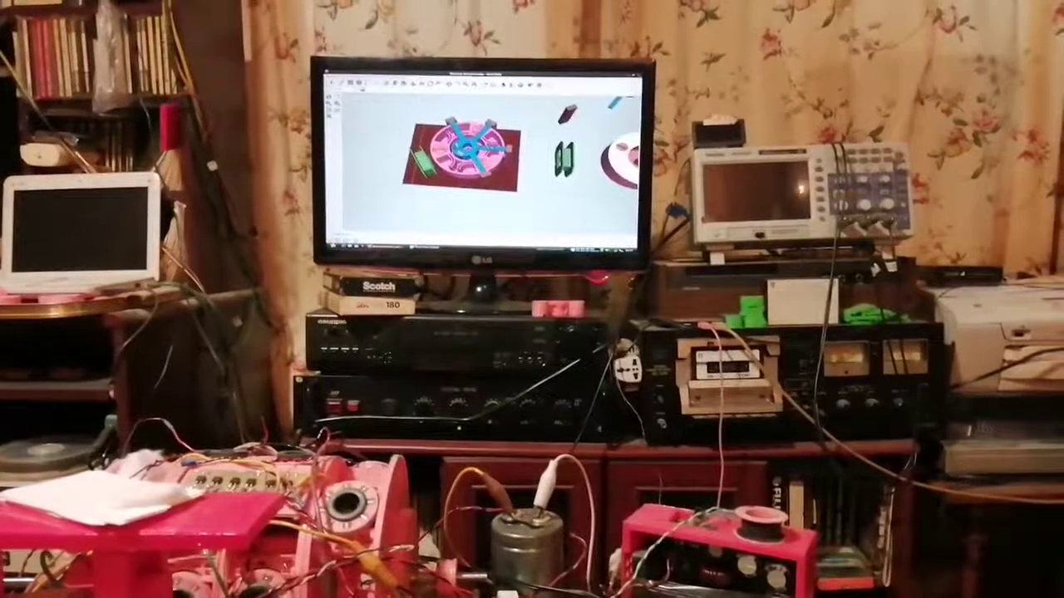
pyautogui.click(422, 247)
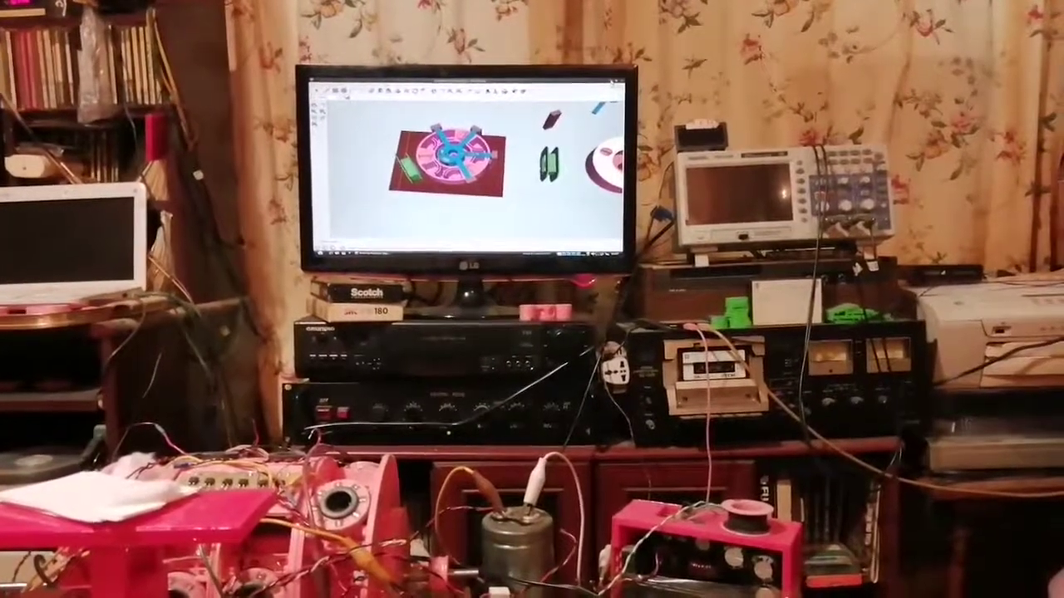
pyautogui.press('super+d')
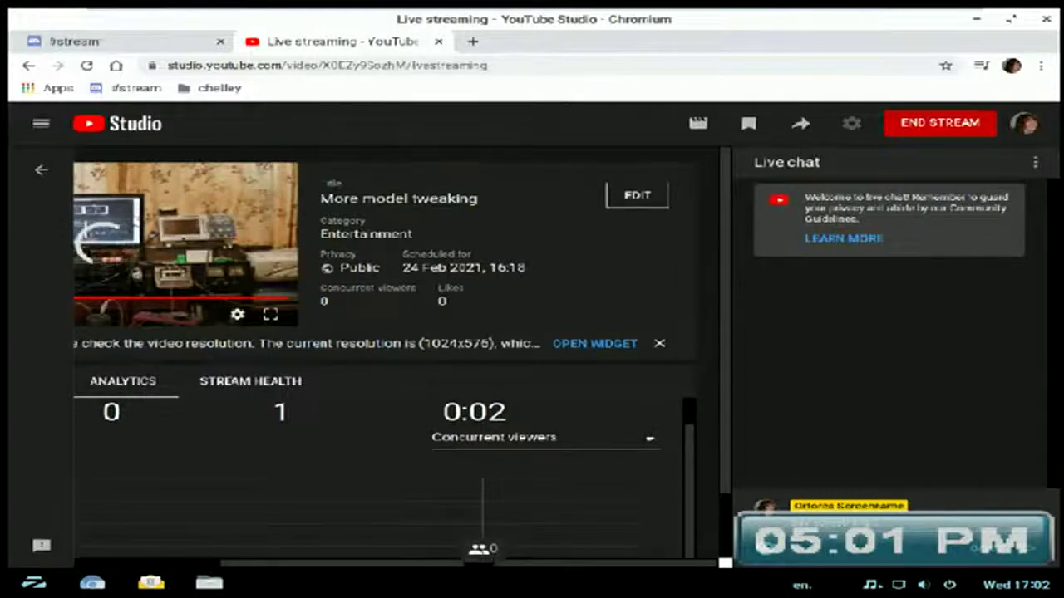
# - Examine the live stream's preview, resolution warning and viewer statistics in YouTube Studio
pyautogui.hscroll(-5, 395, 349)
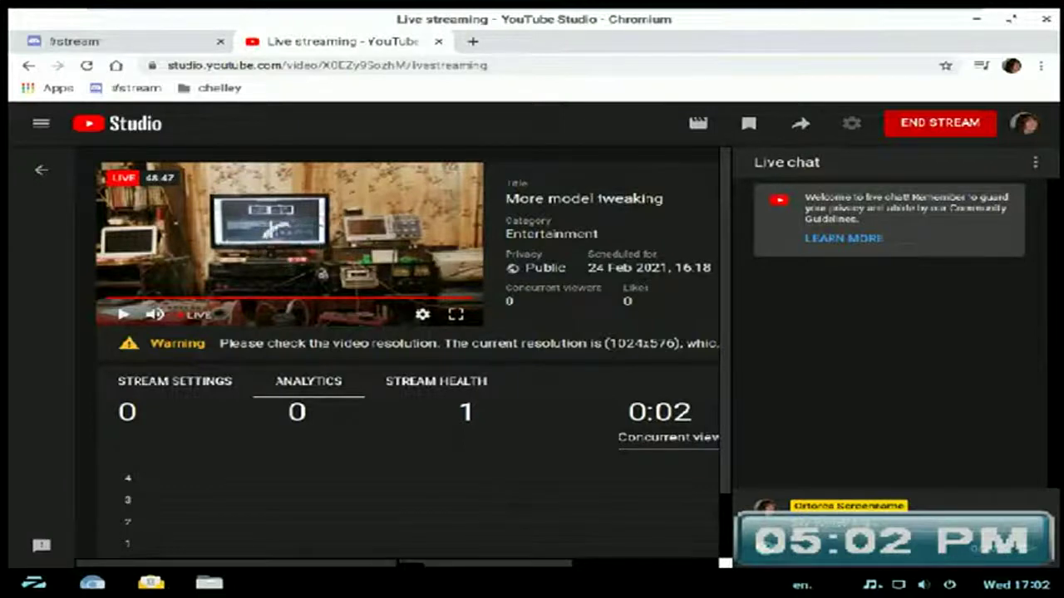
pyautogui.hscroll(3, 397, 364)
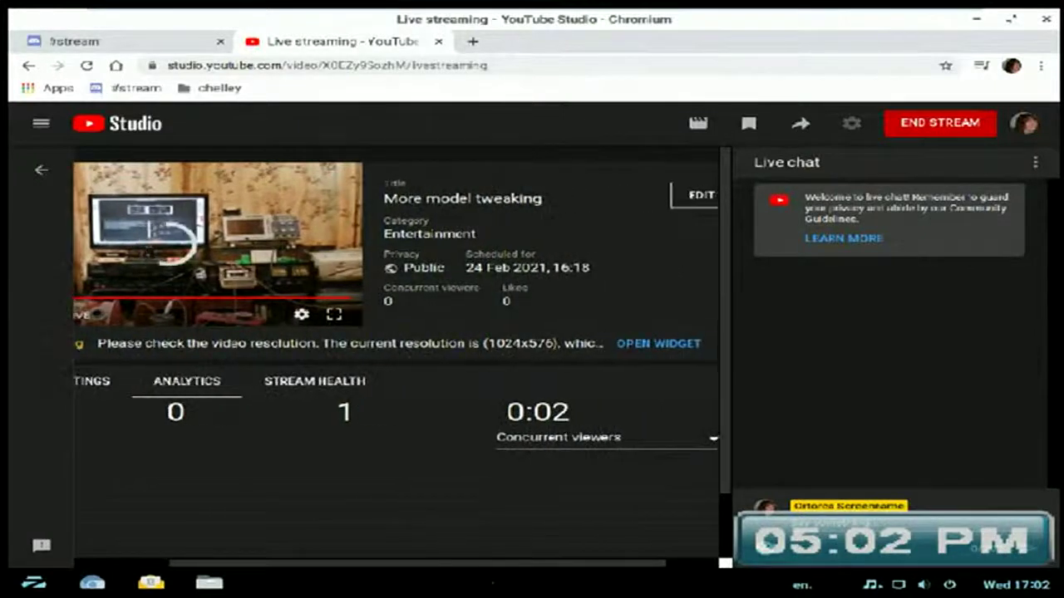
pyautogui.hscroll(-3, 397, 364)
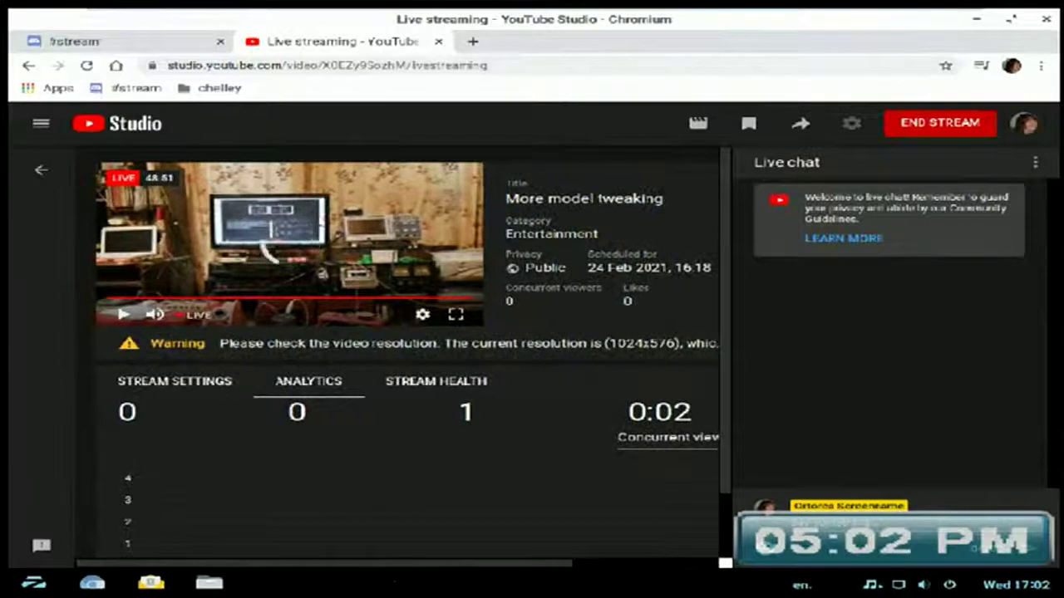
pyautogui.hscroll(2, 396, 364)
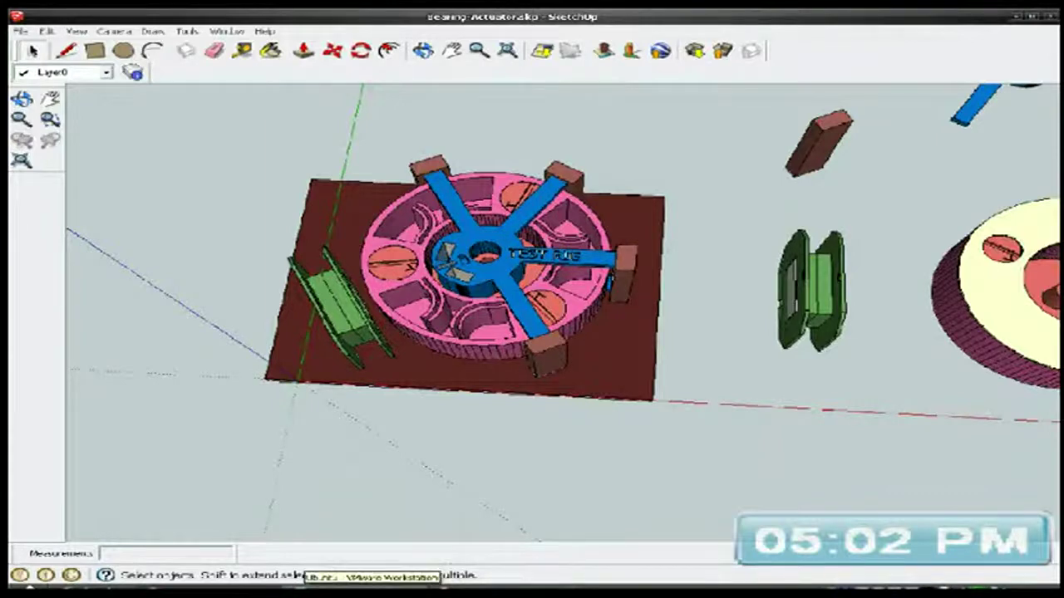
pyautogui.click(373, 587)
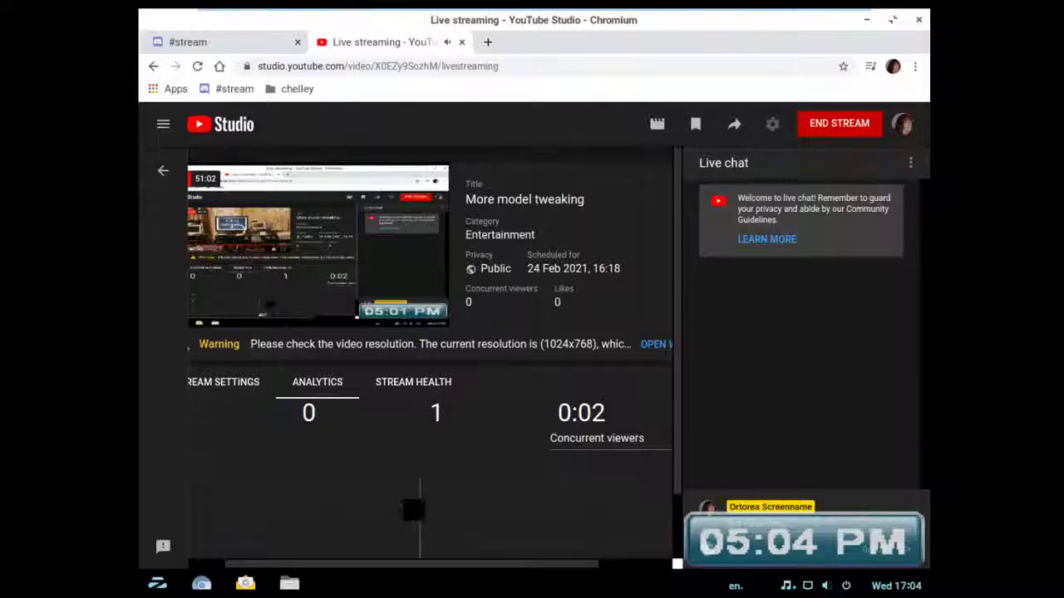
pyautogui.moveTo(351, 258)
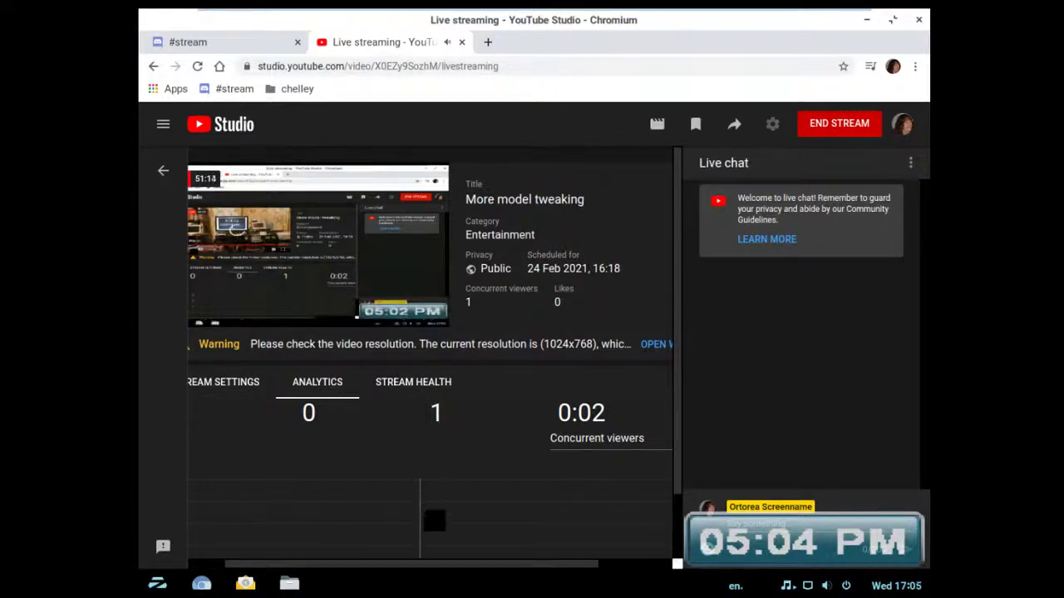
pyautogui.hscroll(-2, 426, 547)
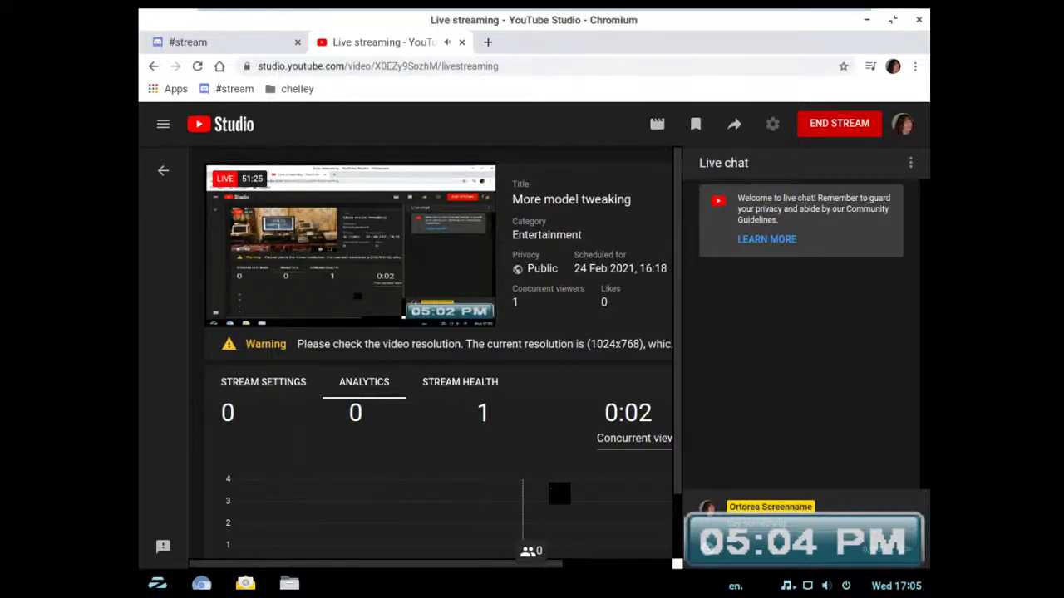
pyautogui.moveTo(436, 257)
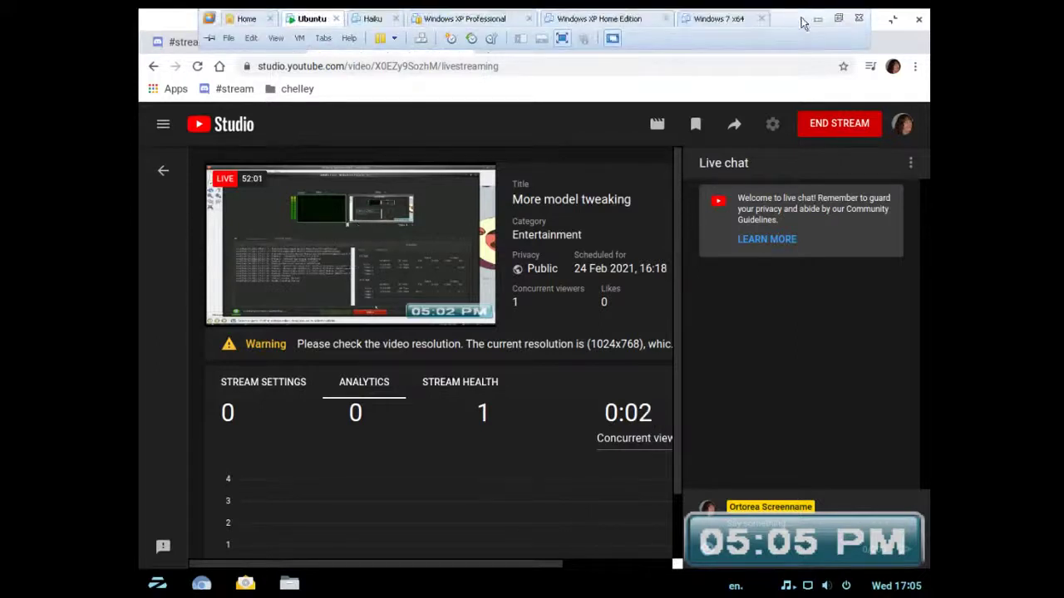
# - Check the encoding log and statistics in Adobe Flash Media Live Encoder, then minimise it to show the SketchUp model
pyautogui.click(815, 22)
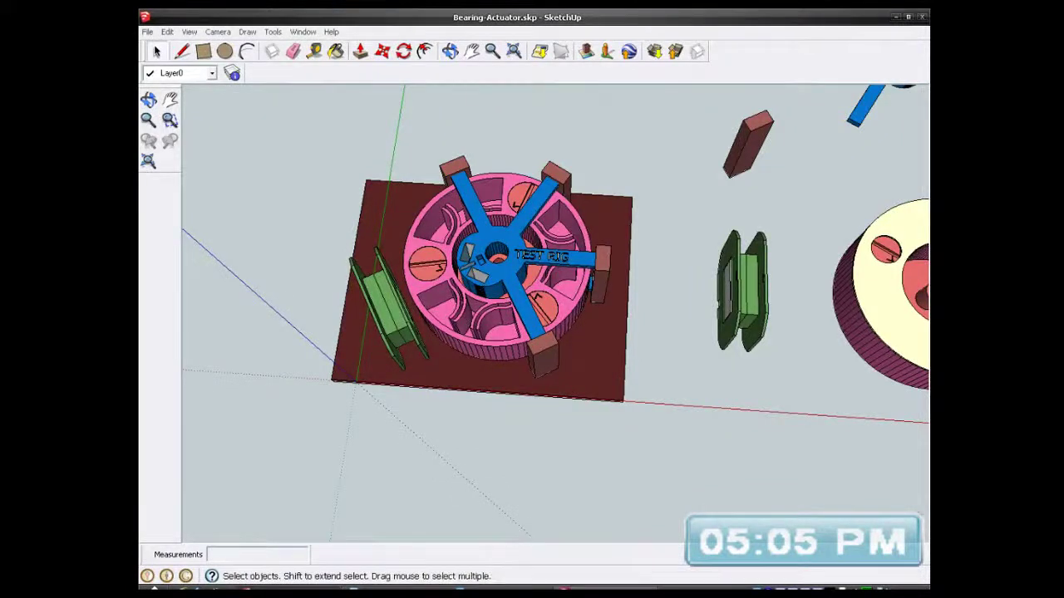
pyautogui.click(581, 589)
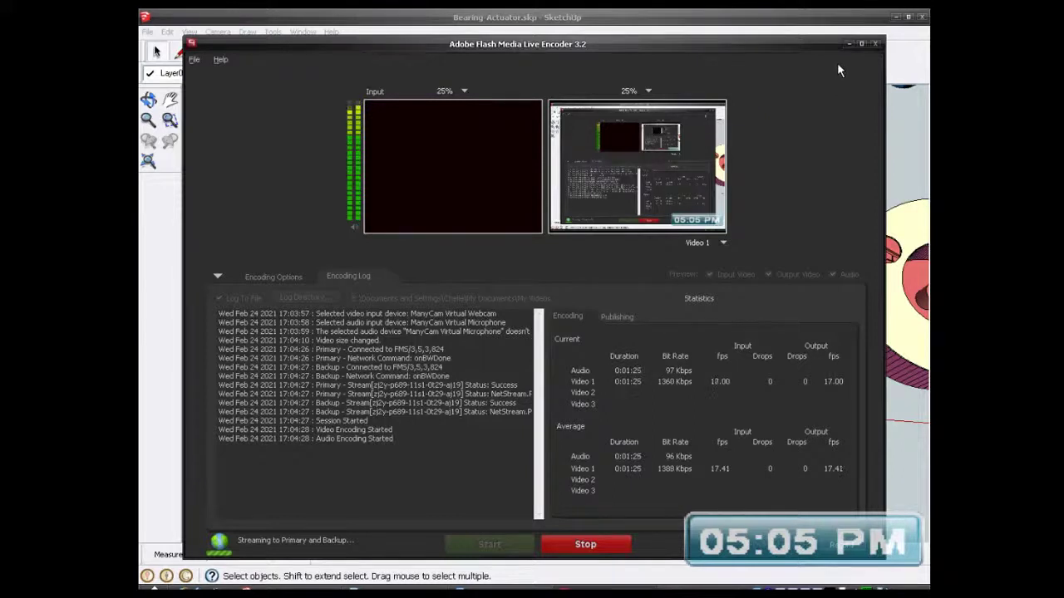
pyautogui.click(848, 44)
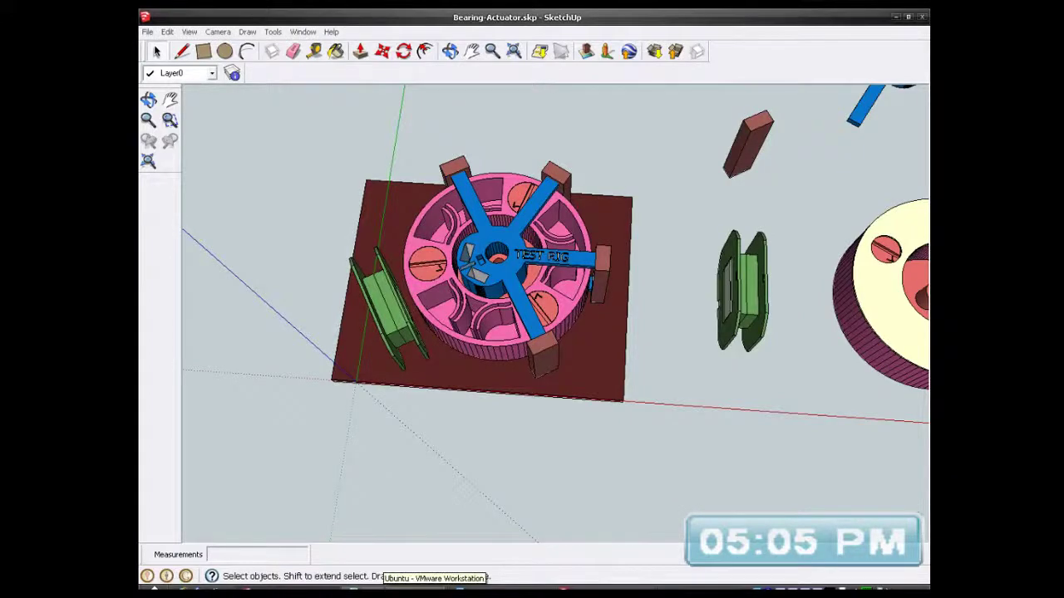
# - Mute the live preview in YouTube Studio and return to the SketchUp model
pyautogui.click(415, 590)
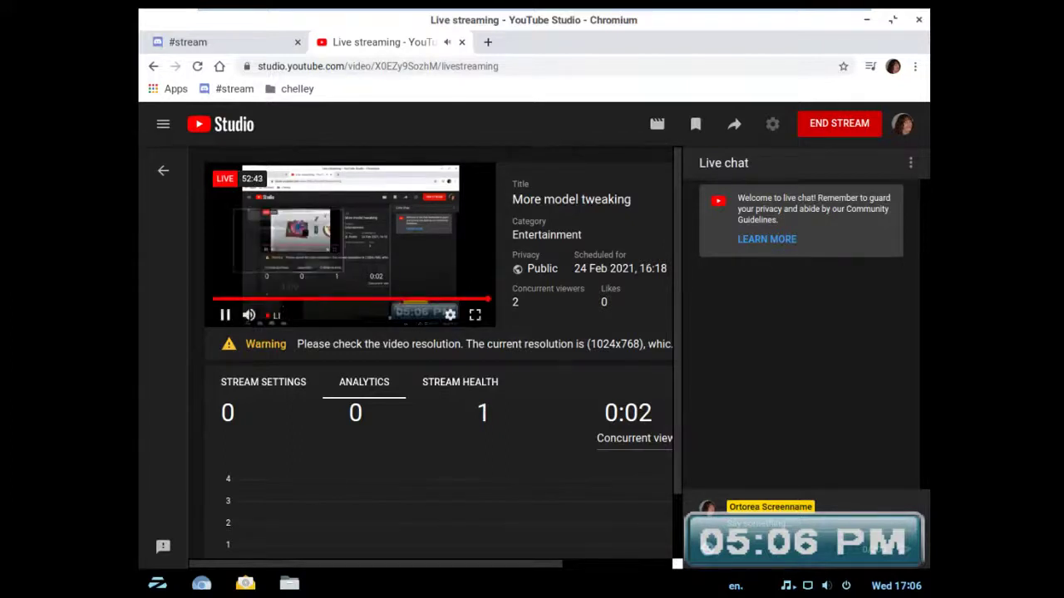
pyautogui.moveTo(249, 315)
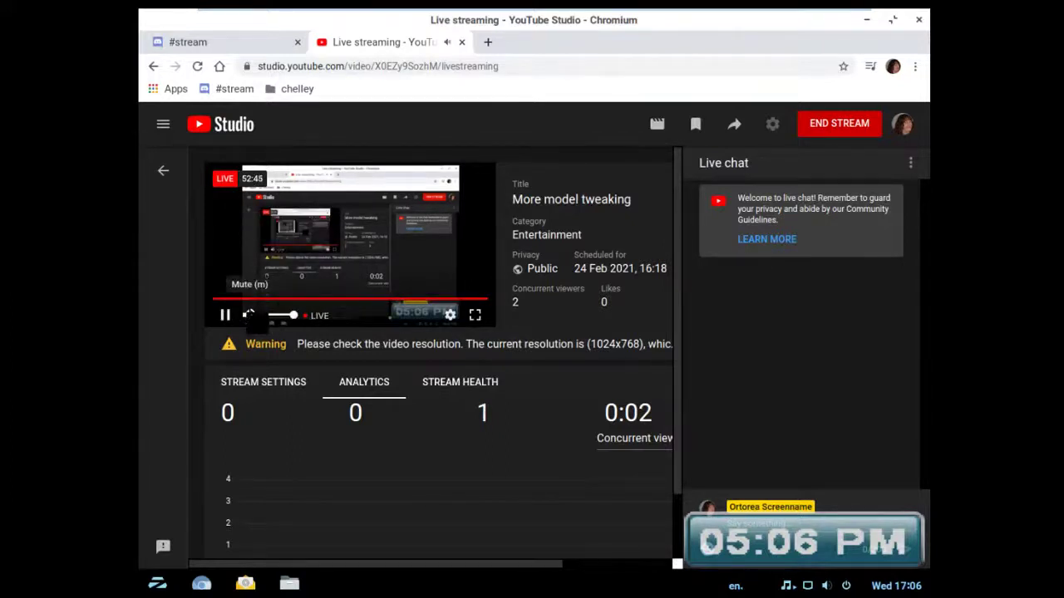
pyautogui.click(248, 315)
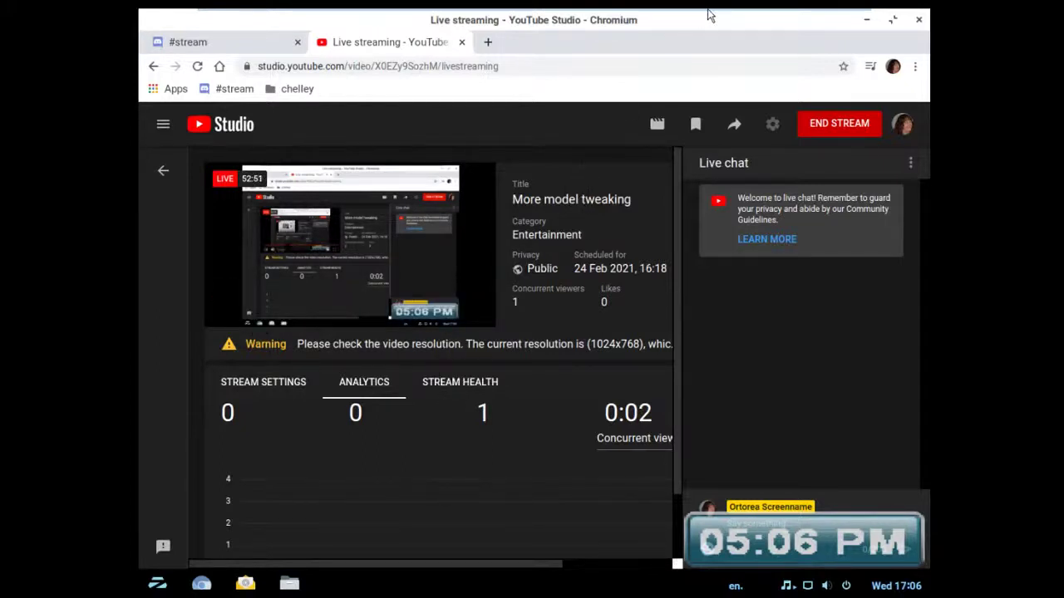
pyautogui.hotkey('alt', 'Tab')
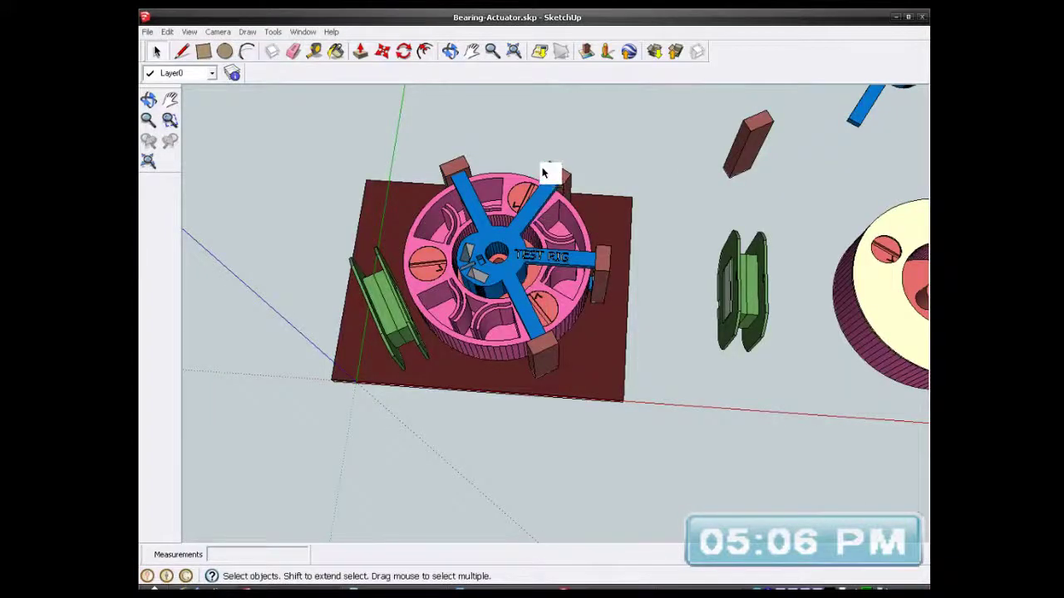
# - Zoom in on the test rig assembly, unmute the live preview in YouTube Studio, and return to SketchUp
pyautogui.scroll(3, 545, 174)
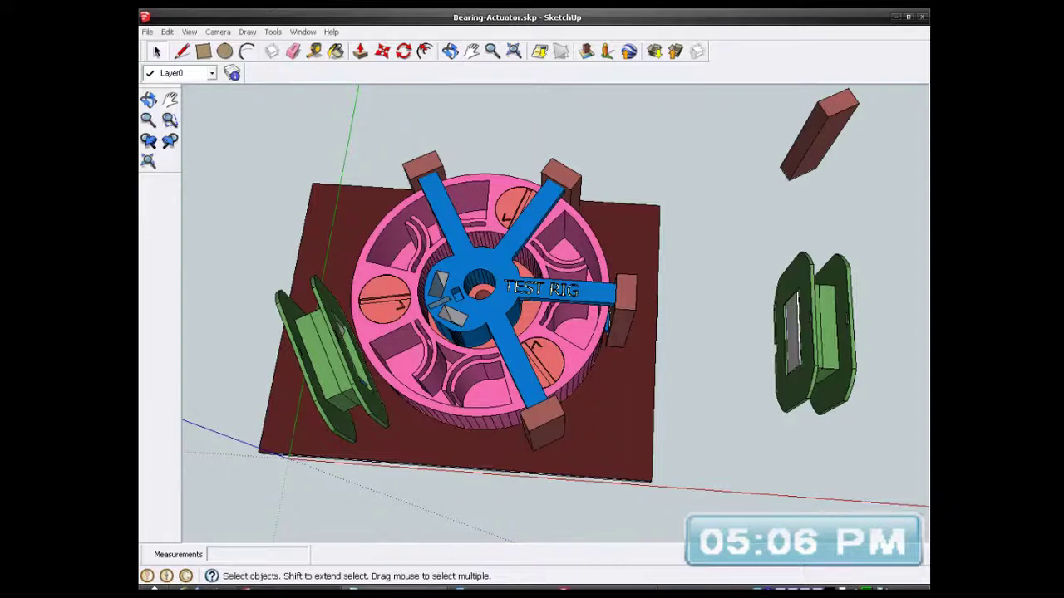
pyautogui.hotkey('alt', 'Tab')
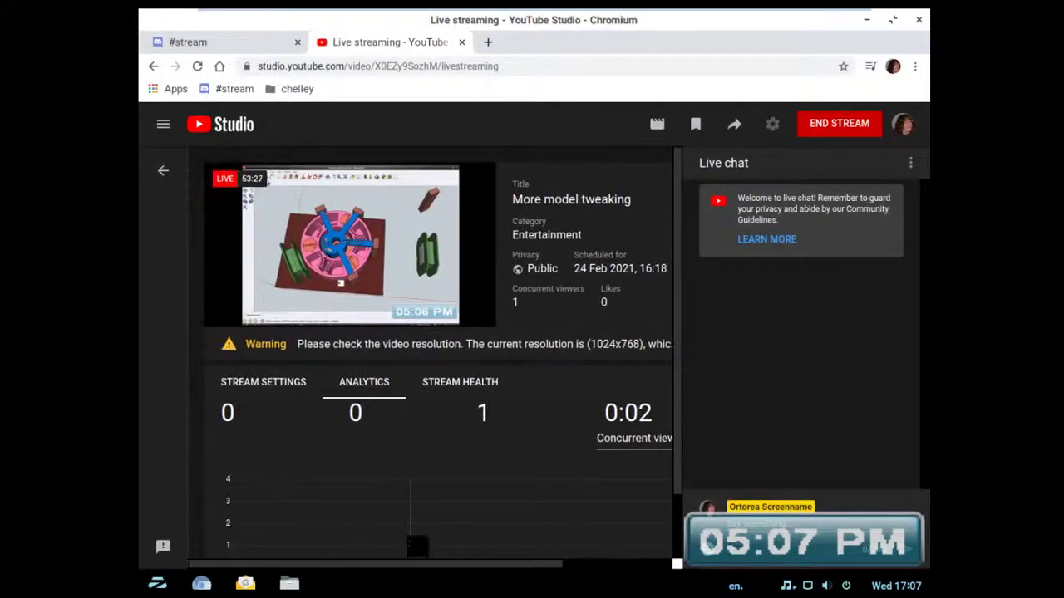
pyautogui.click(248, 316)
pyautogui.moveTo(258, 316)
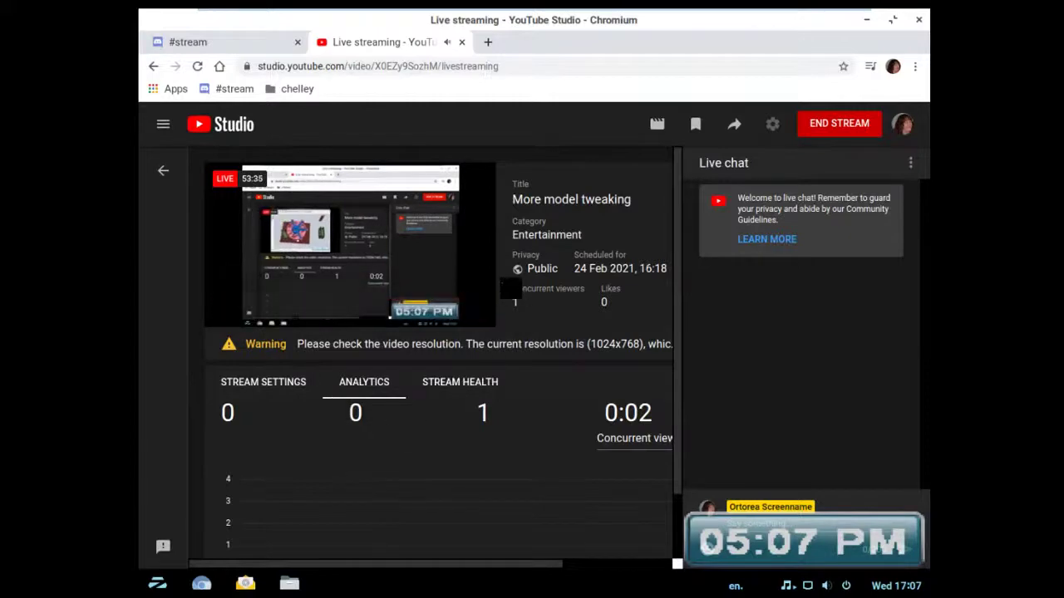
pyautogui.click(818, 18)
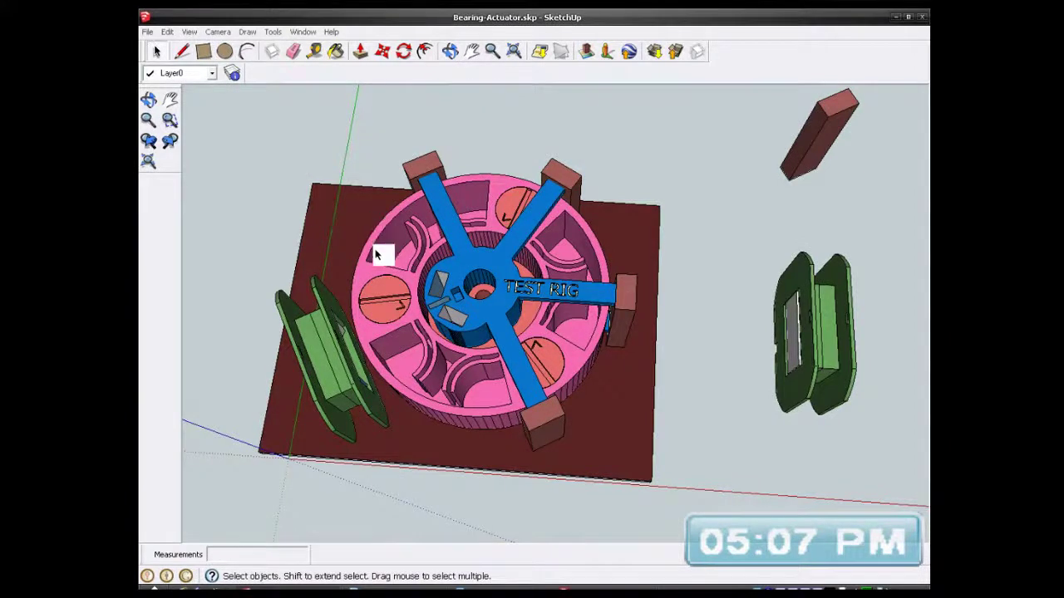
# - Examine the assembled test rig on its base plate from above and from a lower oblique angle
pyautogui.scroll(-5, 432, 341)
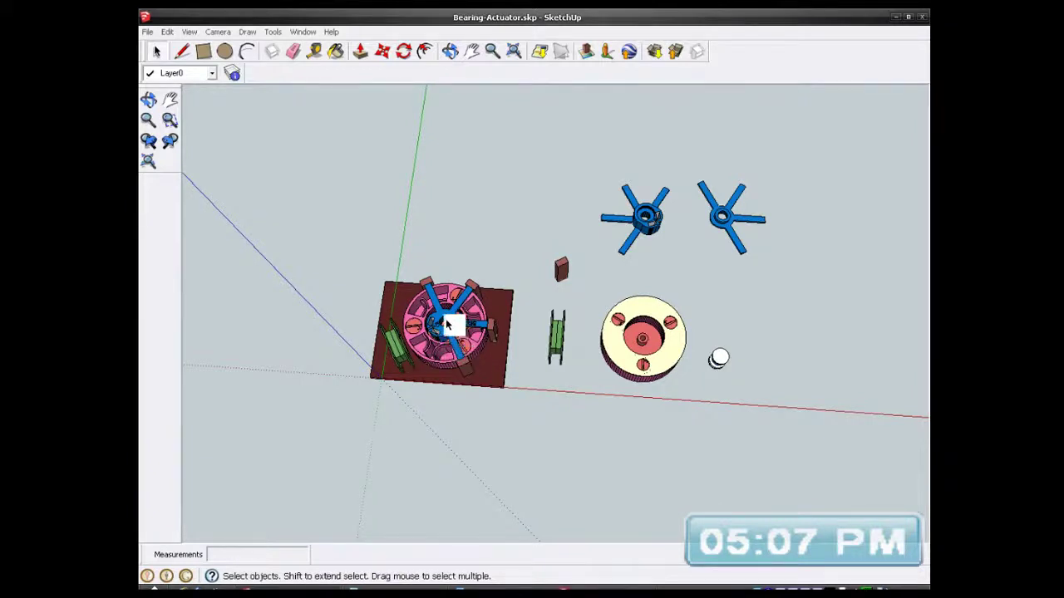
pyautogui.scroll(4, 464, 309)
pyautogui.scroll(1, 467, 309)
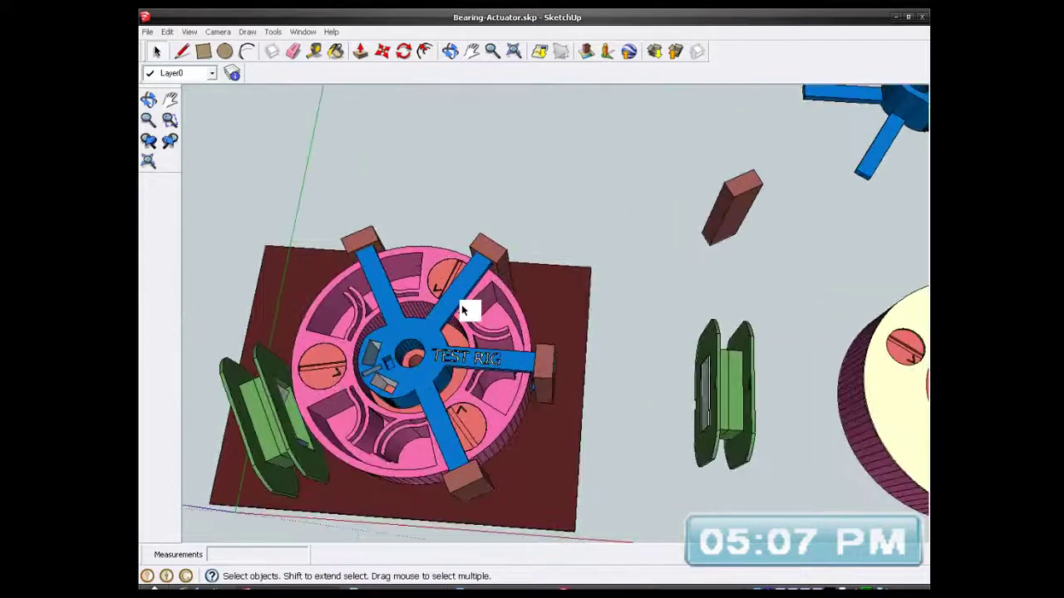
pyautogui.scroll(-2, 452, 327)
pyautogui.scroll(2, 442, 328)
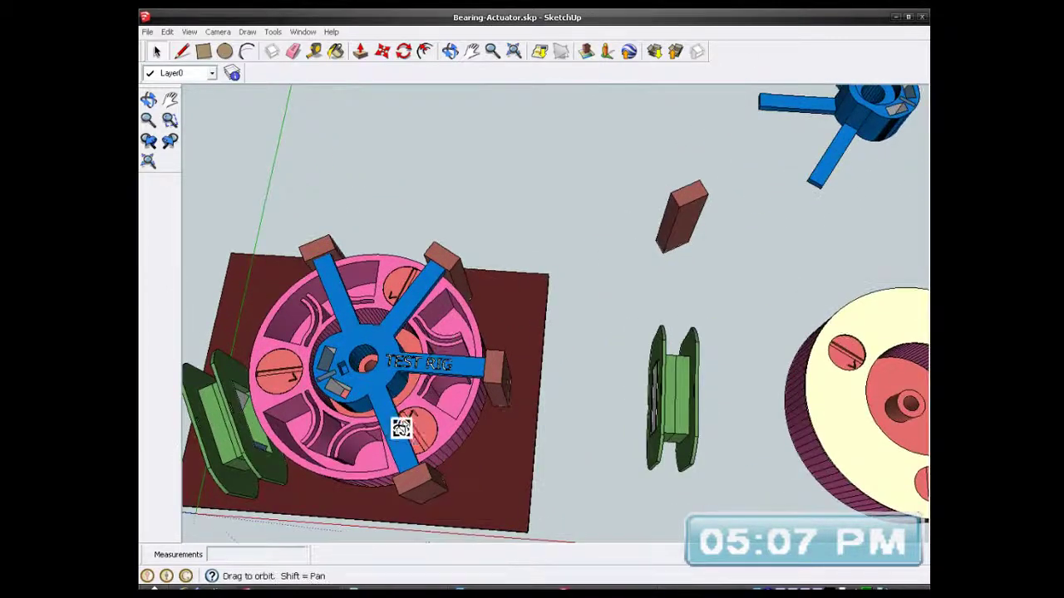
pyautogui.moveTo(399, 427); pyautogui.dragTo(374, 297, button='middle')
pyautogui.scroll(-2, 373, 385)
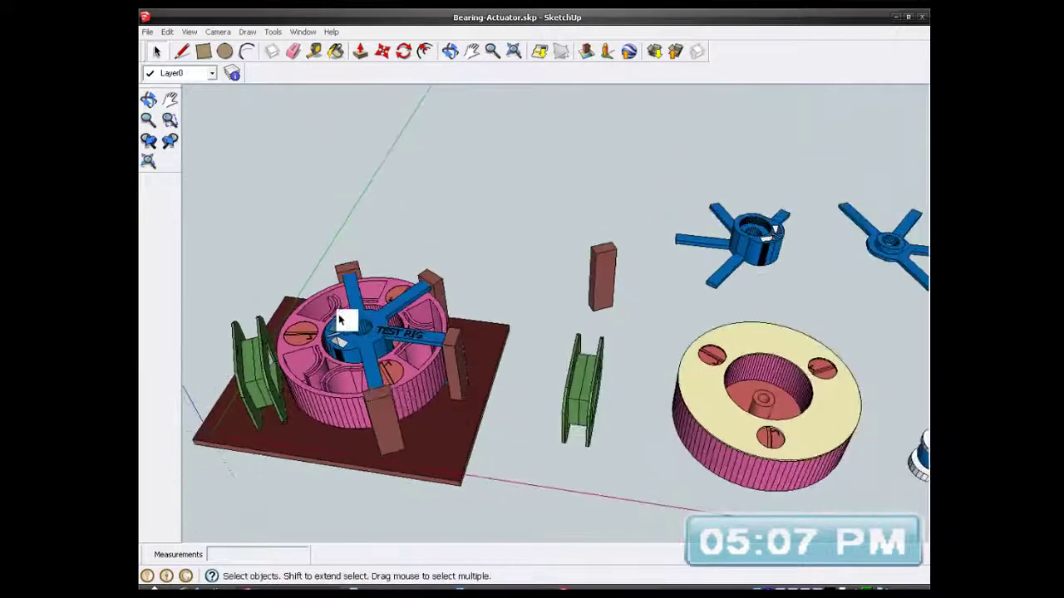
pyautogui.scroll(3, 344, 316)
pyautogui.scroll(-2, 344, 316)
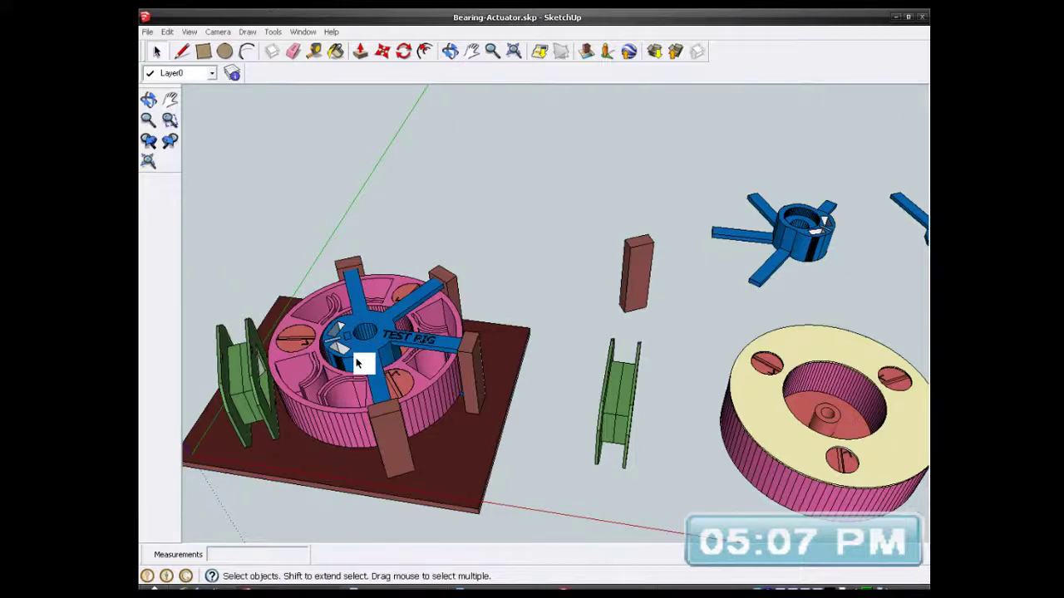
# - Examine the separate blue spoked hub parts up close and compare them with the assembled test rig
pyautogui.scroll(-5, 356, 358)
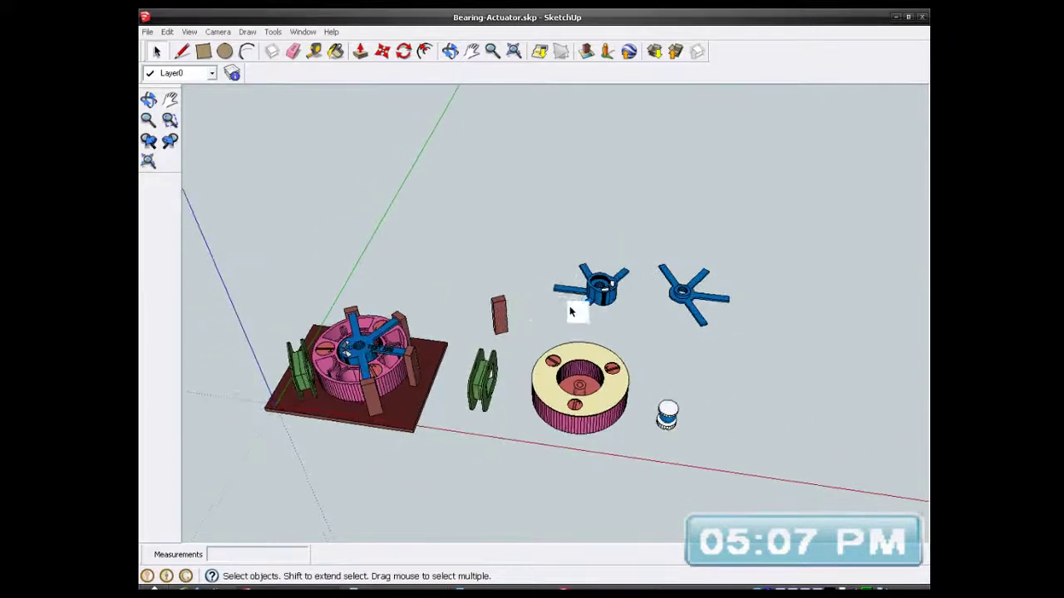
pyautogui.scroll(5, 690, 299)
pyautogui.scroll(3, 693, 300)
pyautogui.scroll(-3, 653, 291)
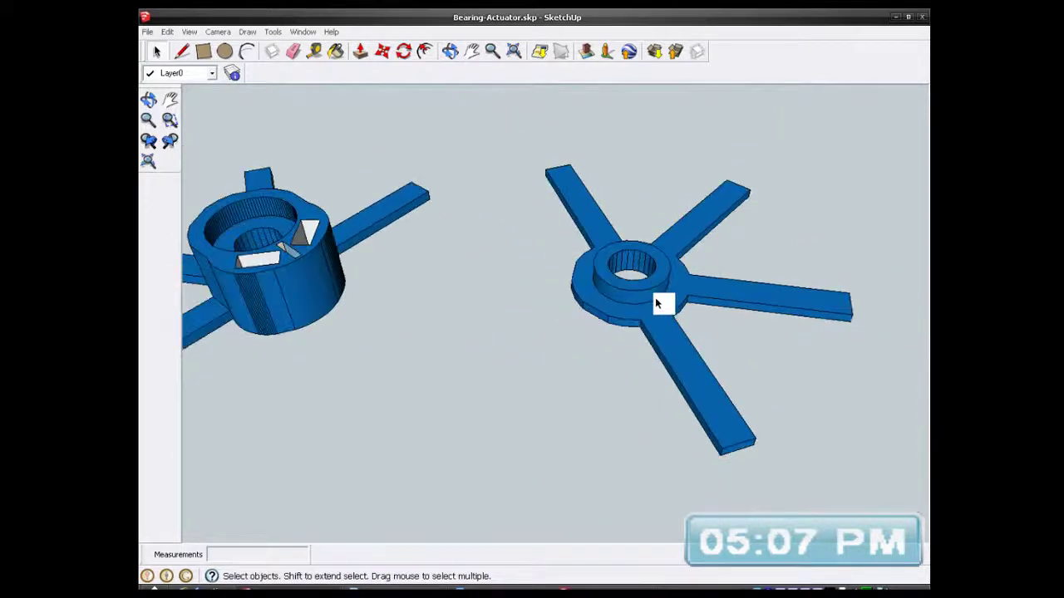
pyautogui.scroll(-1, 656, 303)
pyautogui.scroll(4, 656, 302)
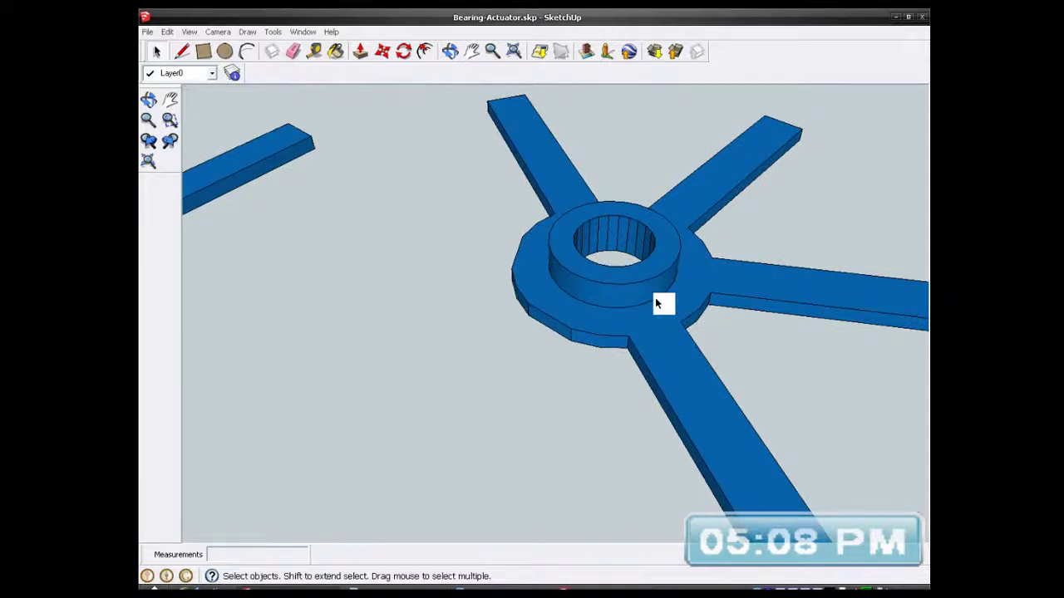
pyautogui.scroll(-4, 652, 301)
pyautogui.scroll(1, 638, 333)
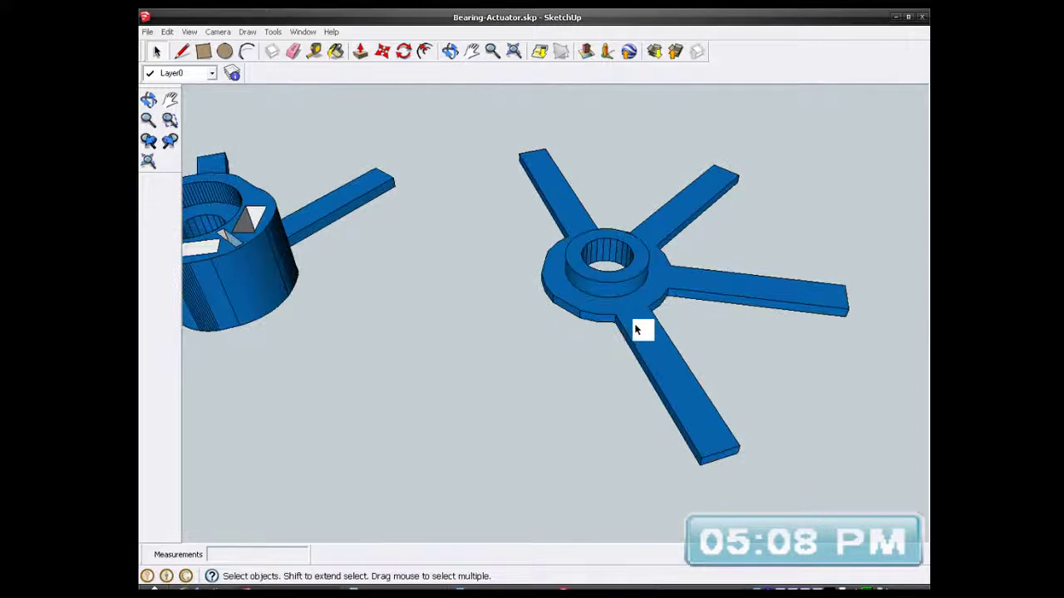
pyautogui.scroll(-8, 638, 336)
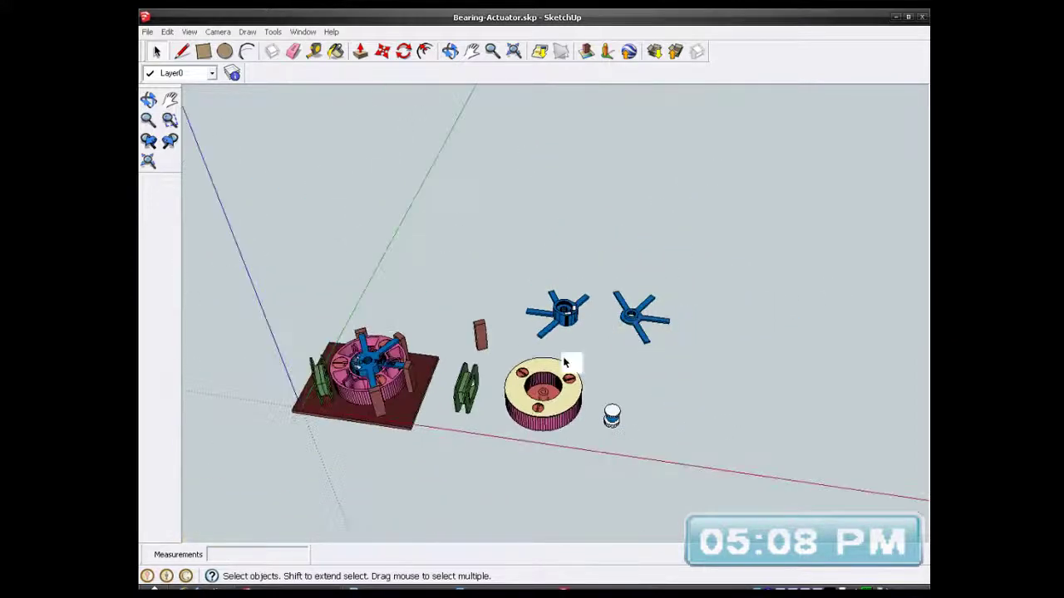
pyautogui.scroll(5, 366, 407)
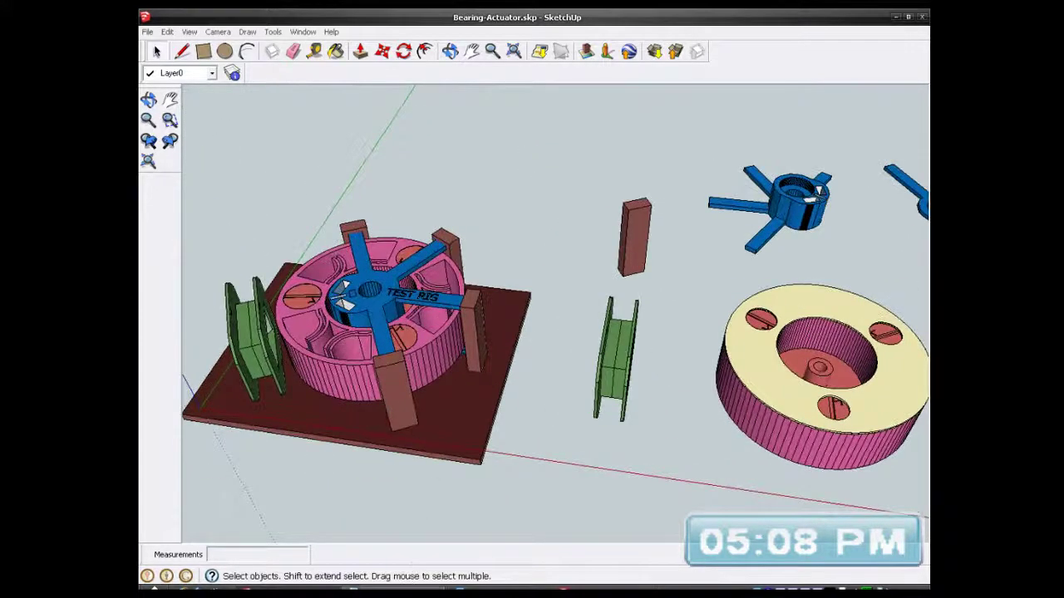
# - Check the live preview in YouTube Studio and return to the SketchUp model
pyautogui.hotkey('alt', 'Tab')
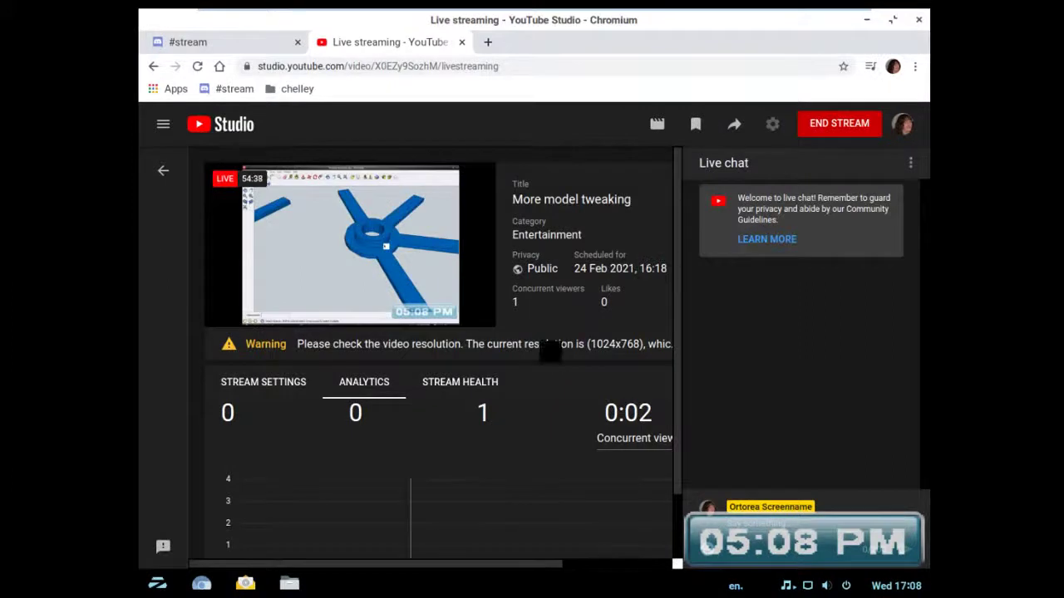
pyautogui.moveTo(760, 10)
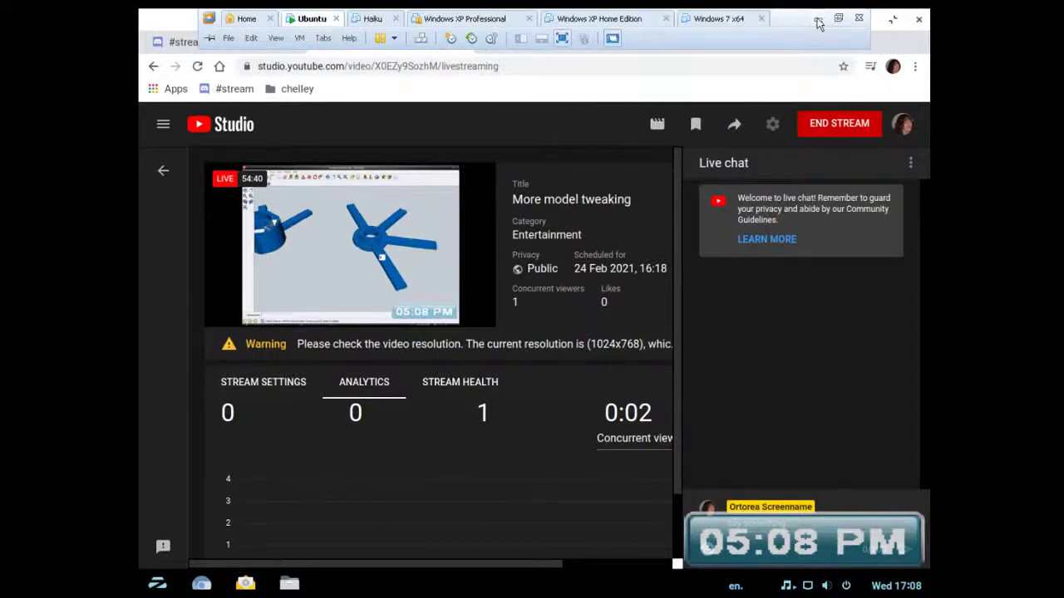
pyautogui.click(814, 17)
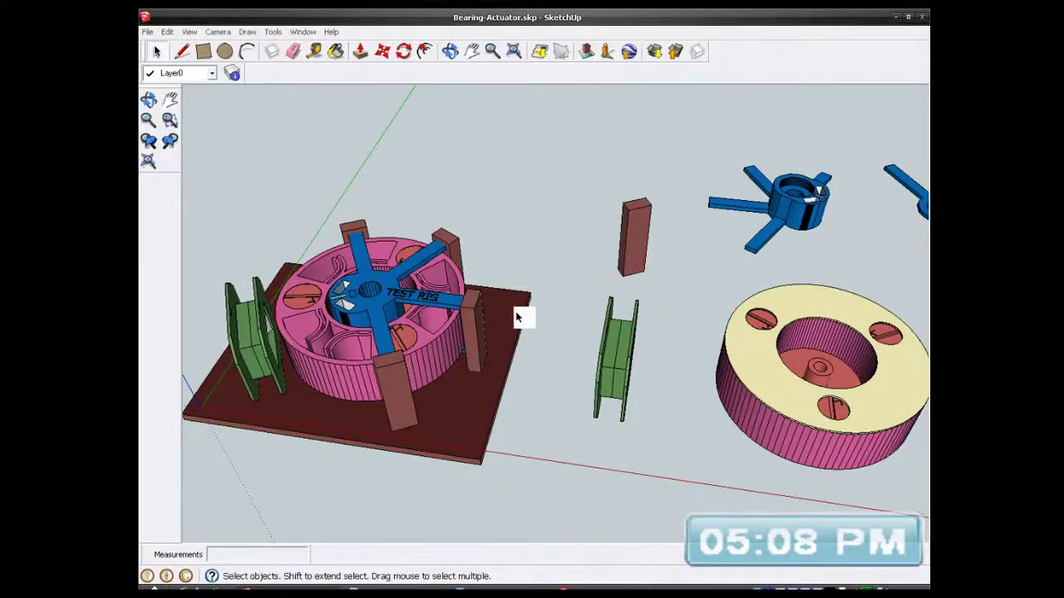
# - Examine the test rig's pink ring and the lower blue spoked hub beneath it up close and from the side
pyautogui.scroll(5, 351, 313)
pyautogui.scroll(8, 579, 394)
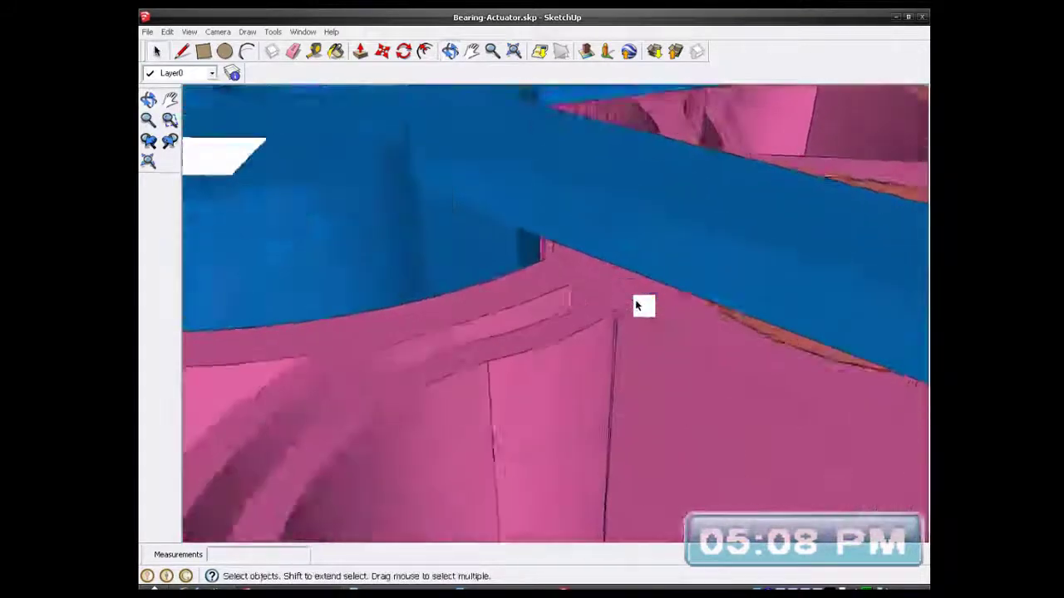
pyautogui.moveTo(636, 304); pyautogui.dragTo(631, 361, button='middle')
pyautogui.scroll(-6, 622, 258)
pyautogui.scroll(3, 608, 327)
pyautogui.scroll(8, 591, 363)
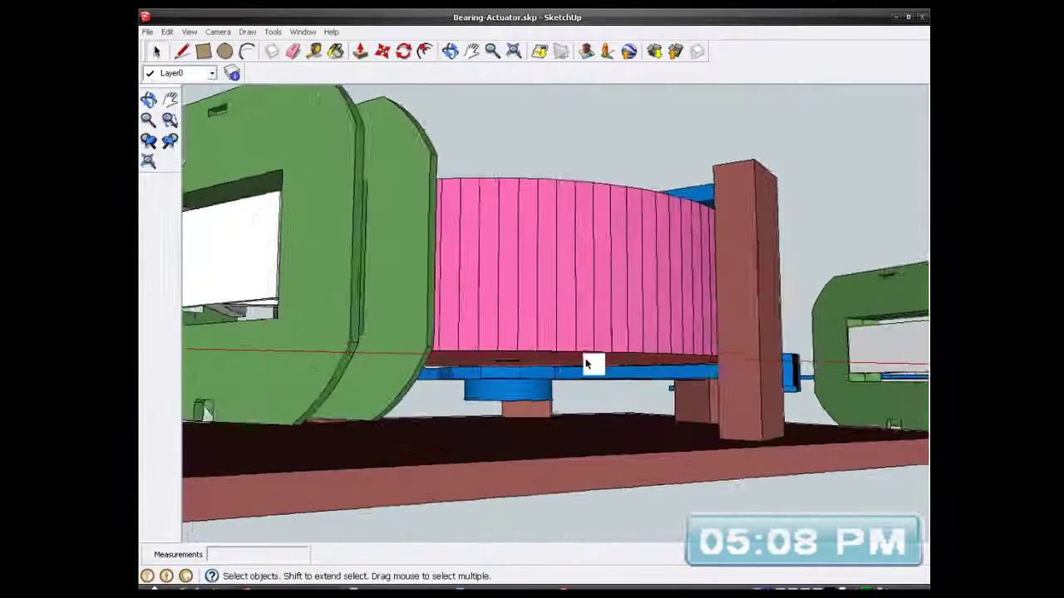
pyautogui.moveTo(522, 388)
pyautogui.mouseDown(button='middle')
pyautogui.moveTo(531, 413)
pyautogui.moveTo(534, 394)
pyautogui.mouseUp(button='middle')
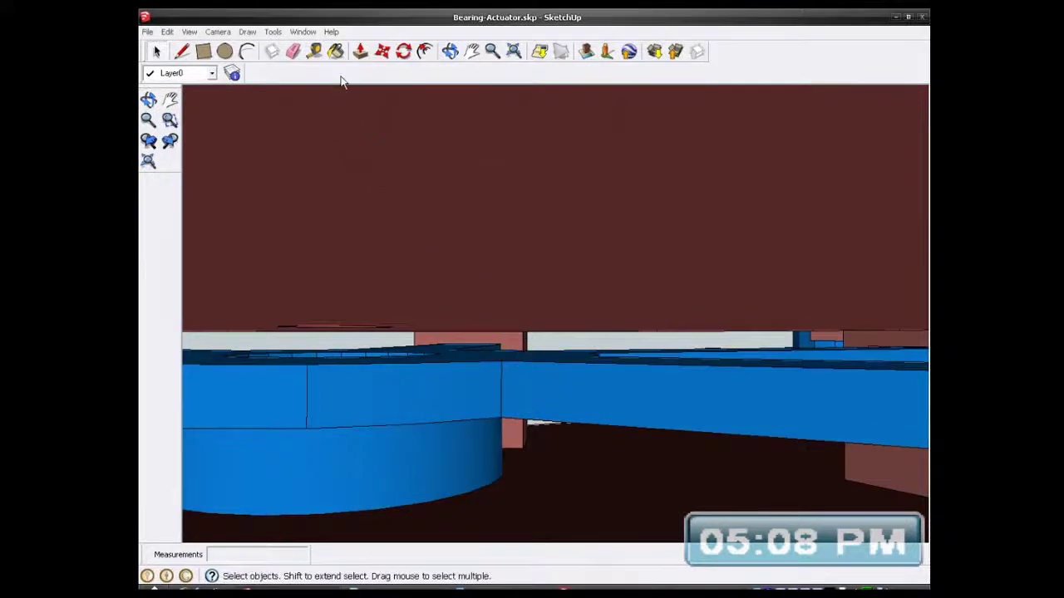
pyautogui.scroll(-1, 591, 368)
pyautogui.scroll(-2, 591, 367)
pyautogui.moveTo(623, 391); pyautogui.dragTo(588, 384, button='middle')
pyautogui.scroll(-6, 588, 384)
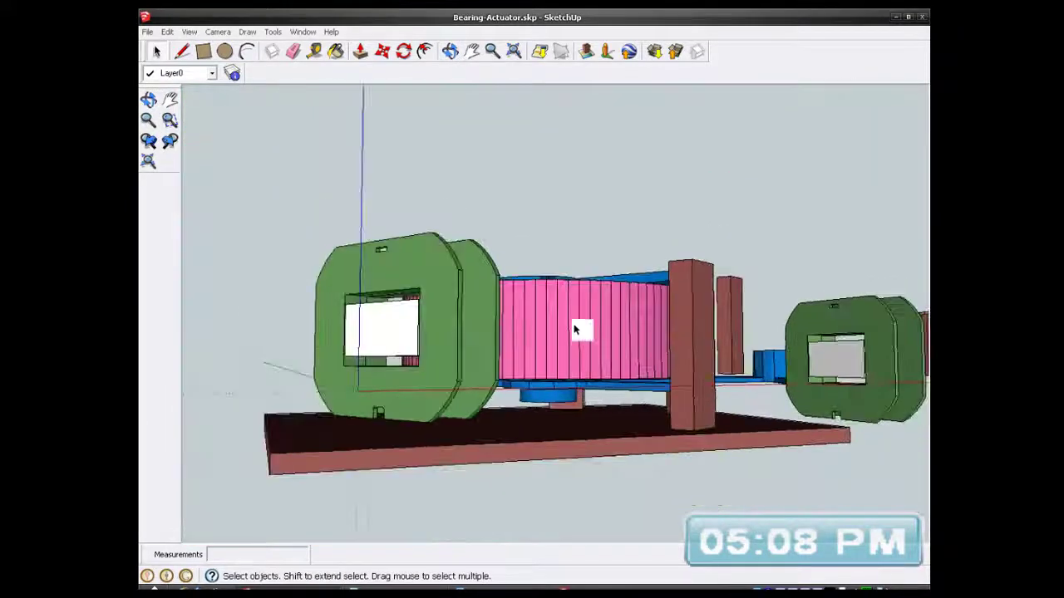
# - Examine the upper blue hub and its spokes on the test rig from above, along with the overall layout
pyautogui.moveTo(573, 330); pyautogui.dragTo(573, 430, button='middle')
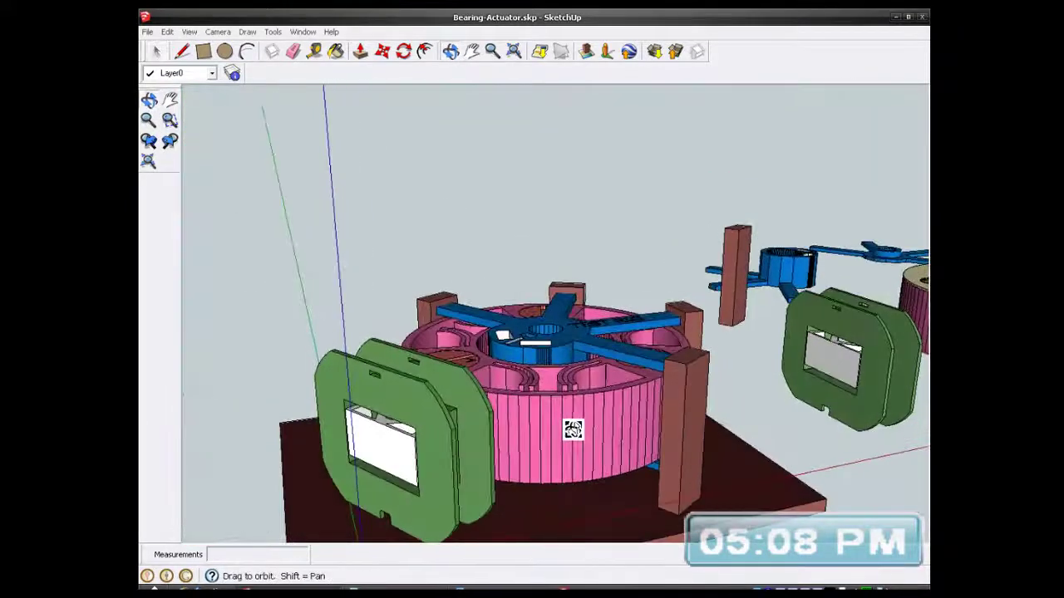
pyautogui.scroll(3, 611, 359)
pyautogui.scroll(-10, 608, 358)
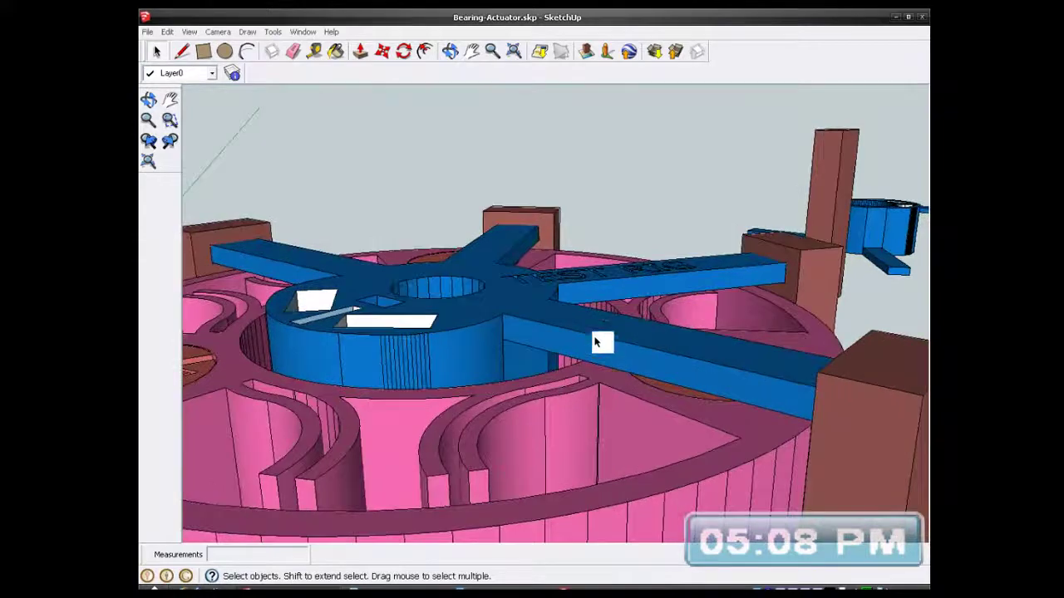
pyautogui.scroll(-5, 584, 332)
pyautogui.moveTo(584, 331); pyautogui.dragTo(475, 423, button='middle')
pyautogui.scroll(-4, 474, 423)
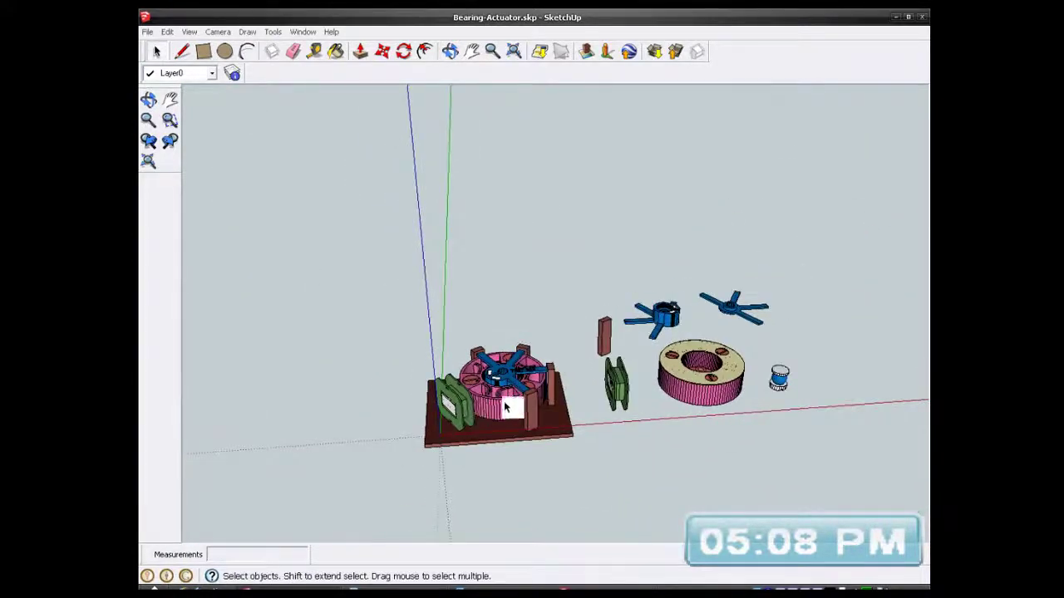
pyautogui.scroll(5, 536, 397)
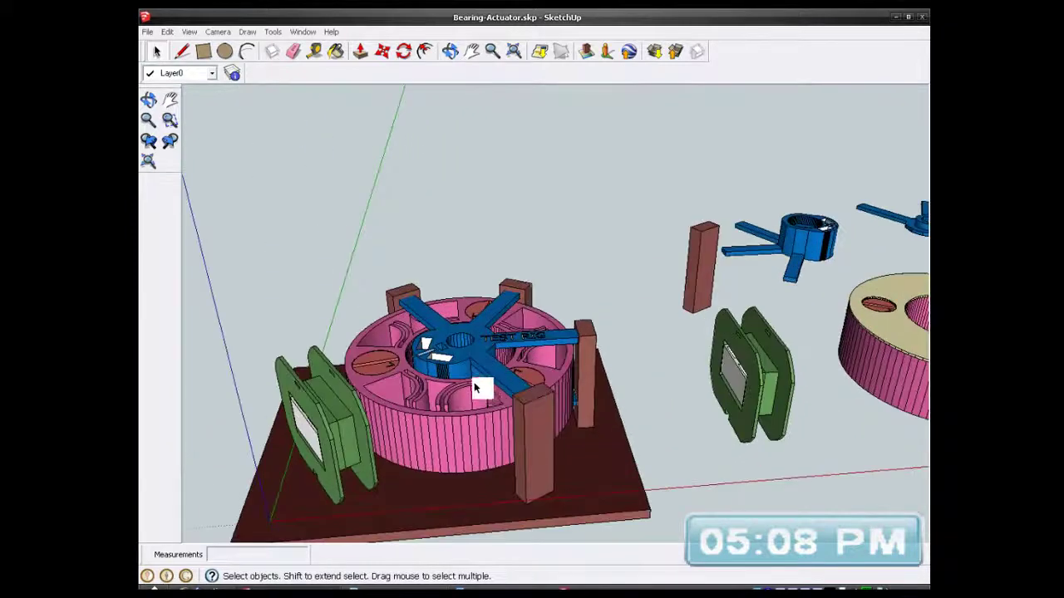
# - Open the separate blue hub component with the TEST RIG lettering for editing, viewed from its lettered side
pyautogui.scroll(-5, 474, 380)
pyautogui.scroll(5, 688, 298)
pyautogui.scroll(3, 688, 297)
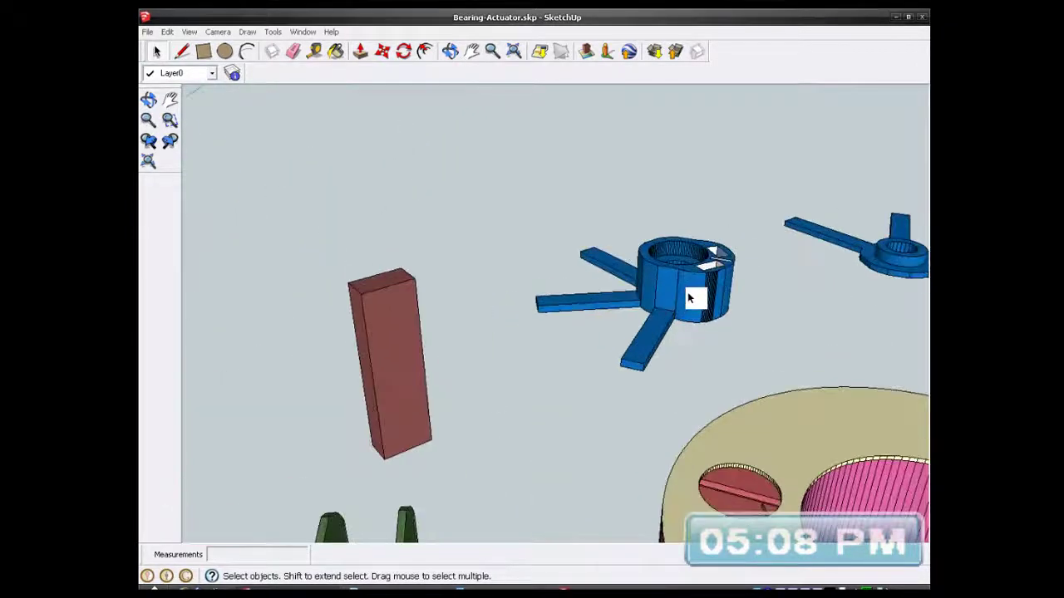
pyautogui.scroll(-3, 688, 297)
pyautogui.scroll(5, 688, 297)
pyautogui.moveTo(696, 297); pyautogui.dragTo(663, 43, button='middle')
pyautogui.scroll(-2, 642, 331)
pyautogui.scroll(7, 605, 215)
pyautogui.click(607, 218)
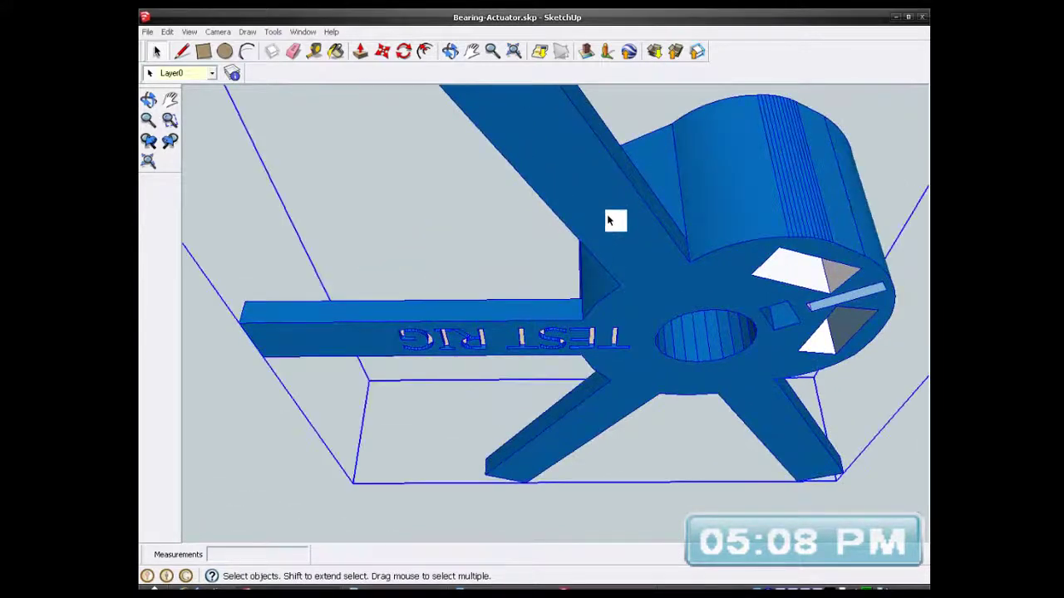
pyautogui.rightClick(606, 219)
pyautogui.click(634, 277)
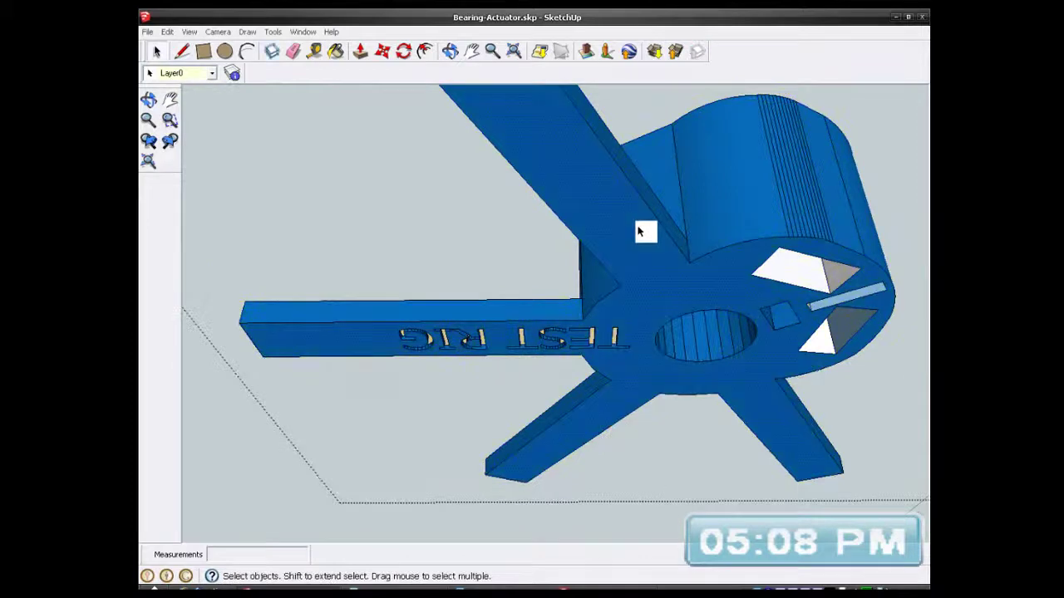
# - Paint the lettered face of the blue hub with the Brick Red material from the Markers collection
pyautogui.click(273, 31)
pyautogui.click(283, 69)
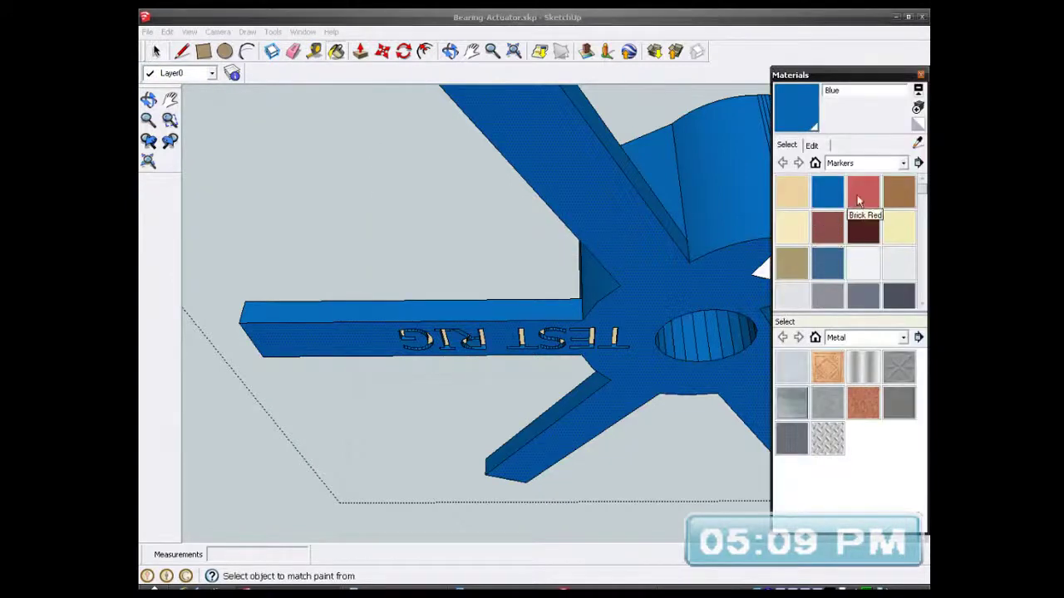
pyautogui.click(875, 192)
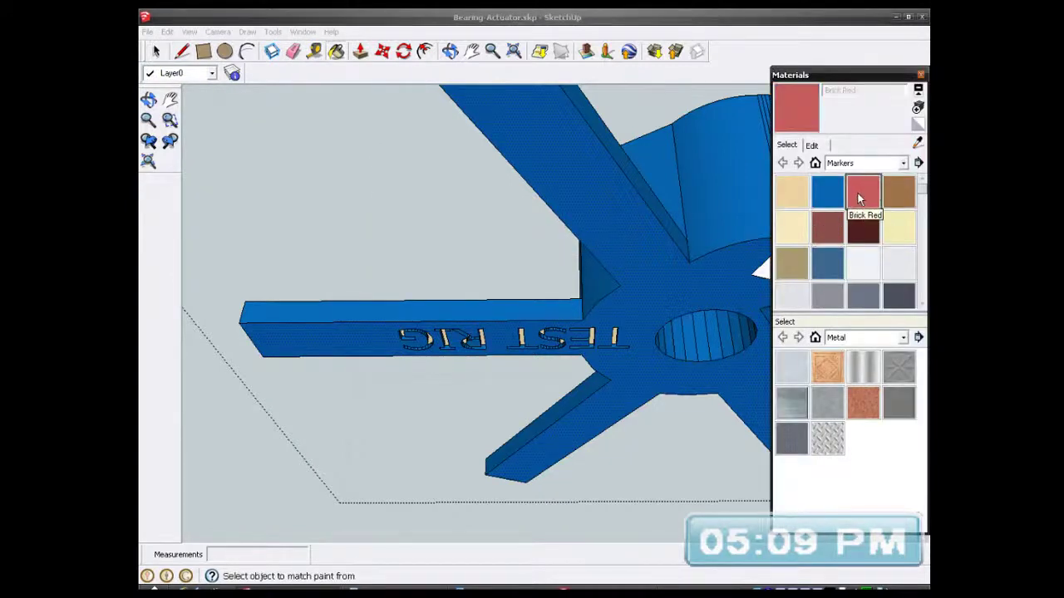
pyautogui.click(646, 233)
pyautogui.scroll(-6, 659, 272)
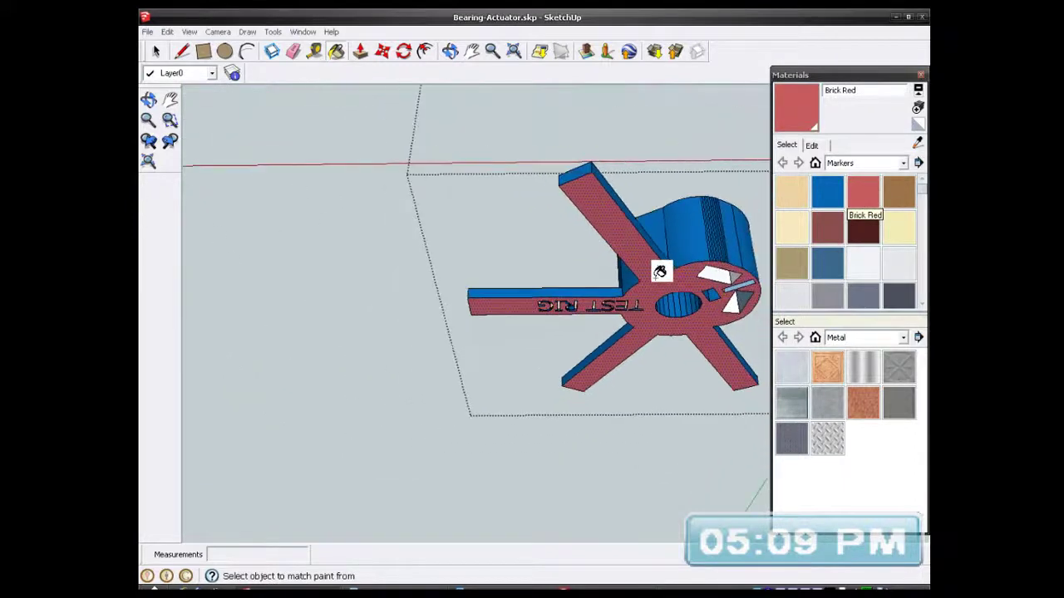
# - Examine the recoloured upper hub in the assembled test rig and the blue hub underneath the ring
pyautogui.moveTo(669, 232)
pyautogui.mouseDown(button='middle')
pyautogui.moveTo(681, 434)
pyautogui.moveTo(672, 290)
pyautogui.mouseUp(button='middle')
pyautogui.scroll(-5, 677, 278)
pyautogui.moveTo(346, 278)
pyautogui.mouseDown(button='middle')
pyautogui.moveTo(399, 357)
pyautogui.moveTo(359, 377)
pyautogui.mouseUp(button='middle')
pyautogui.scroll(-2, 360, 377)
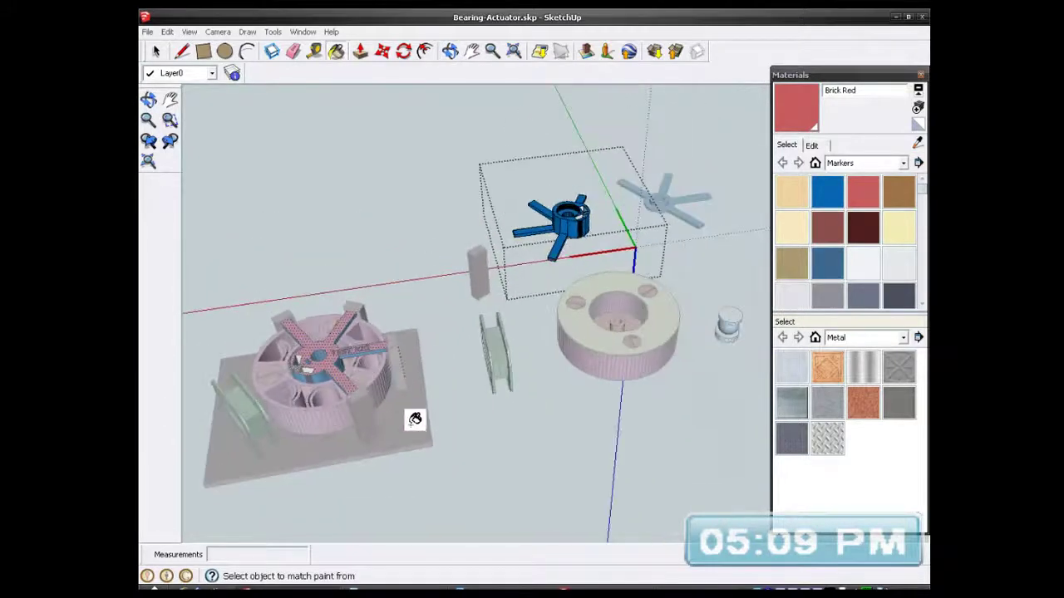
pyautogui.moveTo(390, 425); pyautogui.dragTo(401, 256, button='middle')
pyautogui.scroll(2, 350, 319)
pyautogui.scroll(5, 351, 320)
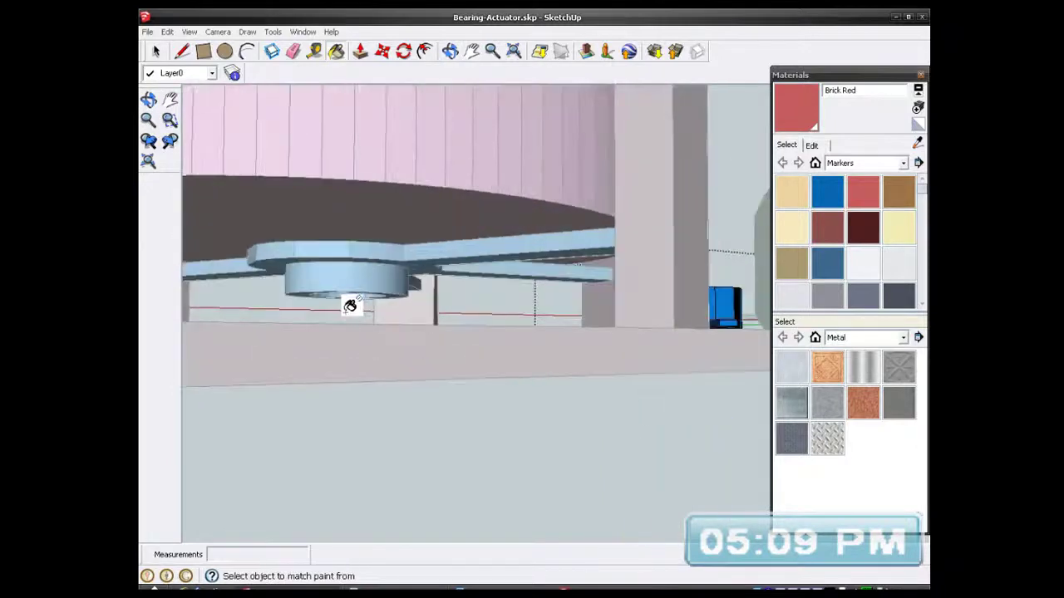
pyautogui.scroll(-6, 351, 300)
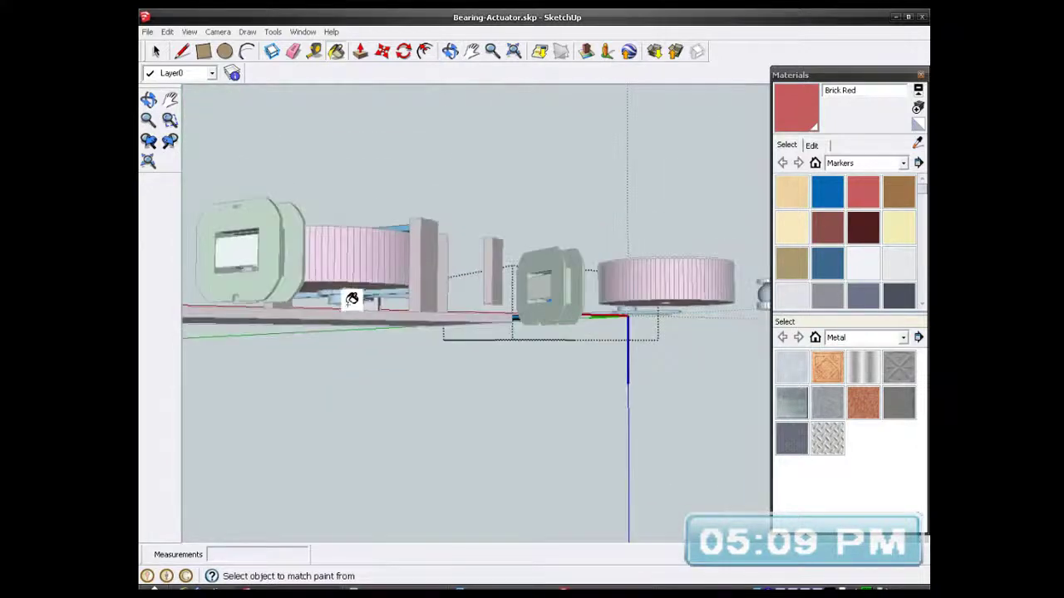
pyautogui.moveTo(554, 290); pyautogui.dragTo(408, 503, button='middle')
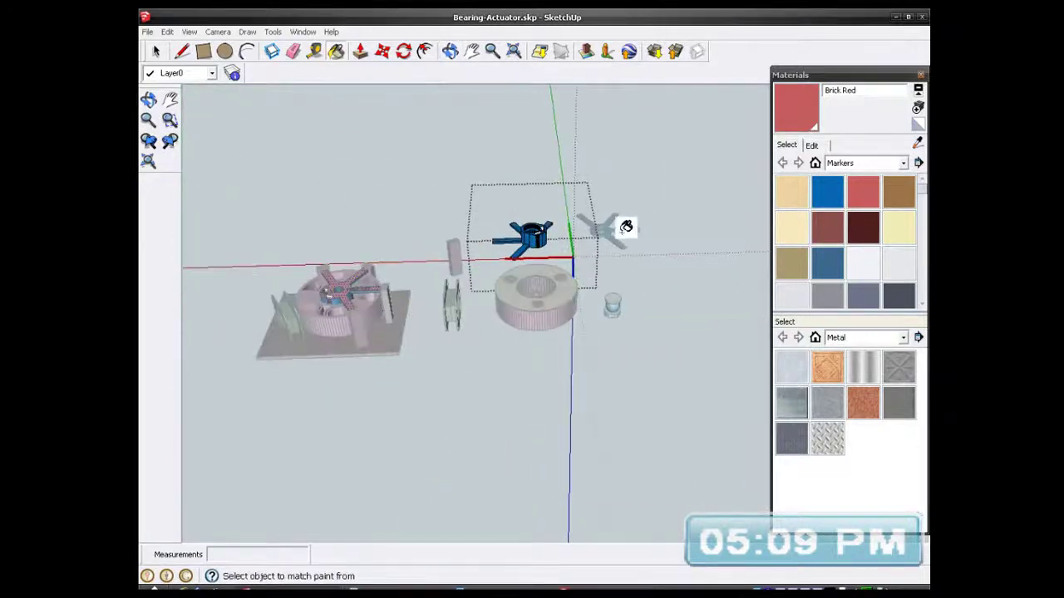
# - Open the separate flat blue five-spoke hub component for editing
pyautogui.scroll(5, 613, 224)
pyautogui.scroll(5, 619, 216)
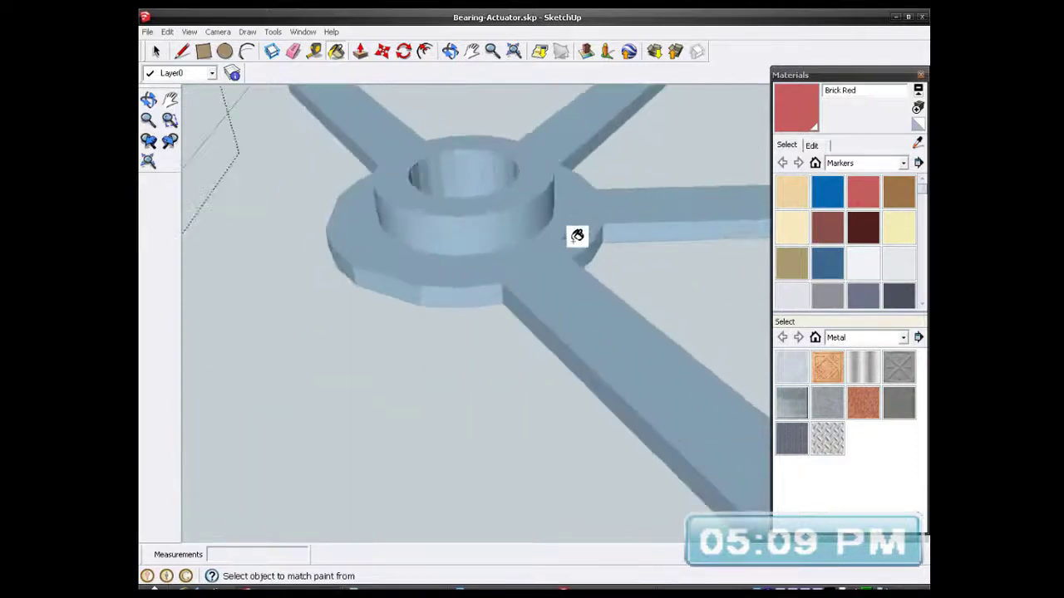
pyautogui.click(156, 51)
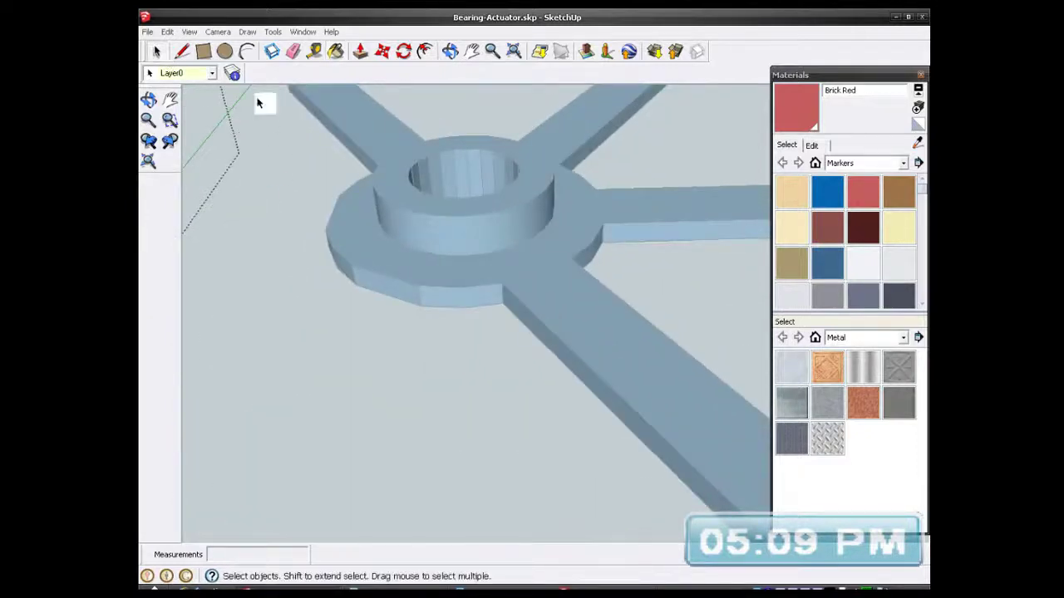
pyautogui.click(562, 295)
pyautogui.rightClick(562, 295)
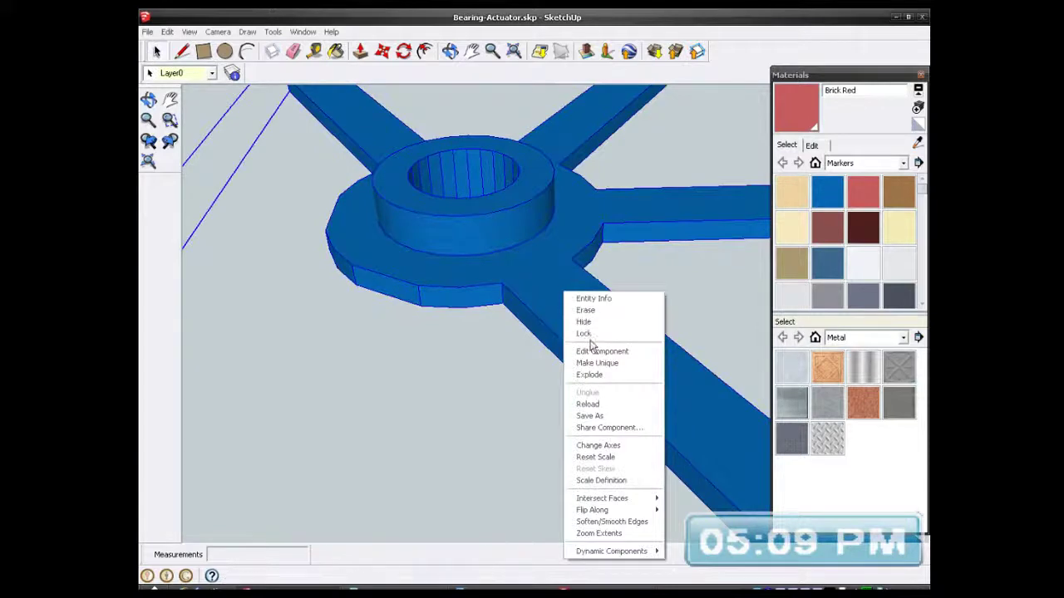
pyautogui.press('Escape')
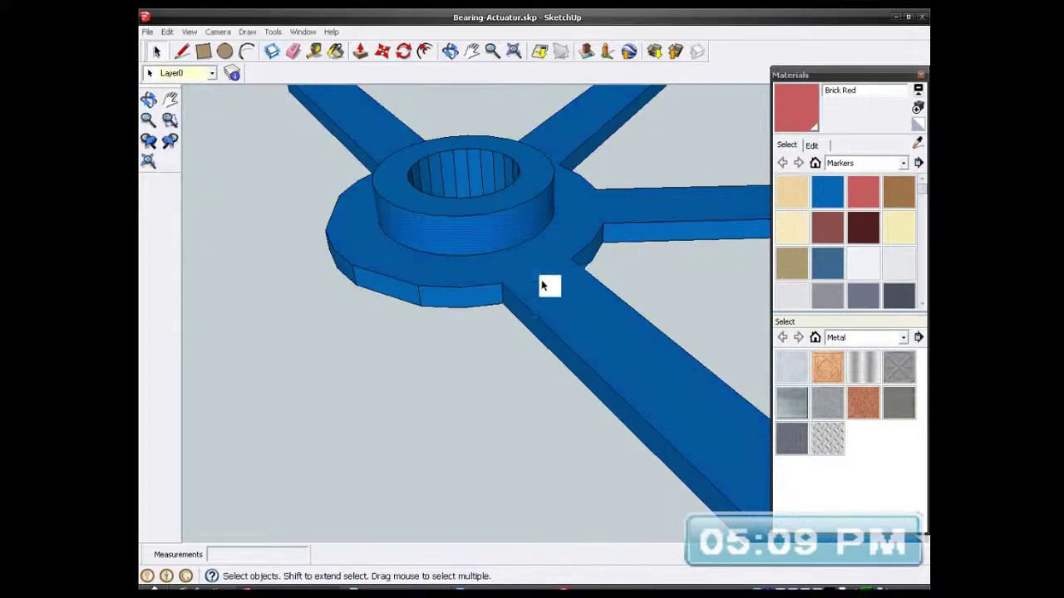
# - Paint the flat hub's upper spoke face Brick Red and close the materials palette
pyautogui.click(861, 193)
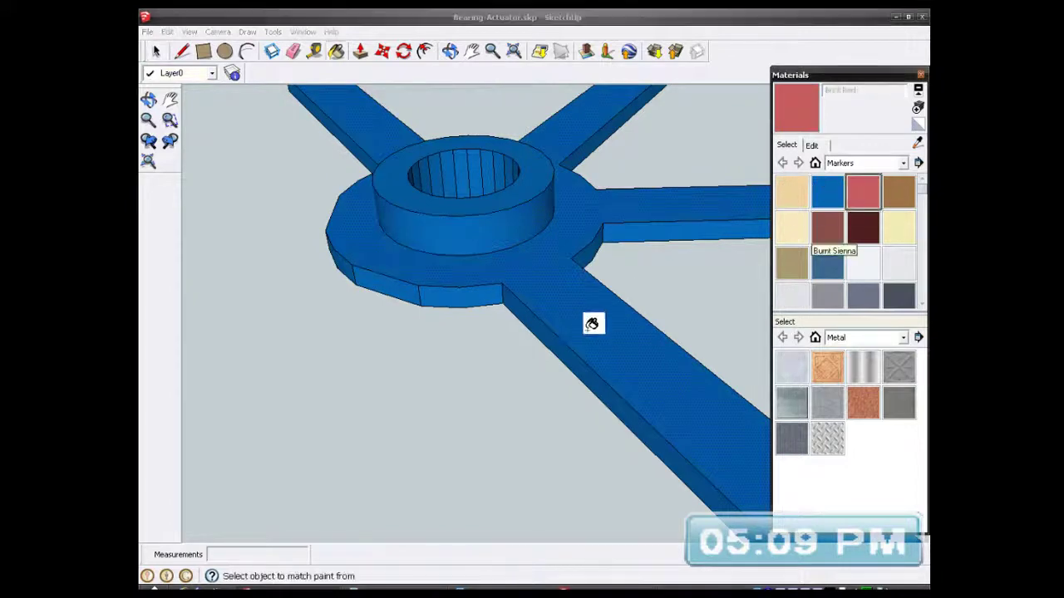
pyautogui.click(588, 324)
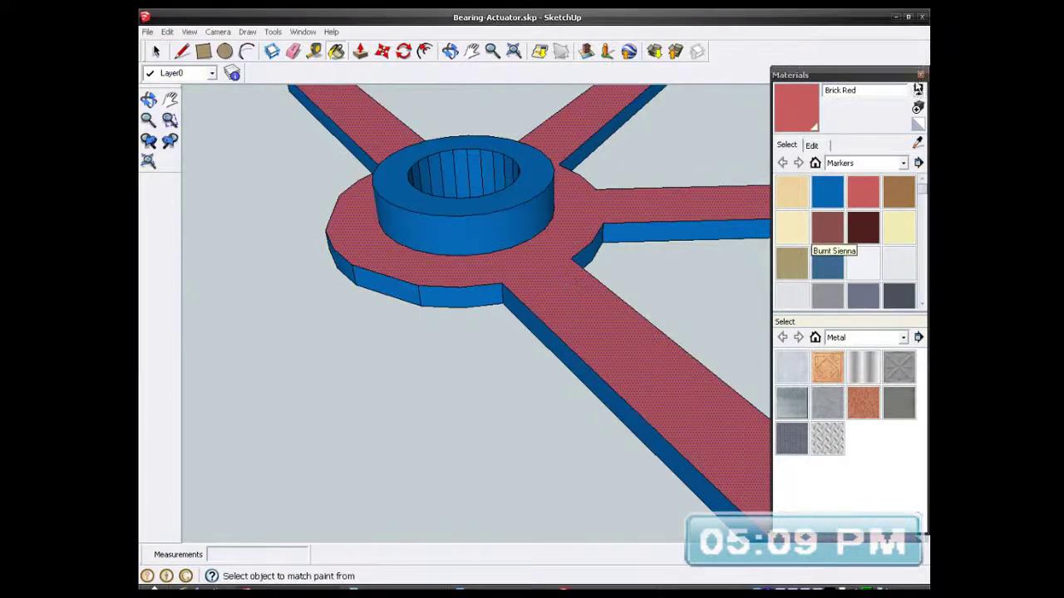
pyautogui.click(921, 75)
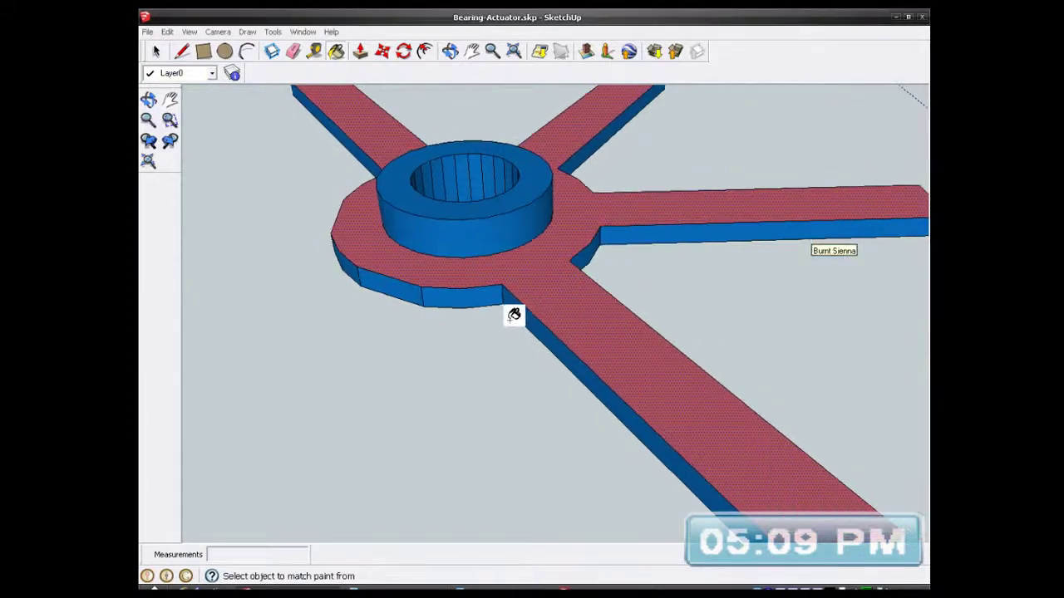
pyautogui.scroll(-3, 549, 308)
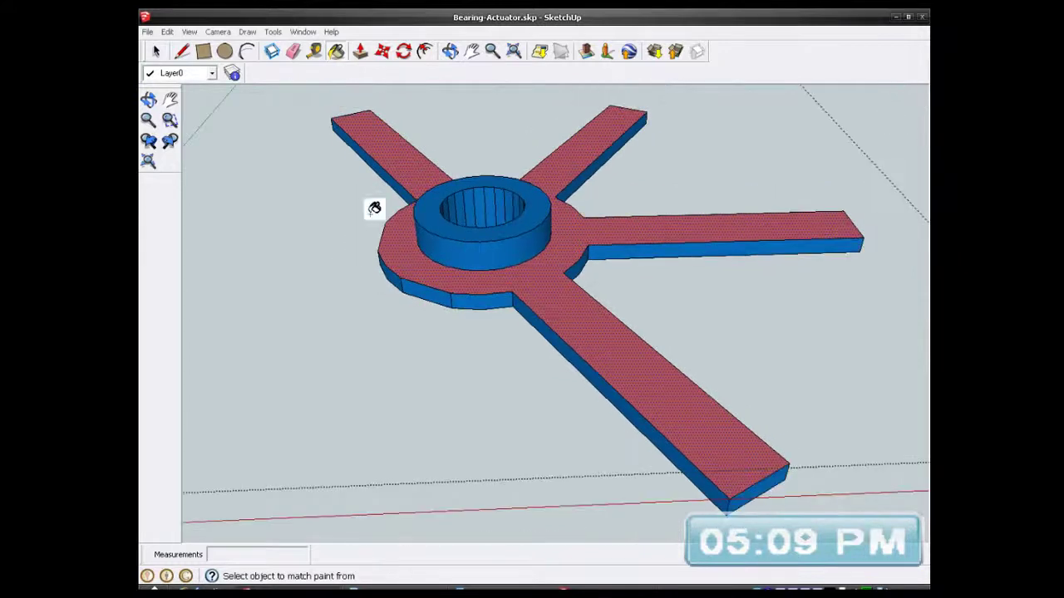
# - Examine the test rig assembly up close where an upper hub spoke meets an upright post beside the ring
pyautogui.click(158, 51)
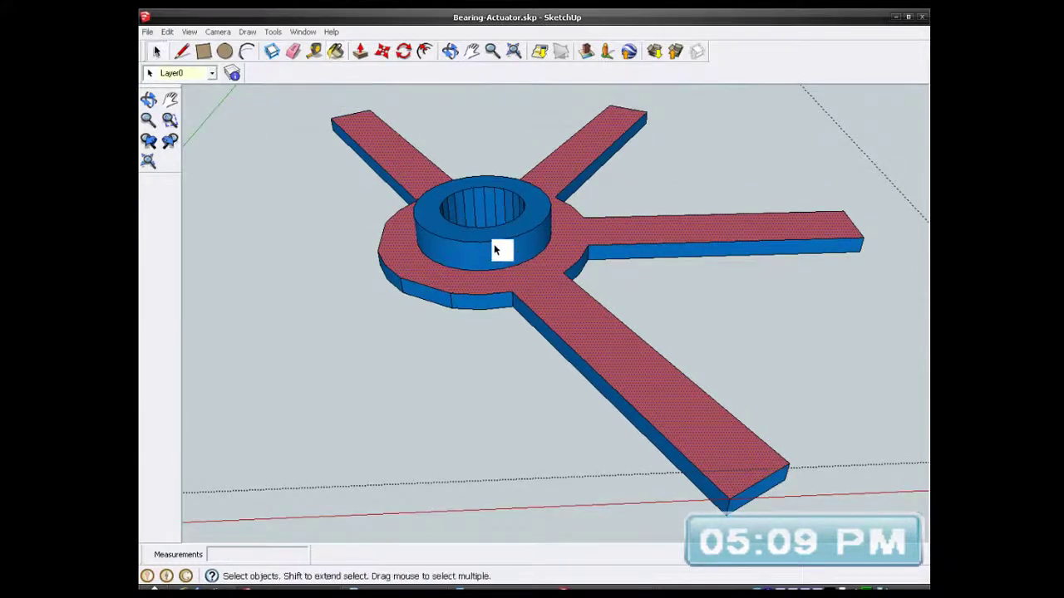
pyautogui.scroll(-3, 494, 247)
pyautogui.scroll(-6, 646, 380)
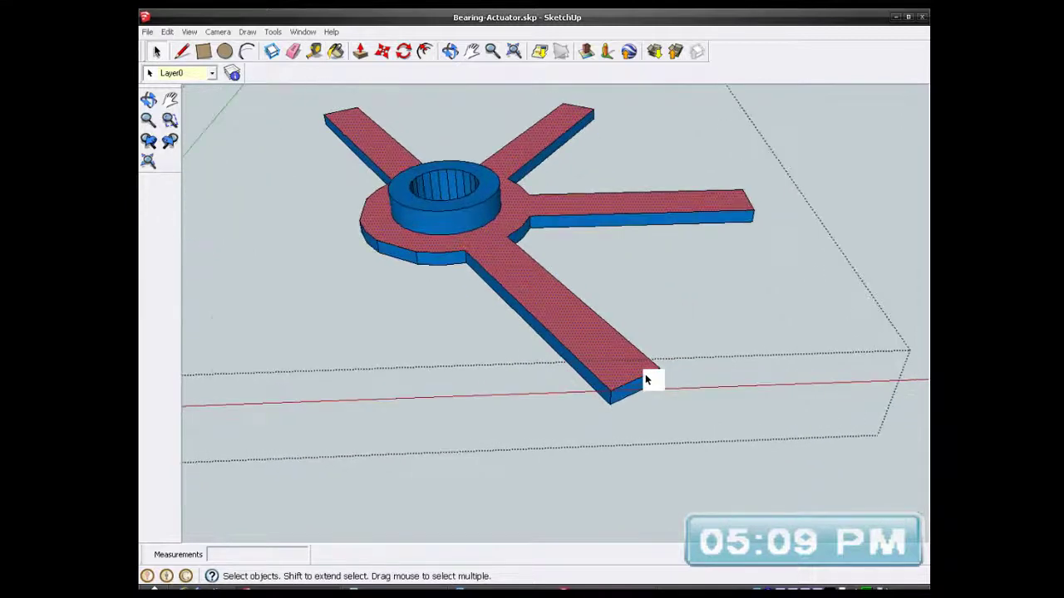
pyautogui.scroll(-3, 645, 378)
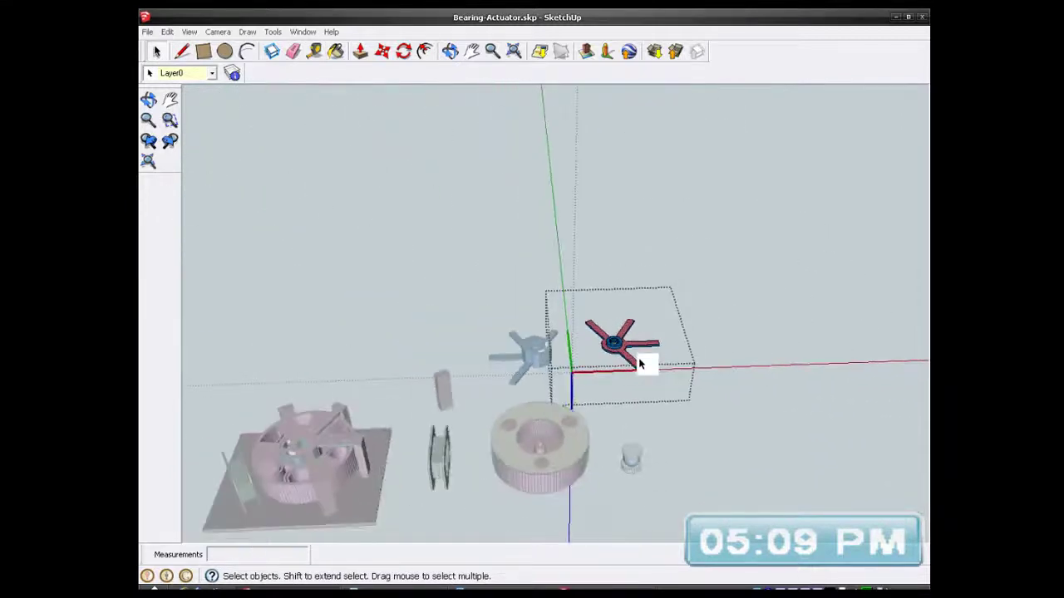
pyautogui.moveTo(364, 480); pyautogui.dragTo(295, 478, button='middle')
pyautogui.scroll(6, 295, 478)
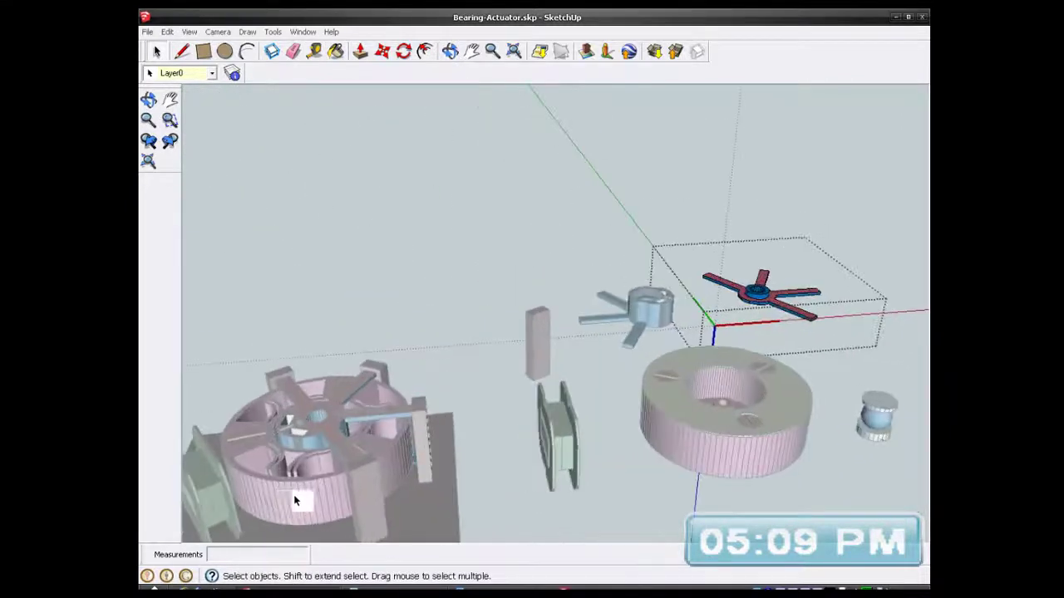
pyautogui.moveTo(406, 494); pyautogui.dragTo(577, 382, button='middle')
pyautogui.scroll(5, 667, 461)
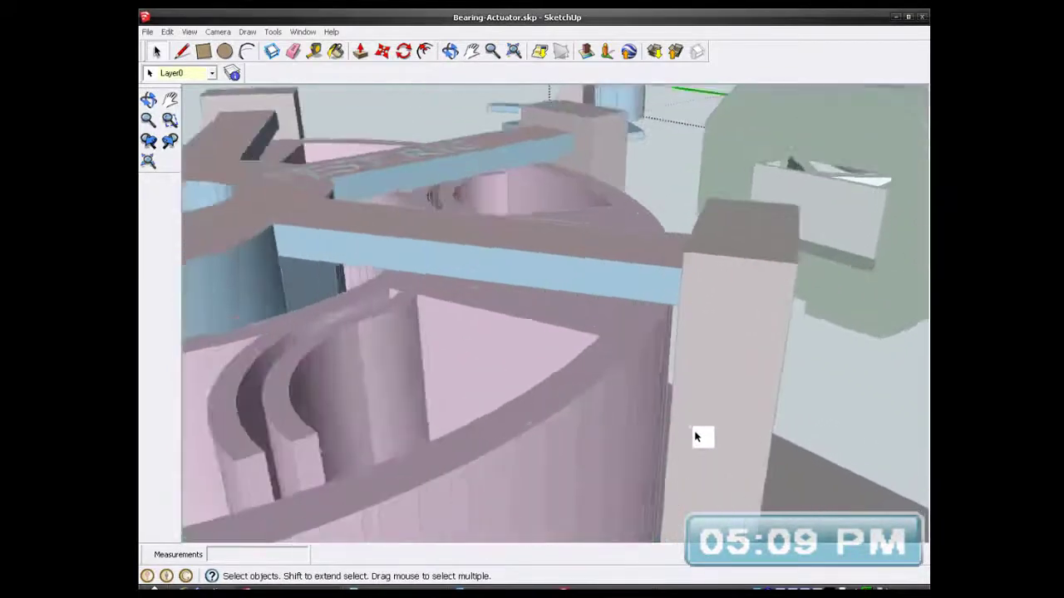
pyautogui.scroll(3, 690, 428)
pyautogui.moveTo(686, 423); pyautogui.dragTo(391, 197, button='middle')
# - Measure the clearance between the upright post's spoke joint and the outer edge of the pink ring
pyautogui.click(314, 51)
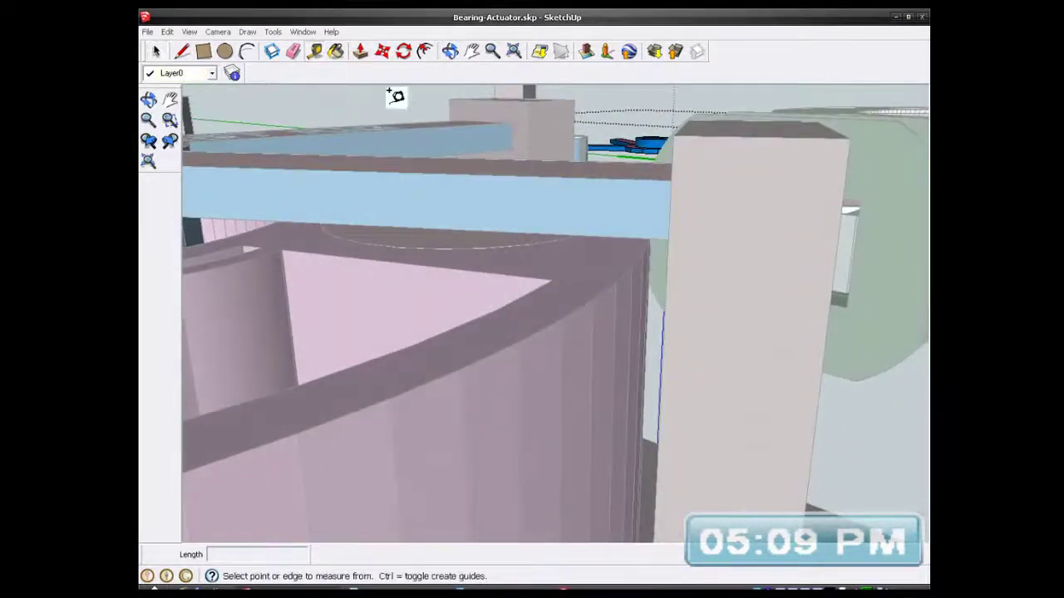
pyautogui.scroll(3, 700, 330)
pyautogui.moveTo(696, 328)
pyautogui.mouseDown(button='middle')
pyautogui.moveTo(702, 334)
pyautogui.moveTo(684, 247)
pyautogui.mouseUp(button='middle')
pyautogui.moveTo(692, 211)
pyautogui.mouseDown(button='middle')
pyautogui.moveTo(762, 278)
pyautogui.moveTo(744, 333)
pyautogui.mouseUp(button='middle')
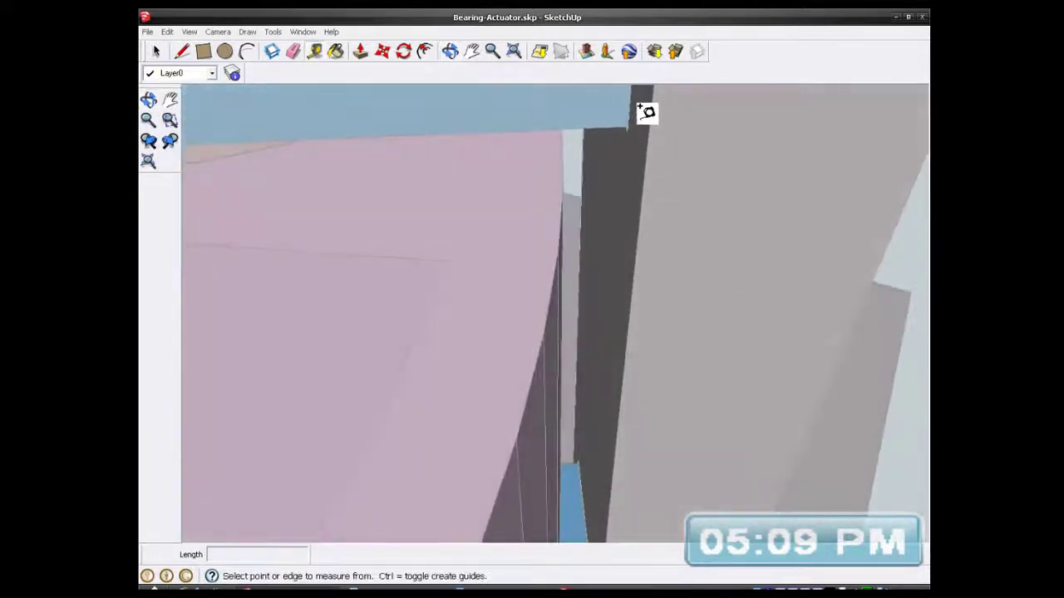
pyautogui.click(628, 129)
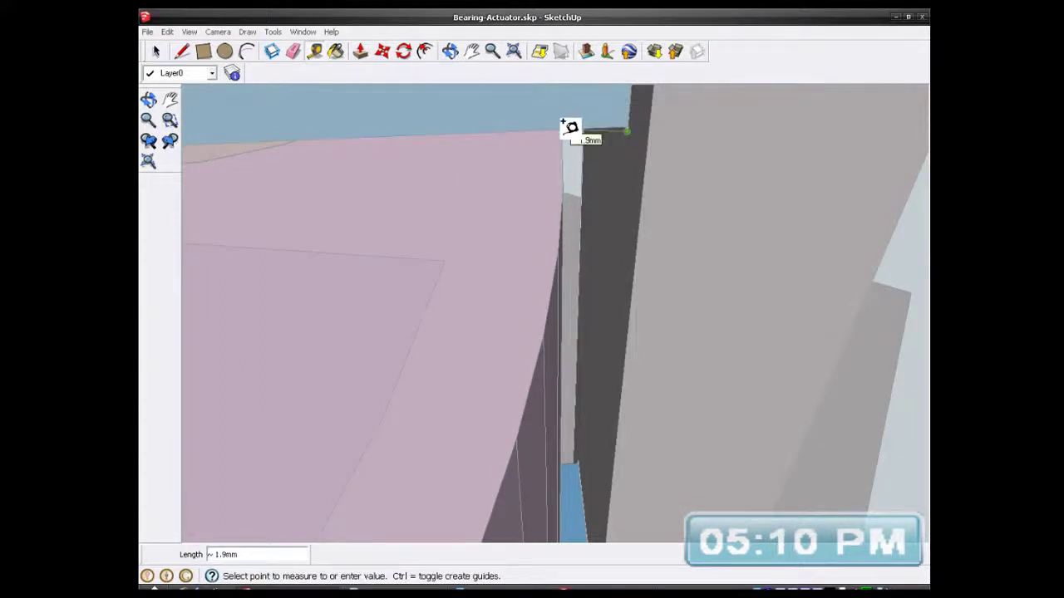
pyautogui.click(574, 130)
pyautogui.scroll(-10, 496, 265)
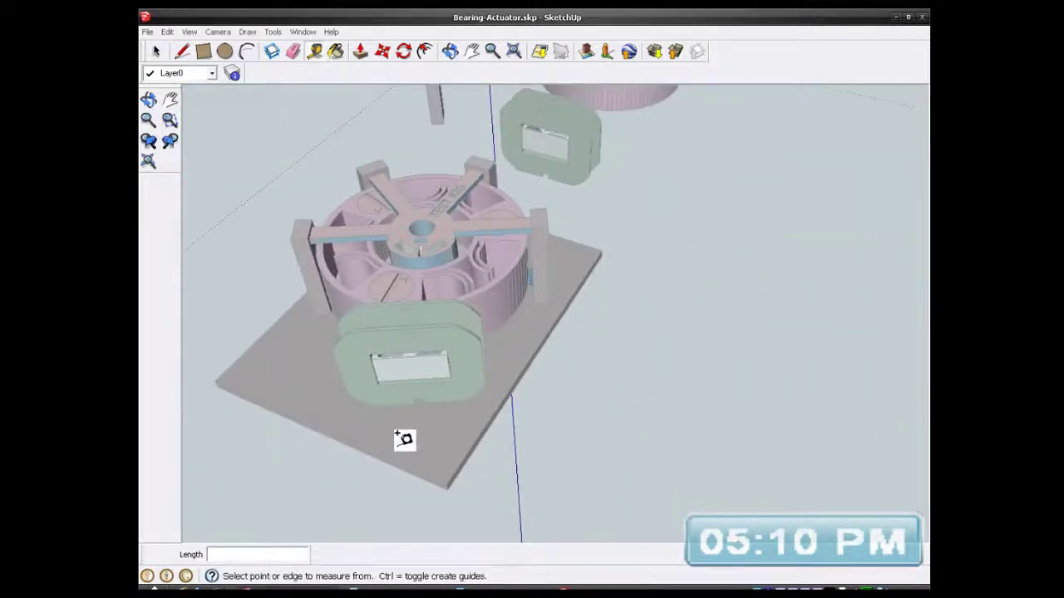
# - Minimize the calculator, then Push/Pull the end face of the flat red-topped hub's first spoke outward by 3.1 mm
pyautogui.click(155, 51)
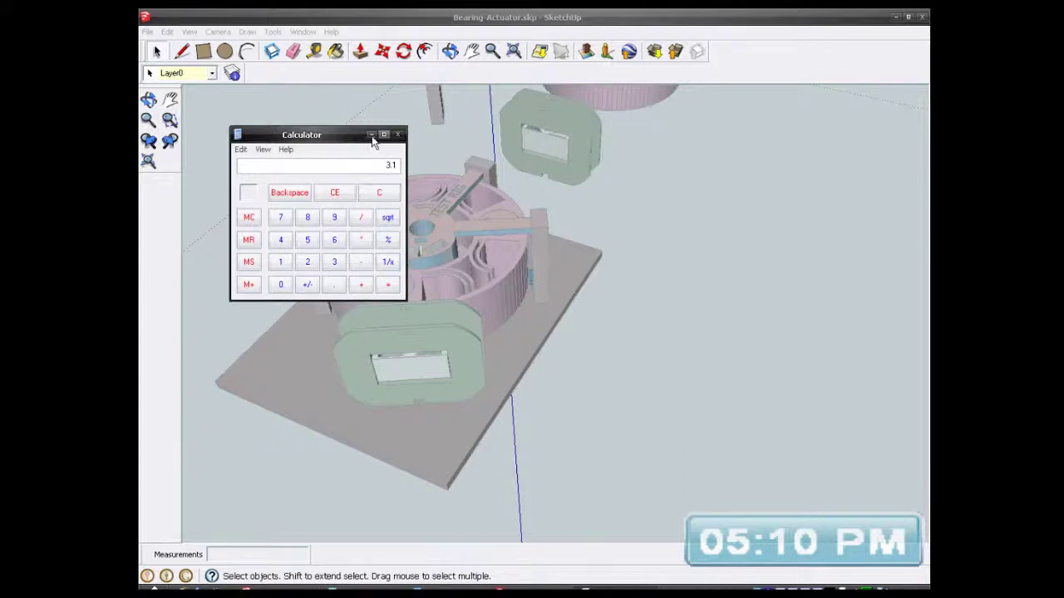
pyautogui.click(371, 136)
pyautogui.scroll(-5, 411, 369)
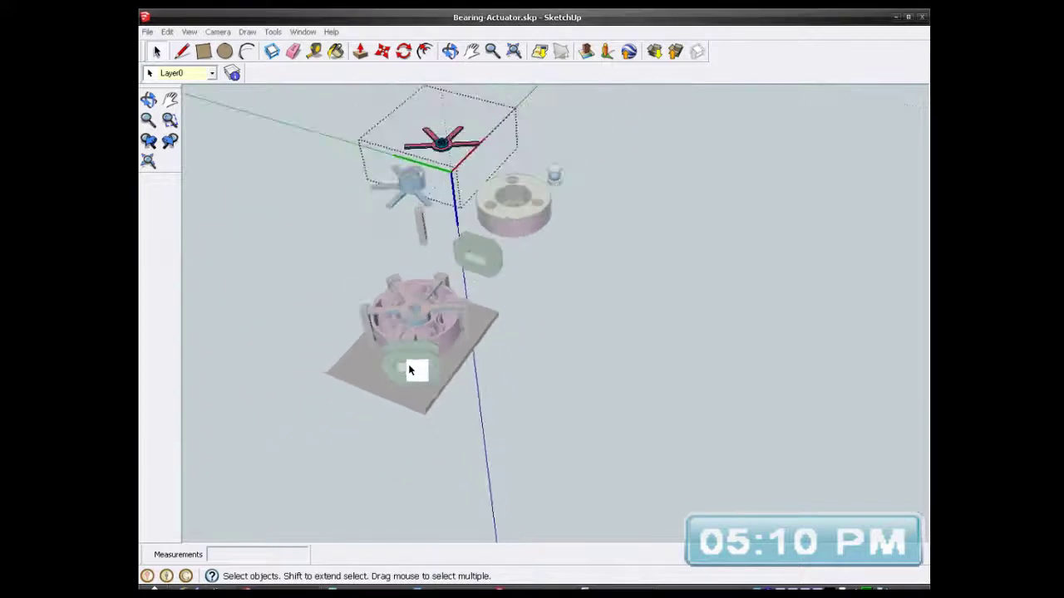
pyautogui.moveTo(434, 285)
pyautogui.mouseDown(button='middle')
pyautogui.moveTo(418, 368)
pyautogui.moveTo(492, 172)
pyautogui.mouseUp(button='middle')
pyautogui.scroll(8, 494, 137)
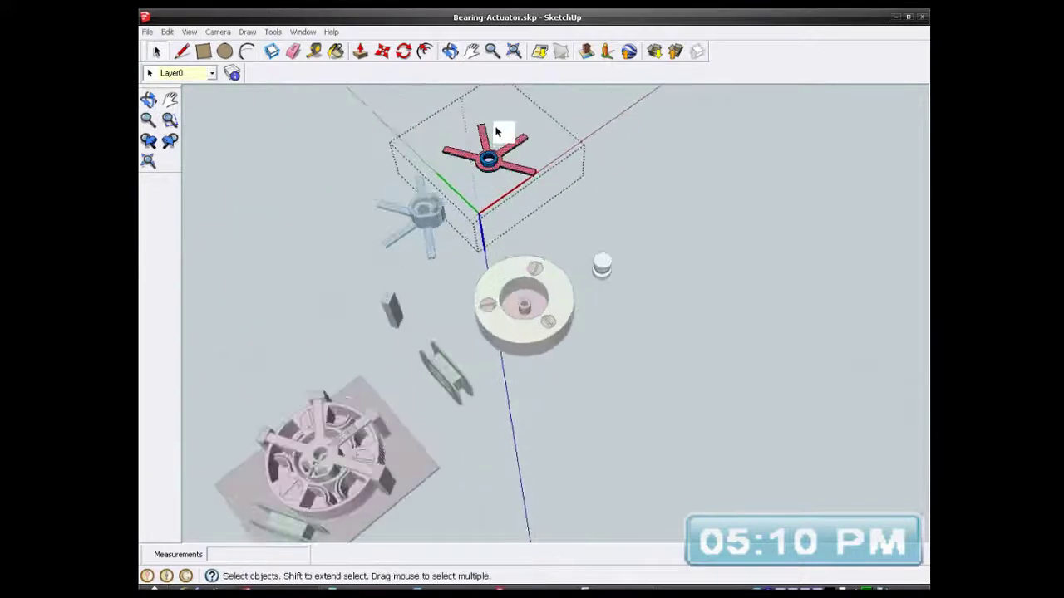
pyautogui.scroll(-3, 494, 145)
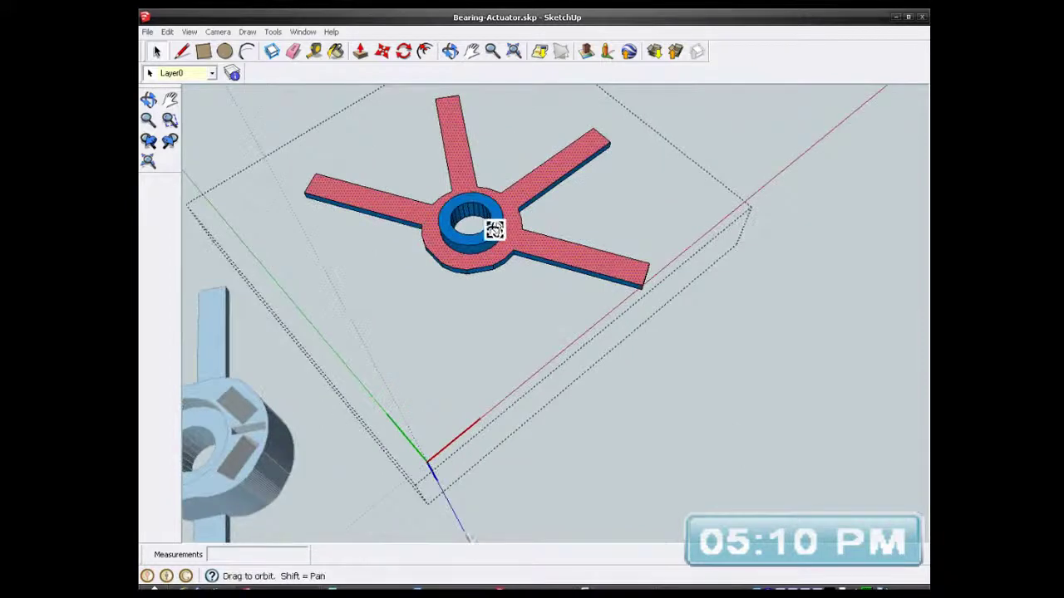
pyautogui.moveTo(491, 228); pyautogui.dragTo(409, 199, button='middle')
pyautogui.scroll(-3, 637, 214)
pyautogui.scroll(5, 585, 240)
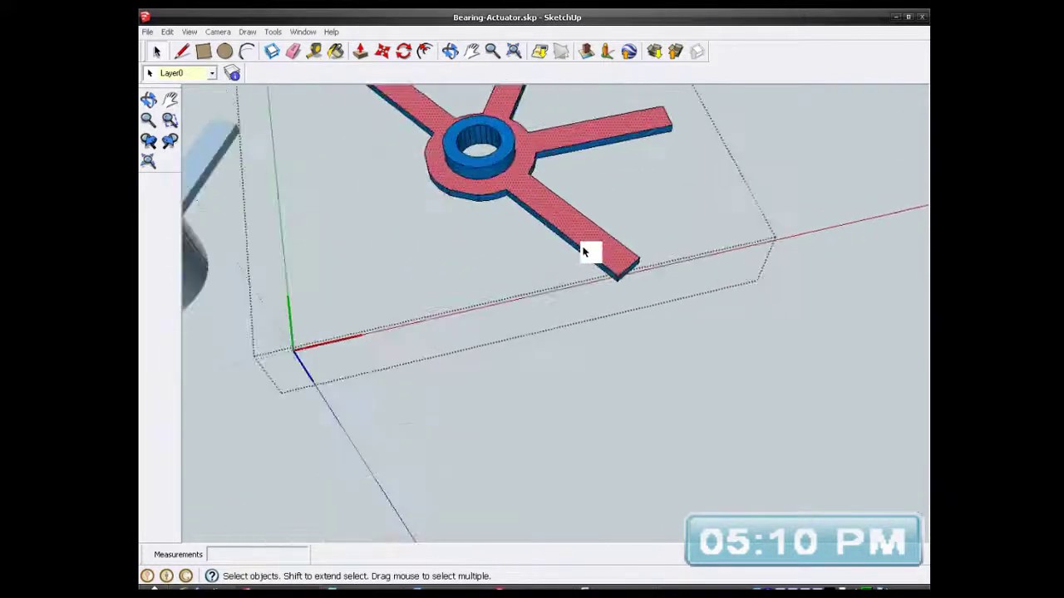
pyautogui.moveTo(591, 247)
pyautogui.mouseDown(button='middle')
pyautogui.moveTo(470, 169)
pyautogui.moveTo(519, 162)
pyautogui.mouseUp(button='middle')
pyautogui.scroll(-3, 608, 231)
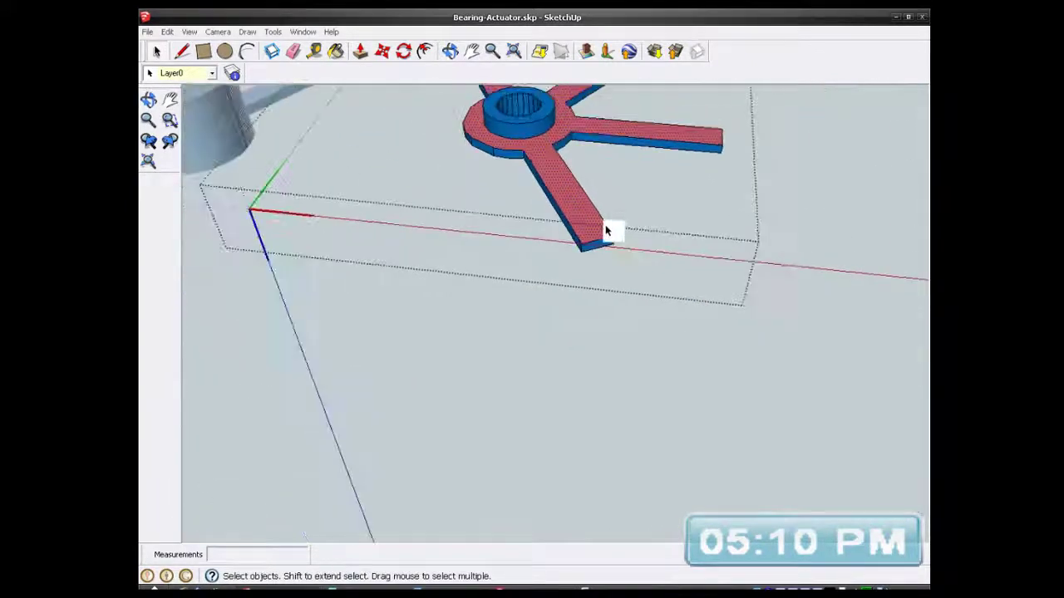
pyautogui.scroll(5, 608, 230)
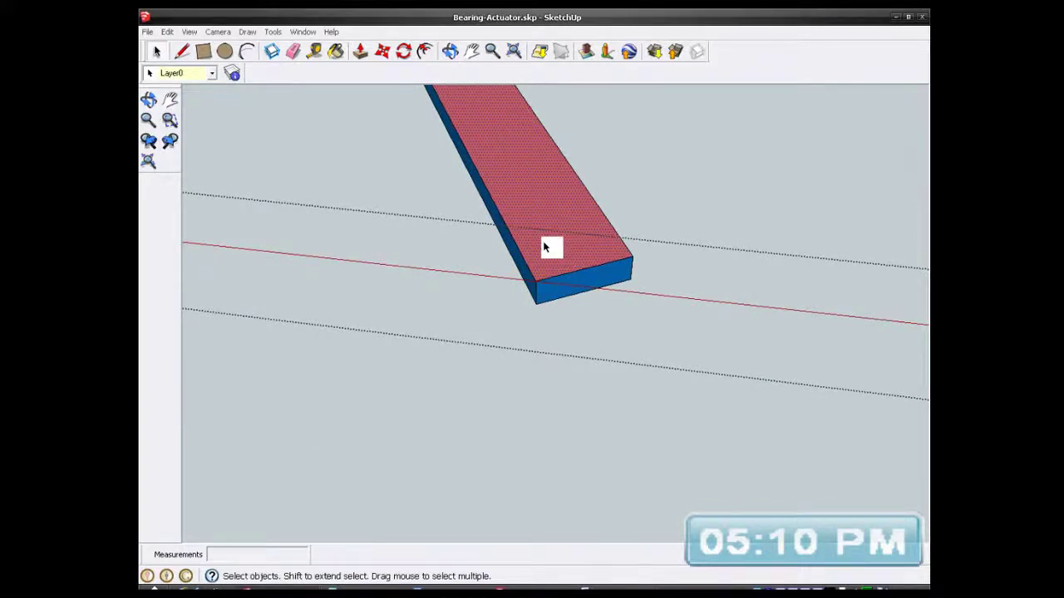
pyautogui.click(361, 51)
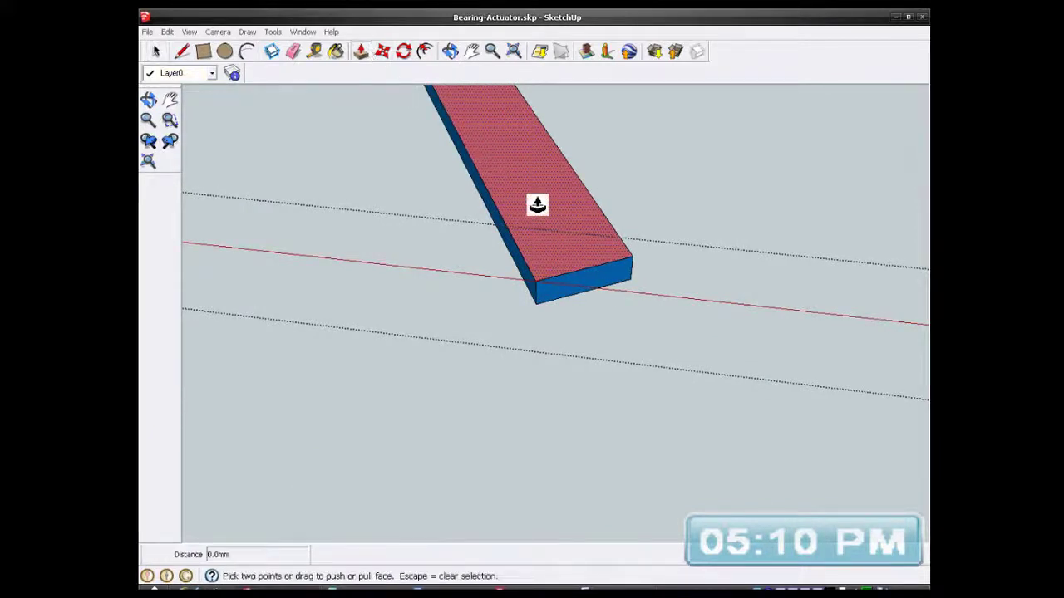
pyautogui.scroll(2, 586, 284)
pyautogui.moveTo(586, 284); pyautogui.dragTo(632, 294, button='middle')
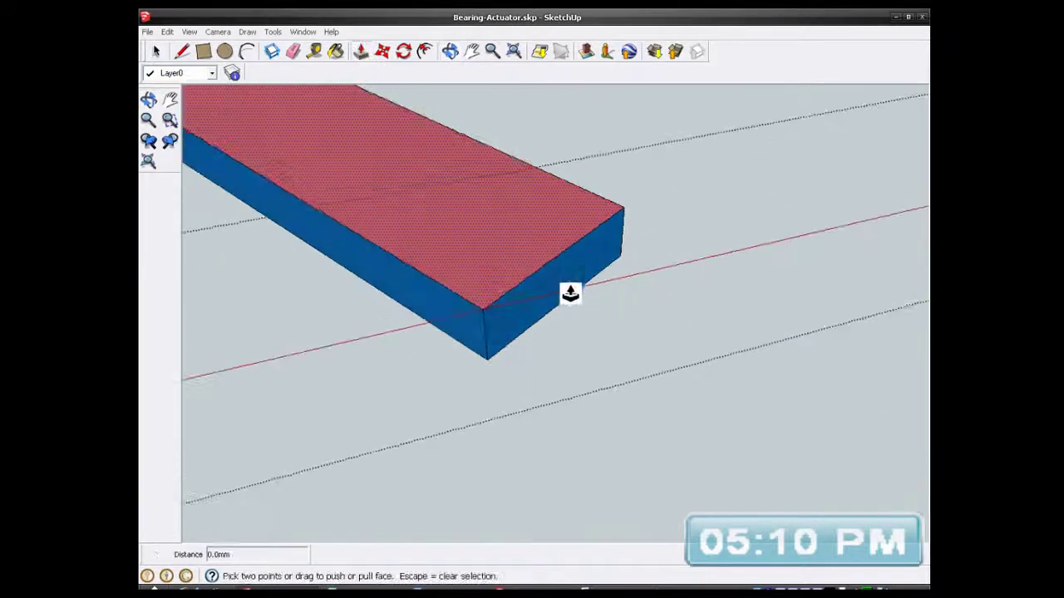
pyautogui.scroll(3, 581, 291)
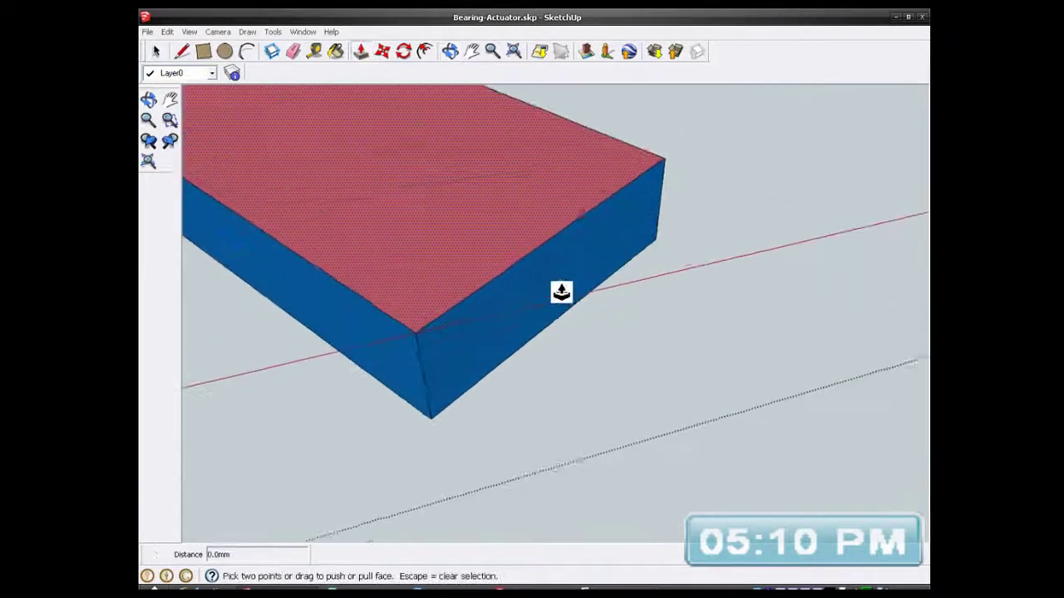
pyautogui.rightClick(547, 285)
pyautogui.click(532, 285)
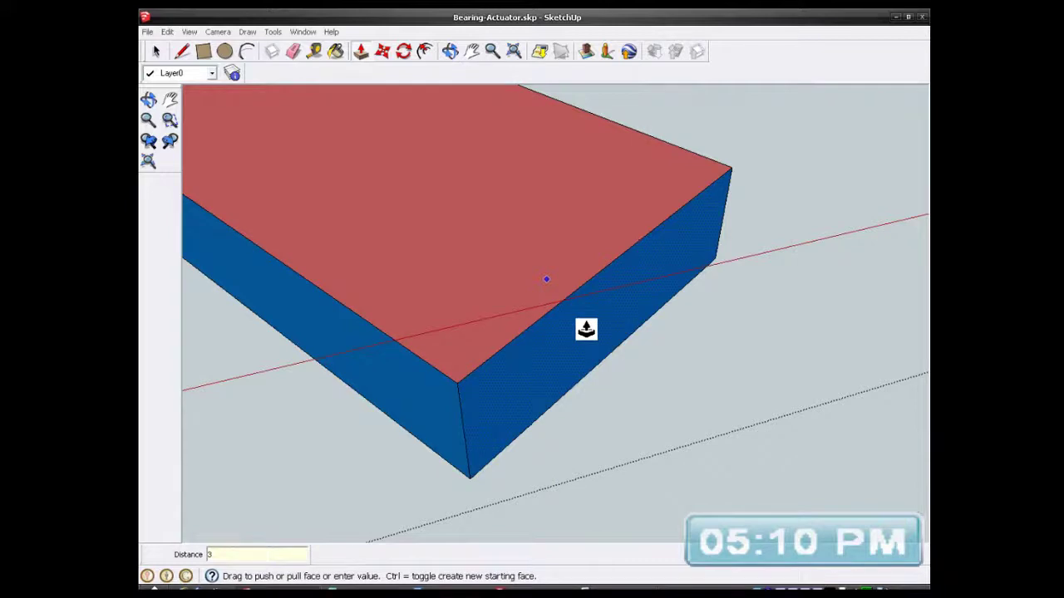
pyautogui.press('Return')
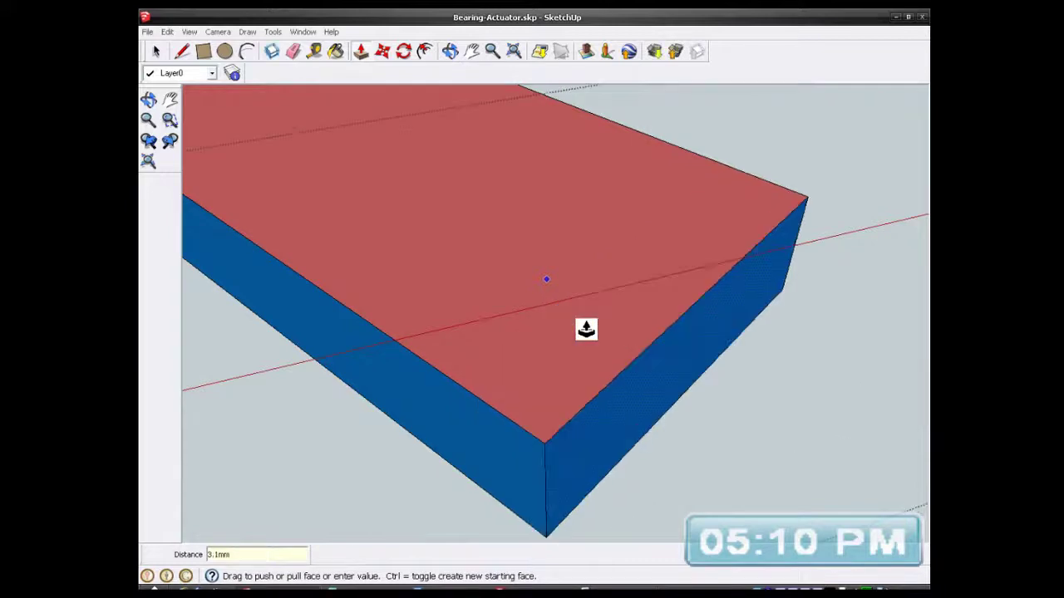
# - Lengthen the second spoke of the flat hub by pulling its end face out 3.1 mm
pyautogui.scroll(-8, 586, 329)
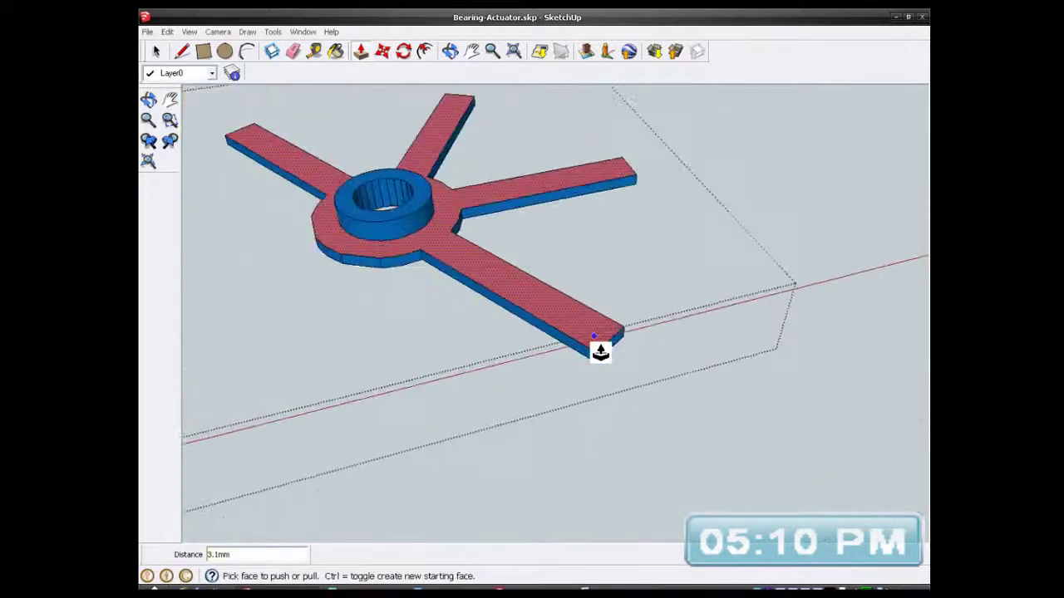
pyautogui.scroll(5, 612, 204)
pyautogui.moveTo(613, 205); pyautogui.dragTo(379, 212, button='middle')
pyautogui.scroll(5, 706, 254)
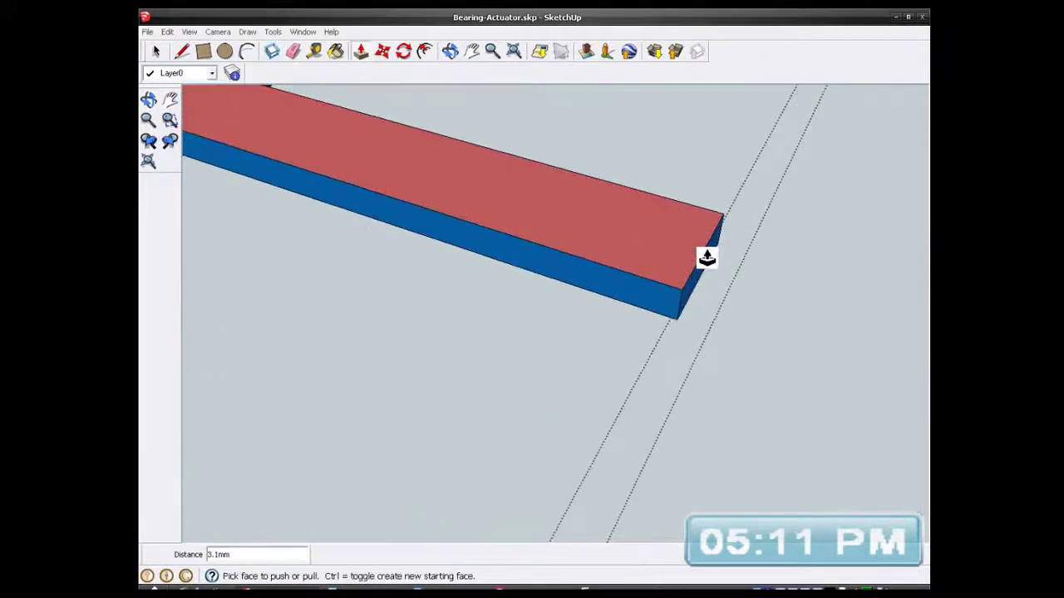
pyautogui.scroll(-3, 560, 199)
pyautogui.scroll(-3, 591, 226)
pyautogui.scroll(5, 667, 268)
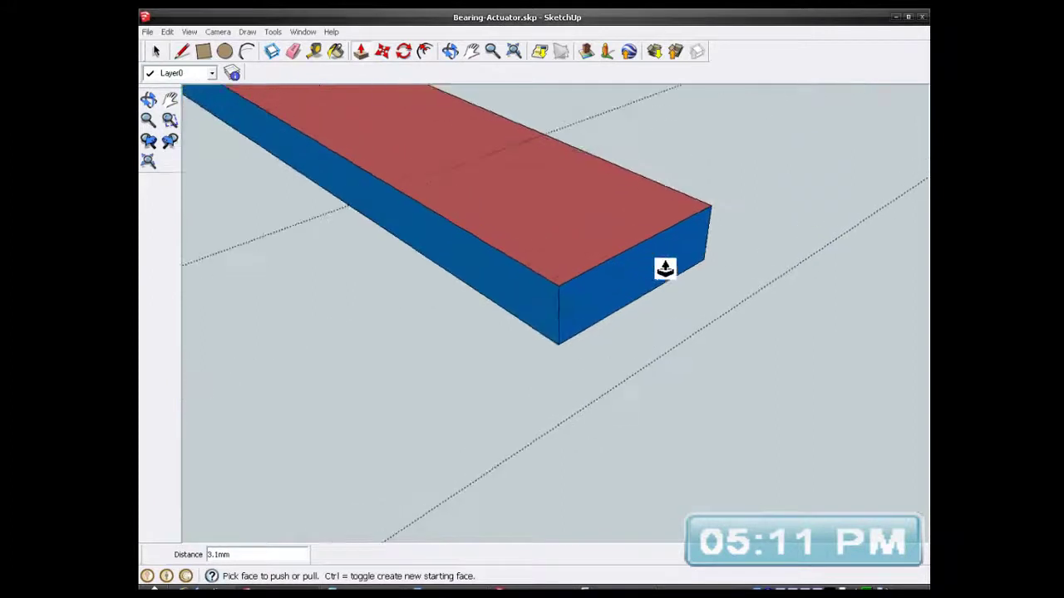
pyautogui.moveTo(638, 274); pyautogui.dragTo(680, 295)
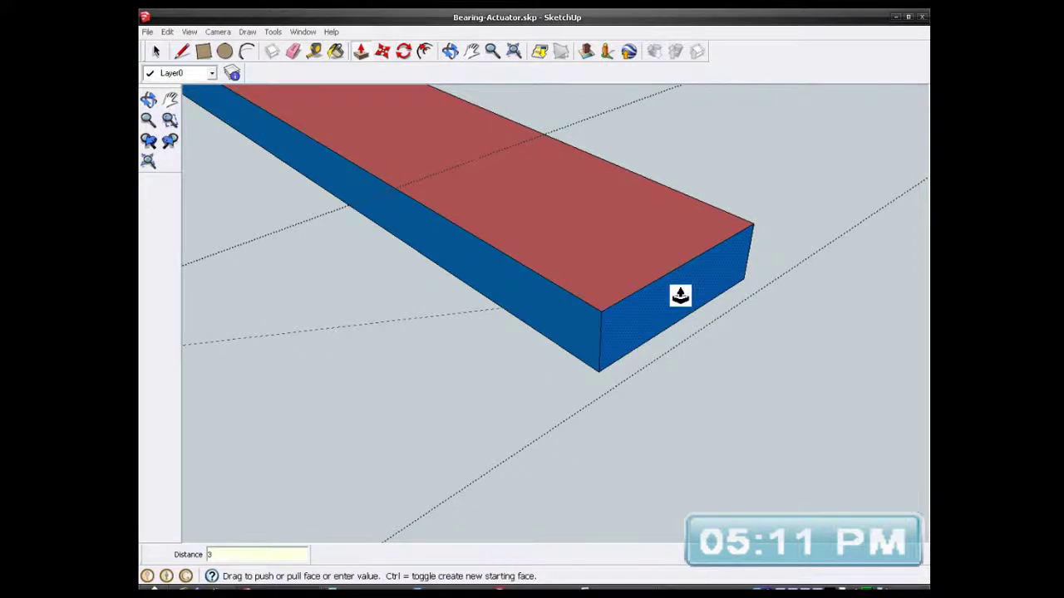
pyautogui.write('3.1mm')
pyautogui.press('Return')
# - Pull the end face of the flat hub's third spoke outward by 3.1 mm
pyautogui.scroll(-3, 680, 295)
pyautogui.moveTo(680, 295); pyautogui.dragTo(449, 308, button='middle')
pyautogui.scroll(-3, 448, 240)
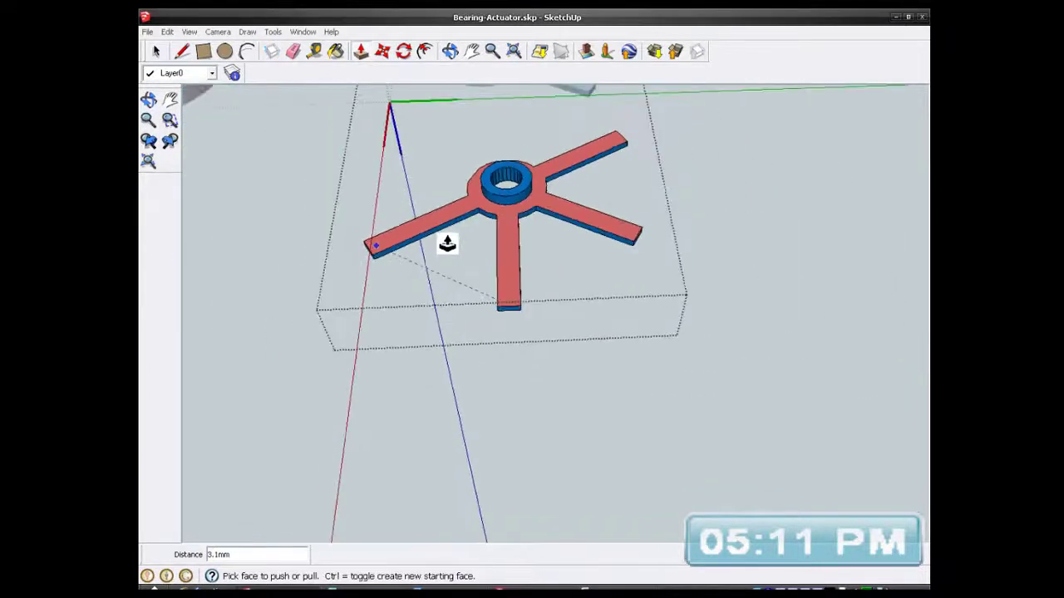
pyautogui.scroll(5, 637, 234)
pyautogui.scroll(4, 636, 235)
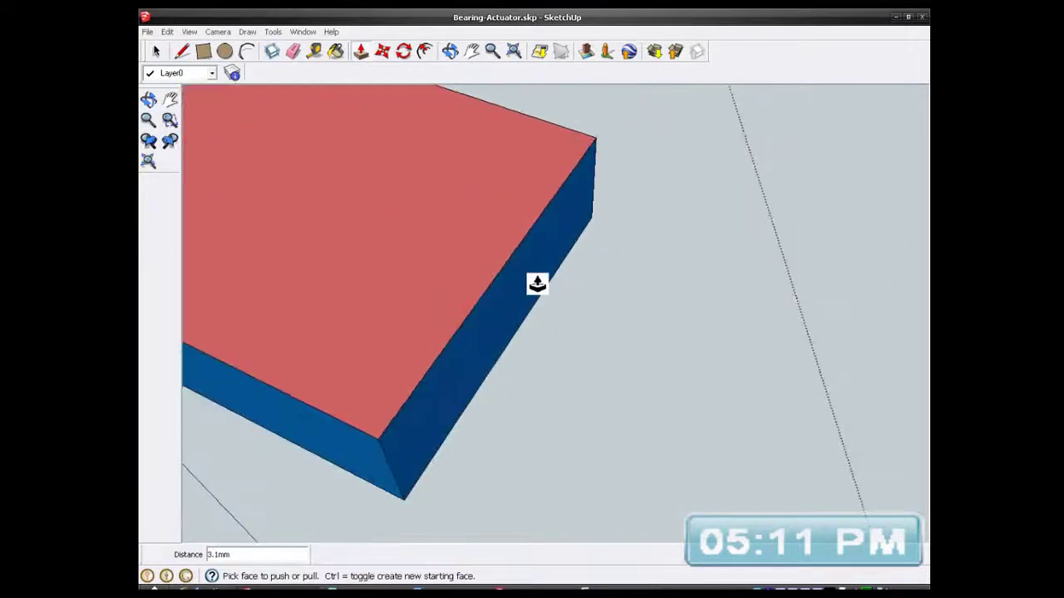
pyautogui.moveTo(526, 281); pyautogui.dragTo(557, 297)
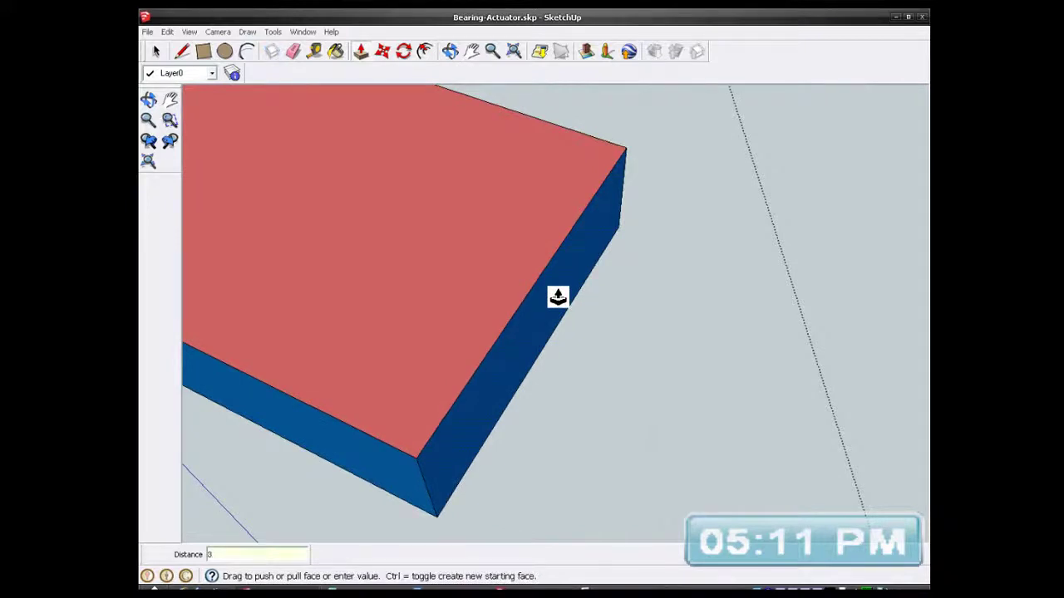
pyautogui.press('Return')
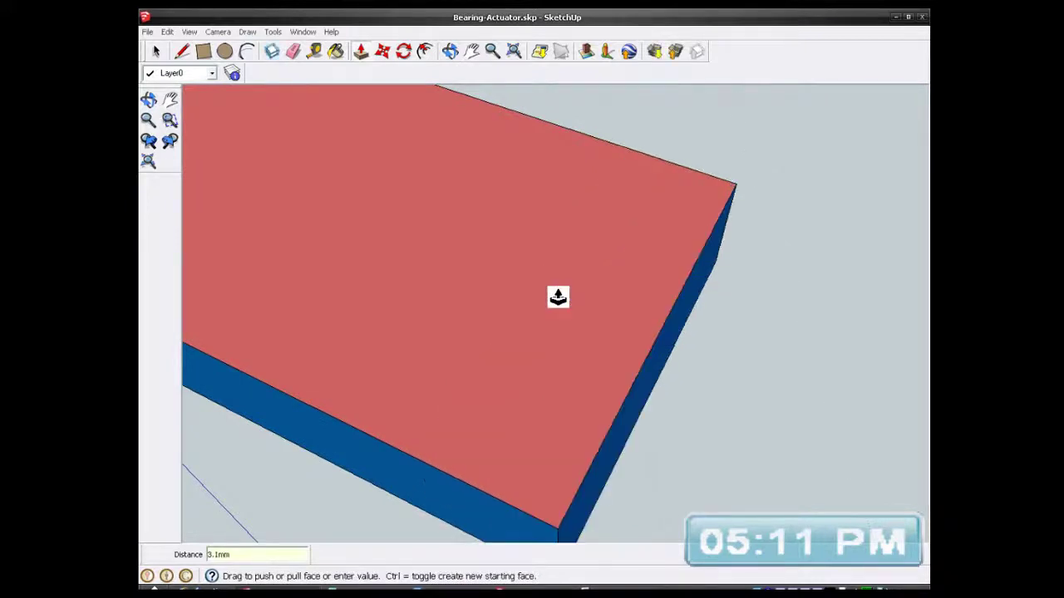
# - Extend the flat hub's remaining spoke by pulling its end face out 3.1 mm
pyautogui.scroll(-4, 545, 333)
pyautogui.scroll(-5, 549, 342)
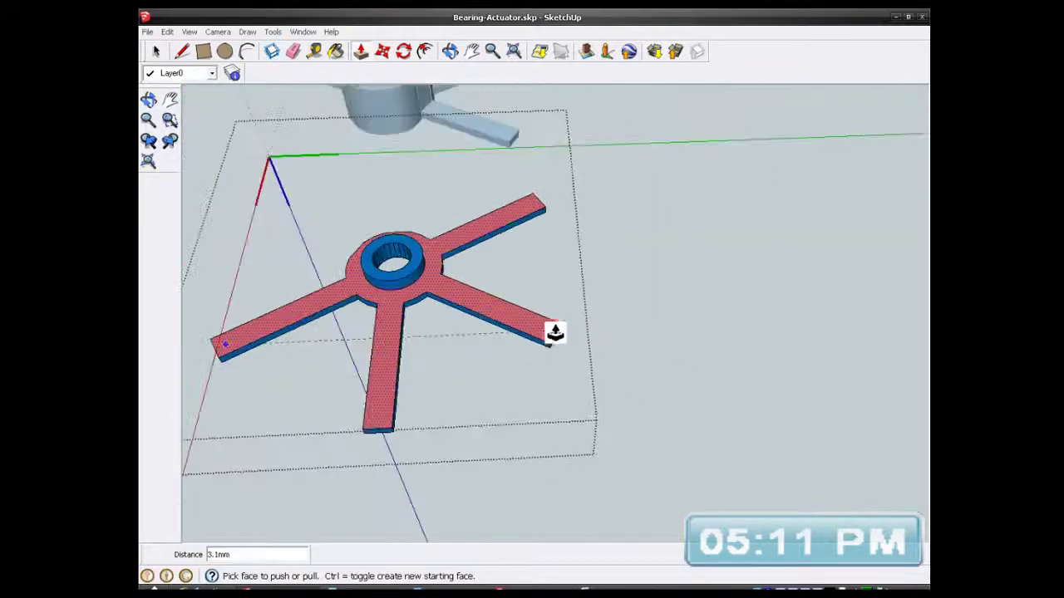
pyautogui.scroll(6, 534, 218)
pyautogui.moveTo(534, 206); pyautogui.dragTo(268, 182, button='middle')
pyautogui.scroll(2, 615, 236)
pyautogui.moveTo(615, 236); pyautogui.dragTo(378, 235, button='middle')
pyautogui.click(651, 324)
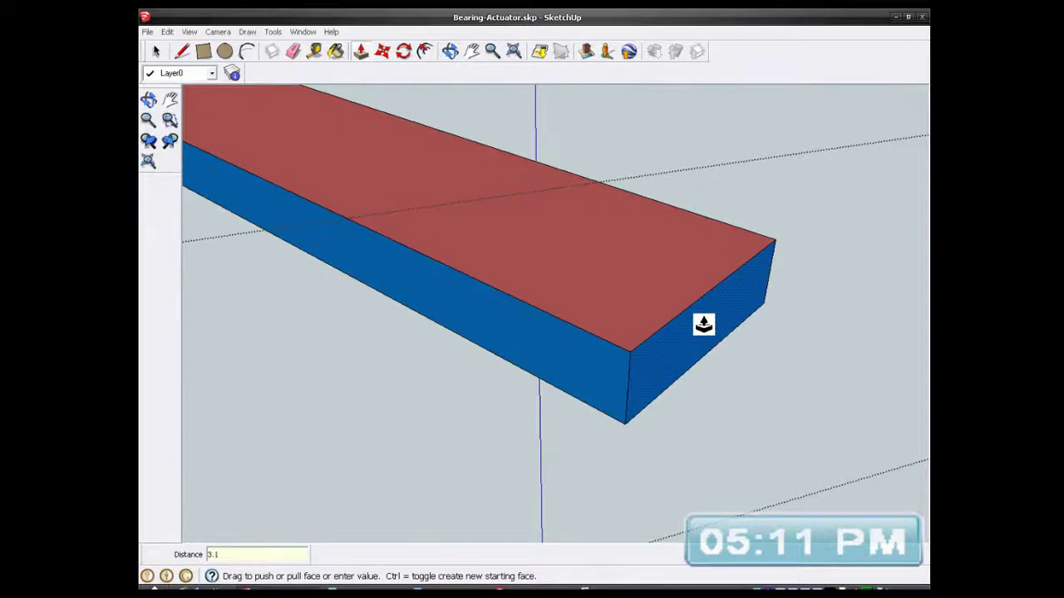
pyautogui.press('Return')
pyautogui.scroll(-10, 703, 324)
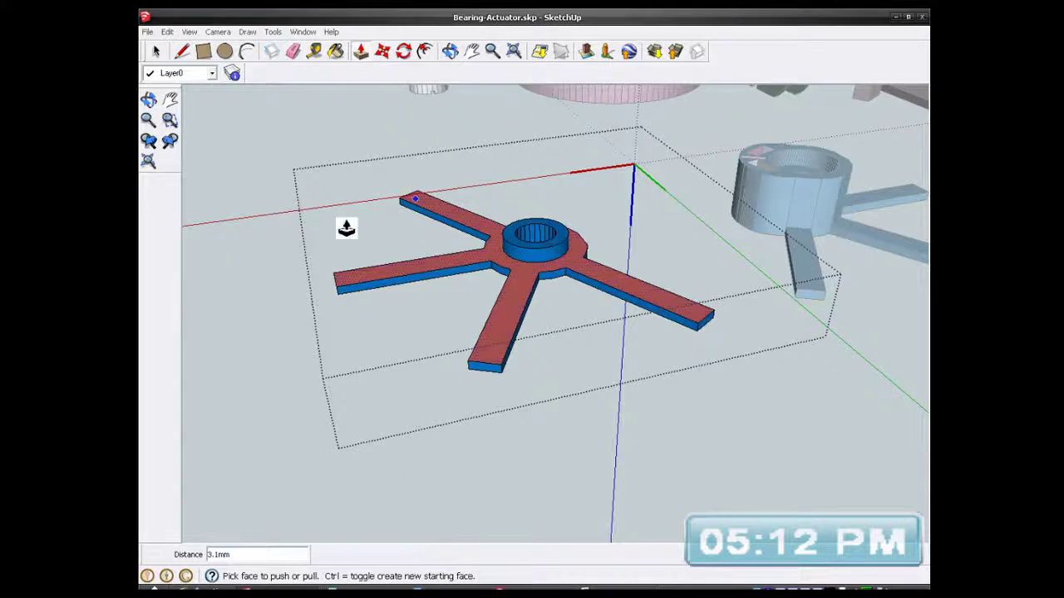
# - Stop editing the flat hub component and return to the whole model
pyautogui.click(157, 51)
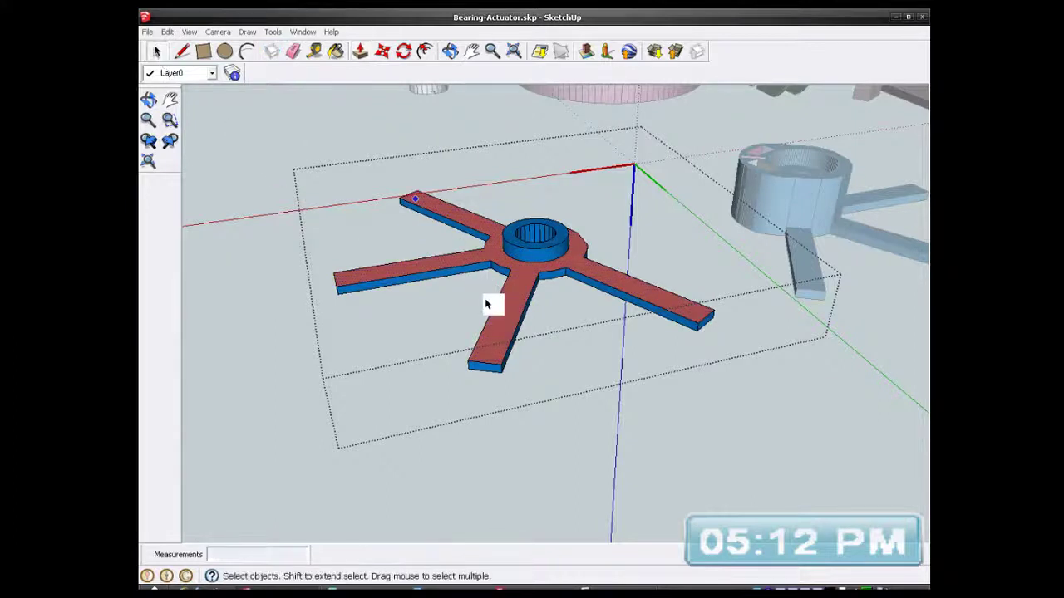
pyautogui.scroll(-5, 520, 292)
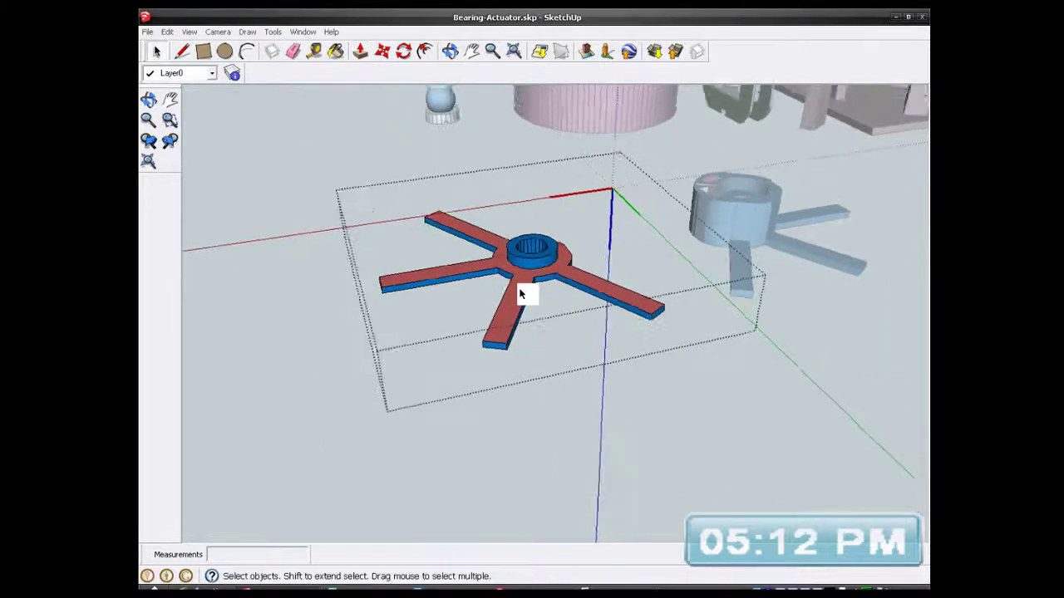
pyautogui.click(625, 418)
# - Examine the taller blue hub from above and from its TEST RIG lettered underside, beside the neighbouring parts
pyautogui.scroll(-3, 527, 333)
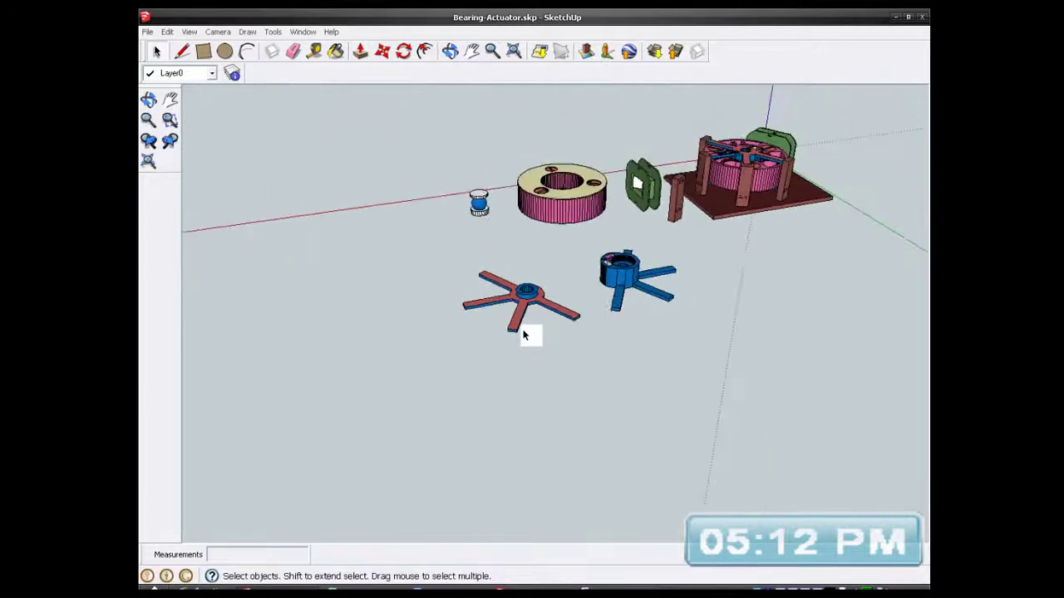
pyautogui.scroll(2, 630, 283)
pyautogui.scroll(3, 631, 283)
pyautogui.moveTo(606, 316); pyautogui.dragTo(539, 358, button='middle')
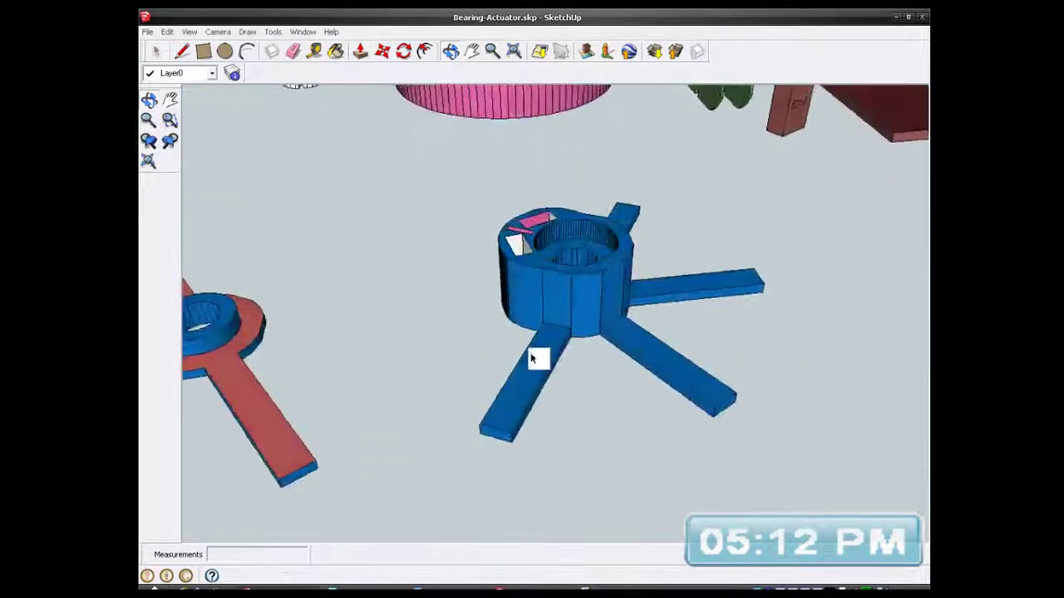
pyautogui.scroll(-4, 545, 359)
pyautogui.scroll(4, 541, 193)
pyautogui.moveTo(551, 422); pyautogui.dragTo(537, 291, button='middle')
pyautogui.scroll(-3, 570, 264)
pyautogui.scroll(5, 558, 226)
pyautogui.moveTo(557, 225); pyautogui.dragTo(613, 221, button='middle')
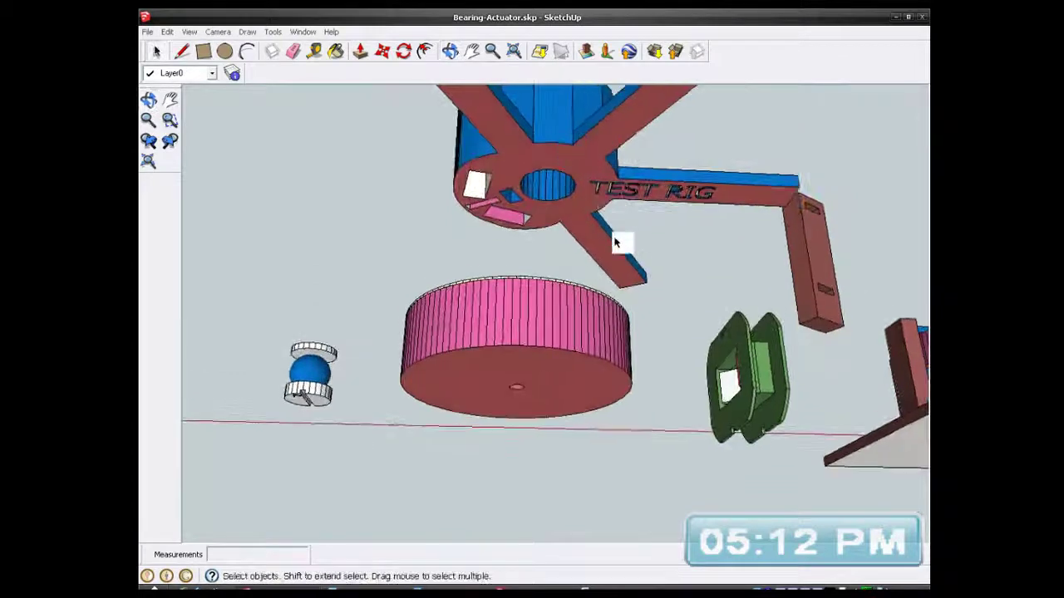
pyautogui.scroll(-2, 606, 248)
pyautogui.scroll(4, 557, 160)
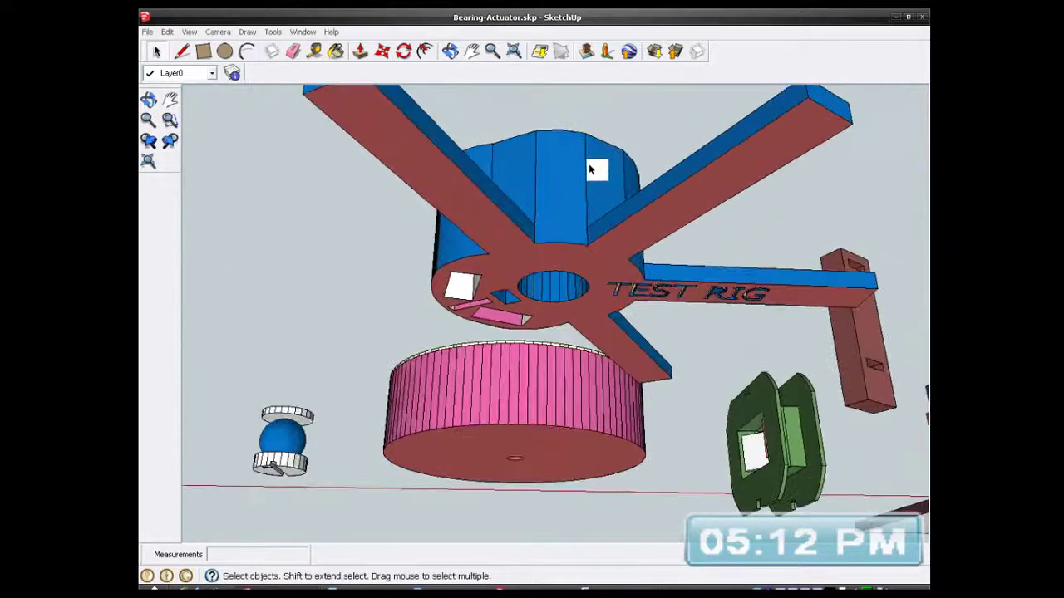
pyautogui.scroll(-2, 580, 220)
pyautogui.moveTo(479, 205); pyautogui.dragTo(550, 248, button='middle')
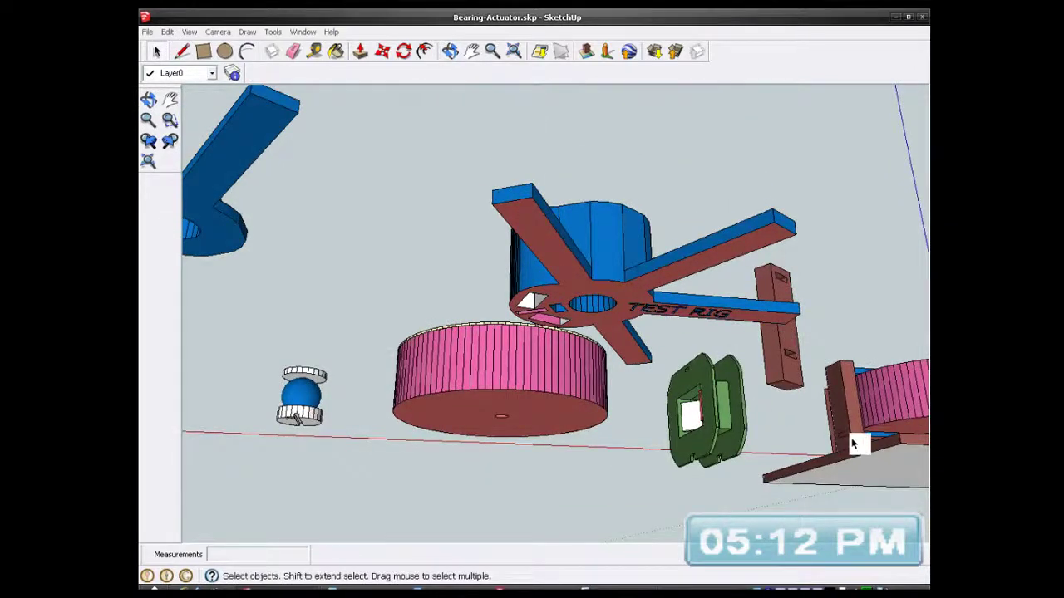
# - Open the taller TEST RIG hub component for editing
pyautogui.scroll(3, 551, 211)
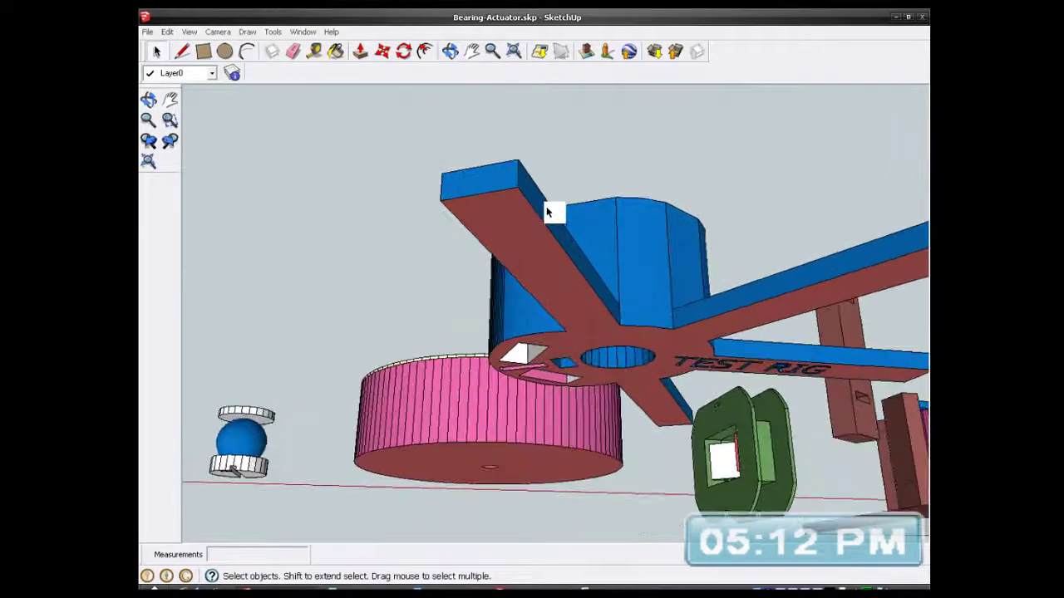
pyautogui.click(514, 227)
pyautogui.rightClick(515, 227)
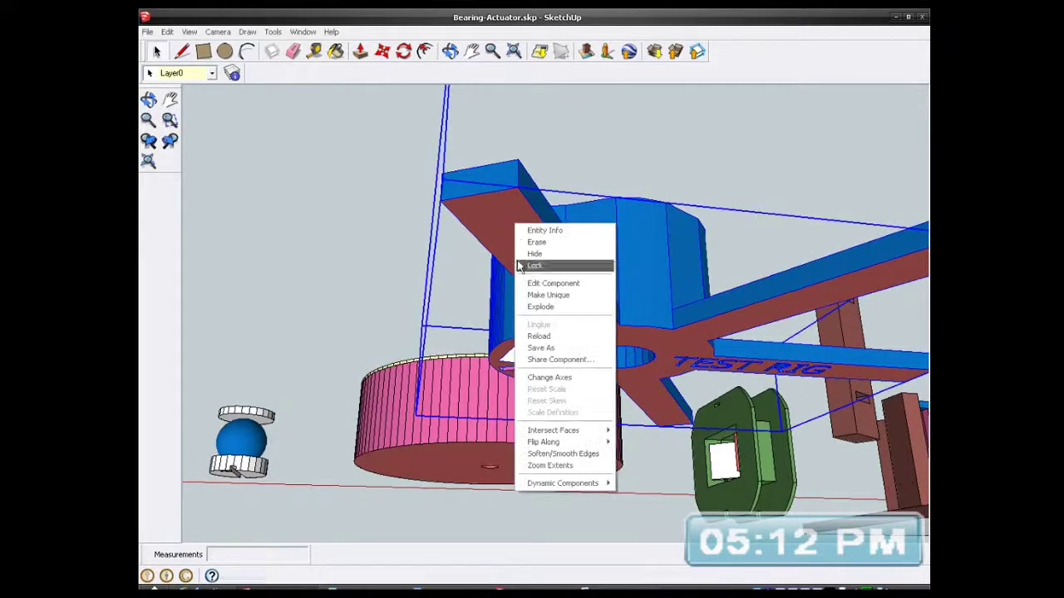
pyautogui.click(532, 283)
# - Extend the TEST RIG hub's first spoke by pulling its end face out 3.1 mm
pyautogui.scroll(3, 498, 200)
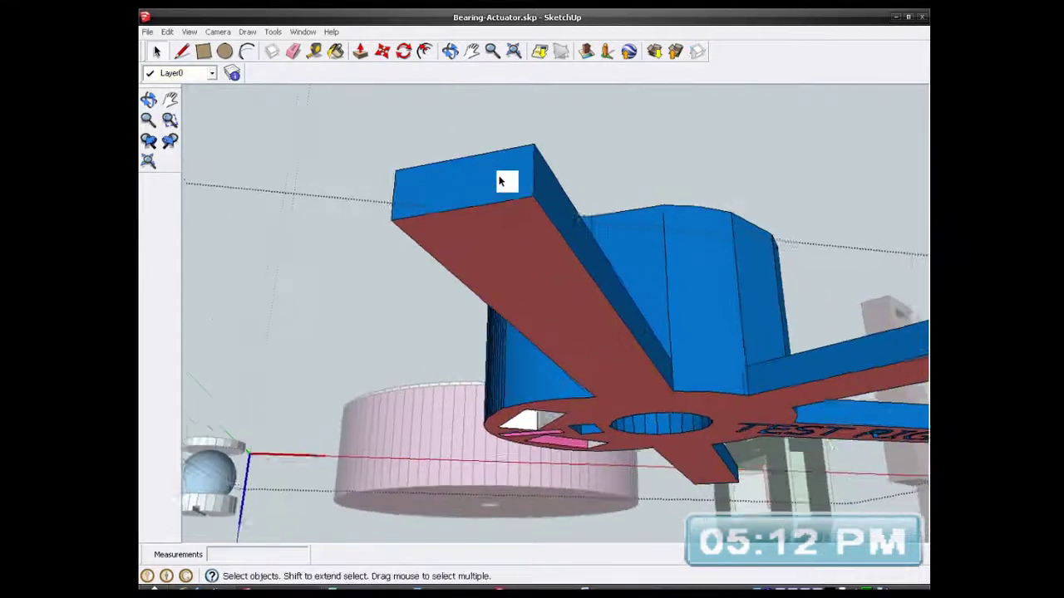
pyautogui.scroll(-5, 499, 181)
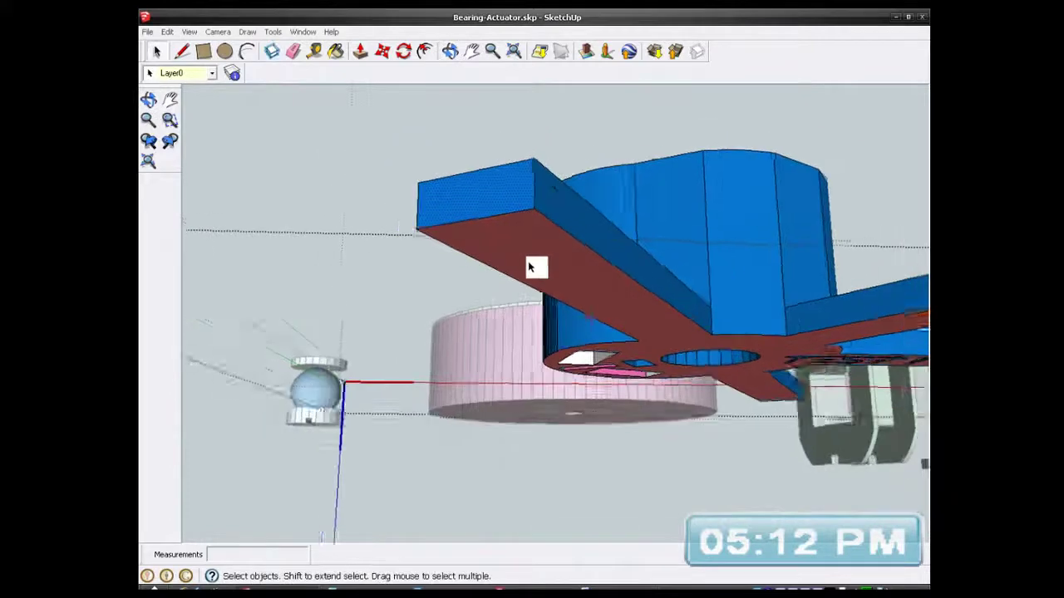
pyautogui.click(360, 52)
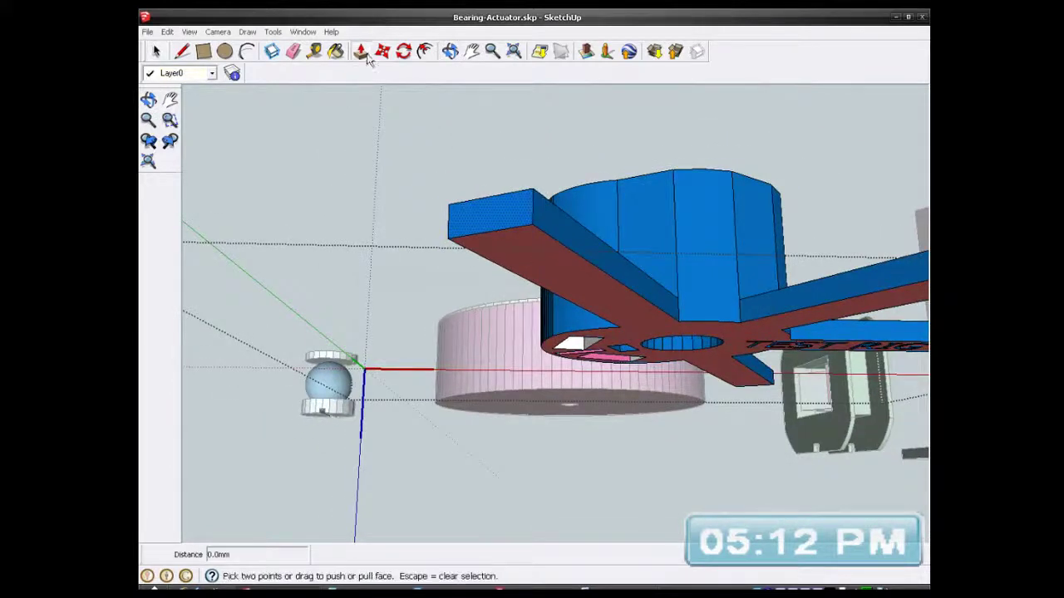
pyautogui.click(514, 218)
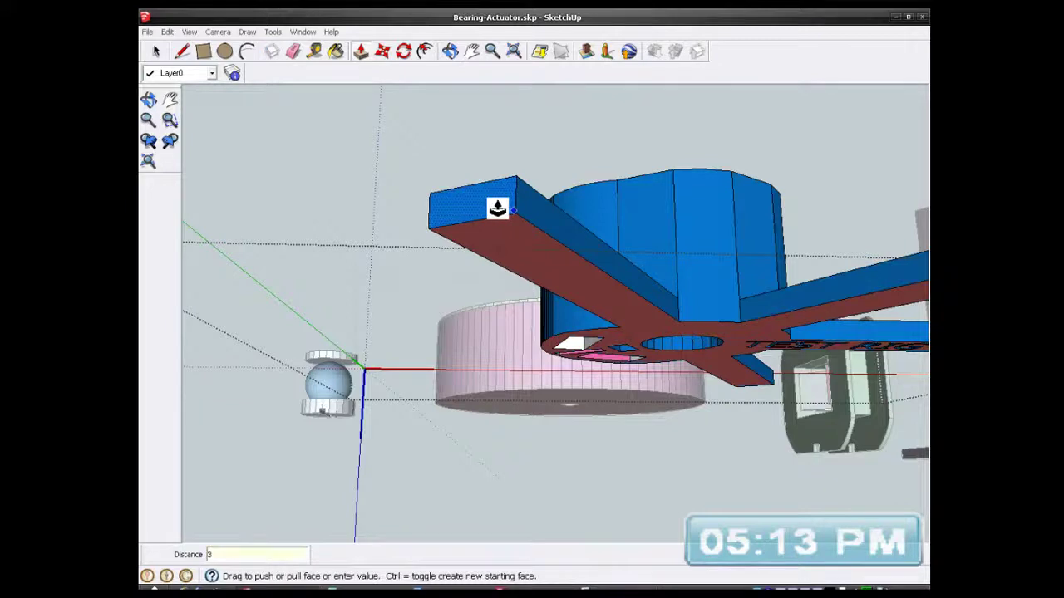
pyautogui.press('Return')
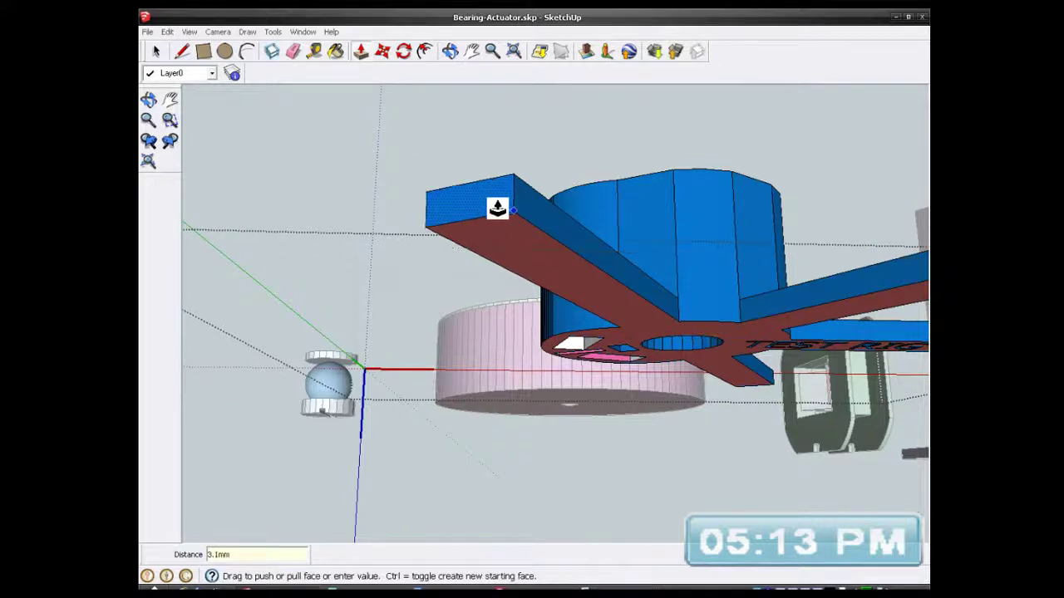
# - Lengthen the unlettered spoke beside the TEST RIG lettered one by pulling its end face out 3.1 mm
pyautogui.scroll(-5, 499, 226)
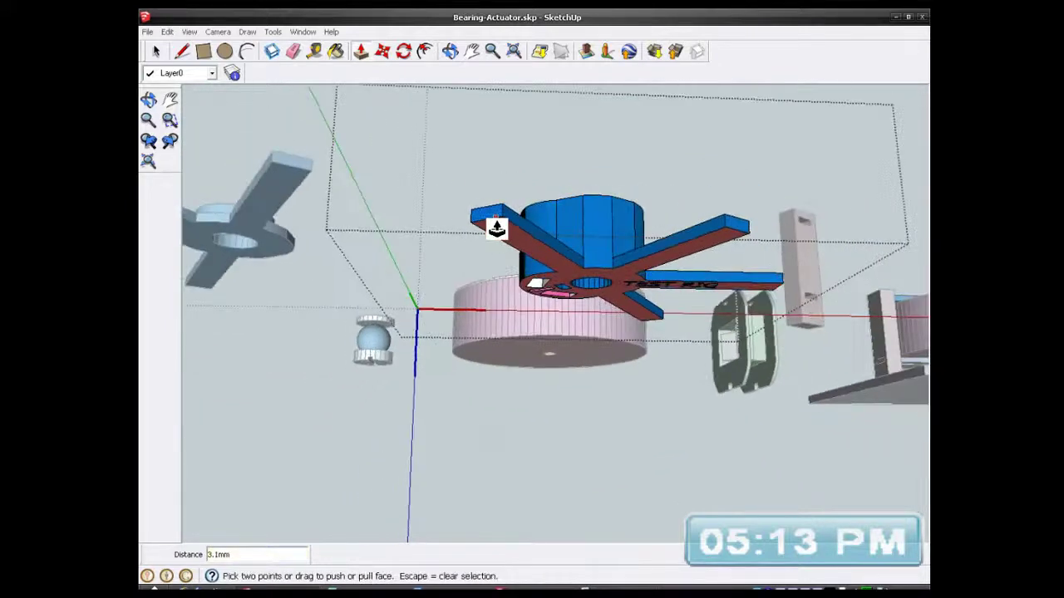
pyautogui.scroll(3, 674, 253)
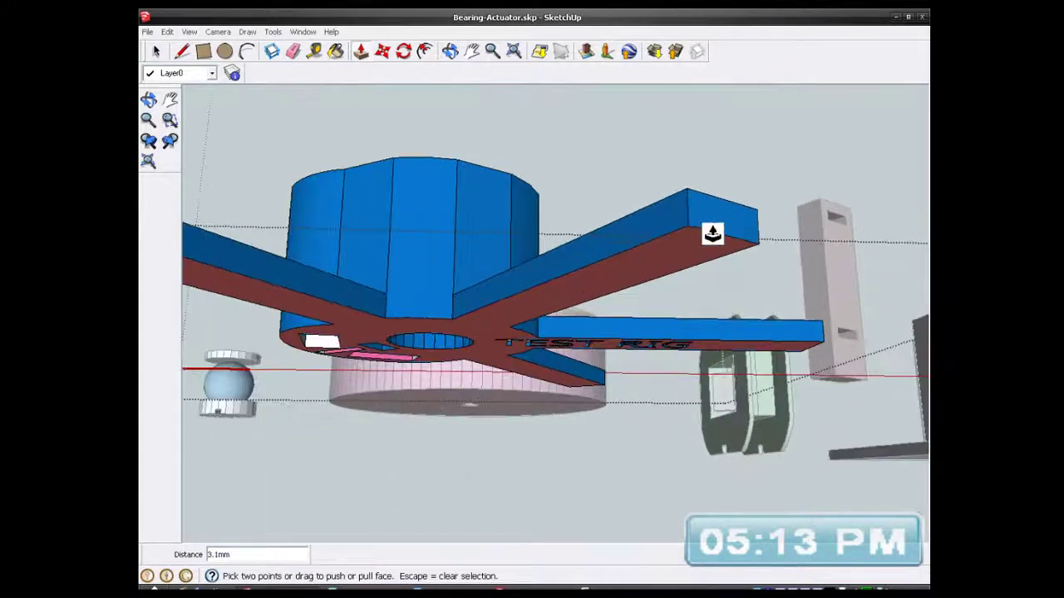
pyautogui.rightClick(718, 219)
pyautogui.click(706, 224)
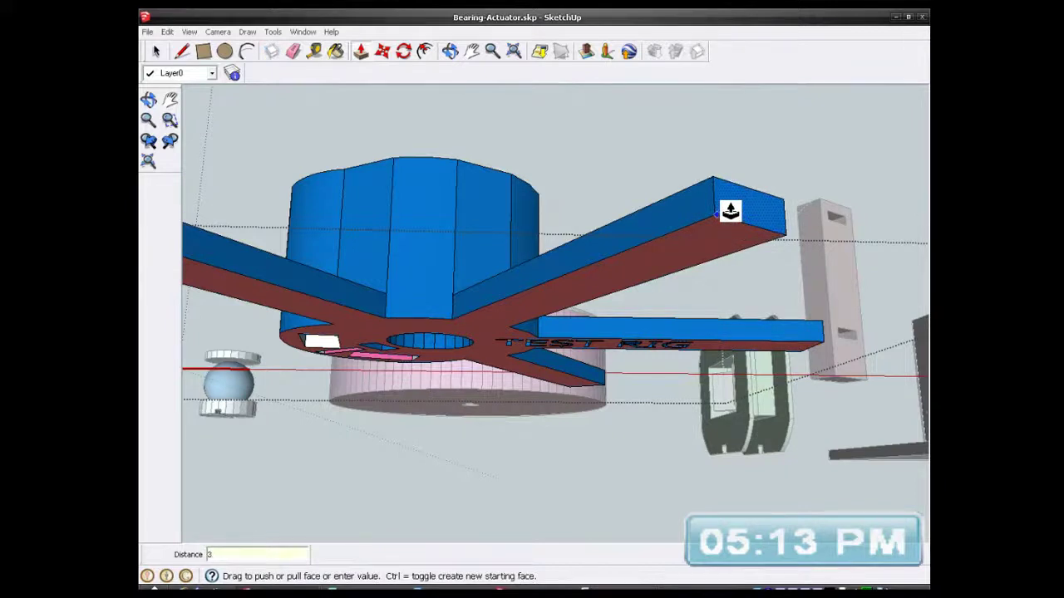
pyautogui.press('Return')
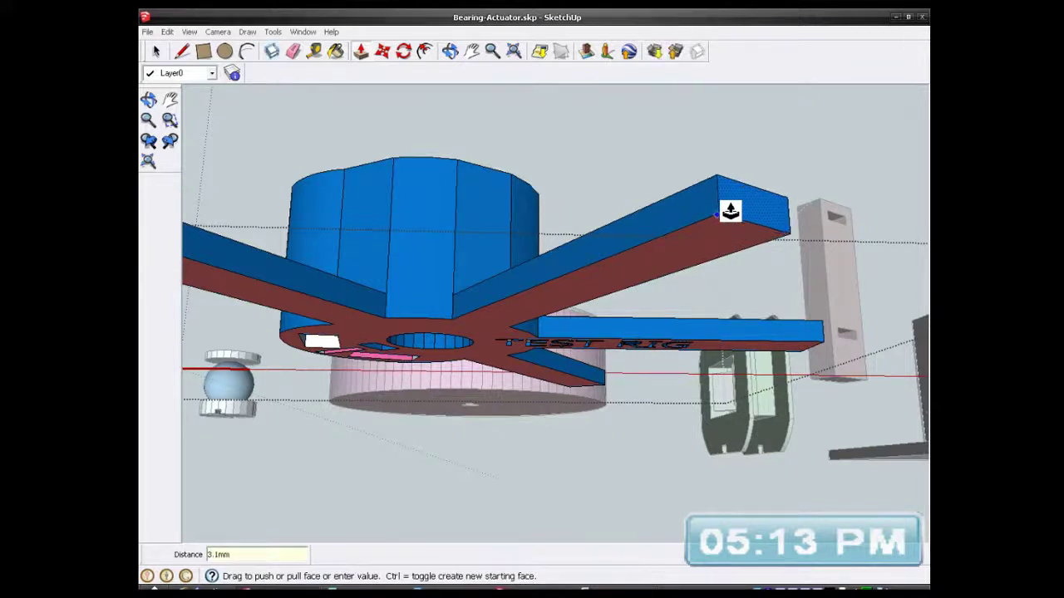
# - Pull the end face of the spoke carrying the TEST RIG lettering out 3.1 mm
pyautogui.moveTo(598, 287); pyautogui.dragTo(420, 272, button='middle')
pyautogui.scroll(5, 505, 270)
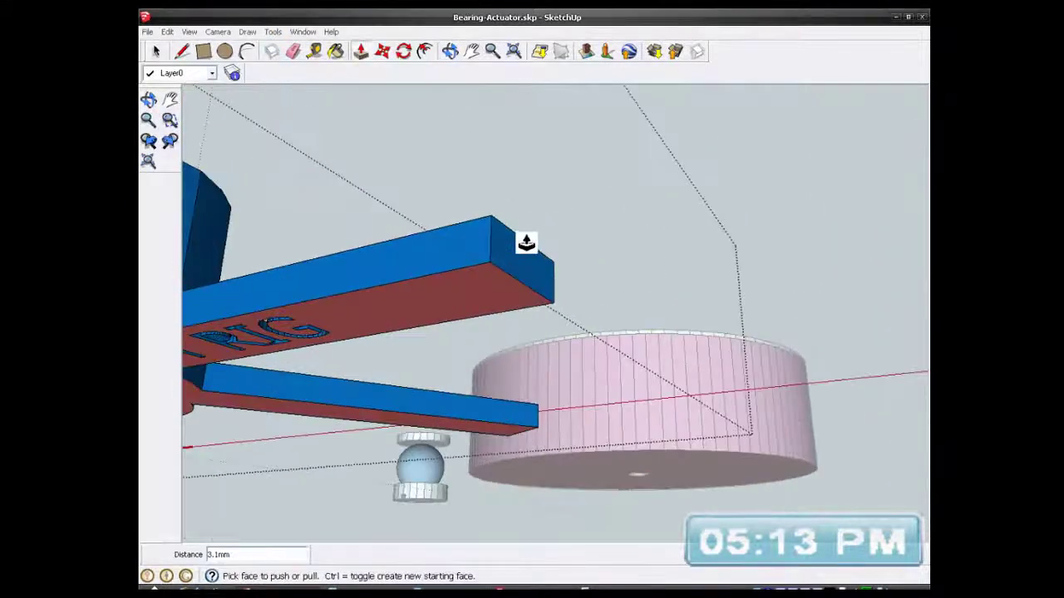
pyautogui.moveTo(493, 287); pyautogui.dragTo(595, 260)
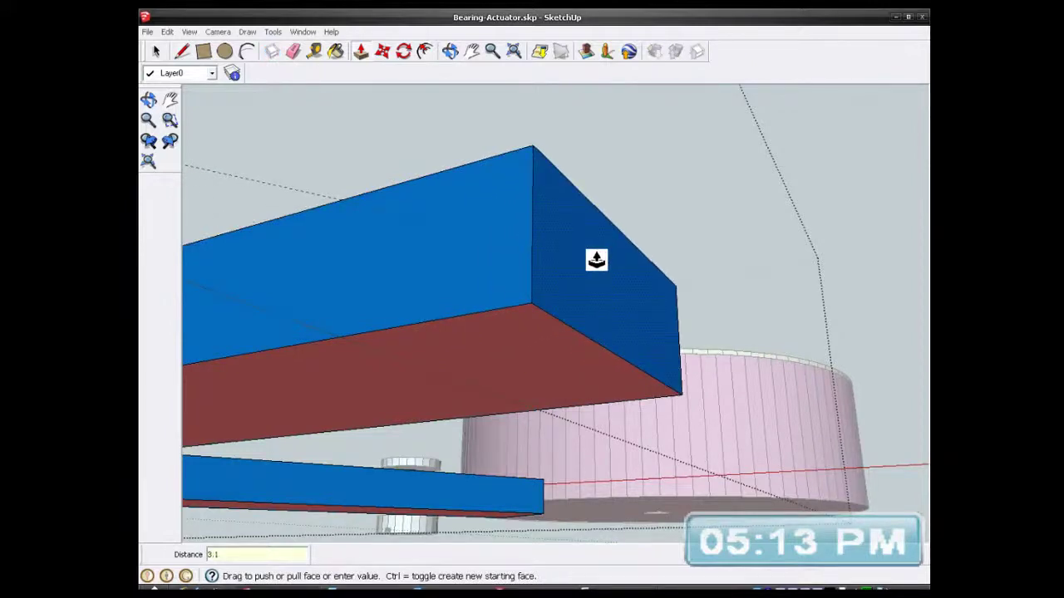
pyautogui.write('mm')
pyautogui.moveTo(592, 263); pyautogui.dragTo(608, 241, button='middle')
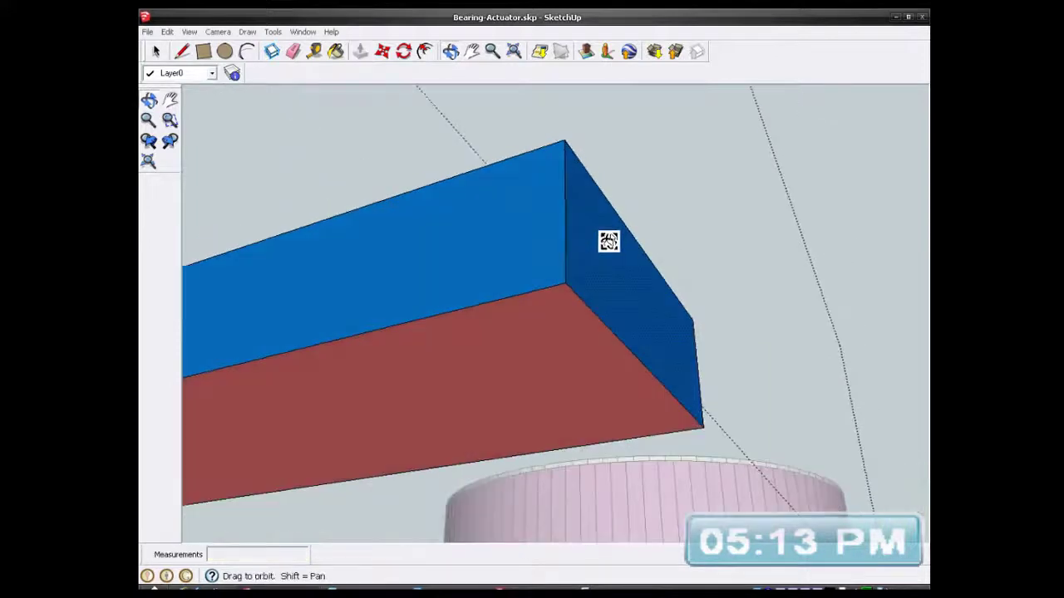
# - Extend the taller hub's remaining spoke by pulling its end face out 3.1 mm
pyautogui.scroll(-5, 561, 242)
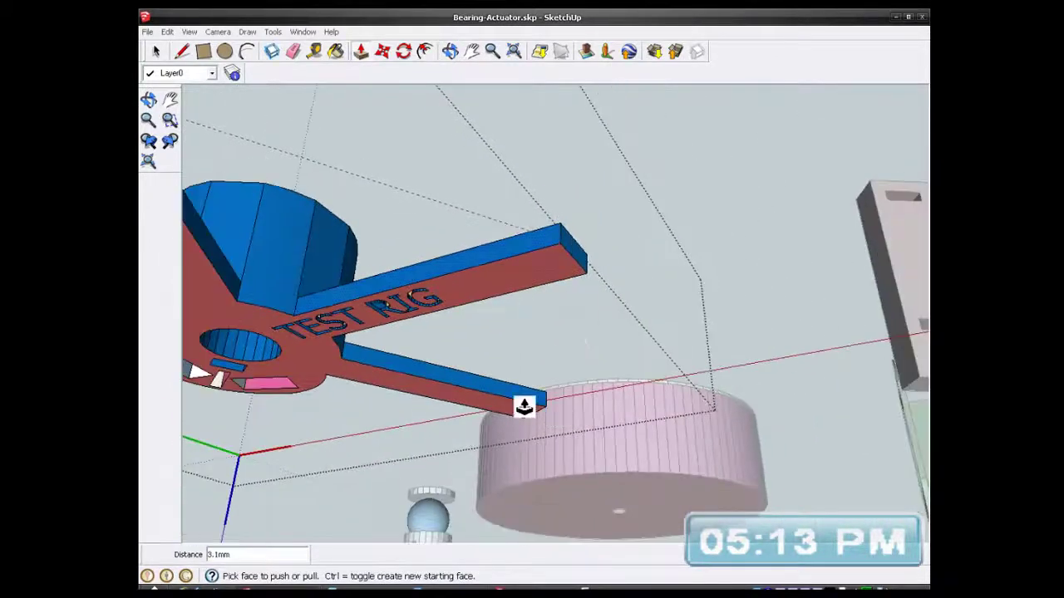
pyautogui.scroll(4, 529, 408)
pyautogui.moveTo(529, 408); pyautogui.dragTo(181, 371, button='middle')
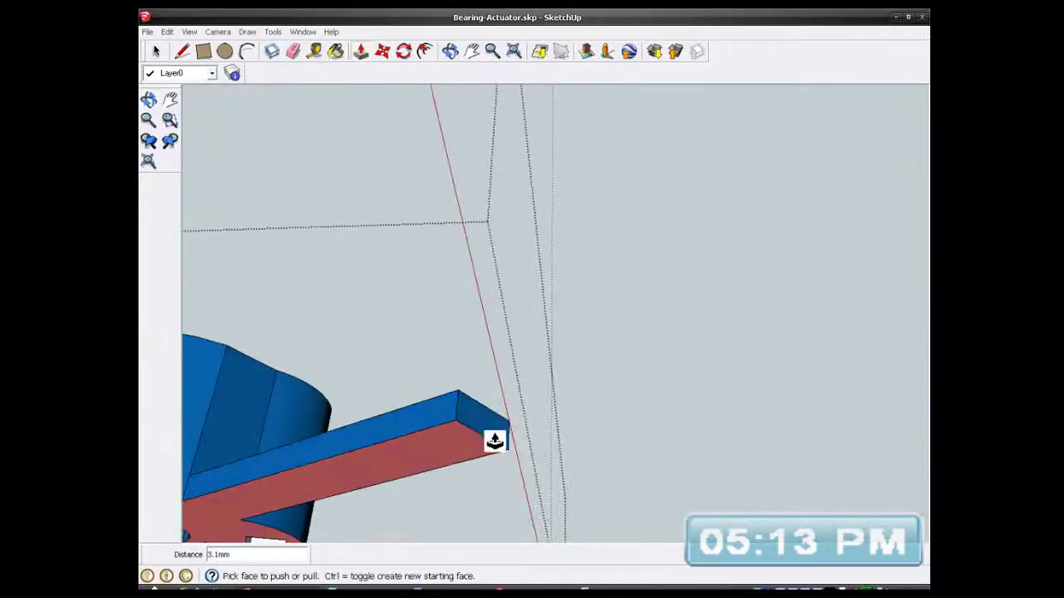
pyautogui.scroll(3, 496, 438)
pyautogui.click(449, 413)
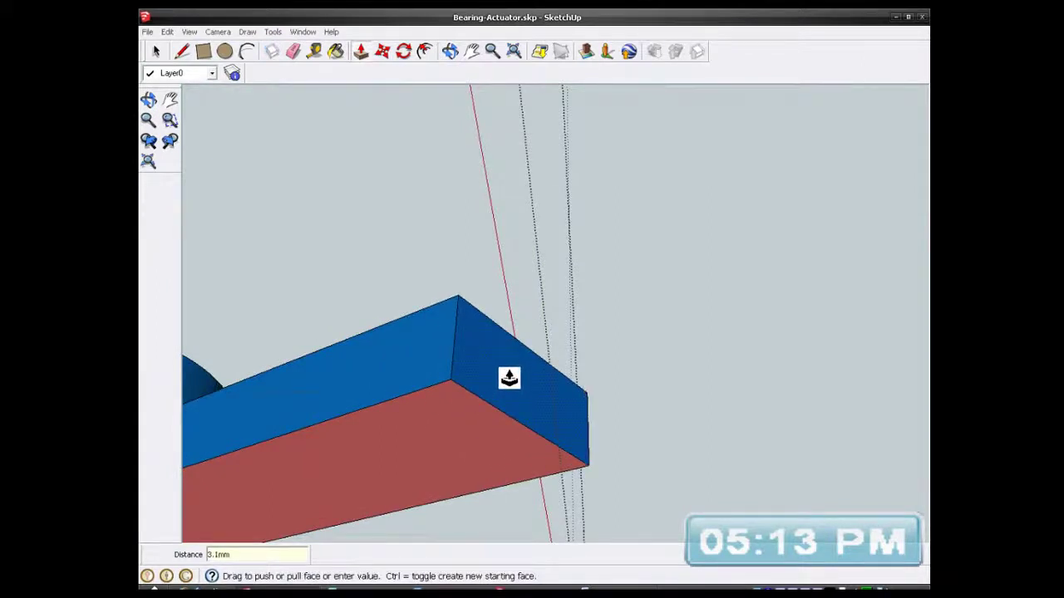
pyautogui.click(509, 378)
# - Examine the taller hub's lengthened spokes from above and from the lettered underside
pyautogui.scroll(-6, 509, 378)
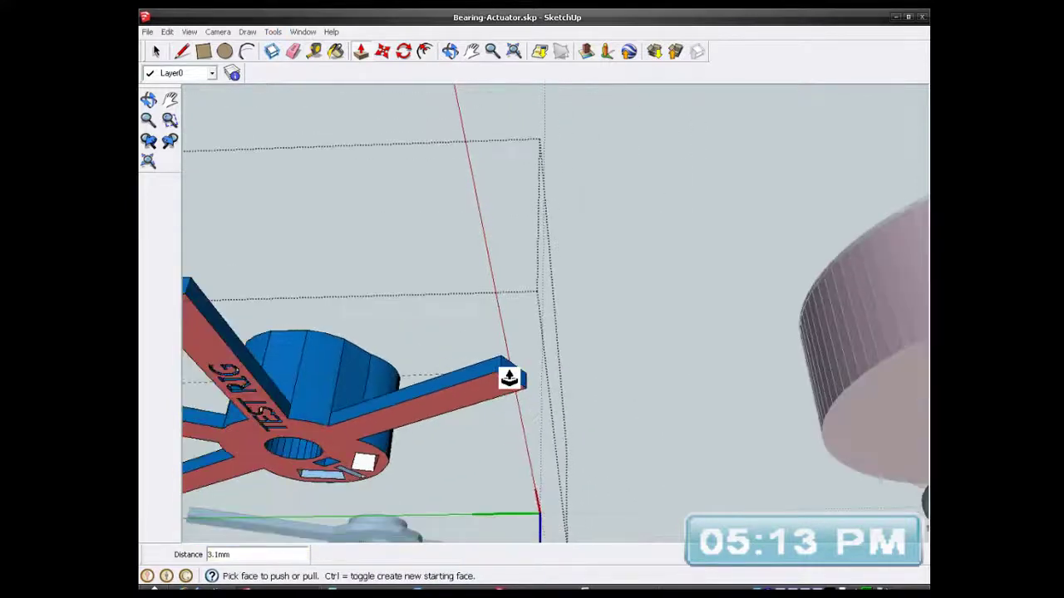
pyautogui.moveTo(505, 375); pyautogui.dragTo(494, 439, button='middle')
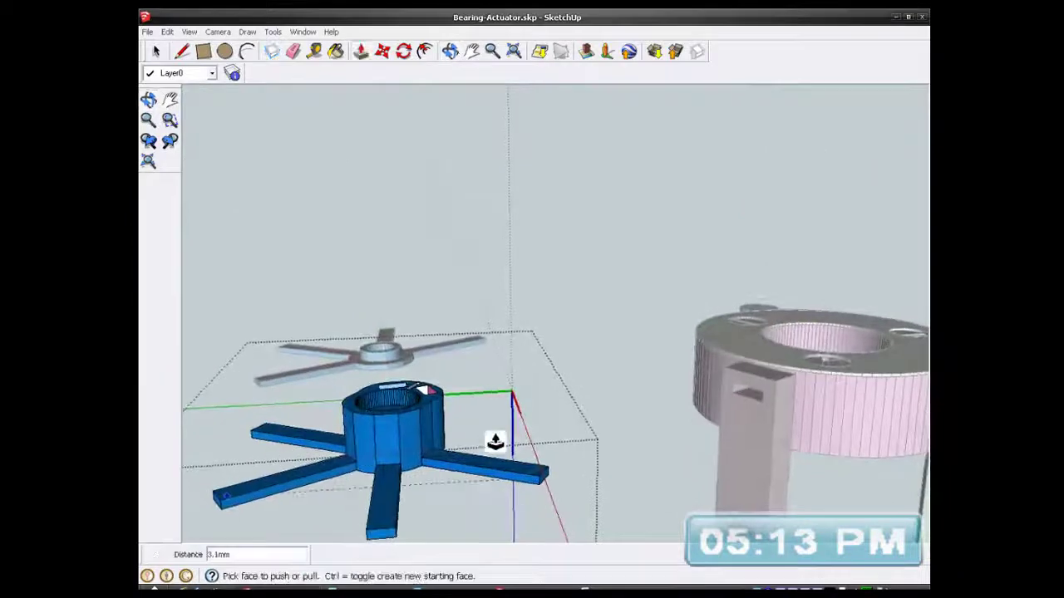
pyautogui.click(156, 50)
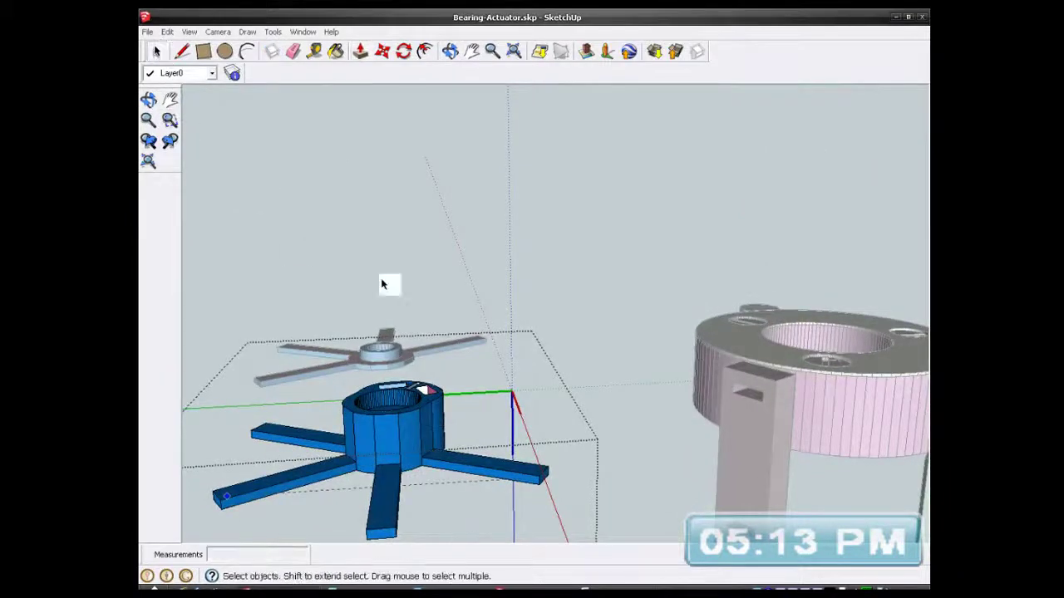
pyautogui.scroll(-2, 418, 399)
pyautogui.scroll(-1, 411, 378)
pyautogui.scroll(1, 418, 394)
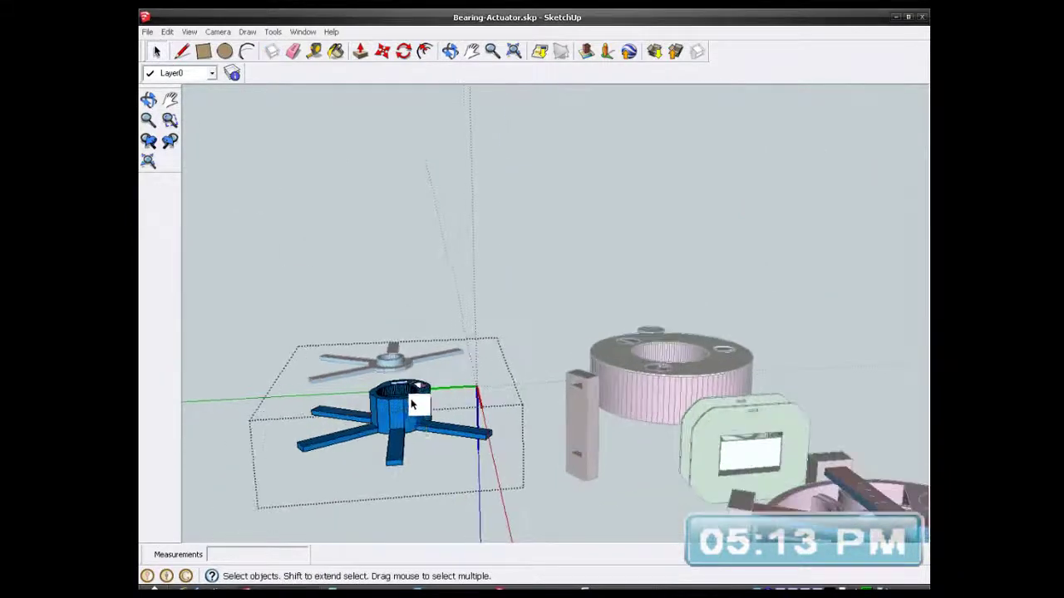
pyautogui.scroll(1, 397, 453)
pyautogui.scroll(3, 395, 457)
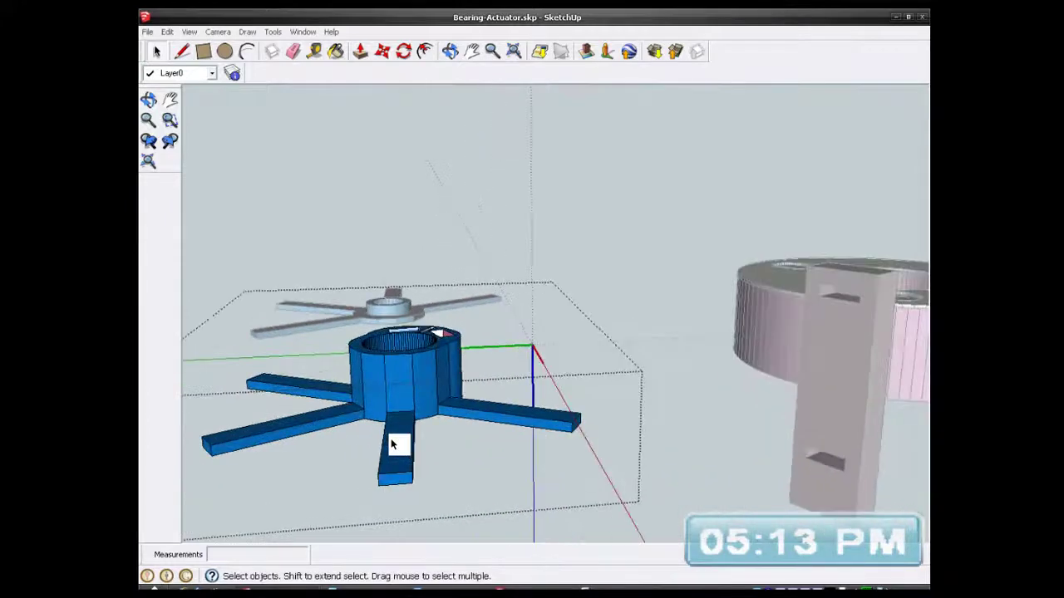
pyautogui.scroll(-1, 396, 443)
pyautogui.moveTo(396, 443); pyautogui.dragTo(384, 266, button='middle')
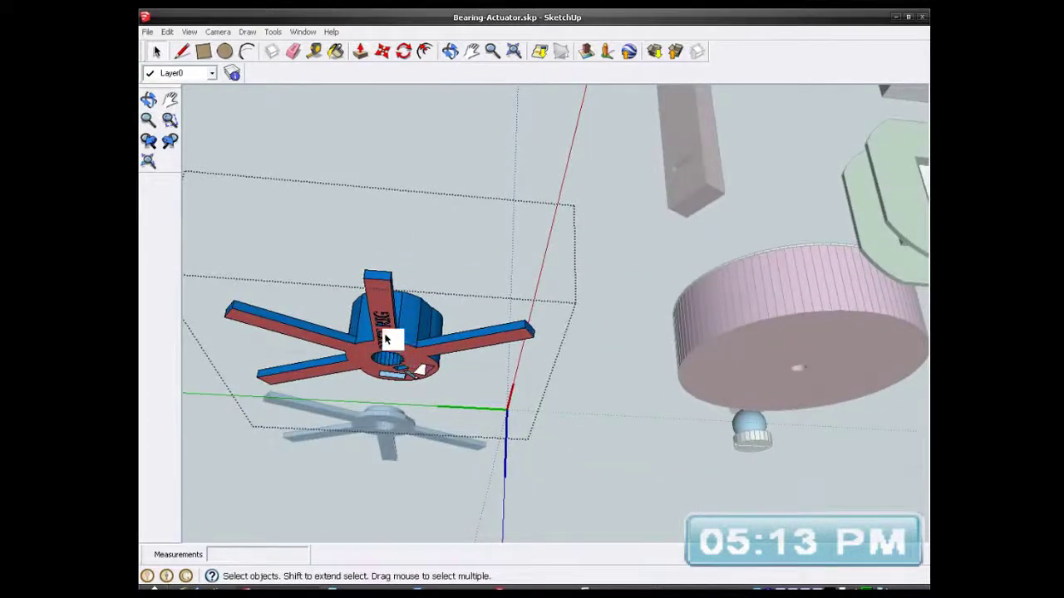
pyautogui.moveTo(385, 338); pyautogui.dragTo(462, 212, button='middle')
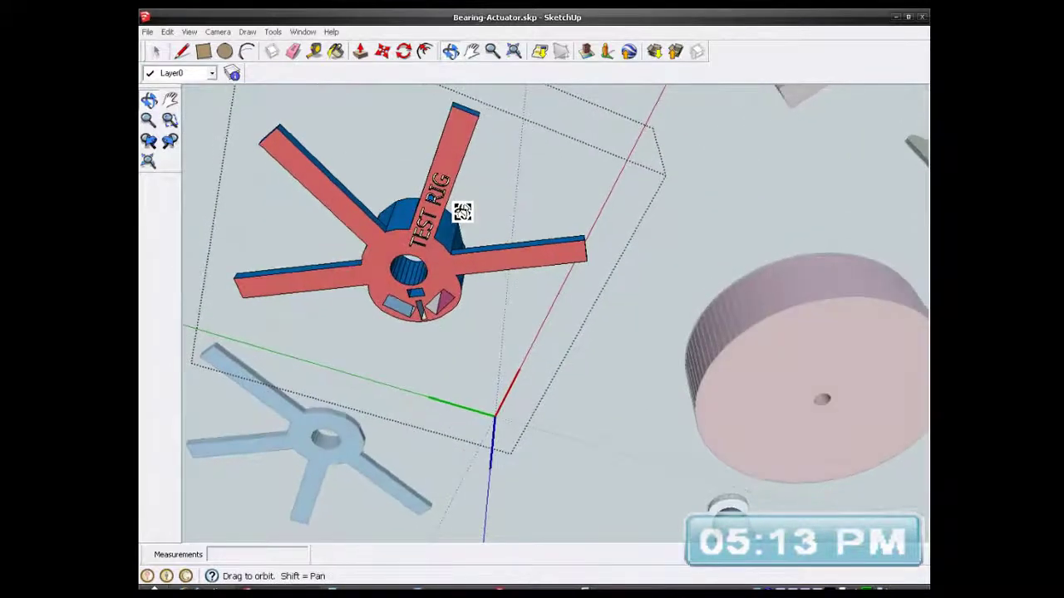
pyautogui.scroll(-3, 462, 212)
pyautogui.scroll(-4, 410, 240)
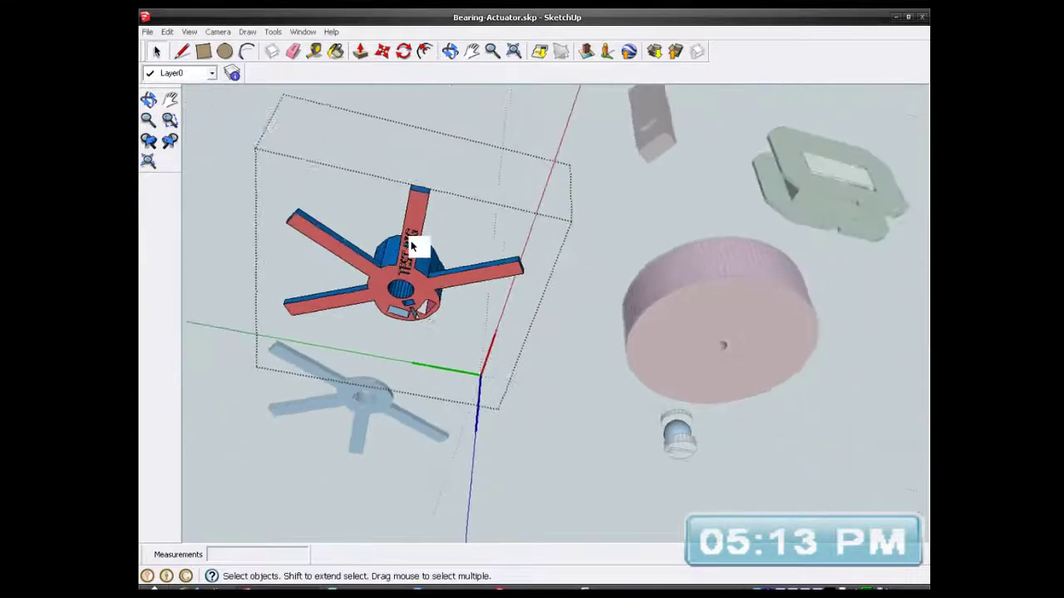
pyautogui.moveTo(411, 241); pyautogui.dragTo(404, 468, button='middle')
pyautogui.scroll(-2, 388, 278)
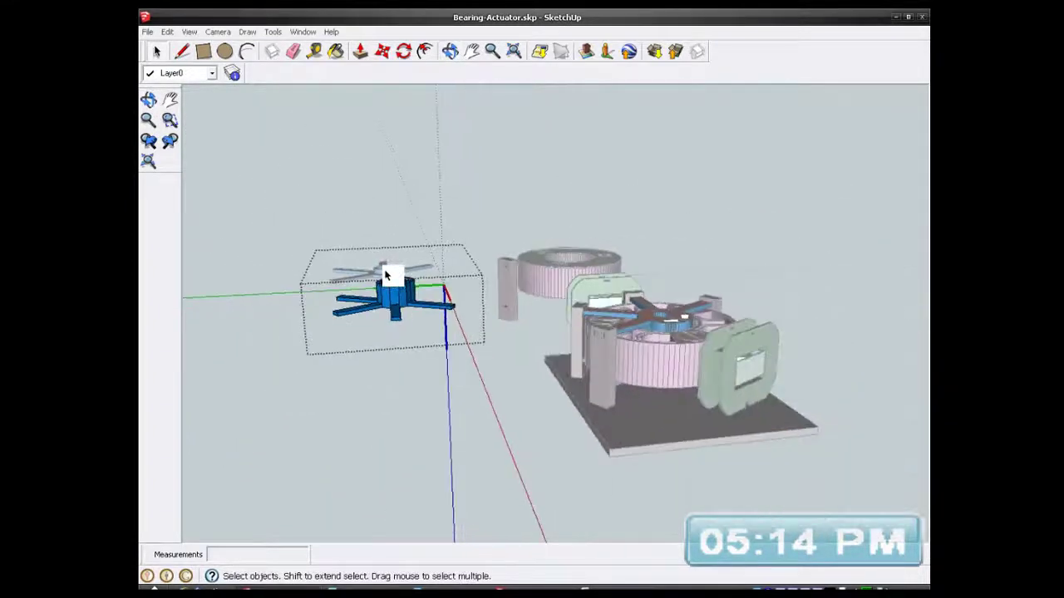
# - Stop editing the hub component and open the assembled test rig group for editing
pyautogui.scroll(5, 633, 354)
pyautogui.moveTo(637, 335); pyautogui.dragTo(474, 424, button='middle')
pyautogui.scroll(-3, 515, 374)
pyautogui.scroll(5, 406, 415)
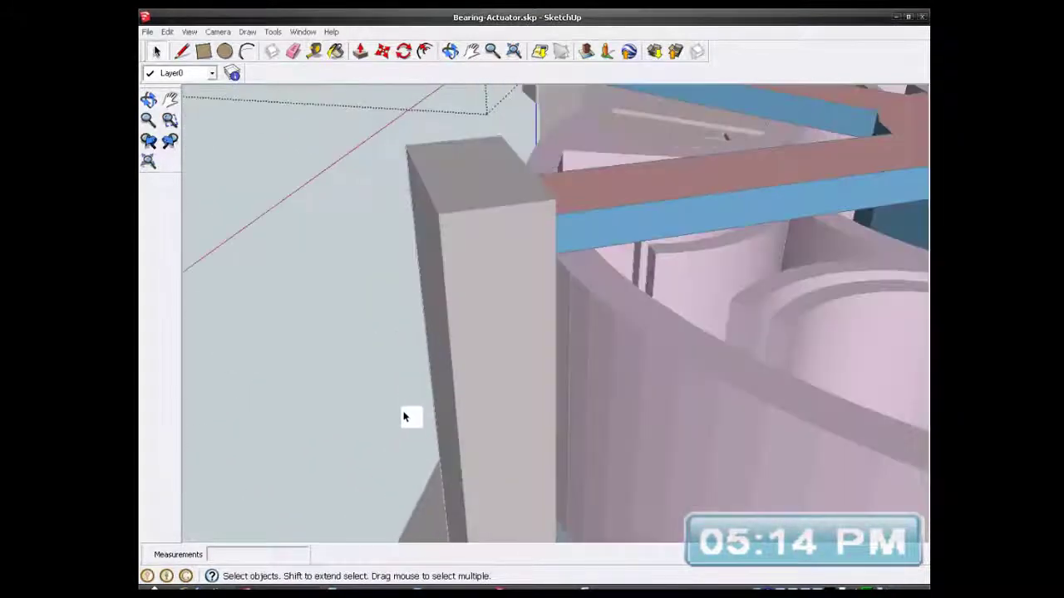
pyautogui.scroll(-2, 406, 415)
pyautogui.scroll(-2, 588, 298)
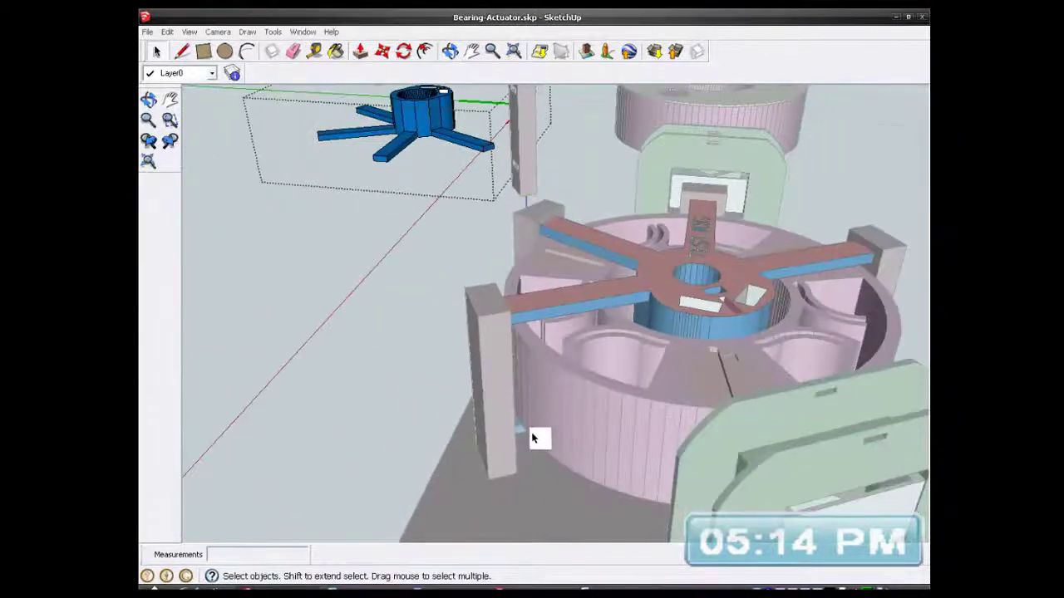
pyautogui.click(383, 406)
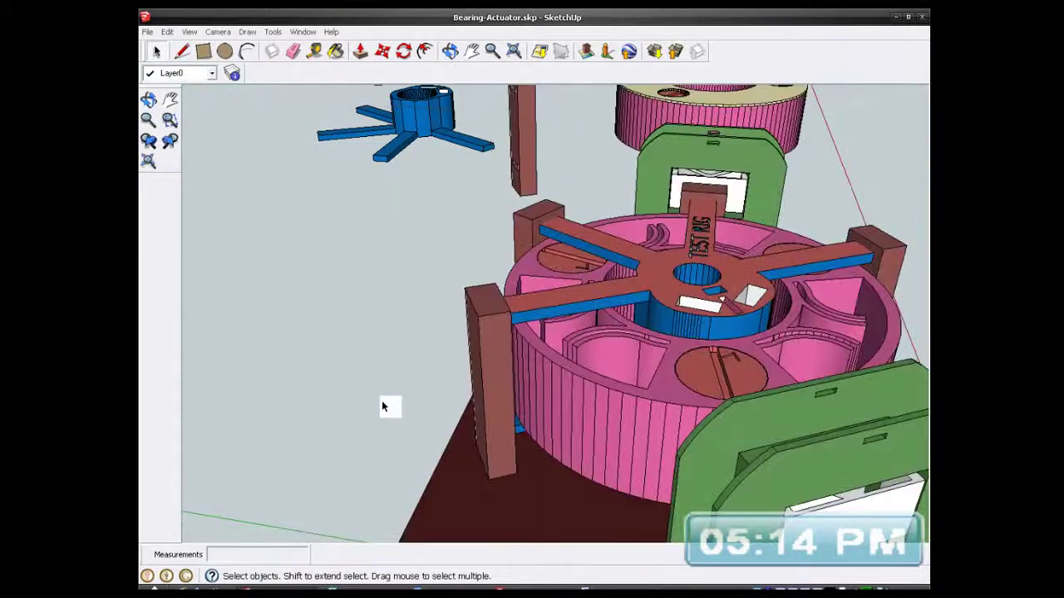
pyautogui.click(502, 436)
pyautogui.rightClick(502, 434)
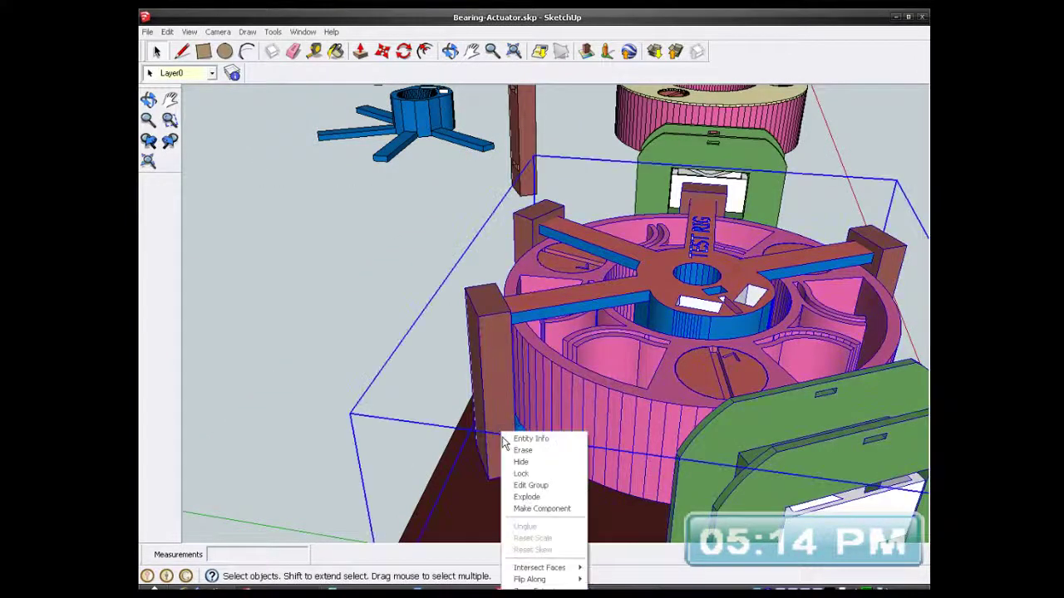
pyautogui.click(523, 487)
# - Move the brown post at the end of one assembled hub spoke 3.1 mm outward along the spoke's edge
pyautogui.click(501, 410)
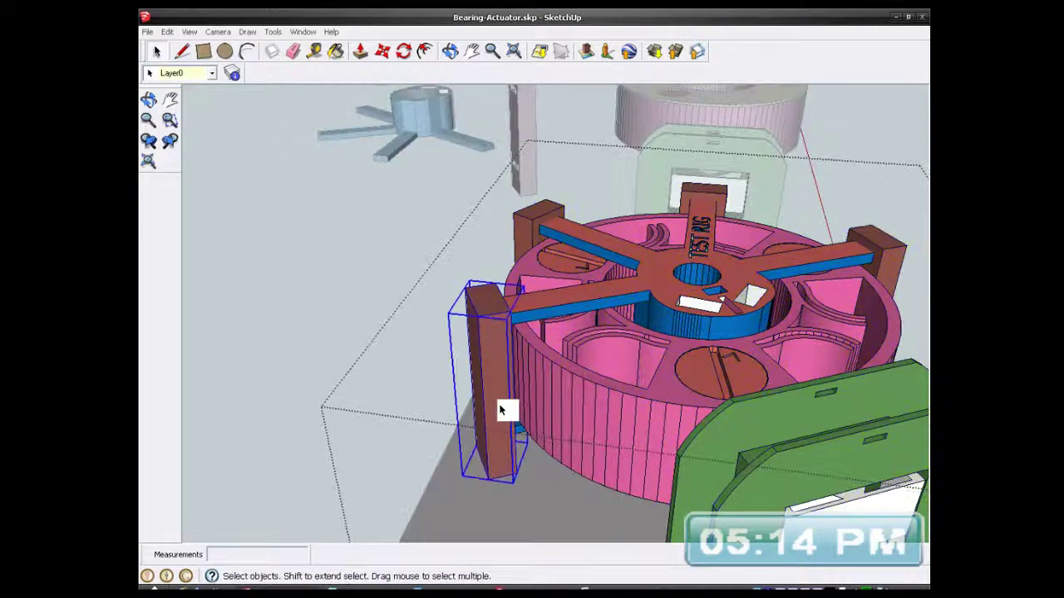
pyautogui.moveTo(501, 370); pyautogui.dragTo(553, 295, button='middle')
pyautogui.scroll(5, 534, 408)
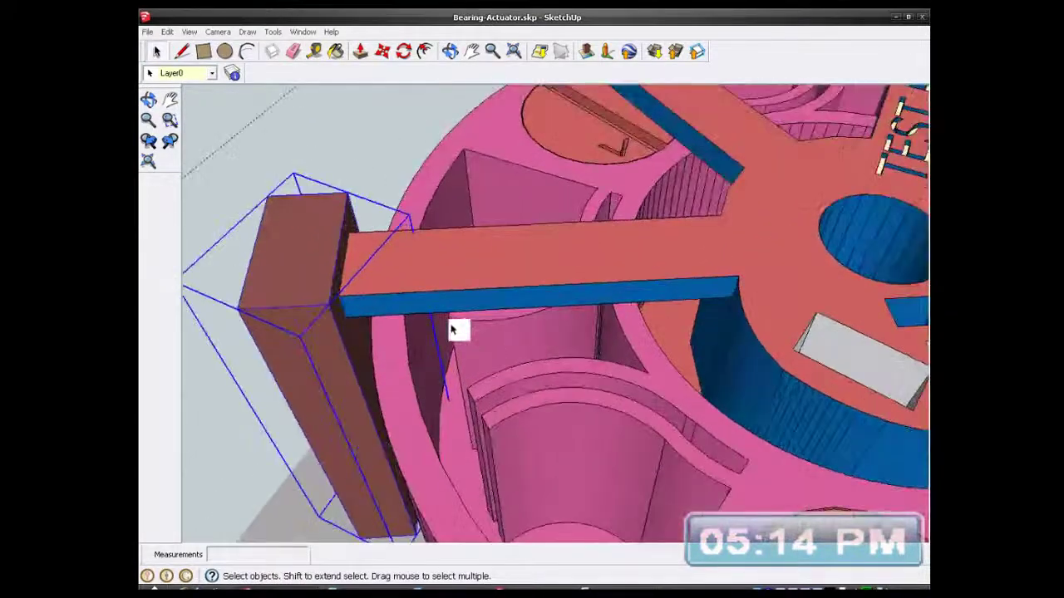
pyautogui.click(381, 52)
pyautogui.scroll(2, 408, 327)
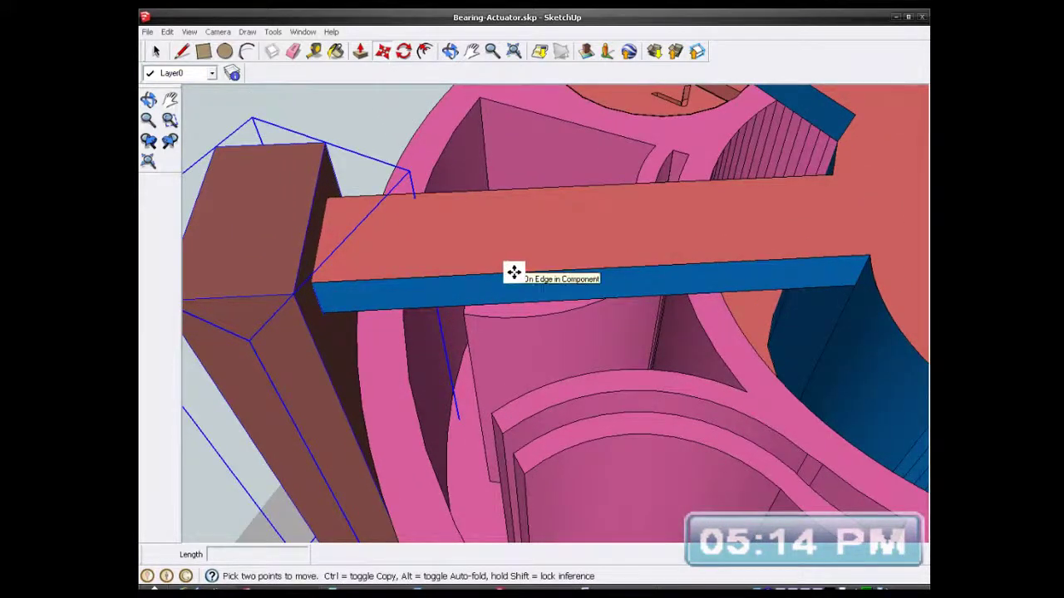
pyautogui.click(513, 273)
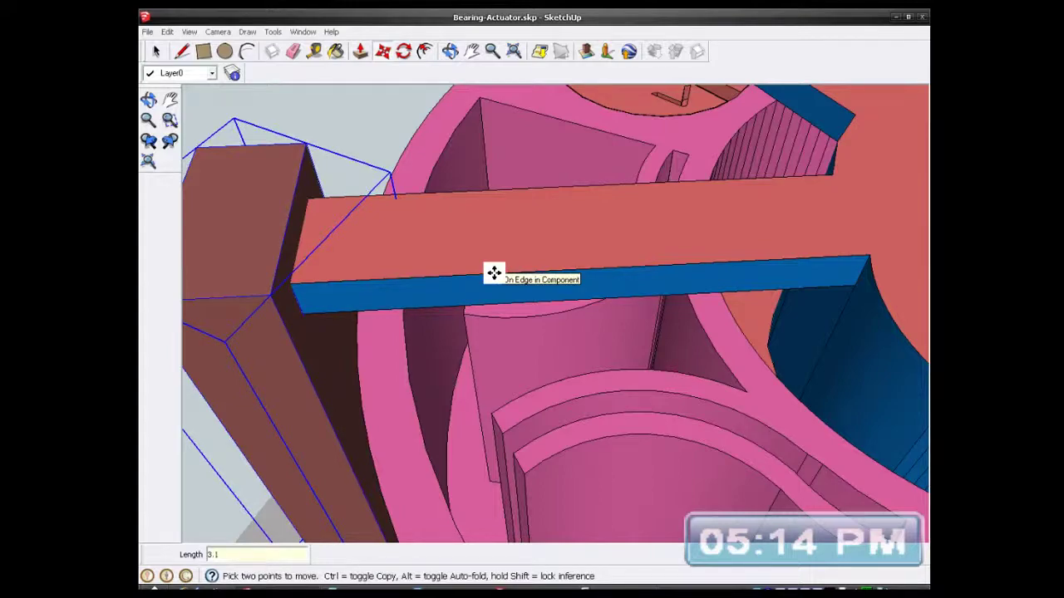
pyautogui.click(494, 273)
# - Move the brown post on the plain spoke beside the lettered TEST RIG spoke 3.1 mm outward along the spoke's edge
pyautogui.scroll(-6, 471, 290)
pyautogui.moveTo(461, 312); pyautogui.dragTo(724, 410, button='middle')
pyautogui.scroll(6, 540, 223)
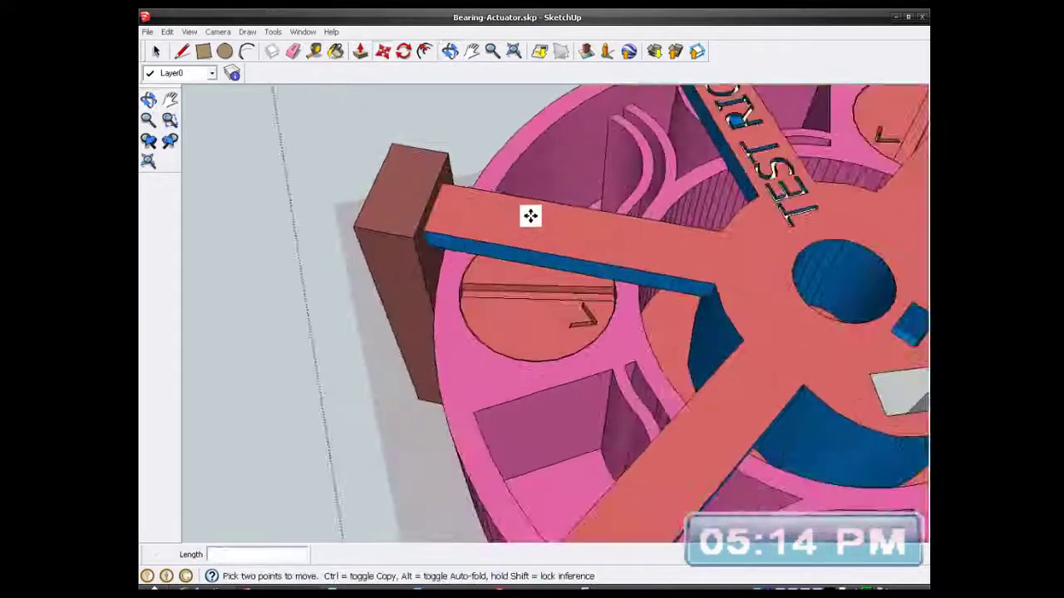
pyautogui.click(155, 52)
pyautogui.scroll(2, 395, 220)
pyautogui.click(395, 219)
pyautogui.scroll(-1, 487, 234)
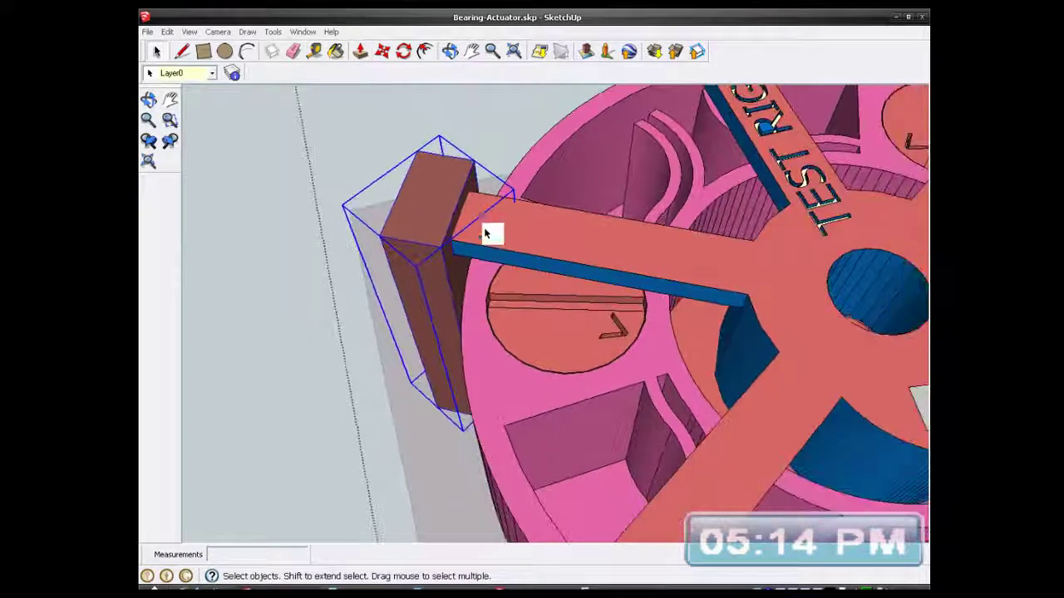
pyautogui.click(382, 53)
pyautogui.scroll(3, 523, 247)
pyautogui.moveTo(523, 247); pyautogui.dragTo(579, 252, button='middle')
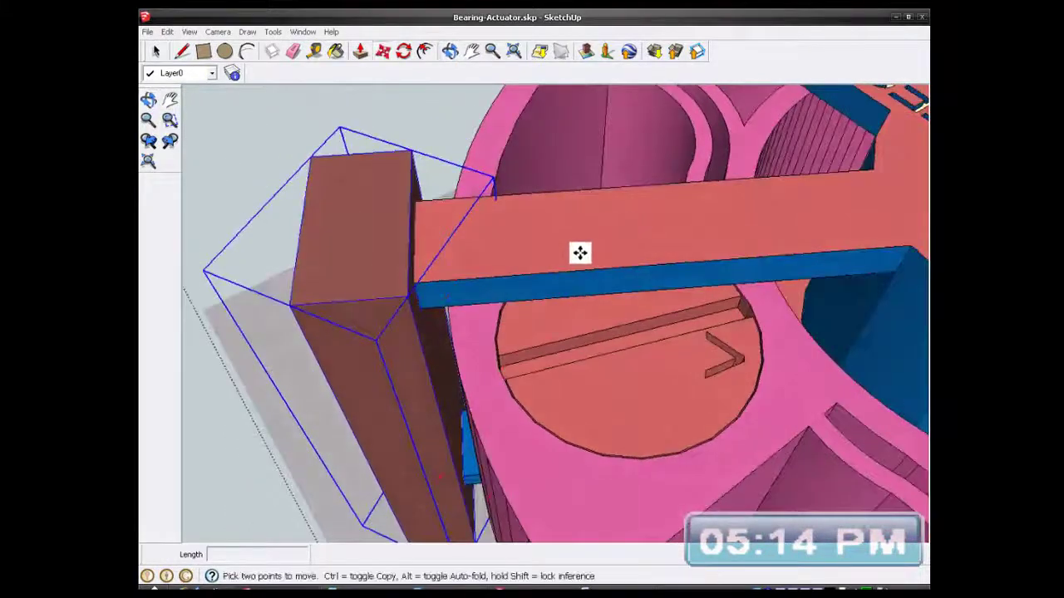
pyautogui.scroll(2, 577, 252)
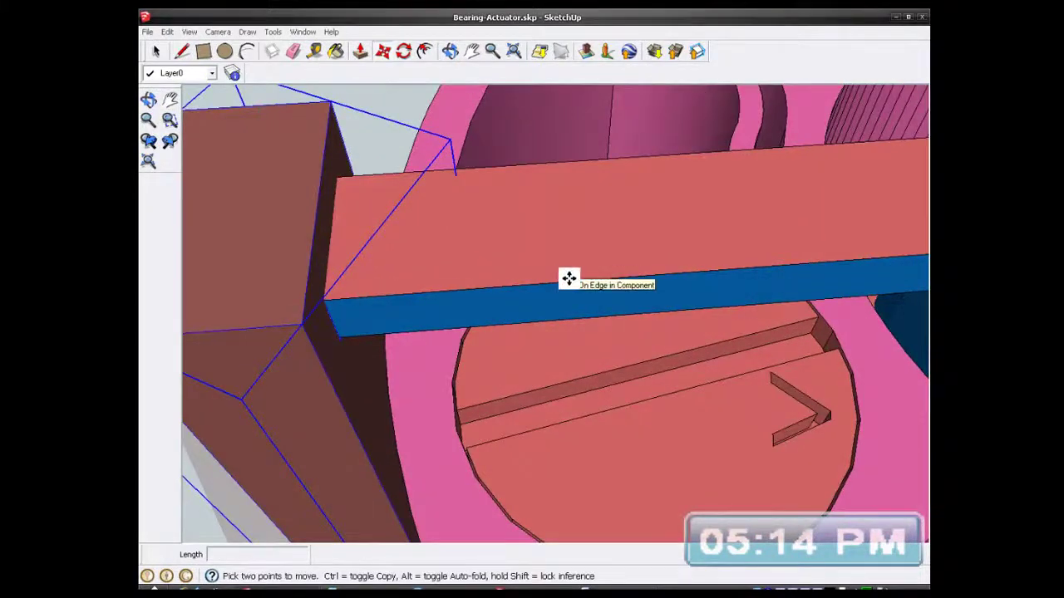
pyautogui.click(568, 279)
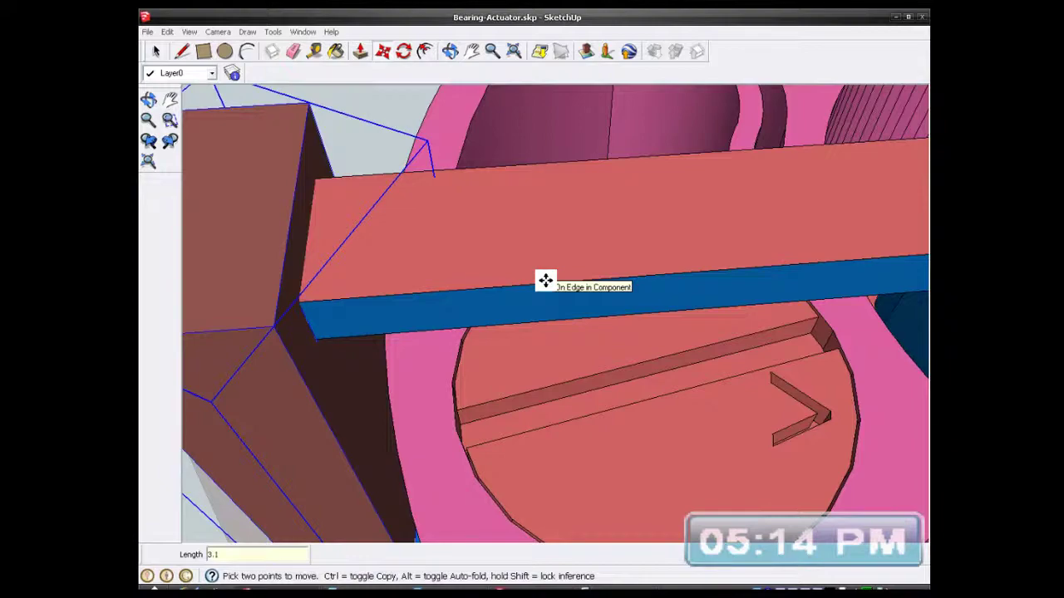
pyautogui.press('Return')
# - Move the brown post at the end of the TEST RIG spoke 3.1 mm outward along that spoke's edge
pyautogui.scroll(-10, 453, 339)
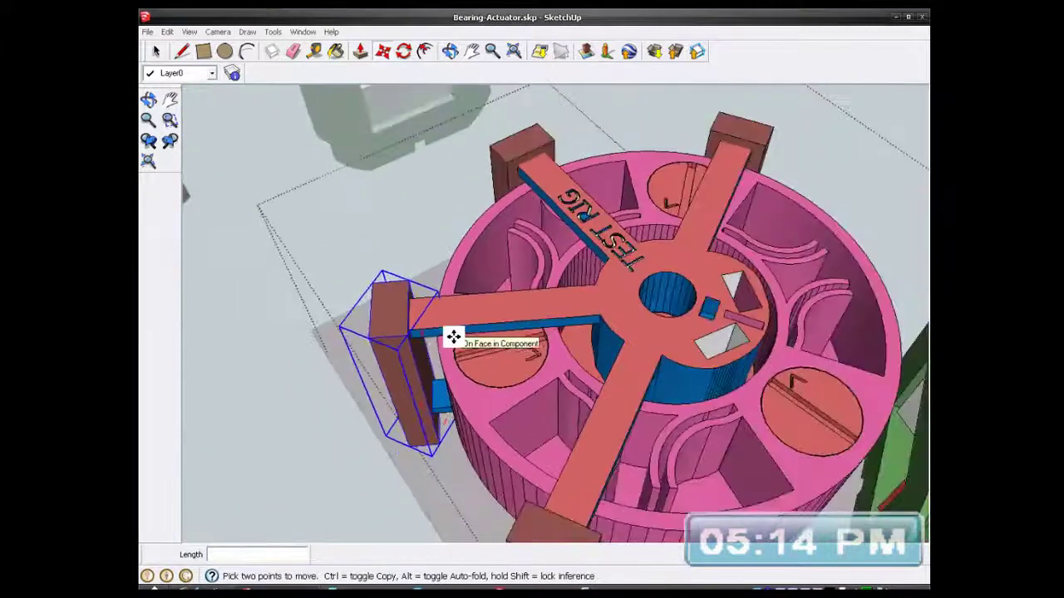
pyautogui.moveTo(453, 339); pyautogui.dragTo(662, 456, button='middle')
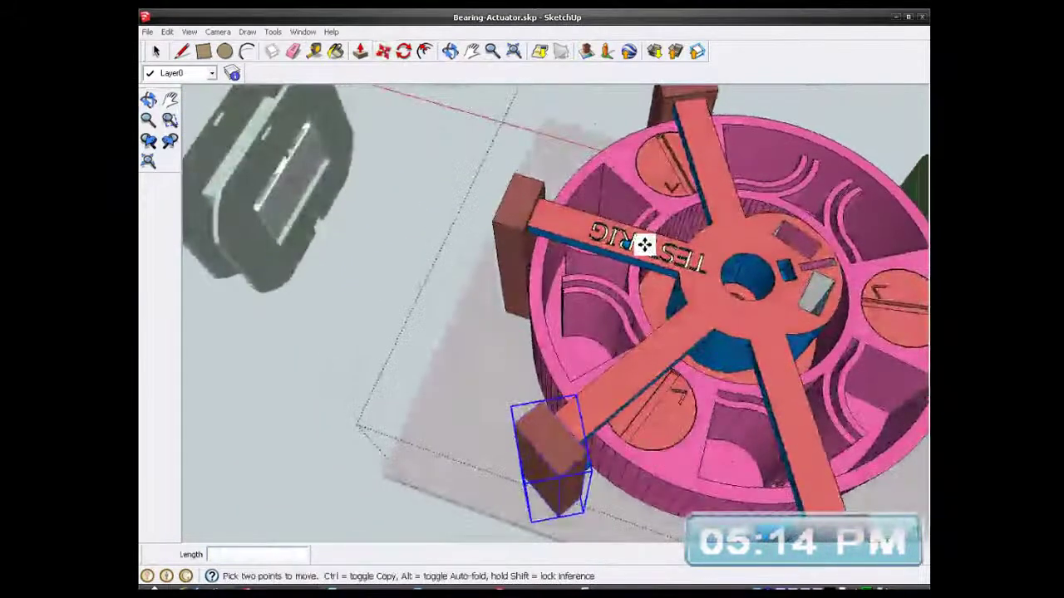
pyautogui.scroll(3, 584, 261)
pyautogui.scroll(-2, 478, 294)
pyautogui.scroll(3, 560, 240)
pyautogui.moveTo(561, 240); pyautogui.dragTo(593, 302, button='middle')
pyautogui.scroll(3, 601, 232)
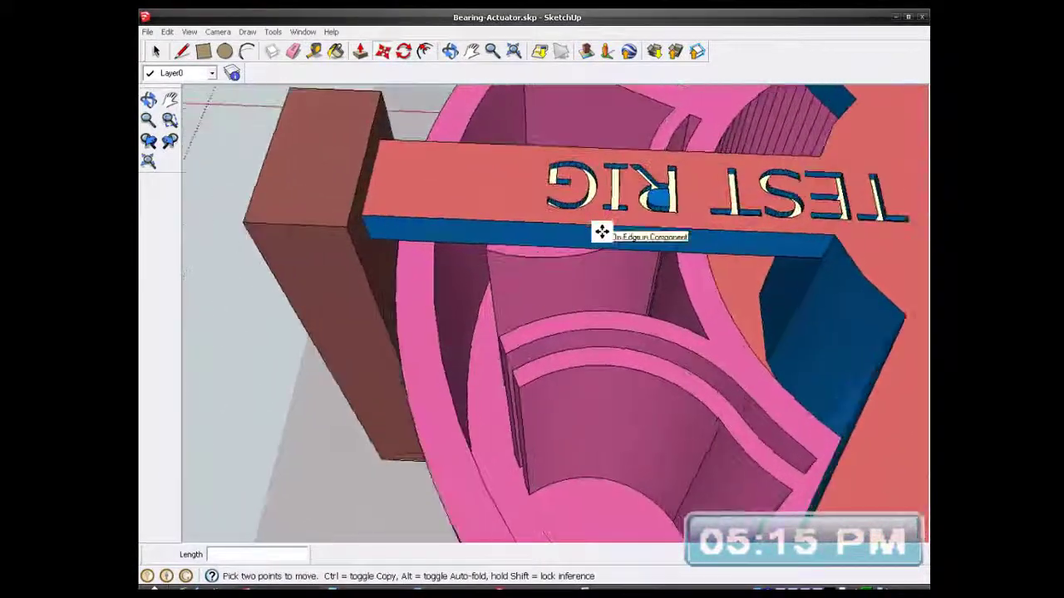
pyautogui.click(157, 52)
pyautogui.click(321, 195)
pyautogui.click(384, 52)
pyautogui.scroll(2, 446, 175)
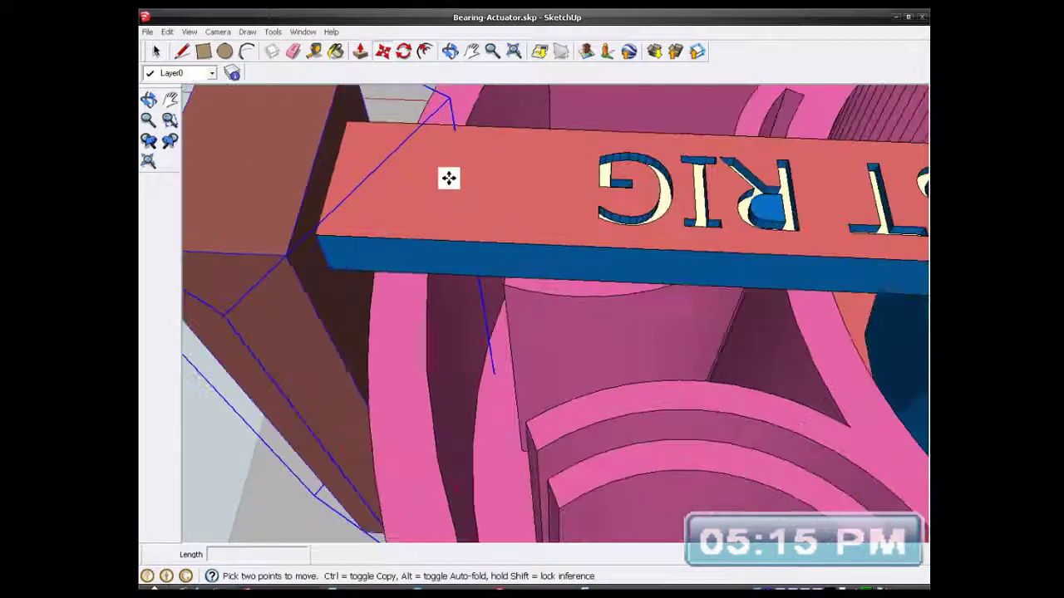
pyautogui.click(539, 241)
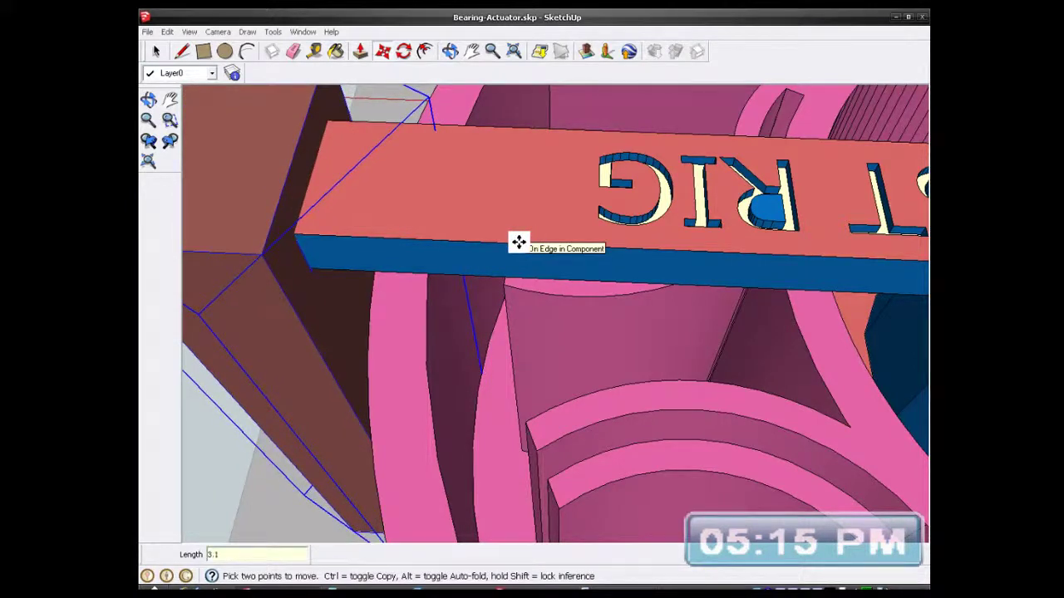
pyautogui.press('Return')
# - Move the remaining brown post, on the other side of the TEST RIG spoke, 3.1 mm outward along its spoke's edge
pyautogui.scroll(-5, 469, 321)
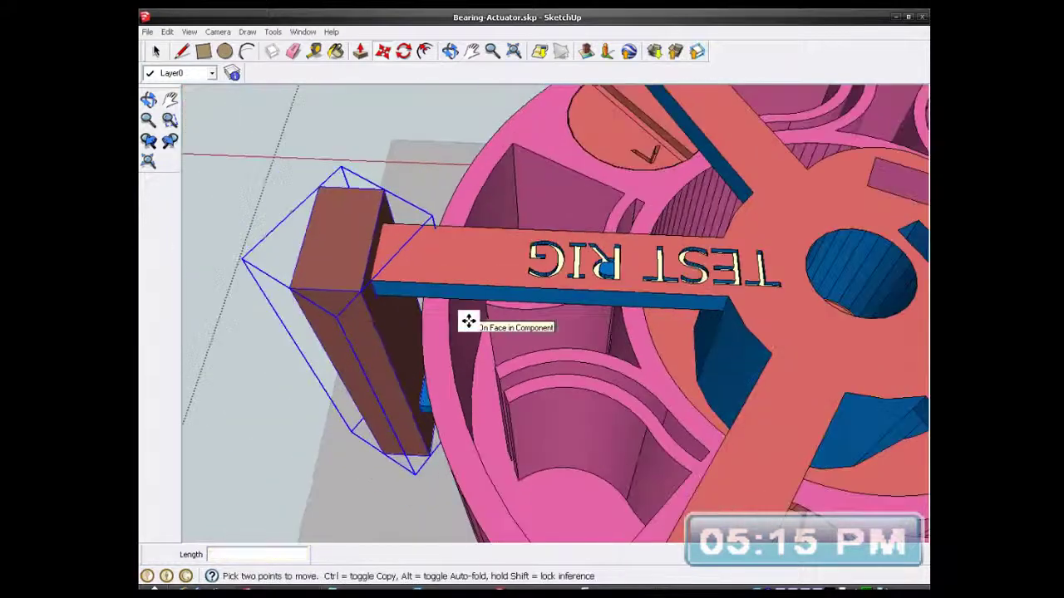
pyautogui.scroll(-3, 469, 320)
pyautogui.moveTo(468, 315); pyautogui.dragTo(562, 241, button='middle')
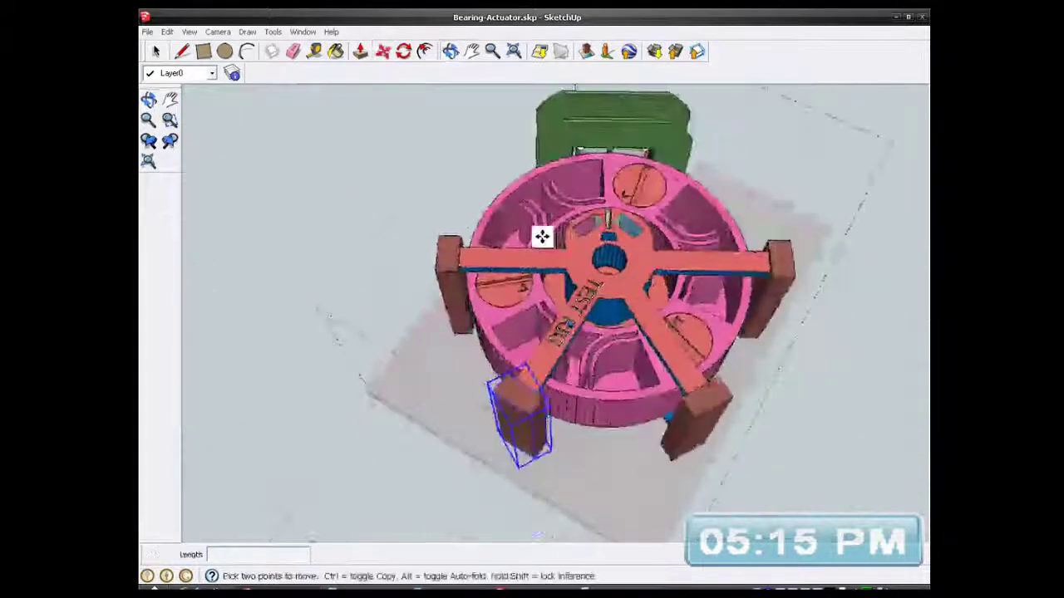
pyautogui.scroll(5, 549, 237)
pyautogui.scroll(2, 533, 235)
pyautogui.click(156, 51)
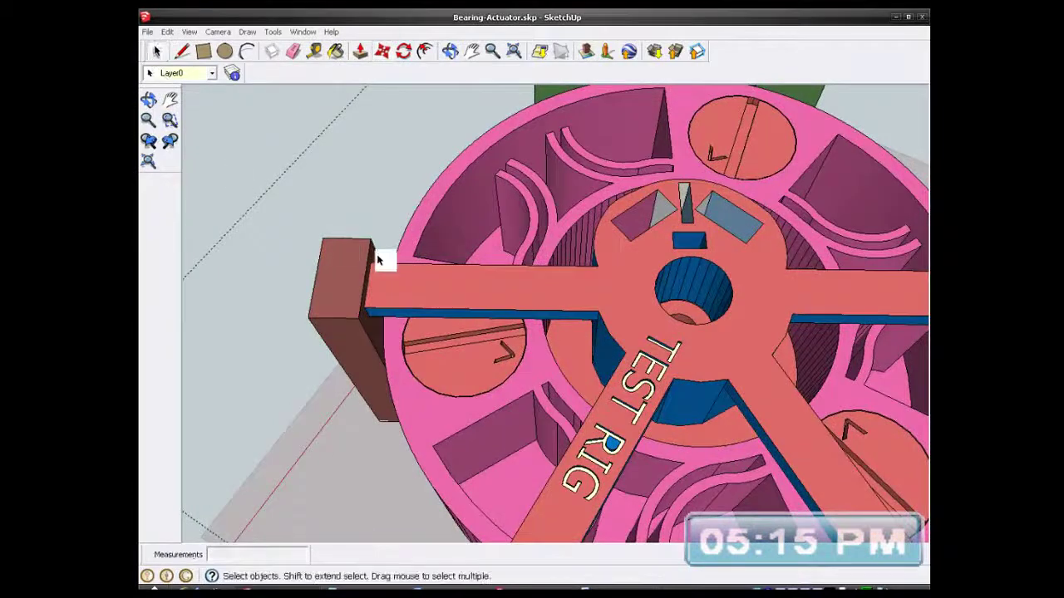
pyautogui.scroll(1, 346, 266)
pyautogui.click(343, 266)
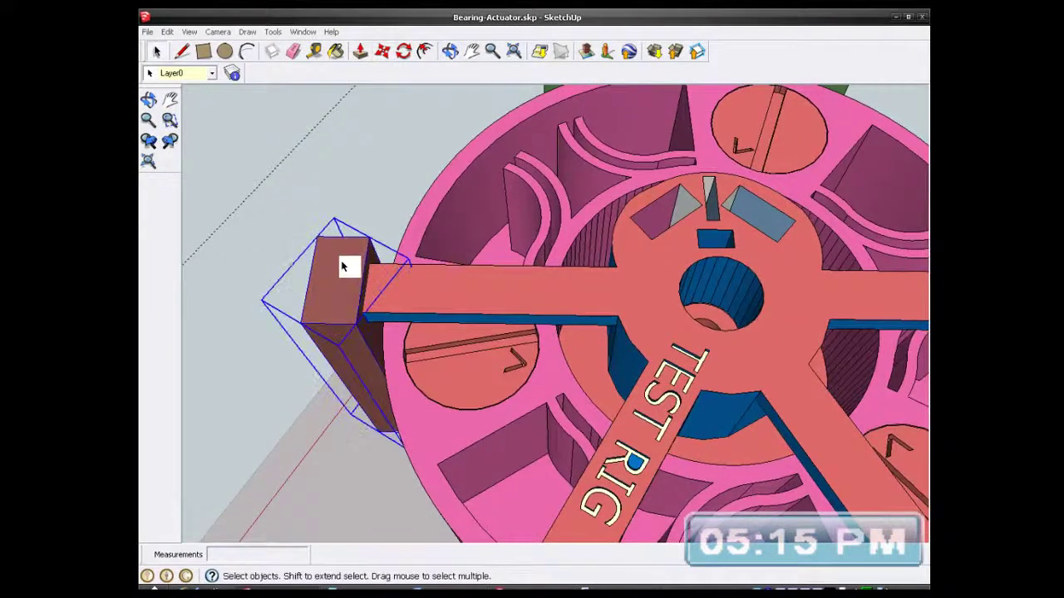
pyautogui.click(360, 53)
pyautogui.scroll(2, 466, 312)
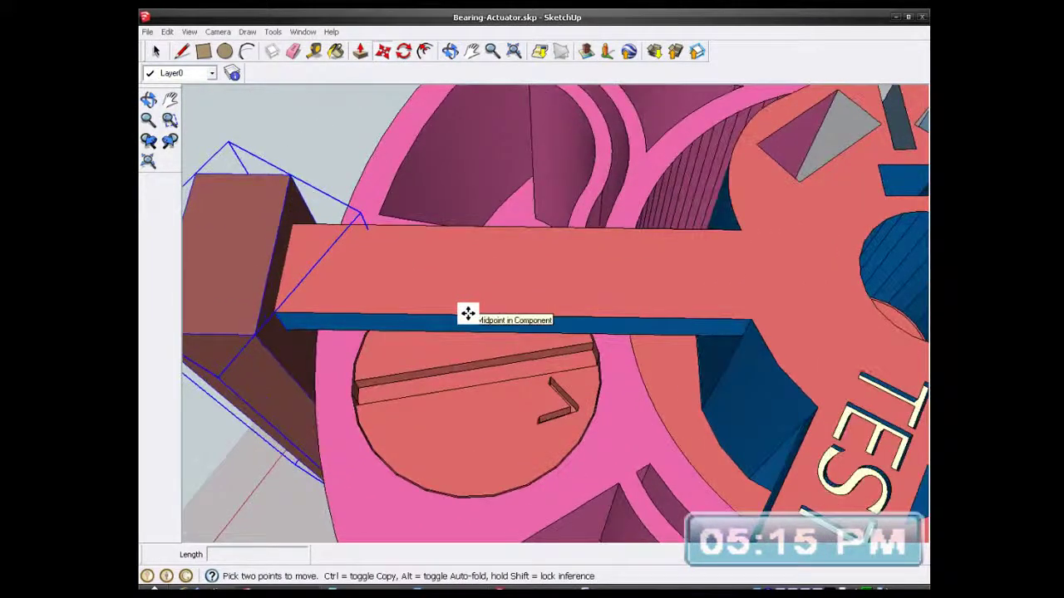
pyautogui.click(464, 312)
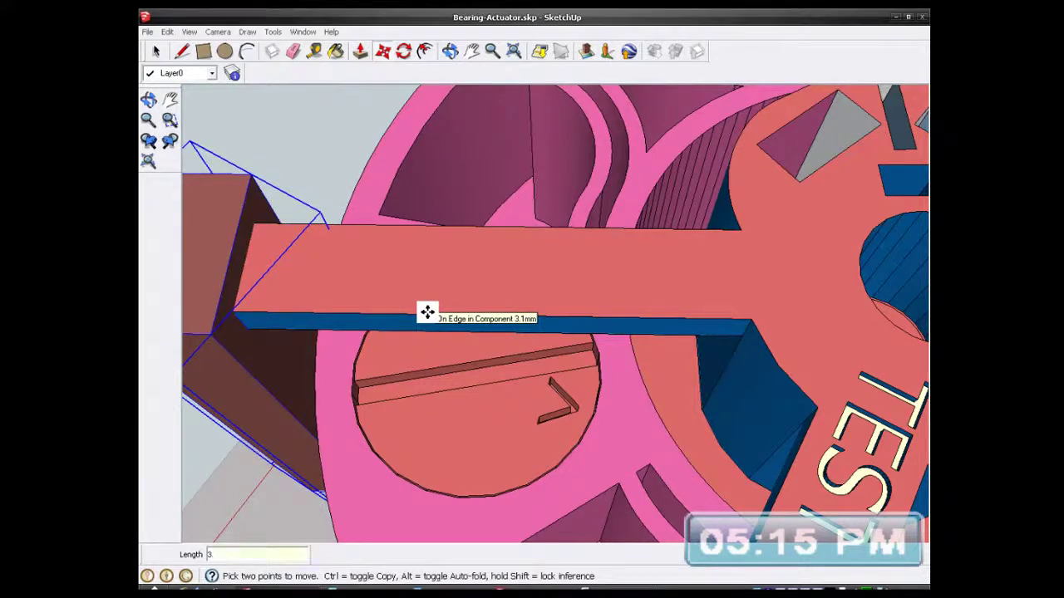
pyautogui.click(426, 311)
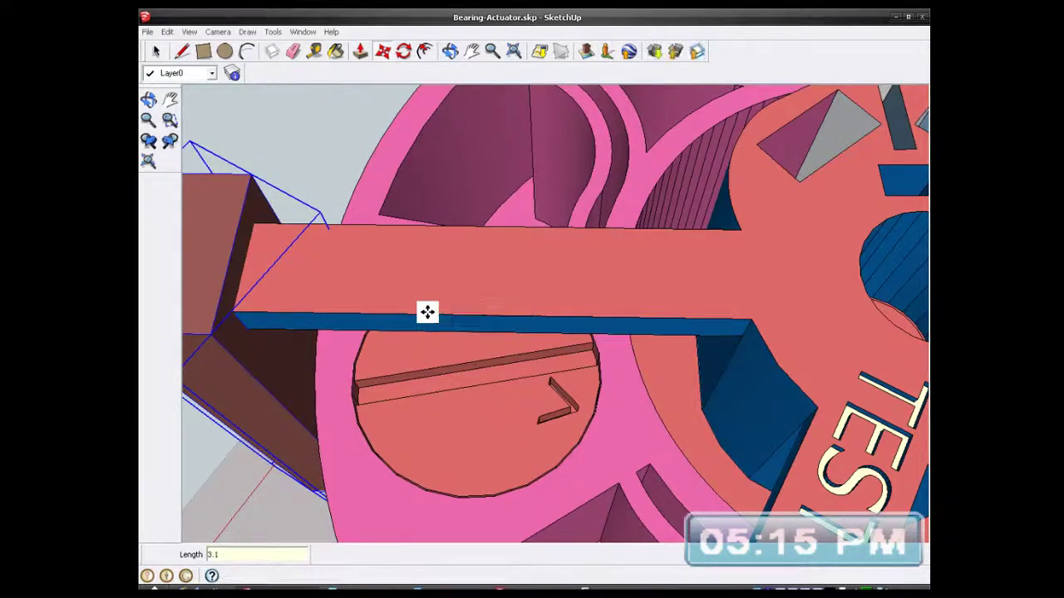
# - Turn on X-ray display and examine how the upper spoke end sits in the last moved post's slot
pyautogui.scroll(-10, 426, 312)
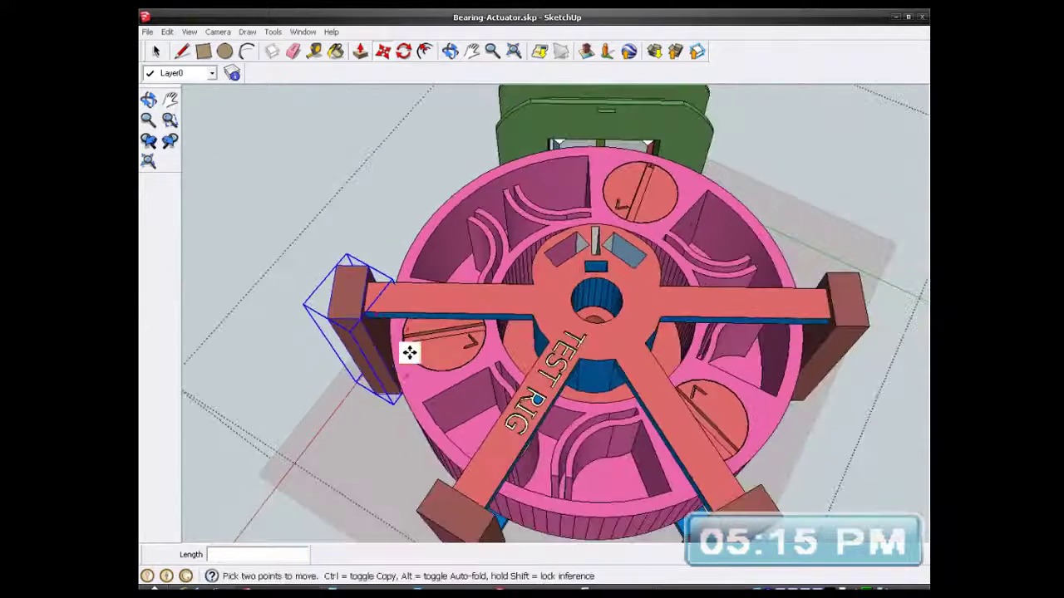
pyautogui.scroll(8, 416, 295)
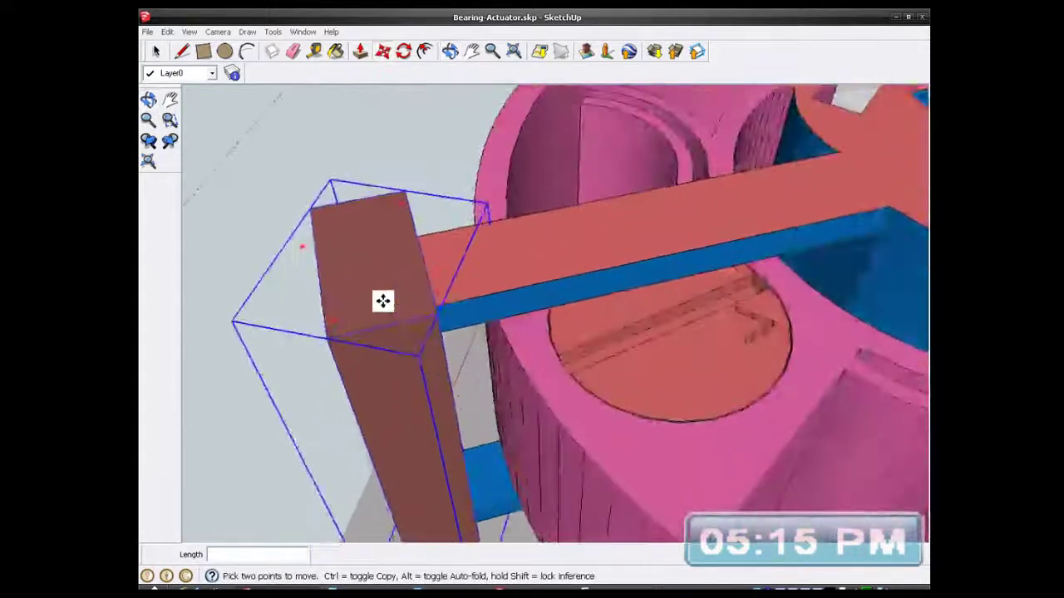
pyautogui.press('x')
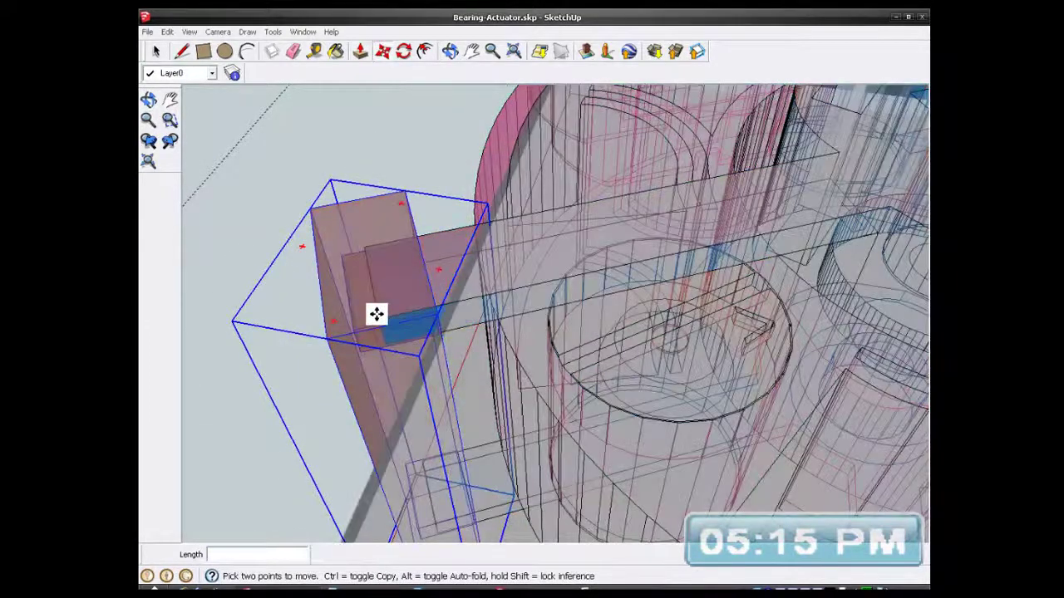
pyautogui.scroll(3, 387, 319)
pyautogui.moveTo(435, 328); pyautogui.dragTo(429, 257, button='middle')
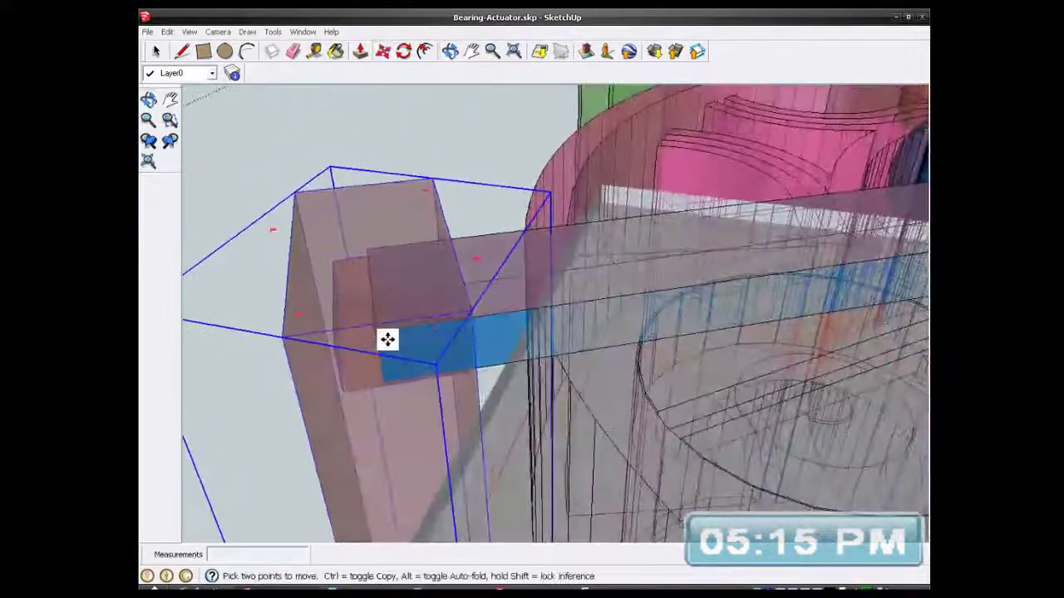
pyautogui.scroll(3, 387, 340)
pyautogui.moveTo(384, 344); pyautogui.dragTo(411, 218, button='middle')
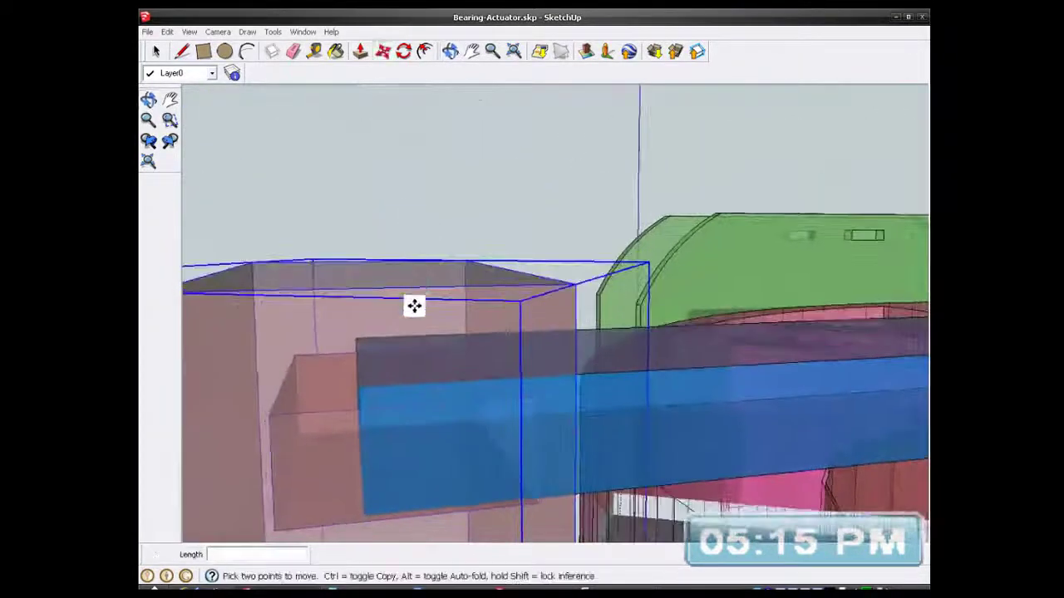
pyautogui.moveTo(422, 382); pyautogui.dragTo(431, 324, button='middle')
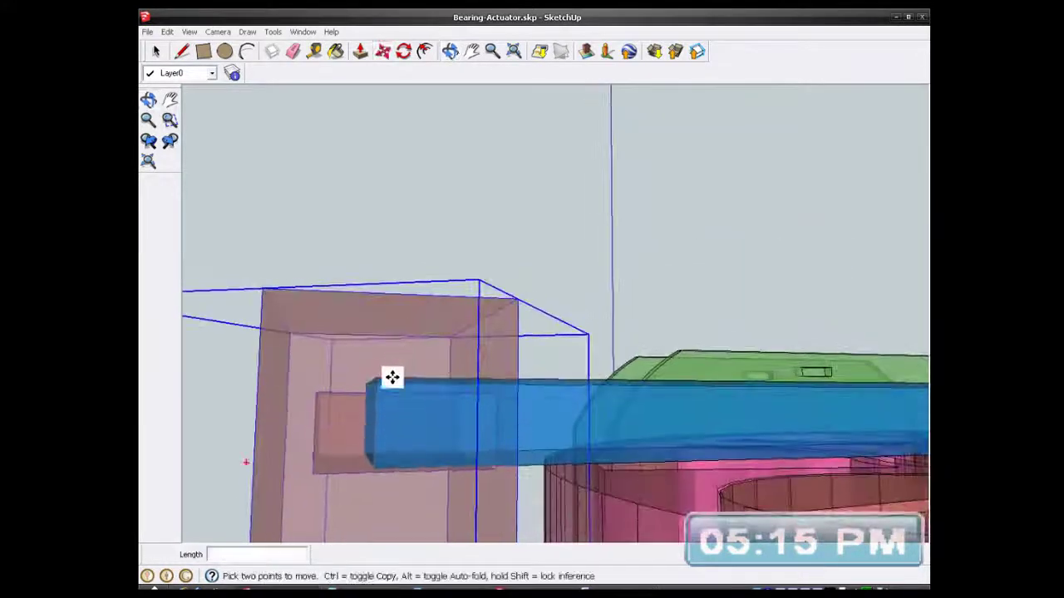
pyautogui.scroll(1, 379, 414)
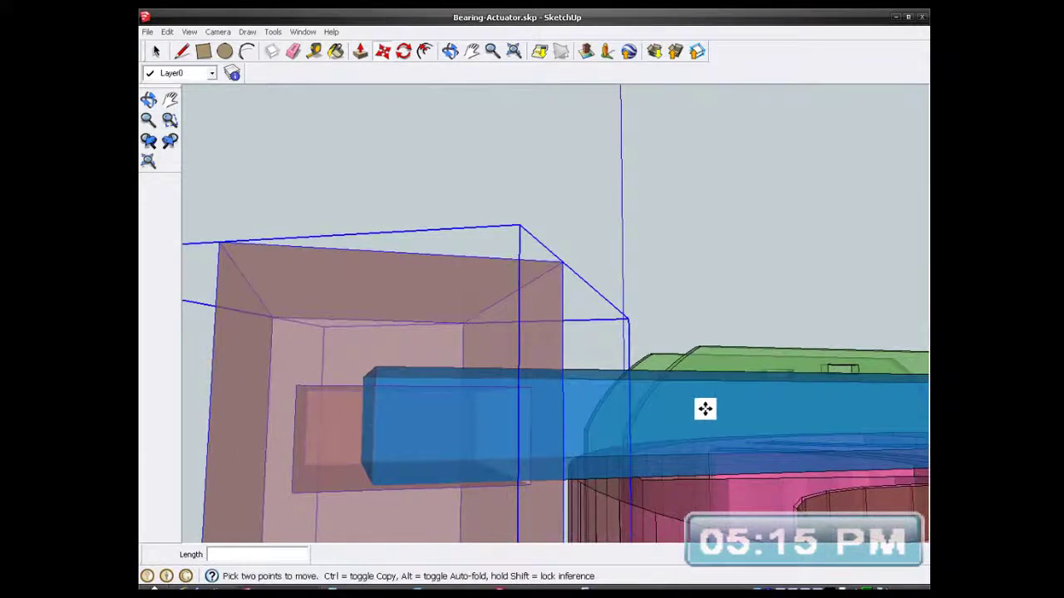
pyautogui.moveTo(561, 425); pyautogui.dragTo(427, 427, button='middle')
pyautogui.scroll(-3, 432, 343)
pyautogui.moveTo(441, 373); pyautogui.dragTo(473, 440, button='middle')
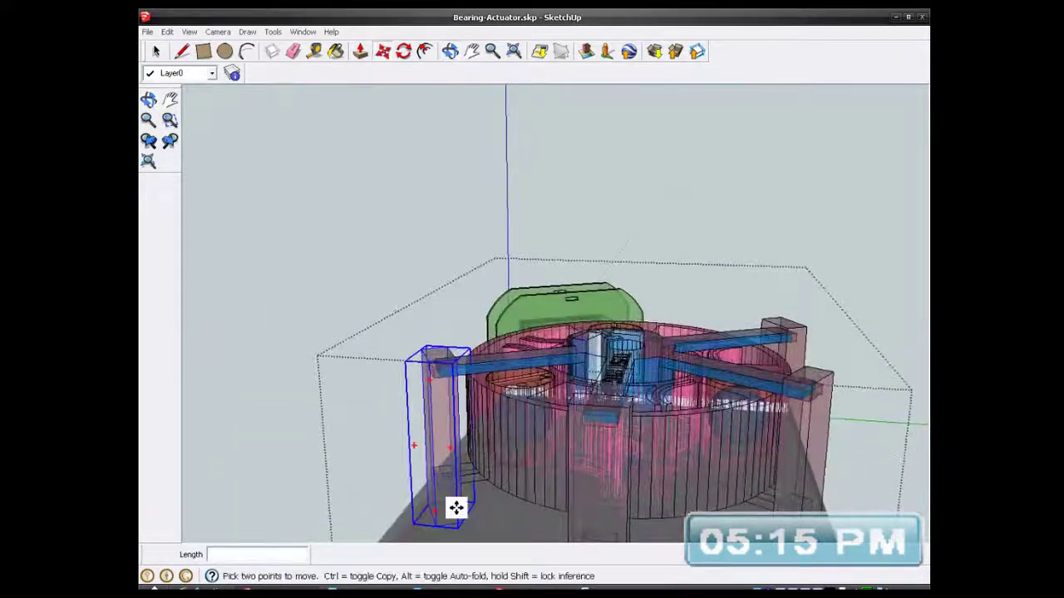
# - Examine how the lower hub's spoke end fits in the slot near the base of the same post
pyautogui.scroll(6, 456, 505)
pyautogui.moveTo(451, 496); pyautogui.dragTo(408, 333, button='middle')
pyautogui.press('m')
pyautogui.scroll(2, 421, 378)
pyautogui.press('space')
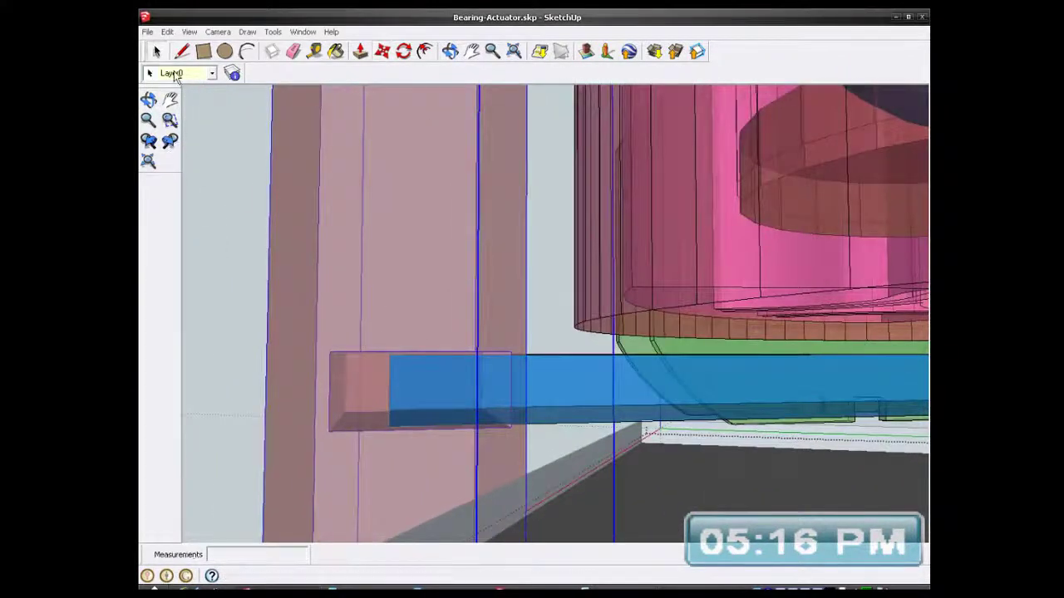
pyautogui.moveTo(454, 394); pyautogui.dragTo(449, 423, button='middle')
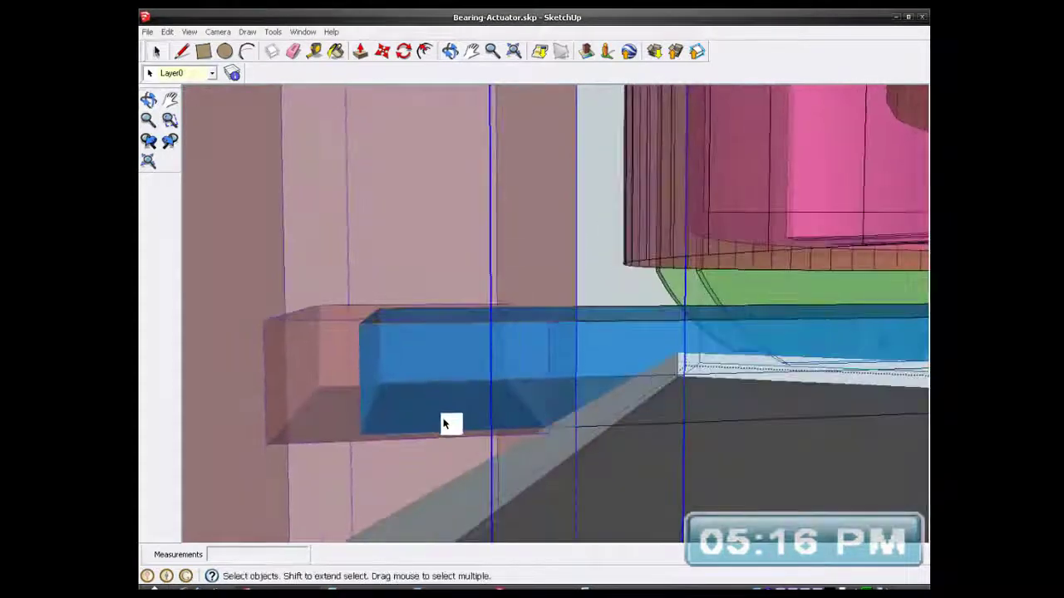
pyautogui.scroll(-2, 448, 424)
pyautogui.moveTo(445, 288); pyautogui.dragTo(470, 394, button='middle')
pyautogui.scroll(-3, 471, 394)
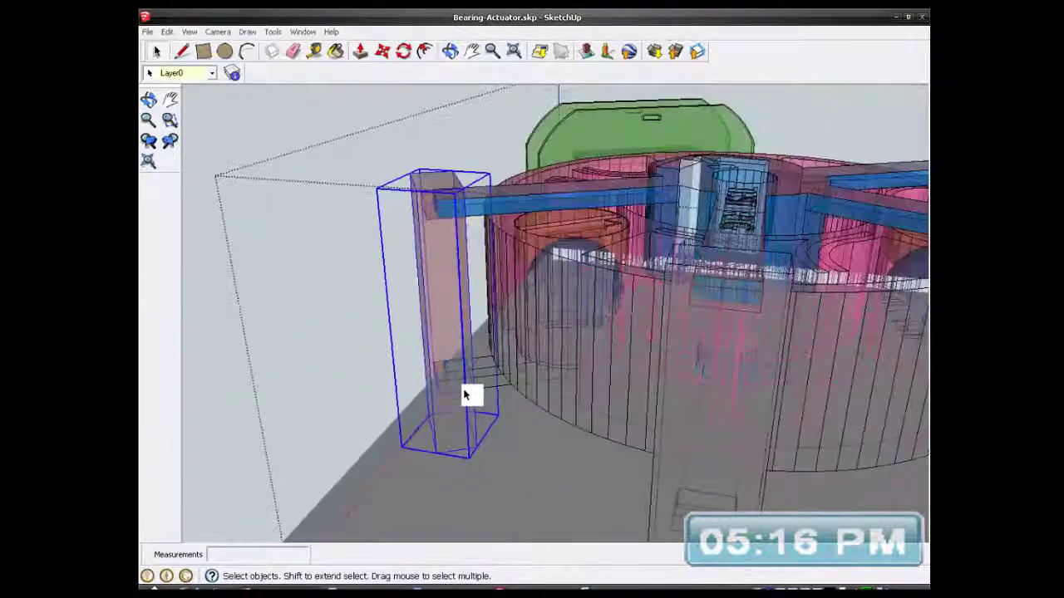
# - Measure the vertical offset between the upper edge of the post's slot and the top corner of the upper spoke
pyautogui.scroll(3, 454, 236)
pyautogui.scroll(2, 457, 236)
pyautogui.moveTo(461, 235); pyautogui.dragTo(328, 195, button='middle')
pyautogui.moveTo(502, 275); pyautogui.dragTo(658, 299, button='middle')
pyautogui.scroll(5, 451, 292)
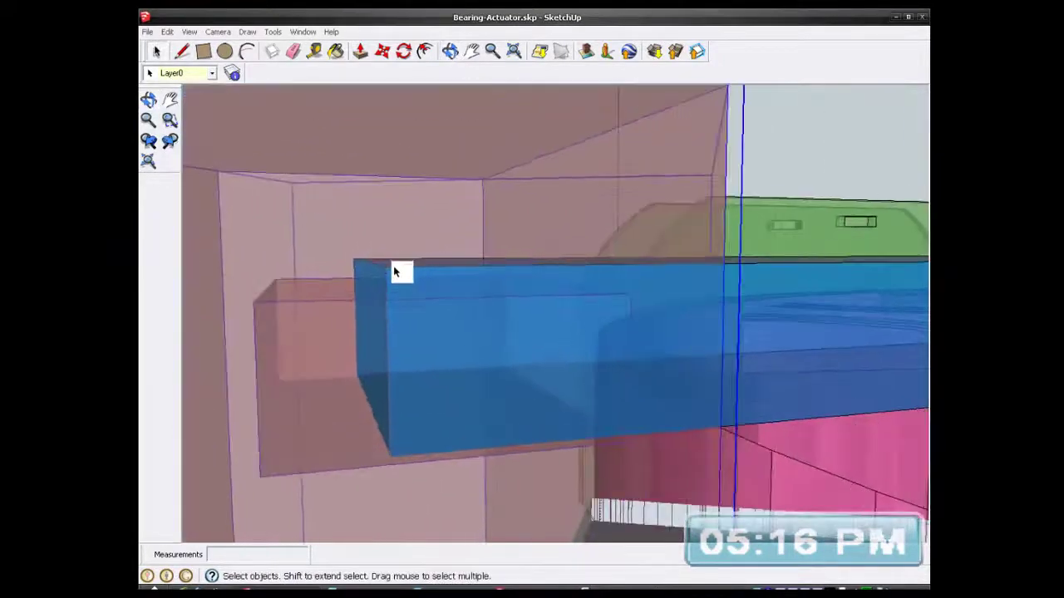
pyautogui.moveTo(397, 301)
pyautogui.mouseDown(button='middle')
pyautogui.moveTo(440, 270)
pyautogui.moveTo(447, 237)
pyautogui.moveTo(418, 287)
pyautogui.moveTo(384, 283)
pyautogui.mouseUp(button='middle')
pyautogui.click(314, 52)
pyautogui.scroll(2, 449, 261)
pyautogui.moveTo(438, 298); pyautogui.dragTo(491, 314, button='middle')
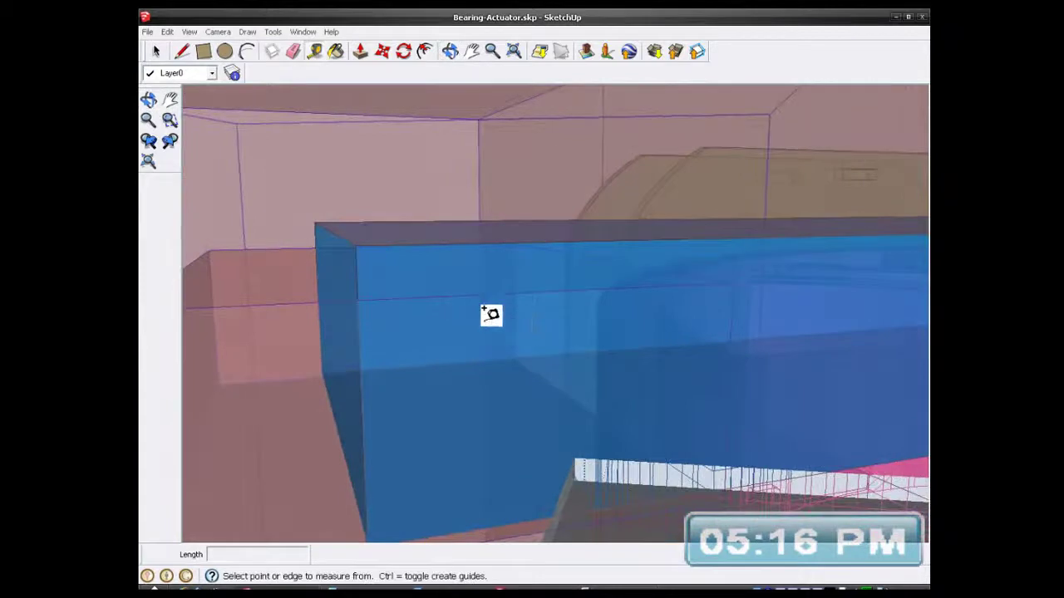
pyautogui.click(358, 285)
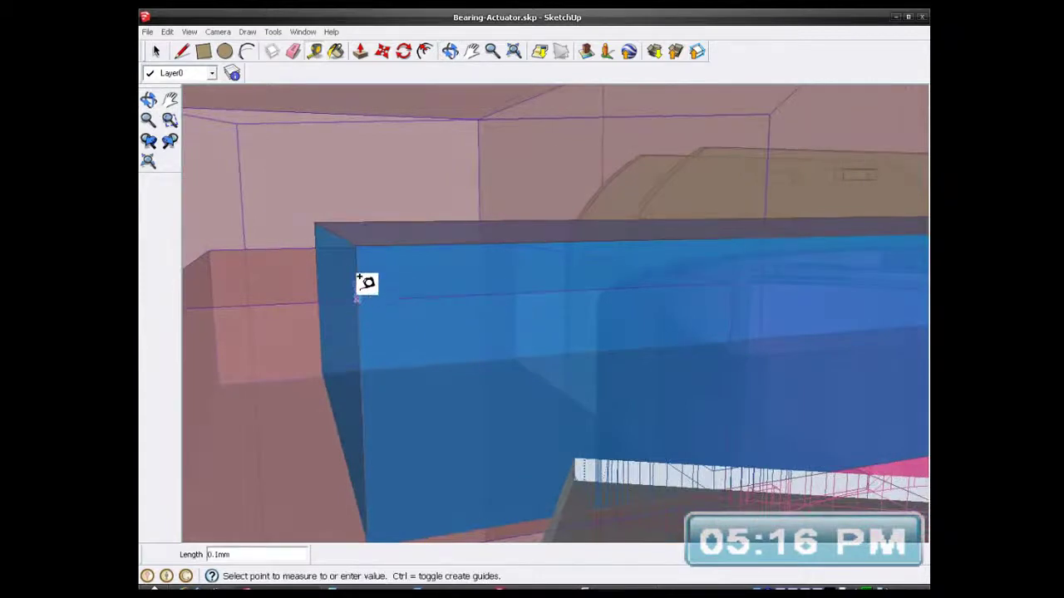
pyautogui.click(354, 234)
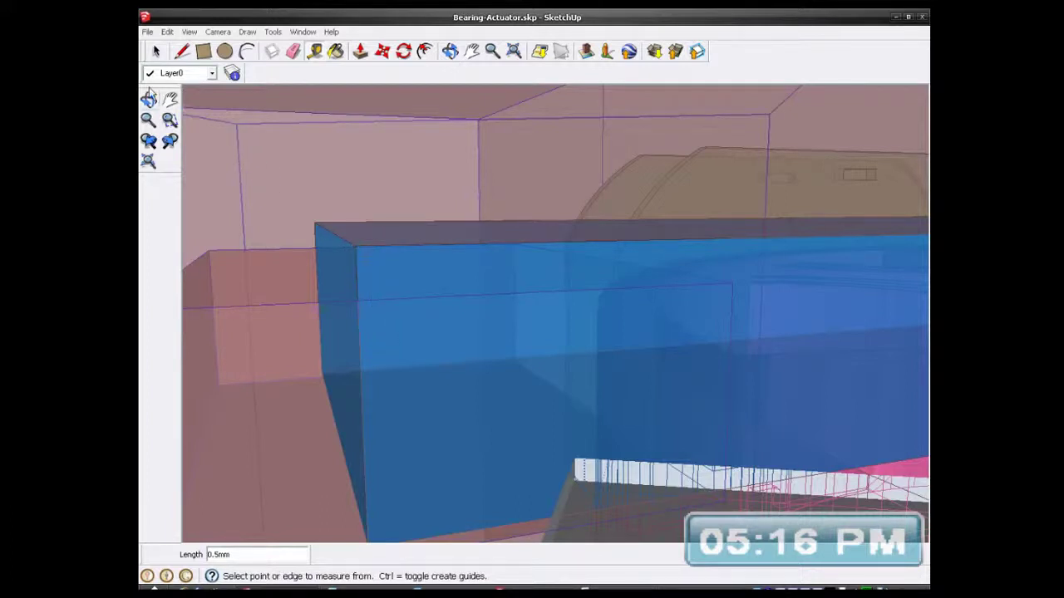
# - Turn off X-ray display and examine the upper spoke's end where it enters the post's slot
pyautogui.click(155, 53)
pyautogui.scroll(-6, 394, 258)
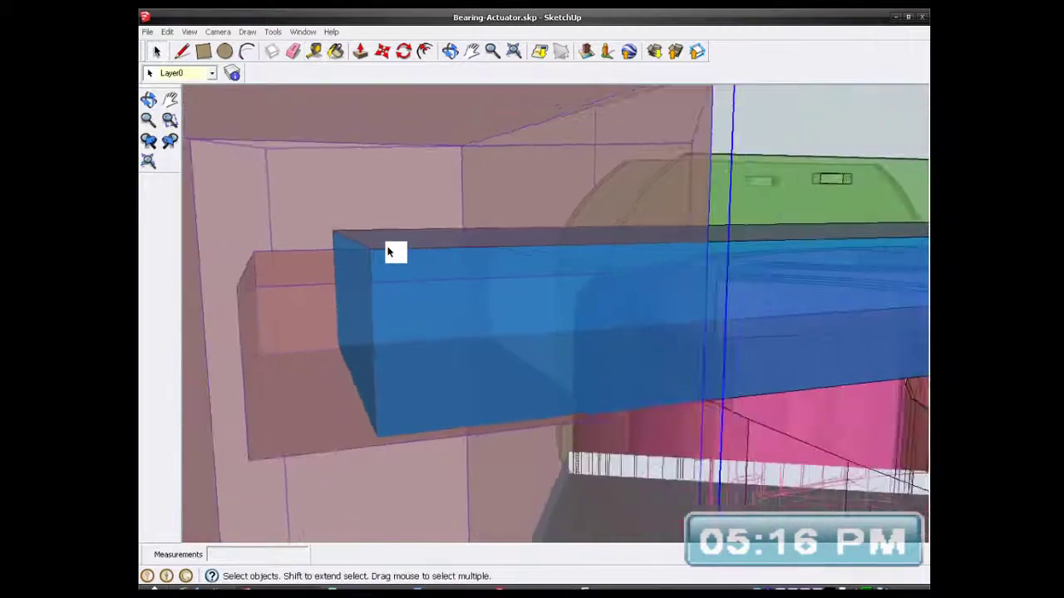
pyautogui.moveTo(482, 278); pyautogui.dragTo(288, 313, button='middle')
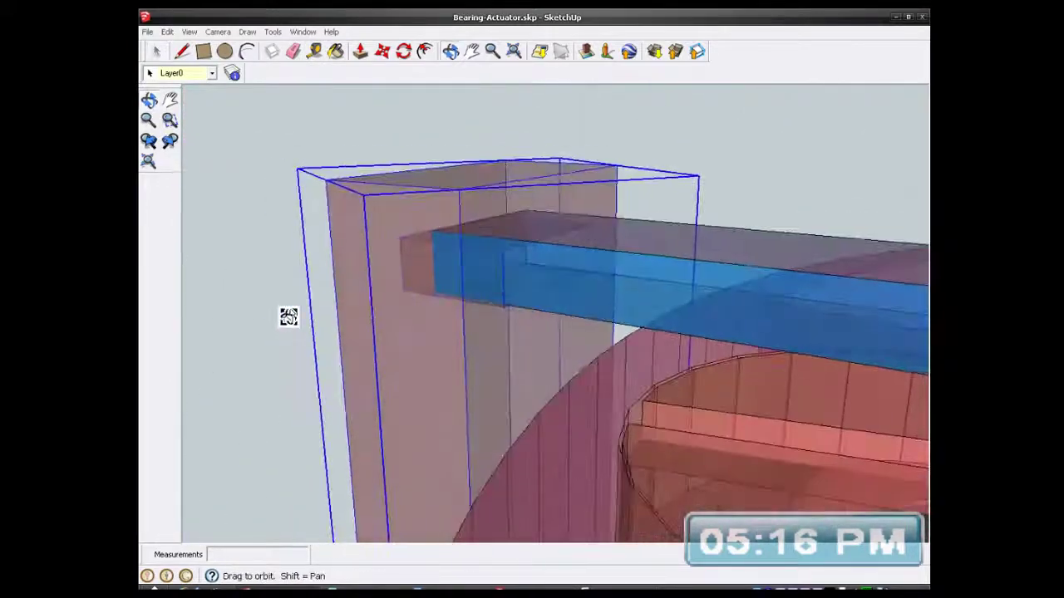
pyautogui.scroll(5, 532, 259)
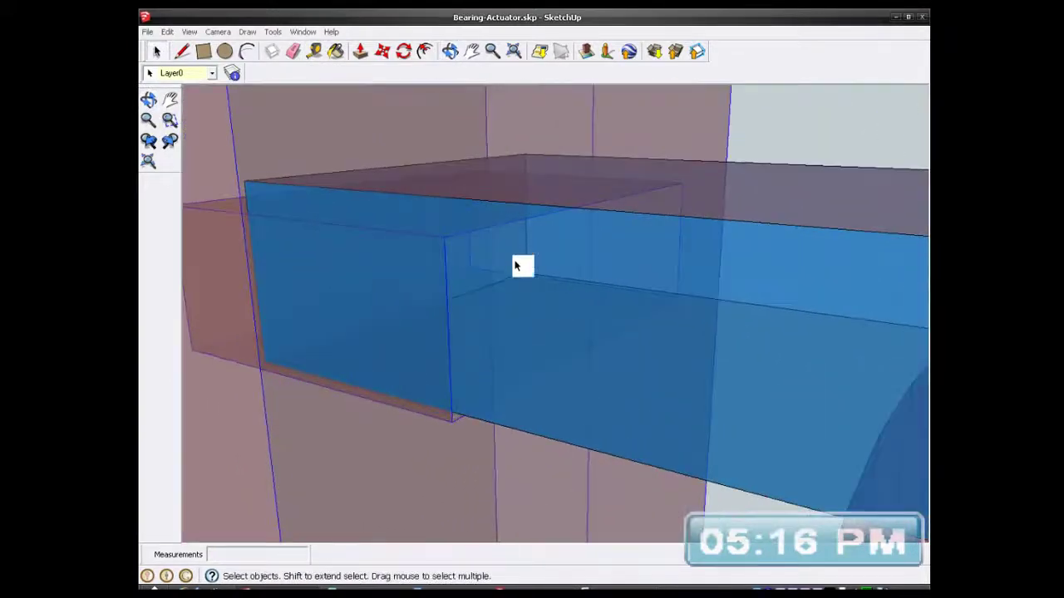
pyautogui.moveTo(523, 259); pyautogui.dragTo(477, 278, button='middle')
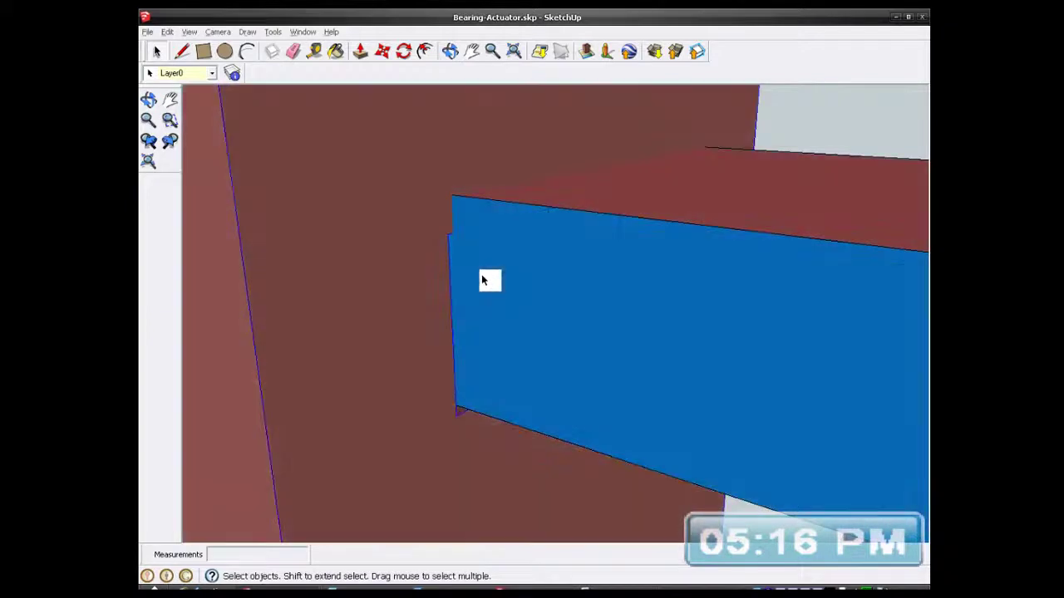
pyautogui.moveTo(513, 254); pyautogui.dragTo(441, 208, button='middle')
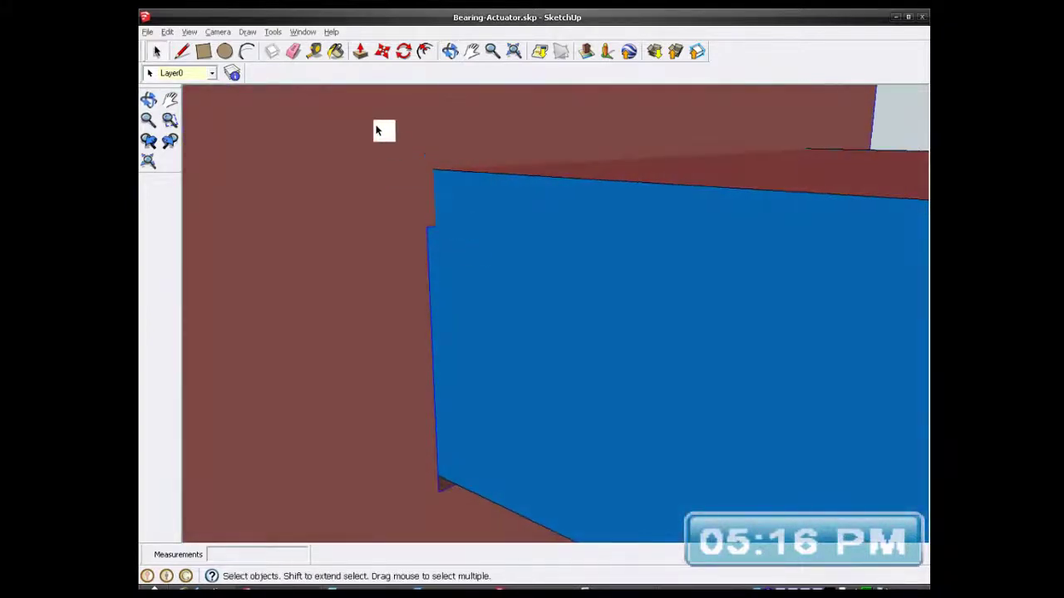
# - Open the brown post component for editing and push the slot's upper face 0.6 mm upward
pyautogui.click(364, 54)
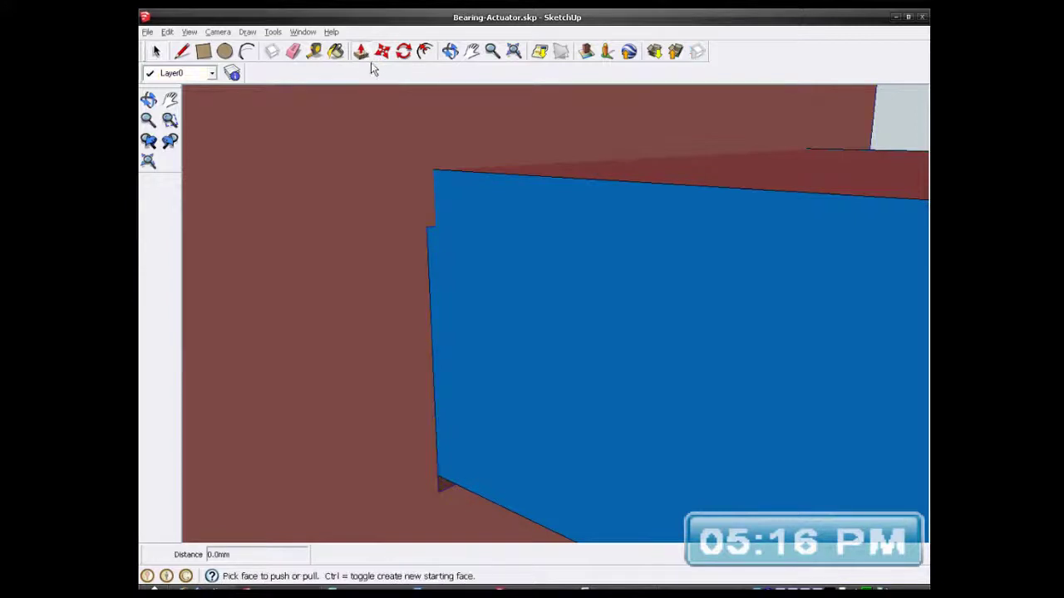
pyautogui.moveTo(444, 195); pyautogui.dragTo(468, 254, button='middle')
pyautogui.rightClick(342, 264)
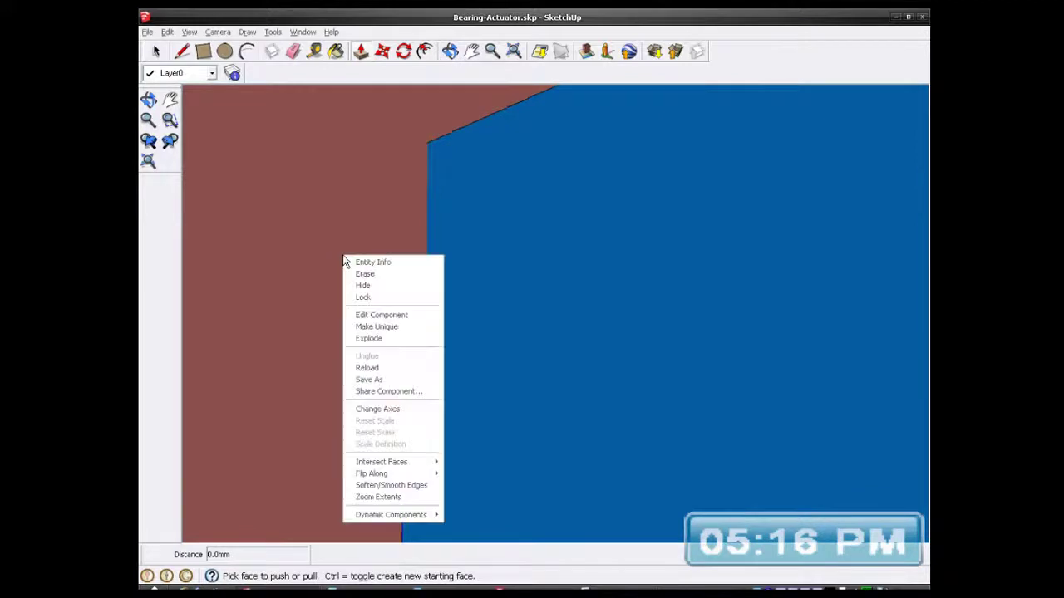
pyautogui.click(379, 313)
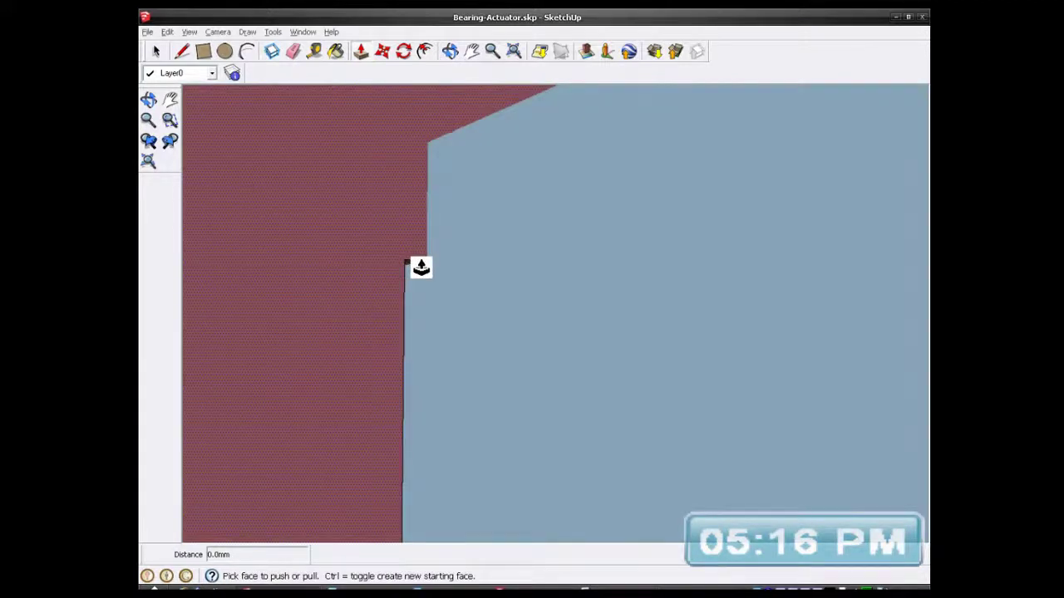
pyautogui.scroll(2, 419, 276)
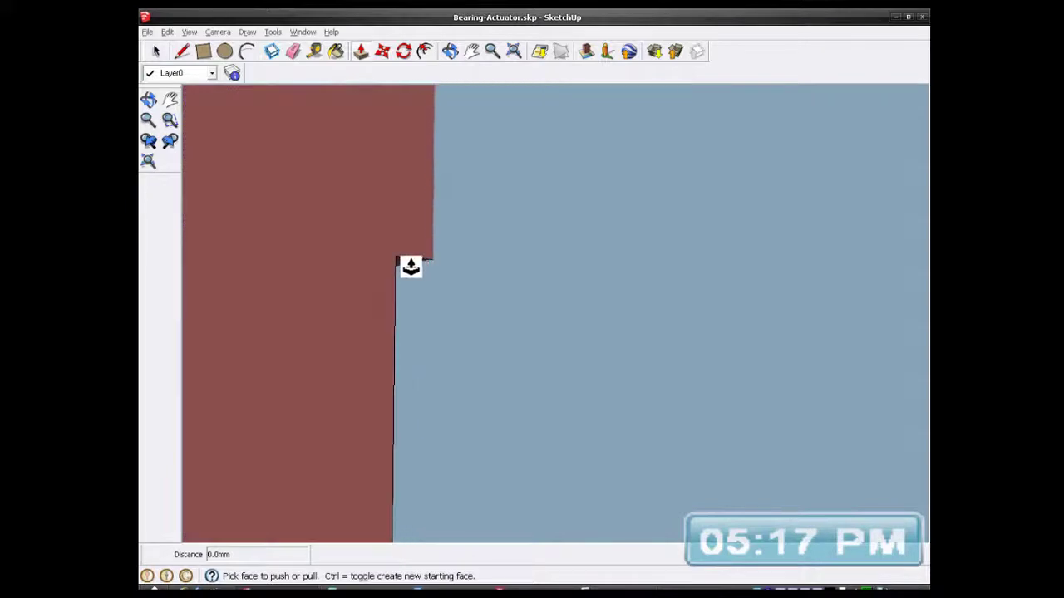
pyautogui.moveTo(408, 264); pyautogui.dragTo(330, 166, button='middle')
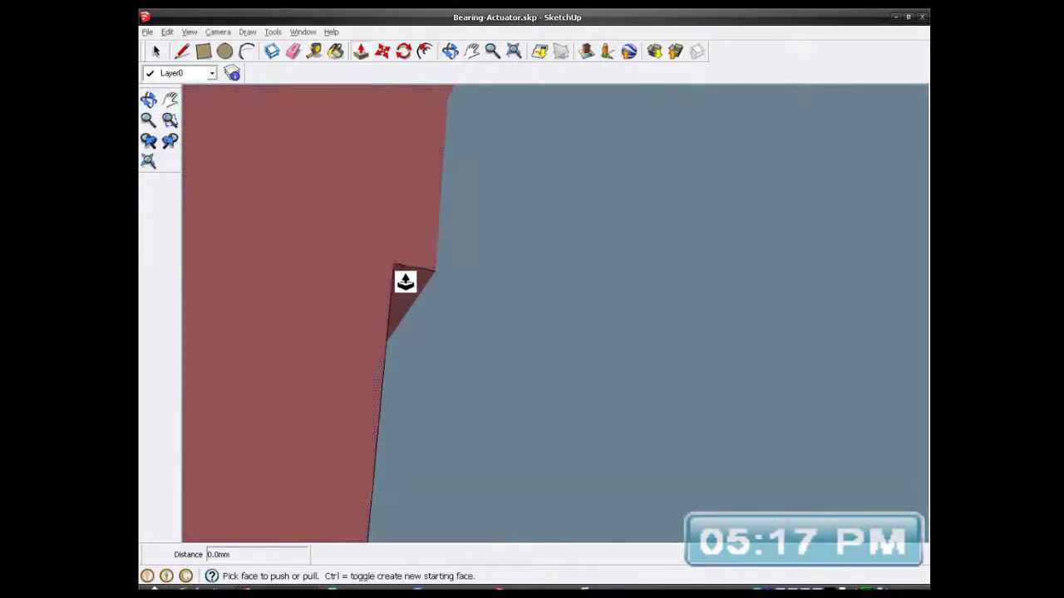
pyautogui.moveTo(406, 283); pyautogui.dragTo(413, 238)
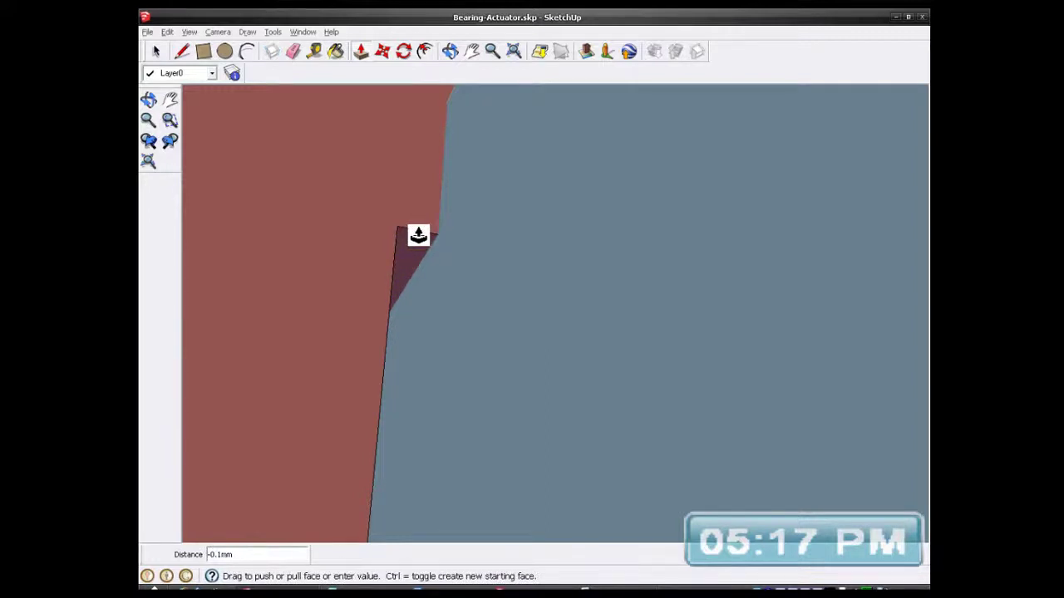
pyautogui.press('Return')
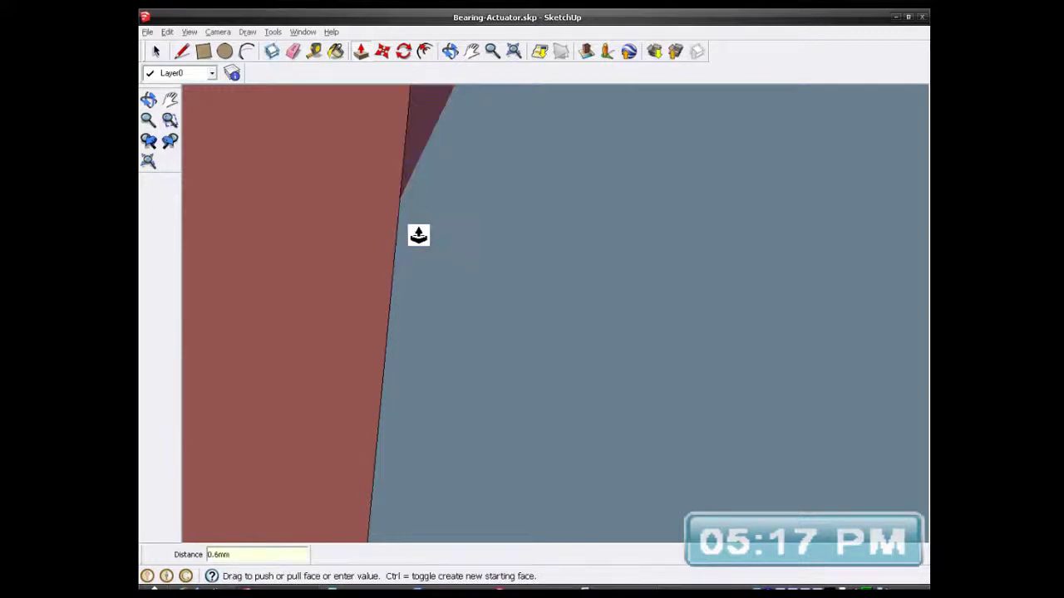
# - Examine how the upper spokes fit the heightened slots on the edited post and on the TEST RIG post
pyautogui.moveTo(413, 241); pyautogui.dragTo(511, 399, button='middle')
pyautogui.scroll(-6, 504, 387)
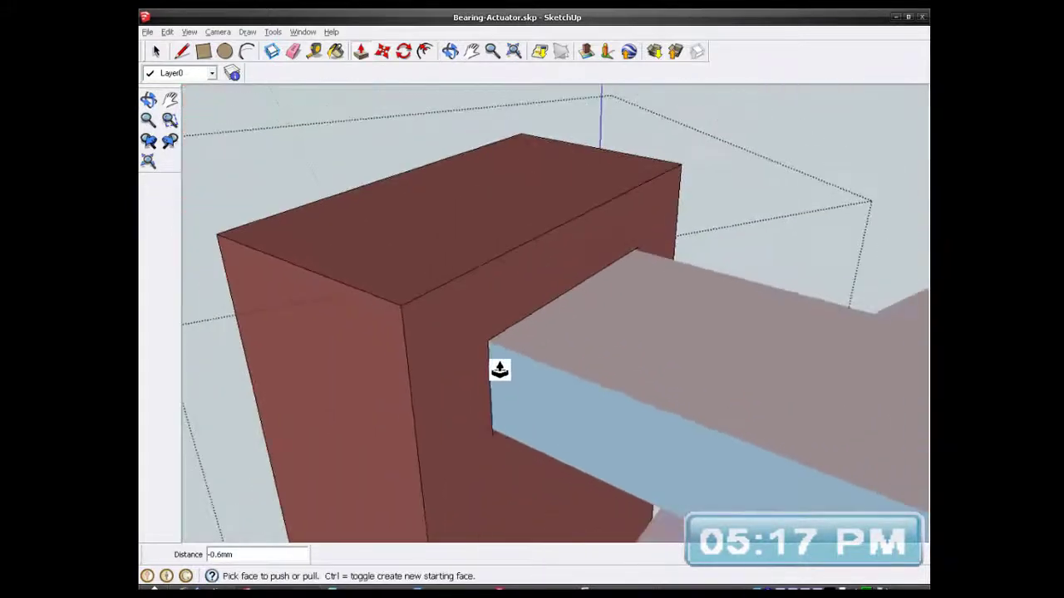
pyautogui.scroll(-8, 495, 345)
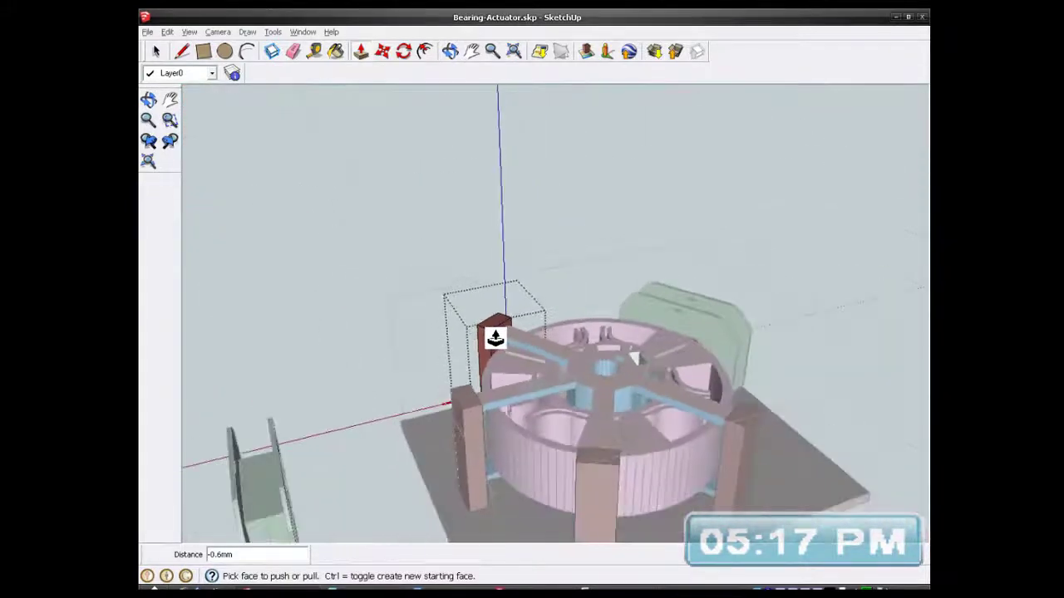
pyautogui.moveTo(535, 396); pyautogui.dragTo(408, 342, button='middle')
pyautogui.scroll(5, 405, 343)
pyautogui.scroll(10, 405, 343)
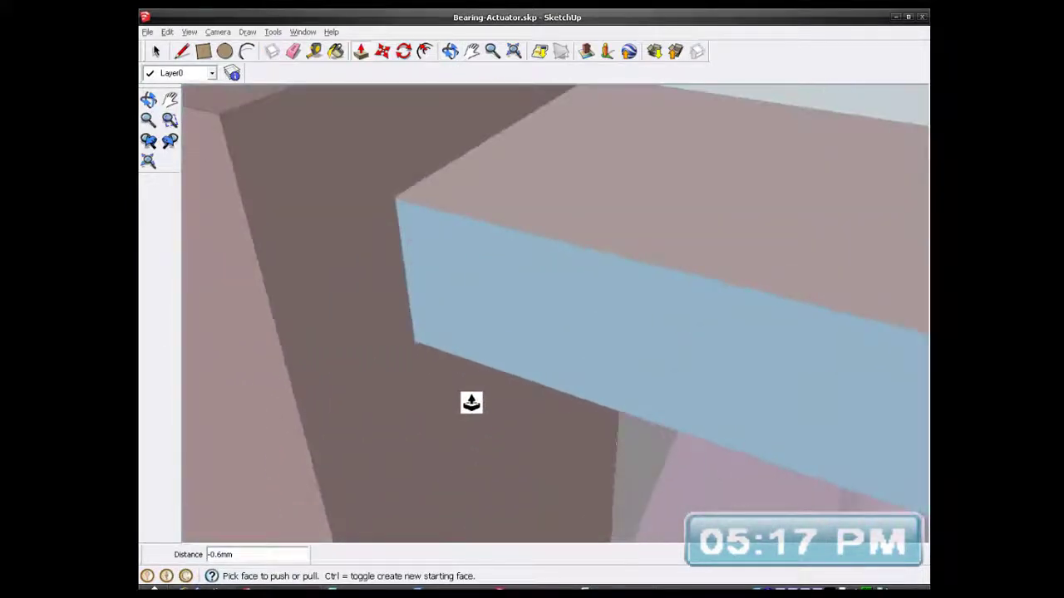
pyautogui.moveTo(471, 403); pyautogui.dragTo(441, 374, button='middle')
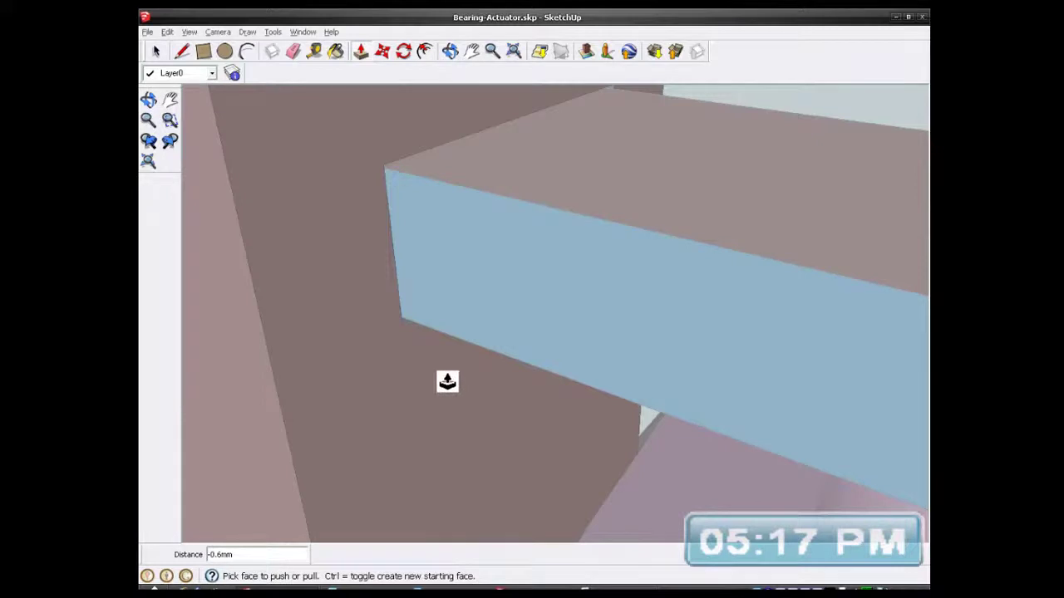
pyautogui.scroll(-5, 452, 341)
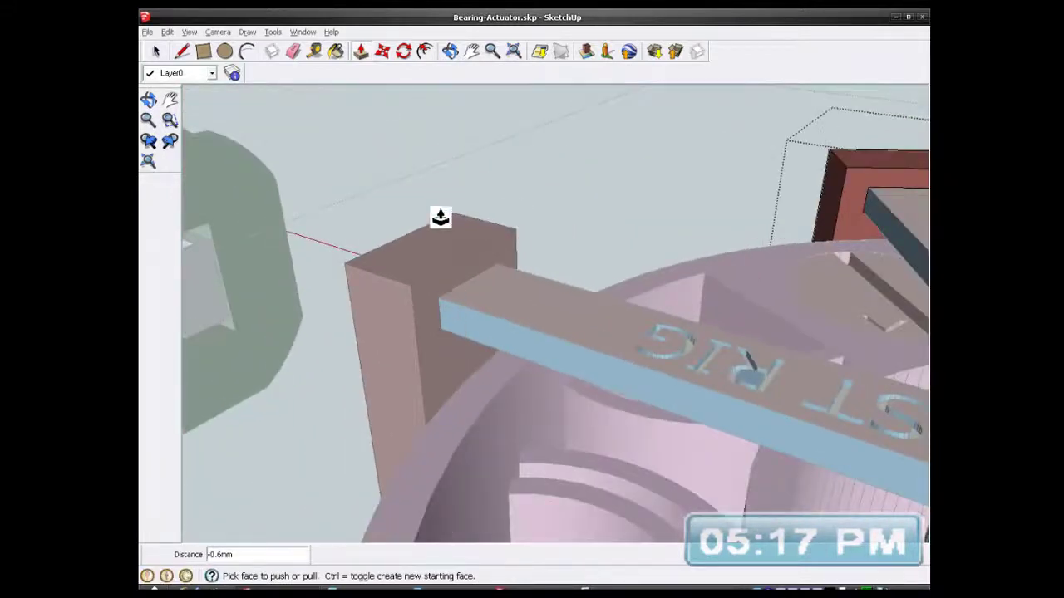
pyautogui.click(156, 51)
pyautogui.moveTo(439, 330); pyautogui.dragTo(618, 264, button='middle')
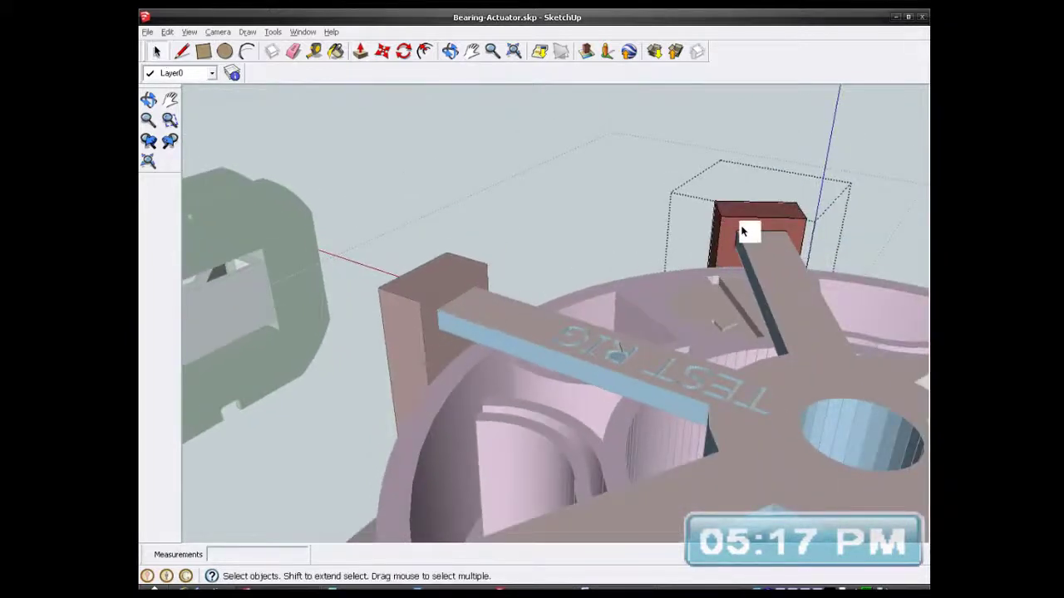
pyautogui.moveTo(426, 343); pyautogui.dragTo(556, 321, button='middle')
pyautogui.scroll(-4, 476, 322)
# - Measure the gap between the inner face of the TEST RIG spoke's post and the drum's outer wall
pyautogui.click(314, 51)
pyautogui.scroll(8, 522, 314)
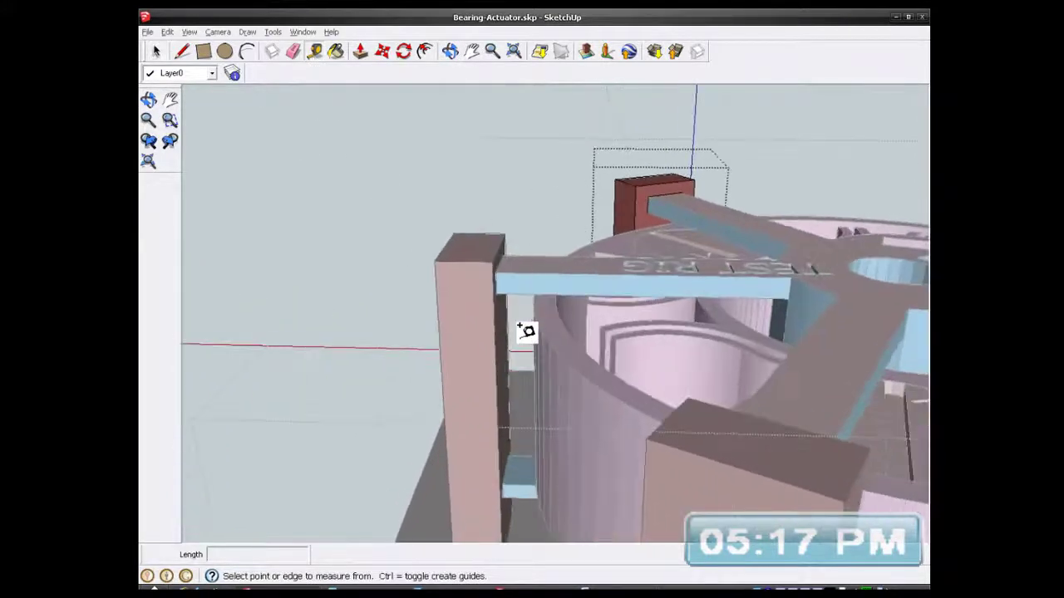
pyautogui.moveTo(520, 353); pyautogui.dragTo(484, 374, button='middle')
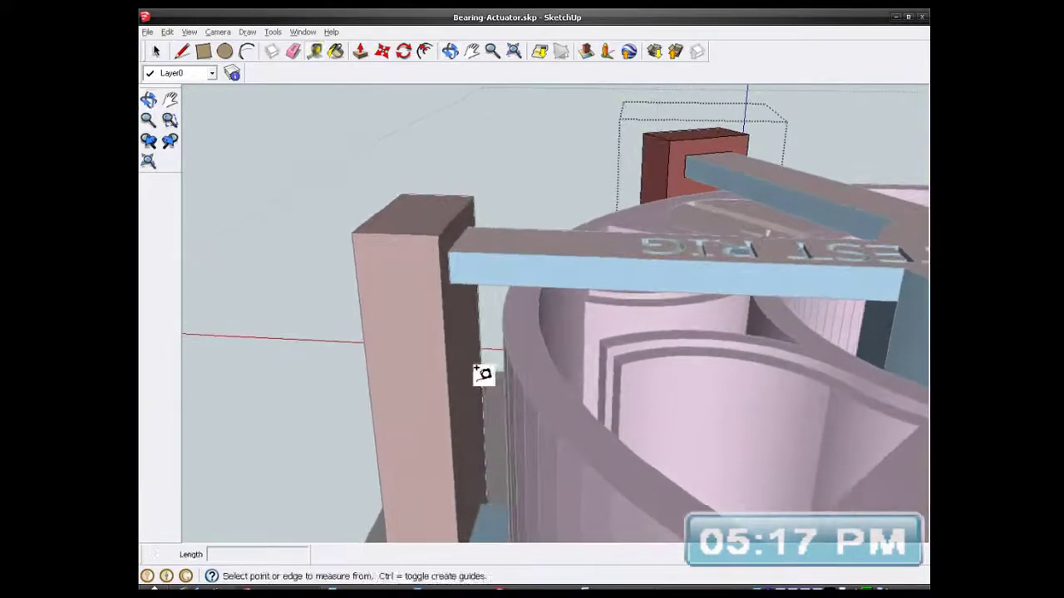
pyautogui.click(467, 373)
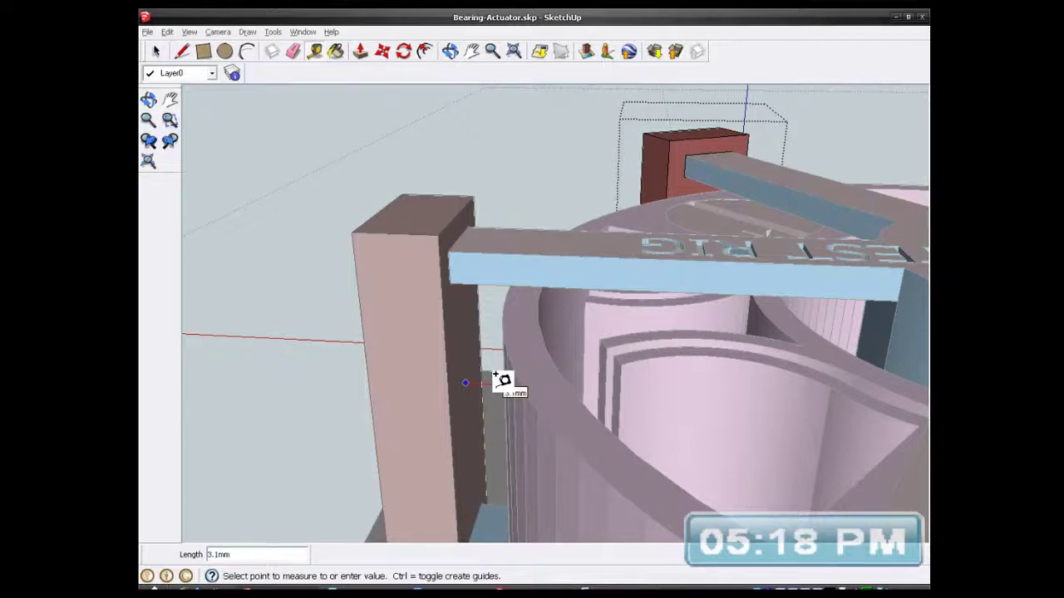
pyautogui.moveTo(520, 375); pyautogui.dragTo(621, 393, button='middle')
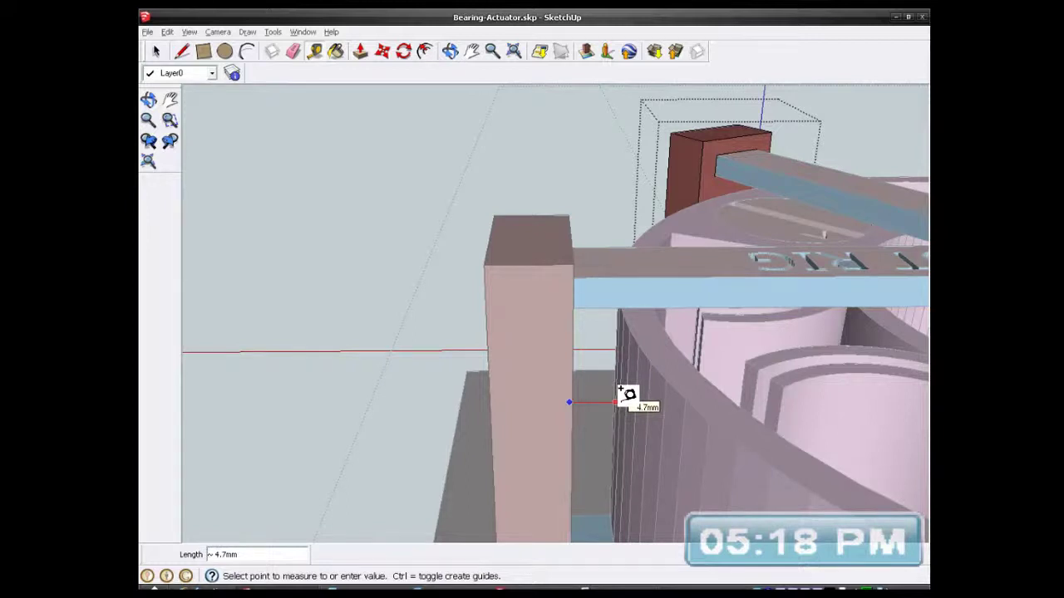
pyautogui.moveTo(627, 395); pyautogui.dragTo(595, 422, button='middle')
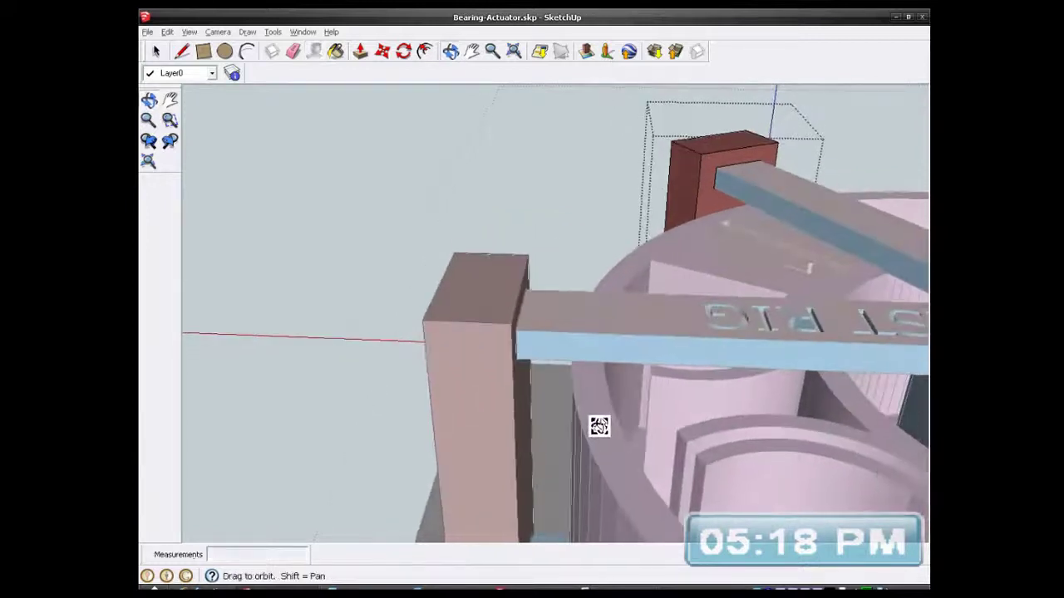
pyautogui.scroll(5, 530, 418)
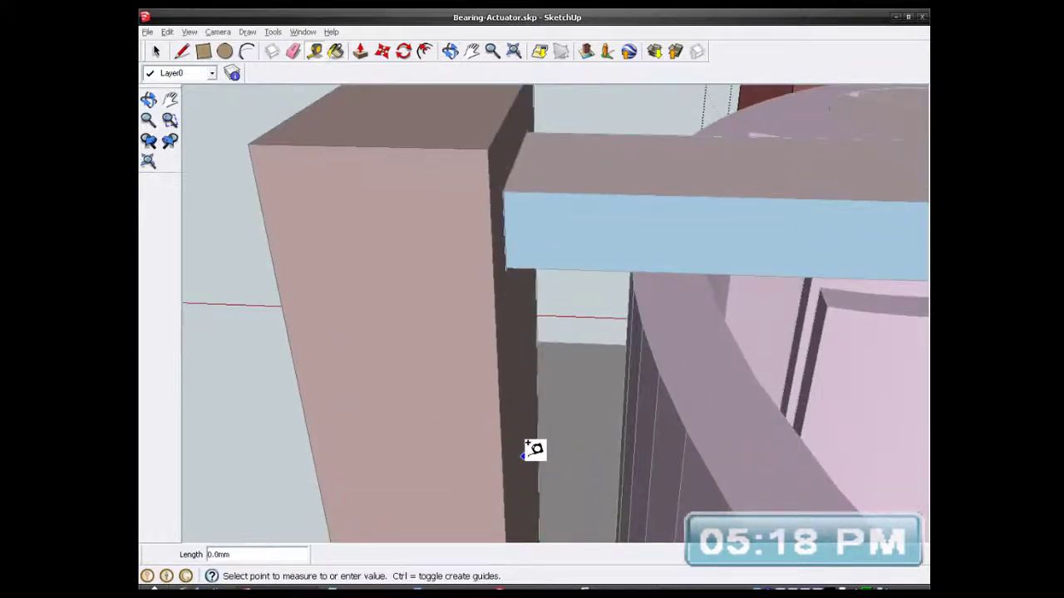
pyautogui.press('Escape')
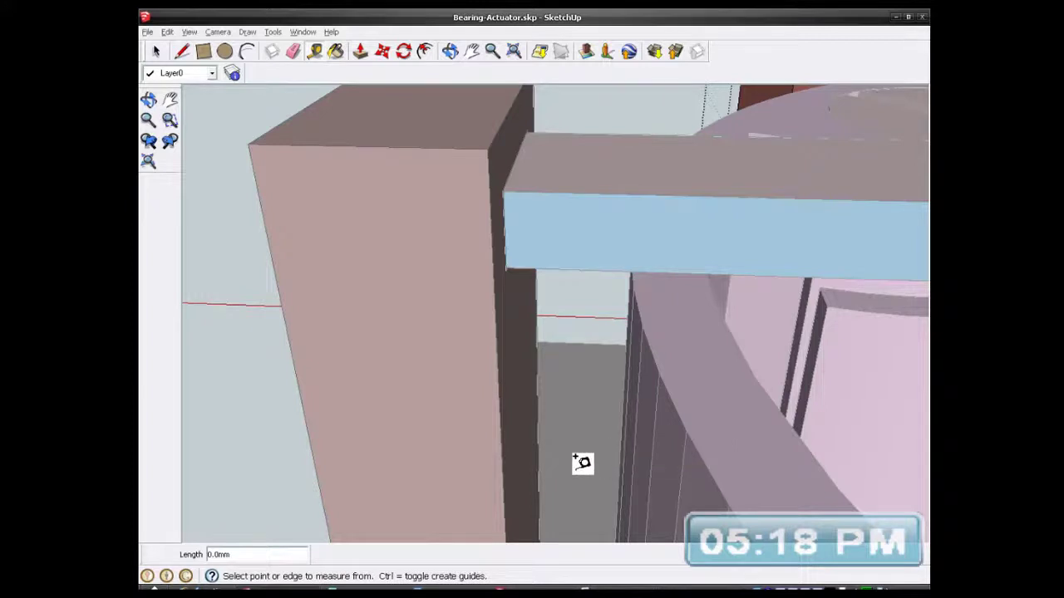
pyautogui.moveTo(562, 454); pyautogui.dragTo(535, 401, button='middle')
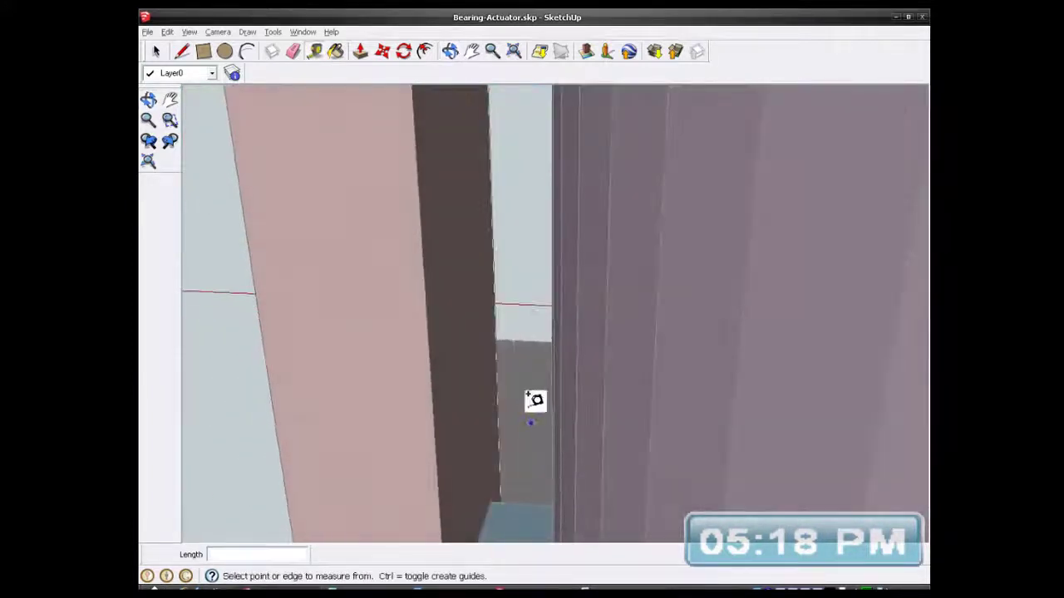
pyautogui.click(461, 237)
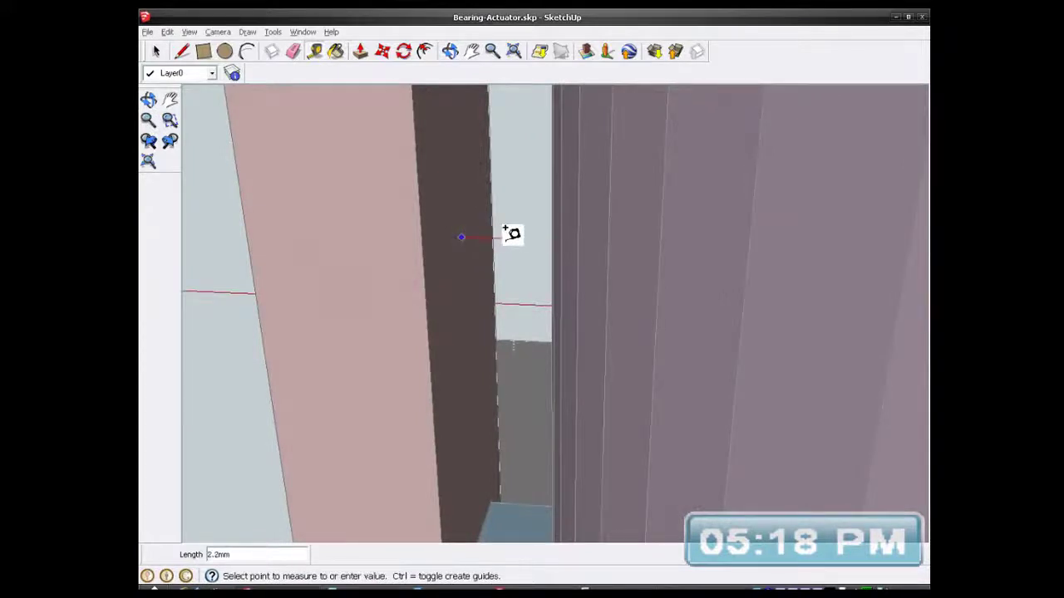
pyautogui.moveTo(505, 229); pyautogui.dragTo(691, 246, button='middle')
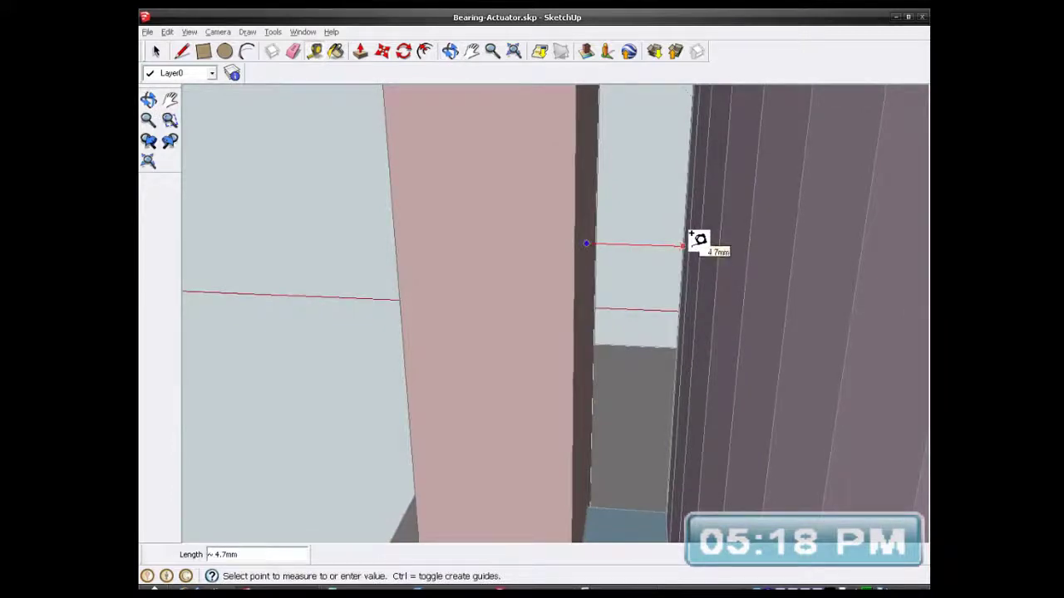
pyautogui.click(688, 241)
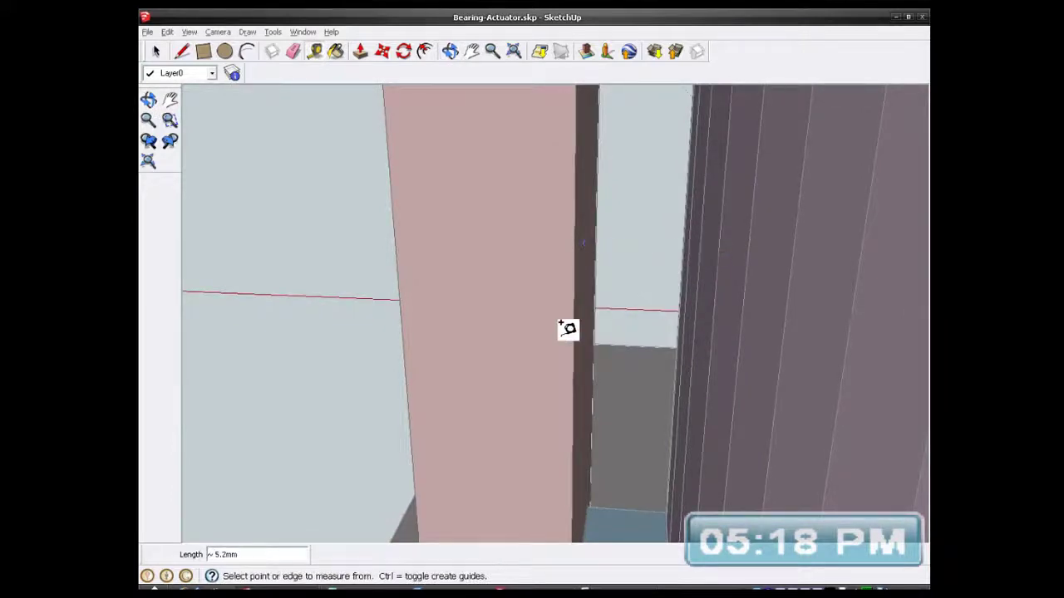
# - Measure the height from the TEST RIG spoke's top edge at the slot to the post's top edge
pyautogui.scroll(-5, 552, 333)
pyautogui.moveTo(550, 329); pyautogui.dragTo(565, 427, button='middle')
pyautogui.moveTo(539, 349); pyautogui.dragTo(410, 260, button='middle')
pyautogui.scroll(5, 541, 287)
pyautogui.scroll(4, 541, 287)
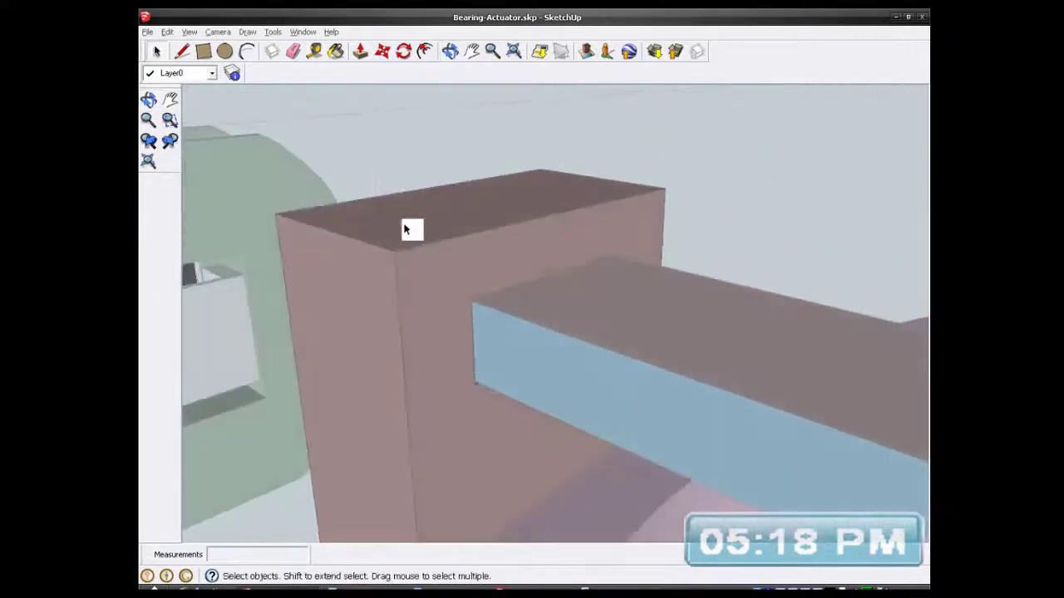
pyautogui.click(314, 52)
pyautogui.scroll(1, 546, 277)
pyautogui.scroll(1, 546, 276)
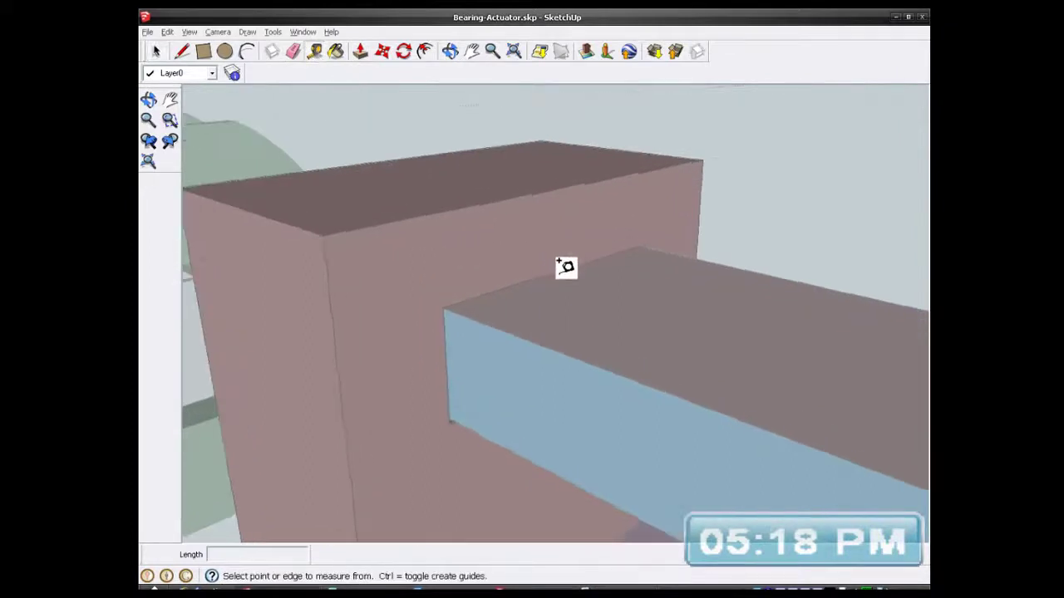
pyautogui.click(559, 269)
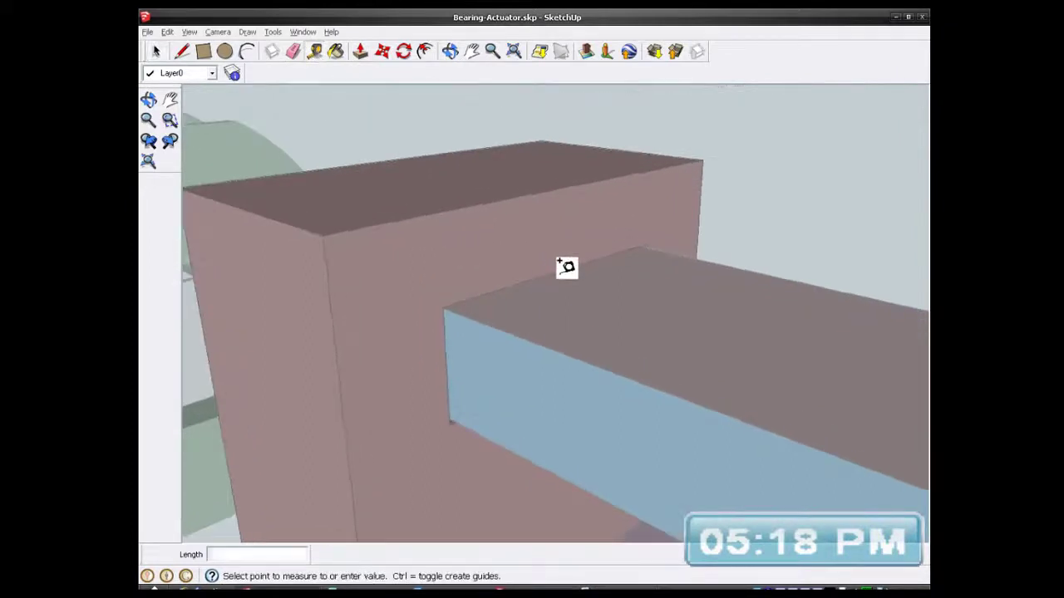
pyautogui.click(558, 184)
pyautogui.scroll(-3, 558, 277)
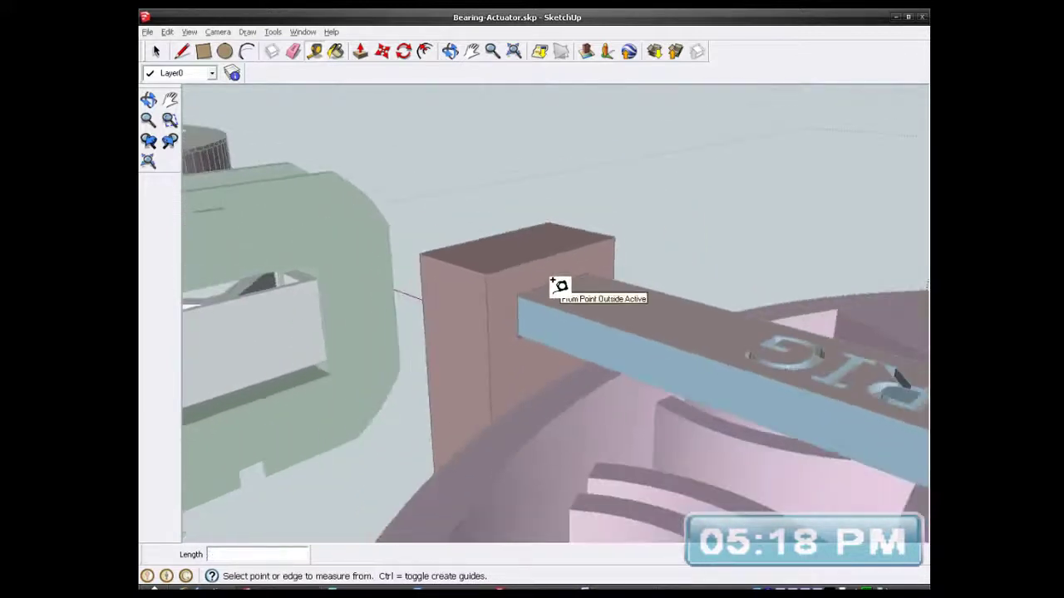
# - Work out the missing height in the calculator and pull the edited post's top face up 2.7 mm
pyautogui.click(155, 52)
pyautogui.scroll(2, 508, 264)
pyautogui.moveTo(507, 264); pyautogui.dragTo(527, 286, button='middle')
pyautogui.scroll(-3, 527, 287)
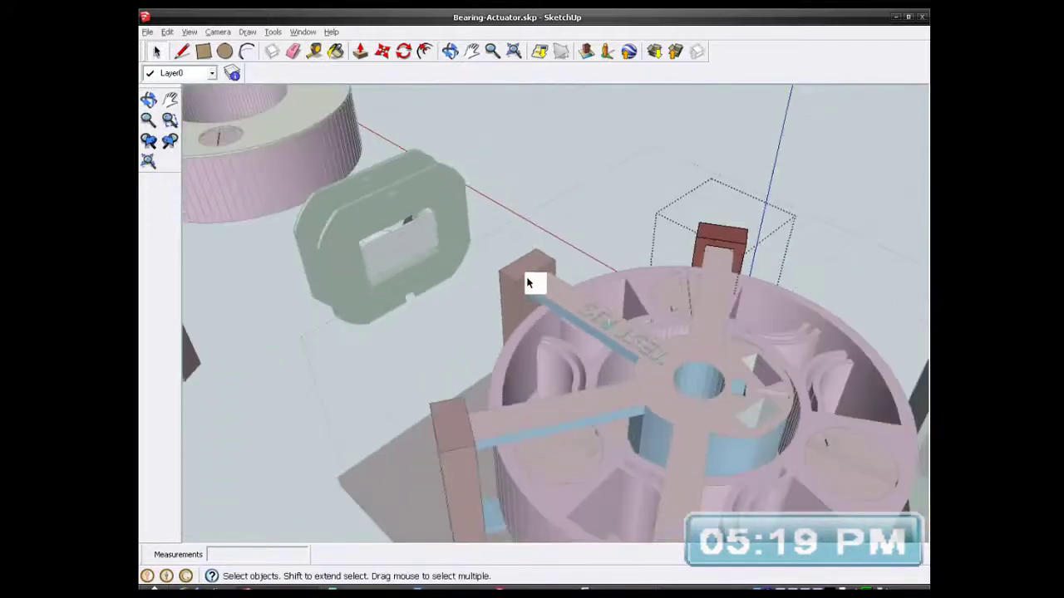
pyautogui.scroll(5, 723, 239)
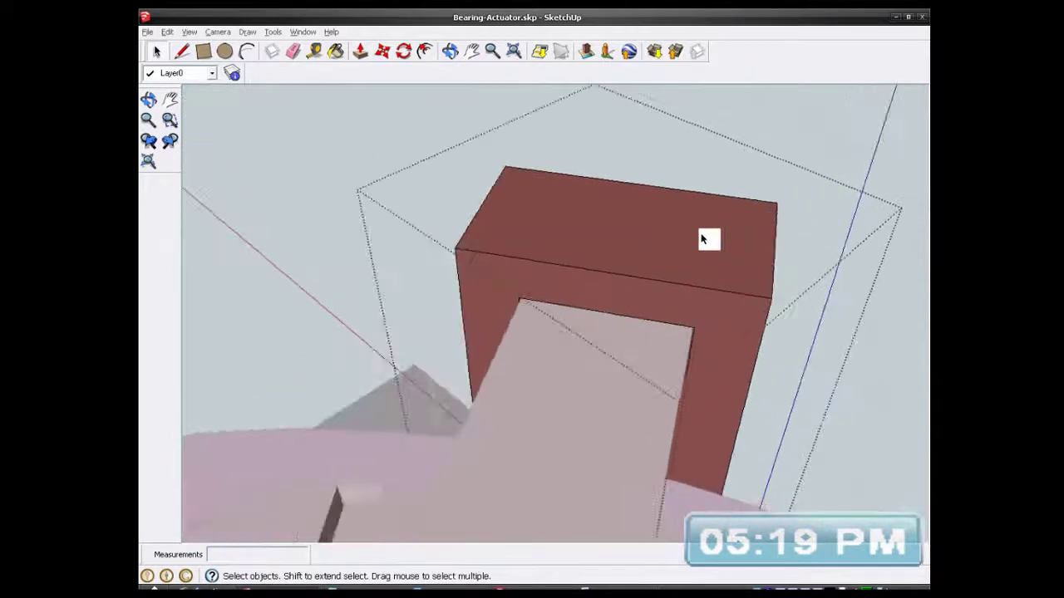
pyautogui.click(579, 228)
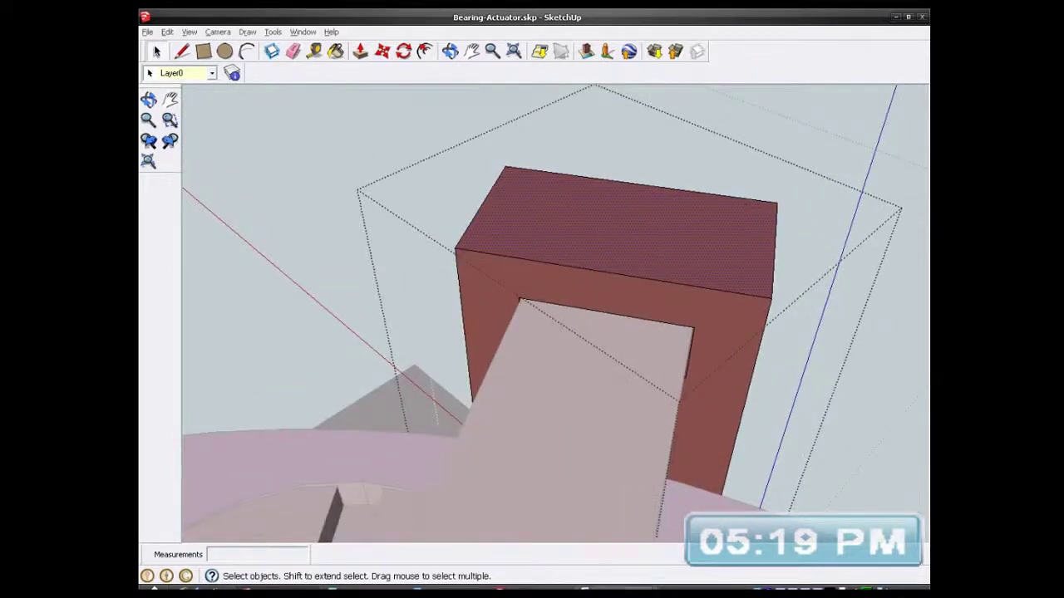
pyautogui.click(609, 589)
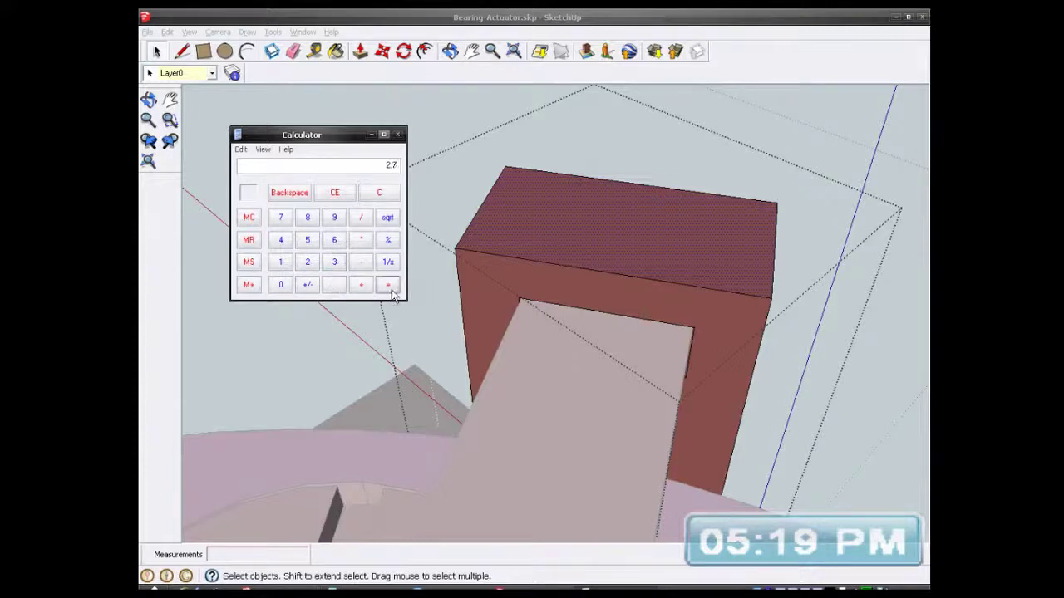
pyautogui.click(371, 135)
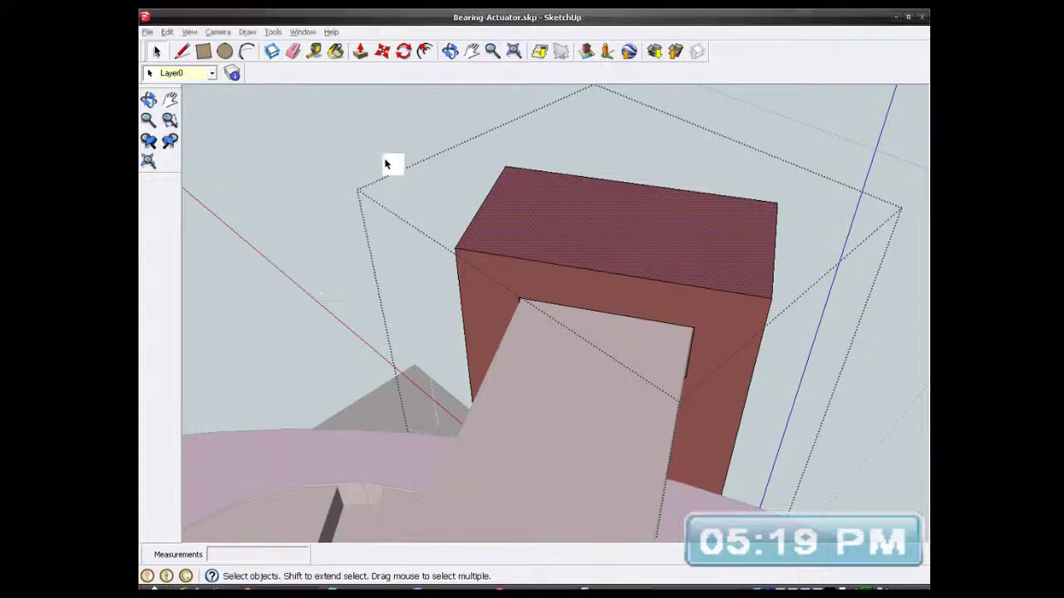
pyautogui.click(360, 52)
pyautogui.click(587, 225)
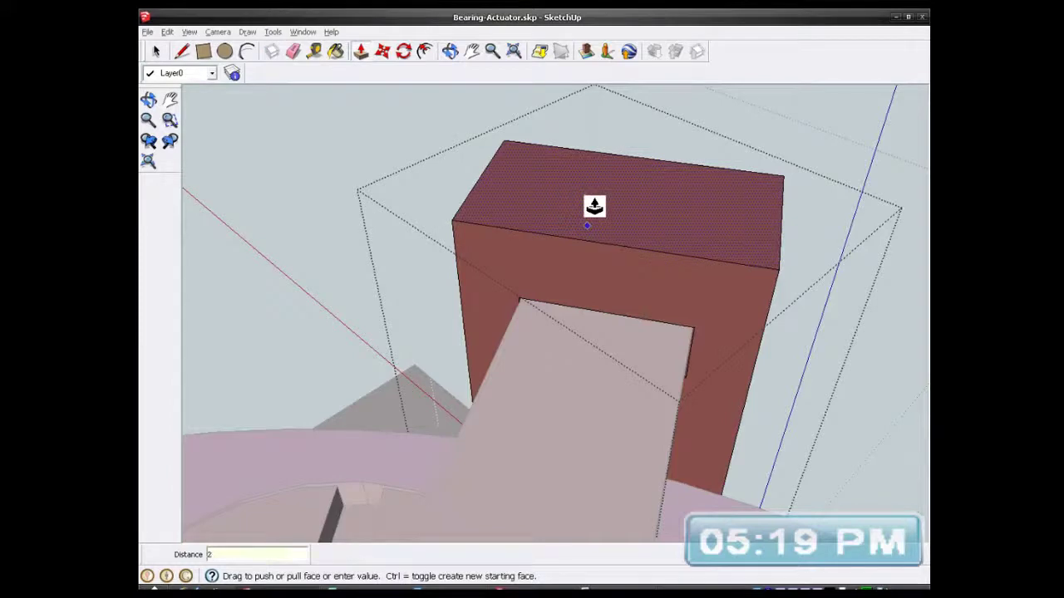
pyautogui.write('2.7')
pyautogui.press('Return')
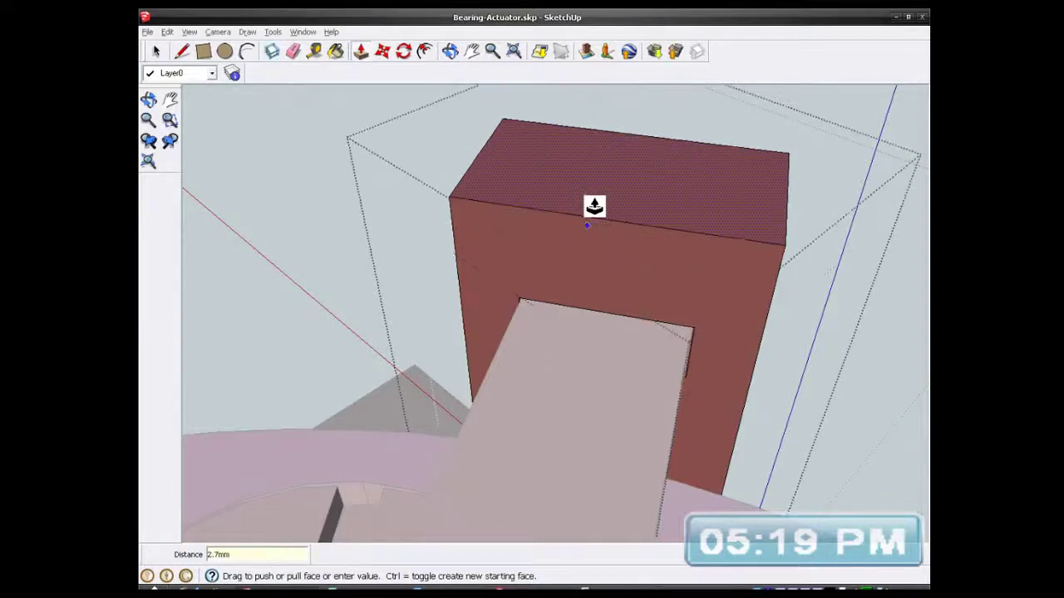
# - Measure the height from the TEST RIG spoke's top edge to the top of its raised post
pyautogui.scroll(-8, 595, 206)
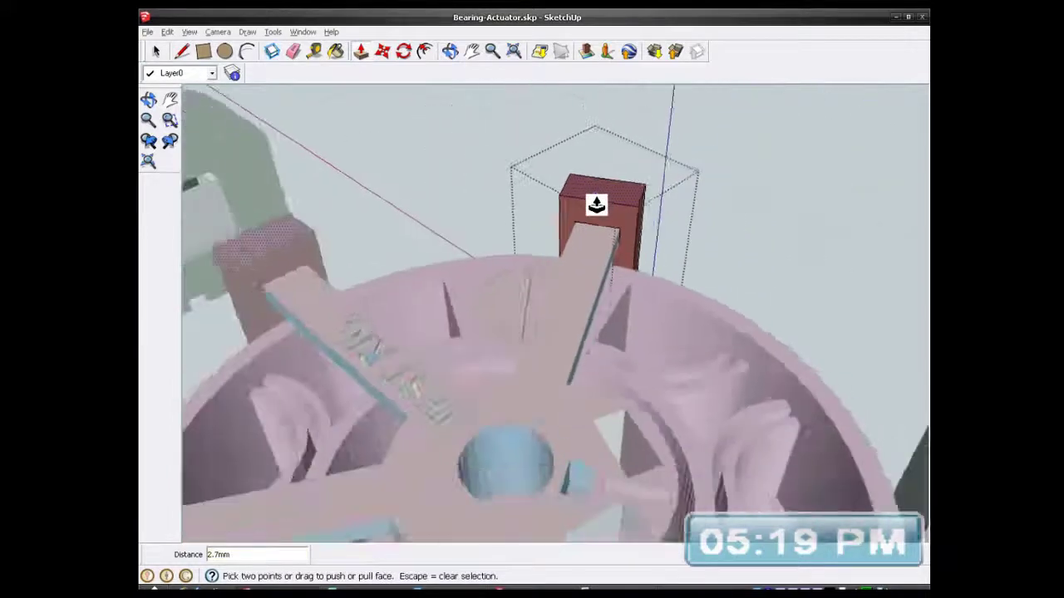
pyautogui.click(315, 52)
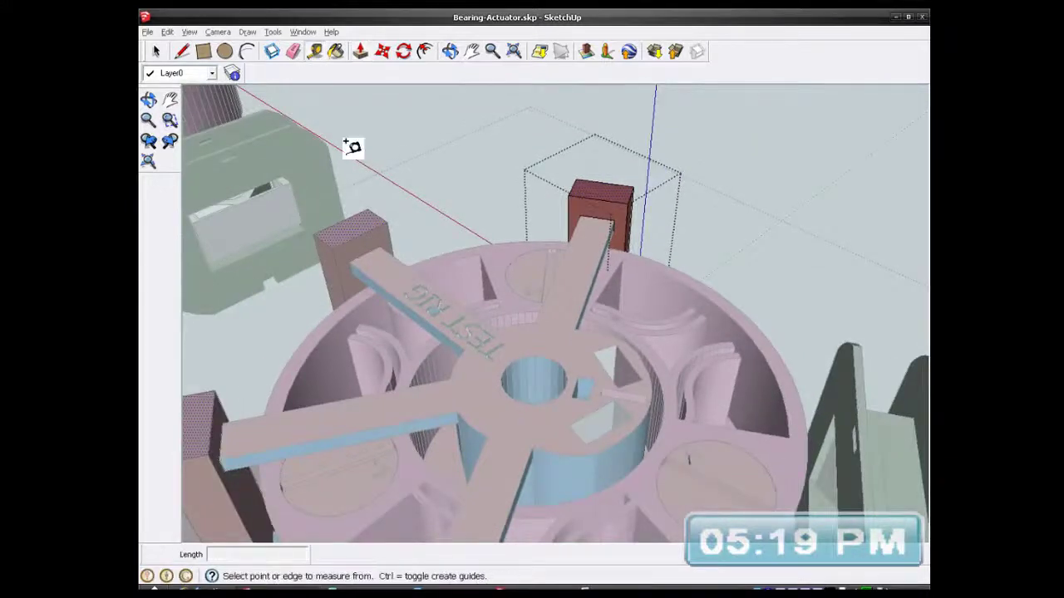
pyautogui.scroll(6, 365, 253)
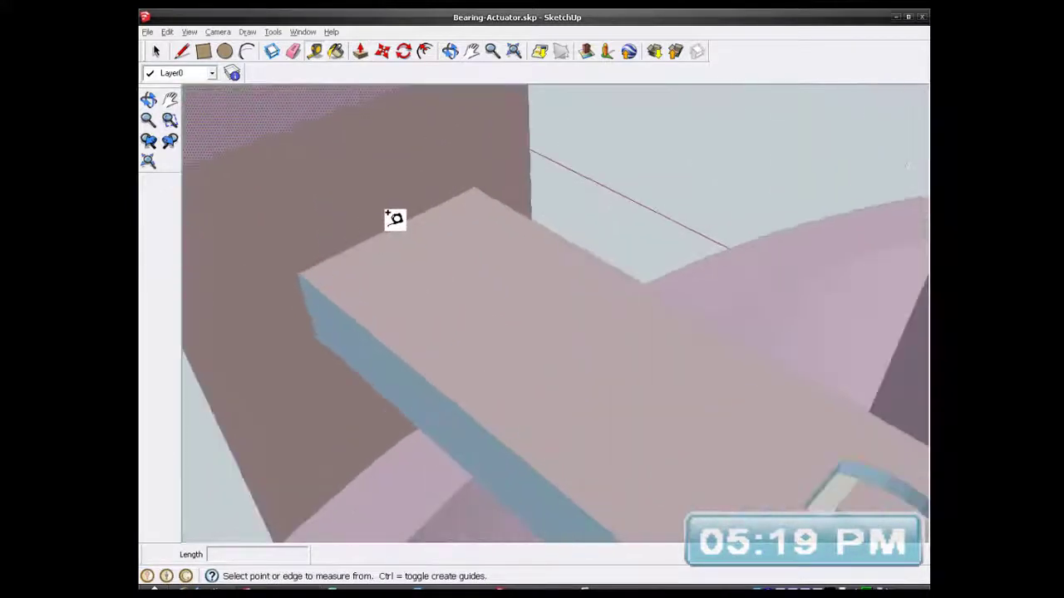
pyautogui.click(405, 217)
pyautogui.scroll(-3, 404, 218)
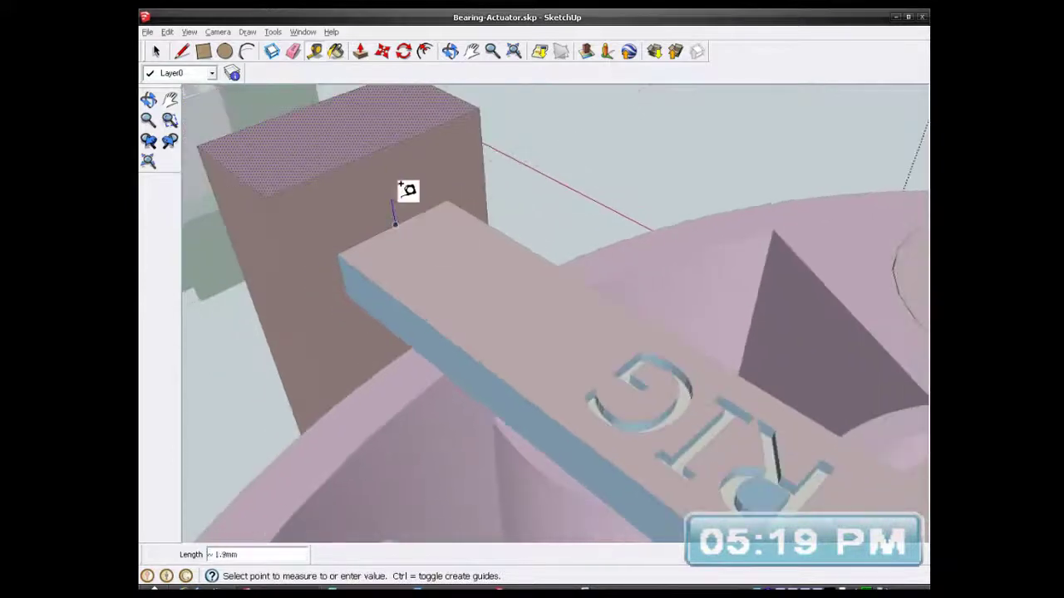
pyautogui.click(385, 145)
pyautogui.scroll(-5, 394, 202)
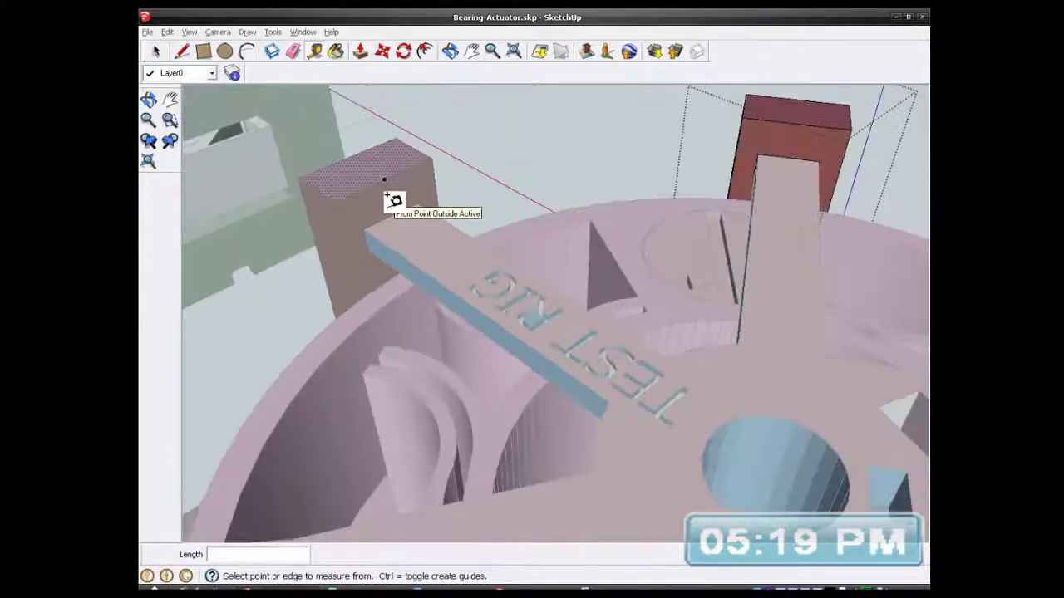
# - Finish editing the post component, check the raised posts around the drum, and leave the assembly group
pyautogui.click(155, 50)
pyautogui.scroll(-3, 394, 227)
pyautogui.scroll(-2, 394, 227)
pyautogui.moveTo(471, 278); pyautogui.dragTo(475, 335, button='middle')
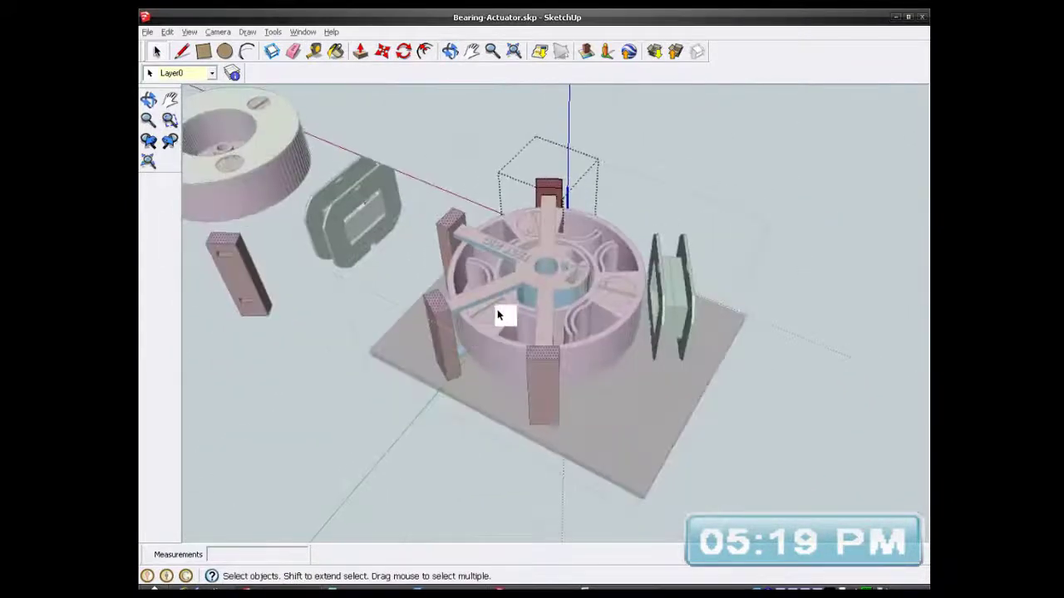
pyautogui.click(794, 161)
pyautogui.moveTo(534, 296); pyautogui.dragTo(646, 330, button='middle')
pyautogui.scroll(4, 509, 223)
pyautogui.scroll(3, 509, 223)
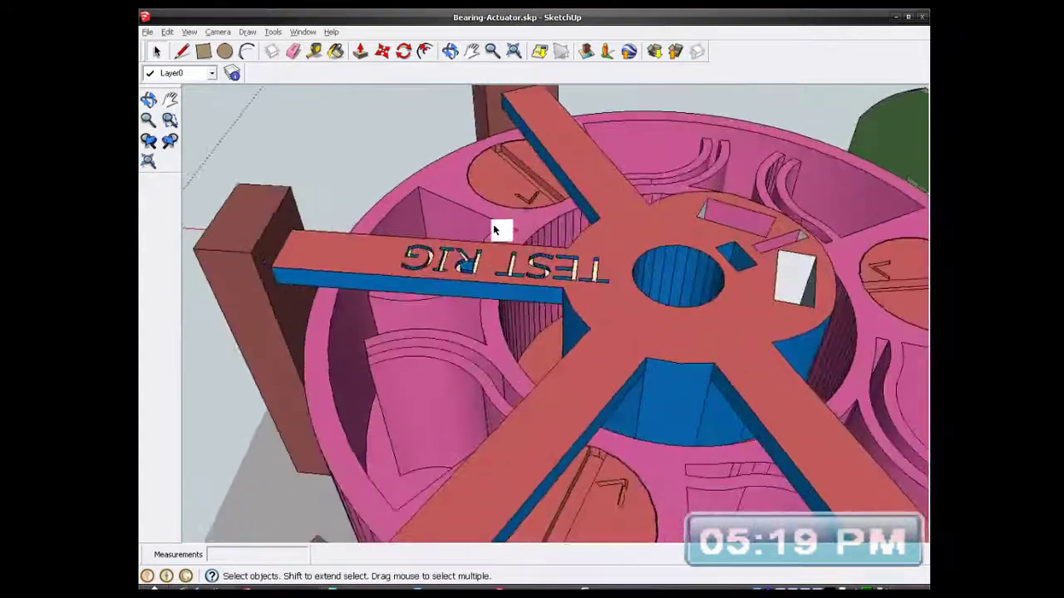
pyautogui.moveTo(435, 292); pyautogui.dragTo(603, 327, button='middle')
pyautogui.scroll(2, 435, 219)
pyautogui.scroll(-5, 429, 218)
pyautogui.scroll(-6, 618, 363)
pyautogui.scroll(-1, 615, 366)
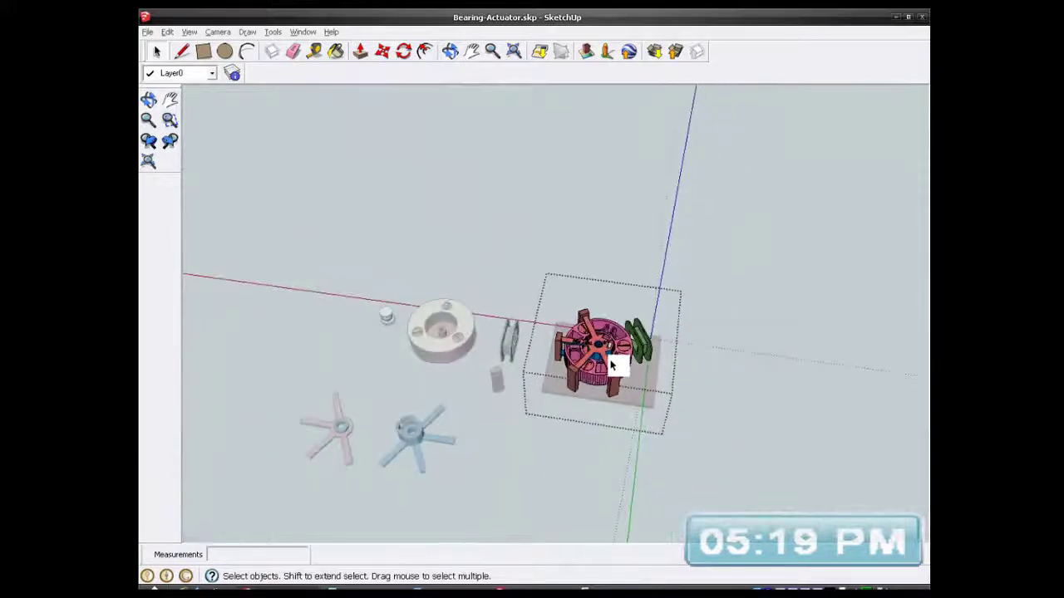
pyautogui.click(471, 225)
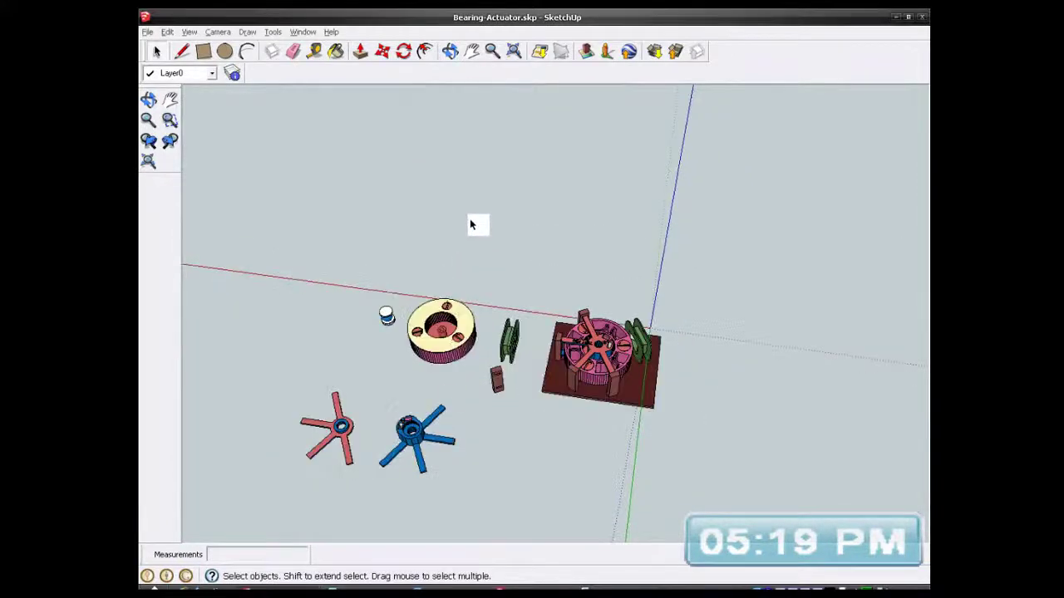
# - Examine the TEST RIG lettering engraved on the spoke of the separate five-spoke hub part
pyautogui.scroll(5, 409, 441)
pyautogui.moveTo(411, 443); pyautogui.dragTo(473, 261, button='middle')
pyautogui.scroll(-3, 473, 261)
pyautogui.scroll(1, 451, 221)
pyautogui.moveTo(452, 220); pyautogui.dragTo(570, 458, button='middle')
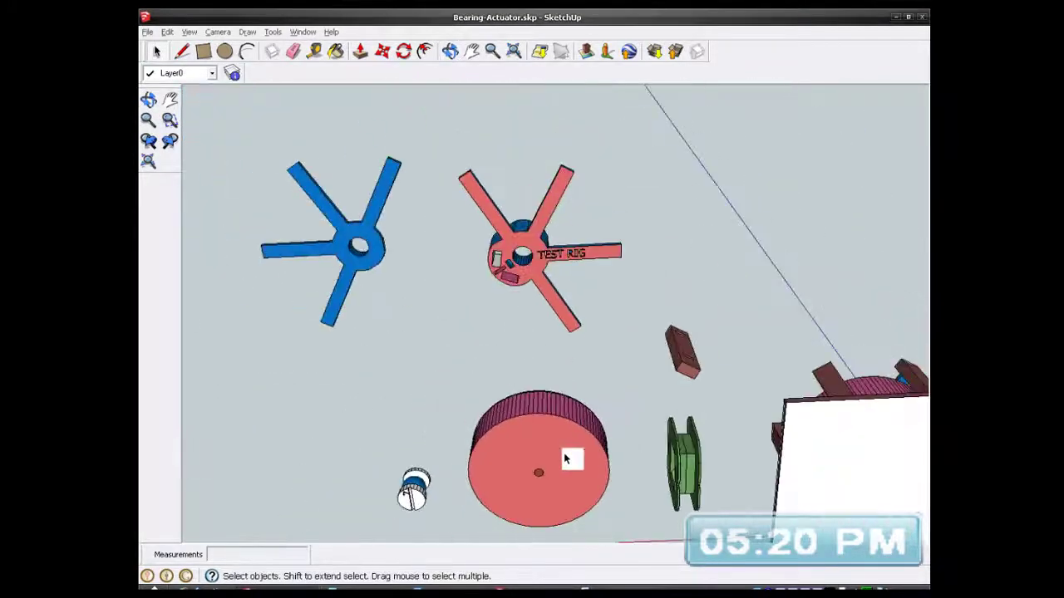
pyautogui.scroll(3, 556, 288)
pyautogui.moveTo(556, 287); pyautogui.dragTo(544, 320, button='middle')
pyautogui.scroll(6, 668, 225)
pyautogui.scroll(3, 537, 211)
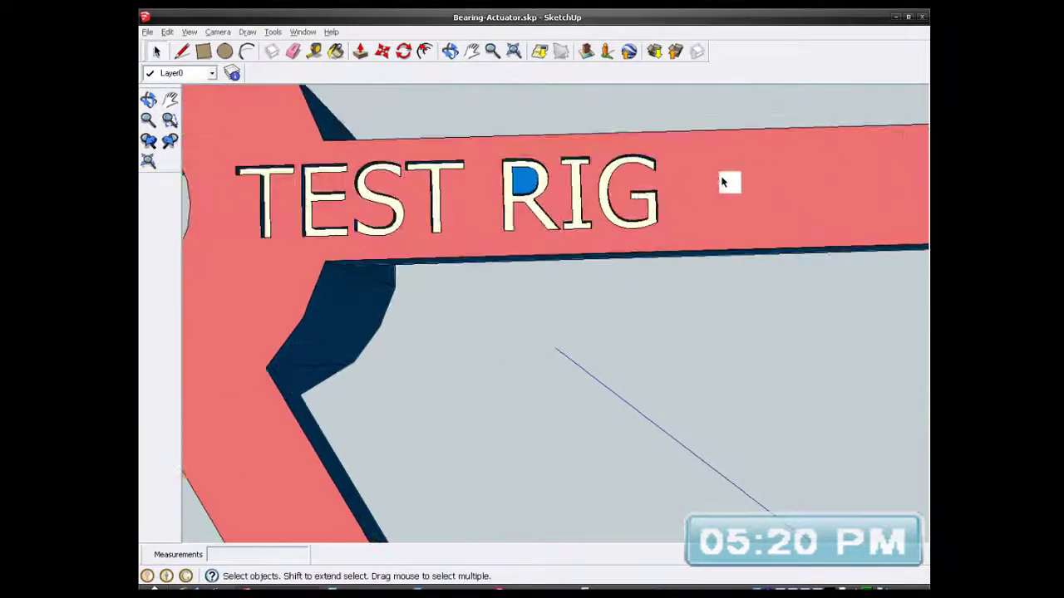
pyautogui.scroll(-2, 680, 176)
pyautogui.scroll(2, 540, 173)
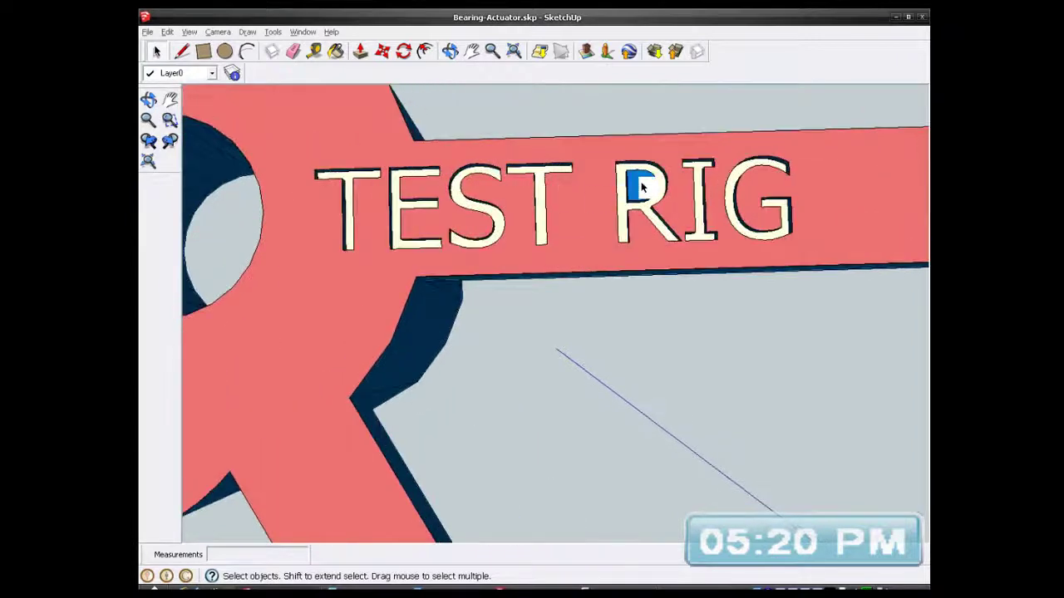
pyautogui.scroll(-1, 644, 189)
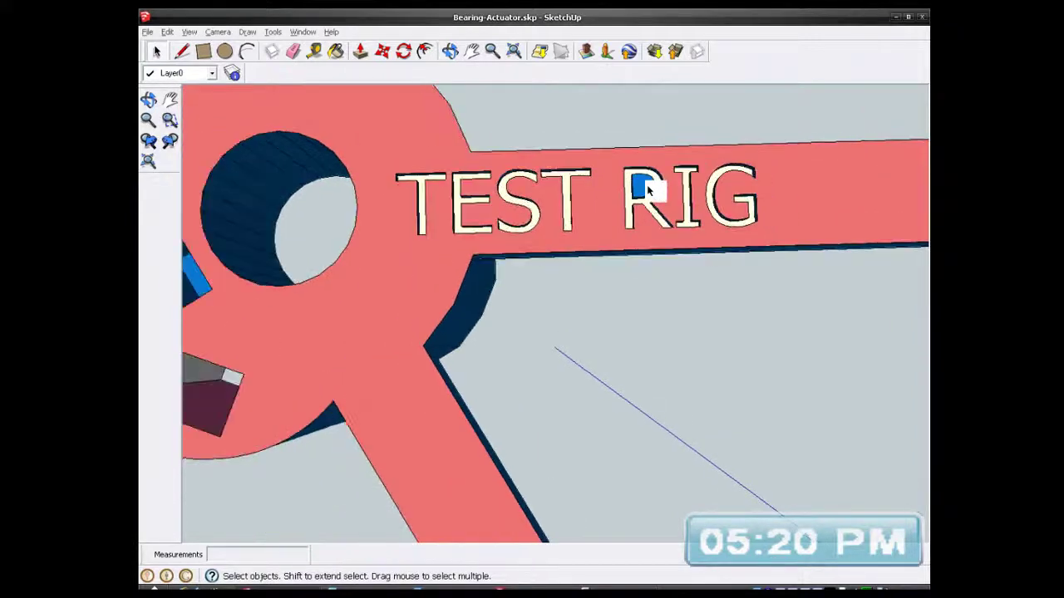
pyautogui.scroll(1, 550, 205)
pyautogui.scroll(-1, 548, 204)
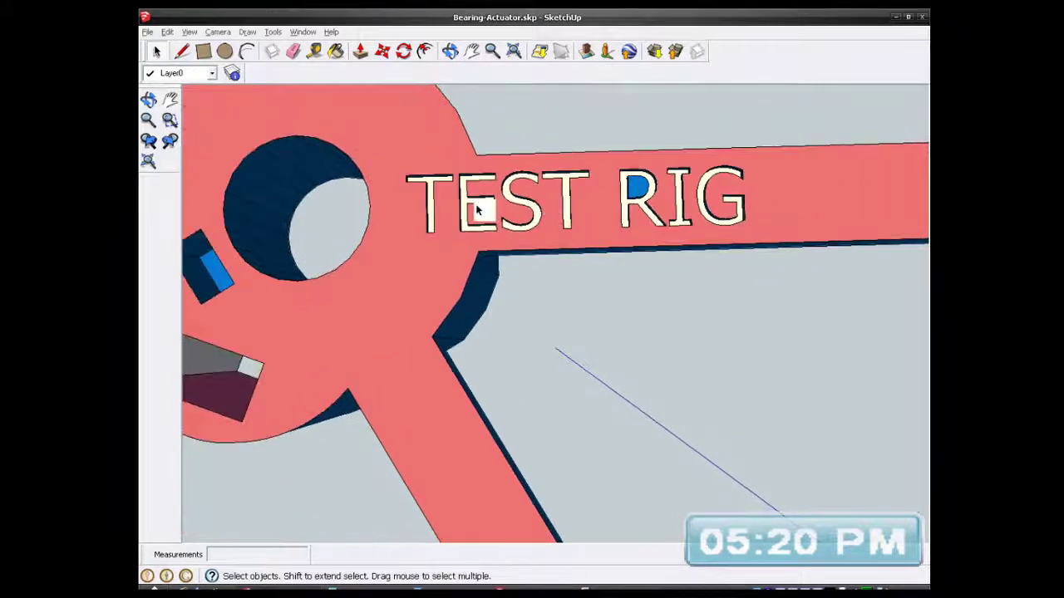
pyautogui.scroll(2, 470, 199)
pyautogui.scroll(-1, 634, 204)
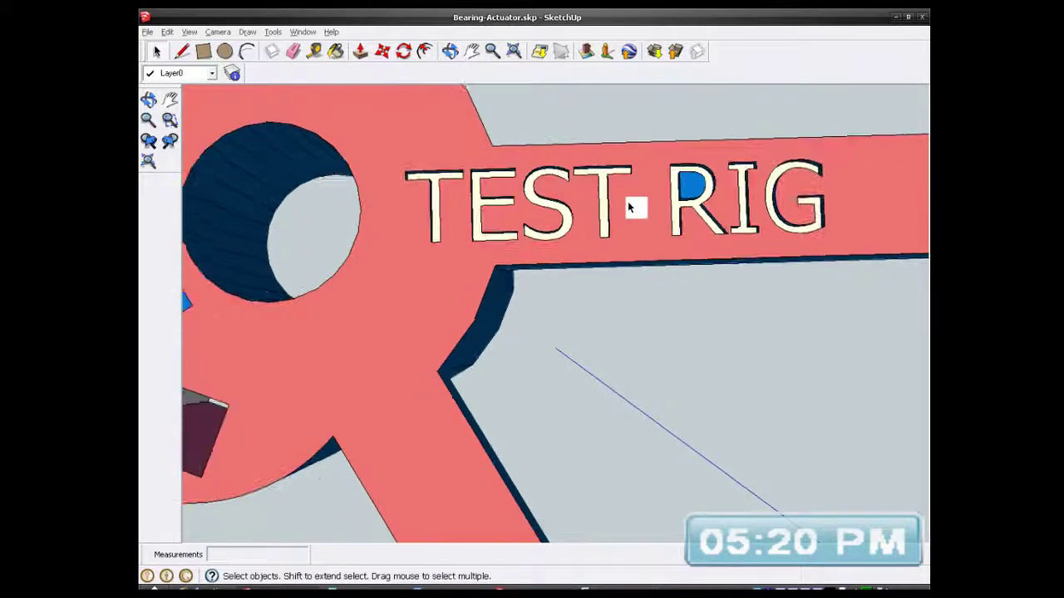
pyautogui.scroll(-1, 523, 190)
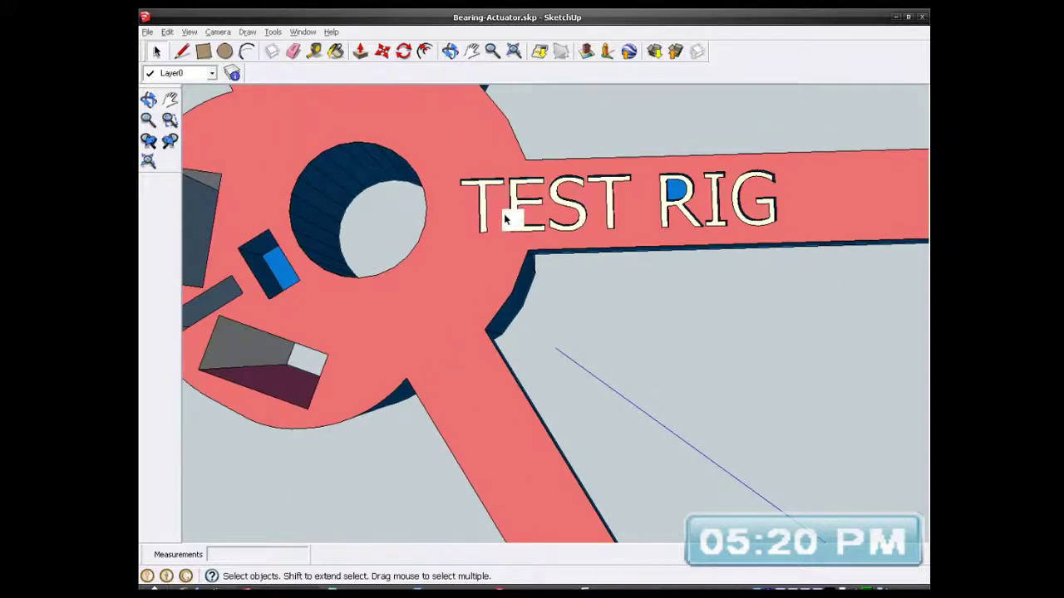
# - Open the separate TEST RIG hub component for editing and select its lettered face
pyautogui.click(471, 216)
pyautogui.rightClick(471, 215)
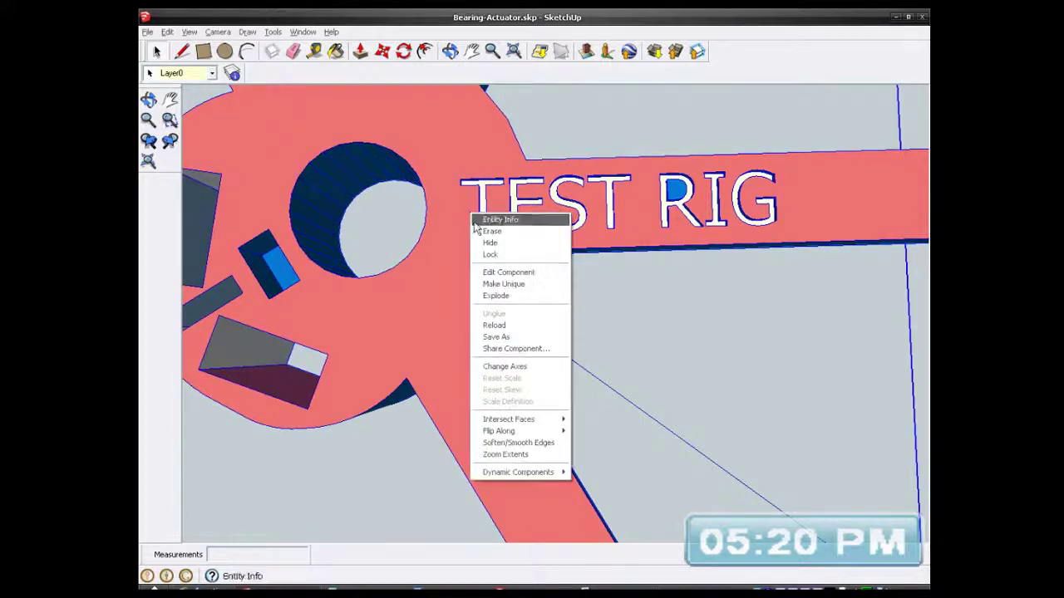
pyautogui.click(496, 279)
pyautogui.moveTo(527, 219); pyautogui.dragTo(419, 319, button='middle')
pyautogui.moveTo(373, 392); pyautogui.dragTo(667, 401, button='middle')
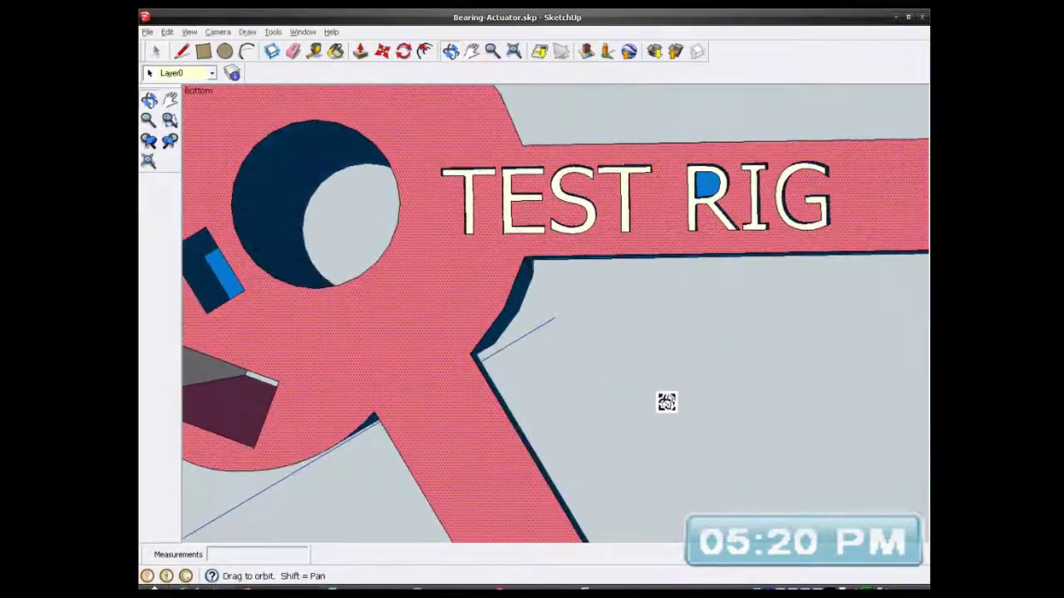
# - Turn on X-ray display to examine the engraved letters within the hub and spoke, and turn it off again
pyautogui.press('x')
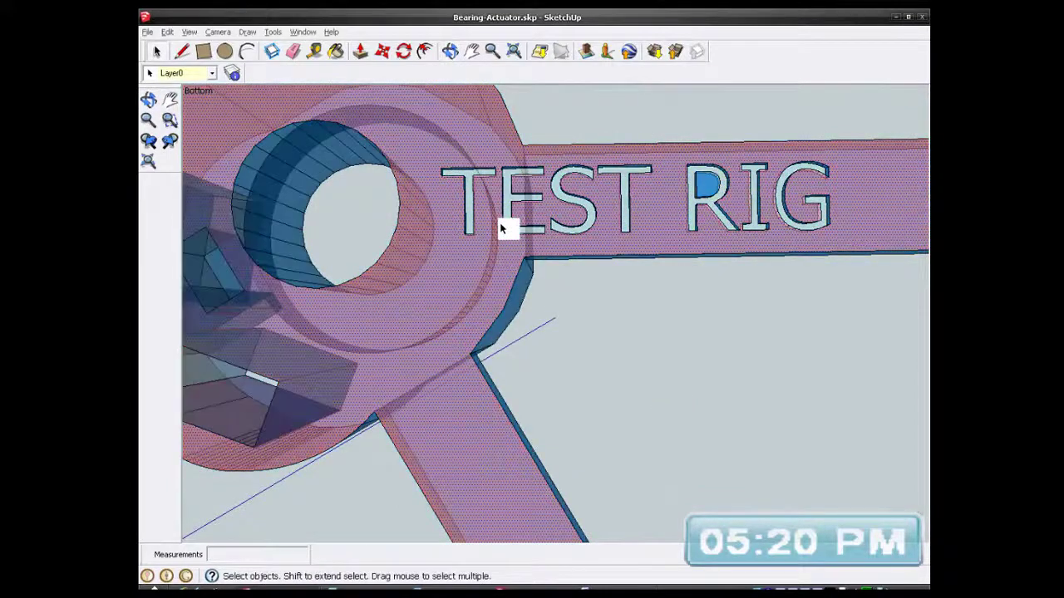
pyautogui.moveTo(590, 209); pyautogui.dragTo(496, 427, button='middle')
pyautogui.keyDown('shift'); pyautogui.moveTo(484, 340); pyautogui.dragTo(399, 427, button='middle'); pyautogui.keyUp('shift')
pyautogui.scroll(5, 507, 366)
pyautogui.moveTo(536, 364); pyautogui.dragTo(334, 418, button='middle')
pyautogui.scroll(-3, 428, 332)
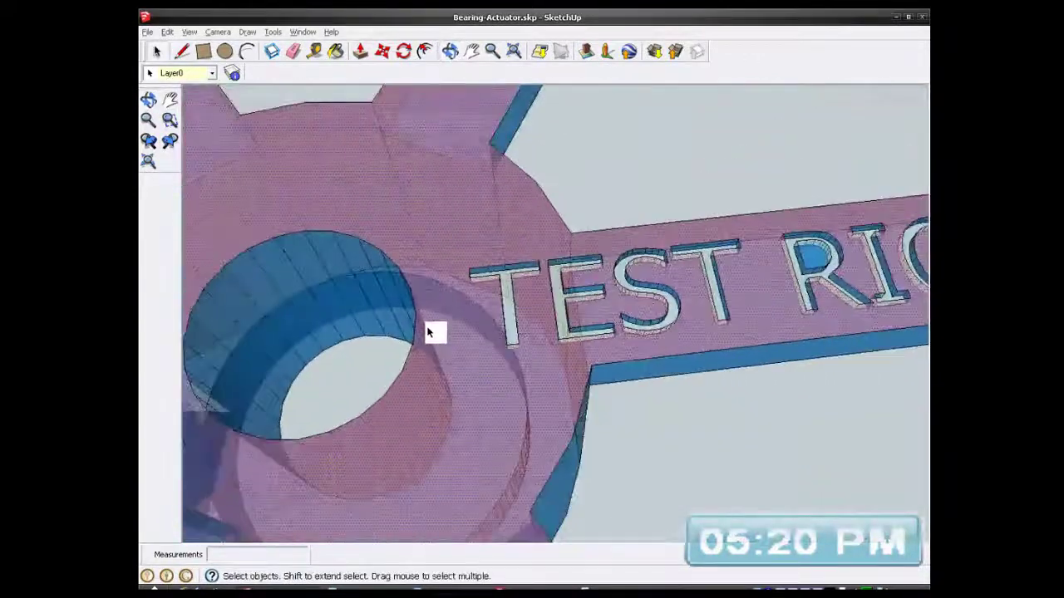
pyautogui.scroll(-2, 428, 332)
pyautogui.moveTo(479, 364); pyautogui.dragTo(443, 430, button='middle')
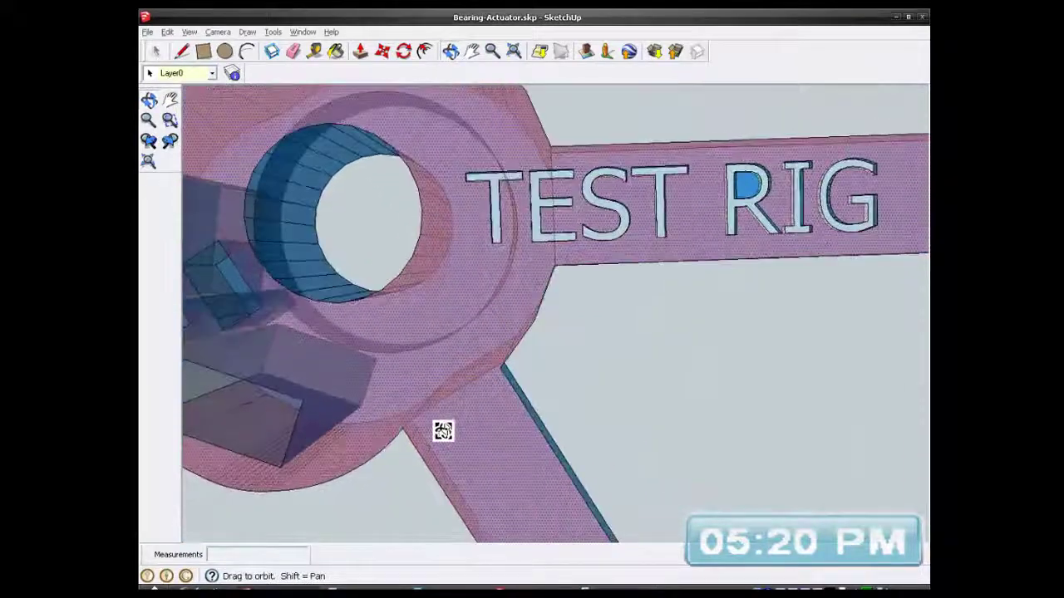
pyautogui.moveTo(591, 274); pyautogui.dragTo(470, 247, button='middle')
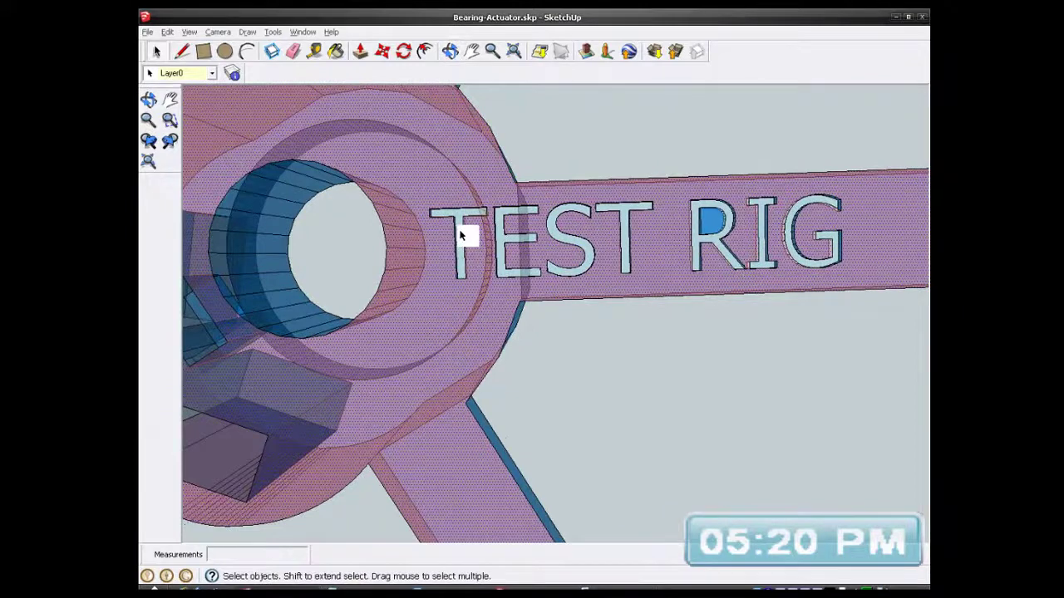
pyautogui.hotkey('alt', 'x')
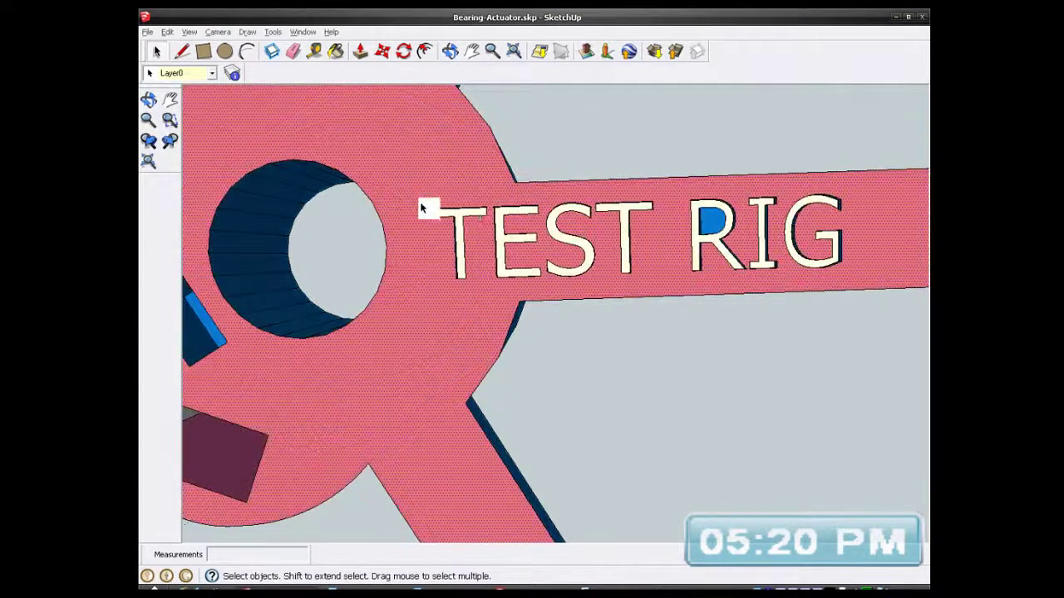
# - Select all the geometry of the engraved TEST RIG lettering, leaving out the surrounding spoke face
pyautogui.click(565, 231)
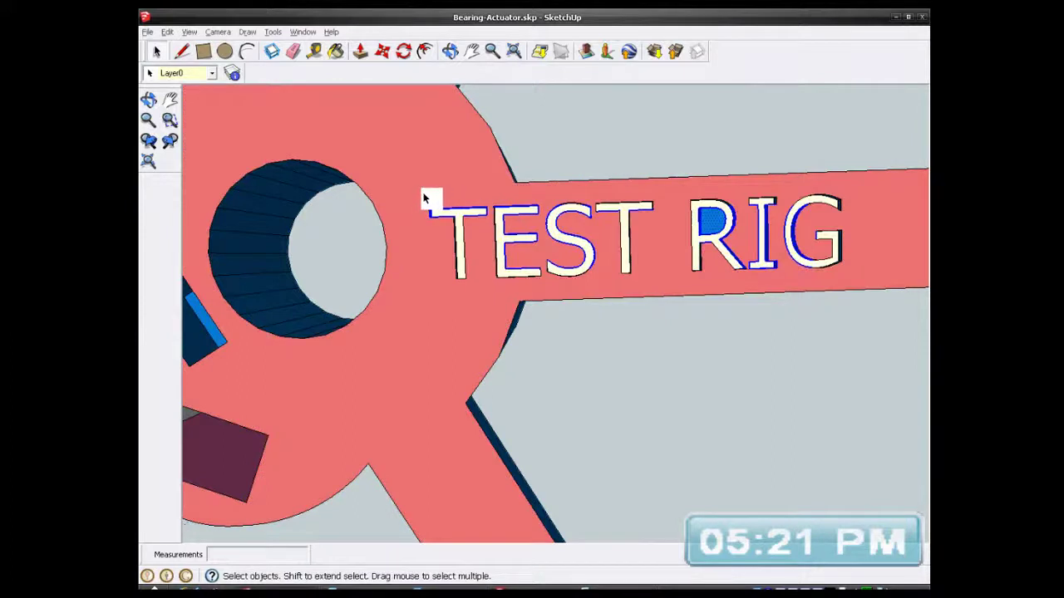
pyautogui.moveTo(443, 229); pyautogui.dragTo(854, 283)
pyautogui.moveTo(810, 297); pyautogui.dragTo(818, 301, button='middle')
pyautogui.moveTo(287, 350); pyautogui.dragTo(304, 362, button='middle')
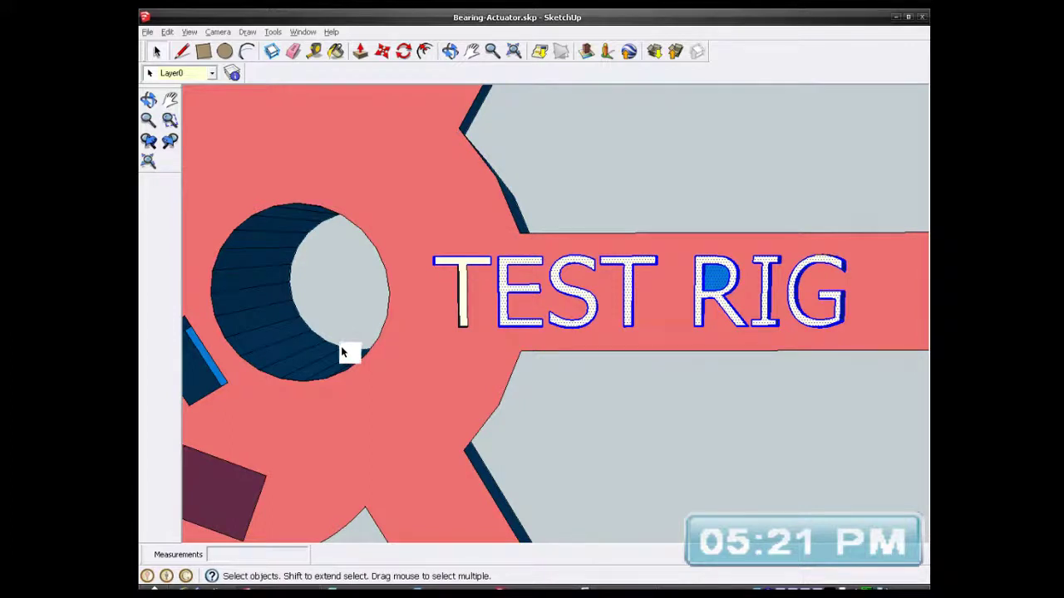
pyautogui.moveTo(425, 248); pyautogui.dragTo(852, 344)
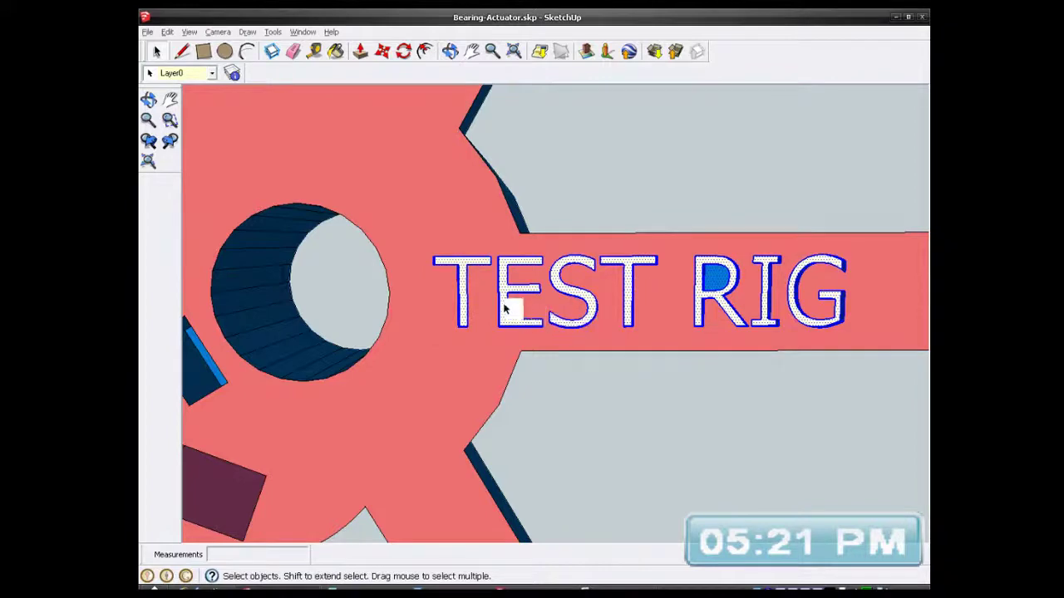
# - Change the model's face style to Monochrome
pyautogui.moveTo(487, 348); pyautogui.dragTo(700, 153, button='middle')
pyautogui.moveTo(566, 397); pyautogui.dragTo(525, 354, button='middle')
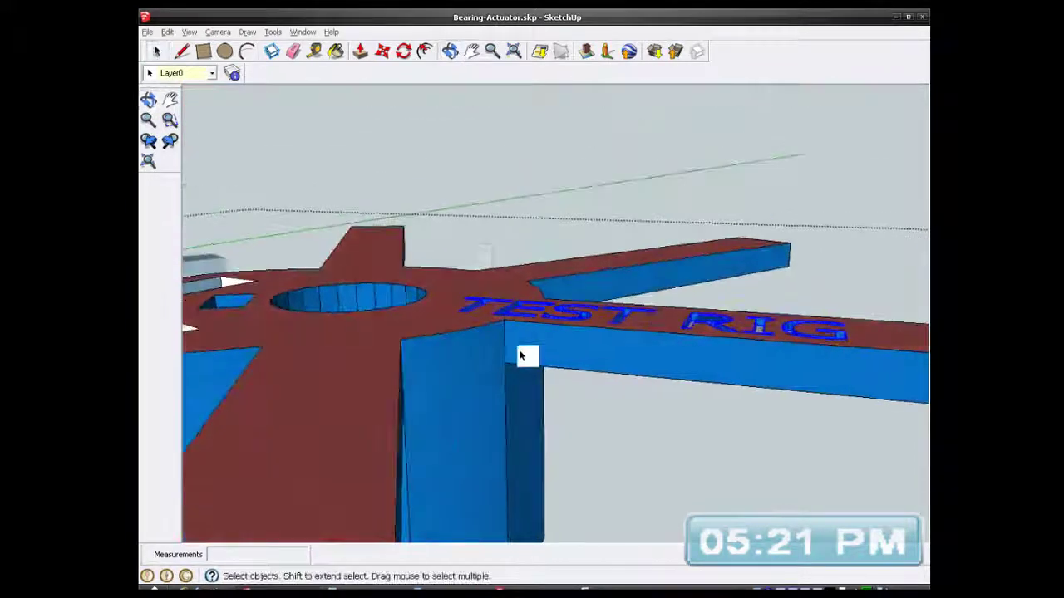
pyautogui.click(189, 33)
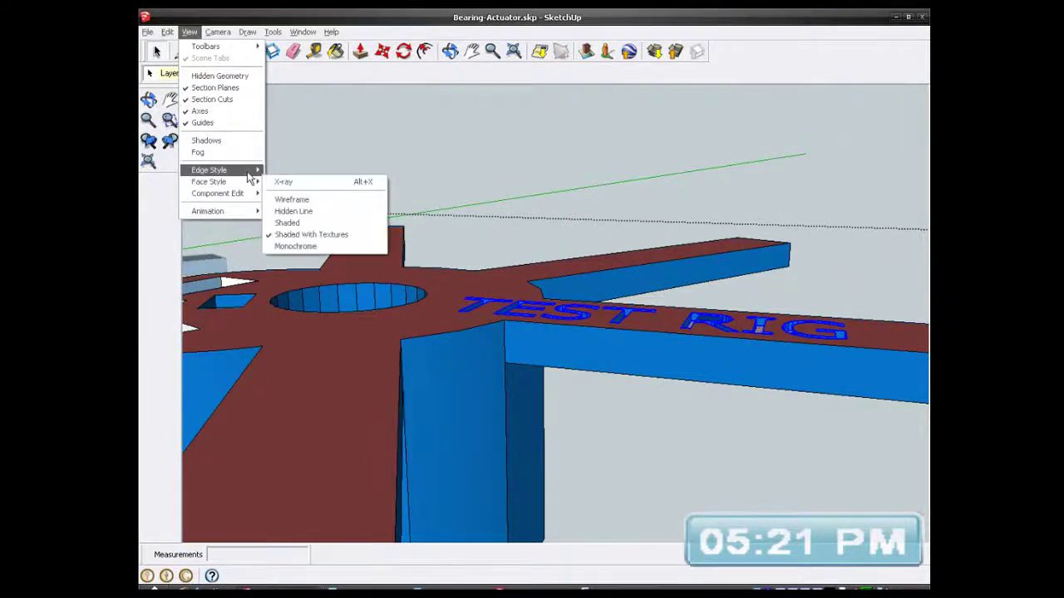
pyautogui.moveTo(249, 182)
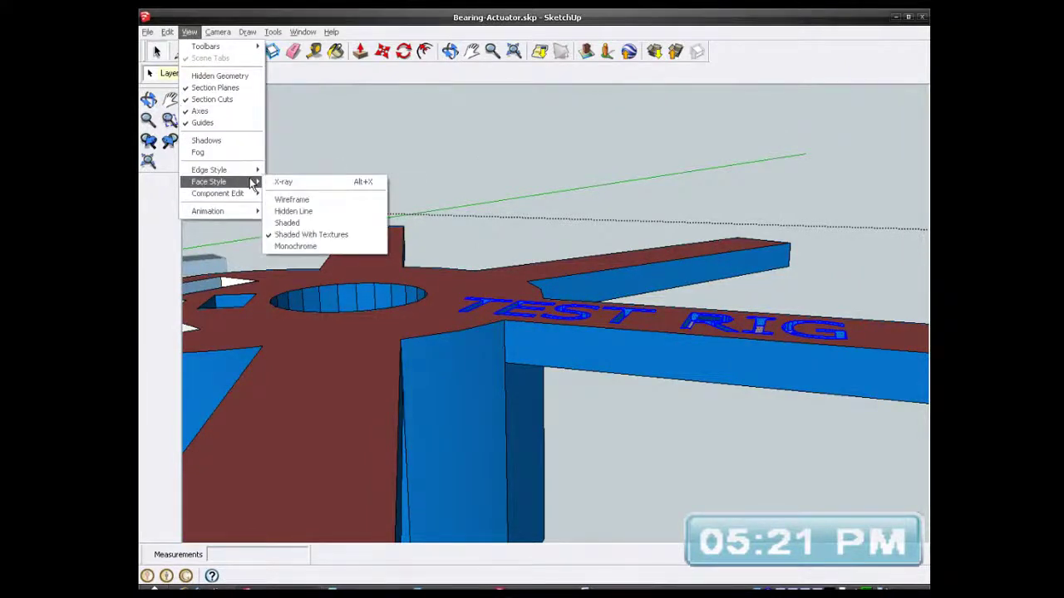
pyautogui.click(293, 246)
# - Cut the selected TEST RIG lettering geometry out of the hub's spoke
pyautogui.moveTo(465, 353); pyautogui.dragTo(363, 207, button='middle')
pyautogui.moveTo(574, 393); pyautogui.dragTo(782, 371, button='middle')
pyautogui.scroll(2, 581, 295)
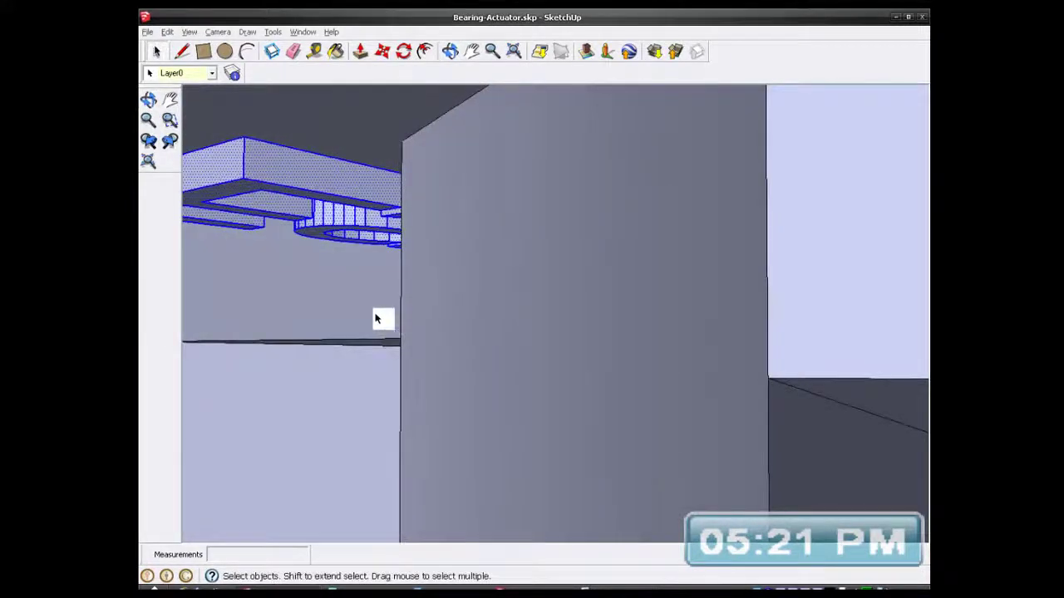
pyautogui.moveTo(379, 302); pyautogui.dragTo(501, 214, button='middle')
pyautogui.scroll(-5, 592, 265)
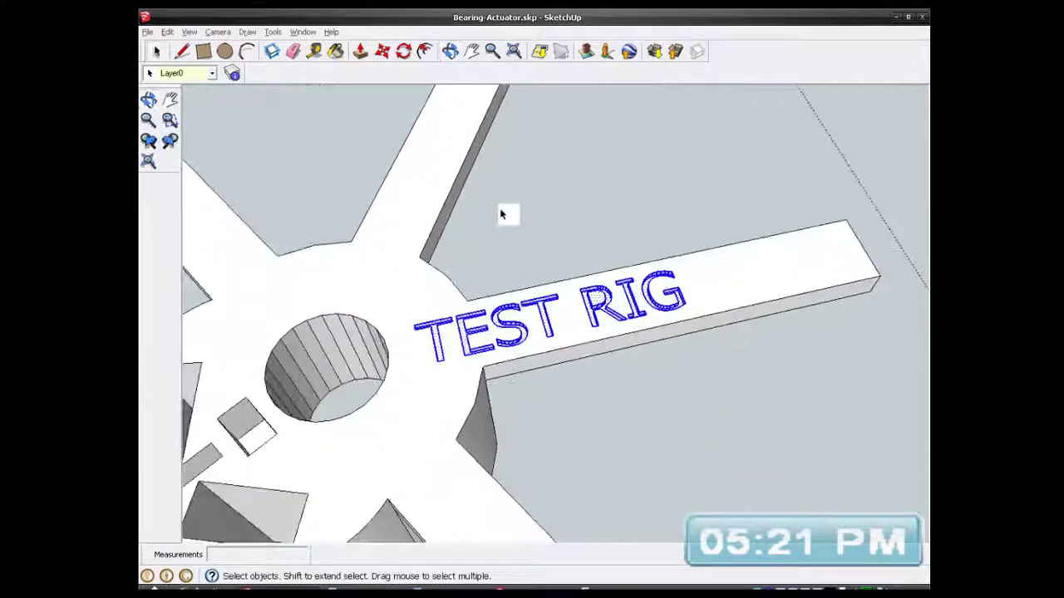
pyautogui.click(169, 33)
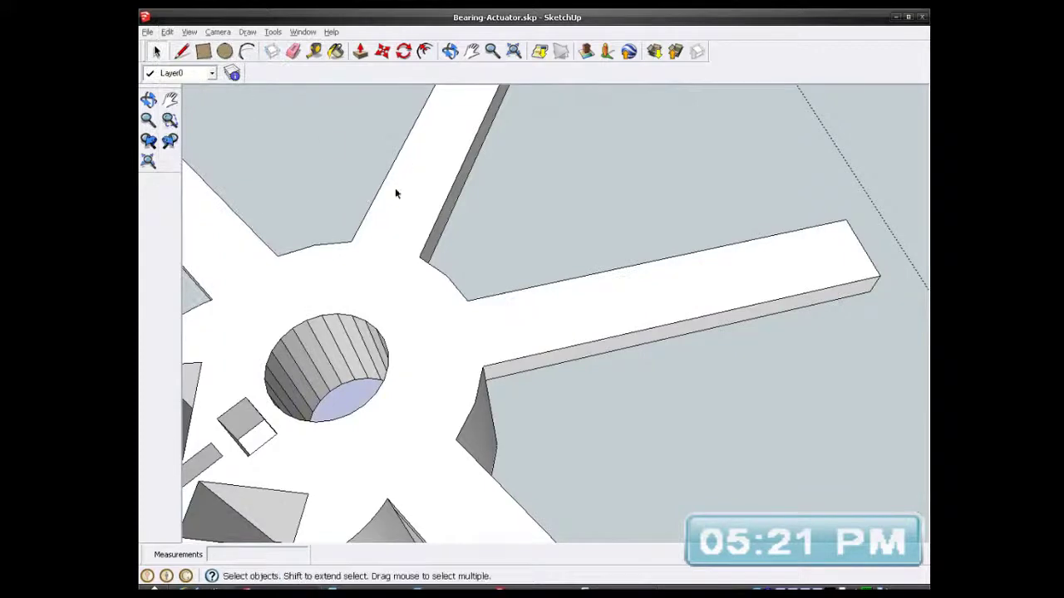
# - Examine the spoke without its lettering and the bearing recess on the hub's underside
pyautogui.moveTo(456, 326); pyautogui.dragTo(308, 513, button='middle')
pyautogui.scroll(3, 361, 304)
pyautogui.moveTo(363, 302); pyautogui.dragTo(457, 333, button='middle')
pyautogui.scroll(-4, 466, 309)
pyautogui.scroll(-2, 452, 374)
pyautogui.moveTo(447, 441); pyautogui.dragTo(449, 117, button='middle')
pyautogui.scroll(3, 459, 251)
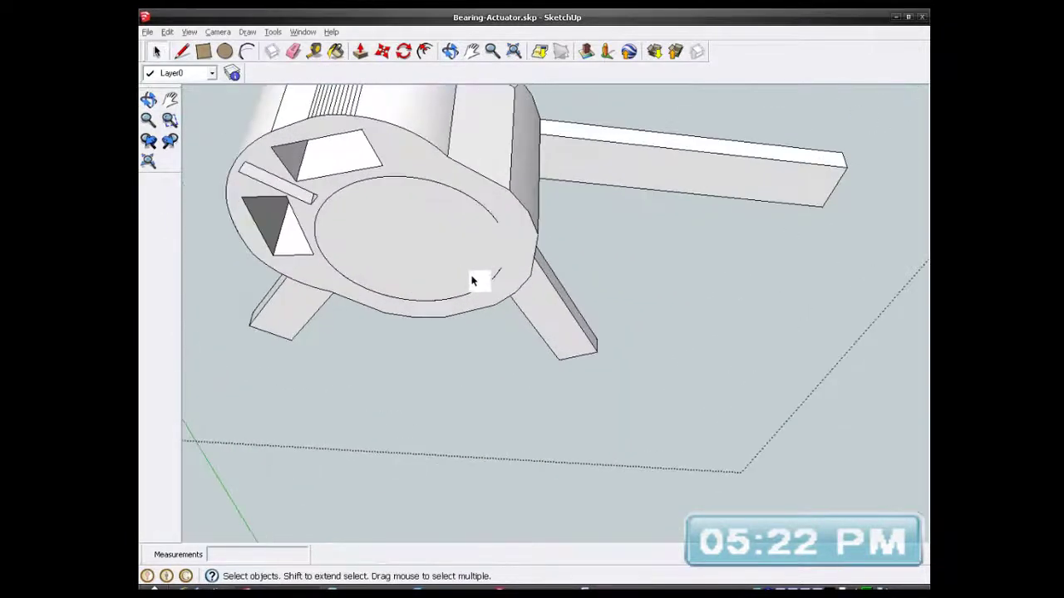
pyautogui.scroll(-1, 471, 281)
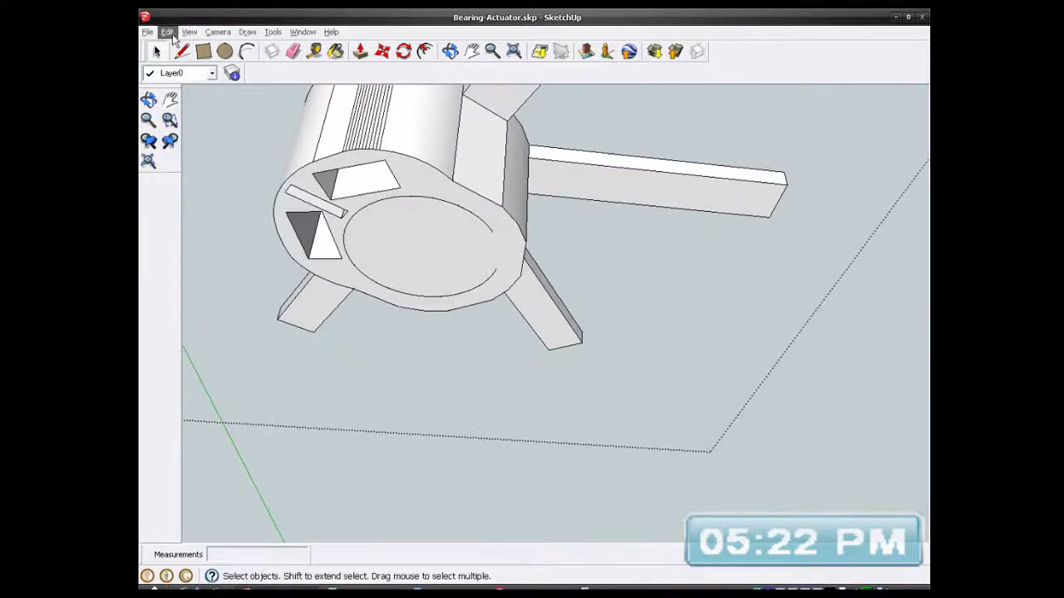
# - Undo the last cut and inspect the bearing recess on the hub's underside
pyautogui.click(168, 32)
pyautogui.click(180, 46)
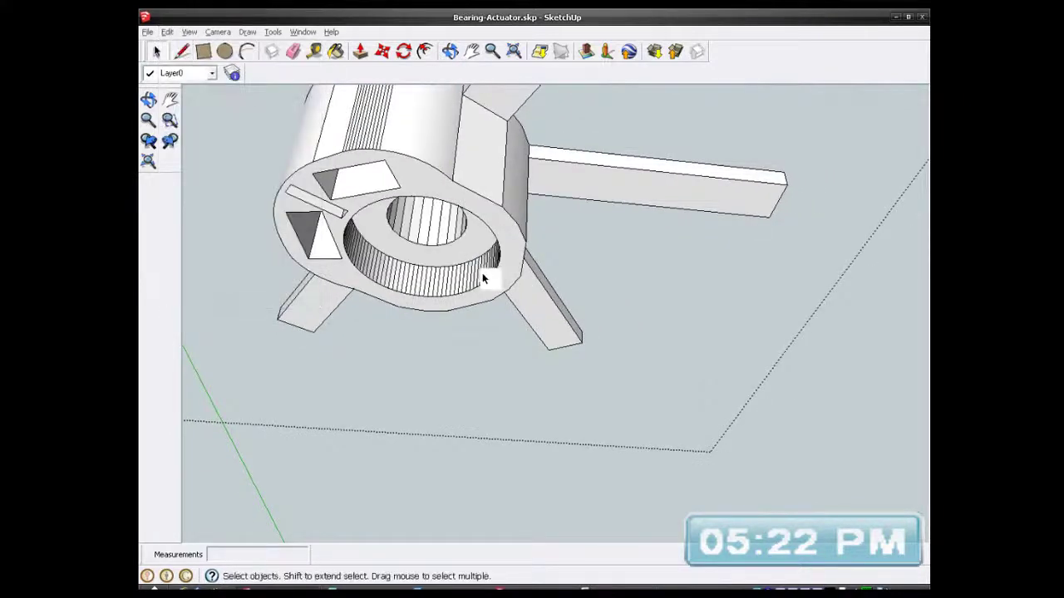
pyautogui.scroll(2, 513, 264)
pyautogui.moveTo(513, 264); pyautogui.dragTo(606, 278, button='middle')
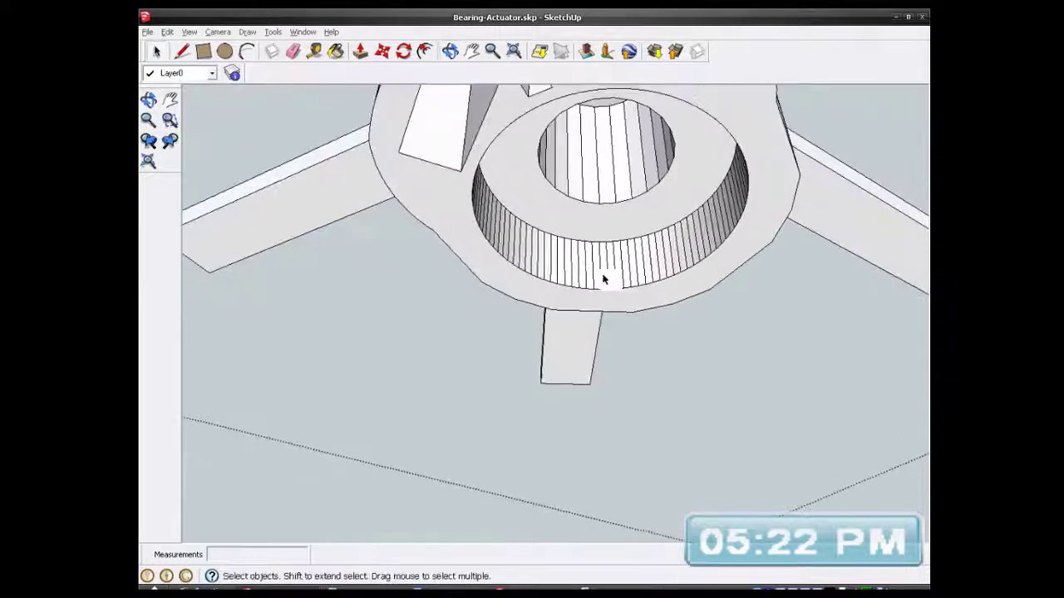
pyautogui.scroll(1, 675, 284)
pyautogui.scroll(2, 675, 283)
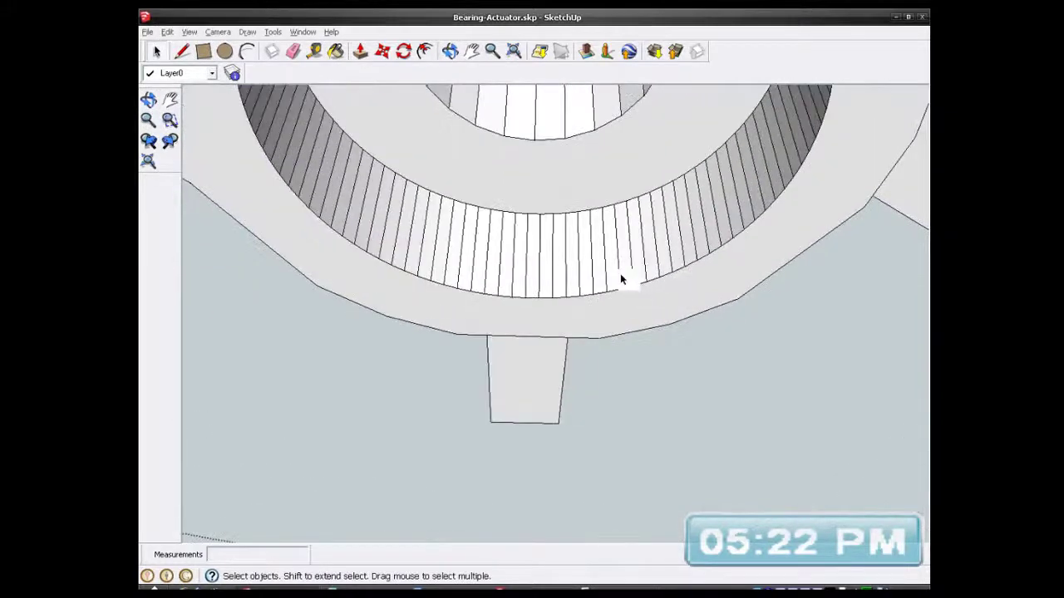
# - Select all the engraved TEST RIG lettering on the spoke again with a selection window
pyautogui.scroll(-3, 620, 279)
pyautogui.moveTo(634, 207); pyautogui.dragTo(519, 537, button='middle')
pyautogui.scroll(-3, 556, 348)
pyautogui.scroll(4, 554, 497)
pyautogui.moveTo(549, 491); pyautogui.dragTo(541, 408, button='middle')
pyautogui.scroll(-3, 551, 303)
pyautogui.scroll(5, 505, 499)
pyautogui.moveTo(505, 498); pyautogui.dragTo(459, 386, button='middle')
pyautogui.scroll(3, 438, 365)
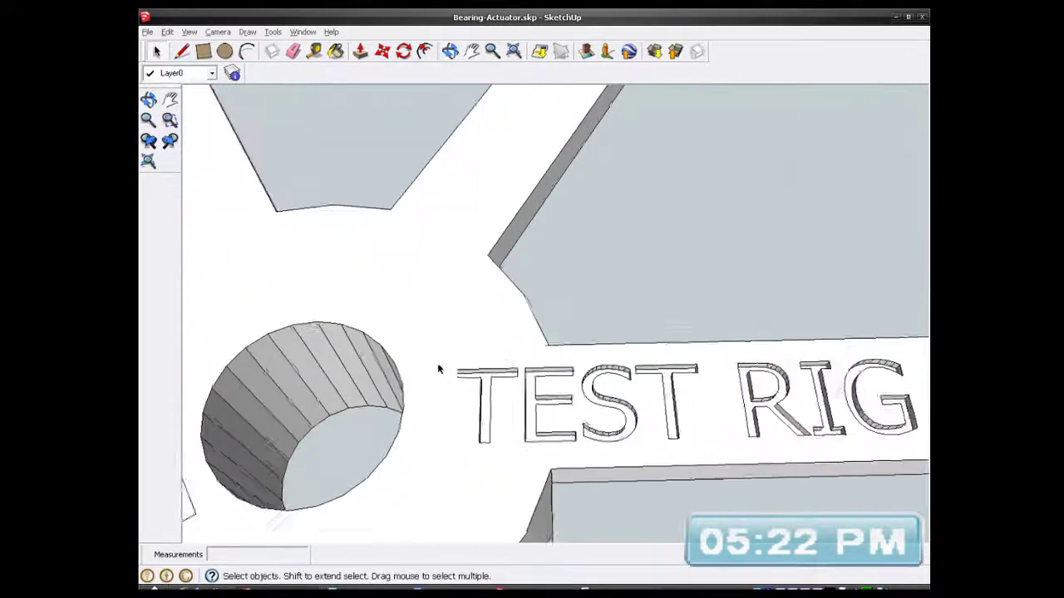
pyautogui.scroll(-2, 484, 219)
pyautogui.moveTo(492, 220); pyautogui.dragTo(482, 429, button='middle')
pyautogui.click(475, 314)
pyautogui.scroll(-3, 476, 228)
pyautogui.scroll(2, 489, 384)
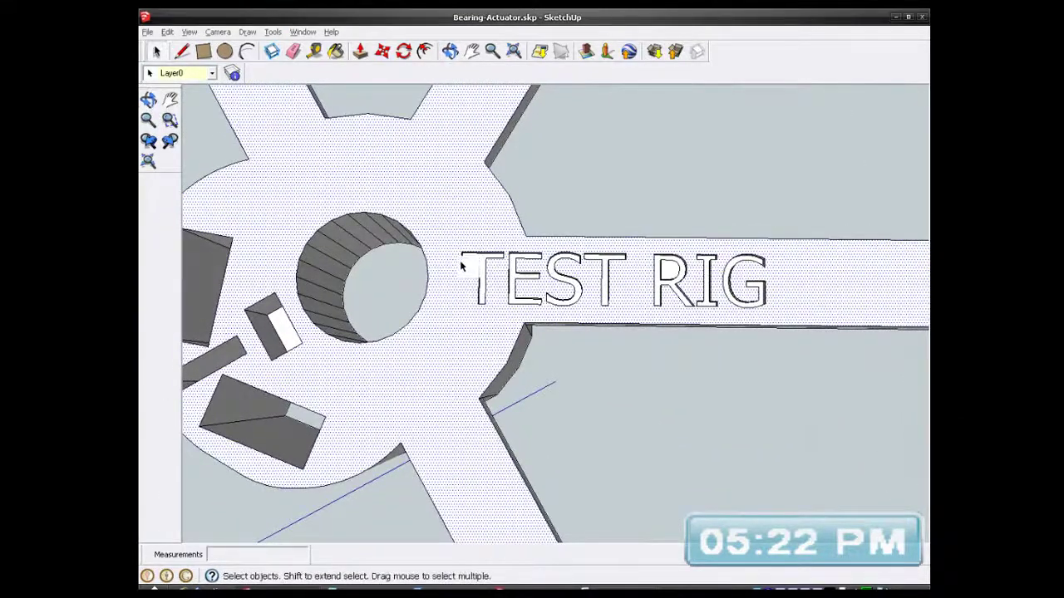
pyautogui.moveTo(731, 314); pyautogui.dragTo(771, 314)
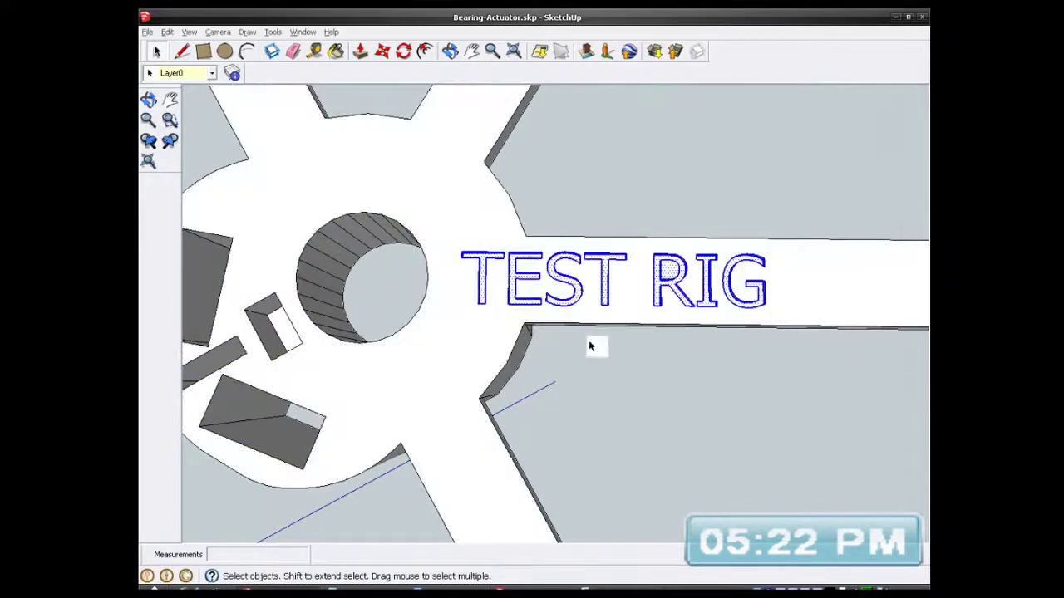
# - Remove the bearing recess geometry on the underside from the selection and cut the TEST RIG lettering from the spoke
pyautogui.moveTo(451, 386); pyautogui.dragTo(505, 174, button='middle')
pyautogui.scroll(-2, 485, 322)
pyautogui.scroll(3, 484, 153)
pyautogui.scroll(-2, 505, 385)
pyautogui.moveTo(513, 446); pyautogui.dragTo(607, 286, button='middle')
pyautogui.scroll(3, 527, 302)
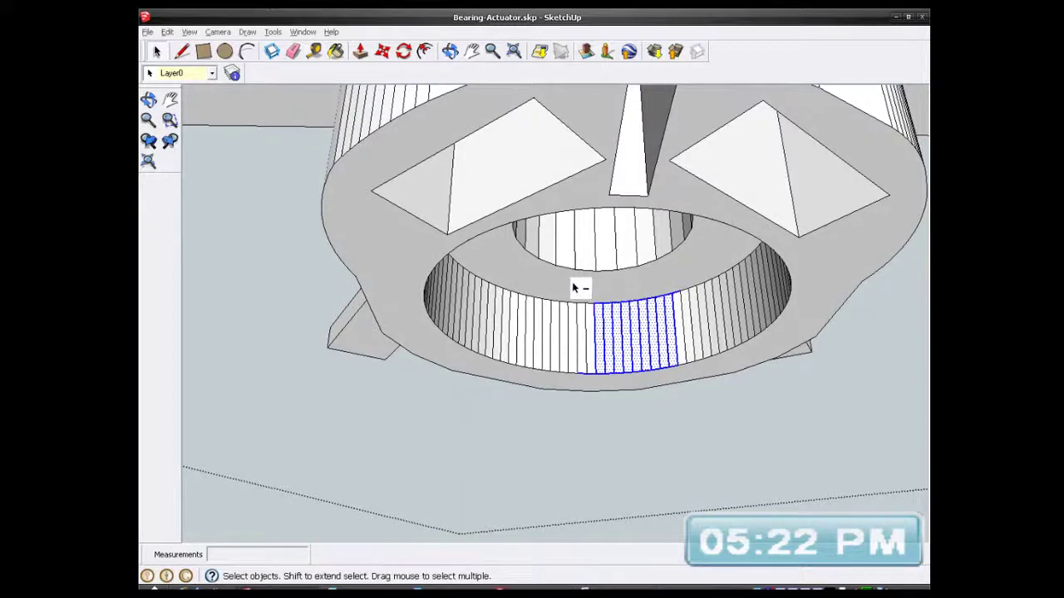
pyautogui.keyDown('ctrl'); pyautogui.keyDown('shift'); pyautogui.moveTo(703, 381); pyautogui.dragTo(709, 385); pyautogui.keyUp('shift'); pyautogui.keyUp('ctrl')
pyautogui.moveTo(688, 341); pyautogui.dragTo(648, 348, button='middle')
pyautogui.scroll(2, 746, 322)
pyautogui.click(168, 33)
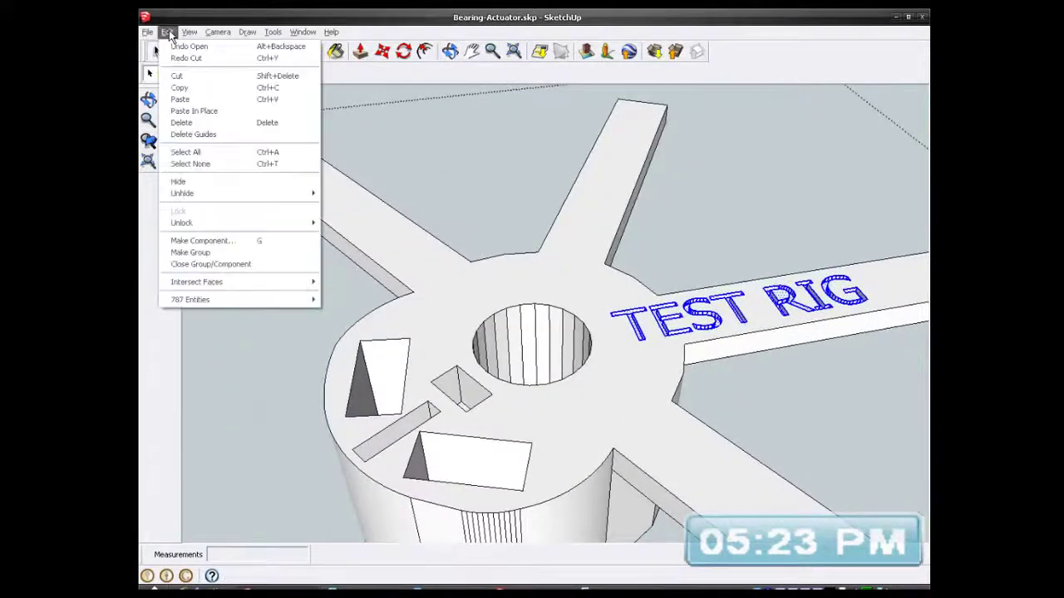
pyautogui.click(179, 76)
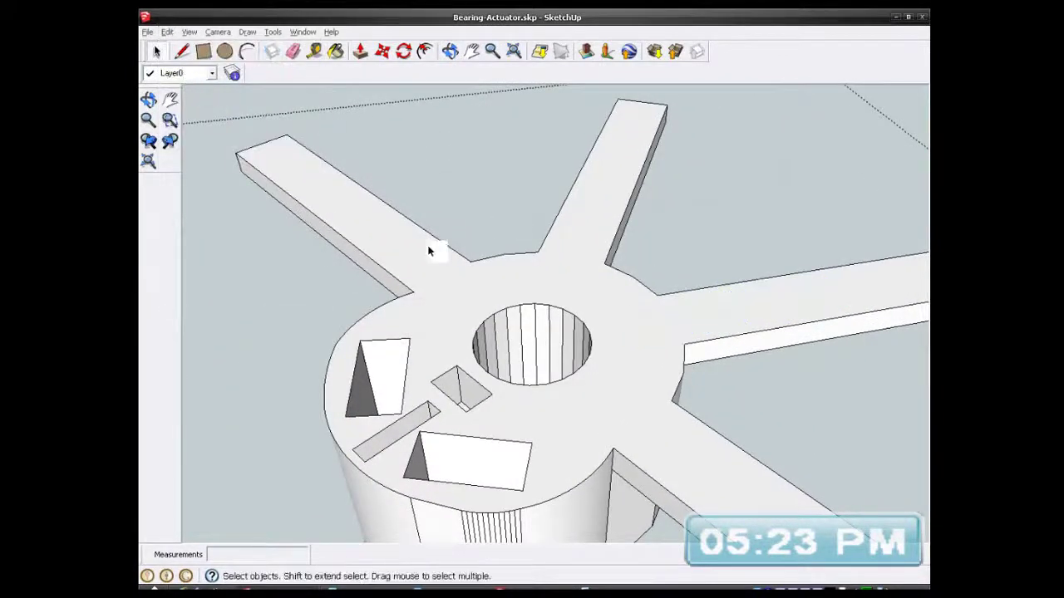
# - Examine the hub's underside, checking the bearing recess and the spoke that carried the lettering
pyautogui.moveTo(634, 433); pyautogui.dragTo(630, 171, button='middle')
pyautogui.moveTo(511, 241); pyautogui.dragTo(371, 240, button='middle')
pyautogui.scroll(-3, 542, 349)
pyautogui.scroll(-1, 537, 360)
pyautogui.scroll(-2, 581, 363)
pyautogui.scroll(5, 650, 351)
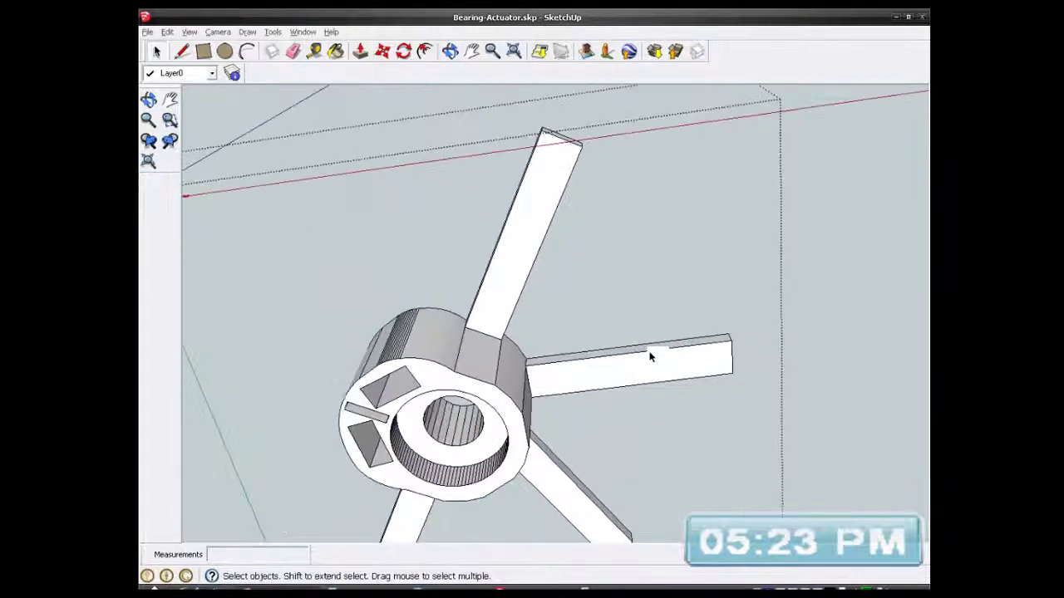
pyautogui.scroll(-1, 362, 353)
pyautogui.scroll(2, 554, 388)
pyautogui.moveTo(553, 387)
pyautogui.mouseDown(button='middle')
pyautogui.moveTo(540, 359)
pyautogui.moveTo(570, 300)
pyautogui.moveTo(540, 353)
pyautogui.moveTo(565, 294)
pyautogui.moveTo(469, 301)
pyautogui.mouseUp(button='middle')
pyautogui.scroll(-2, 540, 353)
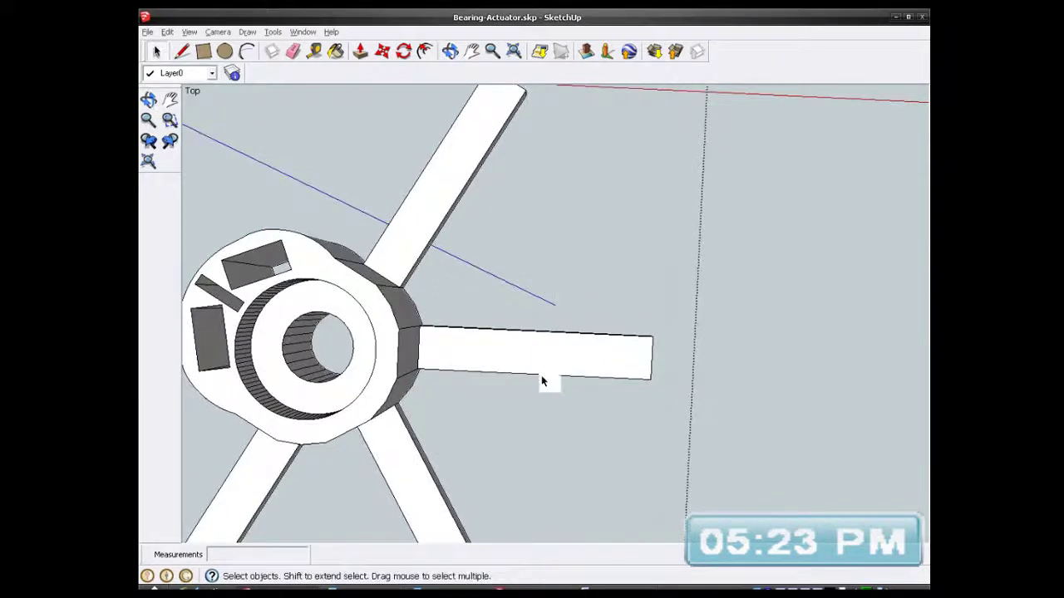
# - Paste the TEST RIG lettering onto the underside face of the spoke
pyautogui.scroll(2, 532, 366)
pyautogui.moveTo(553, 375)
pyautogui.mouseDown(button='middle')
pyautogui.moveTo(573, 318)
pyautogui.moveTo(593, 326)
pyautogui.mouseUp(button='middle')
pyautogui.click(487, 348)
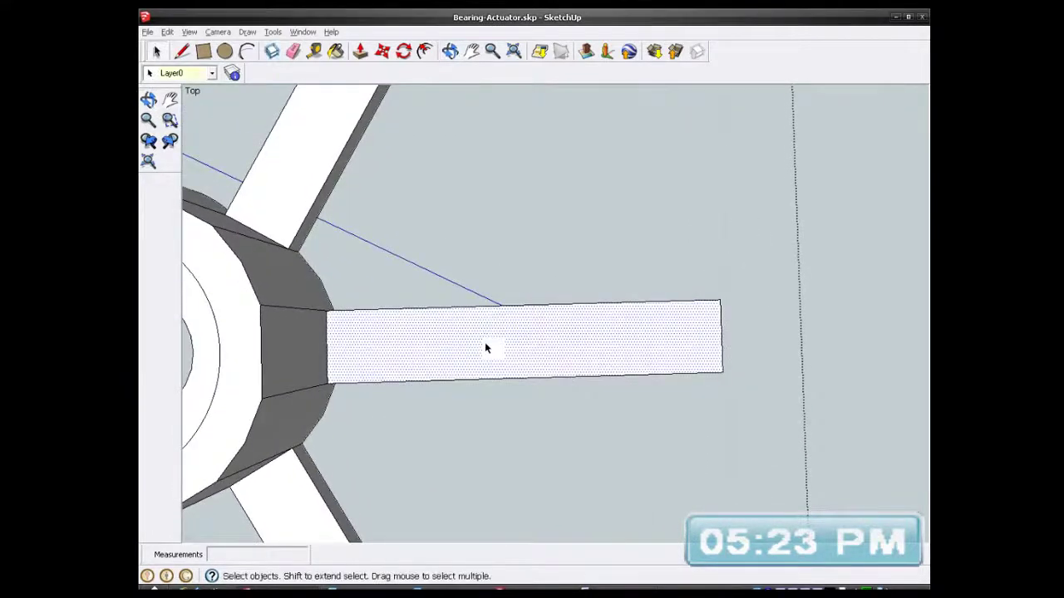
pyautogui.click(168, 34)
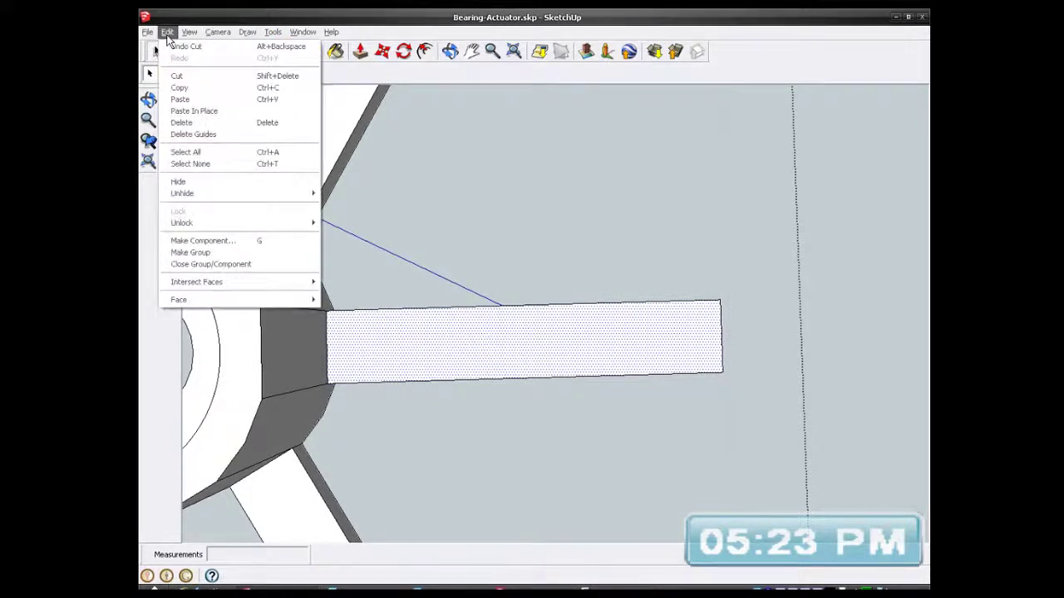
pyautogui.click(185, 99)
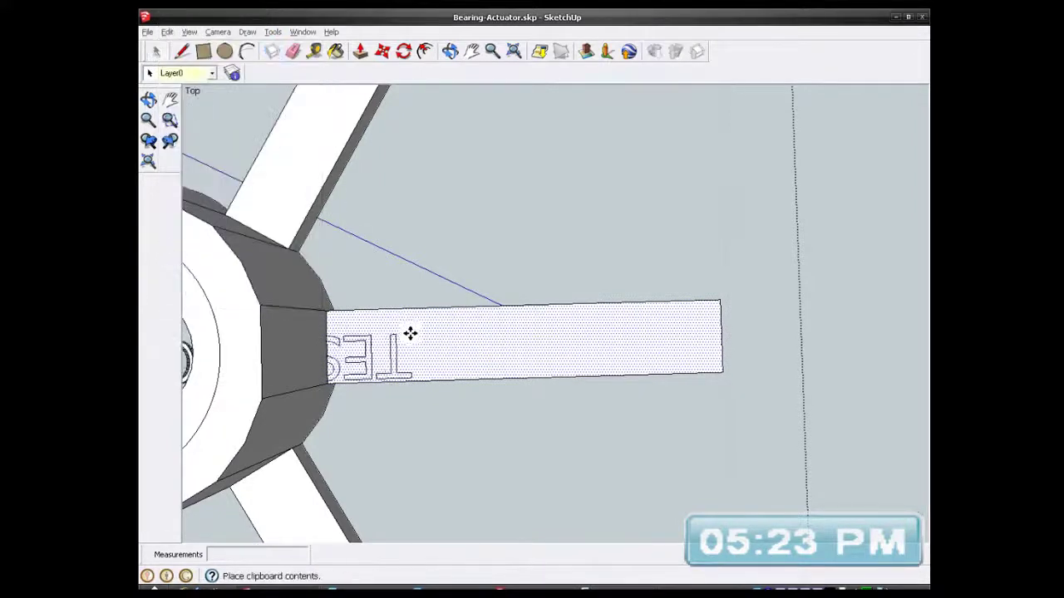
pyautogui.click(656, 315)
# - Try to intersect the pasted TEST RIG lettering with the model
pyautogui.scroll(4, 489, 346)
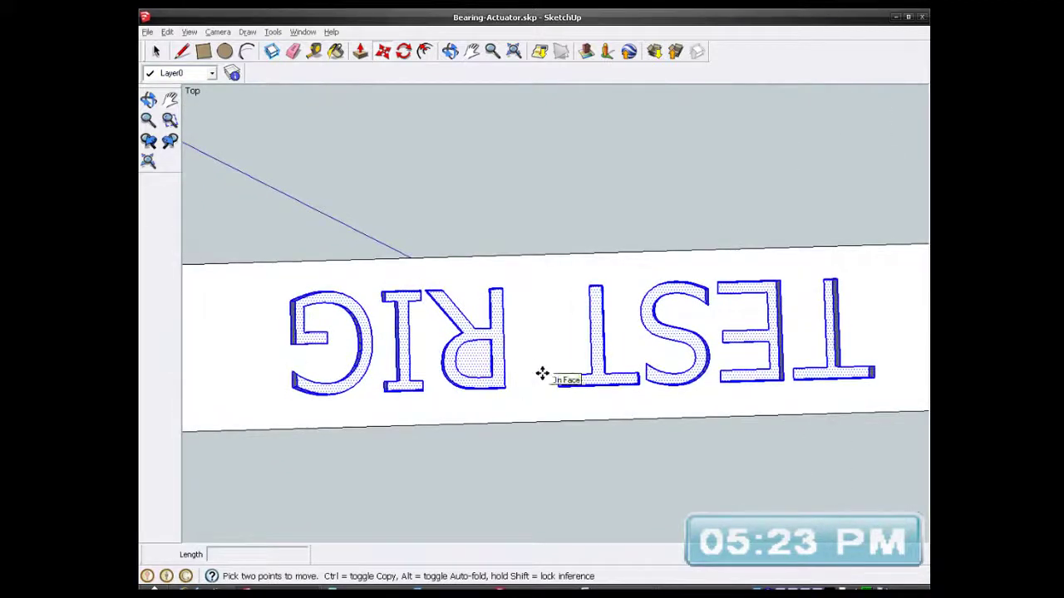
pyautogui.rightClick(473, 332)
pyautogui.moveTo(557, 440)
pyautogui.click(594, 441)
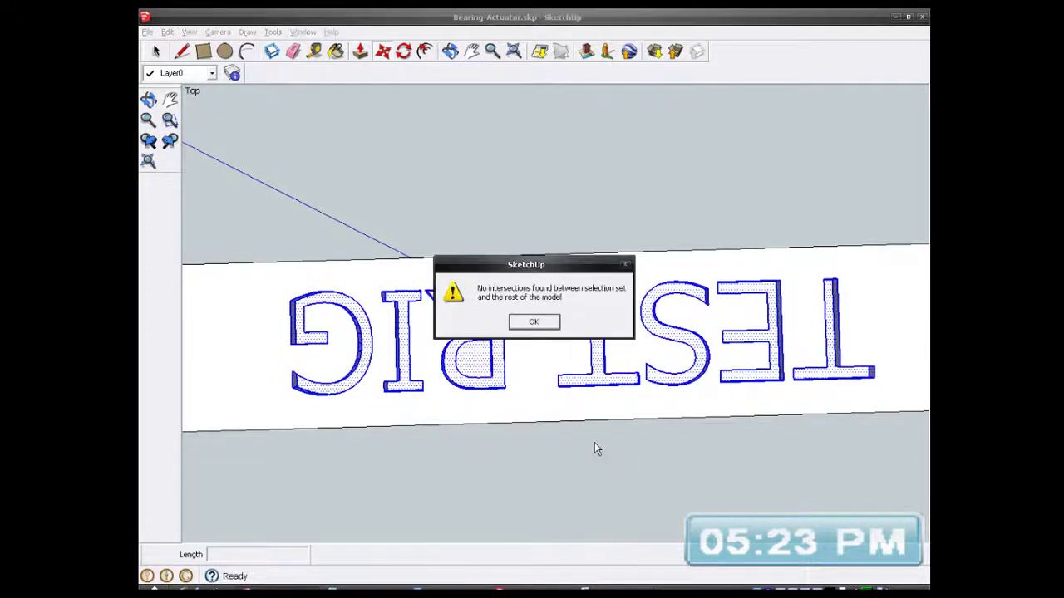
pyautogui.click(534, 323)
# - Undo the paste of the lettering on the spoke's underside and clear the selection
pyautogui.click(537, 337)
pyautogui.press('m')
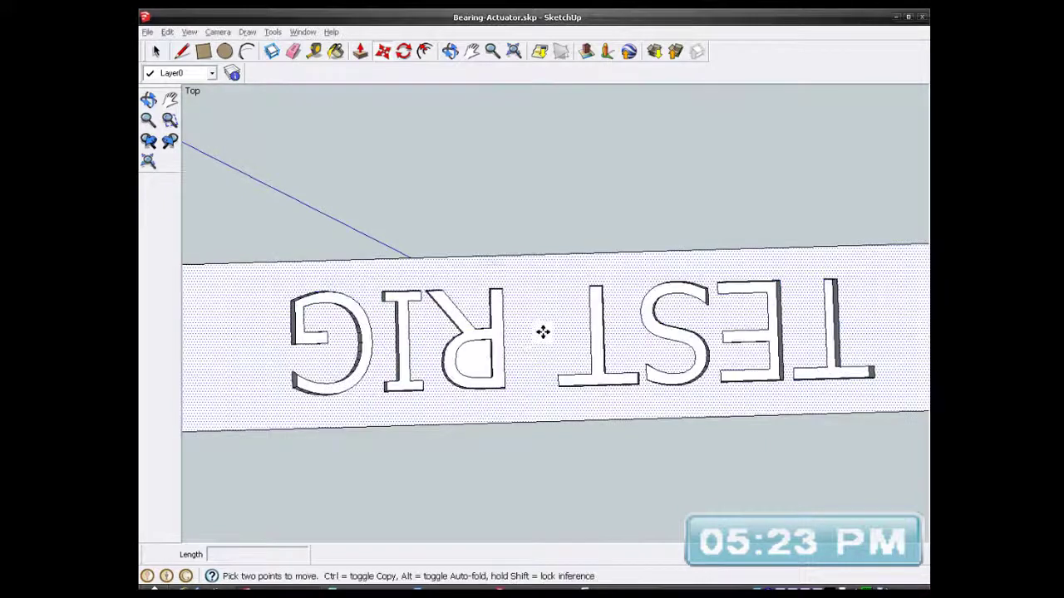
pyautogui.click(541, 332)
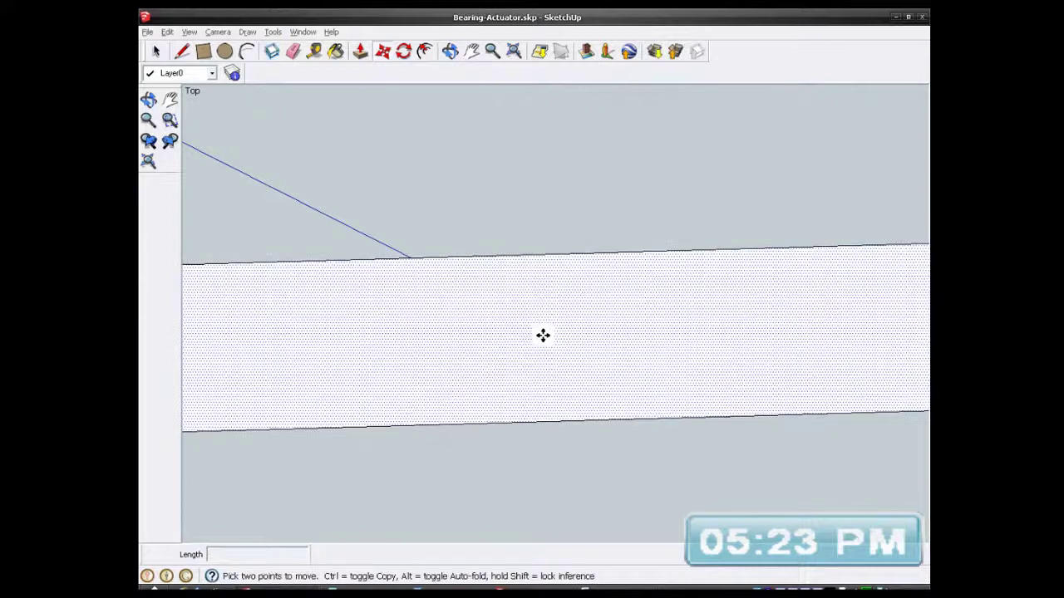
pyautogui.hotkey('ctrl', 't')
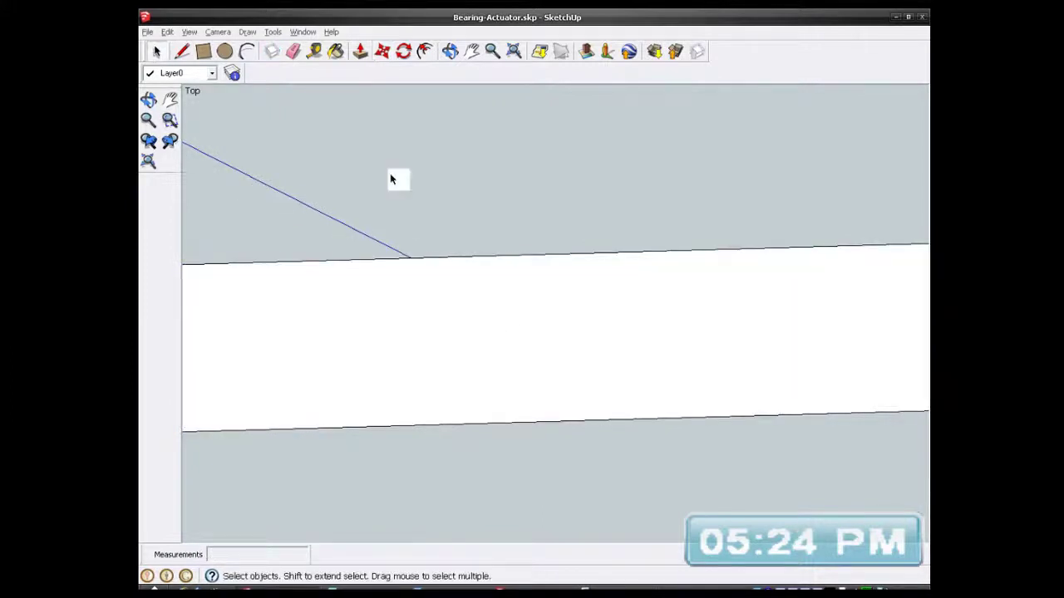
# - Paste the TEST RIG lettering centrally on the spoke's underside and select the spoke face around the letters
pyautogui.click(167, 32)
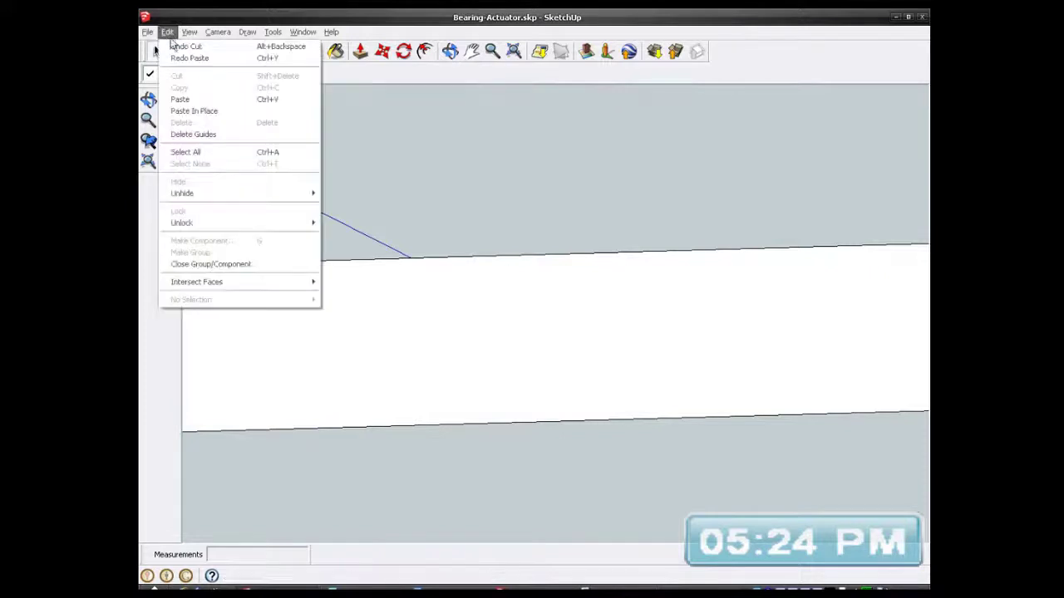
pyautogui.click(202, 96)
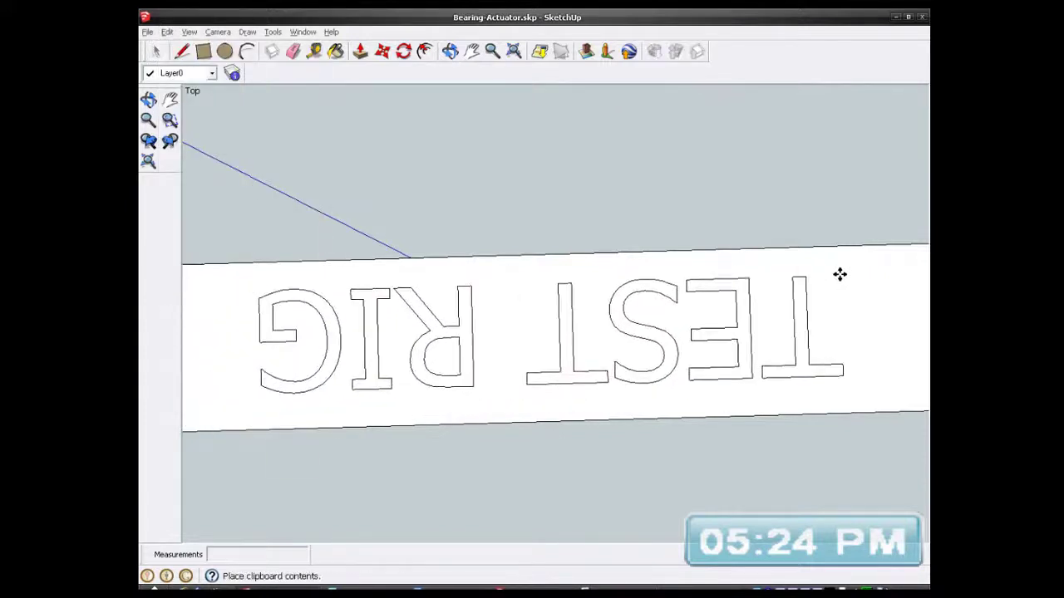
pyautogui.click(842, 275)
pyautogui.moveTo(798, 290); pyautogui.dragTo(573, 316, button='middle')
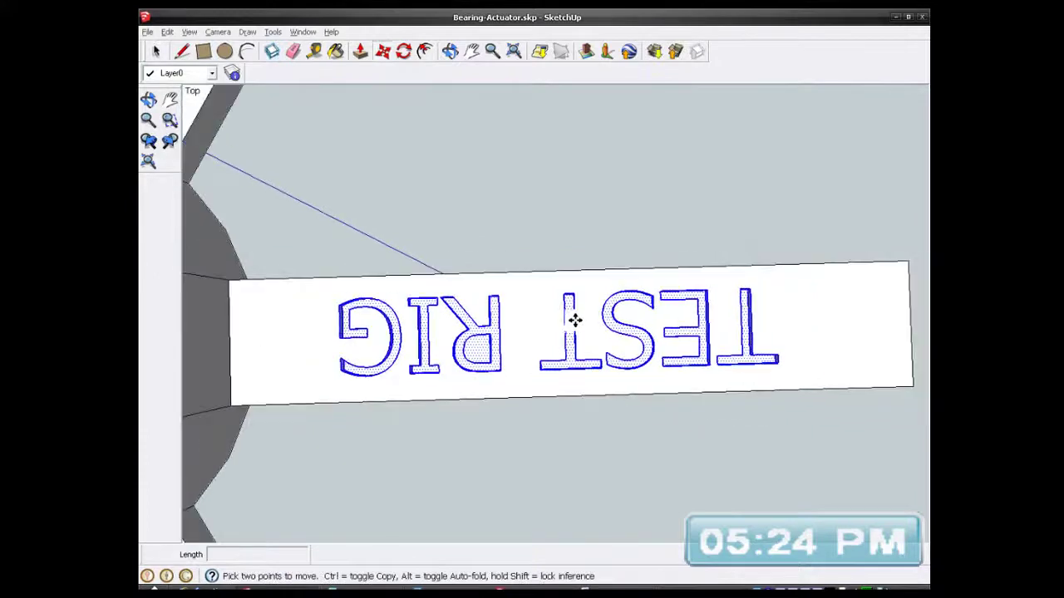
pyautogui.press('o')
pyautogui.moveTo(574, 349); pyautogui.dragTo(565, 405)
pyautogui.press('m')
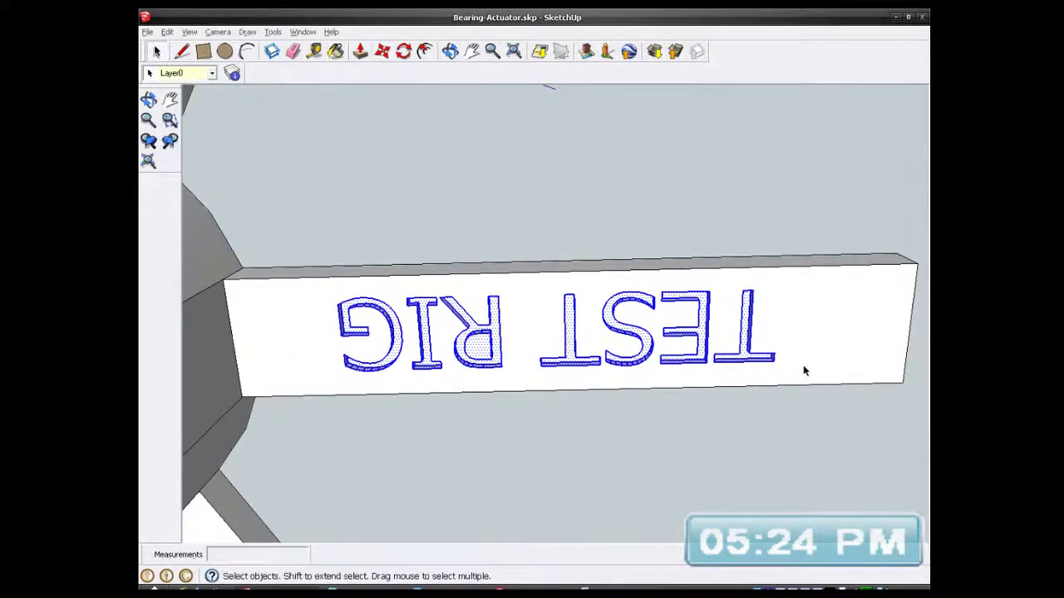
pyautogui.click(814, 320)
pyautogui.scroll(2, 532, 307)
pyautogui.scroll(-3, 532, 307)
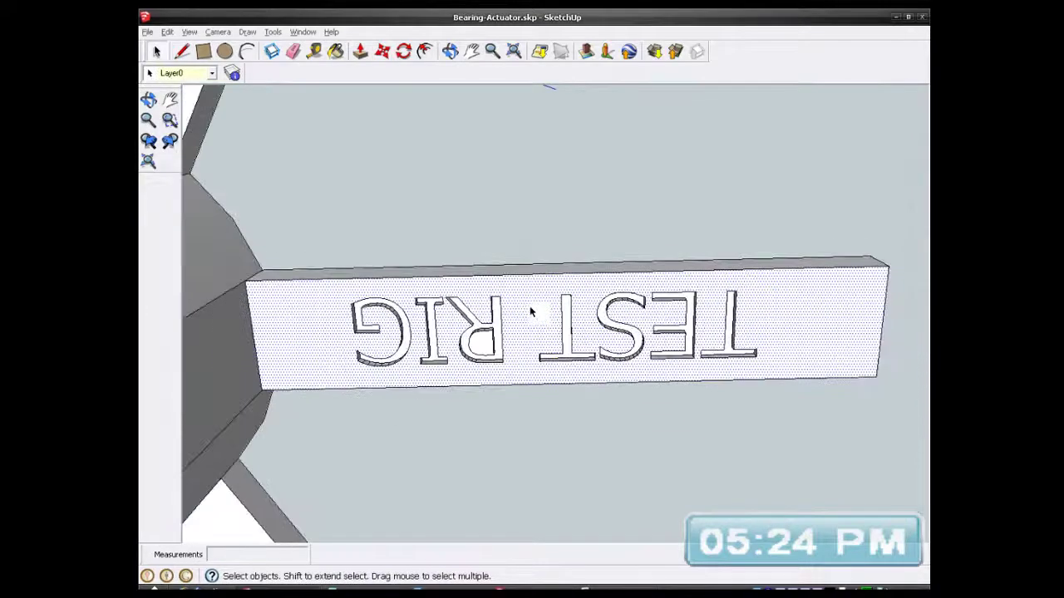
# - Examine the hub's upper face and its spokes from several angles
pyautogui.moveTo(567, 330); pyautogui.dragTo(346, 253, button='middle')
pyautogui.moveTo(642, 241); pyautogui.dragTo(707, 315, button='middle')
pyautogui.scroll(-2, 589, 314)
pyautogui.moveTo(589, 314); pyautogui.dragTo(743, 397, button='middle')
pyautogui.scroll(3, 500, 293)
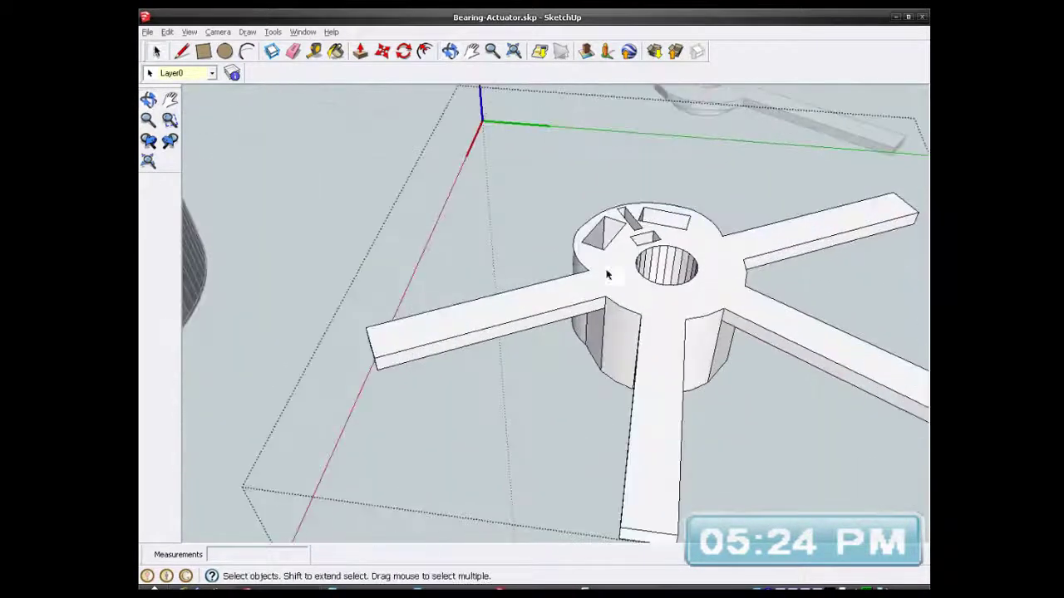
pyautogui.scroll(-1, 500, 292)
pyautogui.scroll(-3, 501, 292)
pyautogui.moveTo(579, 338)
pyautogui.mouseDown(button='middle')
pyautogui.moveTo(703, 392)
pyautogui.moveTo(660, 368)
pyautogui.moveTo(573, 141)
pyautogui.moveTo(567, 336)
pyautogui.mouseUp(button='middle')
pyautogui.scroll(5, 659, 366)
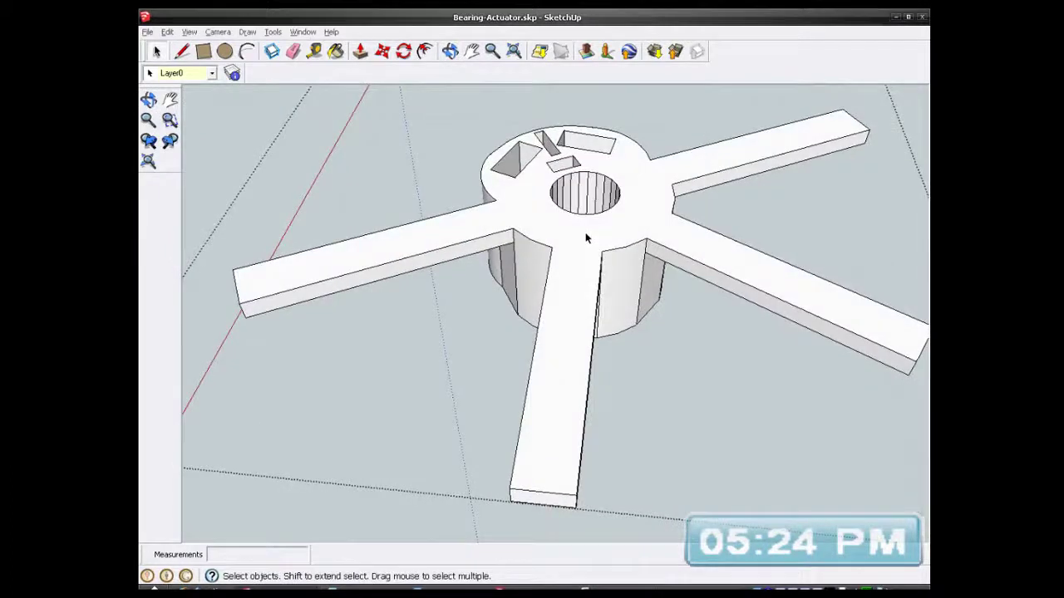
pyautogui.moveTo(595, 278)
pyautogui.mouseDown(button='middle')
pyautogui.moveTo(556, 355)
pyautogui.moveTo(573, 257)
pyautogui.moveTo(553, 209)
pyautogui.moveTo(570, 325)
pyautogui.moveTo(590, 301)
pyautogui.mouseUp(button='middle')
pyautogui.scroll(-2, 557, 356)
pyautogui.scroll(-2, 546, 205)
pyautogui.scroll(2, 585, 279)
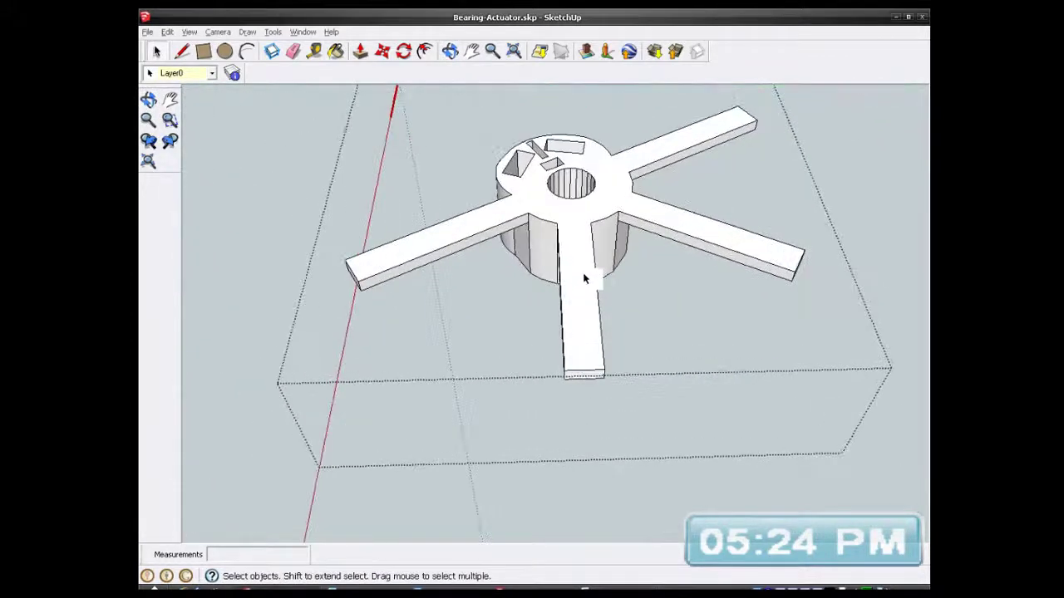
# - Examine the slotted hub's pockets and spokes and compare them with the neighbouring spoked plate
pyautogui.scroll(-2, 556, 190)
pyautogui.scroll(4, 596, 218)
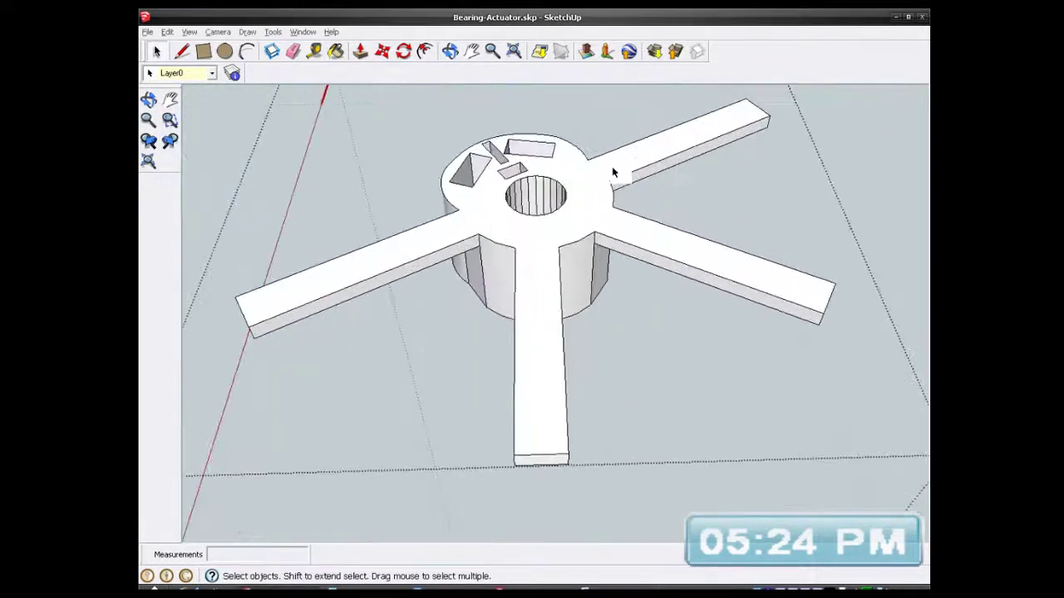
pyautogui.scroll(-2, 453, 200)
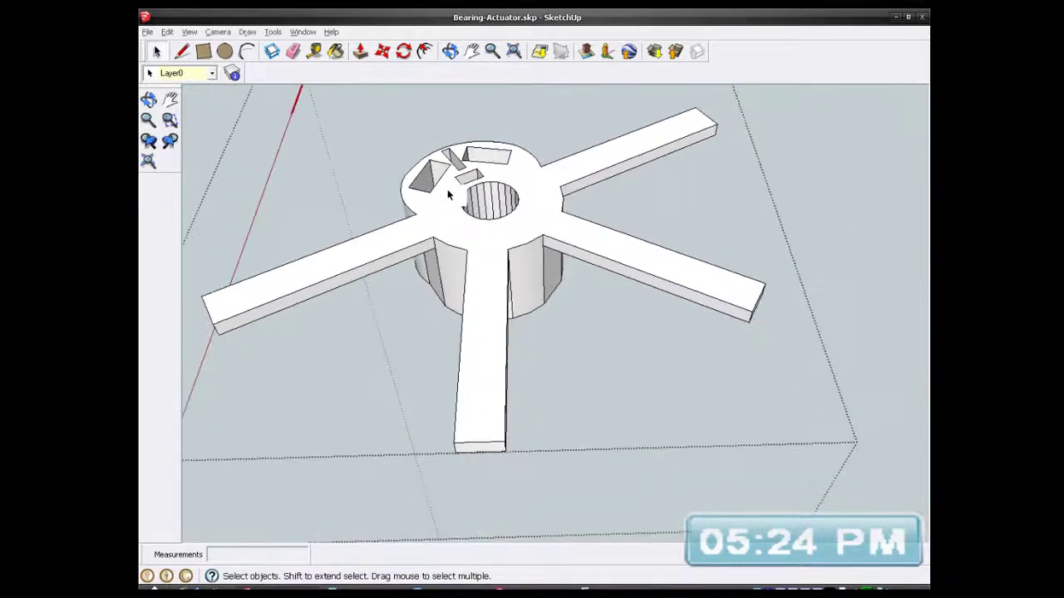
pyautogui.moveTo(480, 261)
pyautogui.mouseDown(button='middle')
pyautogui.moveTo(525, 399)
pyautogui.moveTo(565, 290)
pyautogui.moveTo(706, 136)
pyautogui.moveTo(593, 214)
pyautogui.mouseUp(button='middle')
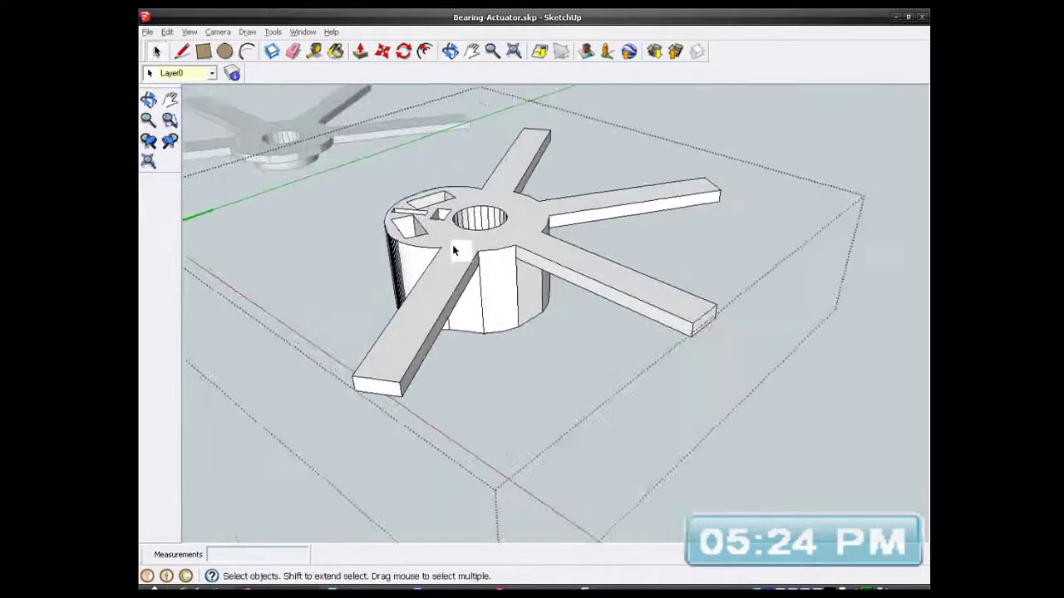
pyautogui.scroll(2, 536, 263)
pyautogui.moveTo(546, 257)
pyautogui.mouseDown(button='middle')
pyautogui.moveTo(498, 260)
pyautogui.moveTo(511, 237)
pyautogui.moveTo(461, 218)
pyautogui.moveTo(498, 254)
pyautogui.moveTo(527, 316)
pyautogui.mouseUp(button='middle')
pyautogui.scroll(-3, 462, 218)
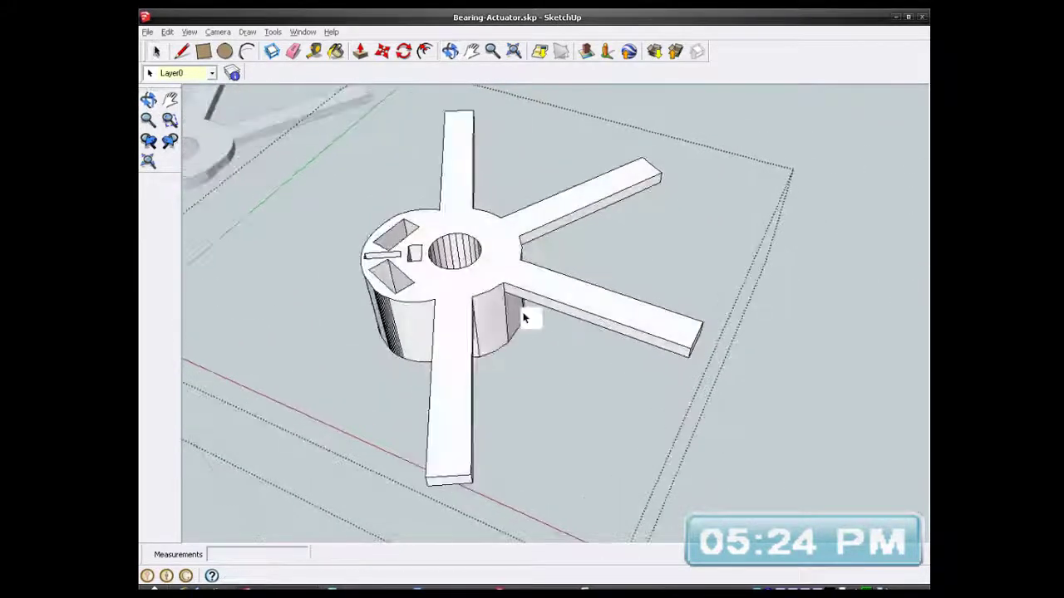
pyautogui.scroll(3, 536, 298)
pyautogui.scroll(1, 537, 297)
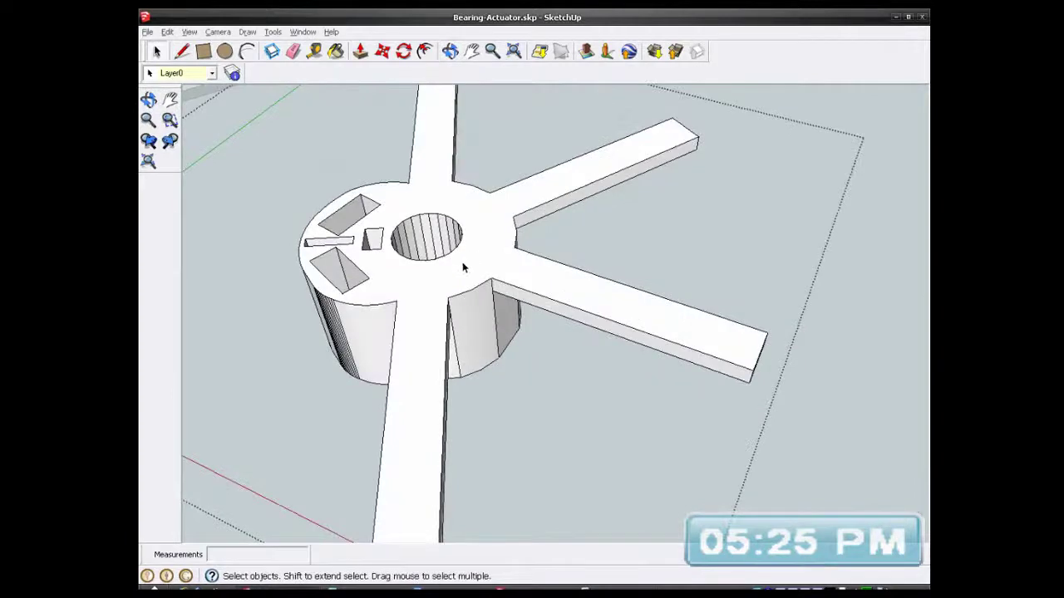
pyautogui.scroll(-3, 403, 257)
pyautogui.moveTo(451, 266); pyautogui.dragTo(538, 274, button='middle')
pyautogui.scroll(-6, 470, 249)
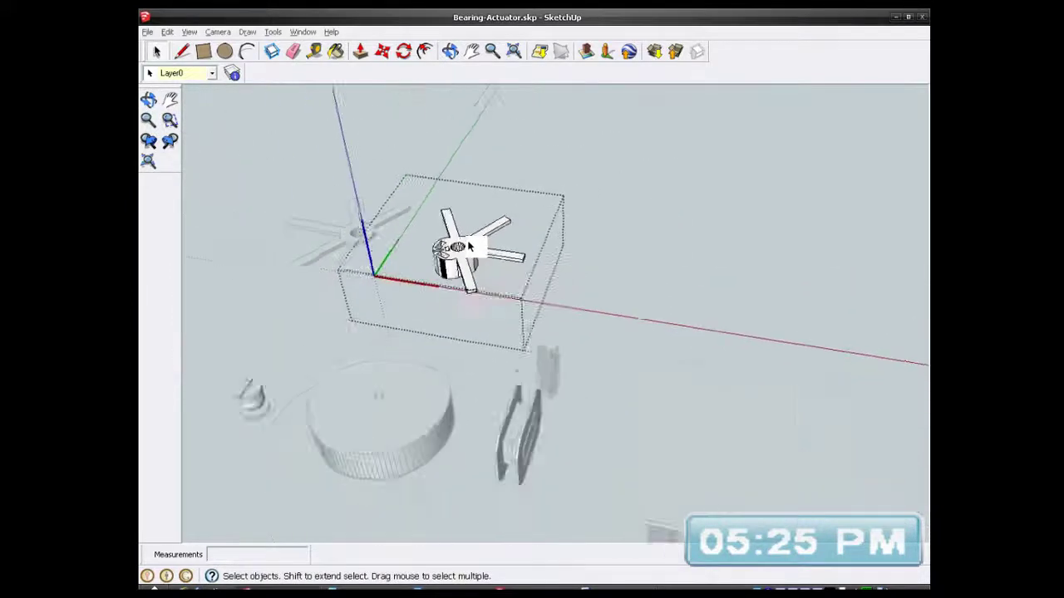
pyautogui.scroll(-3, 470, 247)
pyautogui.scroll(8, 386, 233)
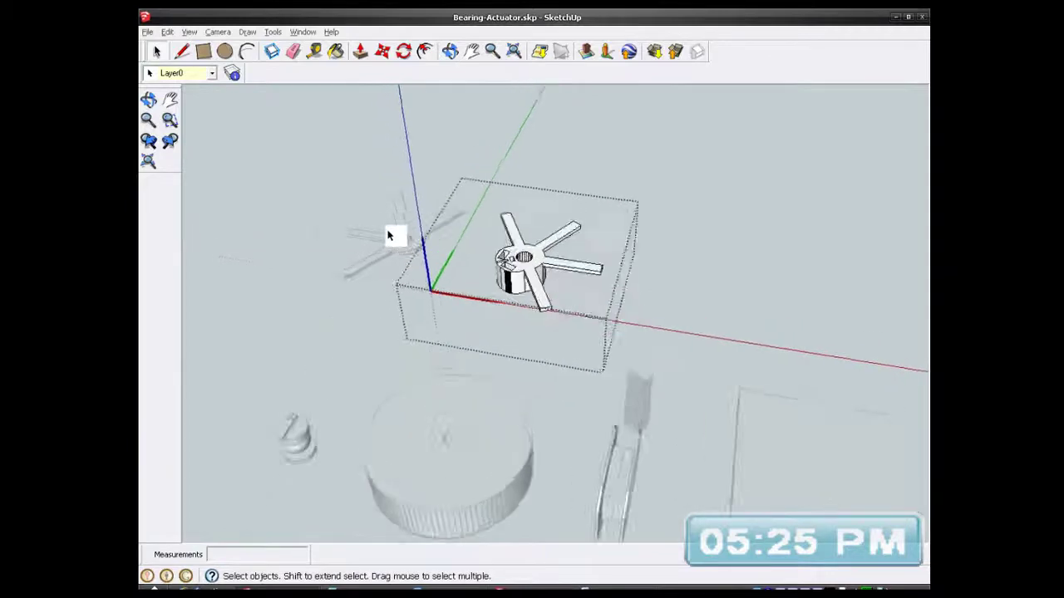
pyautogui.moveTo(422, 283); pyautogui.dragTo(544, 156, button='middle')
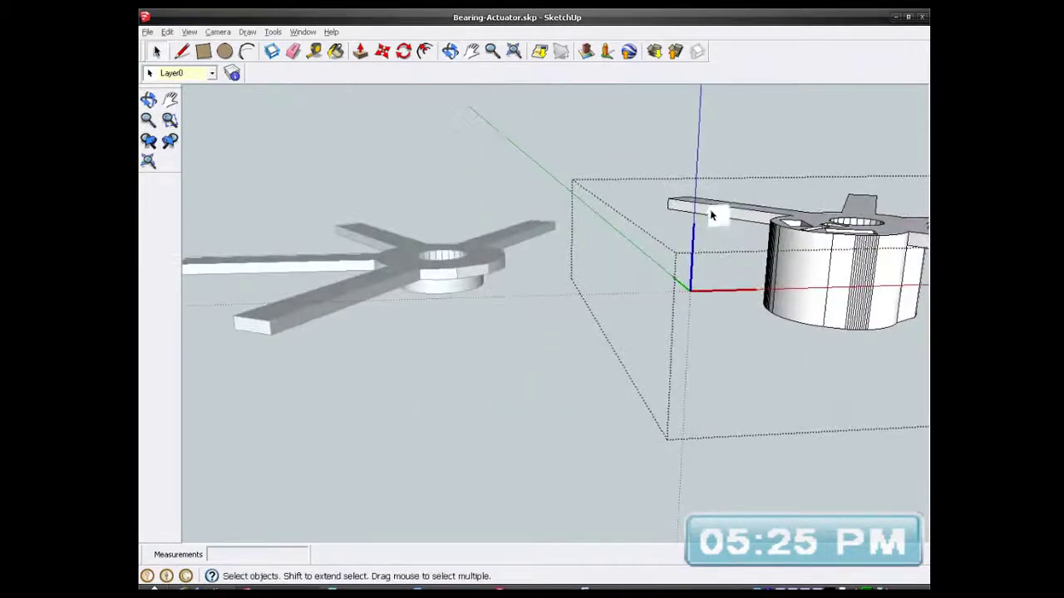
# - Close the hub component for editing and switch the face style to Shaded With Textures
pyautogui.click(464, 379)
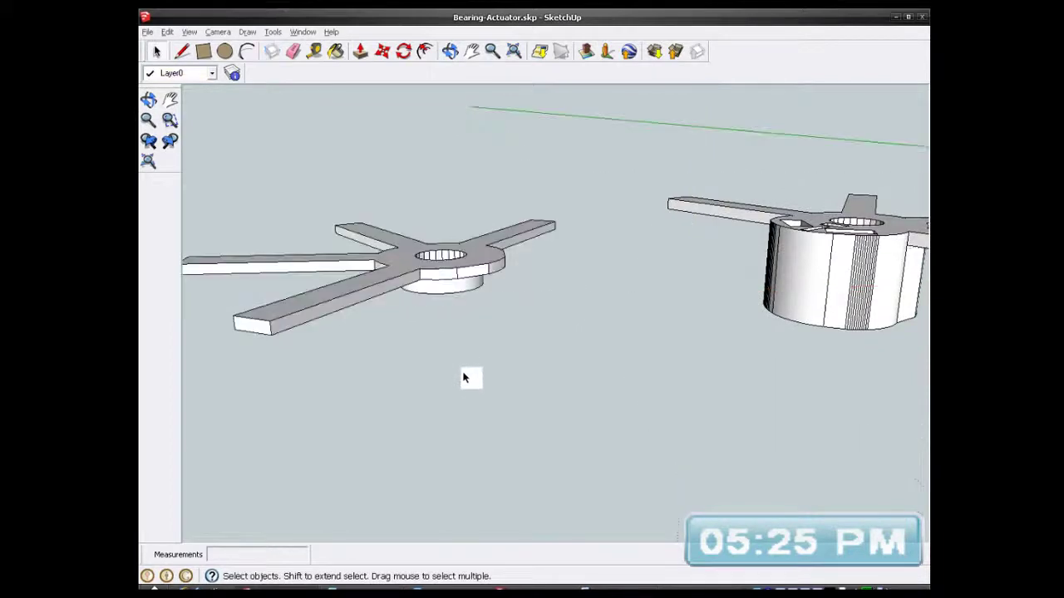
pyautogui.scroll(-1, 430, 256)
pyautogui.moveTo(447, 284); pyautogui.dragTo(443, 165, button='middle')
pyautogui.moveTo(441, 266); pyautogui.dragTo(461, 142, button='middle')
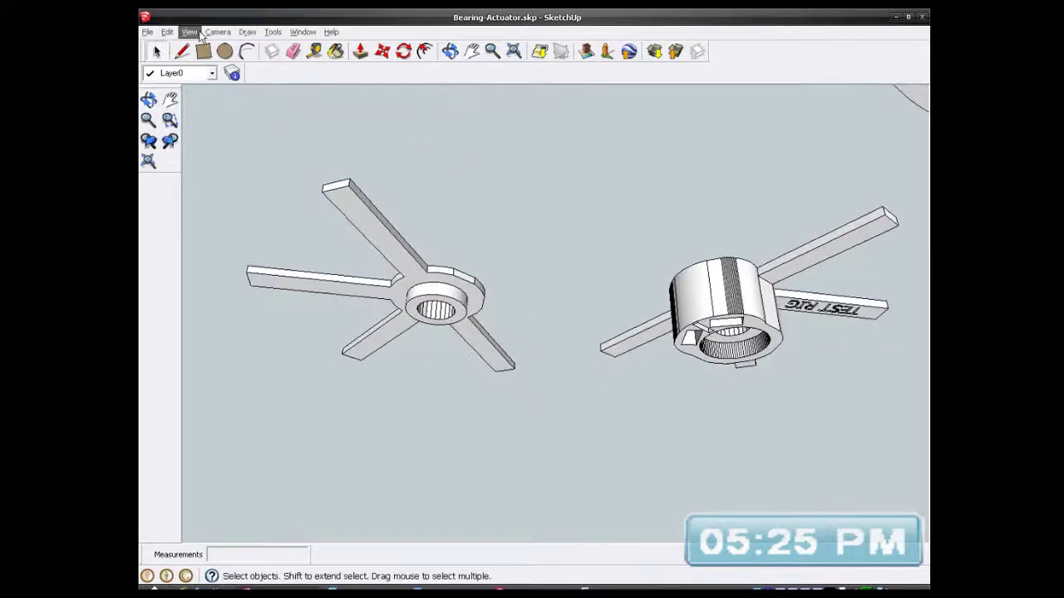
pyautogui.click(198, 33)
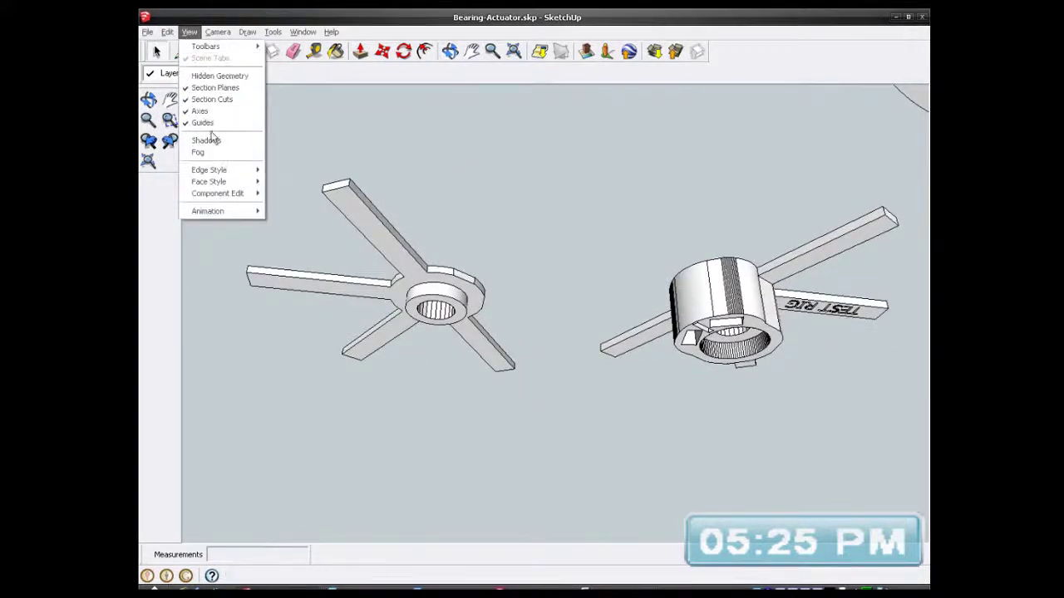
pyautogui.moveTo(250, 181)
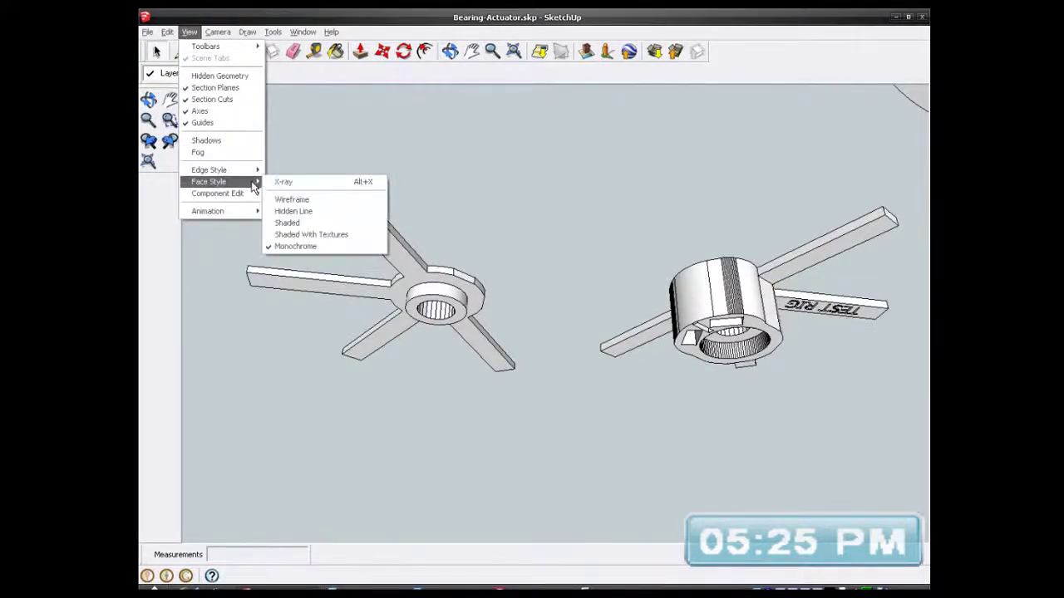
pyautogui.click(307, 235)
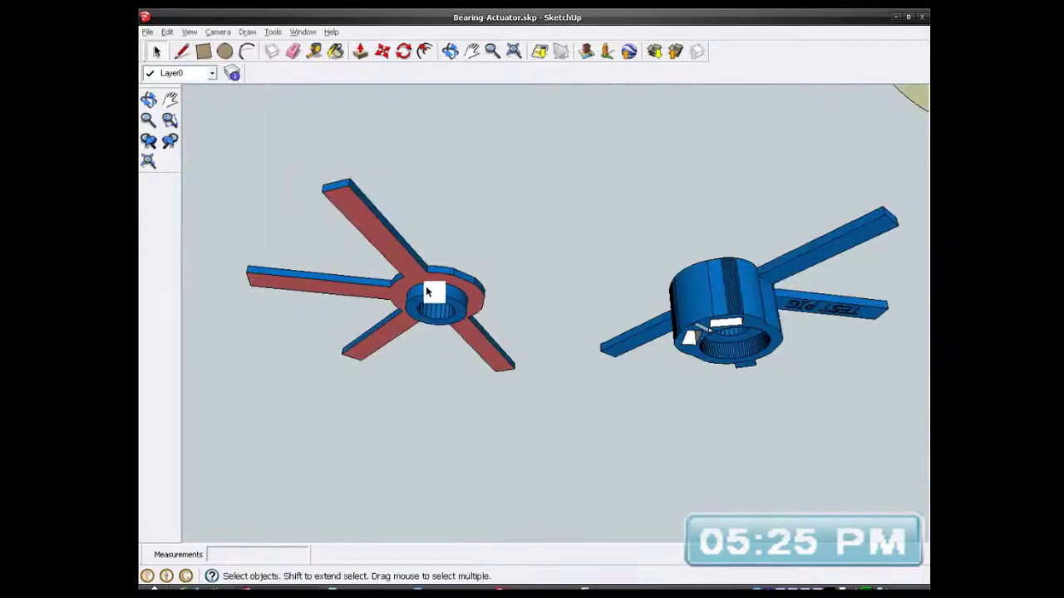
# - Inspect the red underside and the raised bearing collar of the separate spoked plate
pyautogui.moveTo(420, 285); pyautogui.dragTo(438, 180, button='middle')
pyautogui.scroll(4, 441, 276)
pyautogui.moveTo(477, 379); pyautogui.dragTo(477, 138, button='middle')
pyautogui.moveTo(480, 408); pyautogui.dragTo(496, 304, button='middle')
pyautogui.scroll(-3, 430, 311)
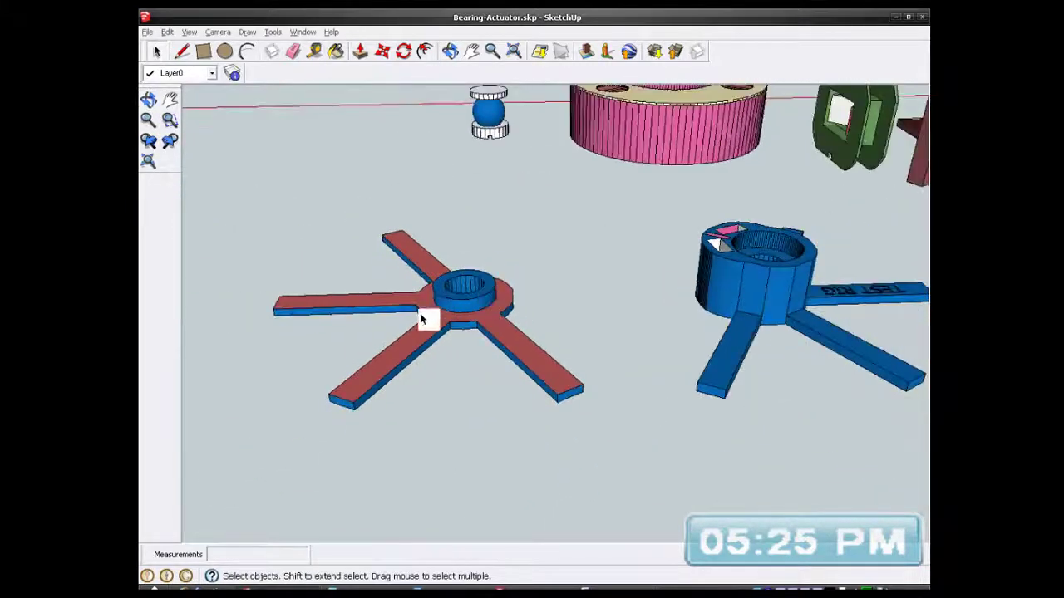
pyautogui.scroll(3, 393, 350)
pyautogui.scroll(-3, 492, 269)
pyautogui.moveTo(492, 268); pyautogui.dragTo(433, 281, button='middle')
pyautogui.scroll(3, 434, 301)
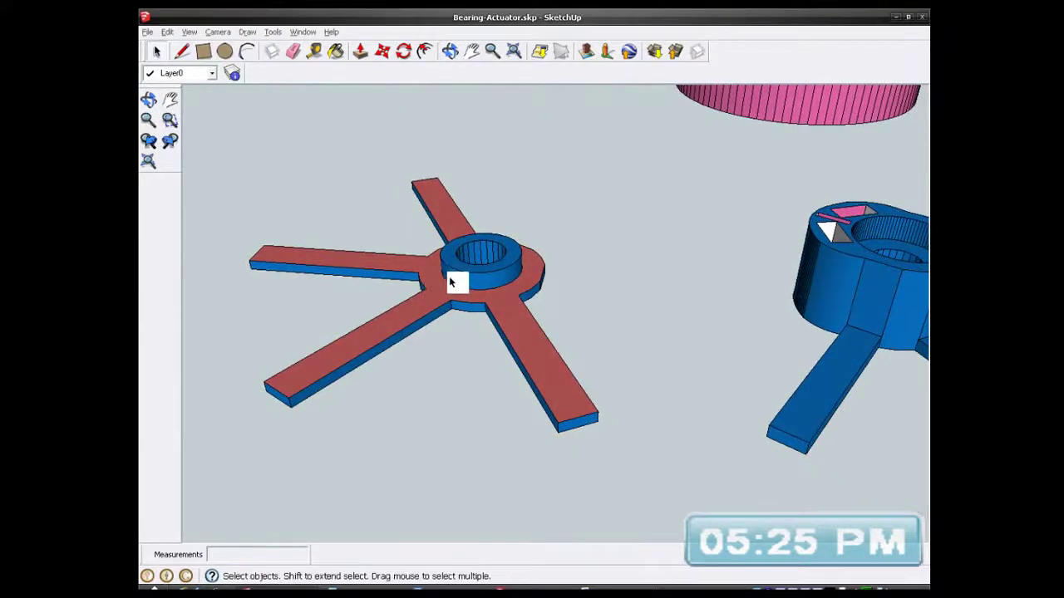
# - Inspect how the blue spoked plate sits beneath the pink ring in the assembled rig
pyautogui.scroll(-5, 449, 279)
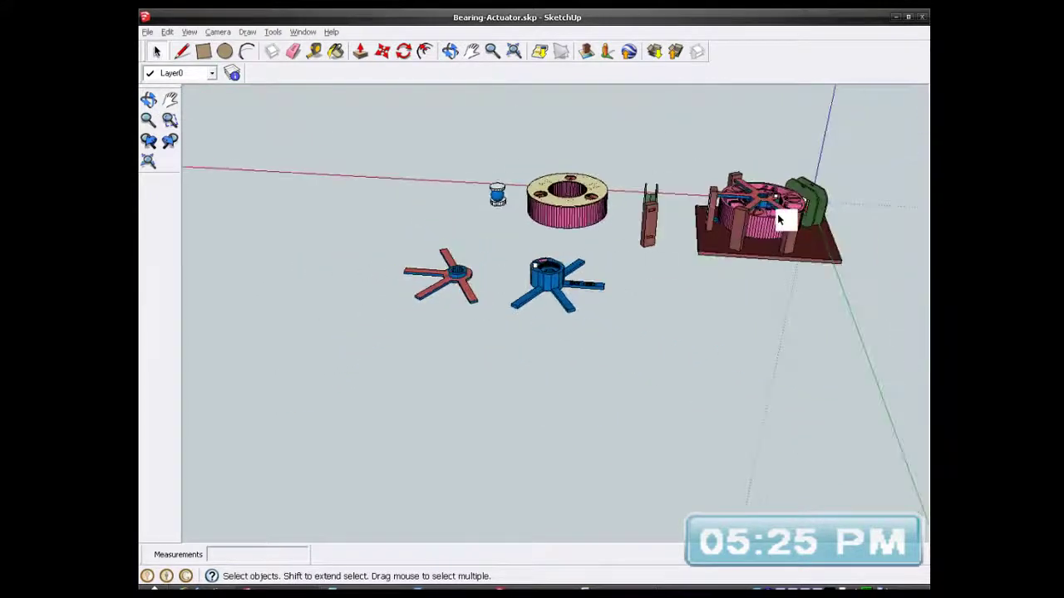
pyautogui.scroll(4, 777, 214)
pyautogui.moveTo(778, 214); pyautogui.dragTo(774, 135, button='middle')
pyautogui.scroll(3, 723, 221)
pyautogui.scroll(4, 703, 216)
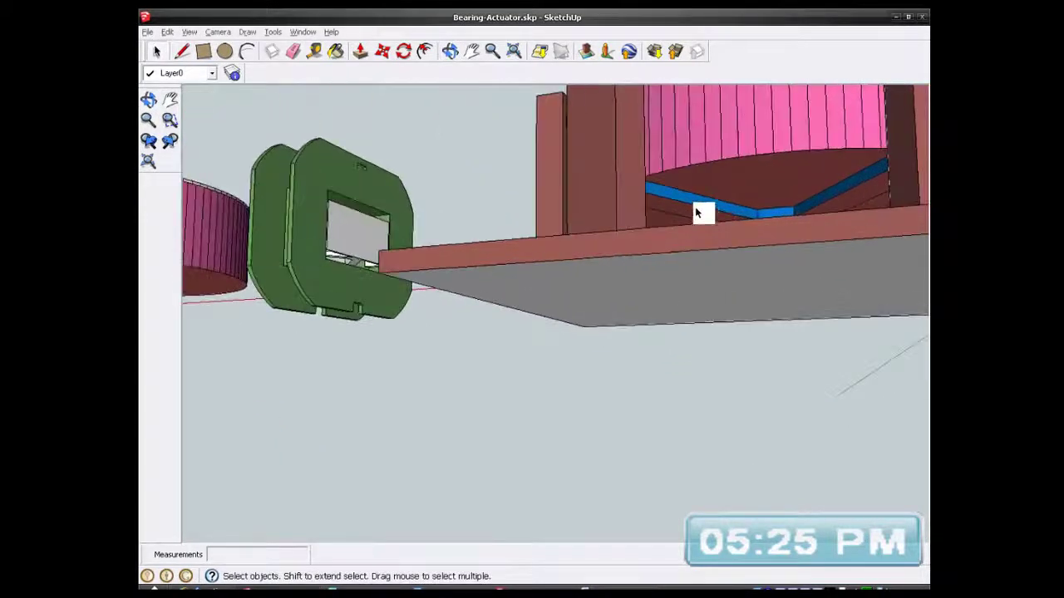
pyautogui.moveTo(701, 211); pyautogui.dragTo(725, 239, button='middle')
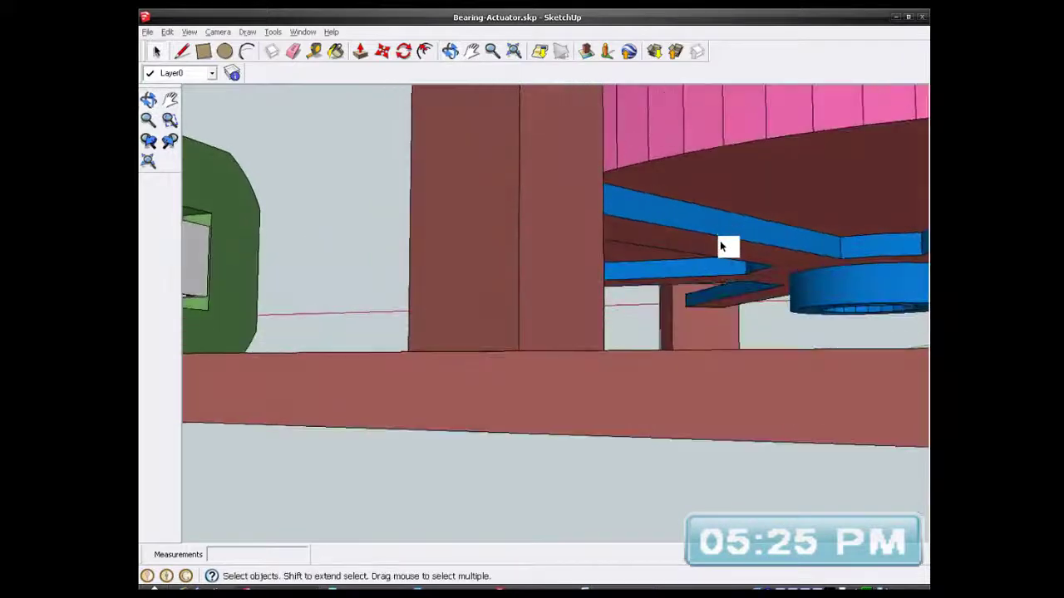
pyautogui.scroll(-6, 725, 241)
pyautogui.scroll(-2, 722, 240)
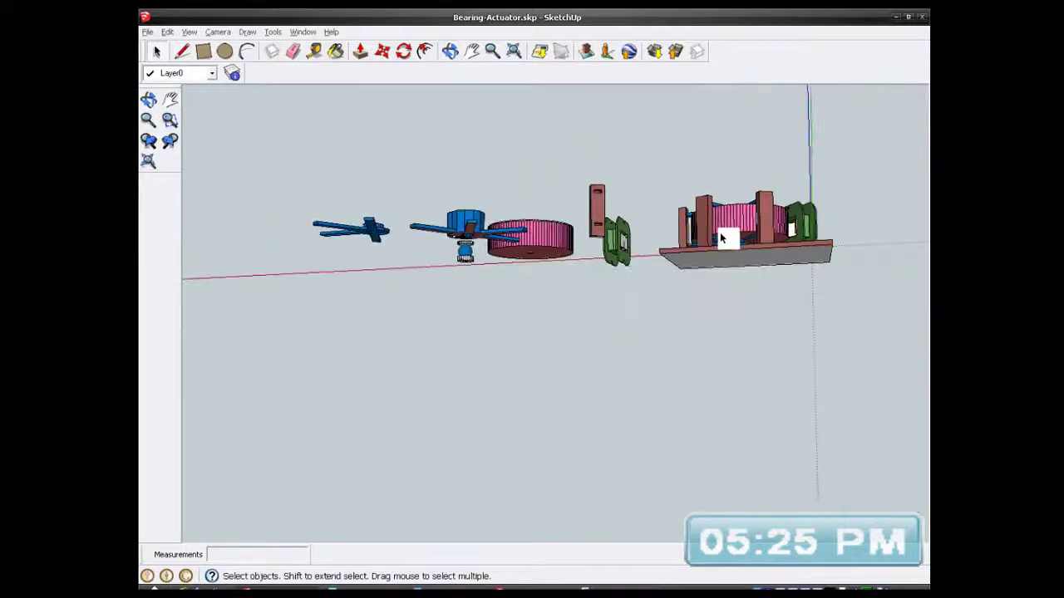
# - Open the separate spoked plate component for editing and select its red face around the collar
pyautogui.moveTo(401, 224); pyautogui.dragTo(427, 377, button='middle')
pyautogui.scroll(5, 359, 298)
pyautogui.scroll(4, 371, 286)
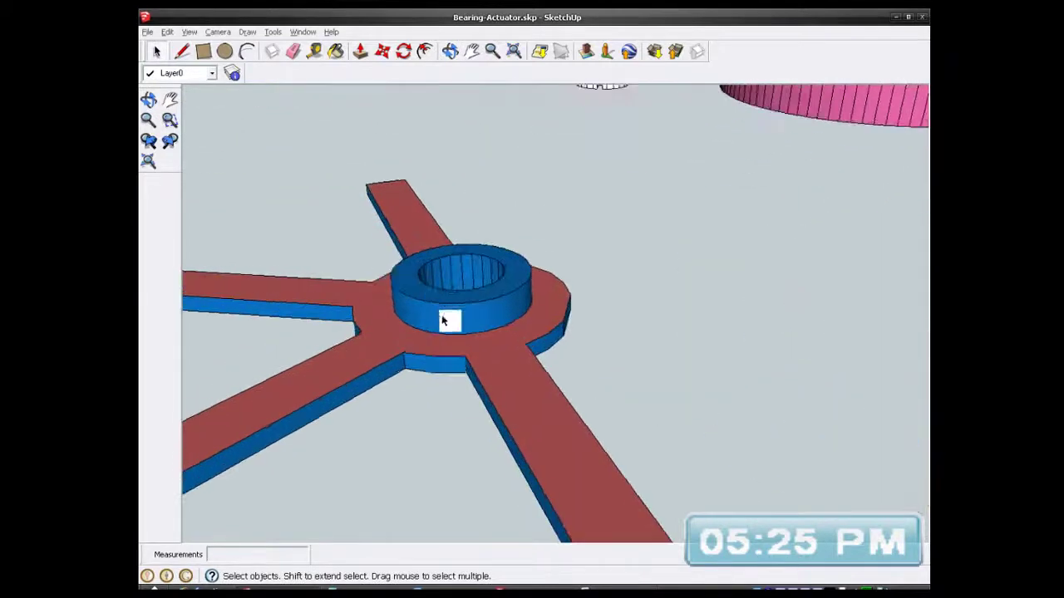
pyautogui.scroll(-4, 521, 308)
pyautogui.scroll(2, 495, 320)
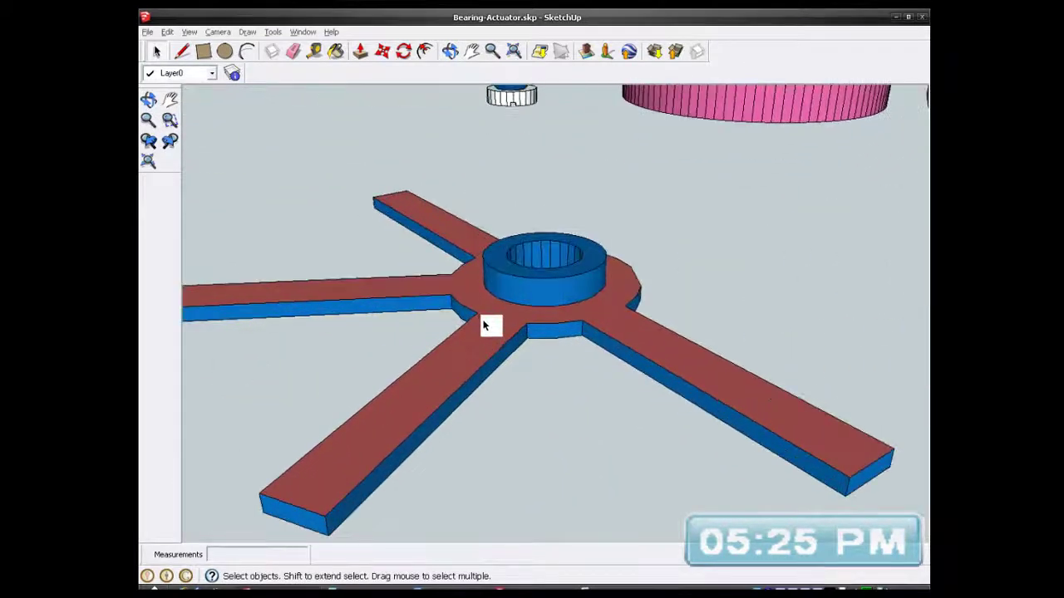
pyautogui.click(490, 325)
pyautogui.rightClick(488, 326)
pyautogui.click(516, 383)
pyautogui.scroll(2, 490, 334)
pyautogui.scroll(-3, 490, 334)
pyautogui.moveTo(513, 280); pyautogui.dragTo(387, 340, button='middle')
pyautogui.scroll(3, 443, 319)
pyautogui.scroll(2, 443, 319)
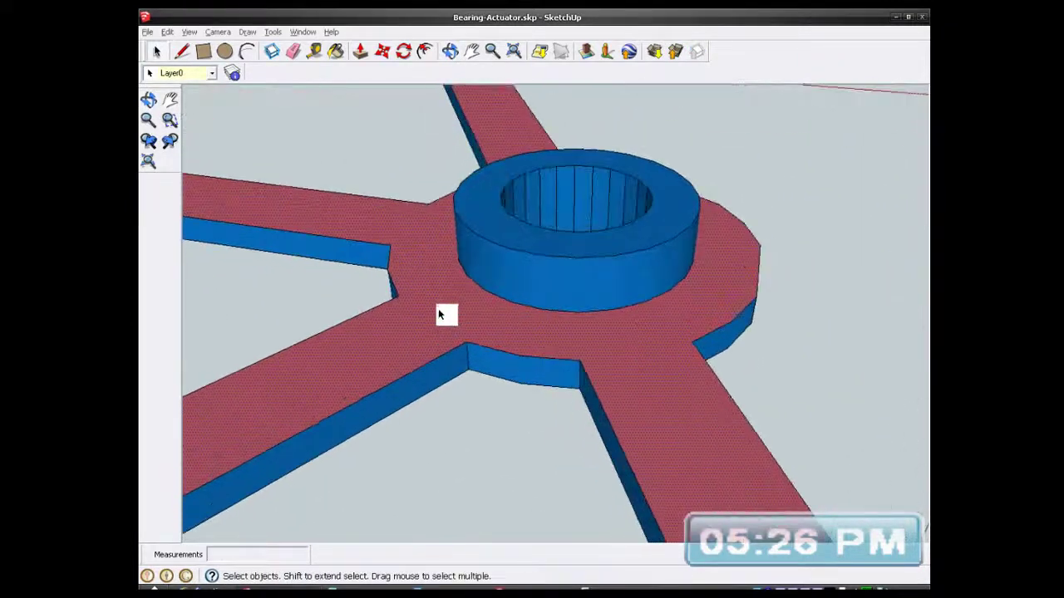
# - Draw a line across the root of one spoke between its two inner corners, separating it from the hub face
pyautogui.click(183, 52)
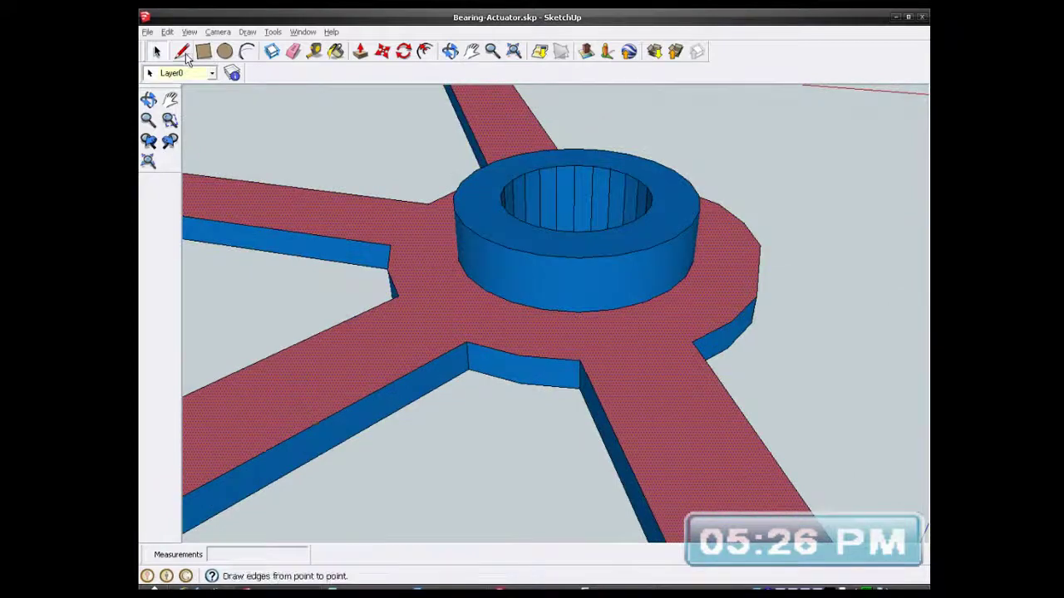
pyautogui.scroll(-2, 442, 243)
pyautogui.scroll(2, 429, 287)
pyautogui.moveTo(439, 294)
pyautogui.mouseDown(button='middle')
pyautogui.moveTo(375, 366)
pyautogui.moveTo(407, 244)
pyautogui.mouseUp(button='middle')
pyautogui.scroll(-4, 406, 244)
pyautogui.scroll(4, 320, 331)
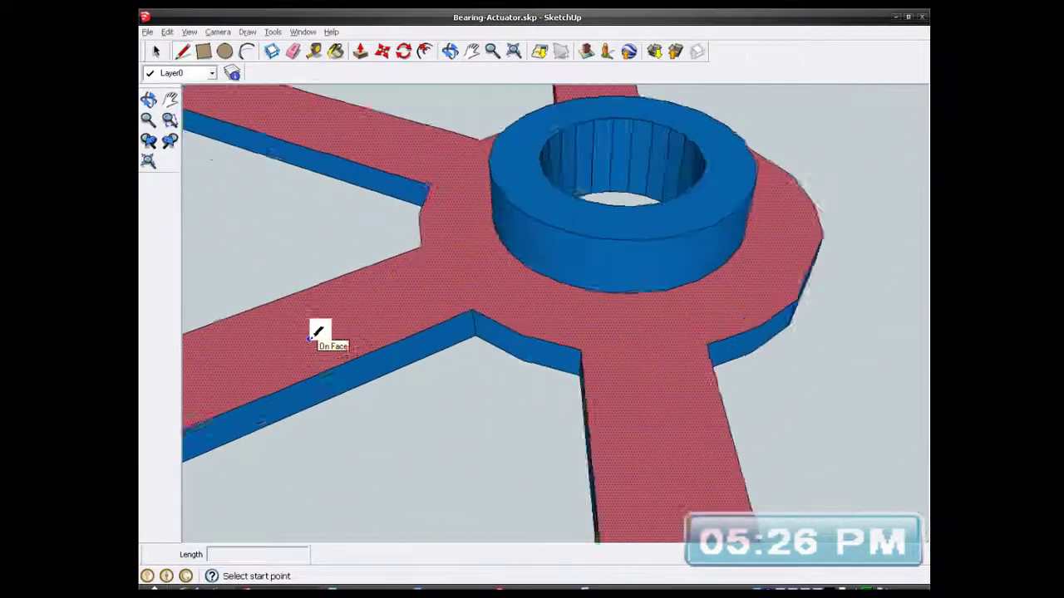
pyautogui.moveTo(340, 311)
pyautogui.mouseDown(button='middle')
pyautogui.moveTo(435, 325)
pyautogui.moveTo(366, 370)
pyautogui.mouseUp(button='middle')
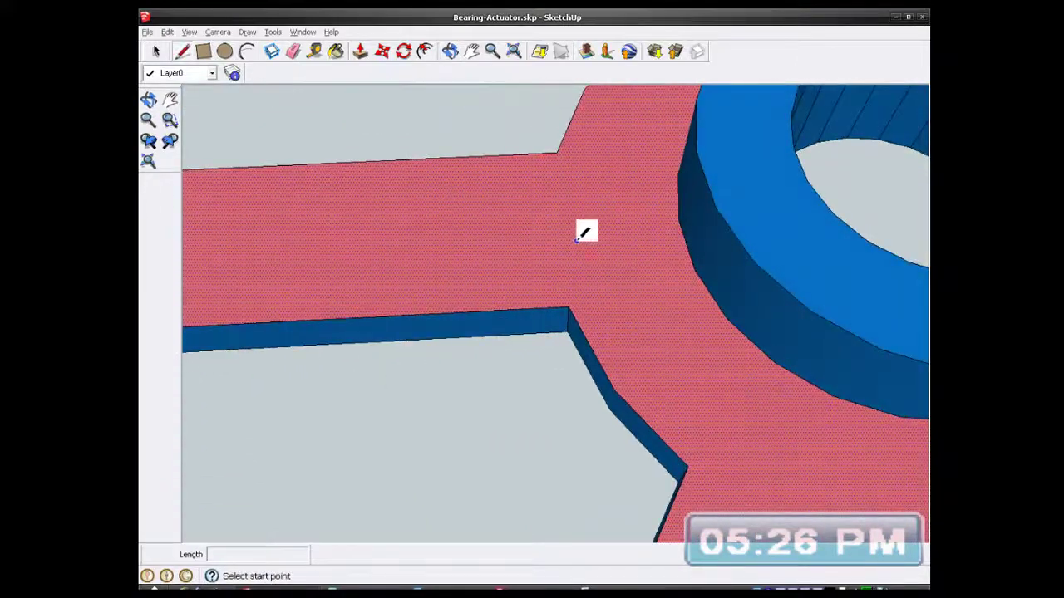
pyautogui.moveTo(586, 230); pyautogui.dragTo(589, 280, button='middle')
pyautogui.click(556, 144)
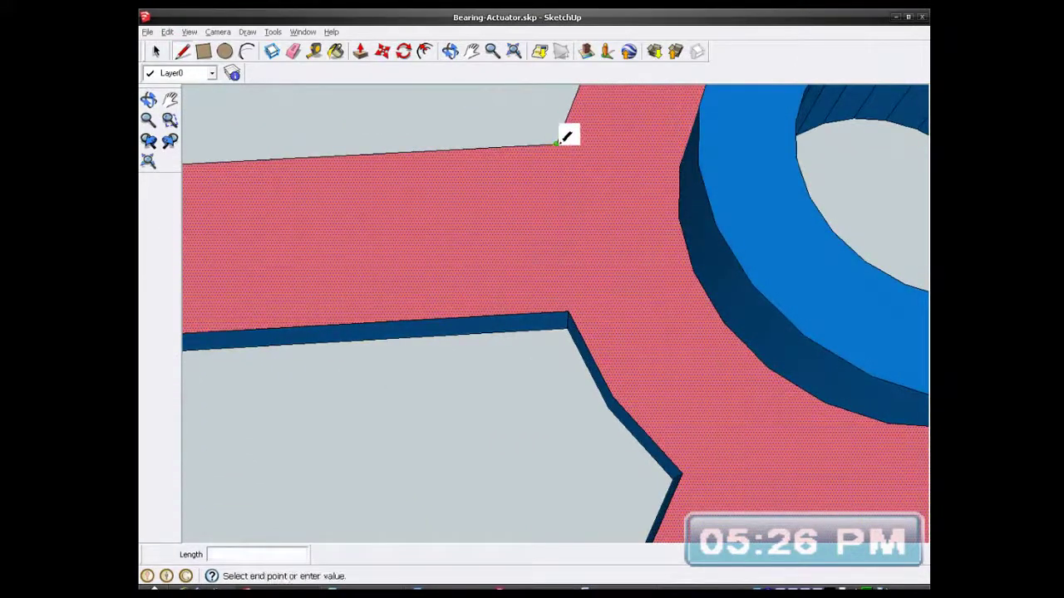
pyautogui.click(568, 313)
pyautogui.scroll(-5, 576, 297)
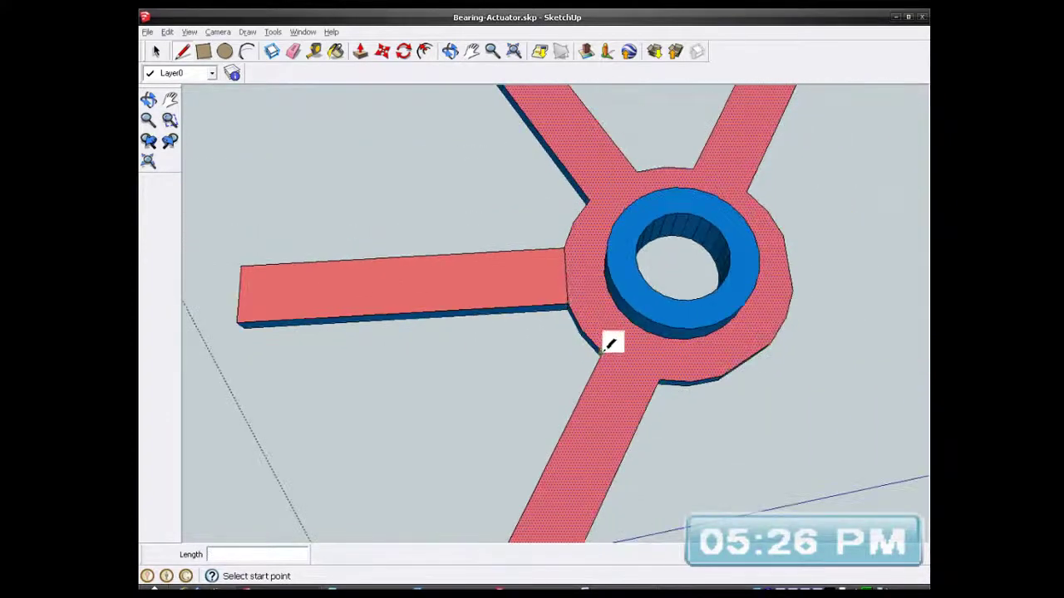
# - Draw a line between the inner corners of the adjacent spoke to split its red face from the hub
pyautogui.scroll(6, 646, 368)
pyautogui.scroll(2, 646, 368)
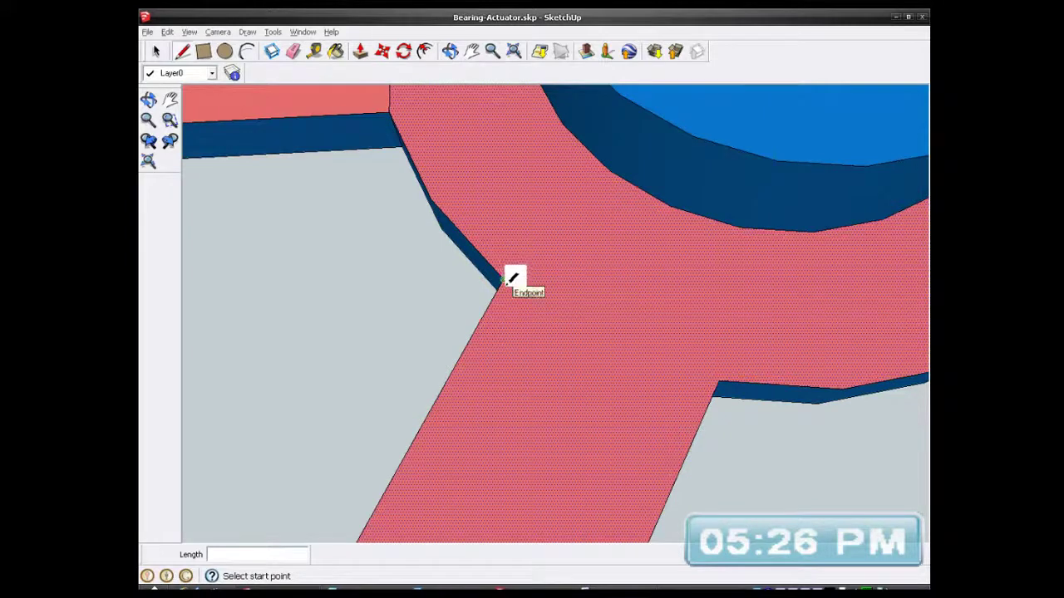
pyautogui.click(720, 382)
pyautogui.scroll(-5, 615, 378)
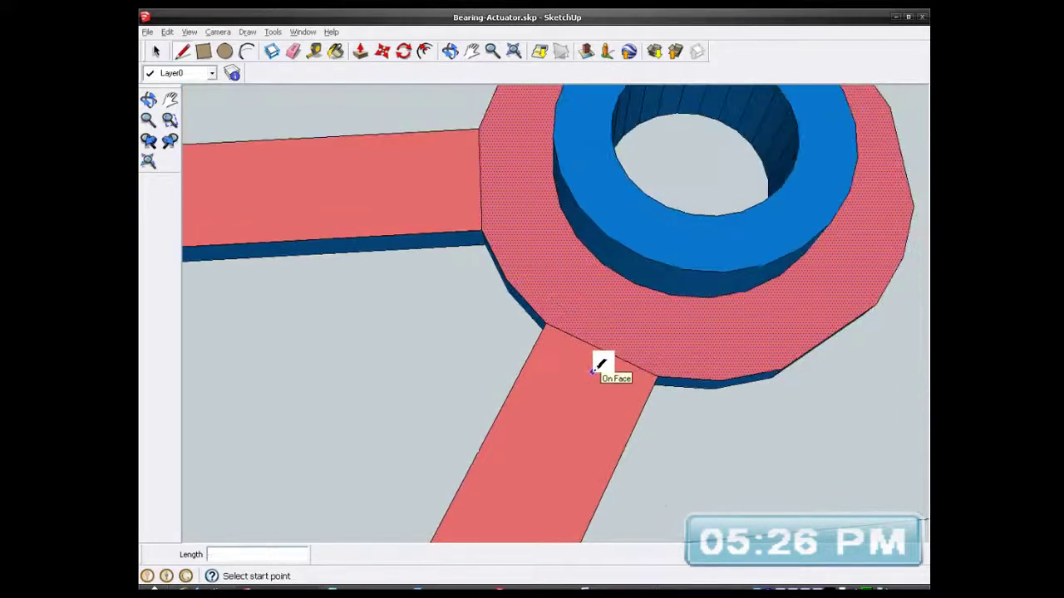
# - Draw a dividing line across the root of the third spoke, on the far side of the collar
pyautogui.moveTo(616, 368); pyautogui.dragTo(366, 299, button='middle')
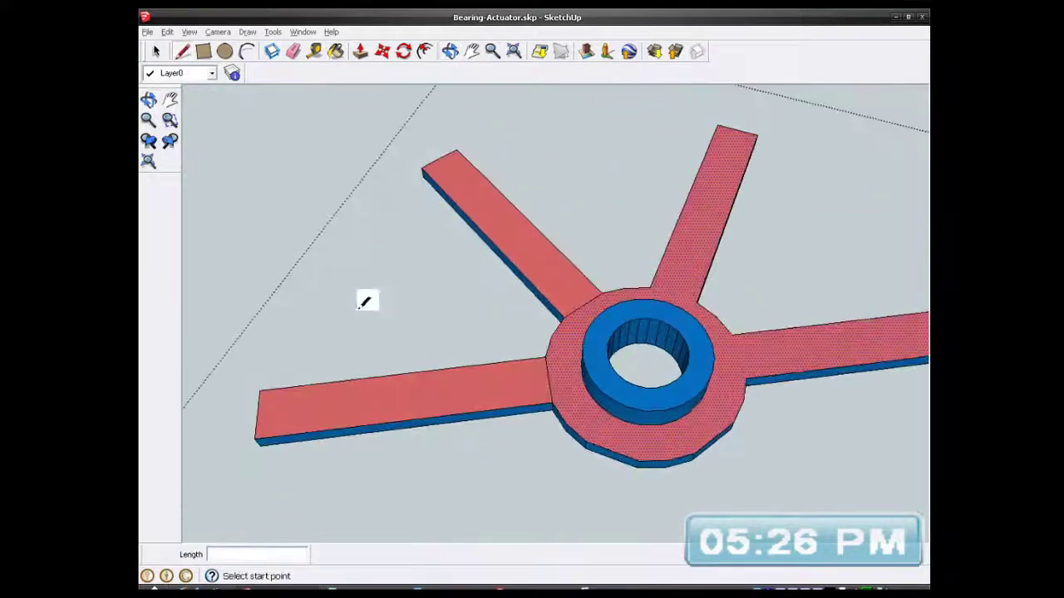
pyautogui.scroll(-3, 579, 370)
pyautogui.scroll(5, 680, 356)
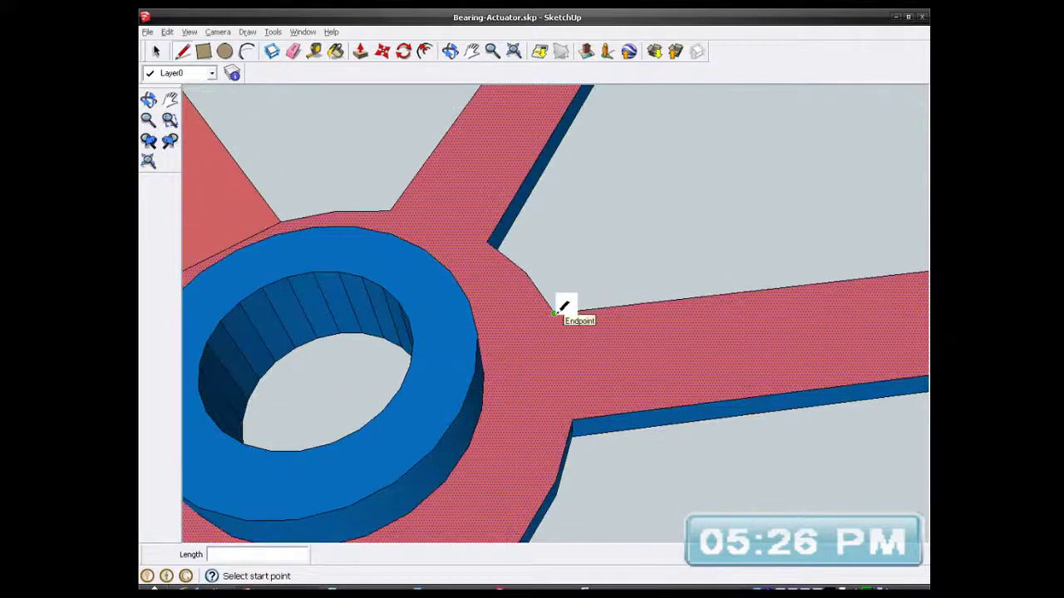
pyautogui.click(555, 314)
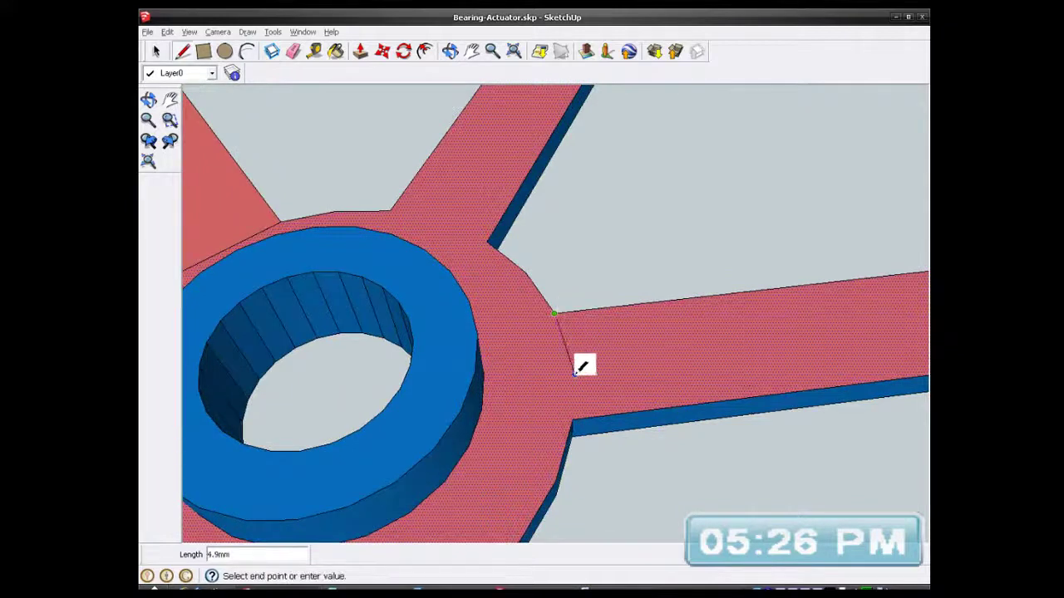
pyautogui.click(573, 426)
pyautogui.scroll(-3, 617, 368)
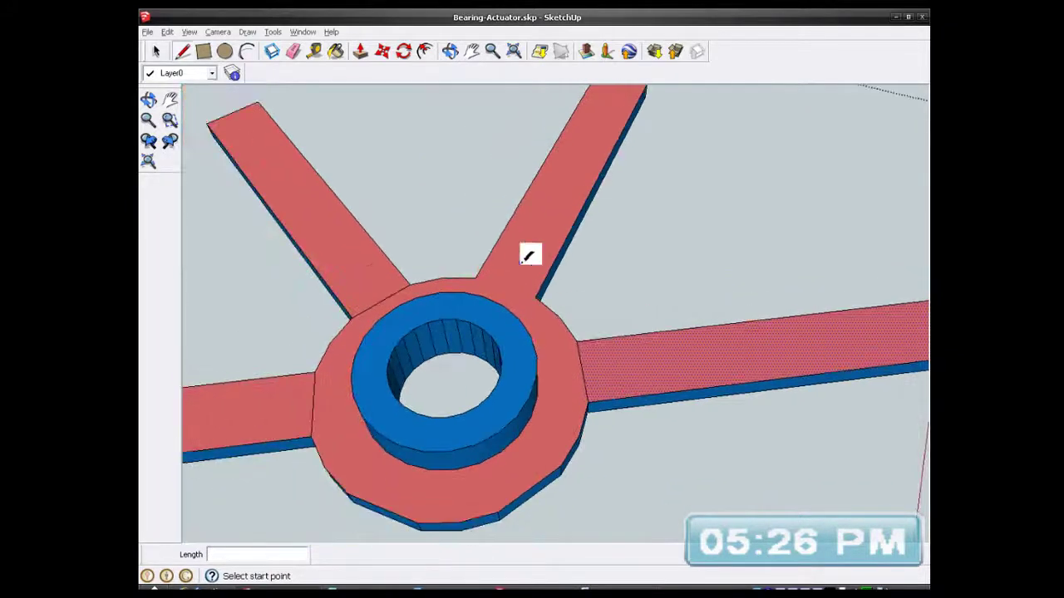
# - Draw a line about 7.9 mm long across the root of the last undivided spoke
pyautogui.scroll(4, 502, 254)
pyautogui.scroll(2, 497, 256)
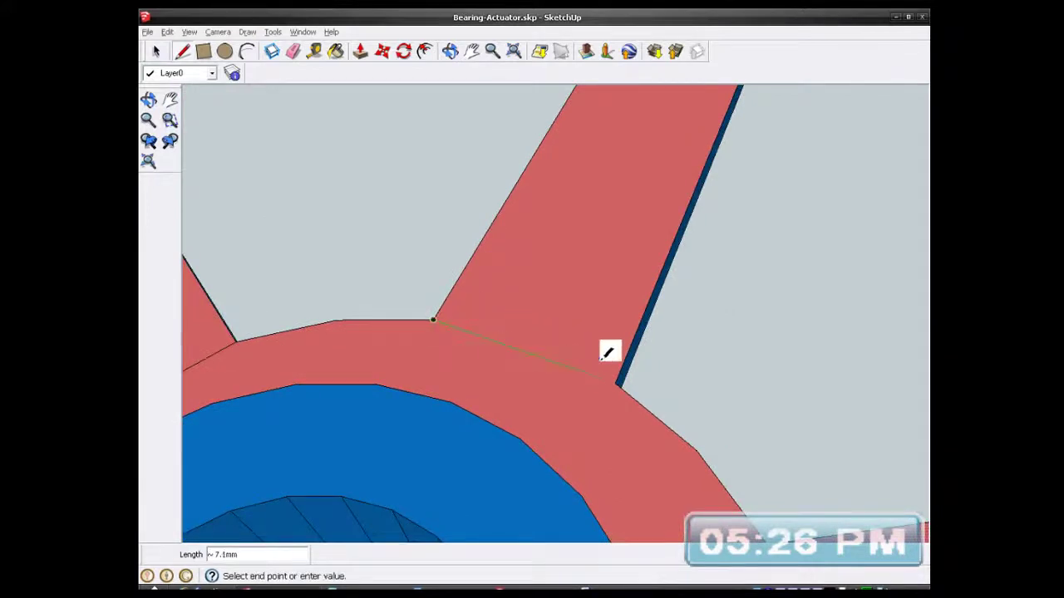
pyautogui.click(619, 383)
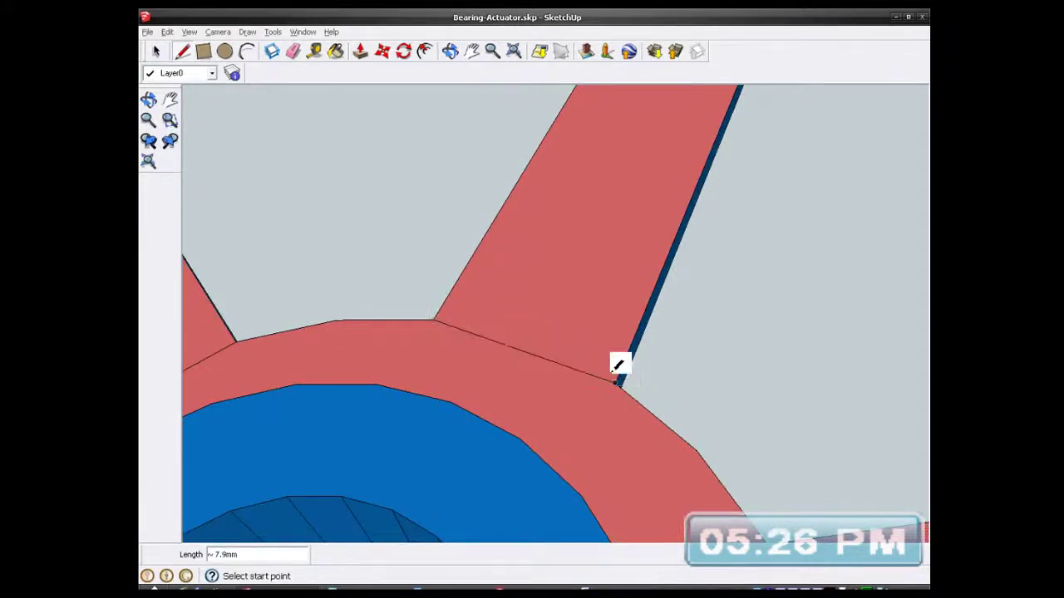
# - Select the face of the spoke beside the collar to check that it is separate from the hub face
pyautogui.scroll(-2, 612, 361)
pyautogui.moveTo(619, 415); pyautogui.dragTo(290, 470, button='middle')
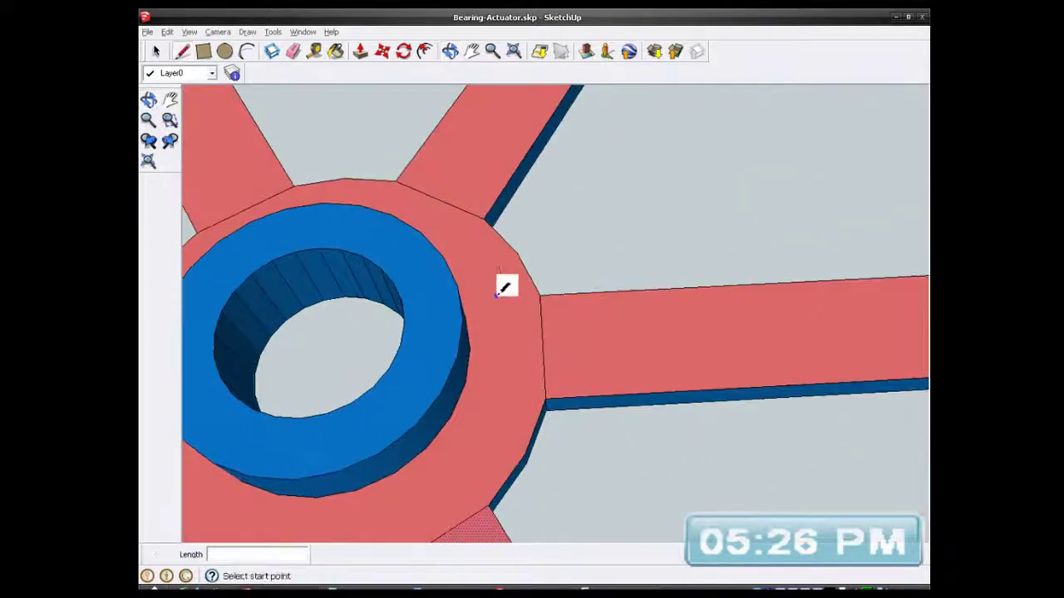
pyautogui.click(156, 51)
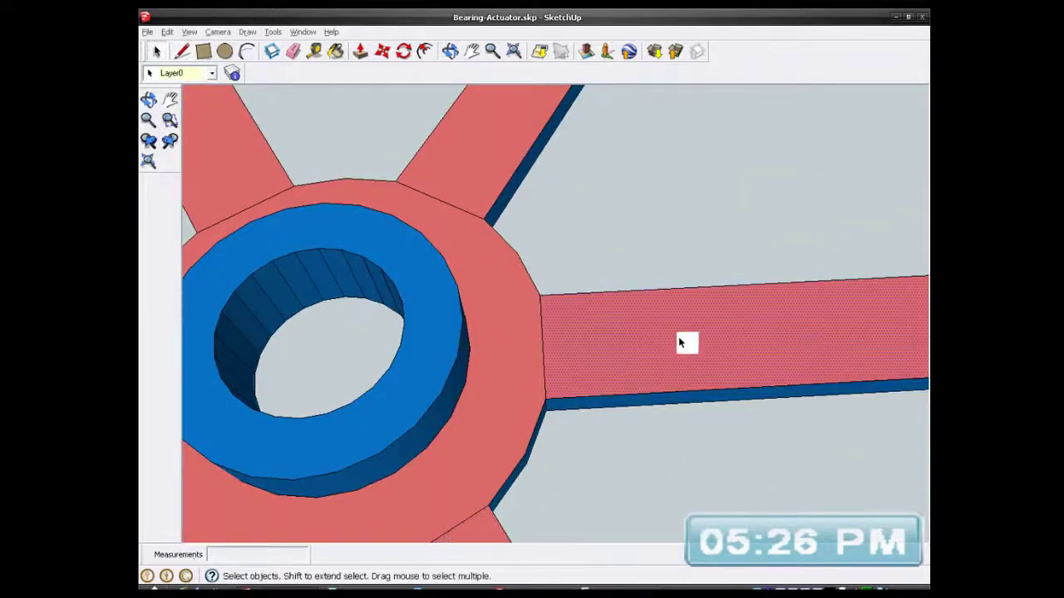
pyautogui.scroll(-3, 441, 336)
pyautogui.click(561, 345)
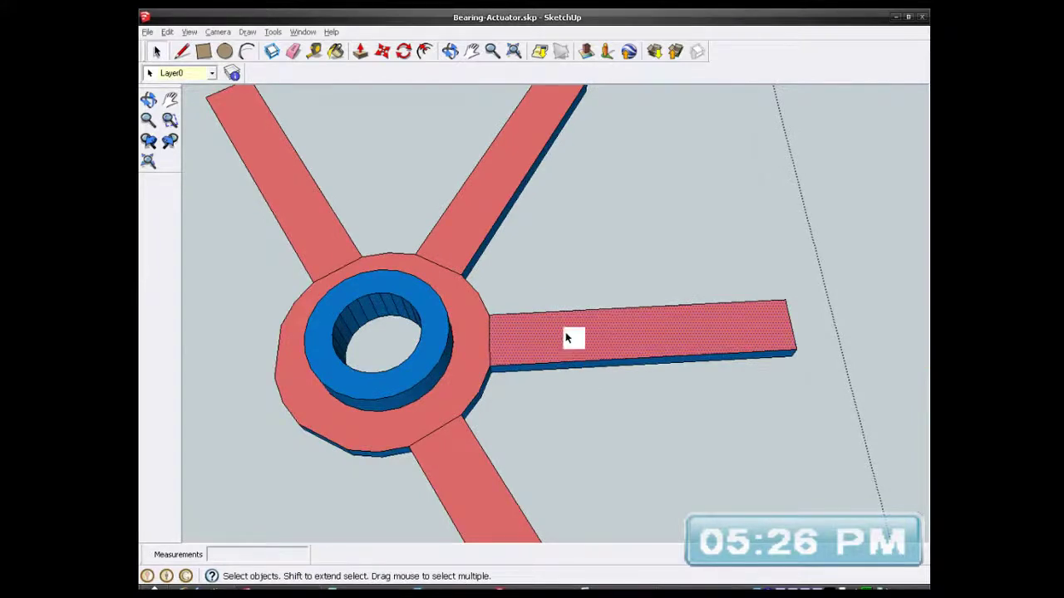
pyautogui.scroll(-2, 515, 349)
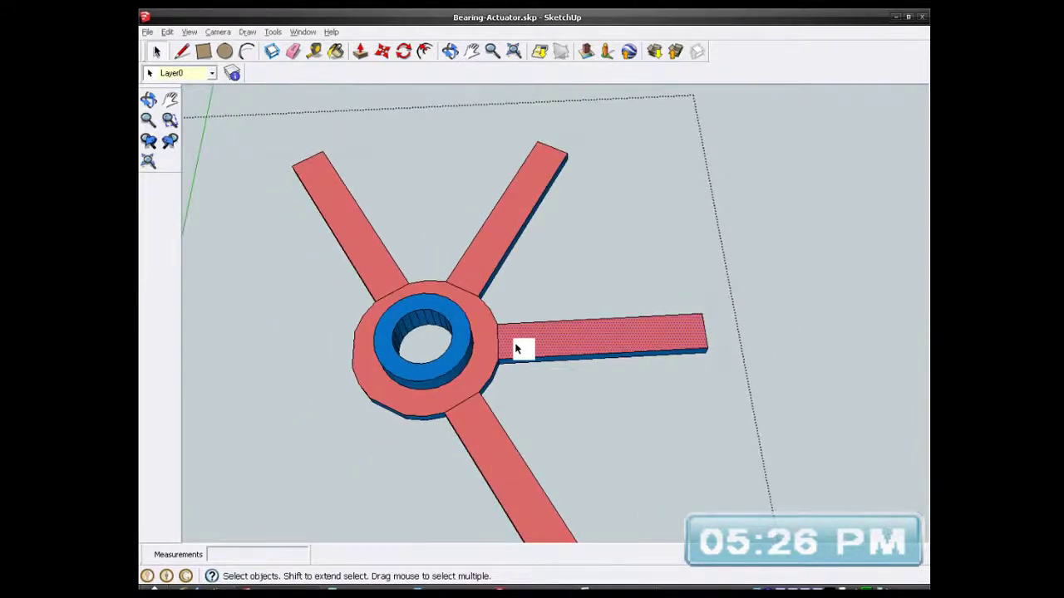
# - Switch on X-ray display to examine how the lettered spoke's end sits inside the post of the assembled rig
pyautogui.scroll(-5, 515, 349)
pyautogui.moveTo(516, 350); pyautogui.dragTo(505, 324, button='middle')
pyautogui.scroll(-6, 498, 311)
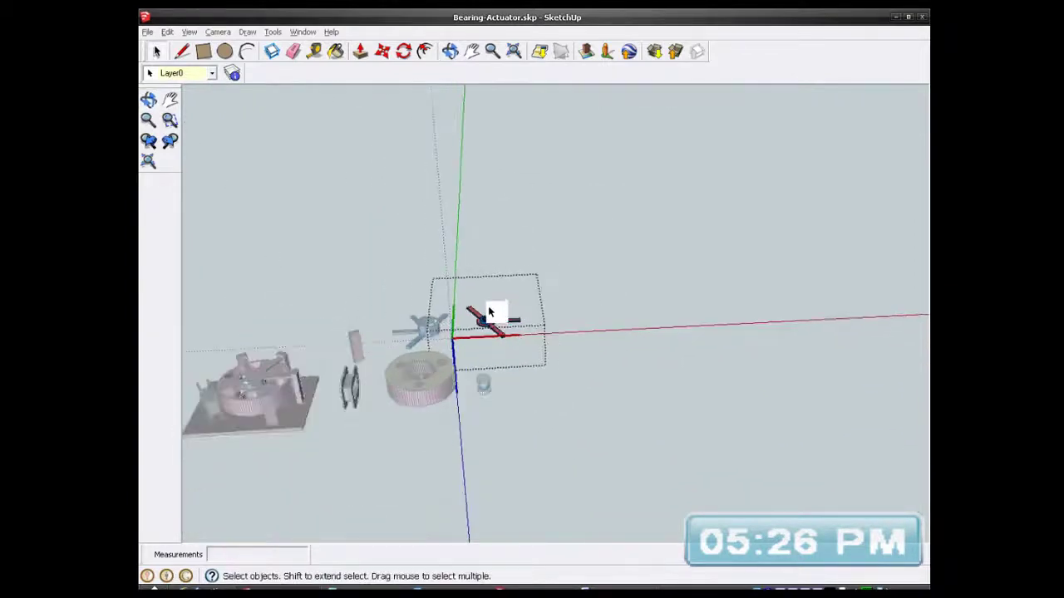
pyautogui.scroll(8, 296, 380)
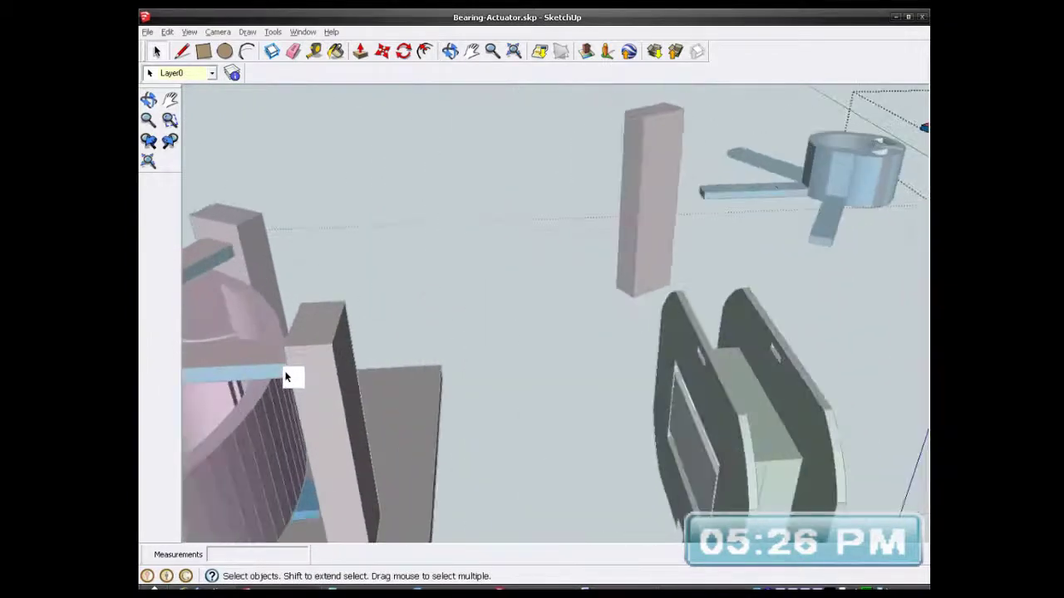
pyautogui.scroll(3, 295, 391)
pyautogui.moveTo(305, 404); pyautogui.dragTo(380, 352, button='middle')
pyautogui.scroll(3, 399, 272)
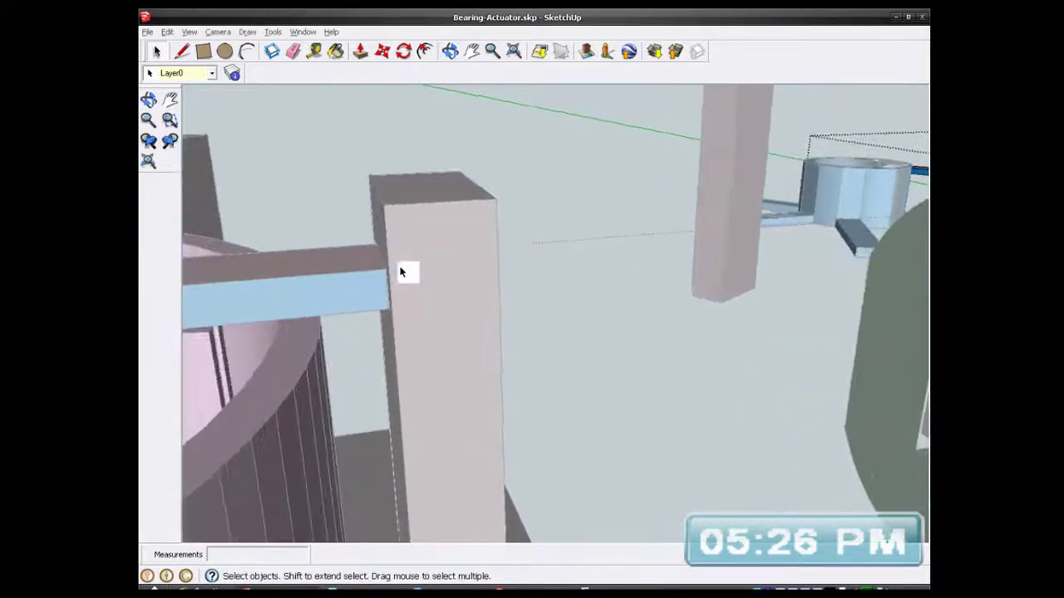
pyautogui.scroll(2, 400, 272)
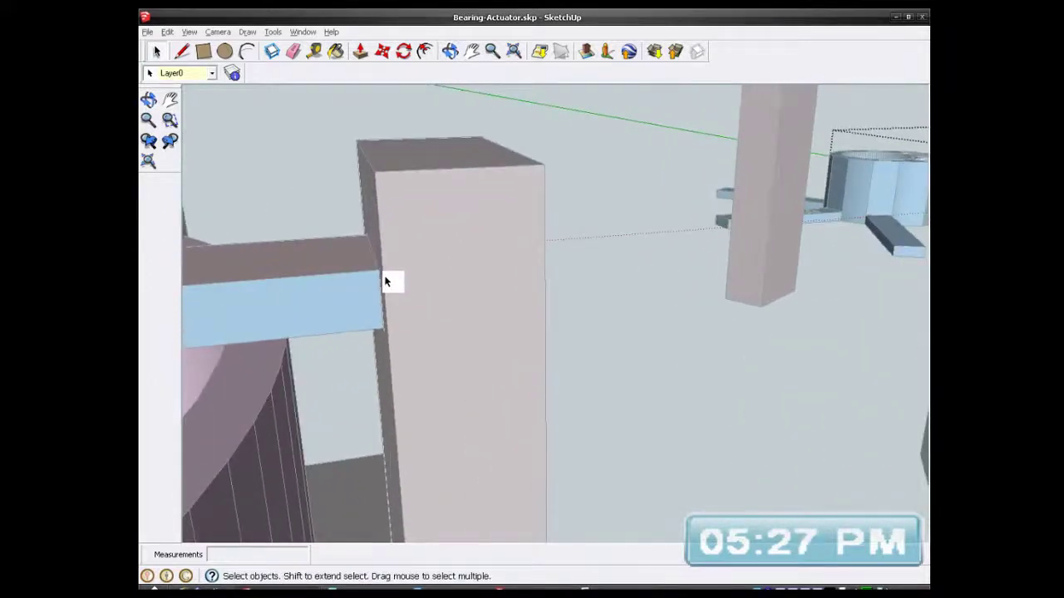
pyautogui.press('x')
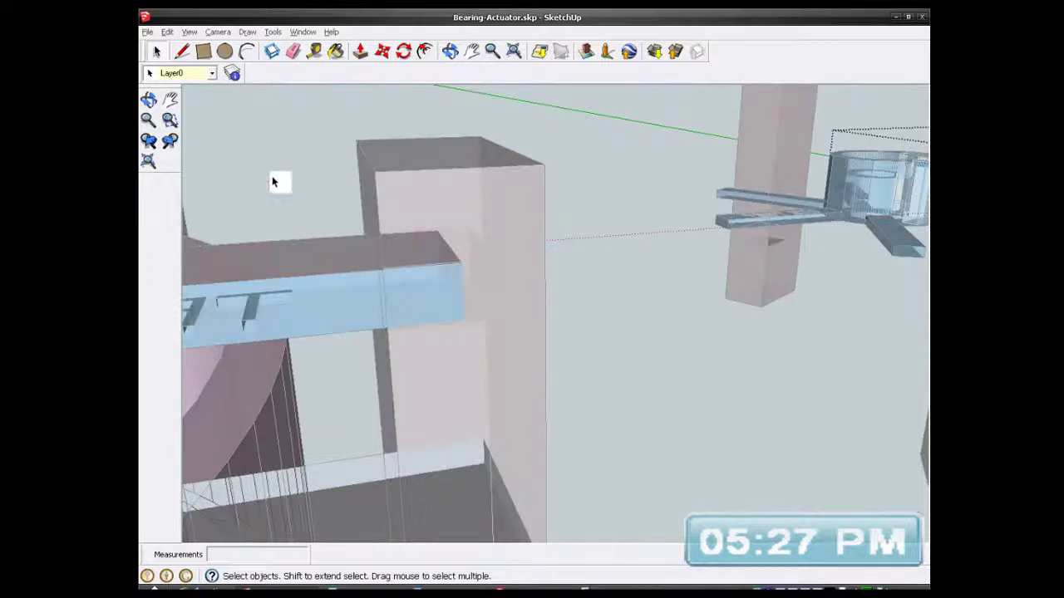
# - Measure how far the lettered spoke's end reaches into the post, along the spoke's upper edge
pyautogui.click(313, 52)
pyautogui.moveTo(487, 288); pyautogui.dragTo(344, 241, button='middle')
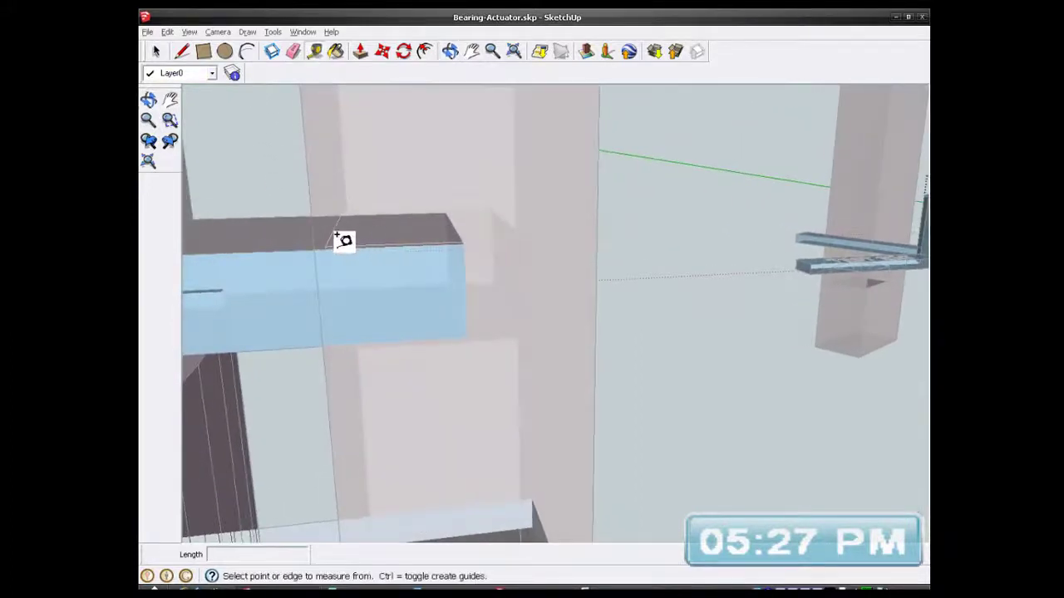
pyautogui.scroll(4, 358, 249)
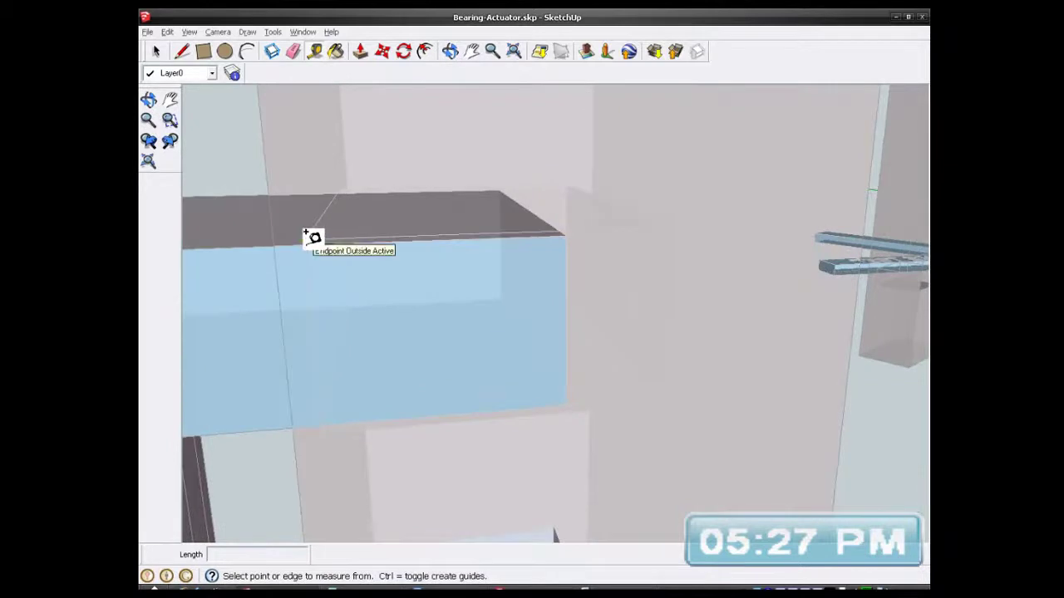
pyautogui.click(305, 240)
pyautogui.moveTo(441, 240); pyautogui.dragTo(357, 276, button='middle')
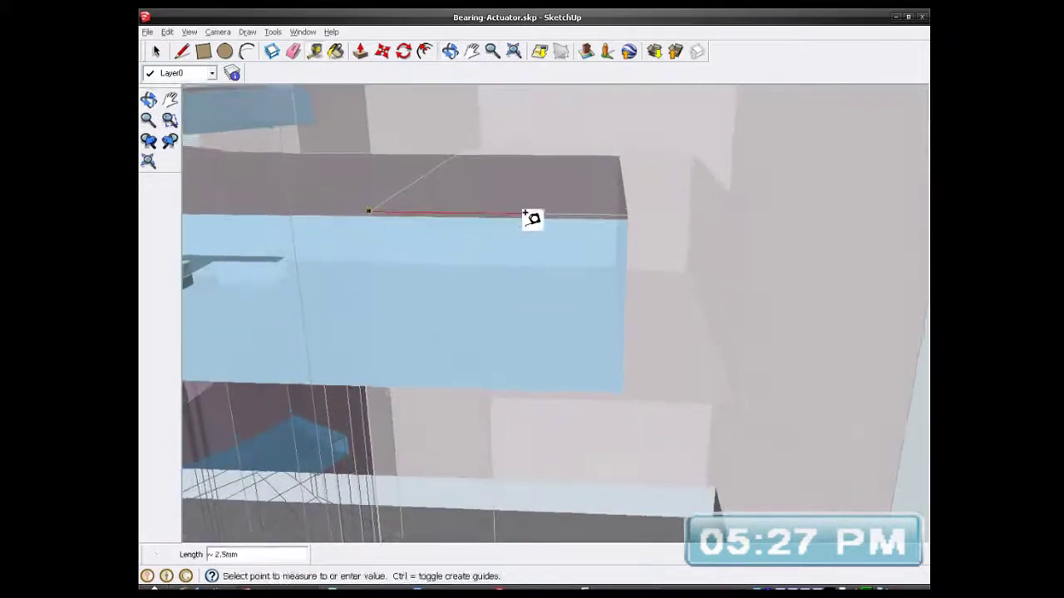
pyautogui.click(621, 209)
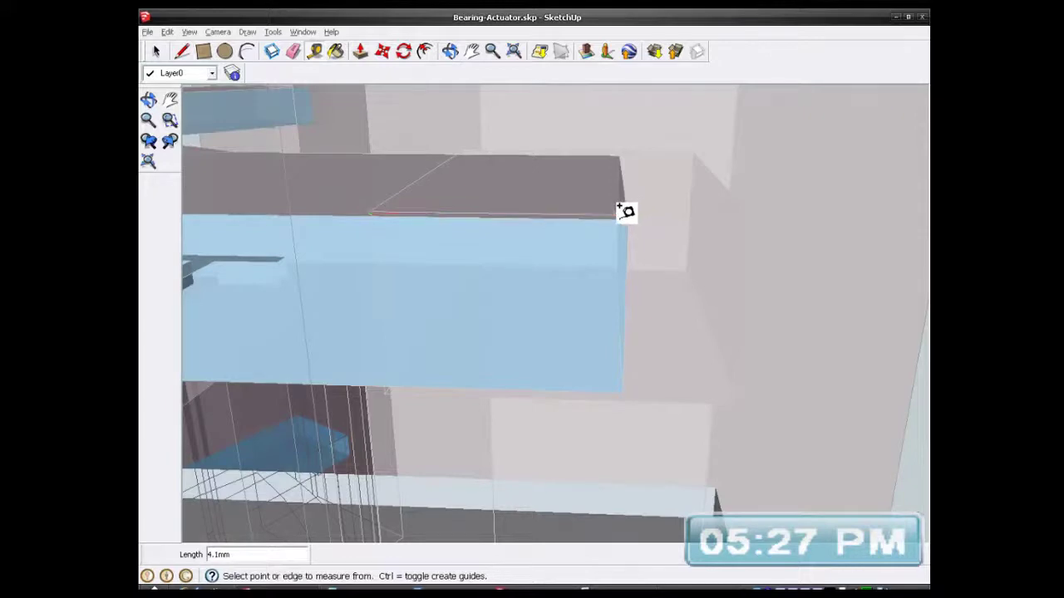
# - Measure the embedded length of the lettered spoke again, from the post's inner face to the spoke's end corner
pyautogui.moveTo(567, 238); pyautogui.dragTo(581, 256, button='middle')
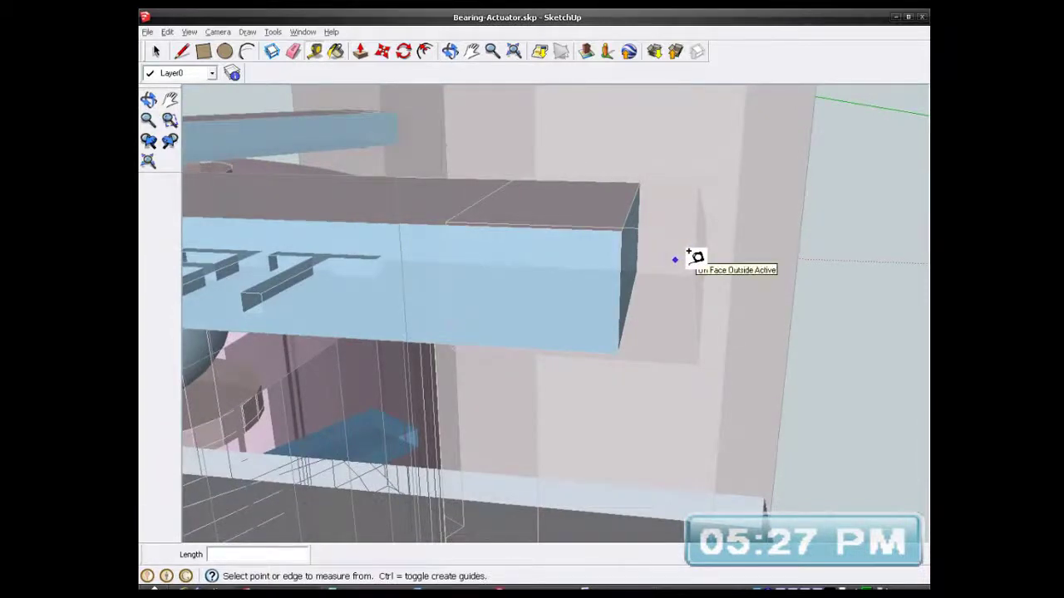
pyautogui.moveTo(634, 254)
pyautogui.mouseDown(button='middle')
pyautogui.moveTo(535, 266)
pyautogui.moveTo(529, 192)
pyautogui.moveTo(670, 267)
pyautogui.moveTo(615, 306)
pyautogui.moveTo(629, 275)
pyautogui.mouseUp(button='middle')
pyautogui.scroll(-5, 660, 263)
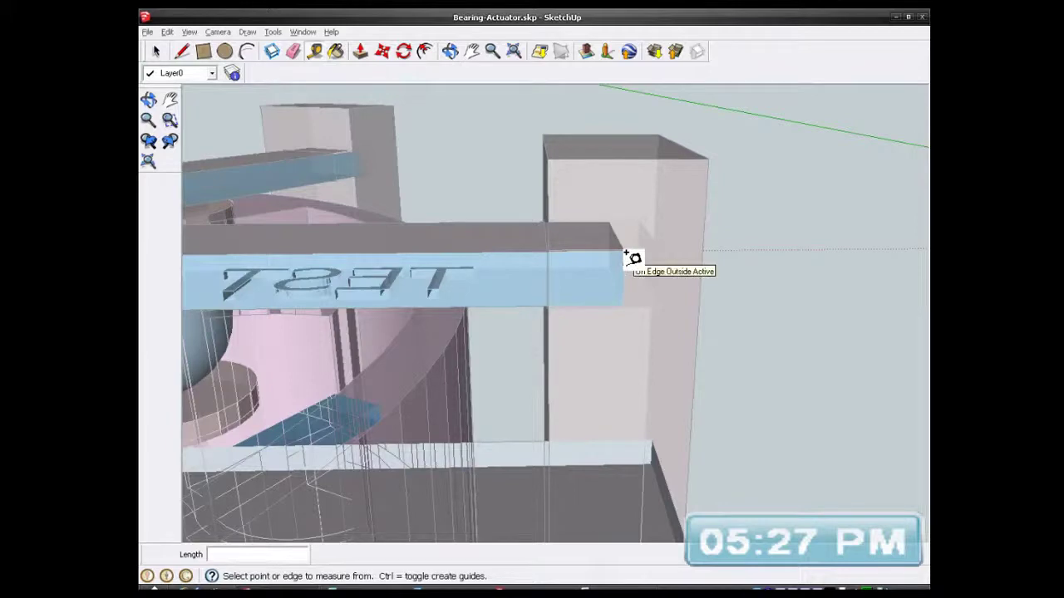
pyautogui.scroll(3, 633, 258)
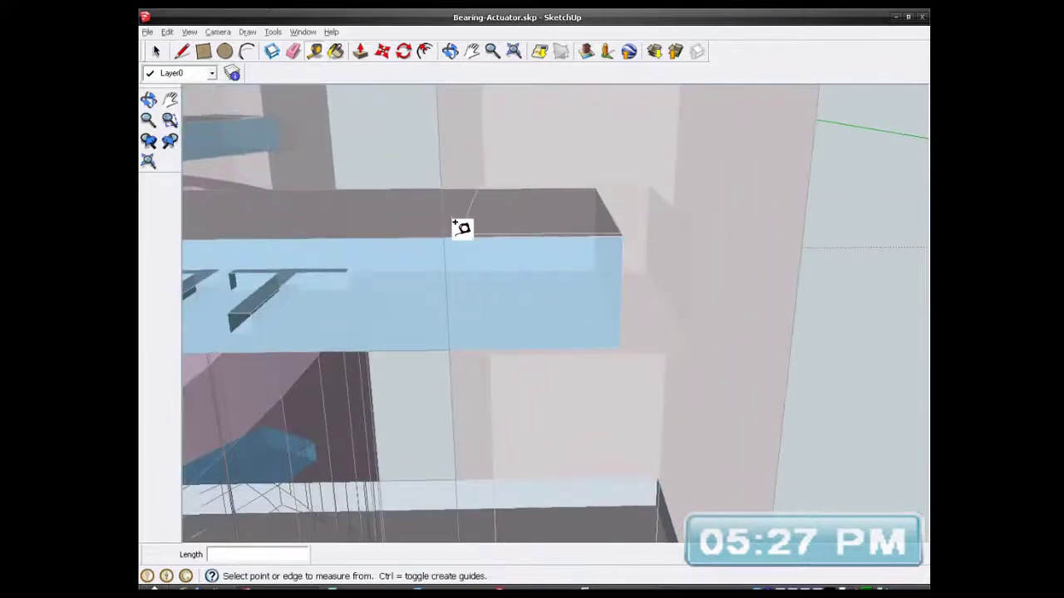
pyautogui.click(457, 234)
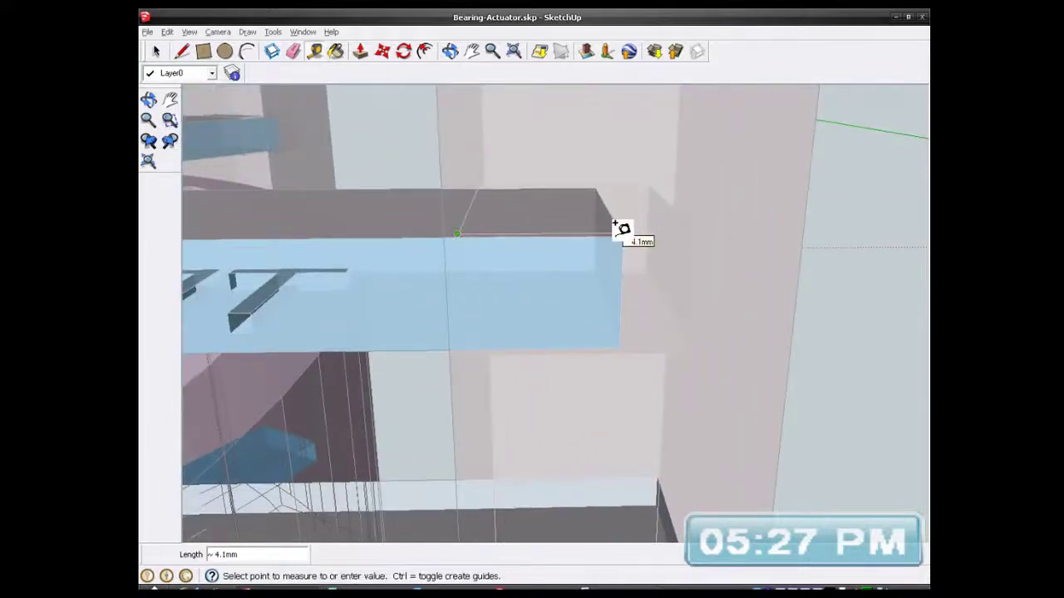
pyautogui.click(622, 229)
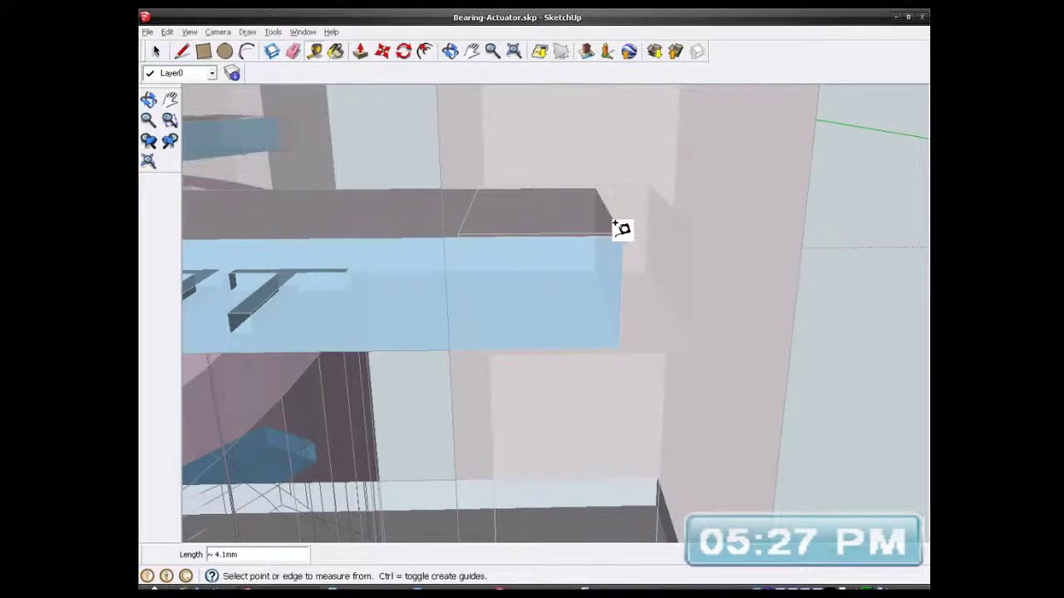
# - Measure from the point where the lettered spoke enters the post towards the post's outer side
pyautogui.scroll(-2, 597, 241)
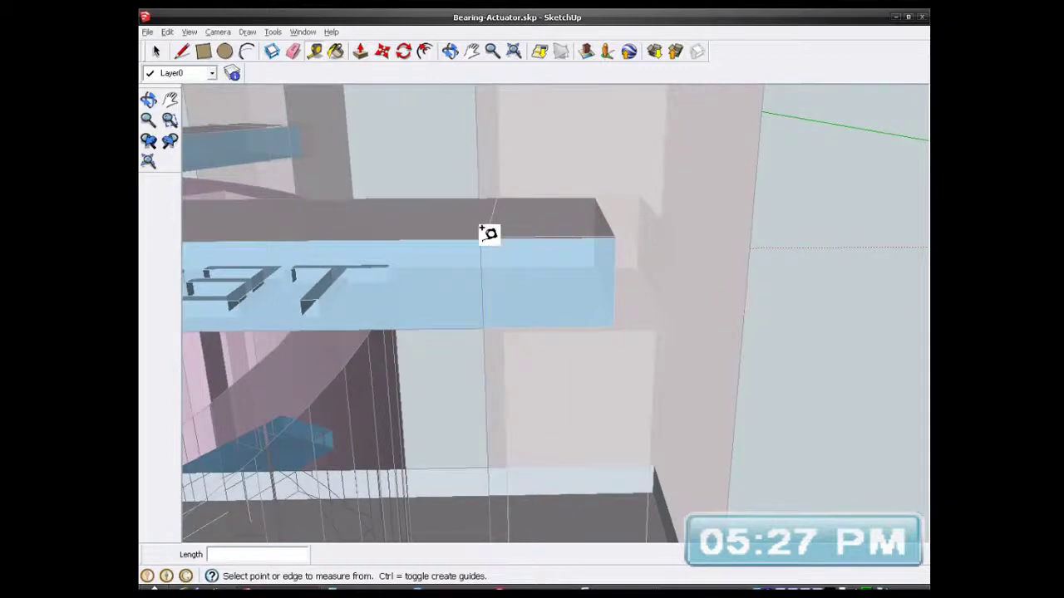
pyautogui.click(486, 236)
pyautogui.moveTo(682, 224); pyautogui.dragTo(760, 255, button='middle')
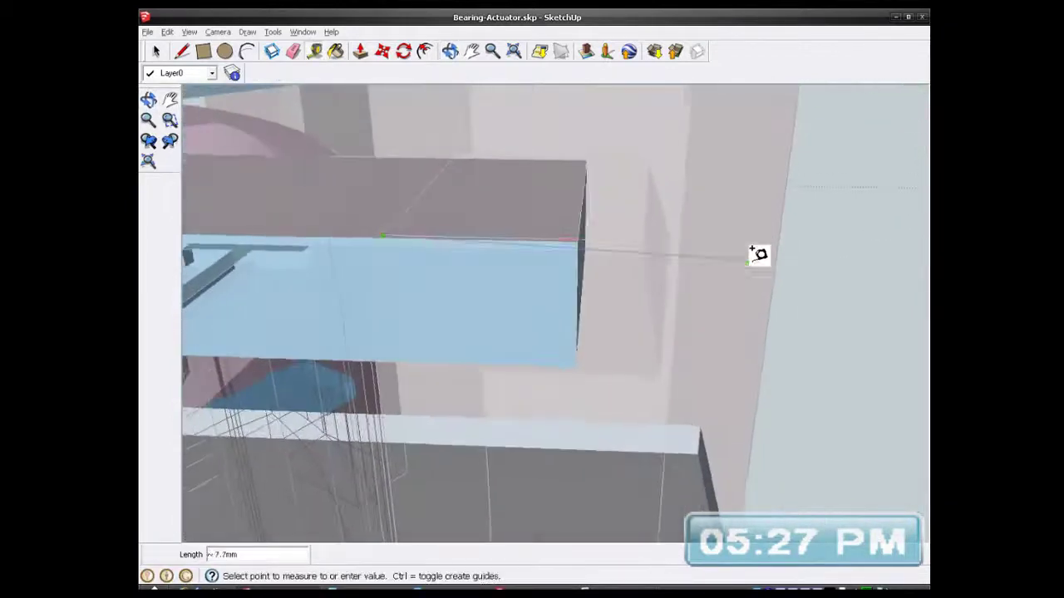
pyautogui.click(673, 235)
pyautogui.moveTo(671, 235); pyautogui.dragTo(493, 330, button='middle')
# - Return to the separate spoked plate being edited and switch off X-ray display
pyautogui.scroll(-6, 494, 330)
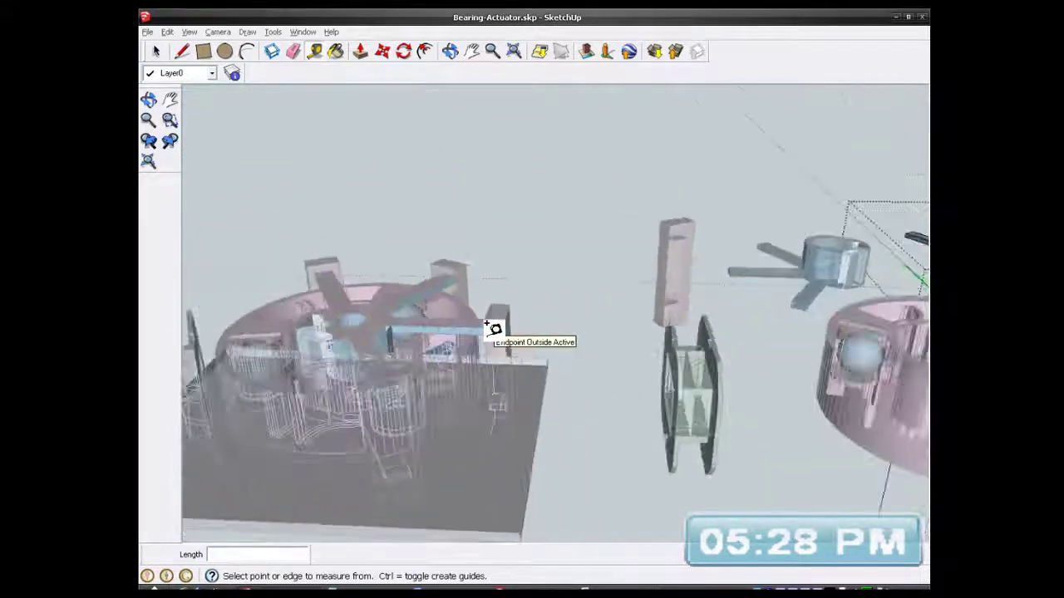
pyautogui.scroll(8, 851, 283)
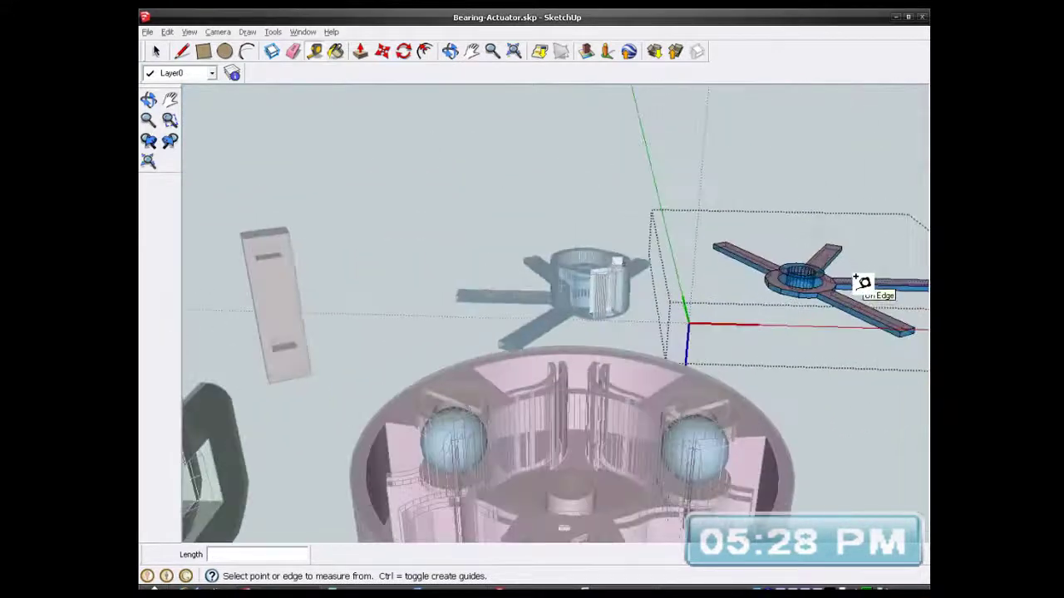
pyautogui.moveTo(660, 237); pyautogui.dragTo(870, 230, button='middle')
pyautogui.scroll(5, 801, 219)
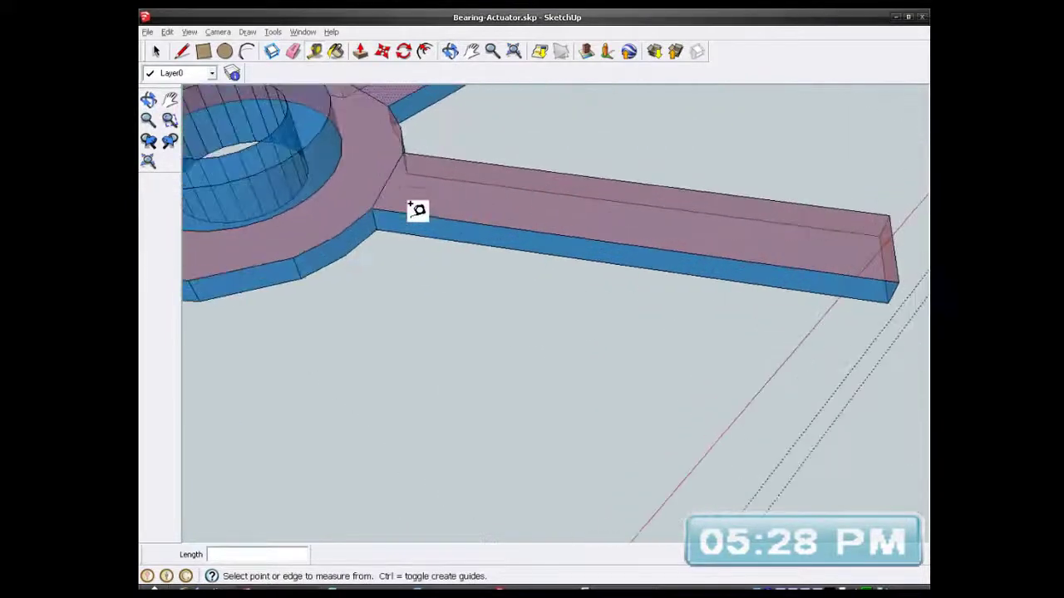
pyautogui.scroll(-2, 466, 199)
pyautogui.moveTo(527, 190); pyautogui.dragTo(554, 262, button='middle')
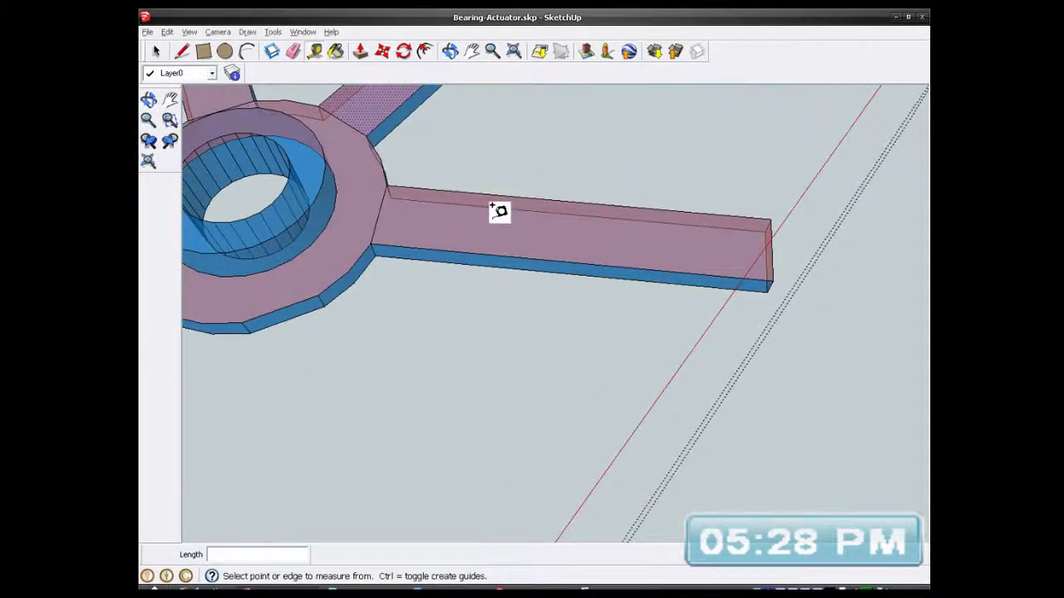
pyautogui.scroll(3, 577, 209)
pyautogui.scroll(-3, 518, 238)
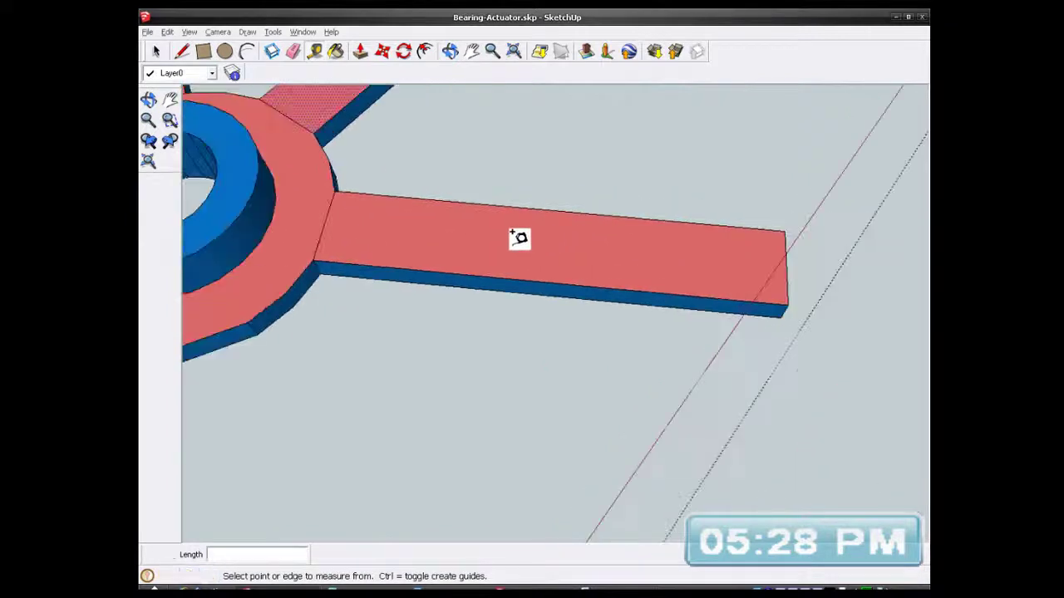
# - Place a guide line across the spoke's red face, parallel to its outer end edge and 6 mm inward
pyautogui.scroll(2, 783, 240)
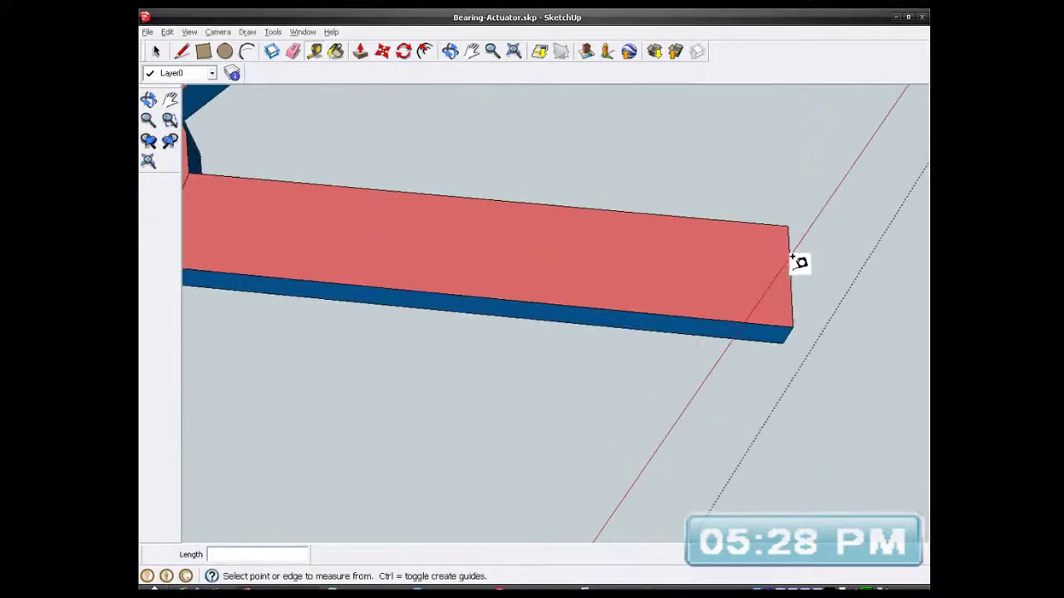
pyautogui.click(792, 267)
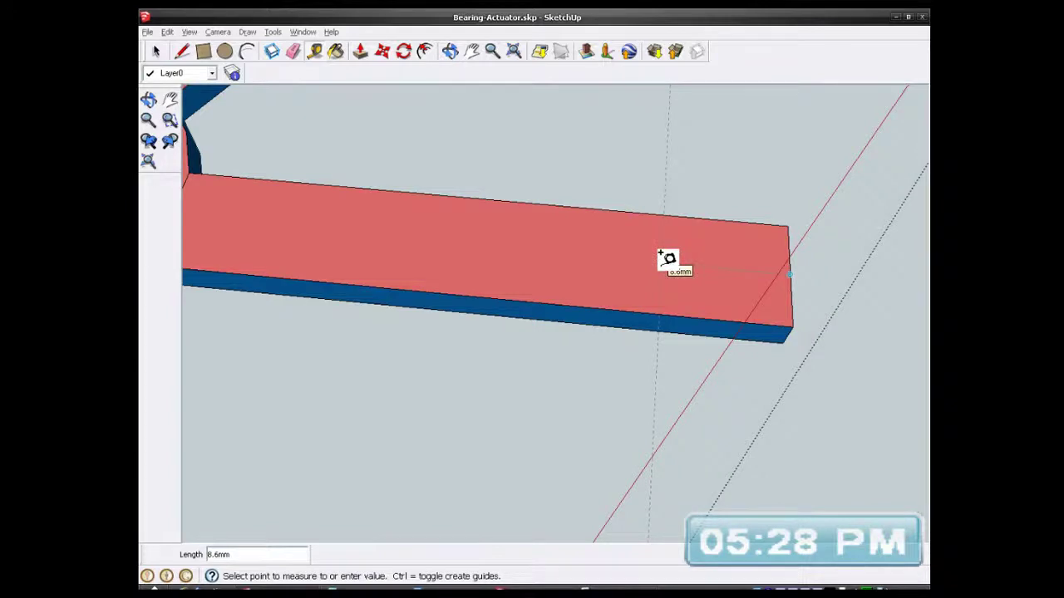
pyautogui.write('6')
pyautogui.press('Return')
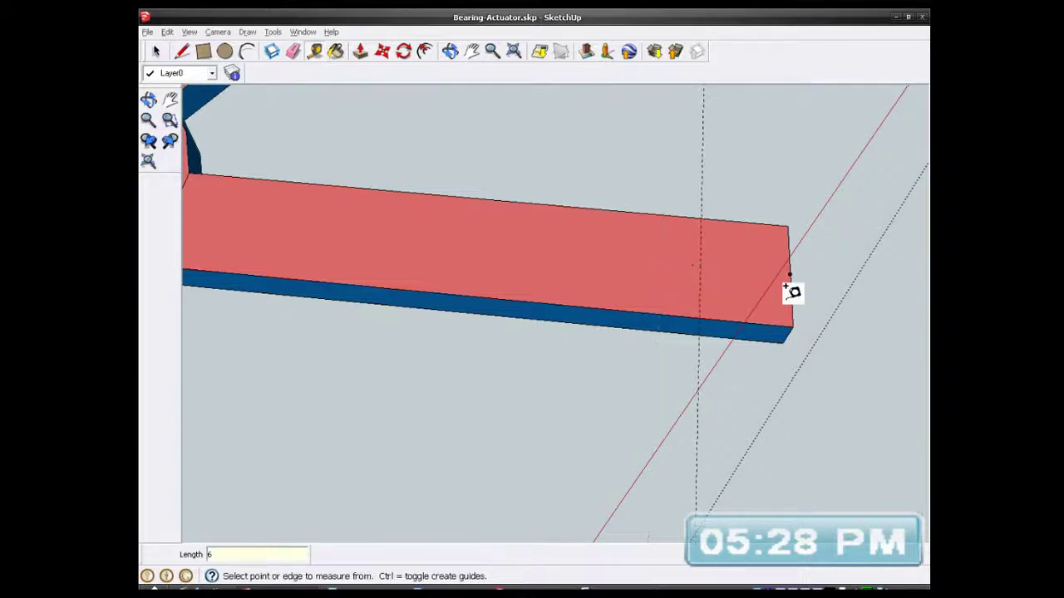
# - Measure the width of the front arm between its two long edges with the Tape Measure
pyautogui.scroll(-3, 789, 283)
pyautogui.moveTo(741, 268); pyautogui.dragTo(563, 273, button='middle')
pyautogui.scroll(-2, 556, 245)
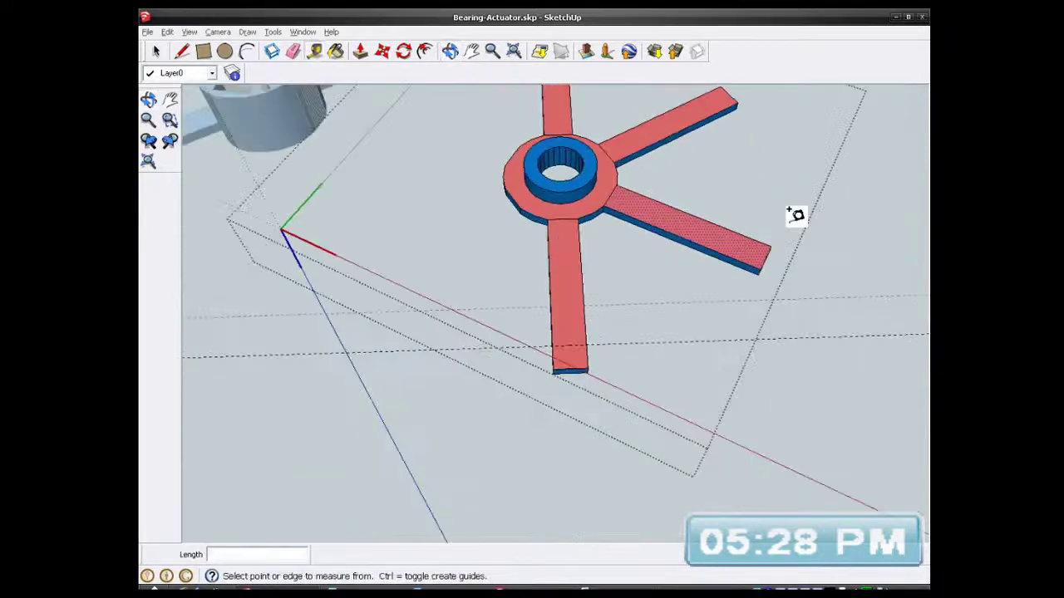
pyautogui.scroll(4, 776, 238)
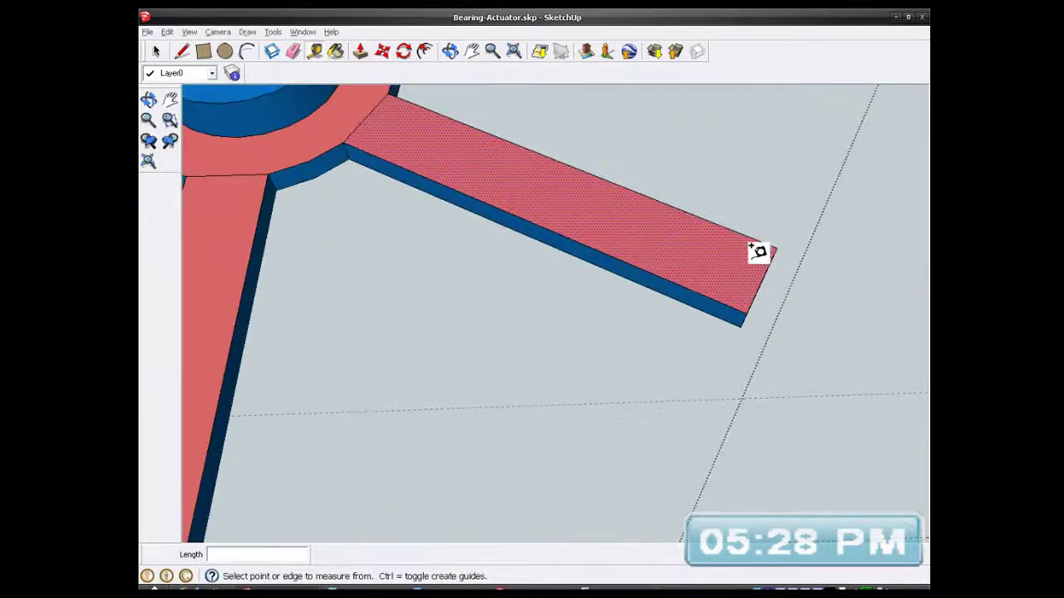
pyautogui.scroll(-4, 755, 258)
pyautogui.scroll(3, 451, 409)
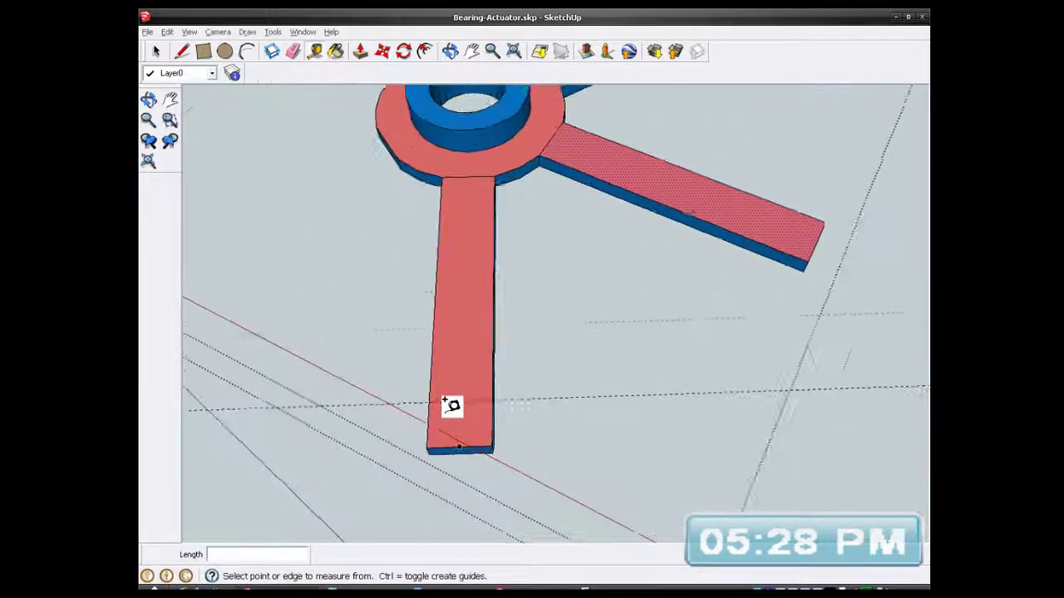
pyautogui.scroll(-2, 481, 381)
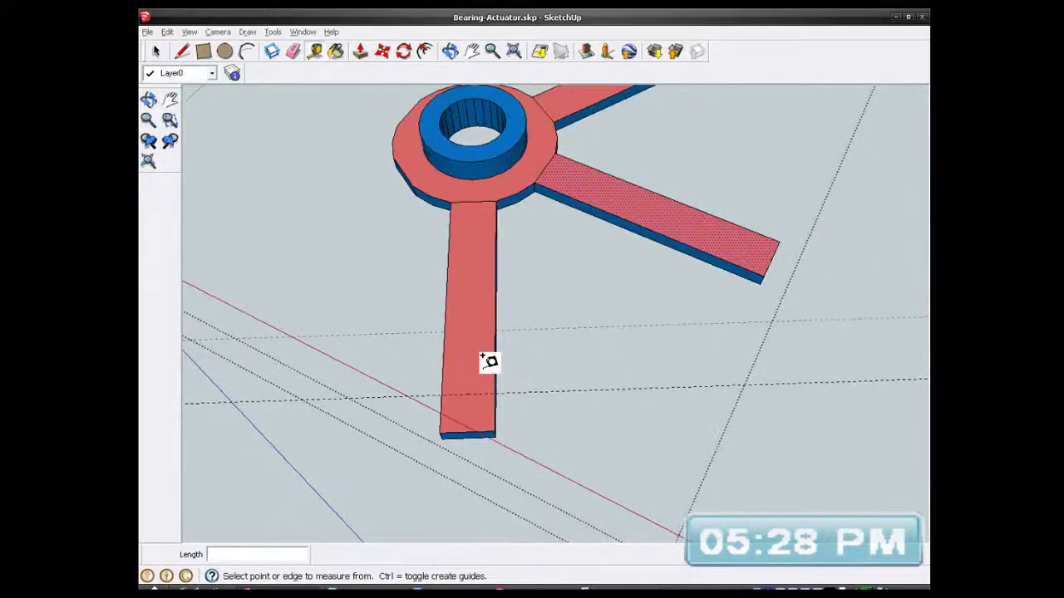
pyautogui.scroll(3, 458, 400)
pyautogui.moveTo(494, 380); pyautogui.dragTo(509, 476, button='middle')
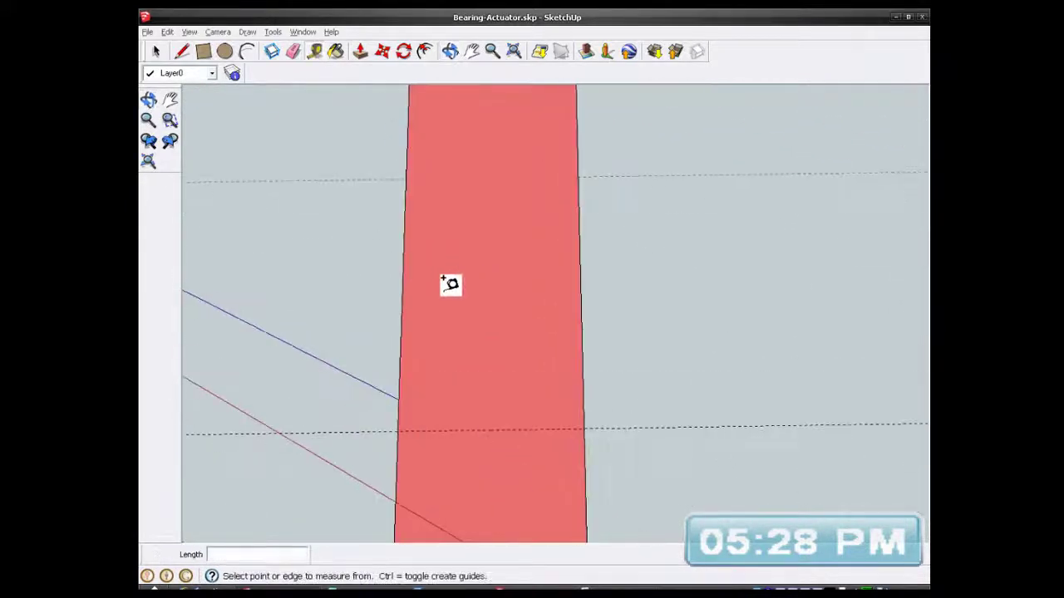
pyautogui.click(402, 296)
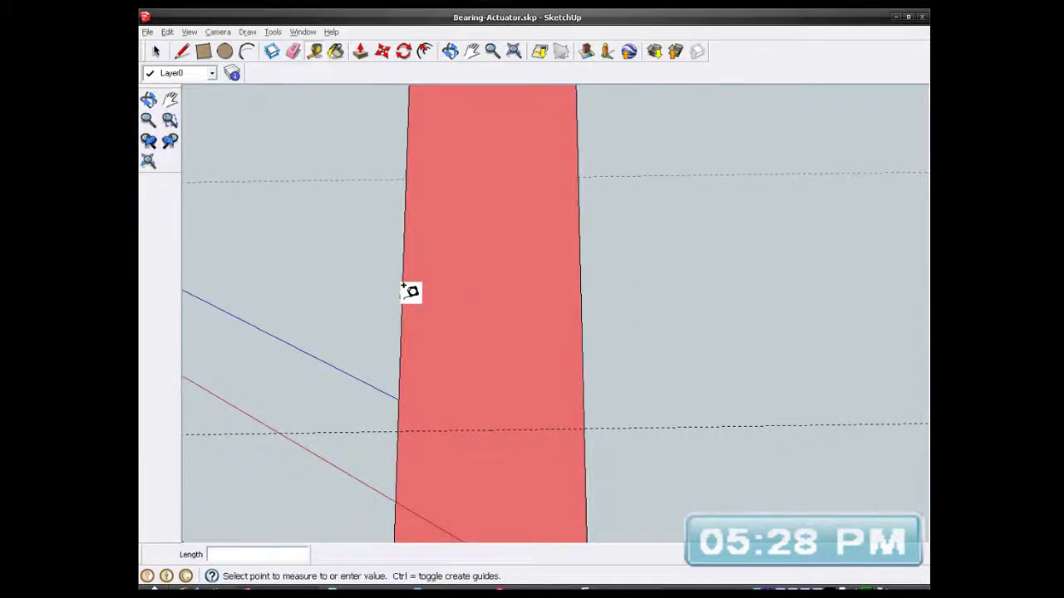
pyautogui.click(578, 283)
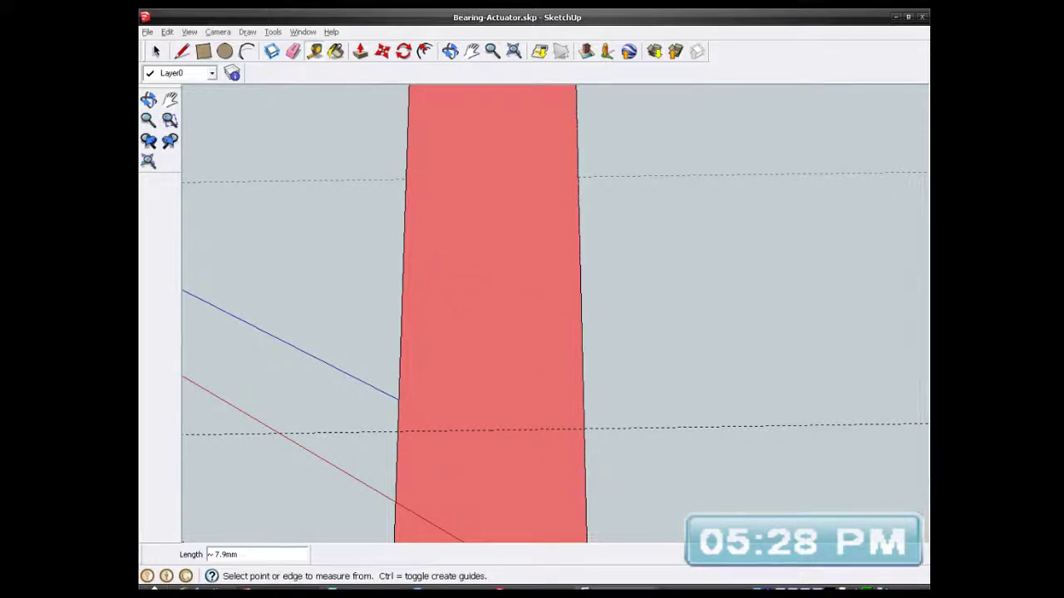
# - Switch to Calculator and work out the equal side offset for a strip centred on the 7.9 mm wide arm
pyautogui.hotkey('alt', 'Tab')
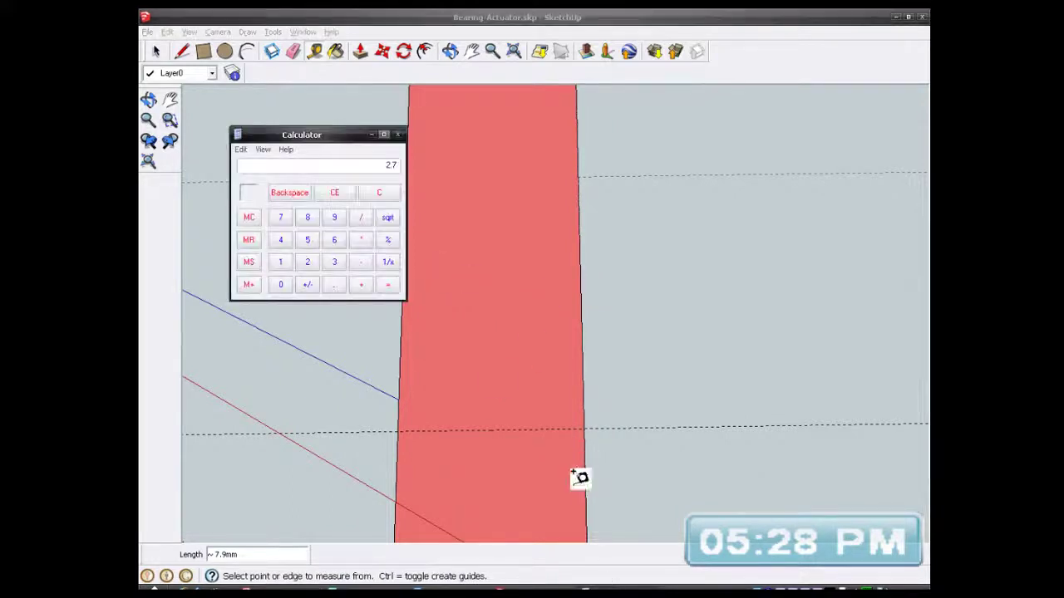
pyautogui.click(382, 194)
pyautogui.click(333, 218)
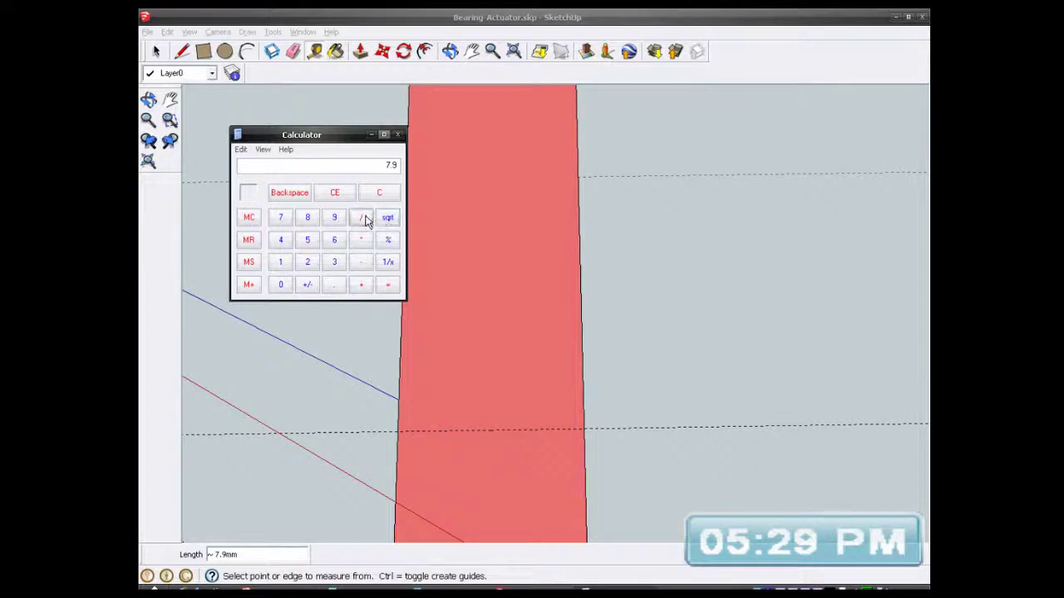
pyautogui.click(386, 285)
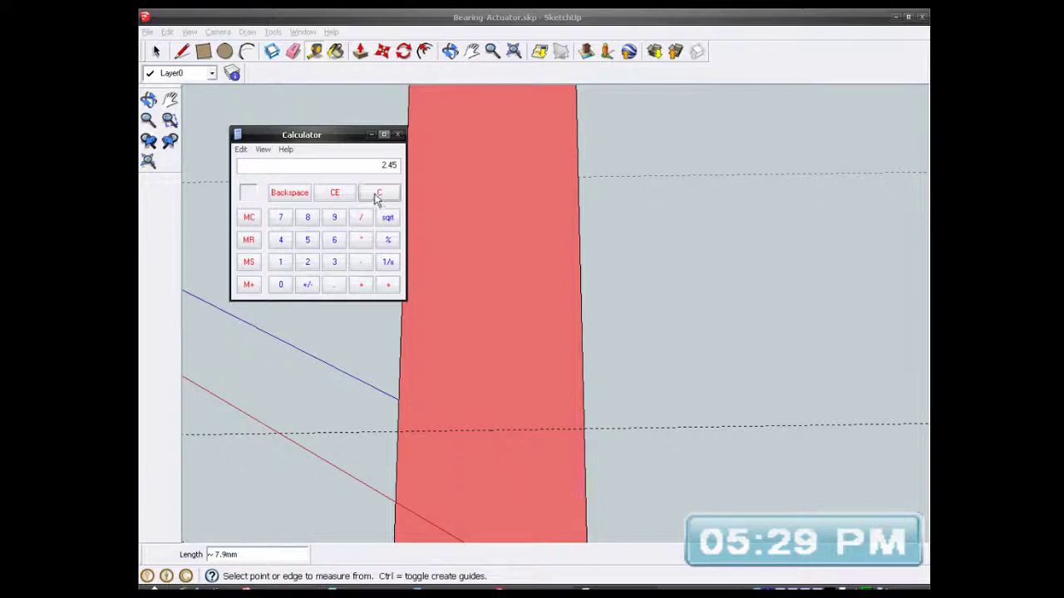
pyautogui.click(371, 135)
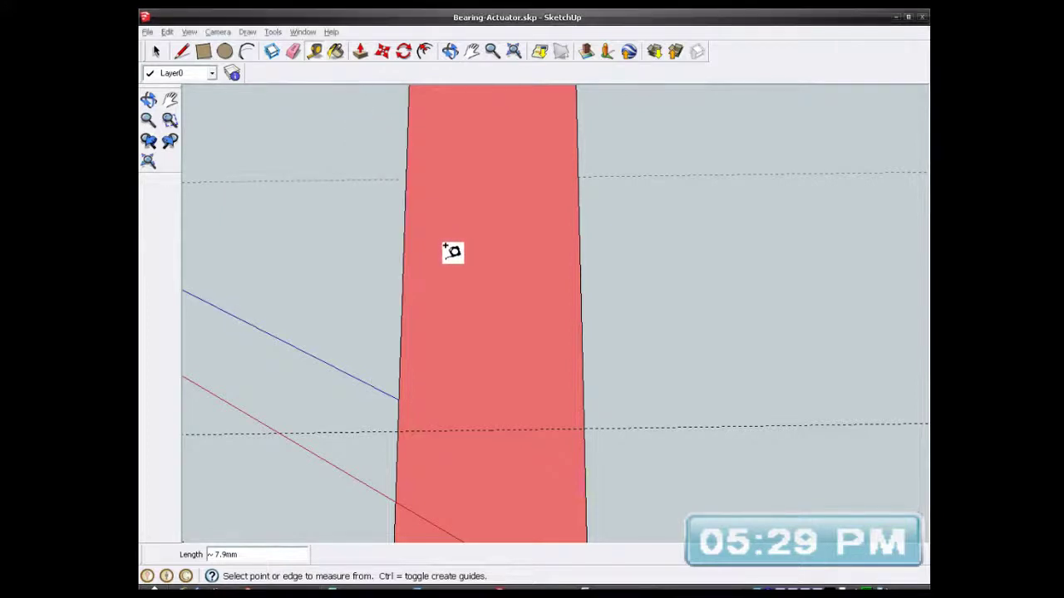
# - Place two lengthwise guides on the front arm, each offset 2.45 mm inward from one of its long edges
pyautogui.scroll(-2, 487, 361)
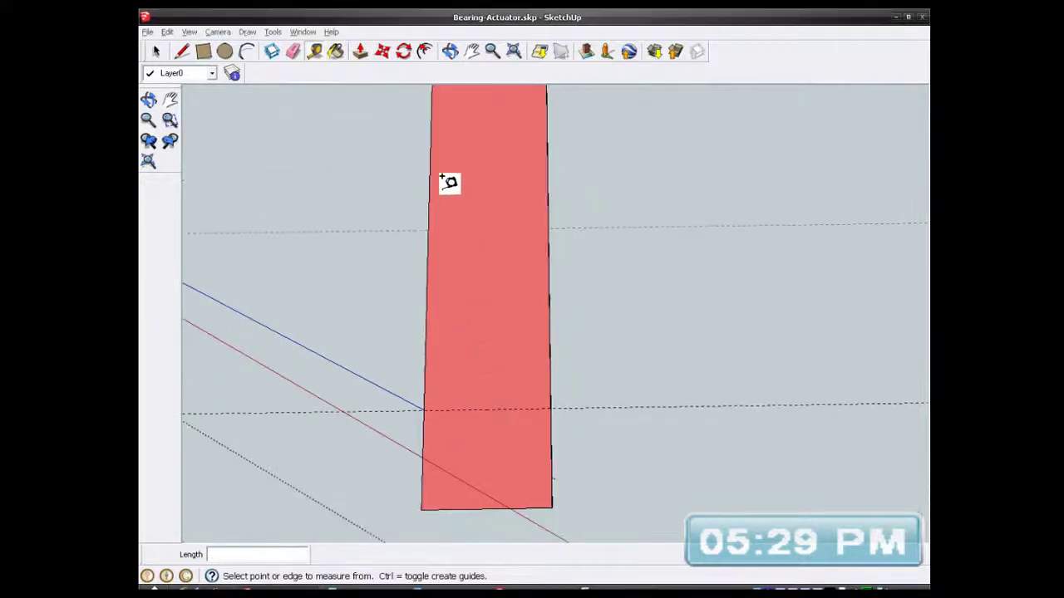
pyautogui.scroll(-2, 478, 422)
pyautogui.scroll(2, 480, 170)
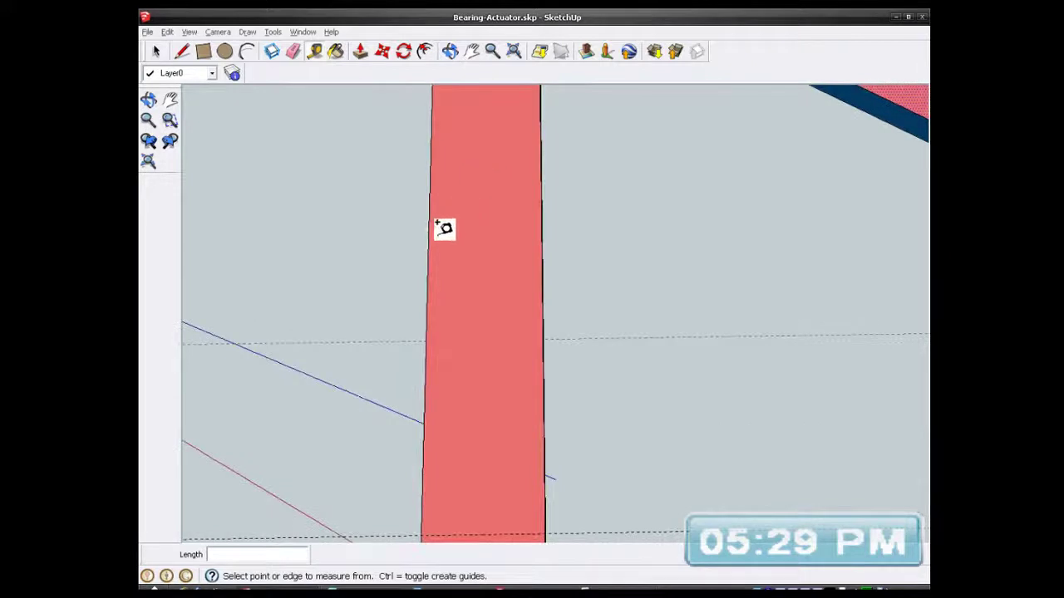
pyautogui.click(428, 299)
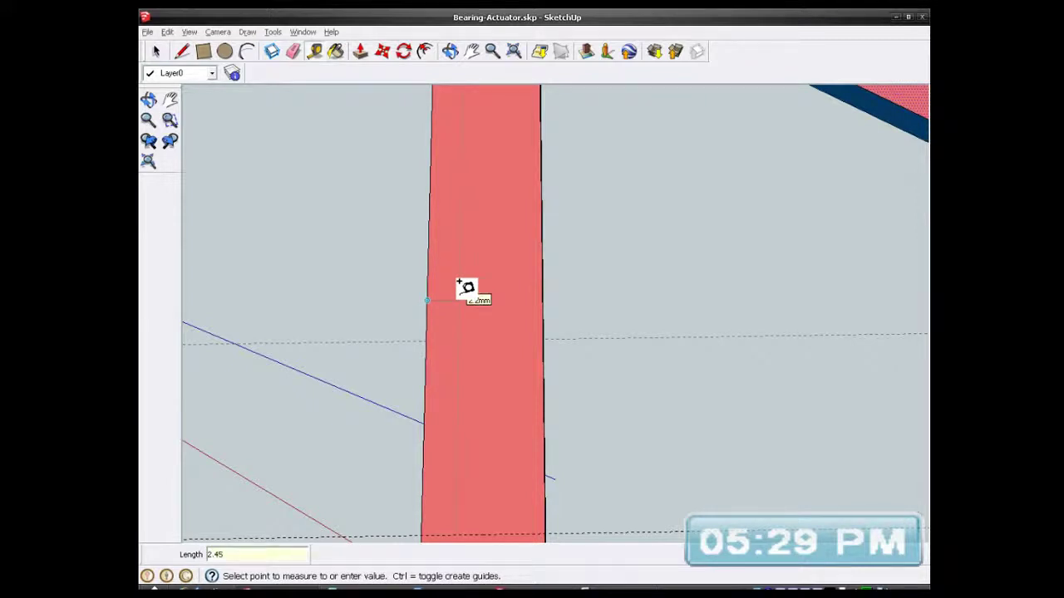
pyautogui.click(465, 286)
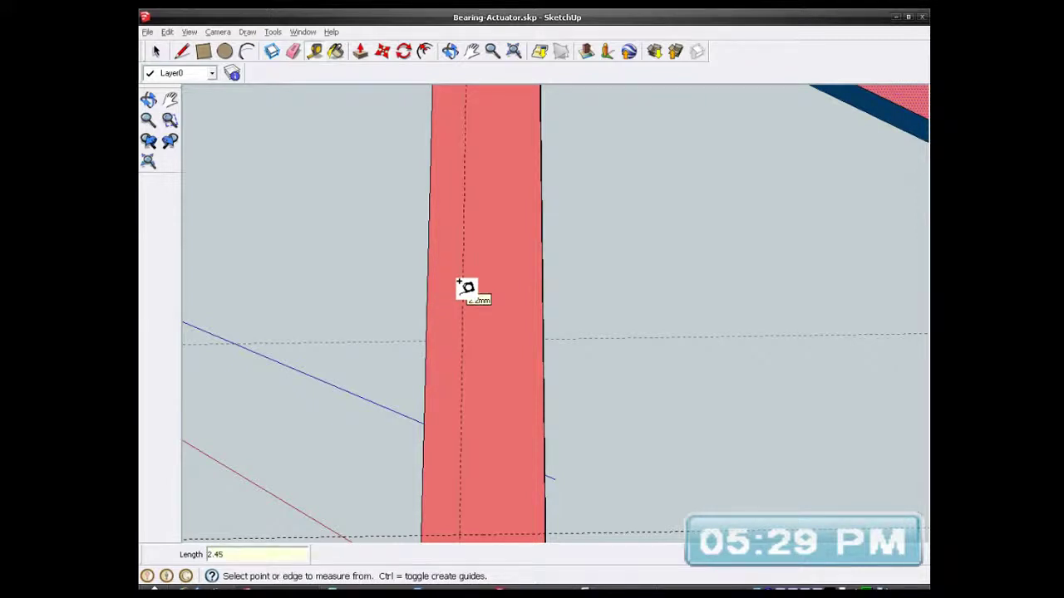
pyautogui.click(541, 288)
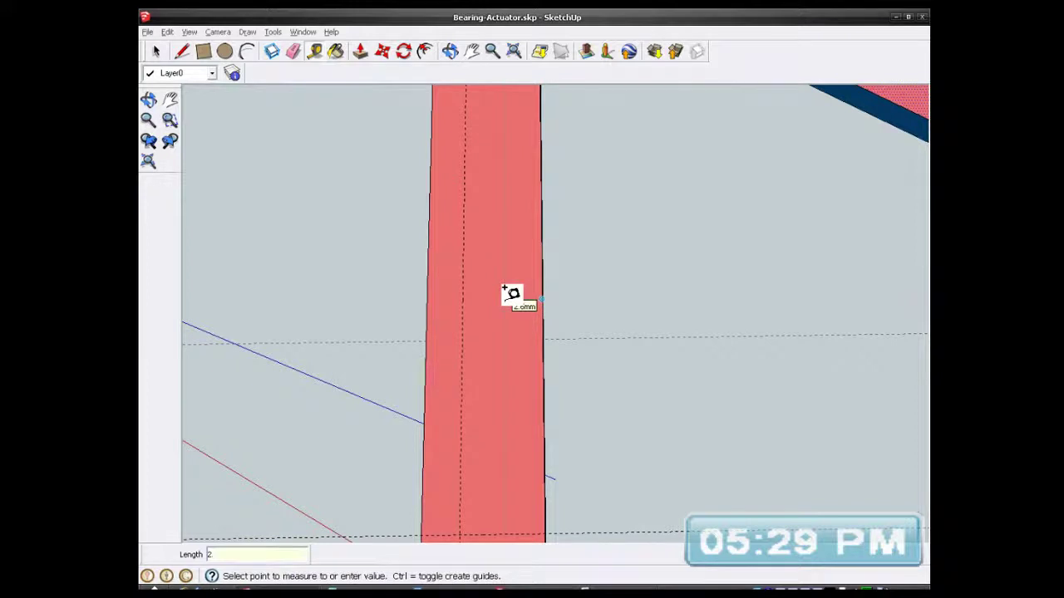
pyautogui.write('2.45')
pyautogui.press('Return')
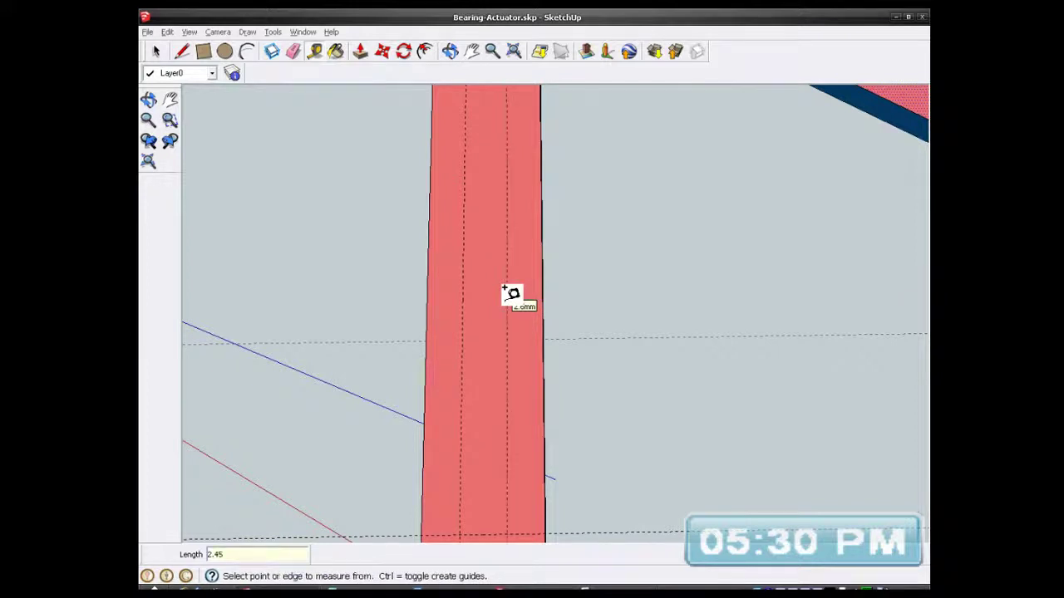
pyautogui.scroll(-4, 511, 294)
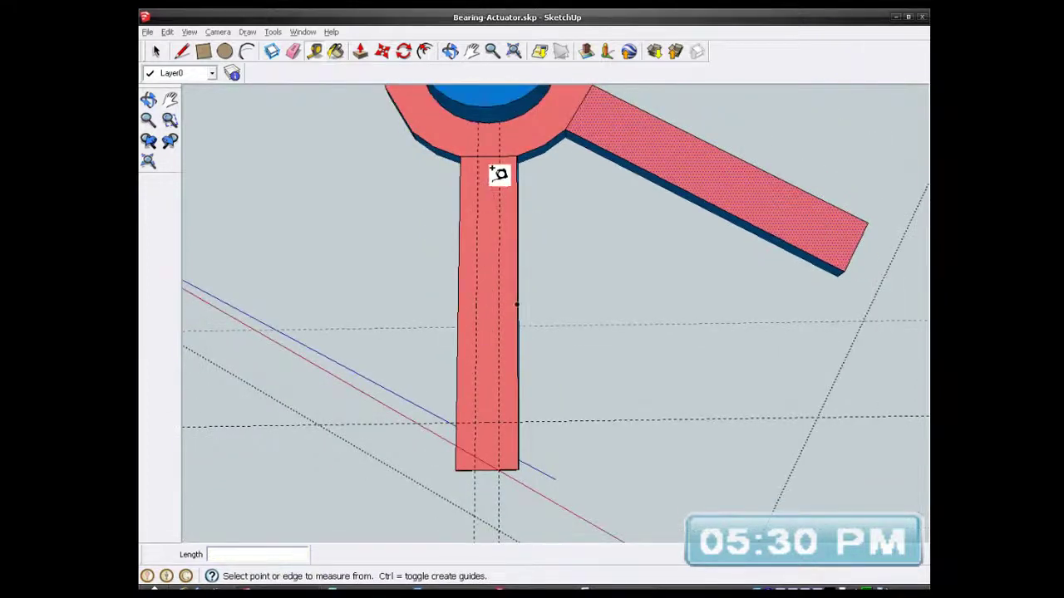
pyautogui.click(182, 51)
pyautogui.scroll(5, 495, 155)
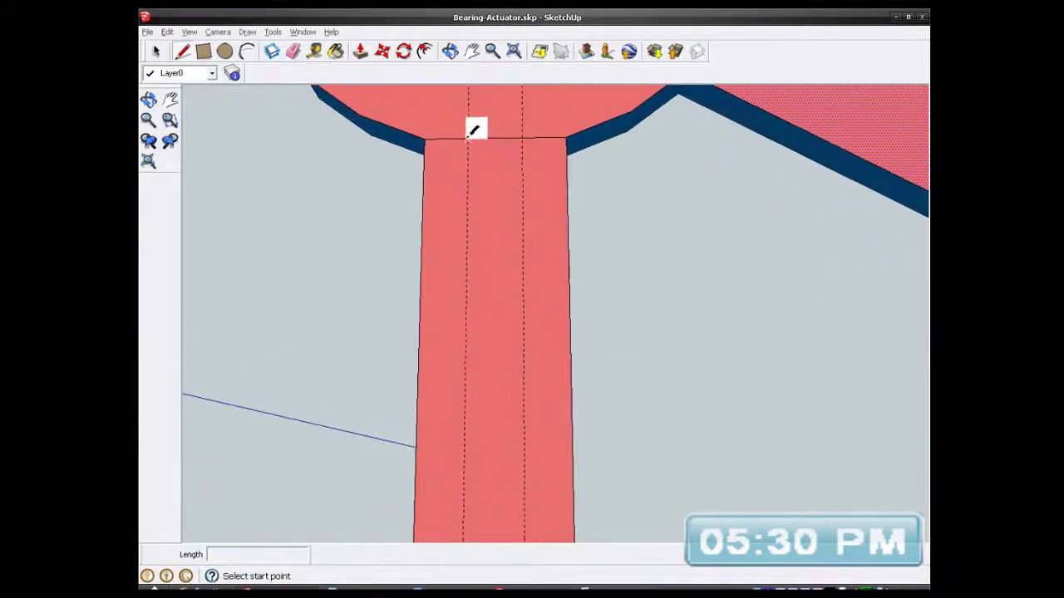
pyautogui.click(467, 138)
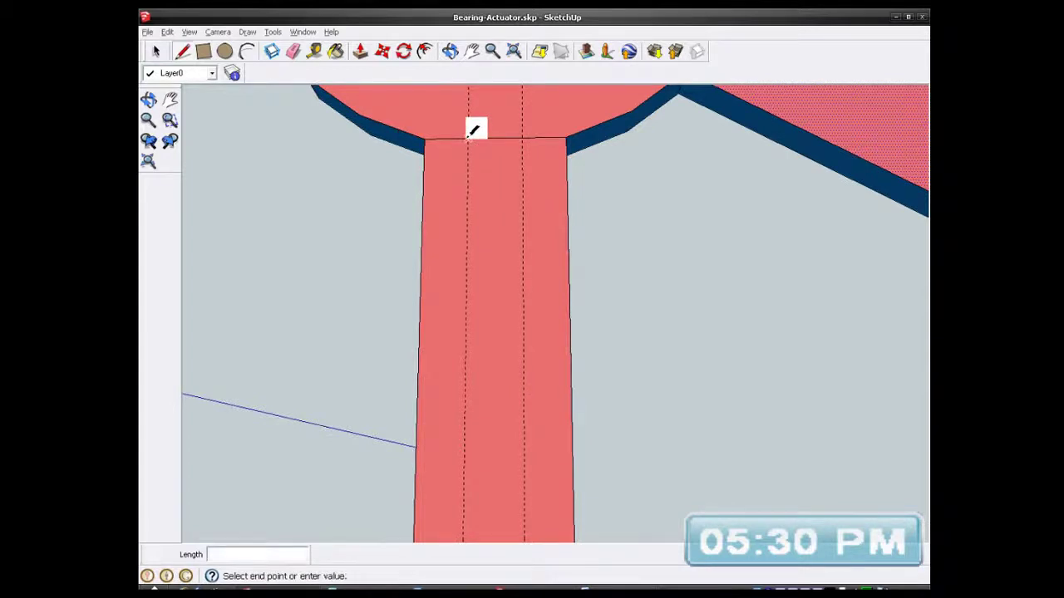
pyautogui.press('Escape')
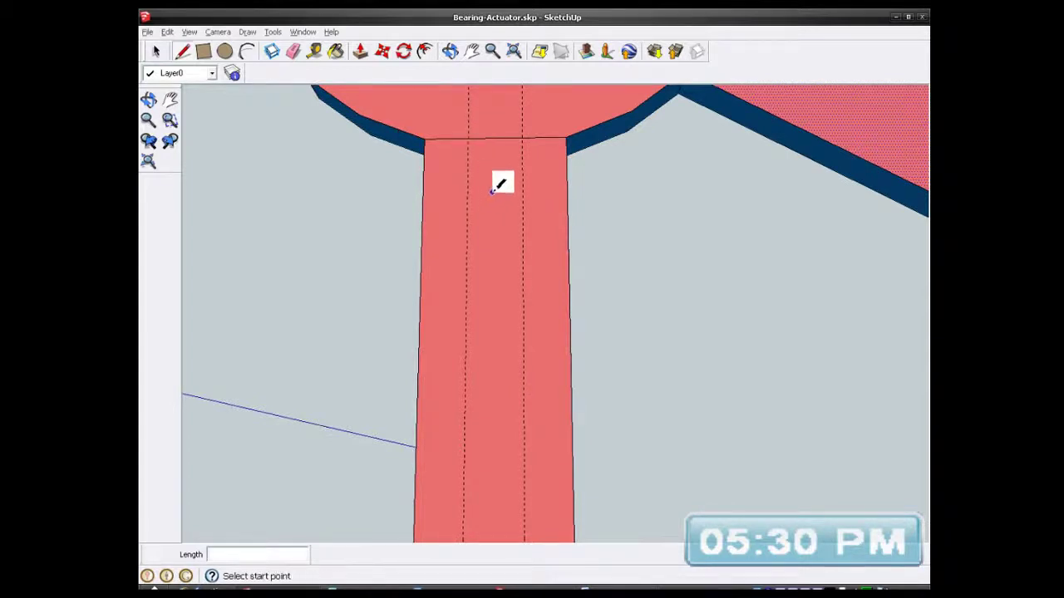
# - Draw a rectangle about 3.0 by 36.9 mm between the two lengthwise guides, from the hub edge to the crossing guide near the arm's end
pyautogui.click(204, 52)
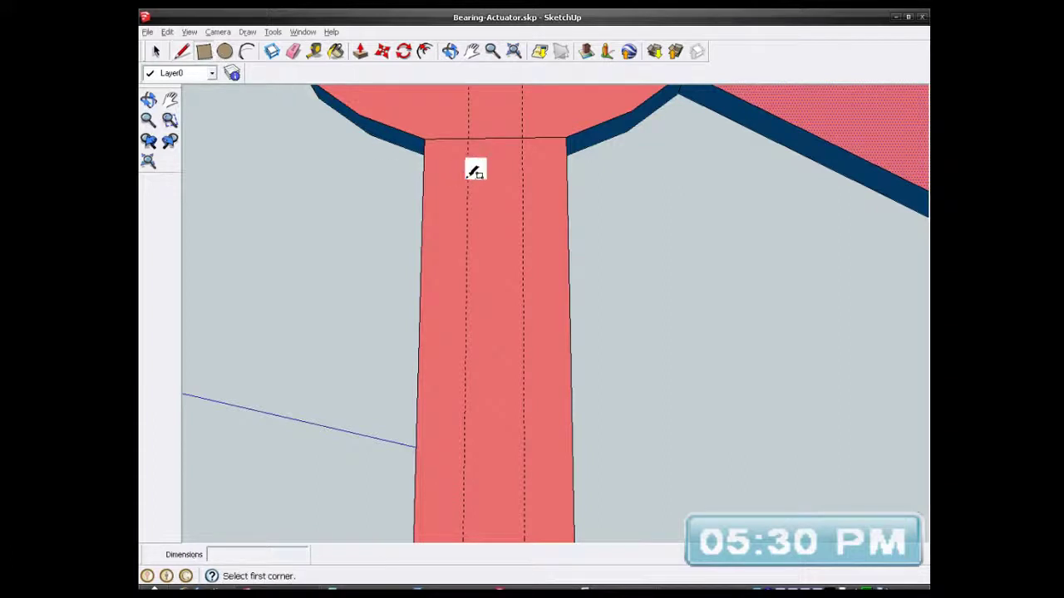
pyautogui.click(472, 131)
pyautogui.scroll(-3, 472, 133)
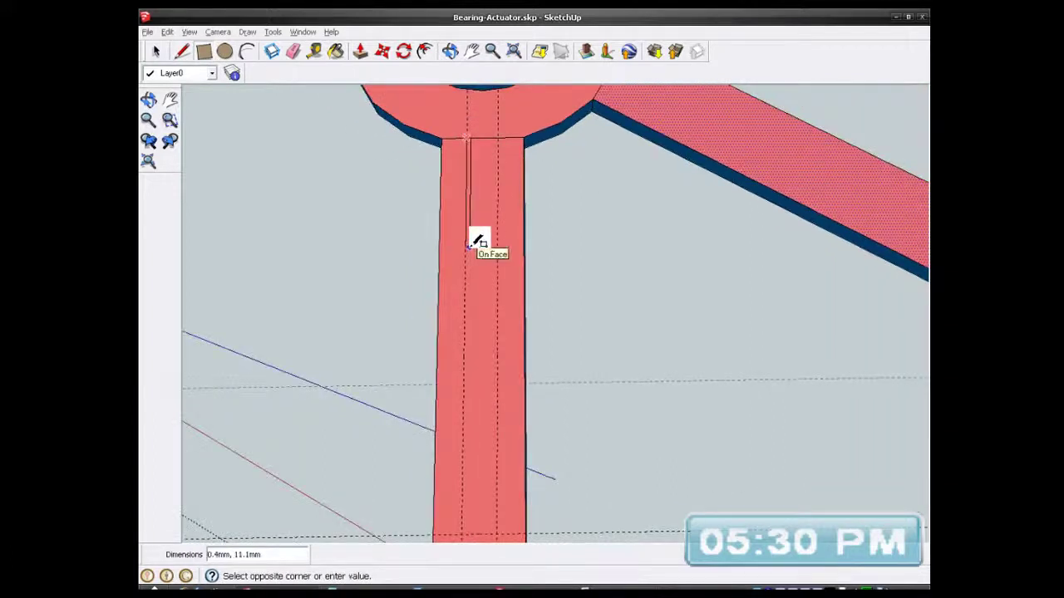
pyautogui.scroll(-1, 477, 241)
pyautogui.scroll(5, 477, 406)
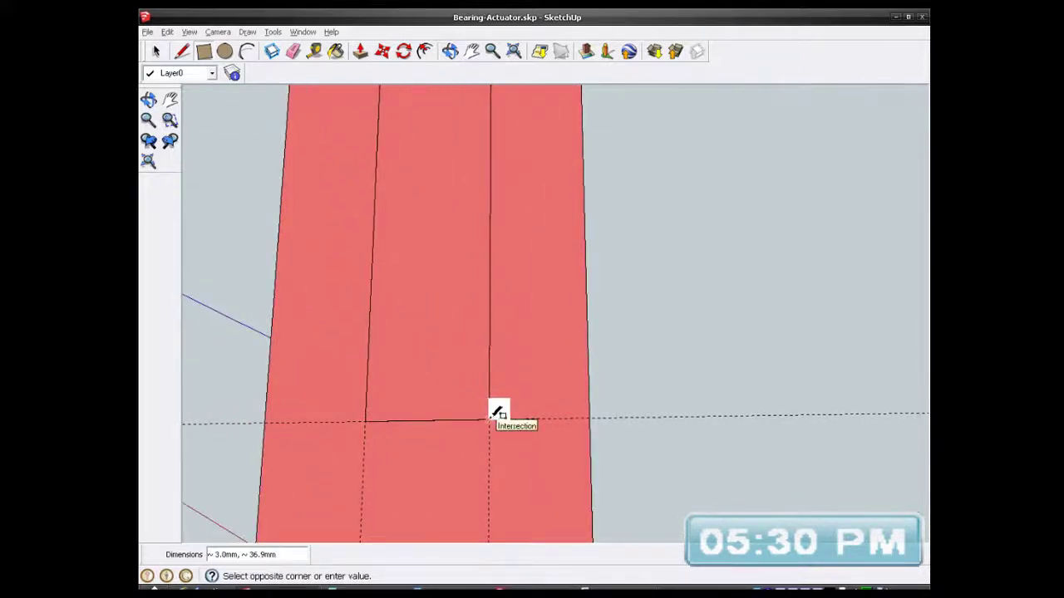
pyautogui.click(490, 420)
# - Display the model in the Monochrome face style
pyautogui.scroll(-2, 492, 422)
pyautogui.scroll(-4, 501, 419)
pyautogui.moveTo(501, 420); pyautogui.dragTo(653, 294, button='middle')
pyautogui.click(360, 53)
pyautogui.click(191, 32)
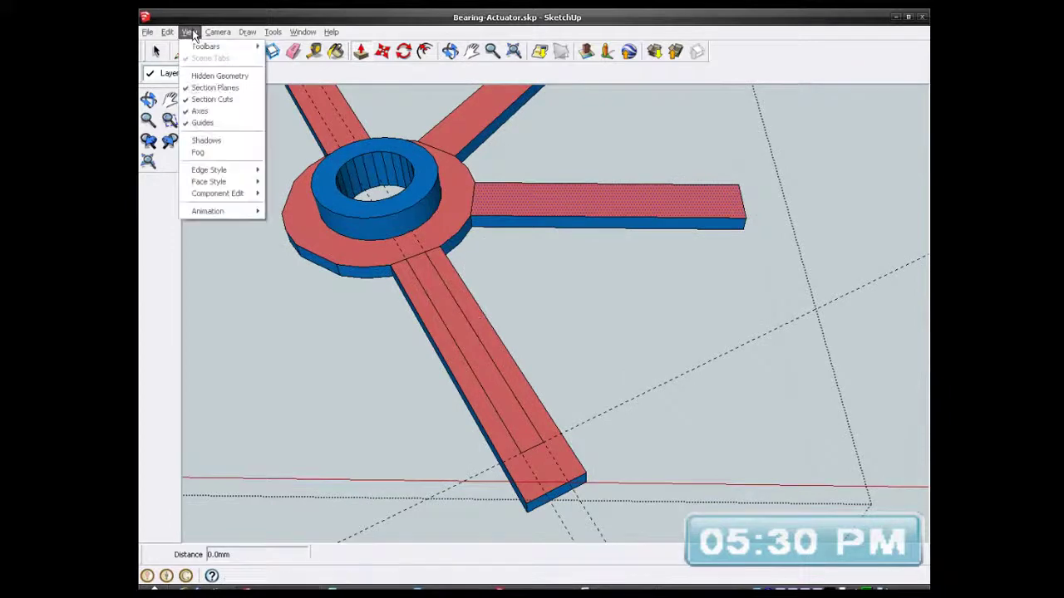
pyautogui.moveTo(224, 181)
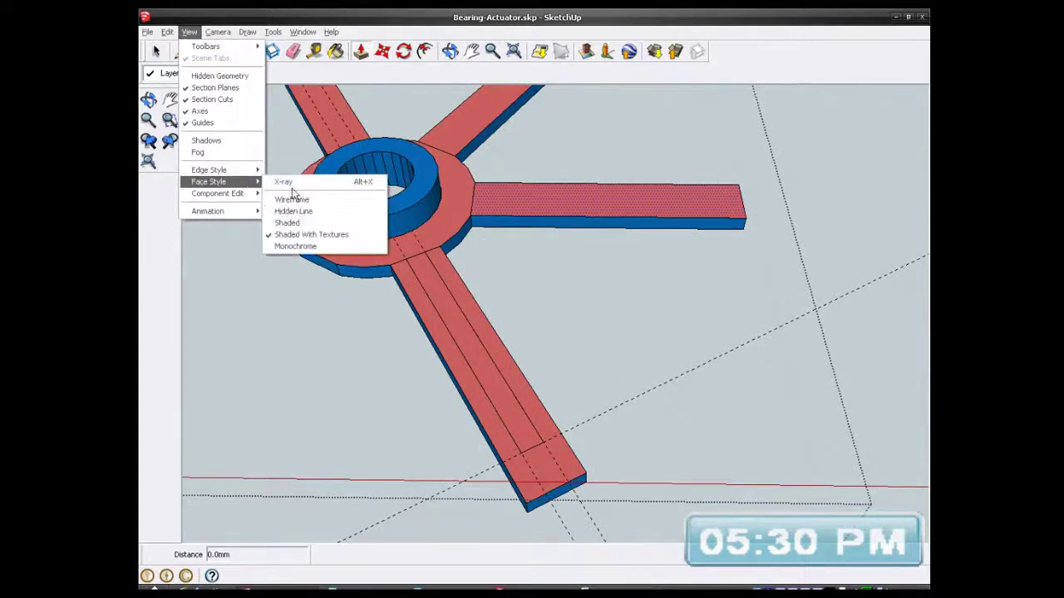
pyautogui.click(299, 247)
# - Push/Pull the narrow strip on the front arm up 4.5 mm to the top of the hub's raised ring
pyautogui.scroll(4, 482, 411)
pyautogui.moveTo(492, 379)
pyautogui.mouseDown(button='middle')
pyautogui.moveTo(573, 349)
pyautogui.moveTo(535, 382)
pyautogui.mouseUp(button='middle')
pyautogui.scroll(2, 496, 380)
pyautogui.rightClick(492, 374)
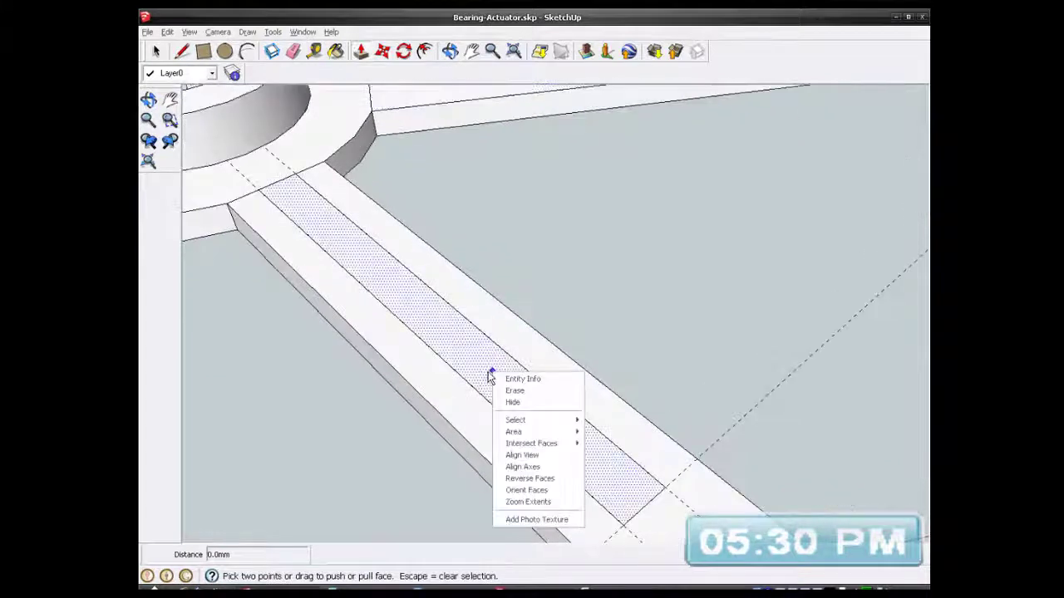
pyautogui.click(472, 370)
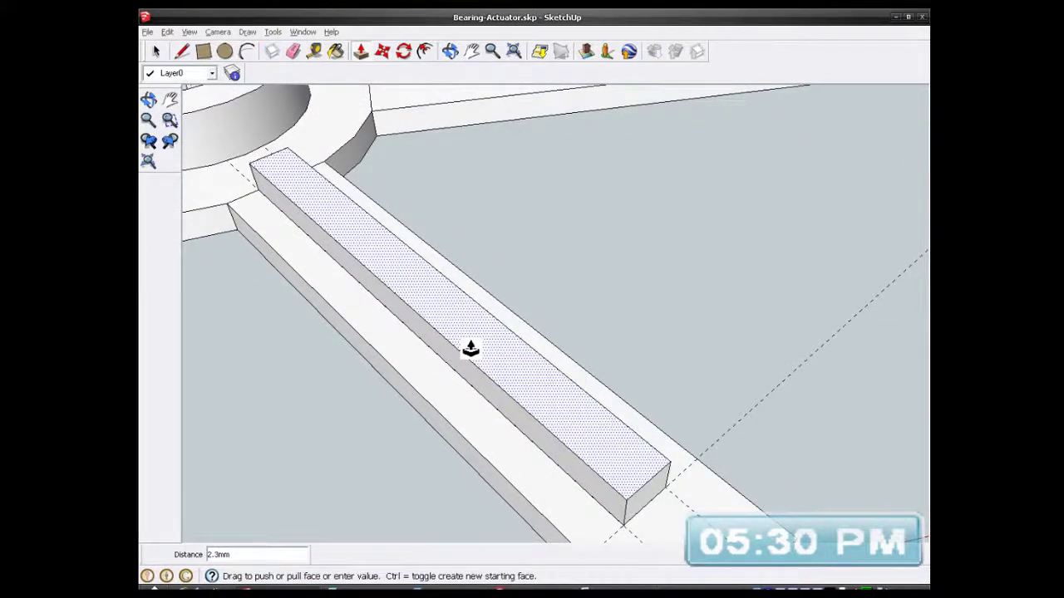
pyautogui.scroll(-4, 471, 349)
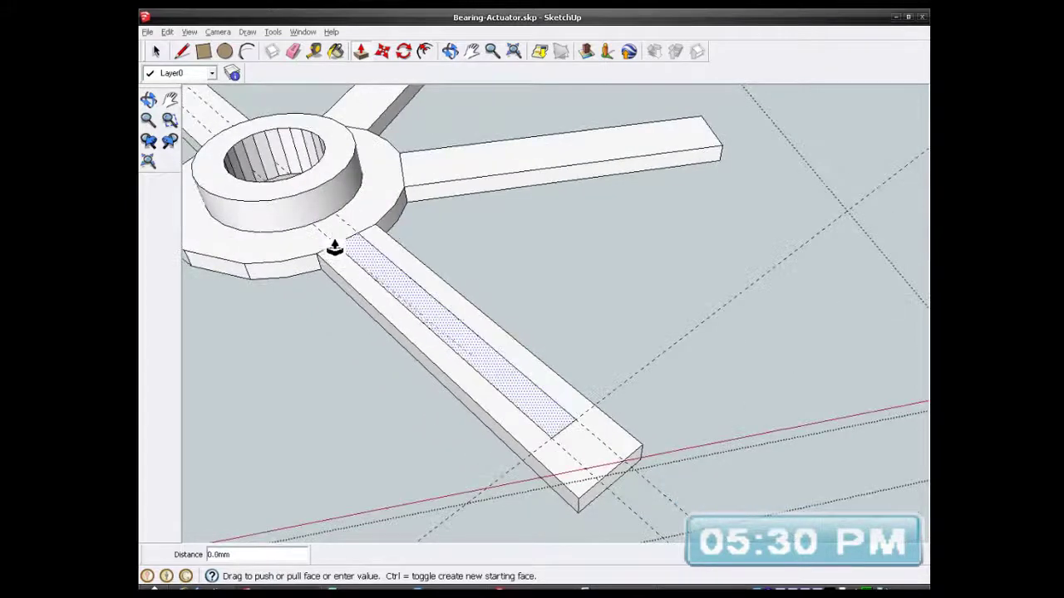
pyautogui.scroll(4, 288, 198)
pyautogui.click(288, 198)
# - Draw an arc with a bulge of about 1.0 mm across the rib's outer end face, from one vertical edge to the other
pyautogui.scroll(-6, 288, 198)
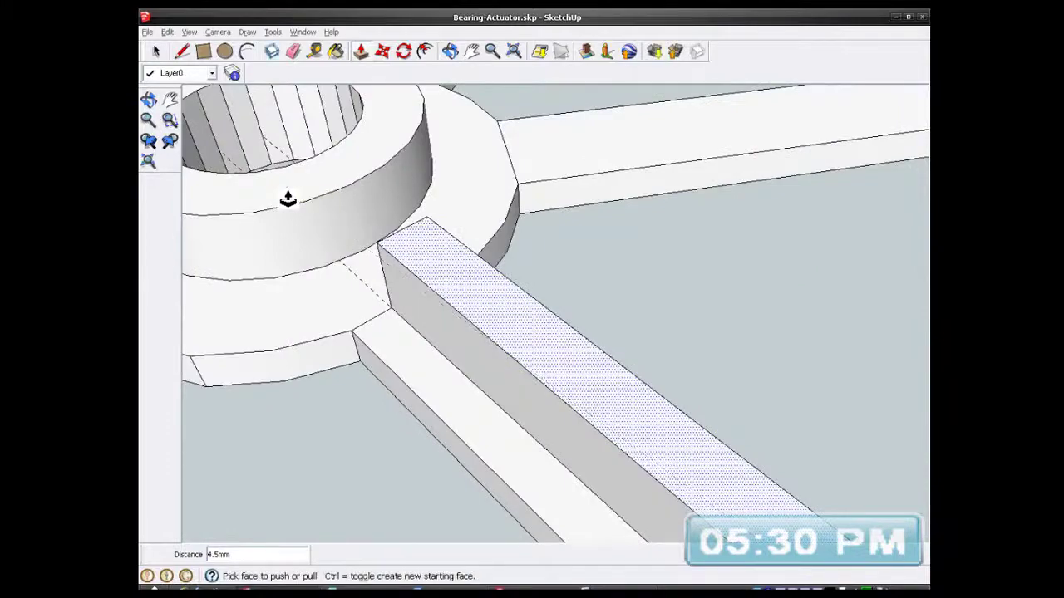
pyautogui.moveTo(479, 341); pyautogui.dragTo(511, 328, button='middle')
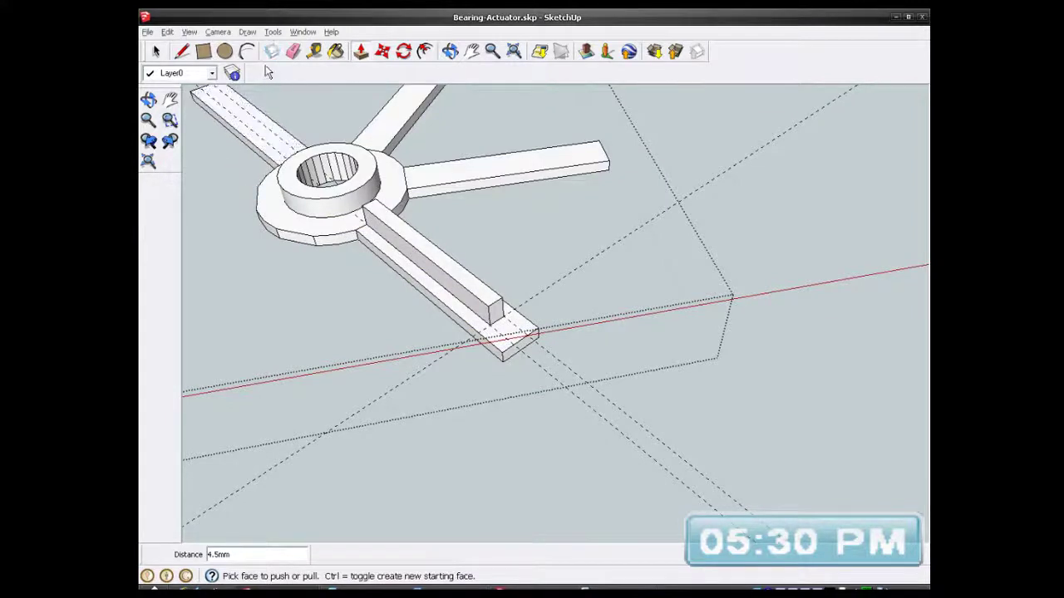
pyautogui.click(247, 50)
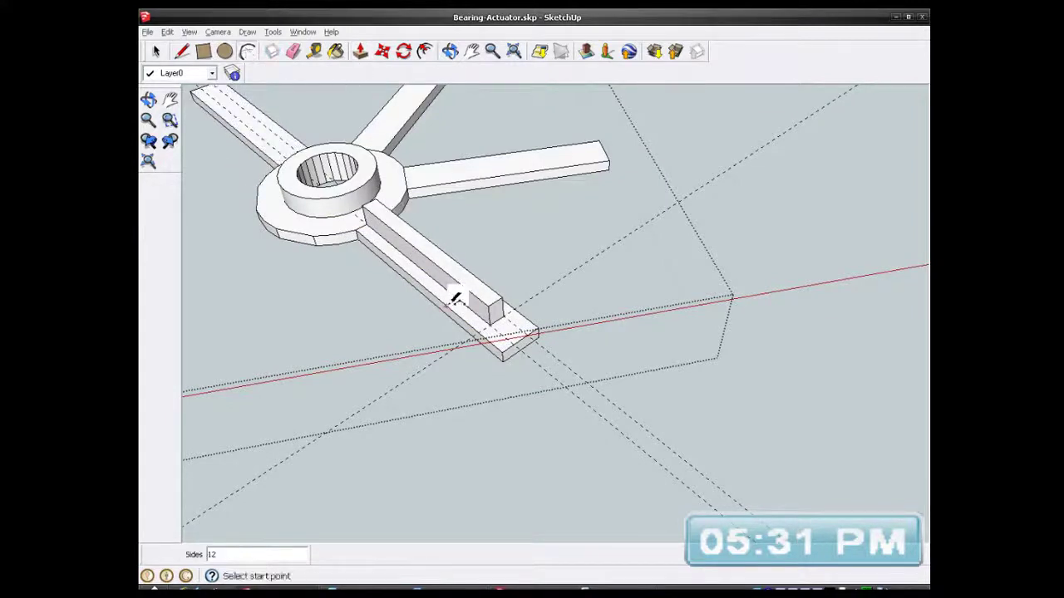
pyautogui.scroll(5, 513, 309)
pyautogui.moveTo(513, 310)
pyautogui.mouseDown(button='middle')
pyautogui.moveTo(374, 259)
pyautogui.moveTo(316, 180)
pyautogui.mouseUp(button='middle')
pyautogui.scroll(3, 520, 266)
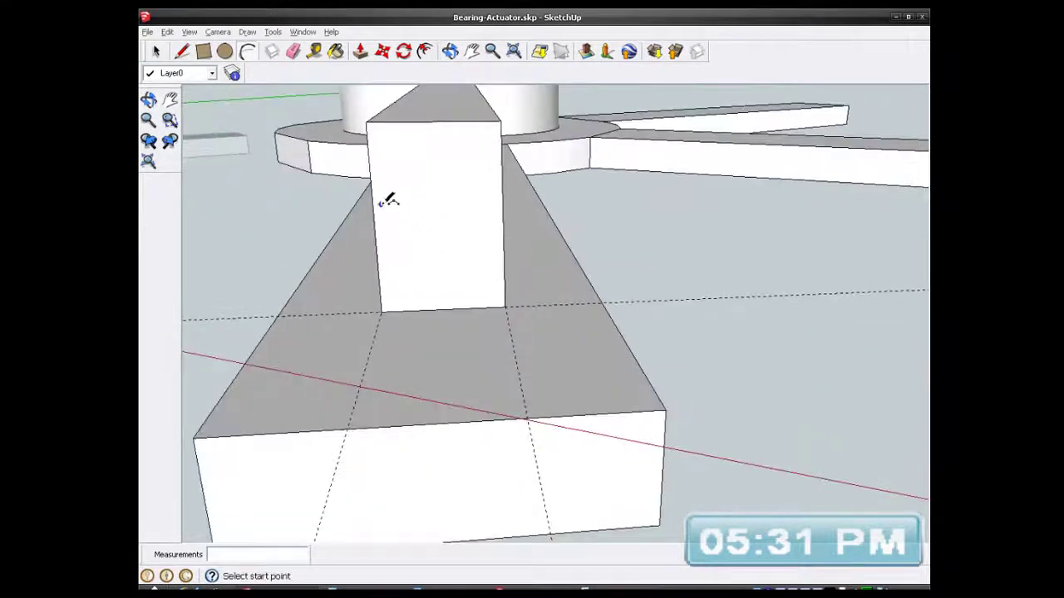
pyautogui.click(375, 220)
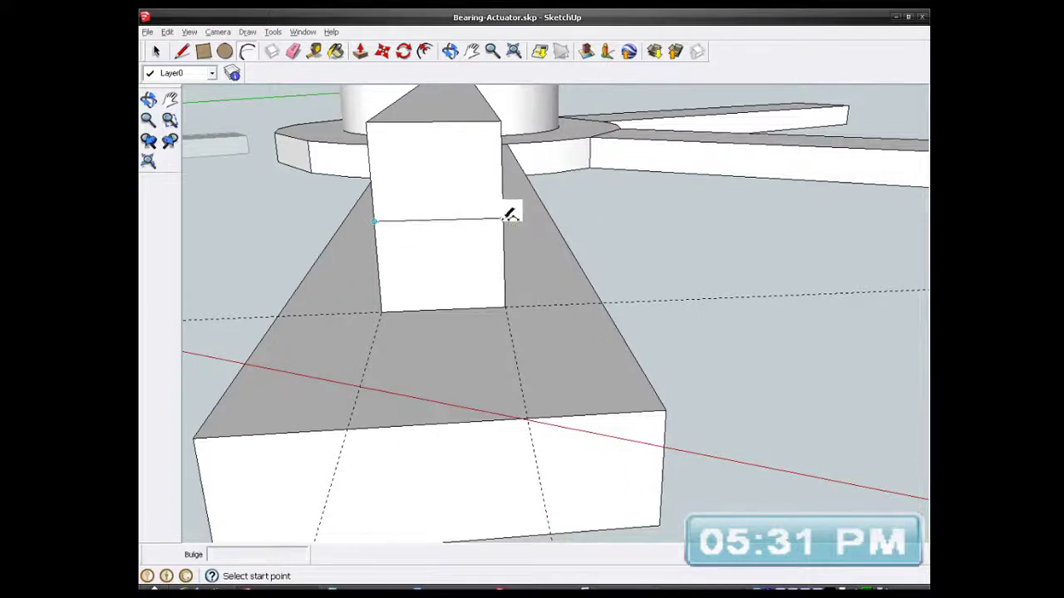
pyautogui.click(504, 217)
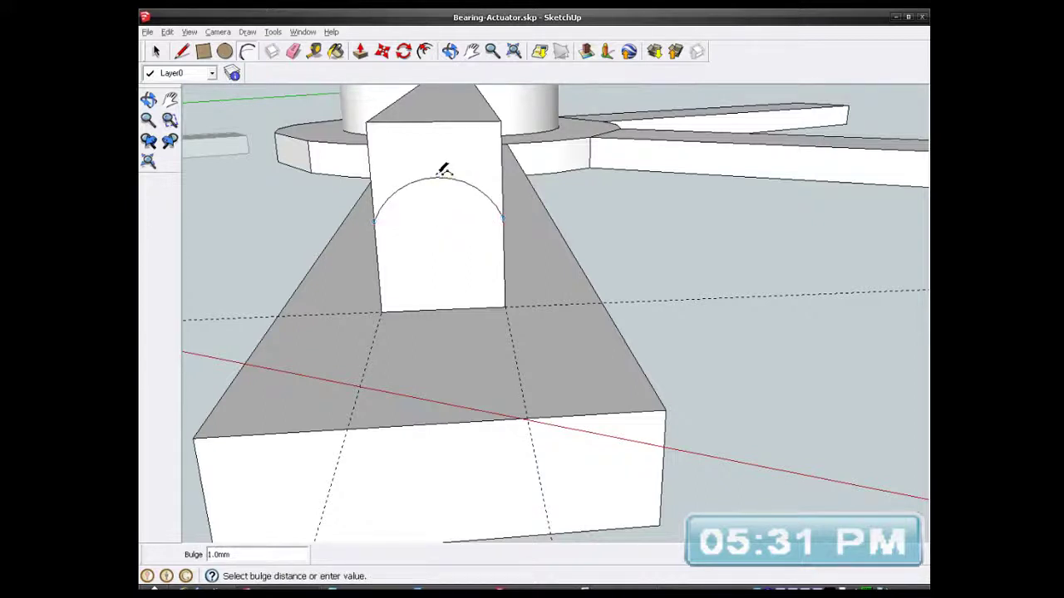
pyautogui.click(440, 169)
pyautogui.moveTo(482, 238); pyautogui.dragTo(434, 161, button='middle')
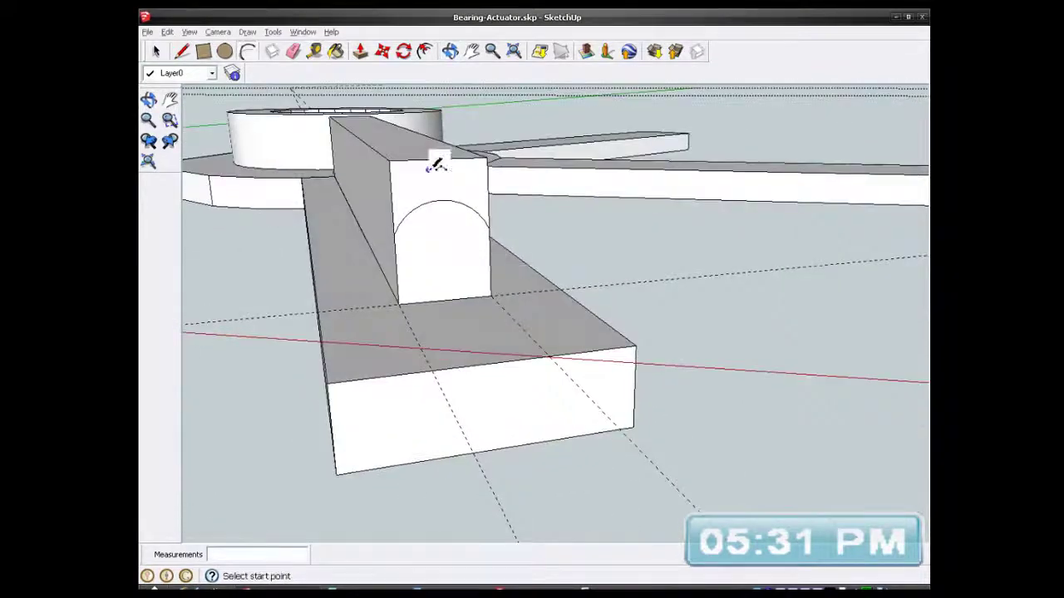
# - Push/Pull the area above the arc back 36.9 mm to the hub end, removing the corners to leave a rounded rib top
pyautogui.click(360, 51)
pyautogui.scroll(-3, 441, 308)
pyautogui.moveTo(416, 280); pyautogui.dragTo(508, 373, button='middle')
pyautogui.scroll(-3, 508, 373)
pyautogui.scroll(5, 374, 233)
pyautogui.moveTo(517, 357); pyautogui.dragTo(292, 186)
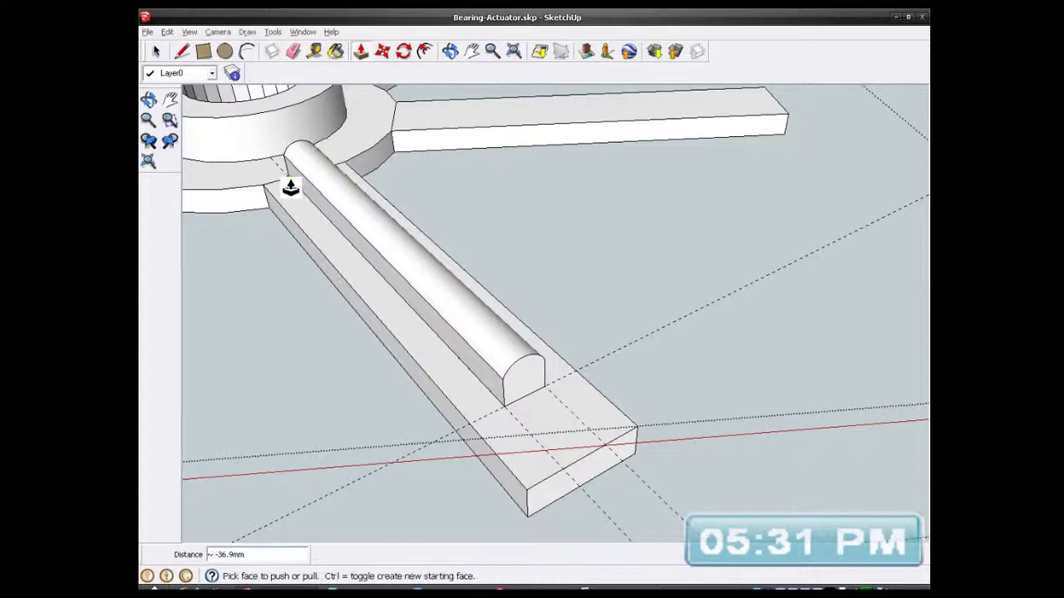
# - Copy the arc and both vertical edges of the rib's hub-side end about 2.8 mm along the rib toward the arm's tip
pyautogui.moveTo(352, 214); pyautogui.dragTo(349, 166, button='middle')
pyautogui.scroll(3, 501, 341)
pyautogui.moveTo(502, 341); pyautogui.dragTo(580, 456, button='middle')
pyautogui.scroll(-3, 494, 408)
pyautogui.moveTo(421, 349); pyautogui.dragTo(643, 466, button='middle')
pyautogui.scroll(-2, 645, 465)
pyautogui.scroll(4, 340, 362)
pyautogui.moveTo(340, 363); pyautogui.dragTo(716, 353, button='middle')
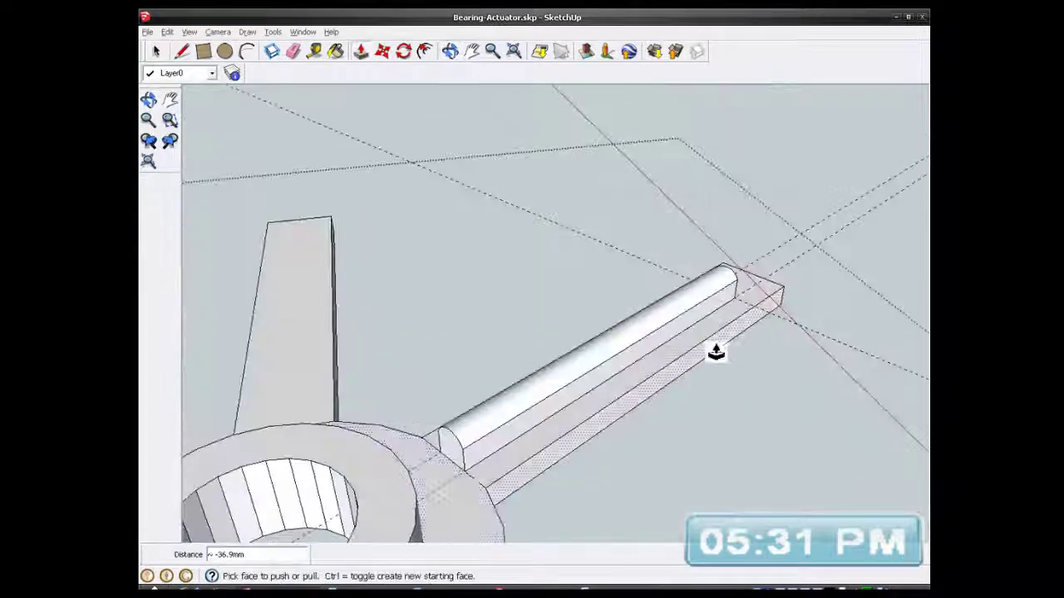
pyautogui.scroll(6, 441, 487)
pyautogui.moveTo(560, 404); pyautogui.dragTo(468, 387, button='middle')
pyautogui.scroll(-3, 565, 370)
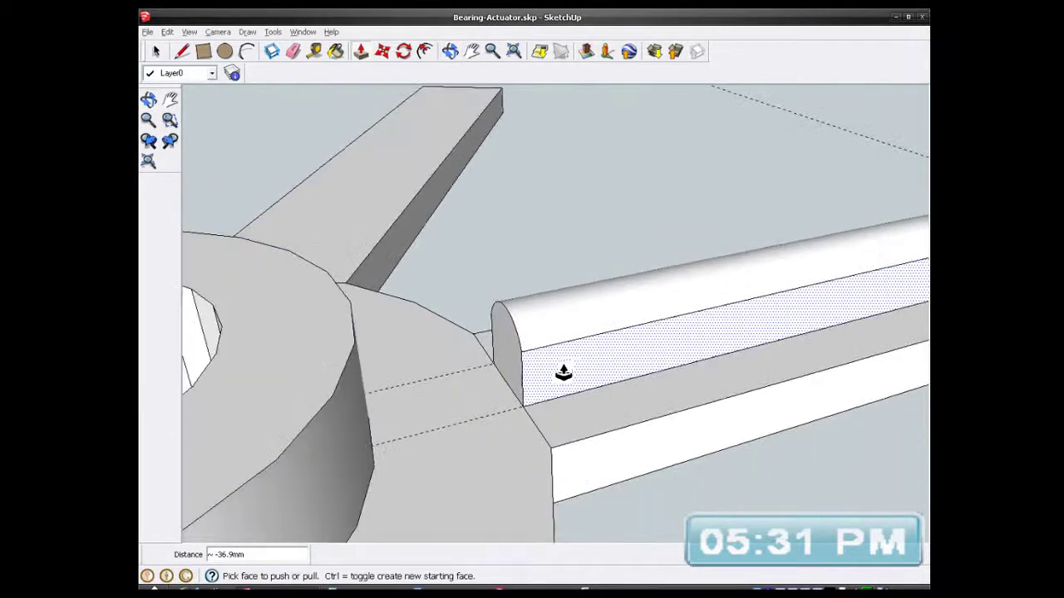
pyautogui.click(157, 51)
pyautogui.scroll(4, 492, 357)
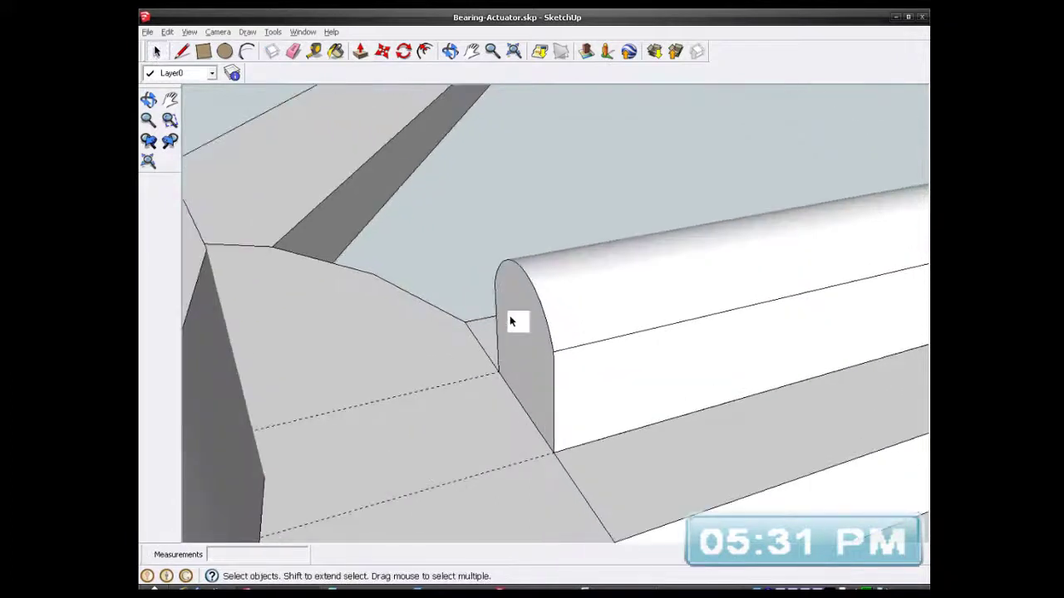
pyautogui.click(533, 288)
pyautogui.scroll(1, 528, 385)
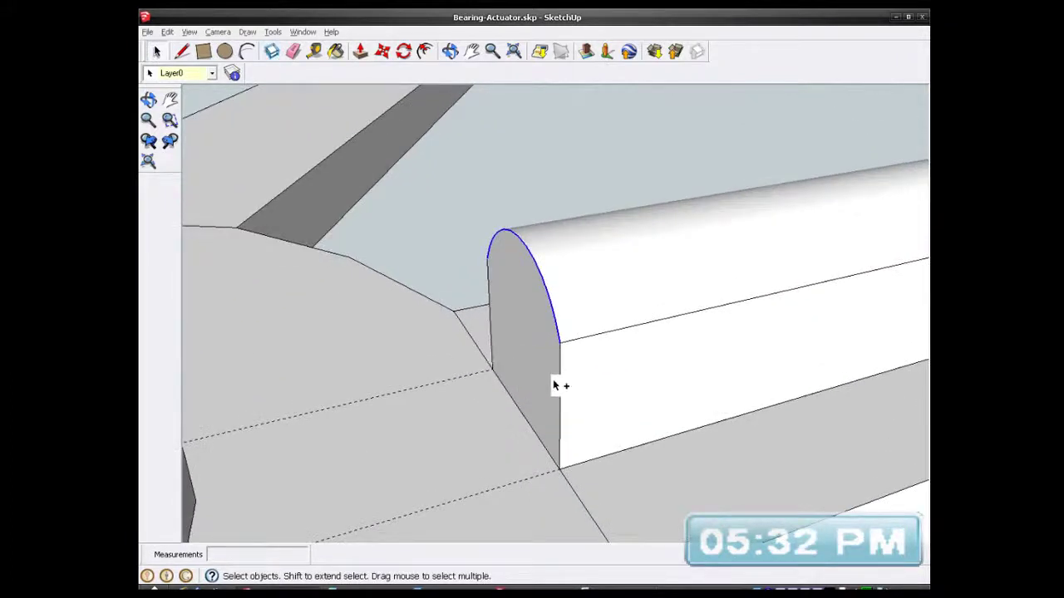
pyautogui.keyDown('ctrl'); pyautogui.click(490, 314); pyautogui.keyUp('ctrl')
pyautogui.click(381, 52)
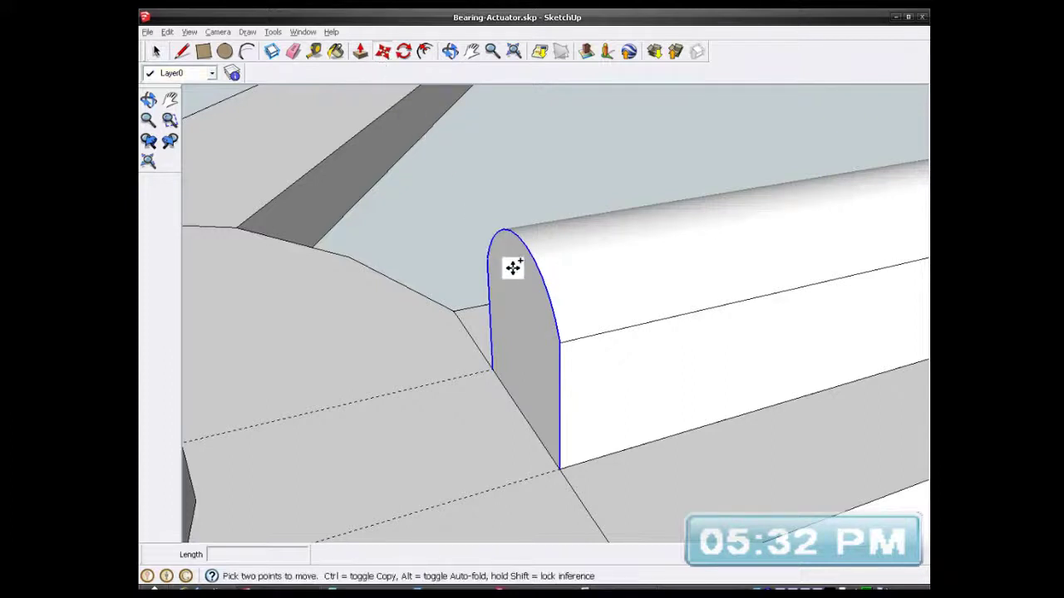
pyautogui.moveTo(623, 446); pyautogui.dragTo(621, 378, button='middle')
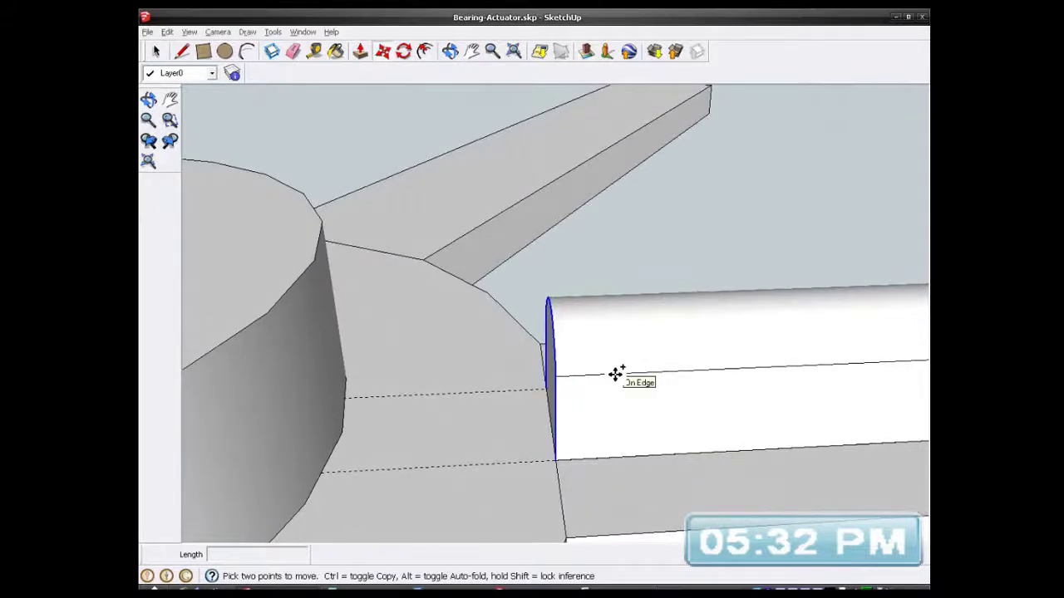
pyautogui.press('ctrl')
pyautogui.click(615, 374)
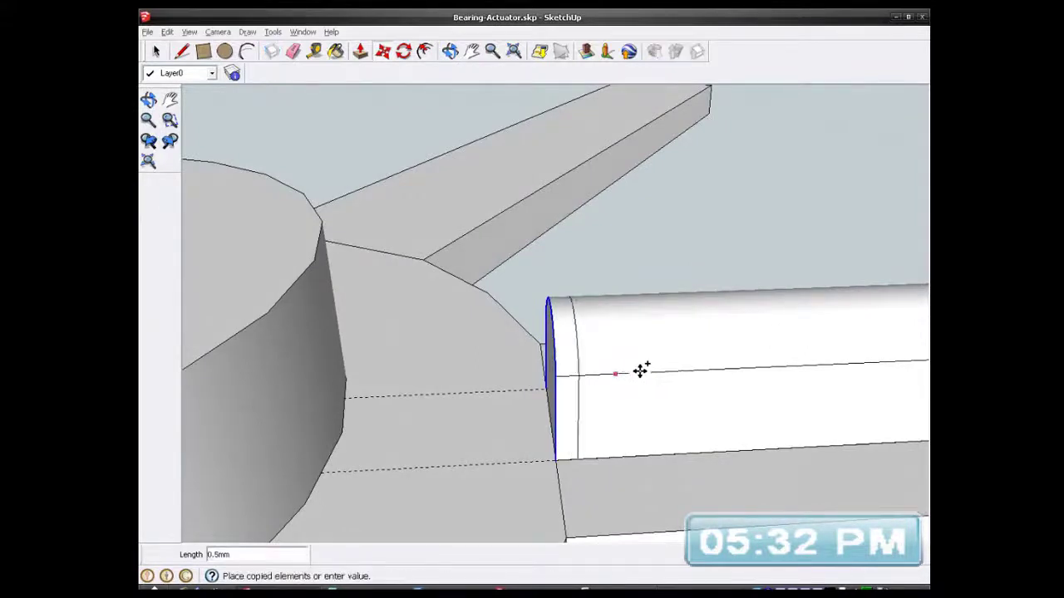
pyautogui.click(744, 368)
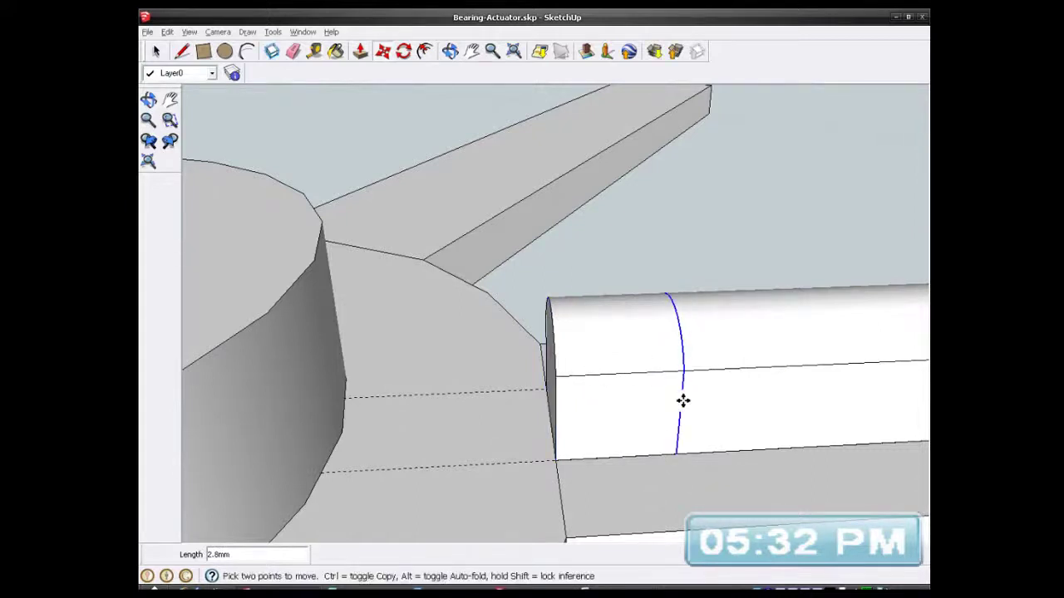
# - Move the arc at the rib's hub-side end straight down about 2.0 mm to slope that end toward the hub
pyautogui.click(155, 52)
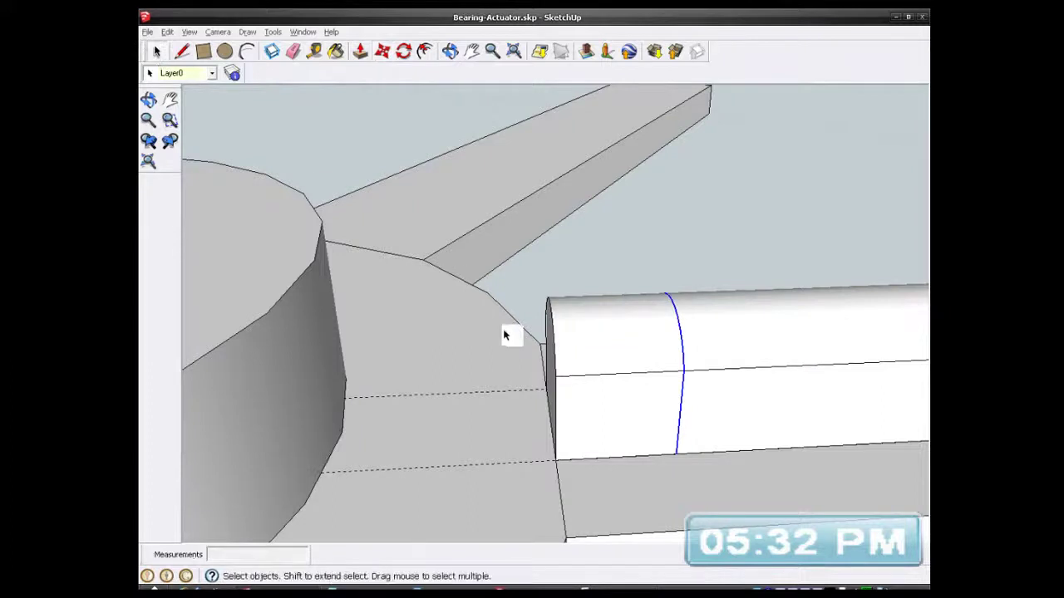
pyautogui.moveTo(605, 418); pyautogui.dragTo(558, 352, button='middle')
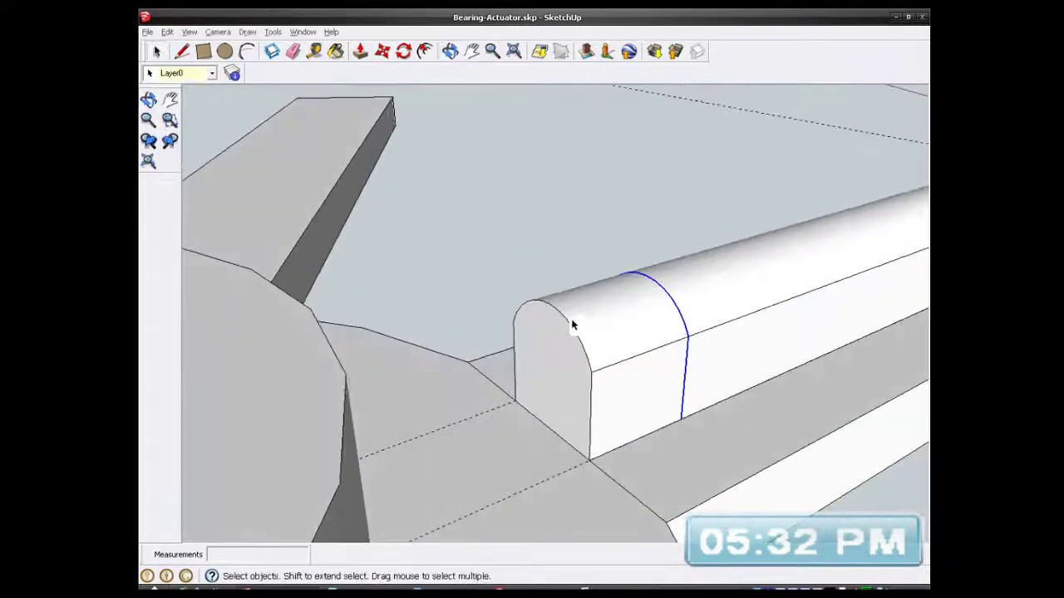
pyautogui.click(570, 325)
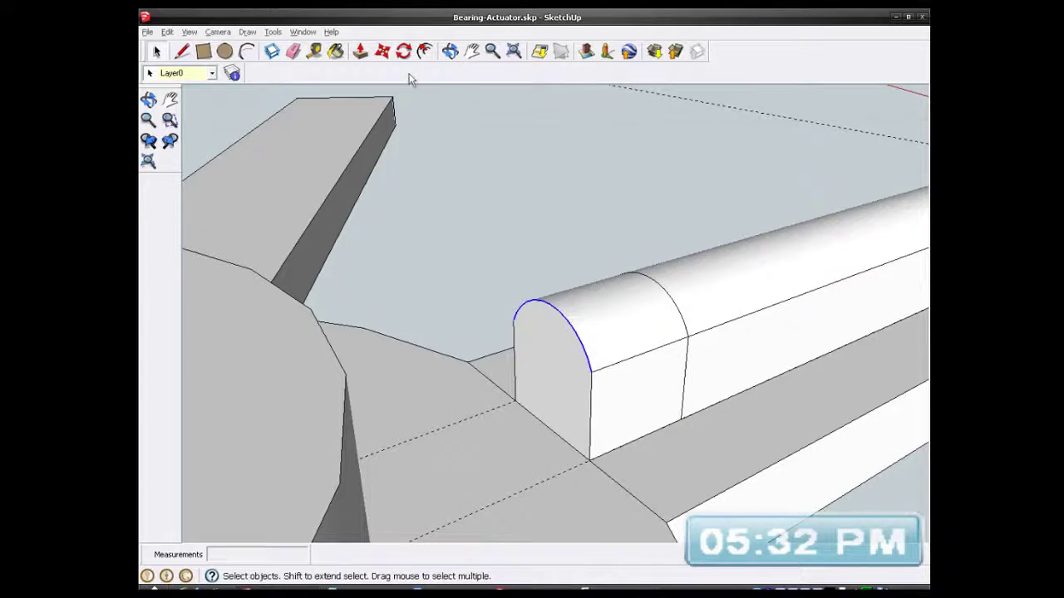
pyautogui.click(382, 50)
pyautogui.scroll(2, 643, 382)
pyautogui.moveTo(641, 380); pyautogui.dragTo(685, 418, button='middle')
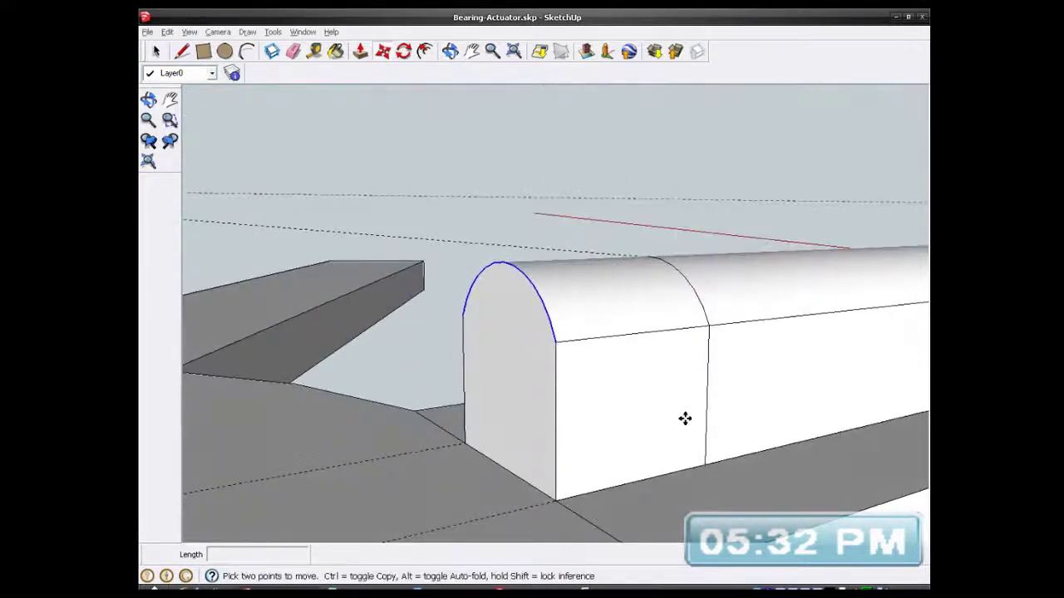
pyautogui.click(708, 330)
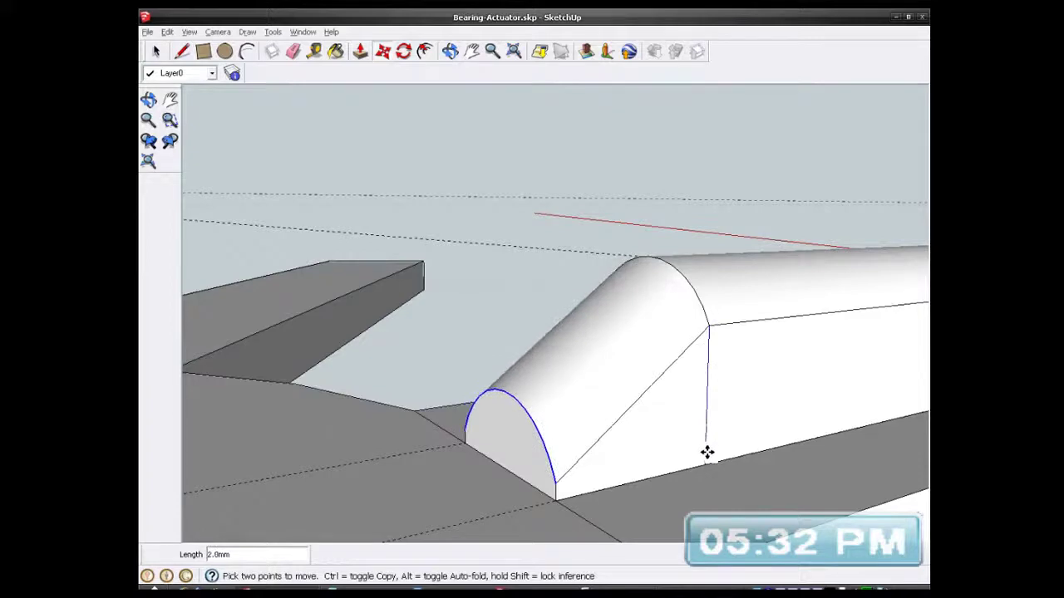
# - Copy the arc and both vertical edges of the rib's outer end about 3.1 mm along the rib toward the hub
pyautogui.moveTo(707, 458); pyautogui.dragTo(574, 434, button='middle')
pyautogui.scroll(-5, 551, 416)
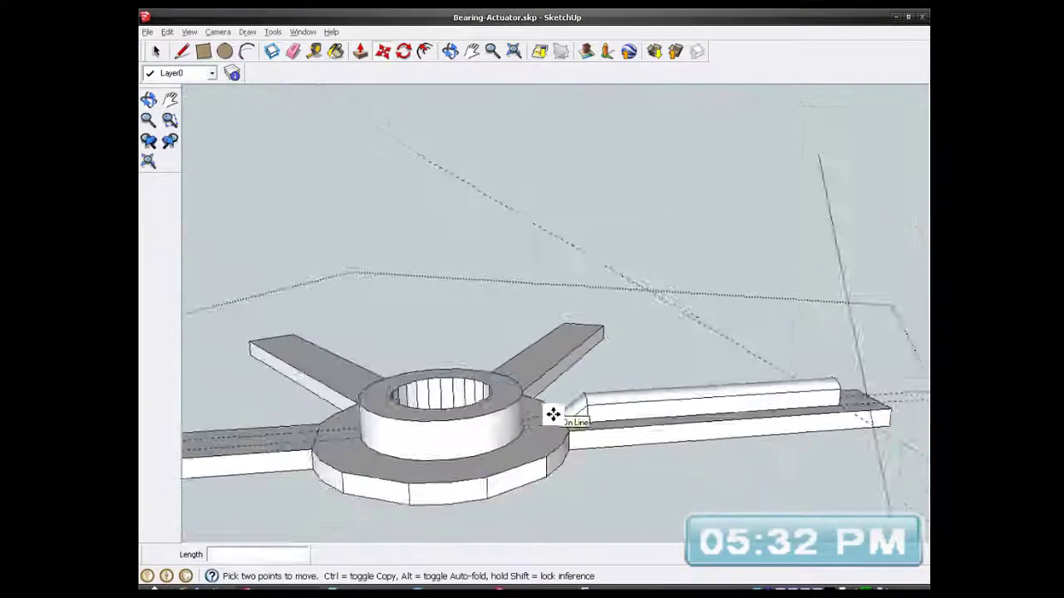
pyautogui.scroll(-2, 553, 416)
pyautogui.scroll(5, 768, 399)
pyautogui.moveTo(764, 399); pyautogui.dragTo(530, 394, button='middle')
pyautogui.scroll(2, 489, 386)
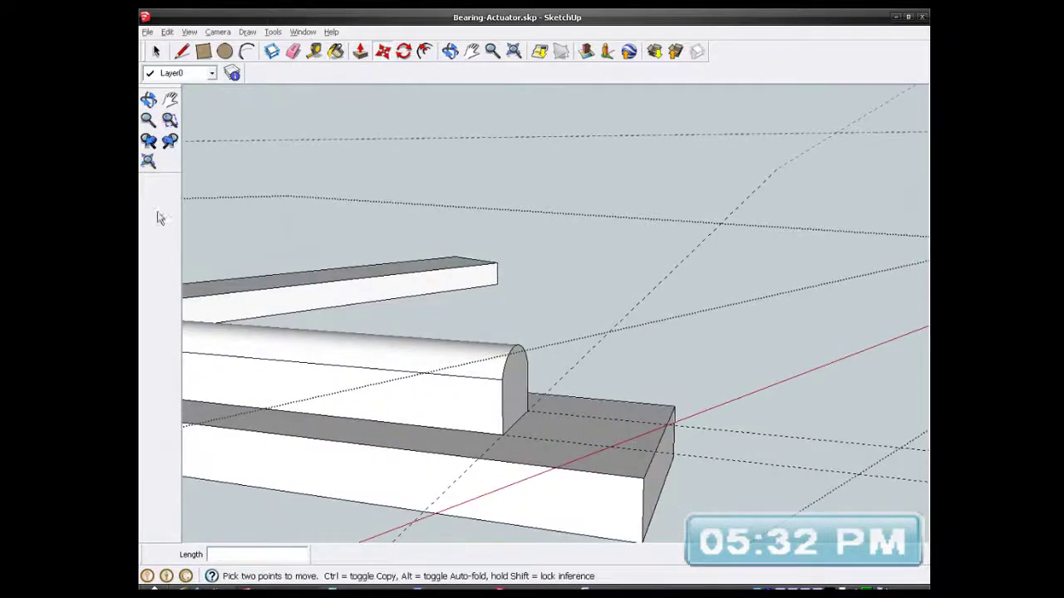
pyautogui.click(155, 51)
pyautogui.scroll(4, 465, 403)
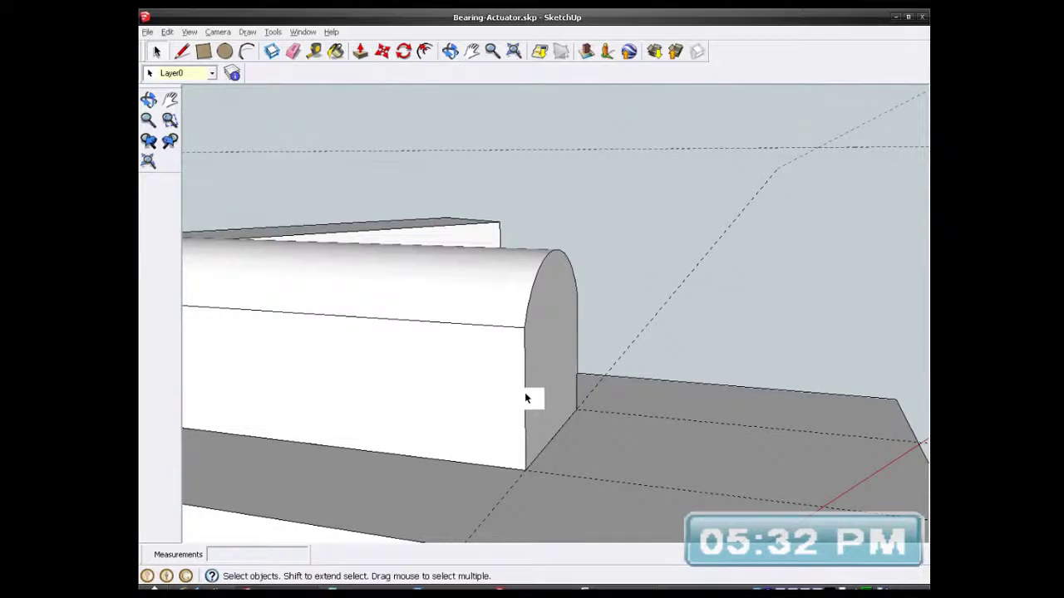
pyautogui.click(523, 386)
pyautogui.keyDown('shift'); pyautogui.click(534, 290); pyautogui.keyUp('shift')
pyautogui.moveTo(536, 291); pyautogui.dragTo(522, 390, button='middle')
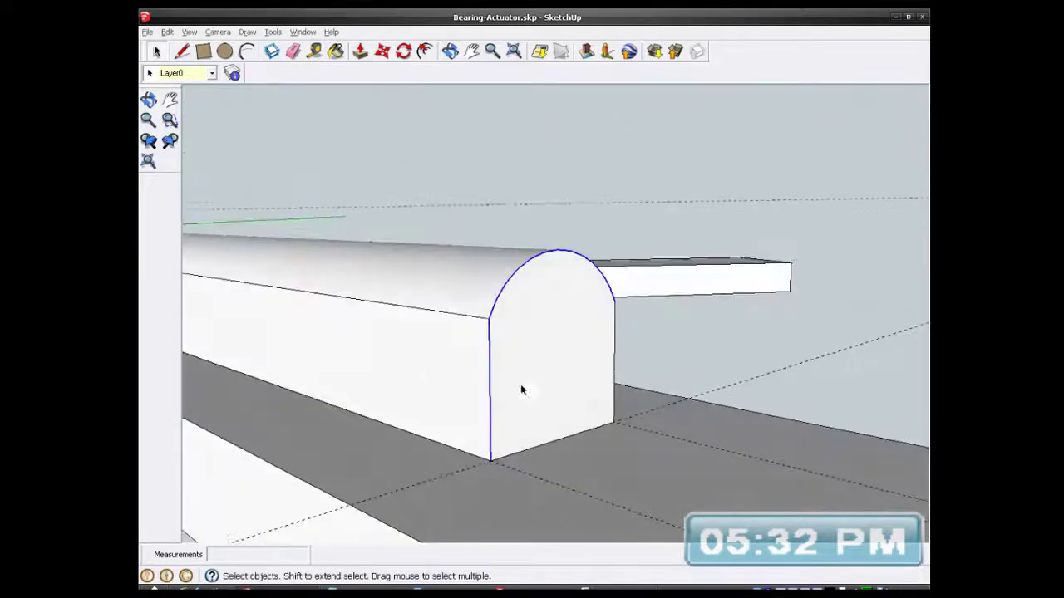
pyautogui.keyDown('shift'); pyautogui.click(613, 388); pyautogui.keyUp('shift')
pyautogui.moveTo(614, 387); pyautogui.dragTo(516, 419, button='middle')
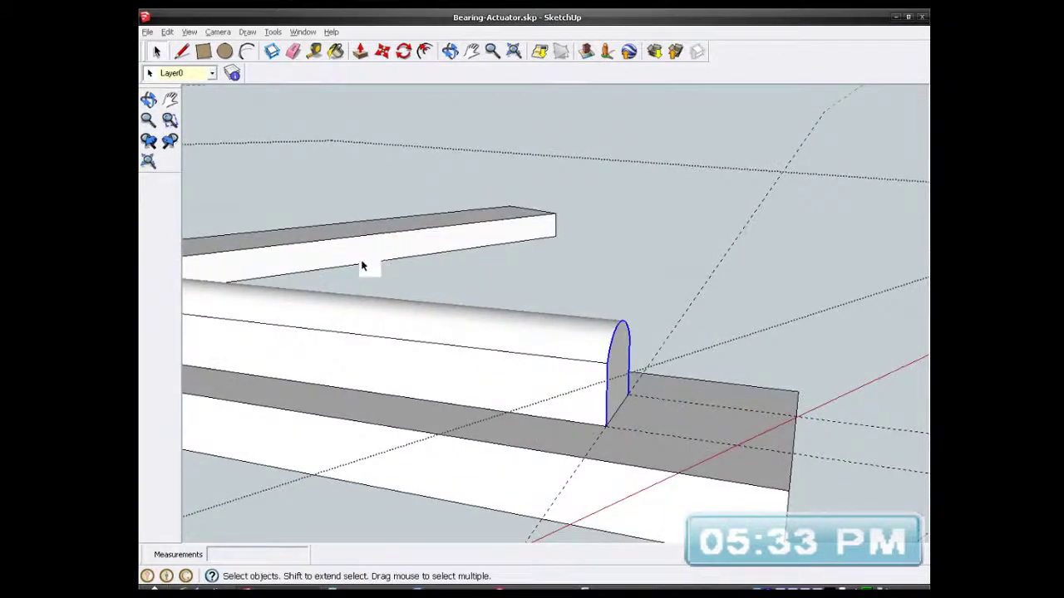
pyautogui.click(383, 52)
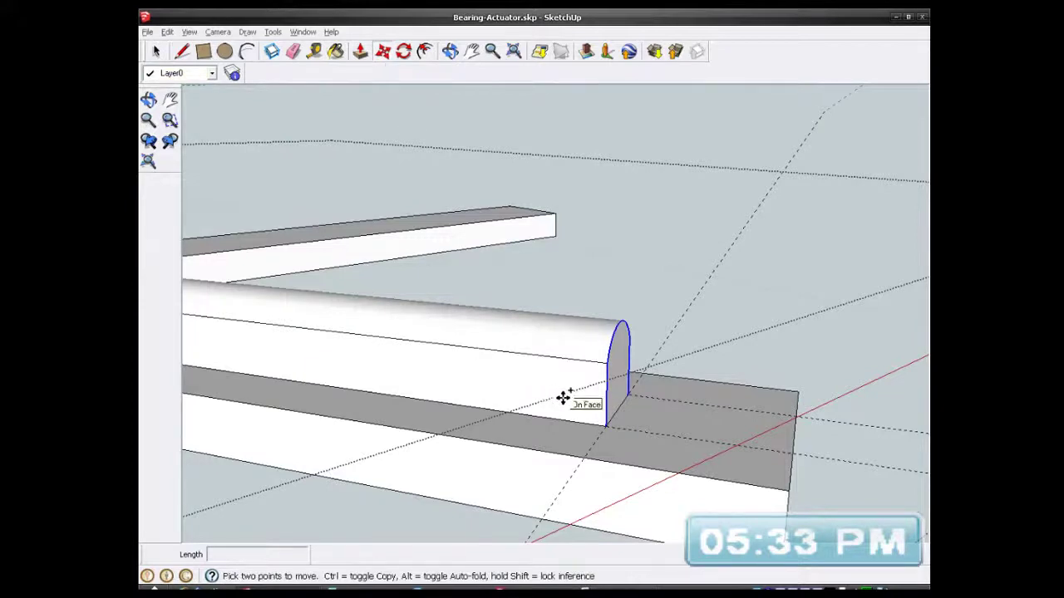
pyautogui.scroll(4, 576, 390)
pyautogui.moveTo(556, 416); pyautogui.dragTo(628, 458, button='middle')
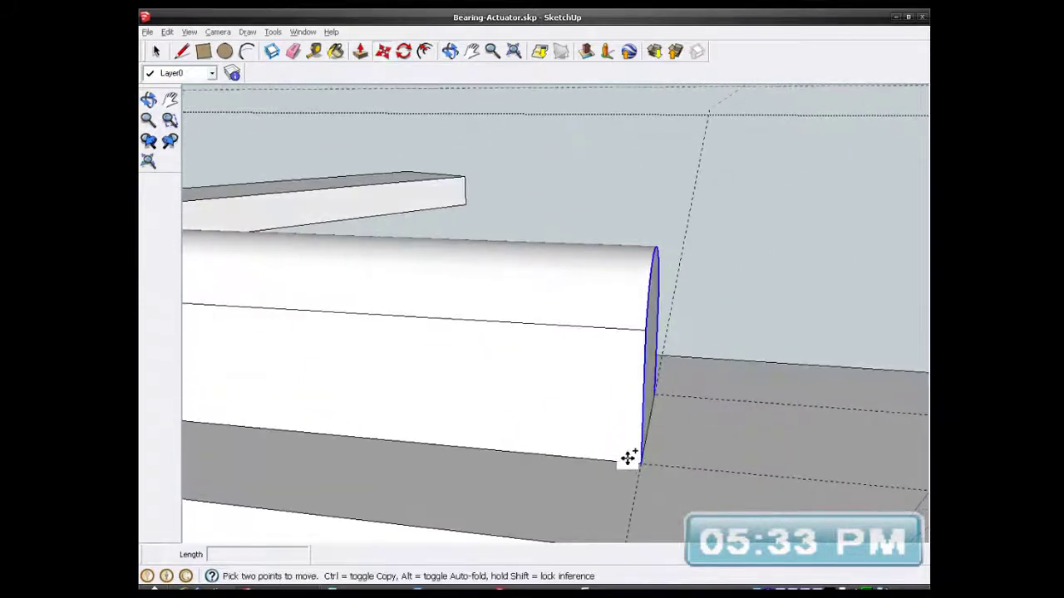
pyautogui.click(575, 326)
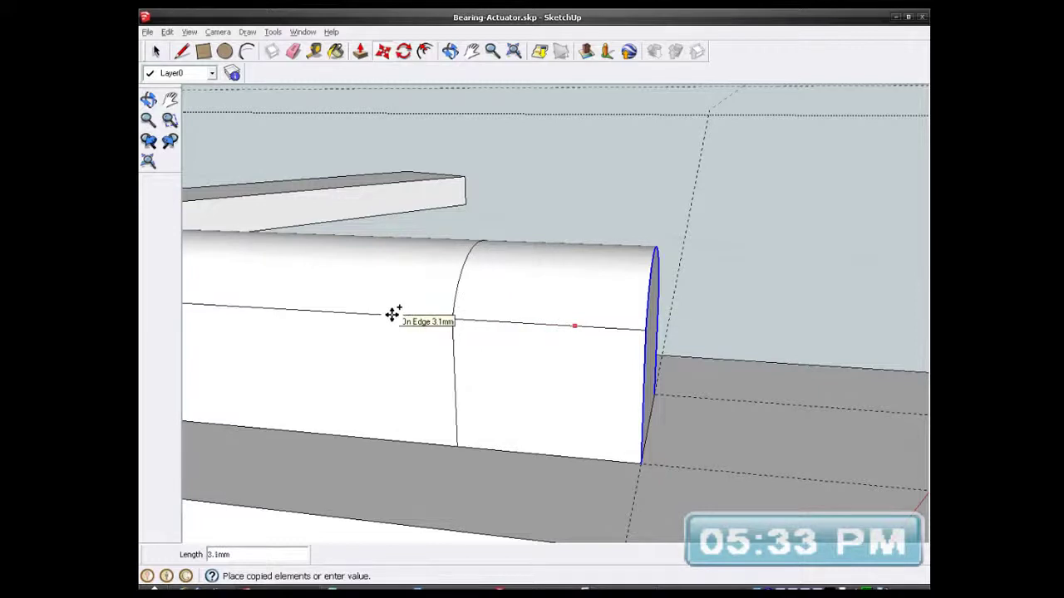
pyautogui.click(393, 315)
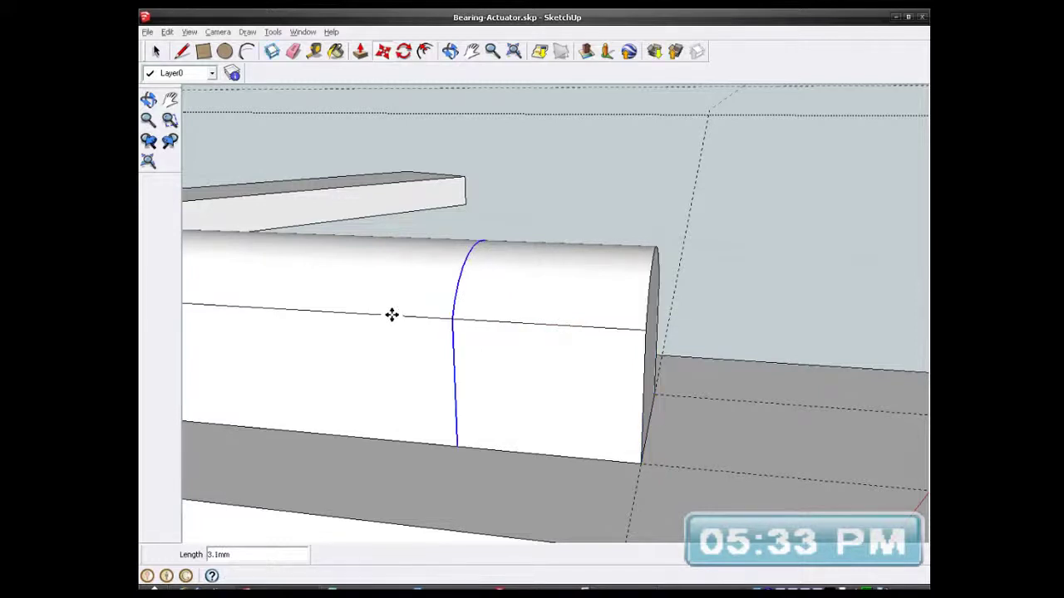
# - Move the arc at the rib's outer end straight down about 2.3 mm so its ends meet the arm's top surface
pyautogui.click(155, 52)
pyautogui.moveTo(582, 361); pyautogui.dragTo(391, 358, button='middle')
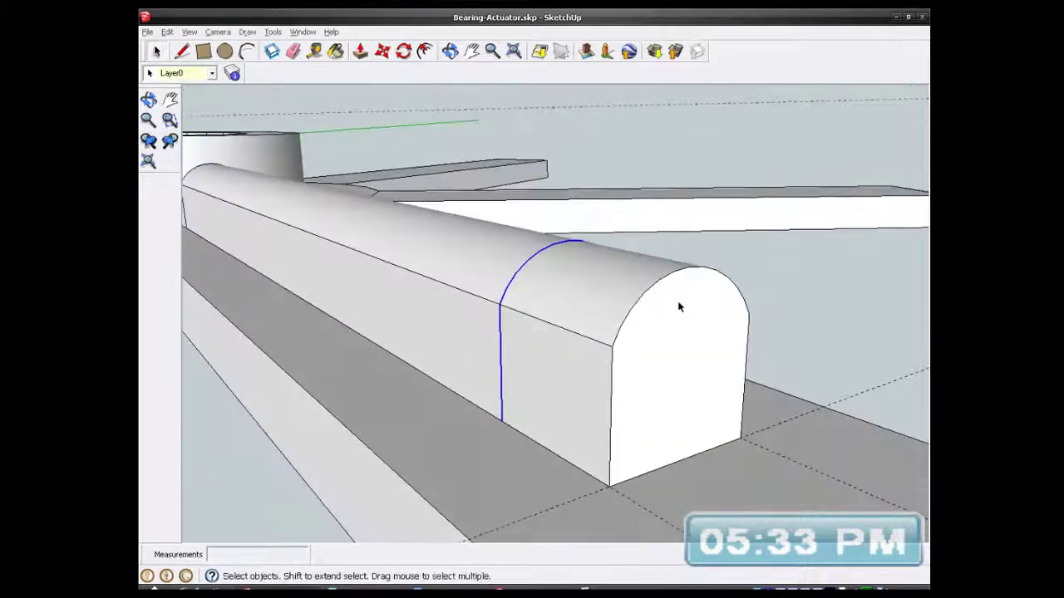
pyautogui.click(663, 283)
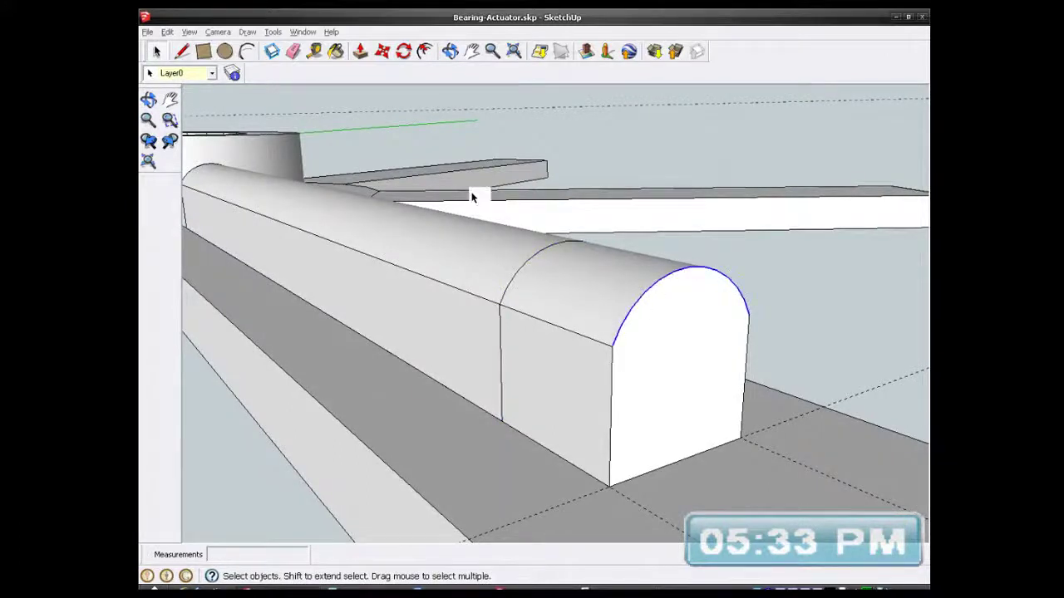
pyautogui.click(383, 51)
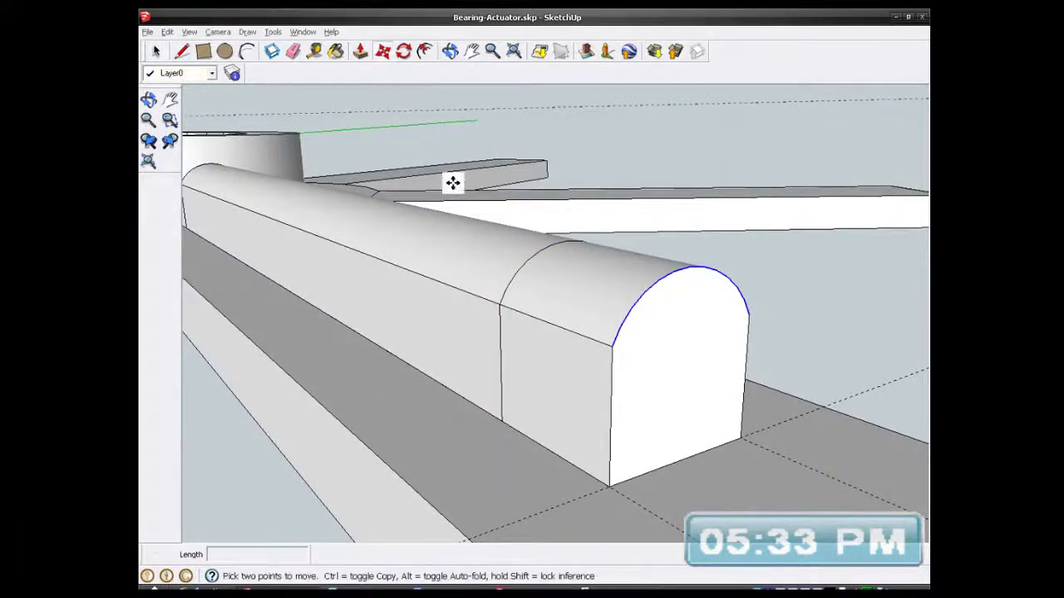
pyautogui.click(499, 306)
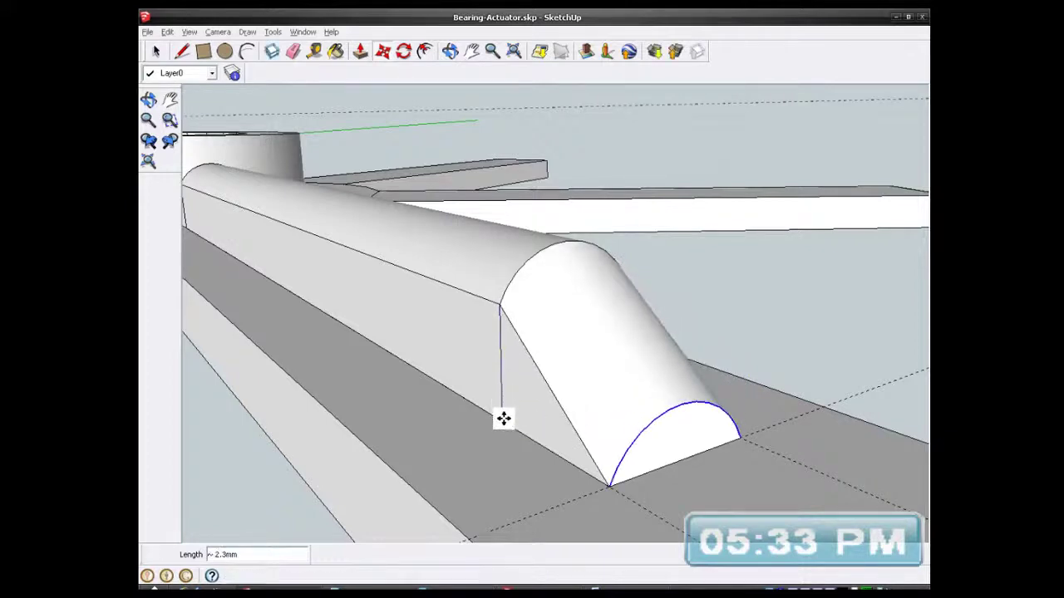
pyautogui.click(541, 456)
pyautogui.scroll(-5, 632, 437)
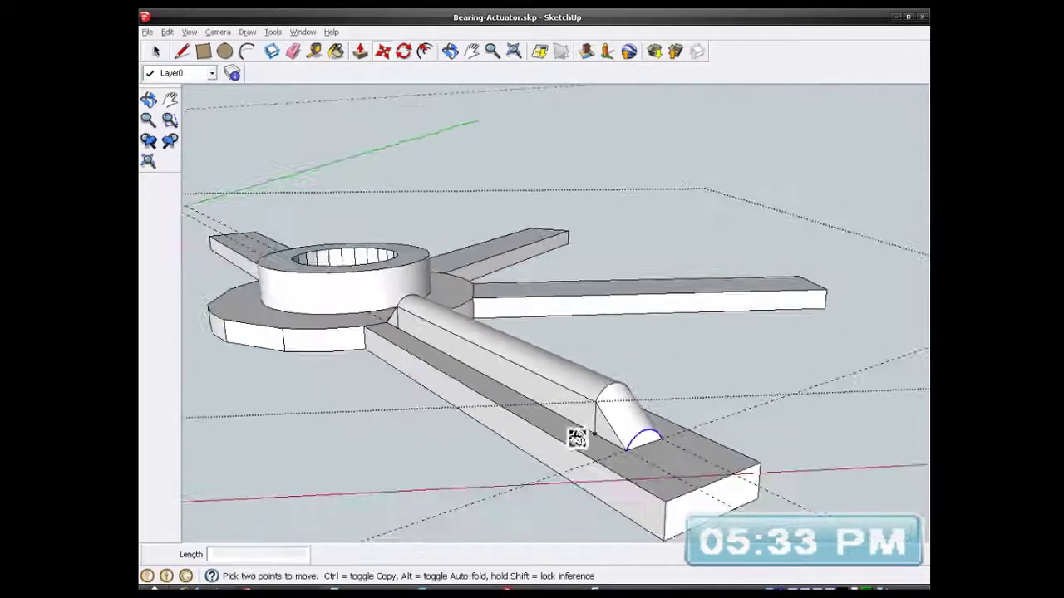
# - Delete all construction guides from the model
pyautogui.moveTo(572, 433); pyautogui.dragTo(843, 379, button='middle')
pyautogui.scroll(-5, 706, 441)
pyautogui.scroll(3, 482, 418)
pyautogui.moveTo(482, 418); pyautogui.dragTo(300, 137, button='middle')
pyautogui.click(156, 53)
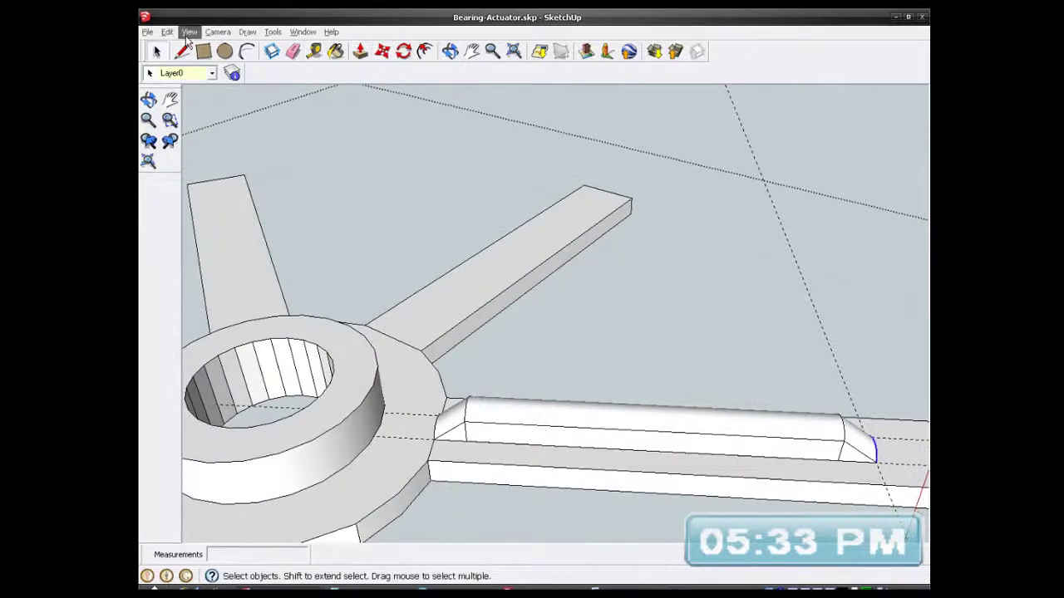
pyautogui.click(166, 33)
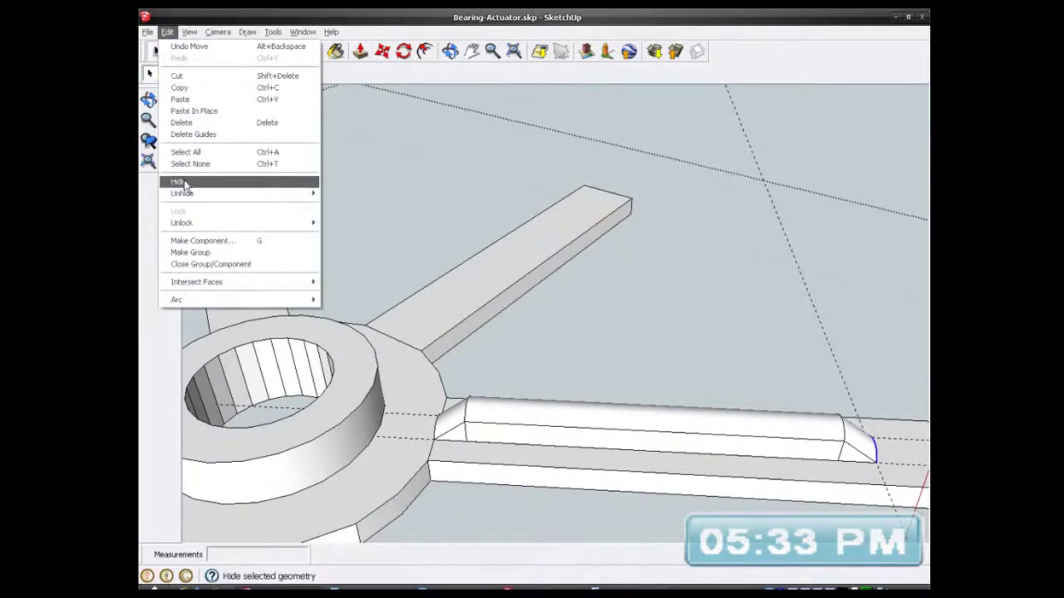
pyautogui.click(209, 136)
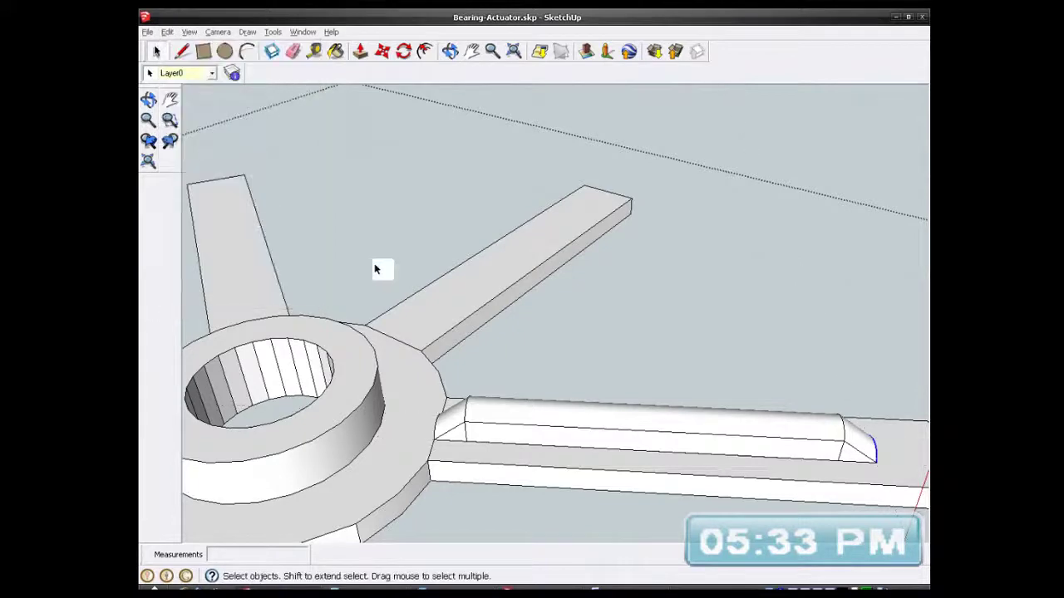
# - Cap the top opening of the hub's bore by drawing a 12 mm line across it and erasing that line
pyautogui.scroll(-3, 454, 269)
pyautogui.moveTo(528, 362); pyautogui.dragTo(546, 498, button='middle')
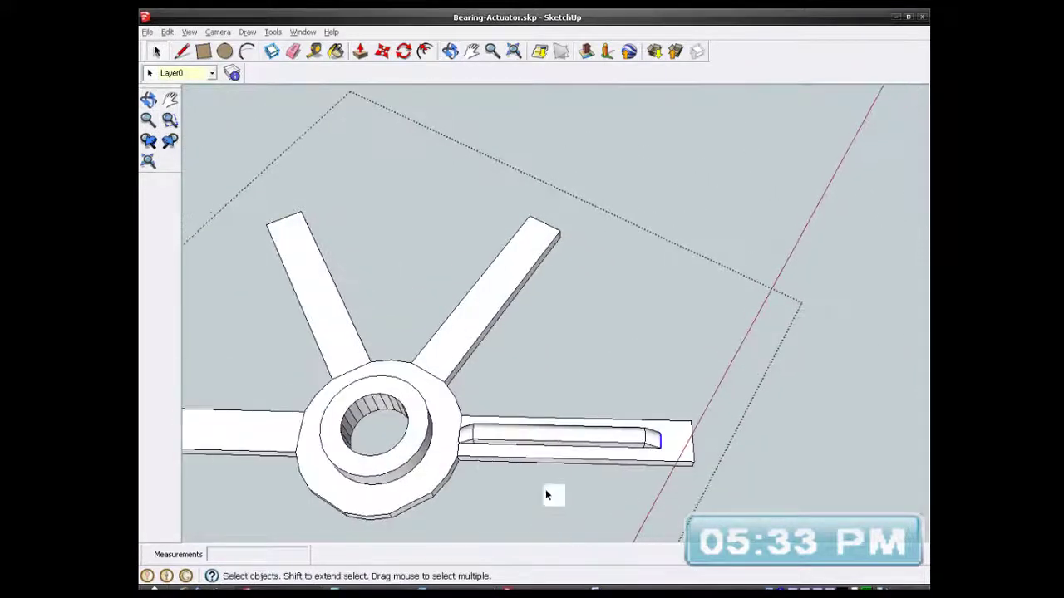
pyautogui.scroll(5, 342, 511)
pyautogui.scroll(2, 347, 504)
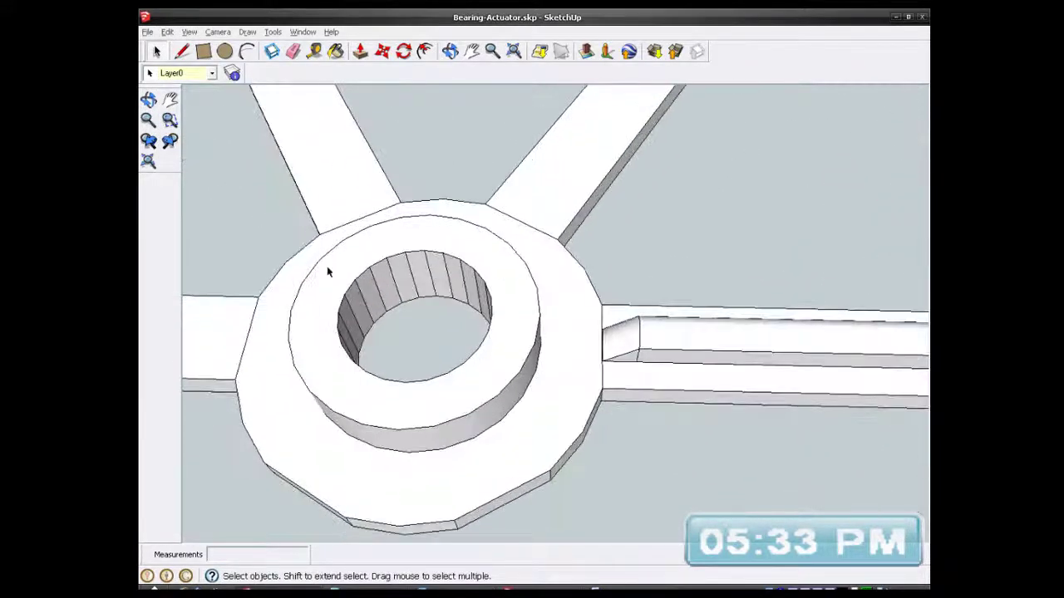
pyautogui.click(182, 51)
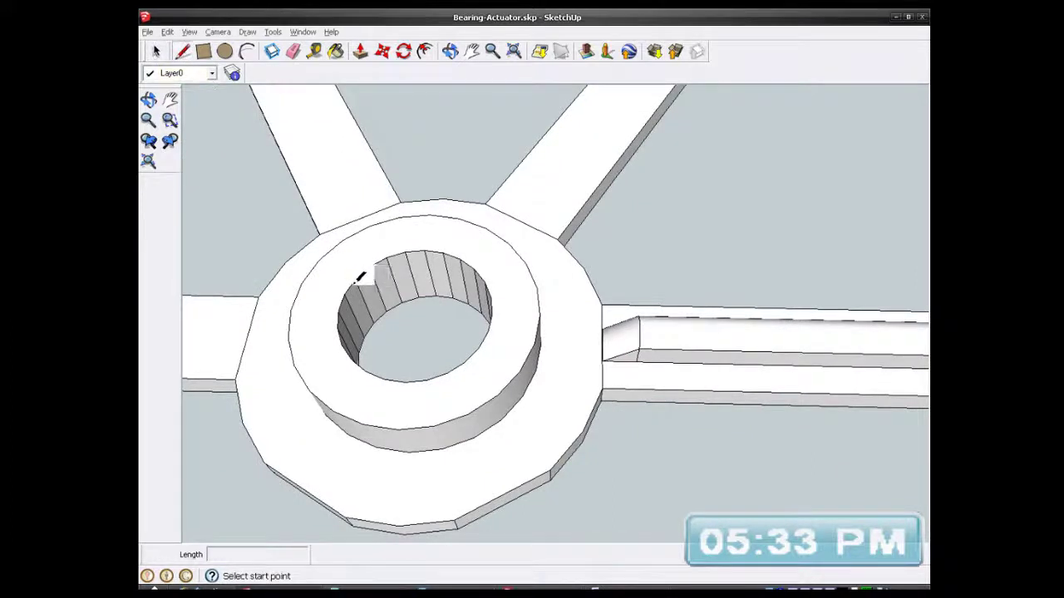
pyautogui.click(343, 295)
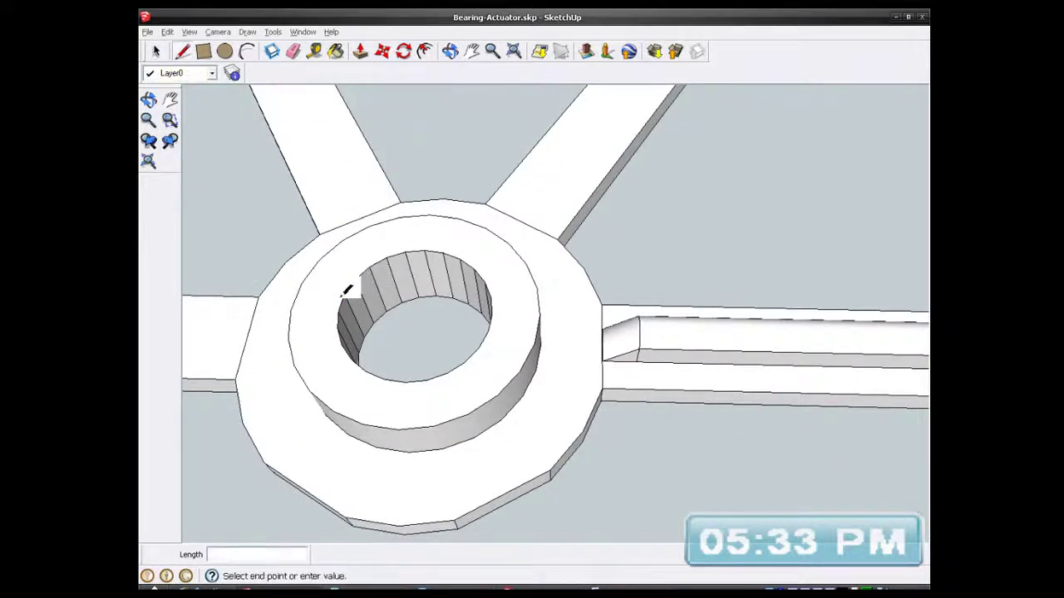
pyautogui.click(491, 329)
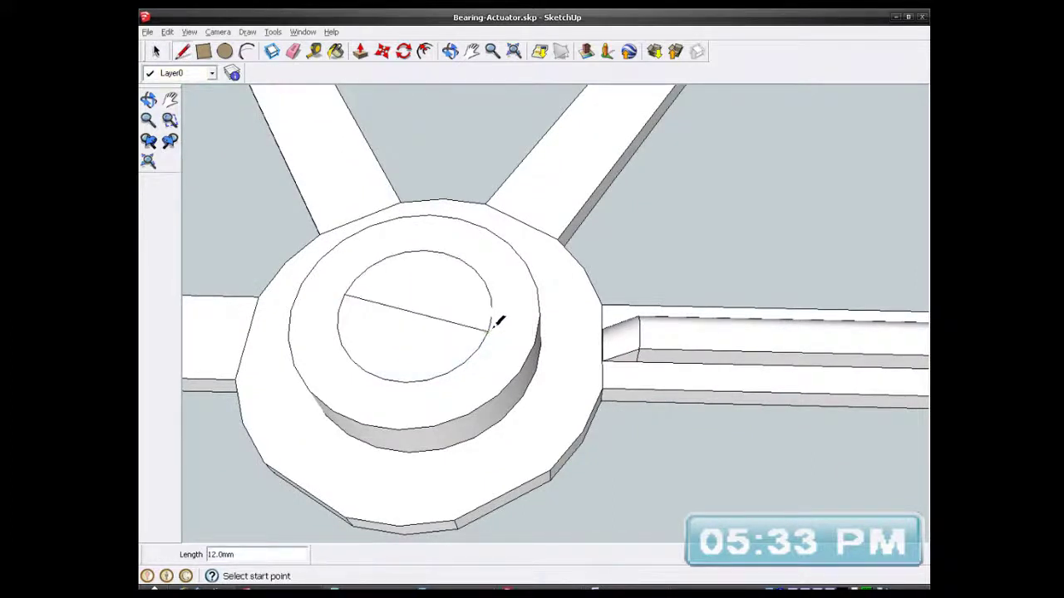
pyautogui.click(292, 53)
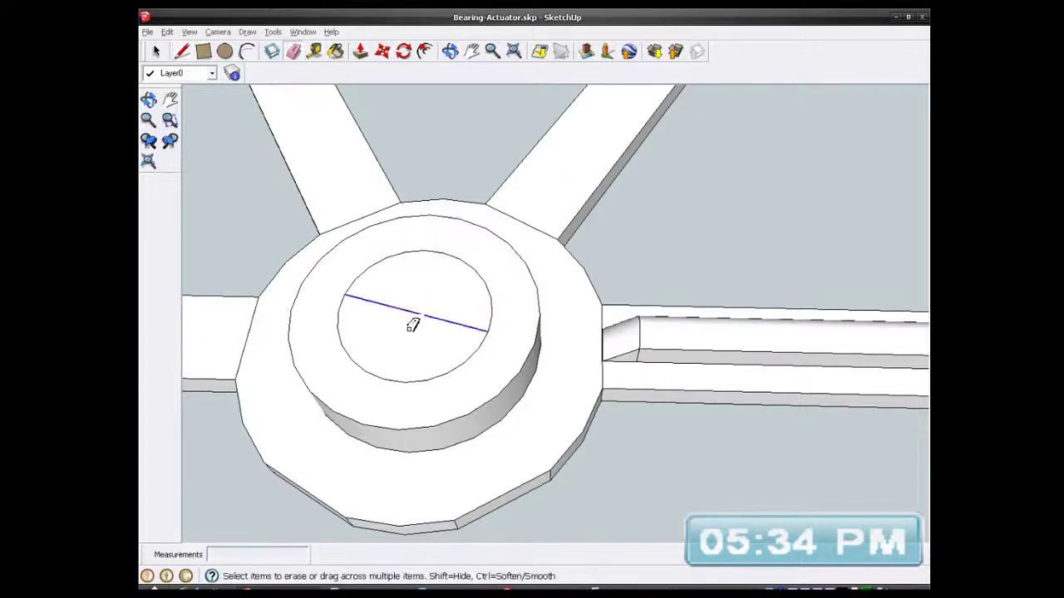
# - Erase the edge segments separating the ribbed arm's top face from the hub flange
pyautogui.scroll(-3, 417, 328)
pyautogui.click(155, 51)
pyautogui.scroll(3, 596, 370)
pyautogui.moveTo(601, 361); pyautogui.dragTo(634, 465, button='middle')
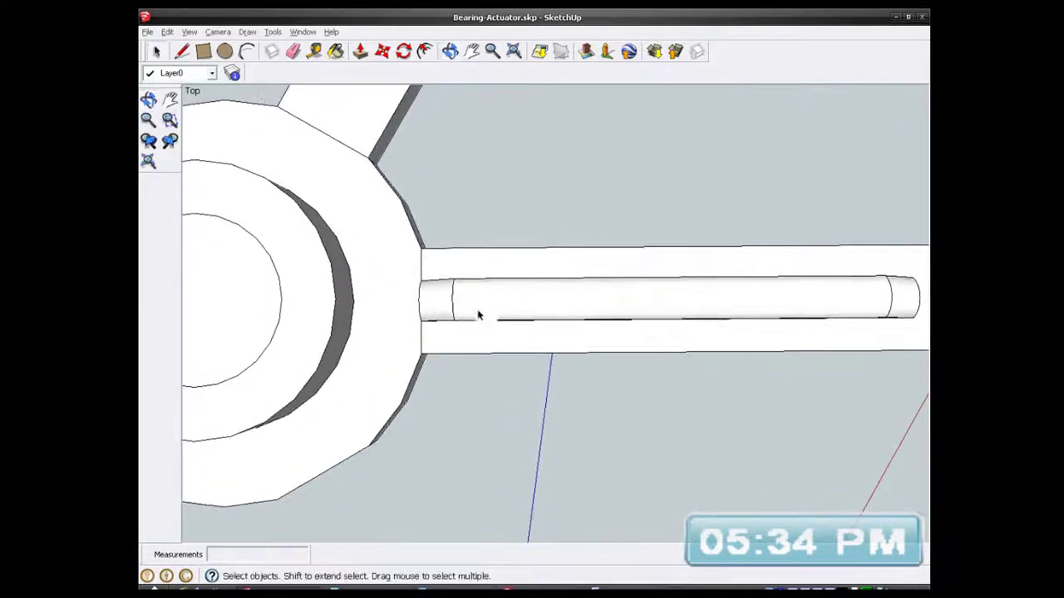
pyautogui.press('F3')
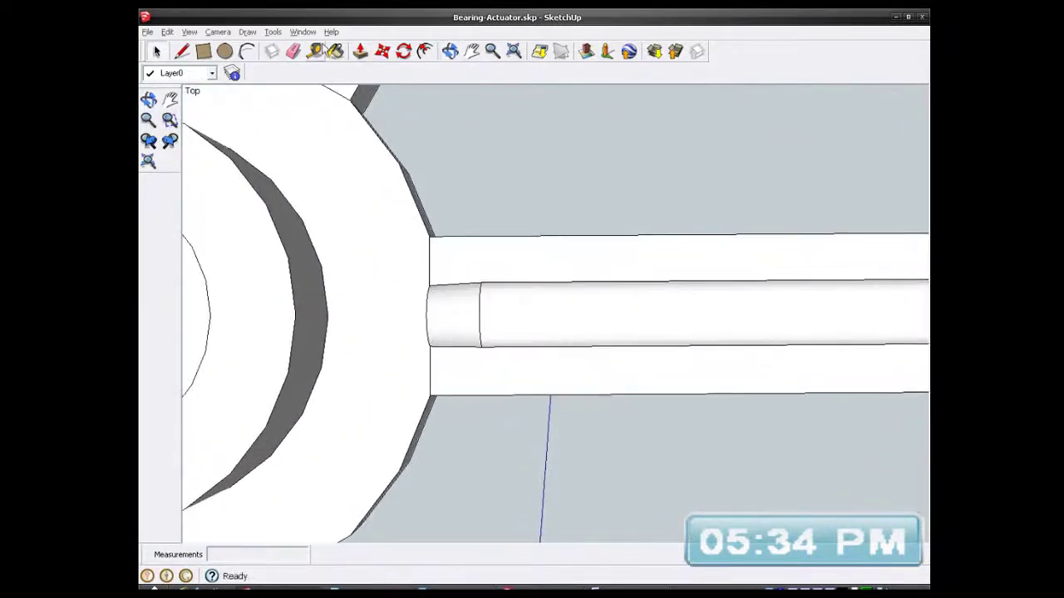
pyautogui.click(293, 52)
pyautogui.scroll(1, 468, 274)
pyautogui.scroll(1, 467, 276)
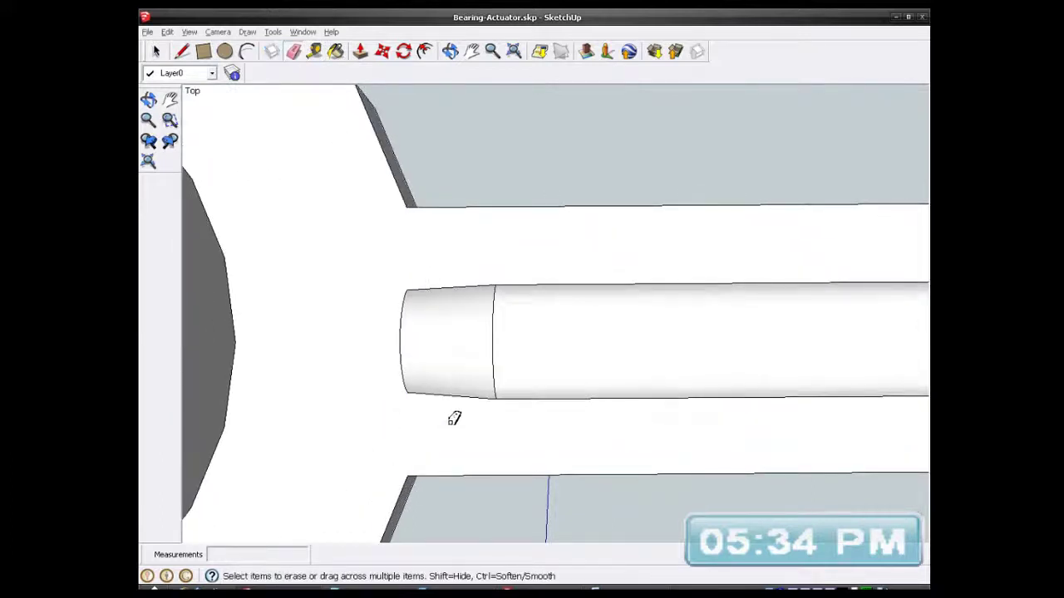
# - Erase the edges where the other three arms' top faces meet the hub flange
pyautogui.scroll(-3, 449, 423)
pyautogui.press('o')
pyautogui.moveTo(637, 385); pyautogui.dragTo(682, 311)
pyautogui.moveTo(681, 311)
pyautogui.mouseDown(button='middle')
pyautogui.moveTo(634, 216)
pyautogui.moveTo(696, 351)
pyautogui.moveTo(675, 366)
pyautogui.mouseUp(button='middle')
pyautogui.scroll(-2, 489, 282)
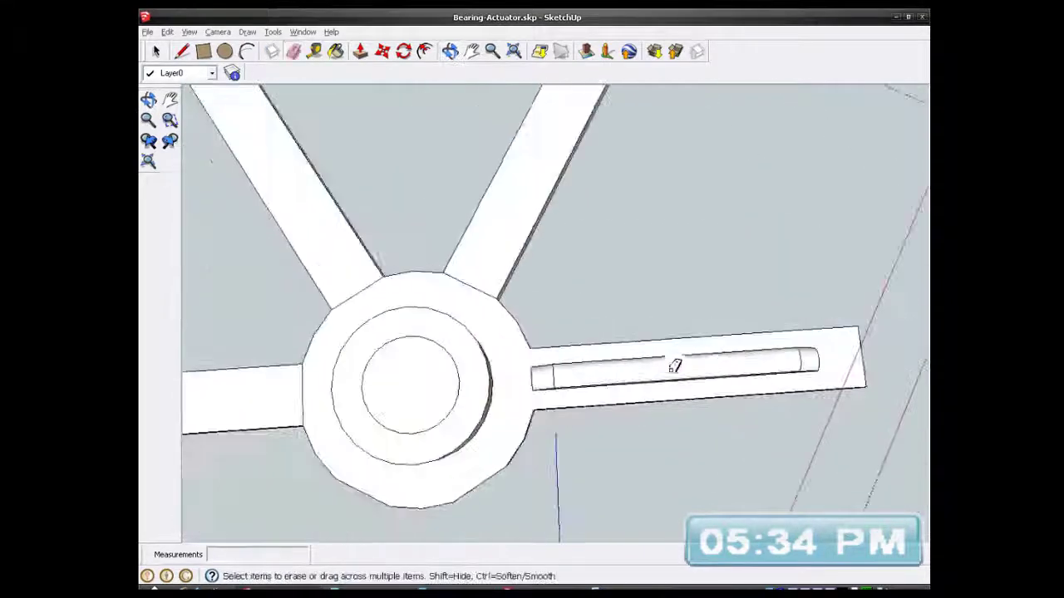
pyautogui.scroll(3, 482, 256)
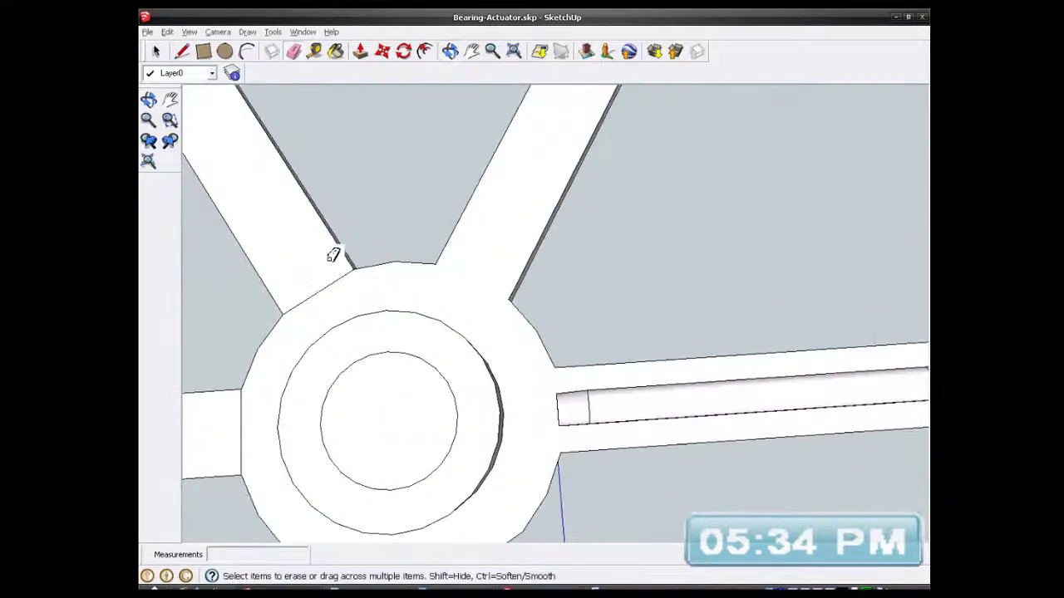
pyautogui.scroll(-2, 468, 256)
pyautogui.scroll(3, 324, 366)
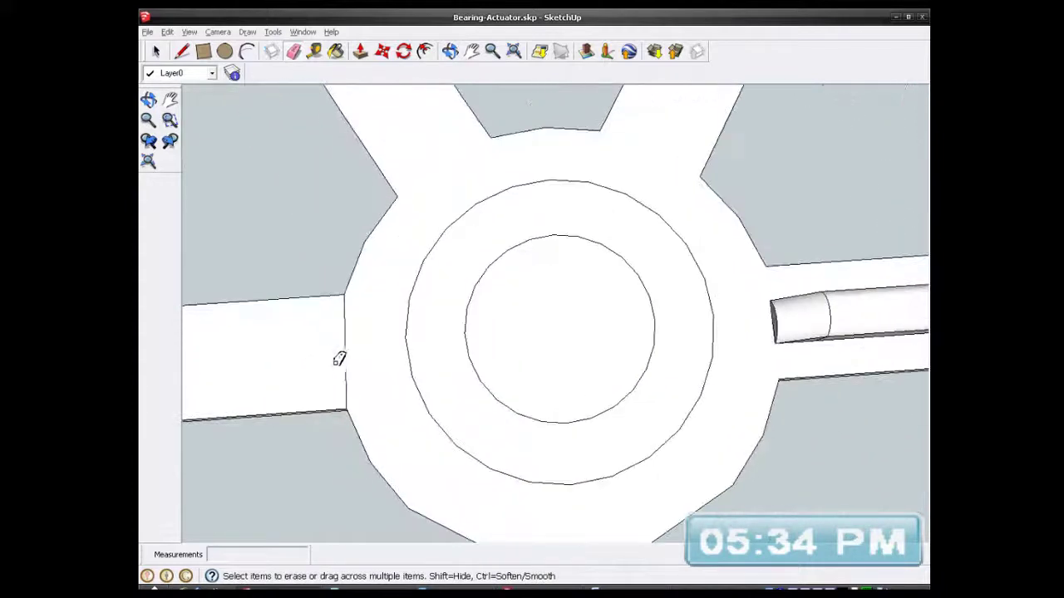
pyautogui.scroll(-3, 366, 357)
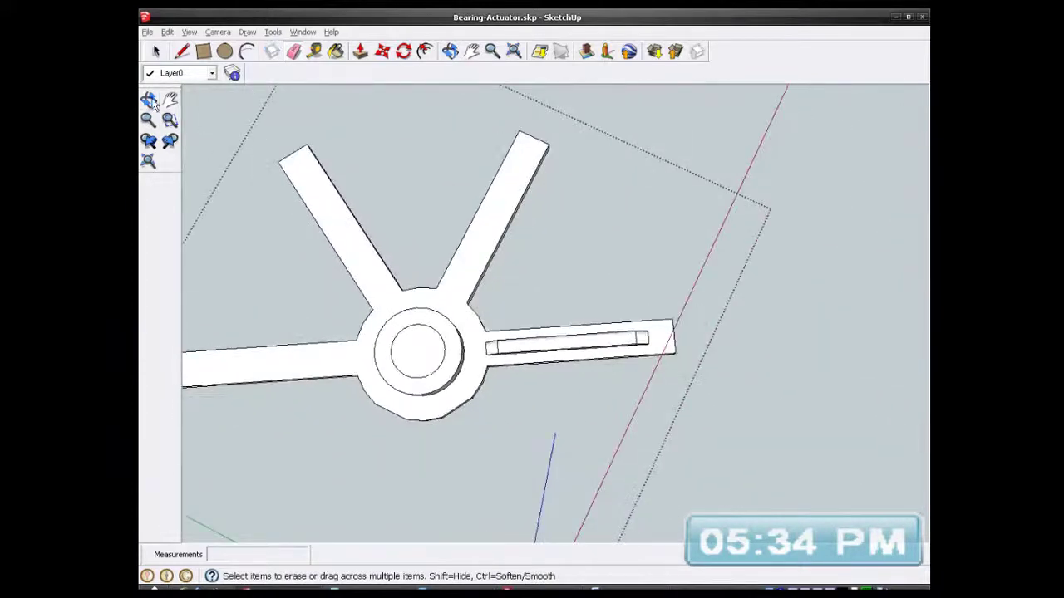
# - Select the complete rib on the arm, including both sloped ends, and check the selection from several angles
pyautogui.click(157, 51)
pyautogui.scroll(4, 557, 355)
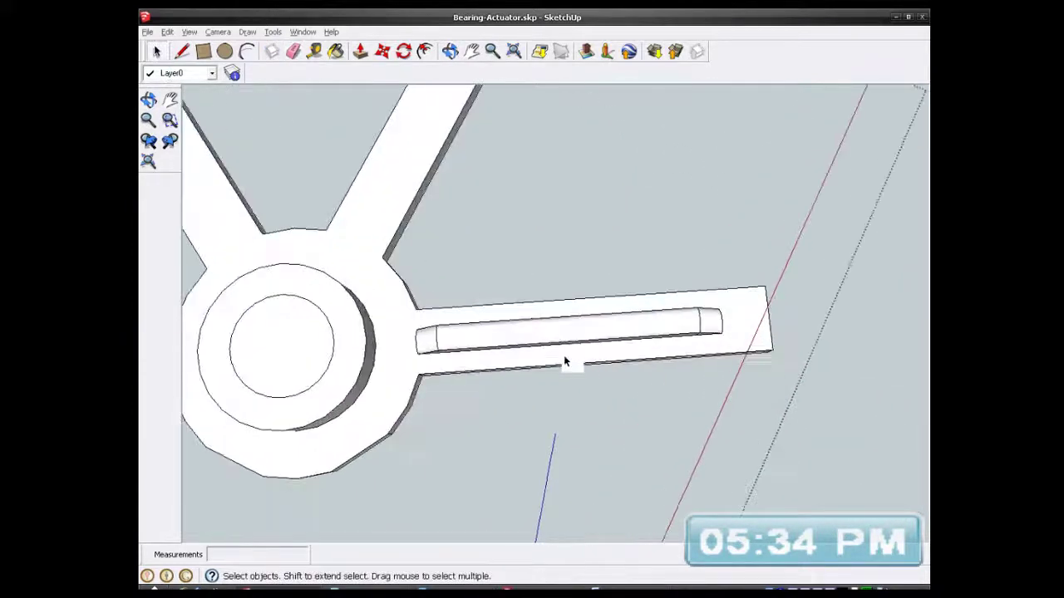
pyautogui.press('o')
pyautogui.press('space')
pyautogui.moveTo(311, 297); pyautogui.dragTo(845, 362)
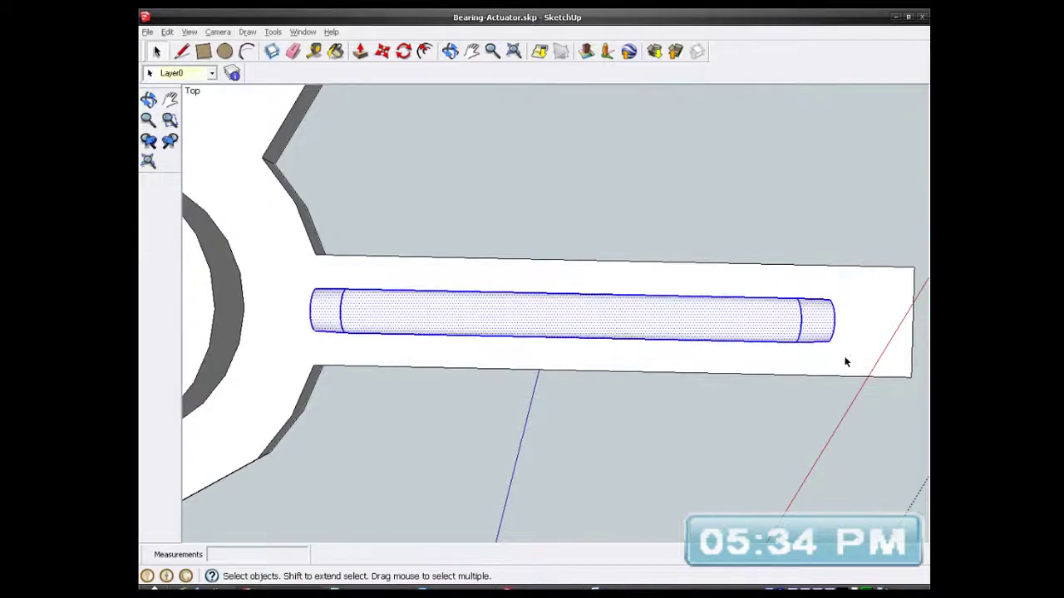
pyautogui.moveTo(579, 333); pyautogui.dragTo(304, 349, button='middle')
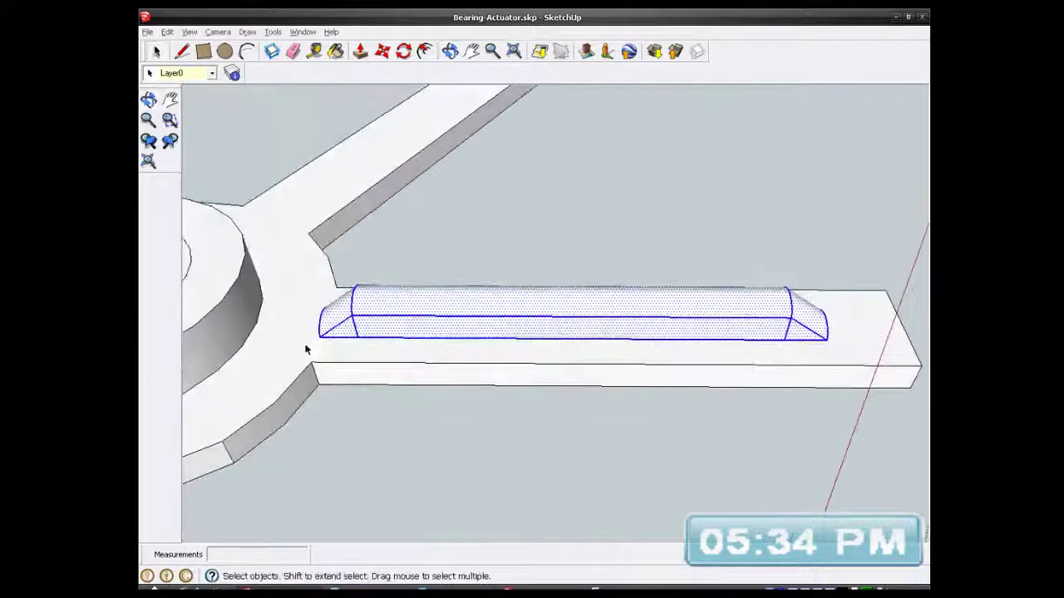
pyautogui.scroll(3, 286, 358)
pyautogui.moveTo(392, 377); pyautogui.dragTo(475, 399, button='middle')
pyautogui.scroll(-5, 468, 490)
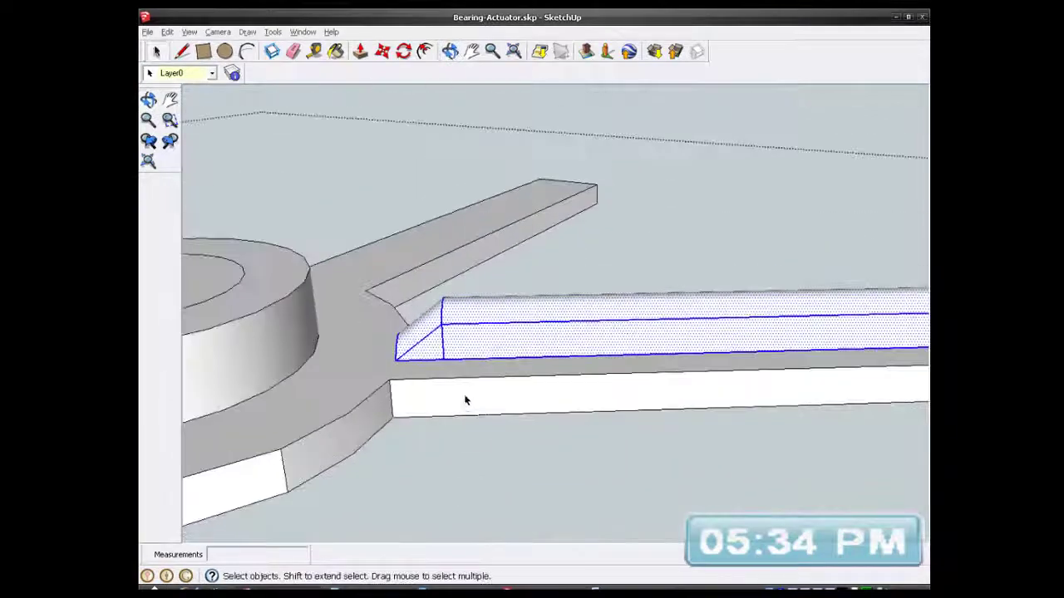
pyautogui.moveTo(505, 340); pyautogui.dragTo(503, 449, button='middle')
pyautogui.scroll(-3, 508, 252)
pyautogui.moveTo(531, 247); pyautogui.dragTo(518, 461, button='middle')
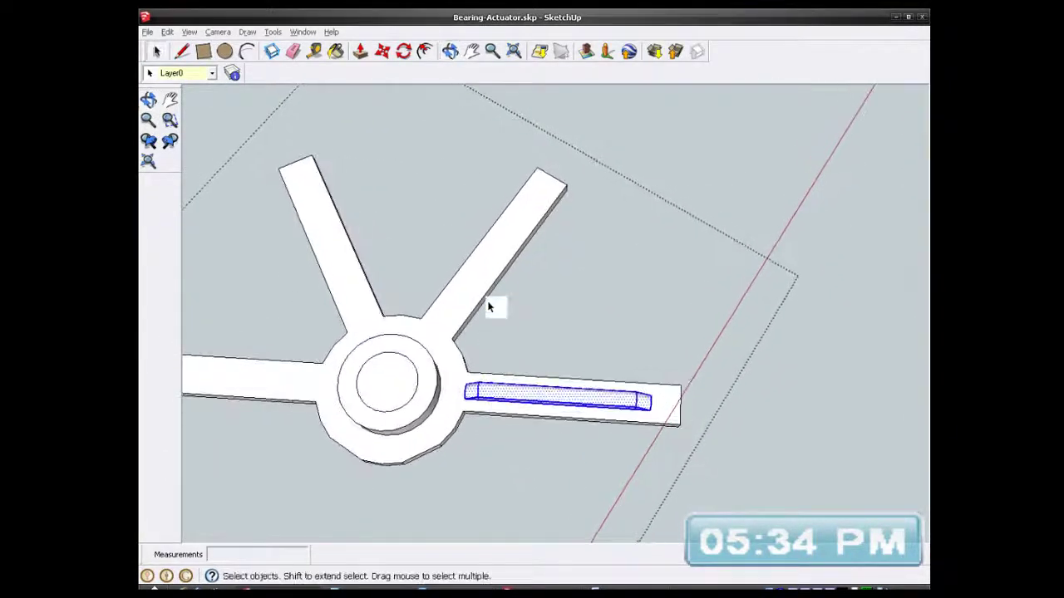
pyautogui.scroll(-1, 505, 324)
pyautogui.scroll(5, 506, 383)
pyautogui.moveTo(506, 383); pyautogui.dragTo(529, 436, button='middle')
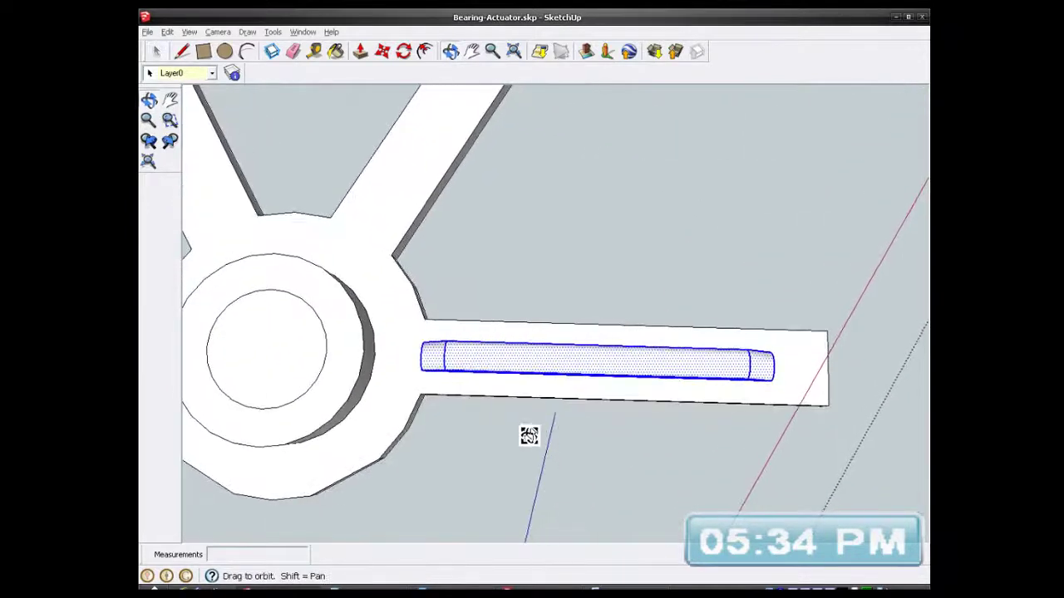
# - Try to locate the centre of the hub's bore as the rotation origin for the selected rib
pyautogui.click(404, 53)
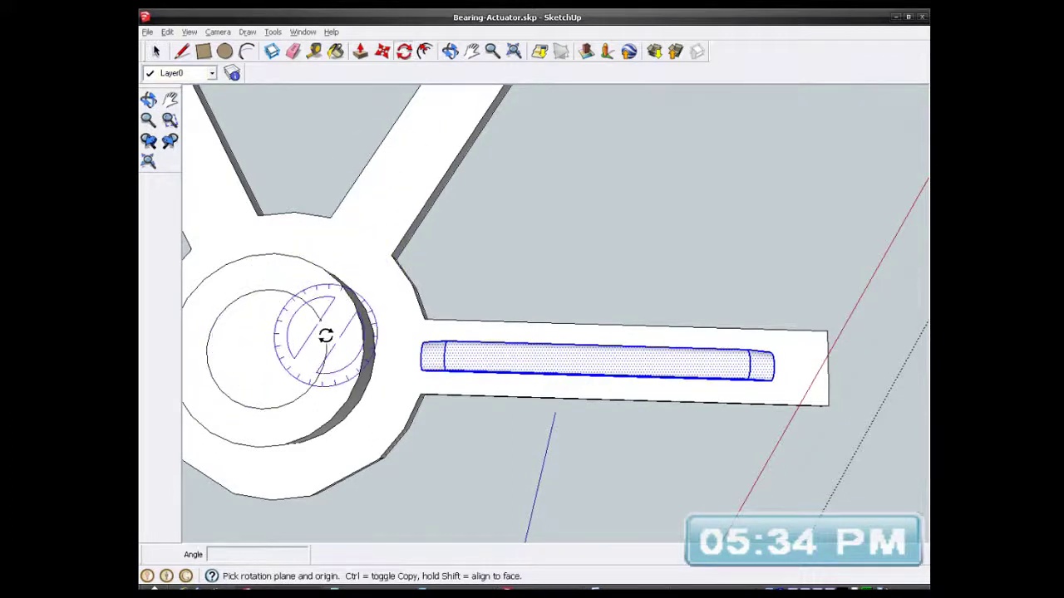
pyautogui.moveTo(325, 335); pyautogui.dragTo(298, 340, button='middle')
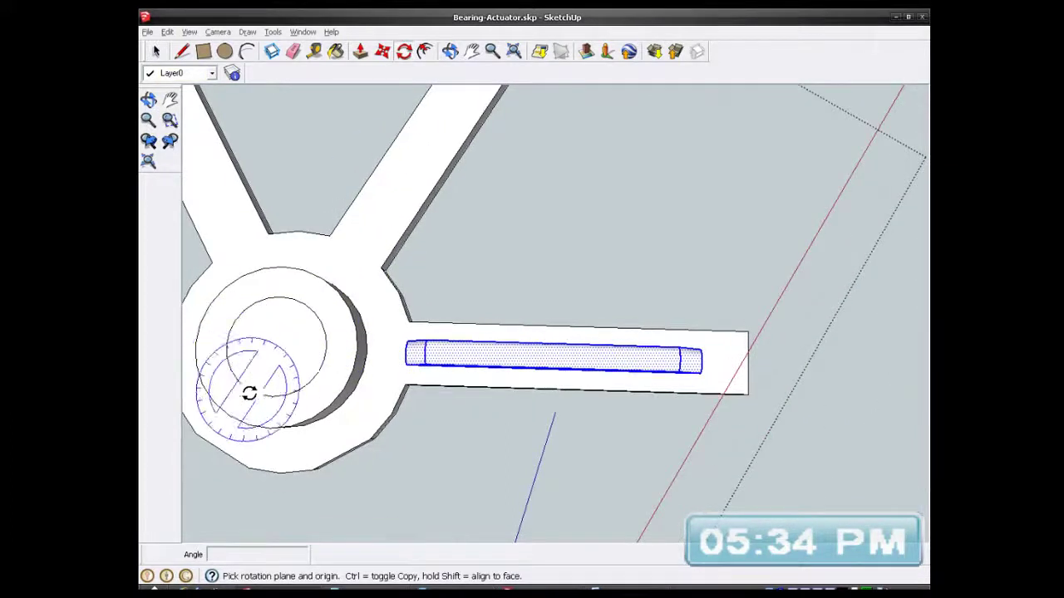
pyautogui.scroll(3, 272, 341)
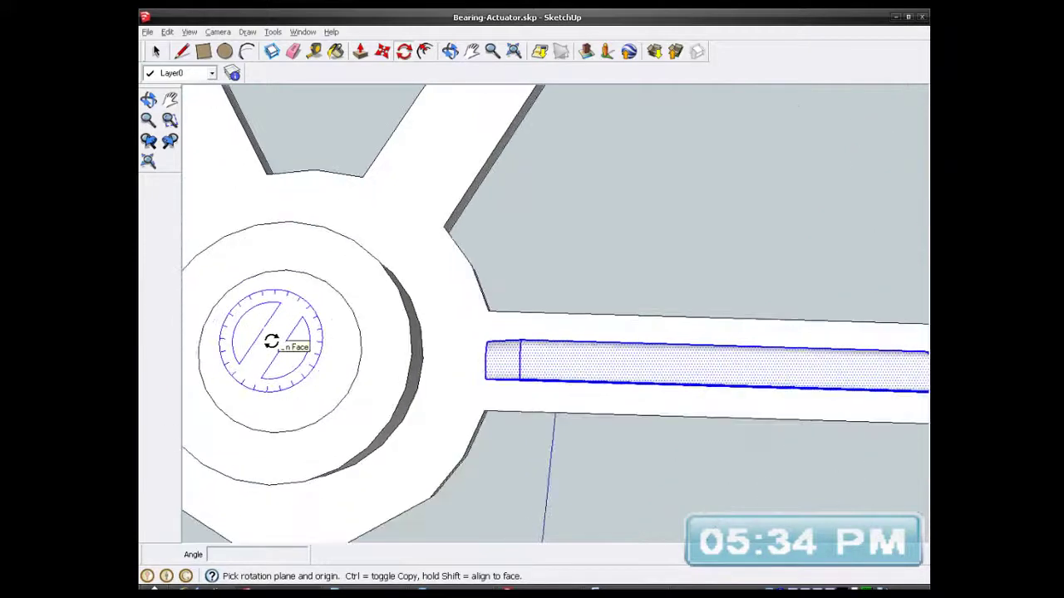
pyautogui.scroll(-2, 374, 340)
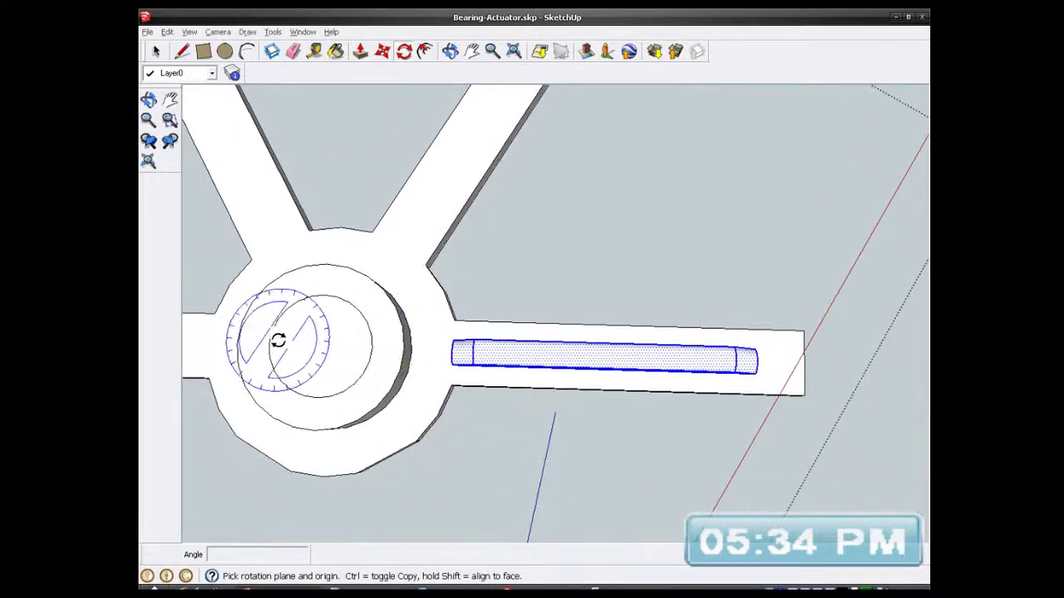
pyautogui.scroll(3, 274, 341)
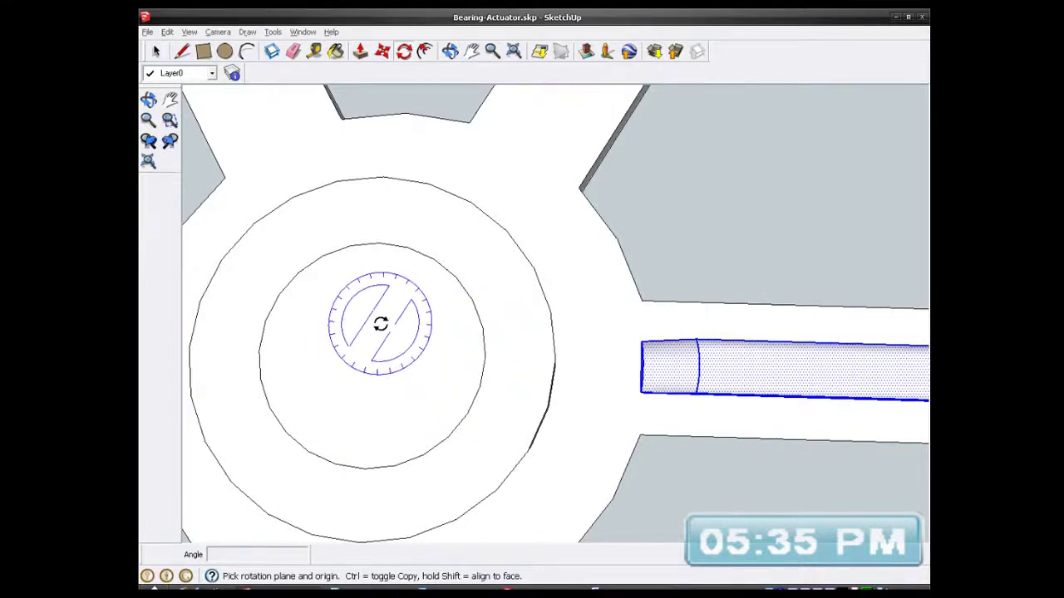
pyautogui.scroll(-2, 381, 324)
pyautogui.scroll(3, 321, 360)
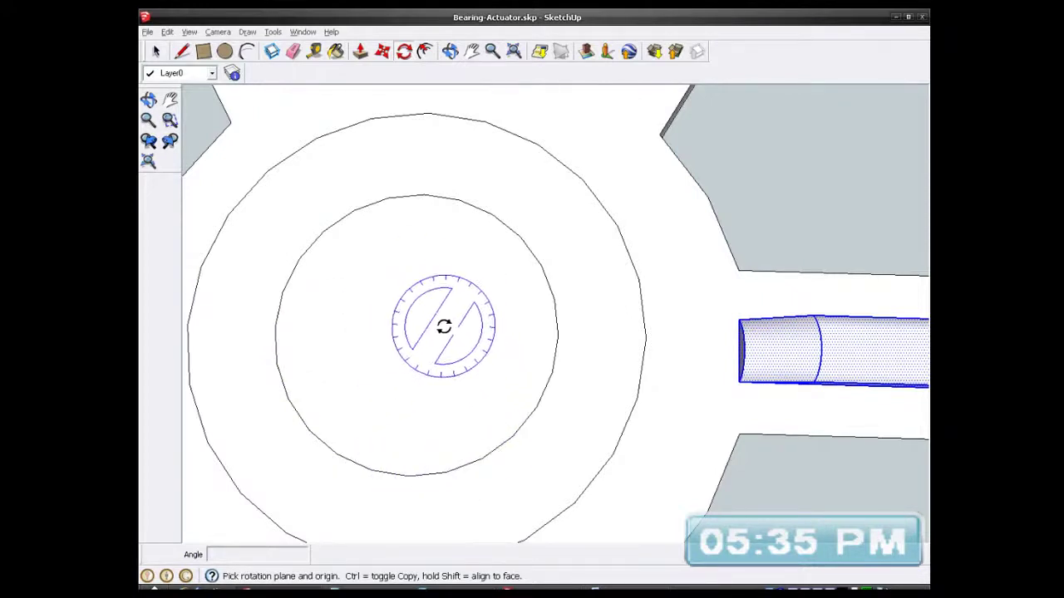
pyautogui.scroll(-3, 426, 320)
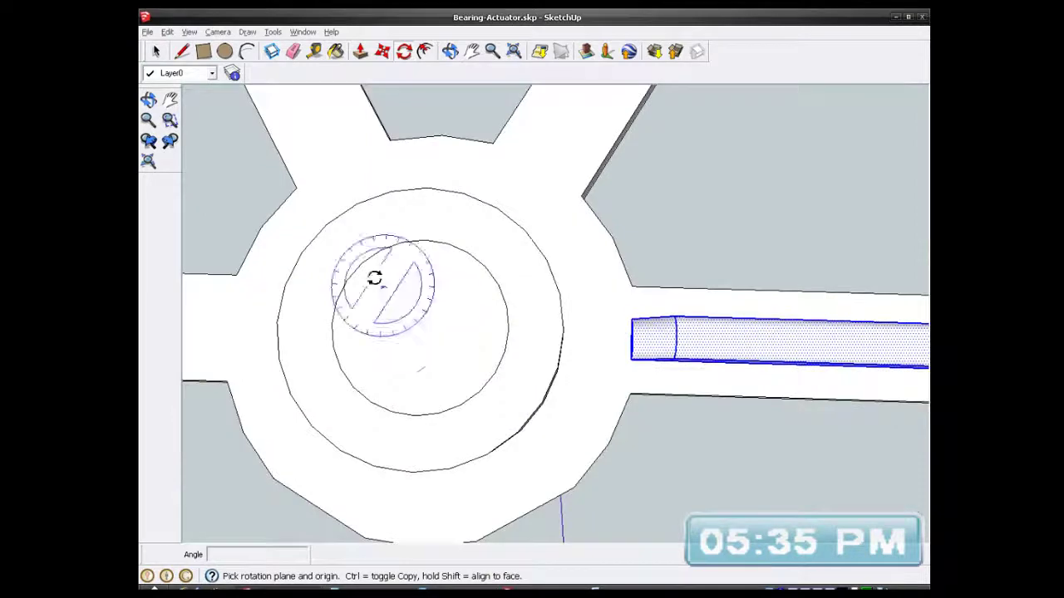
# - Erase the circular face capping the top of the hub's bore
pyautogui.click(158, 52)
pyautogui.rightClick(408, 305)
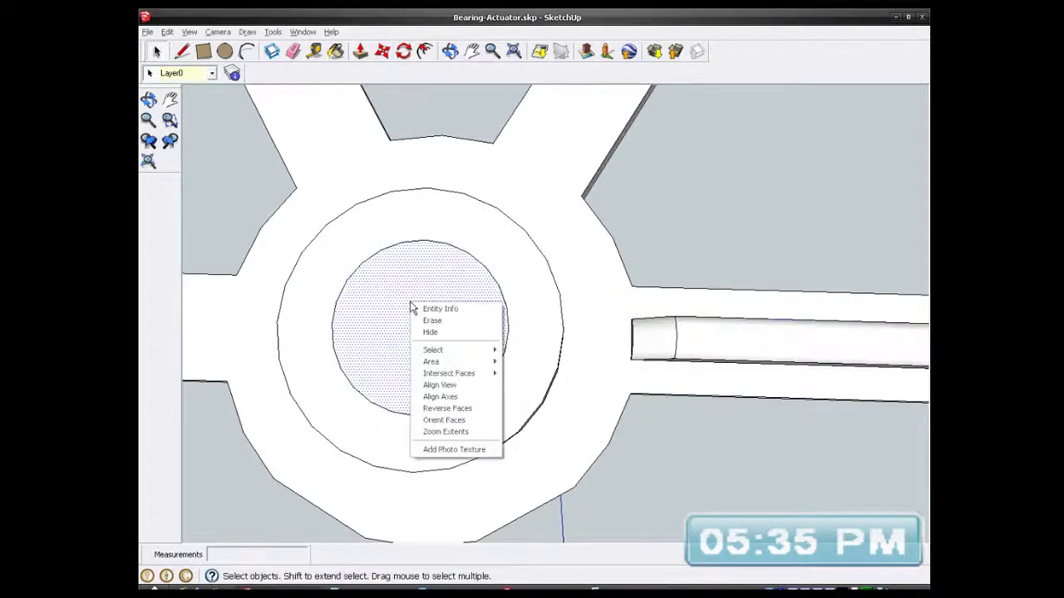
pyautogui.click(434, 319)
# - Close the bore's underside with a face by drawing a line across its bottom opening, and erase that line
pyautogui.scroll(-2, 440, 348)
pyautogui.moveTo(440, 348); pyautogui.dragTo(530, 294, button='middle')
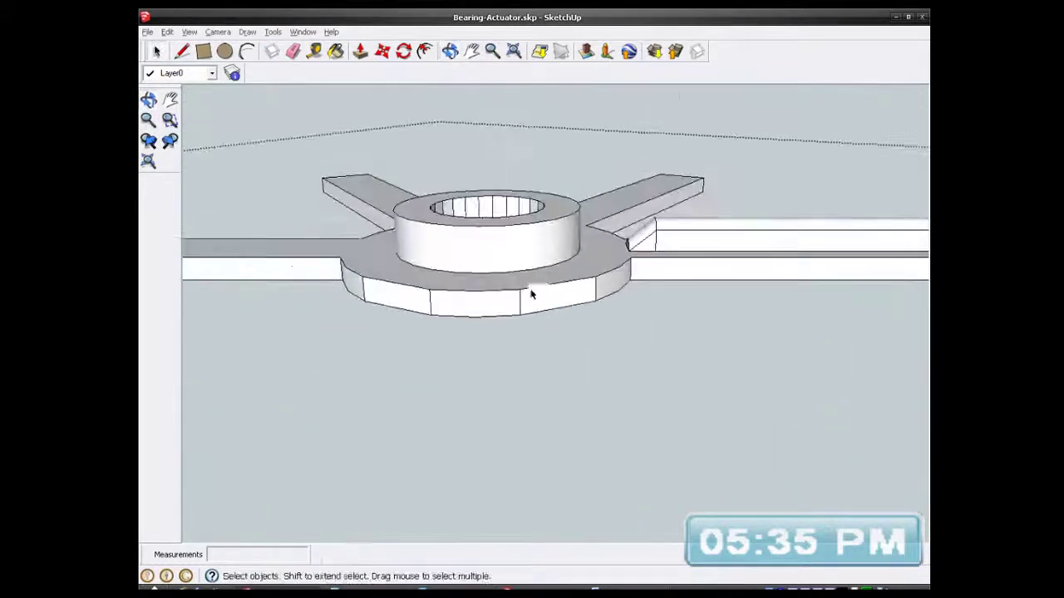
pyautogui.scroll(-2, 594, 266)
pyautogui.scroll(2, 562, 247)
pyautogui.moveTo(566, 249); pyautogui.dragTo(540, 208, button='middle')
pyautogui.scroll(-3, 501, 265)
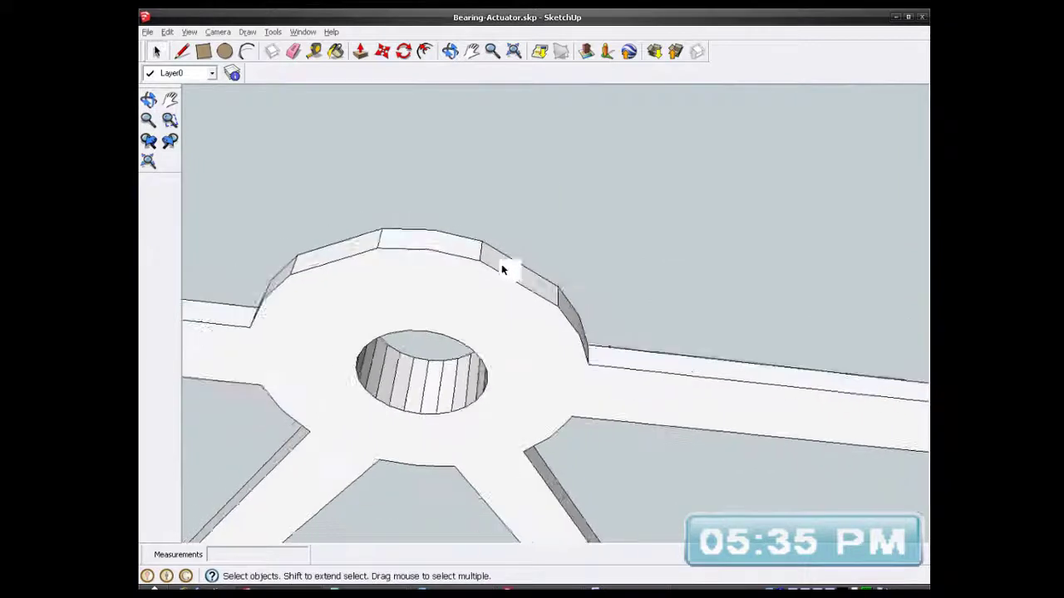
pyautogui.scroll(3, 373, 387)
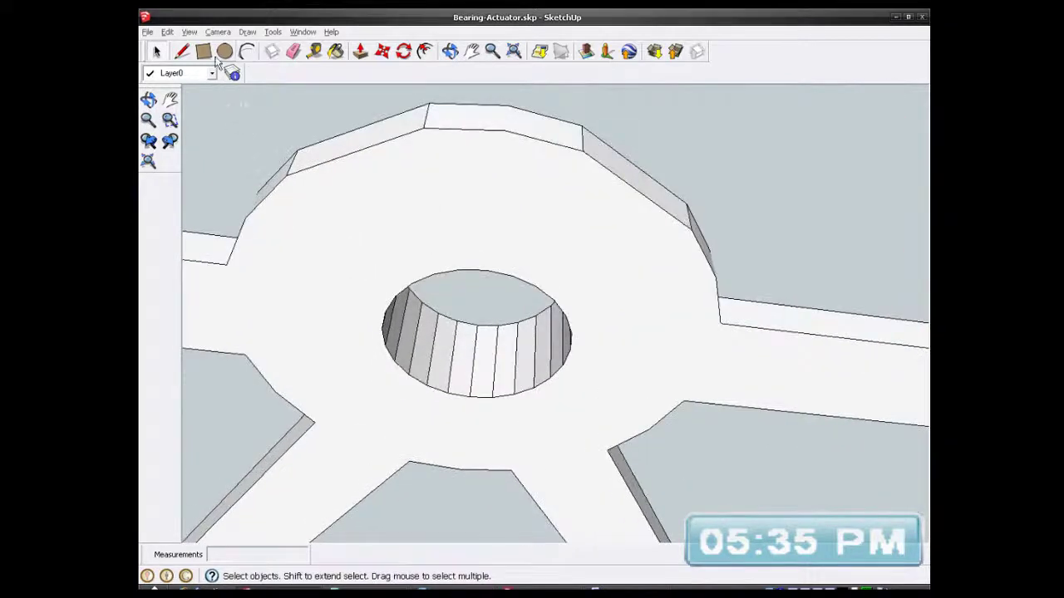
pyautogui.click(382, 330)
pyautogui.click(572, 333)
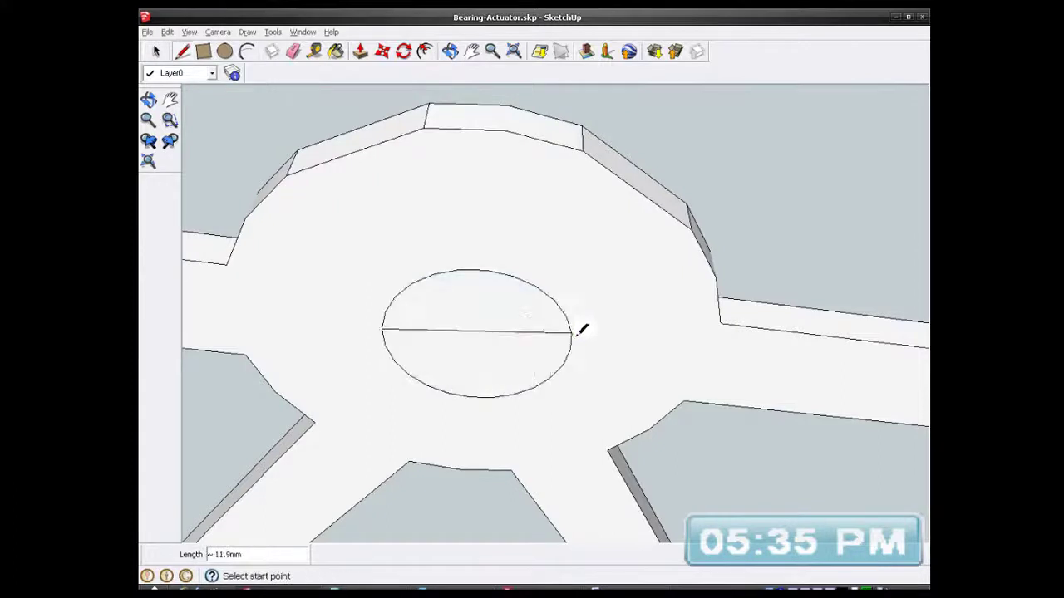
pyautogui.click(292, 52)
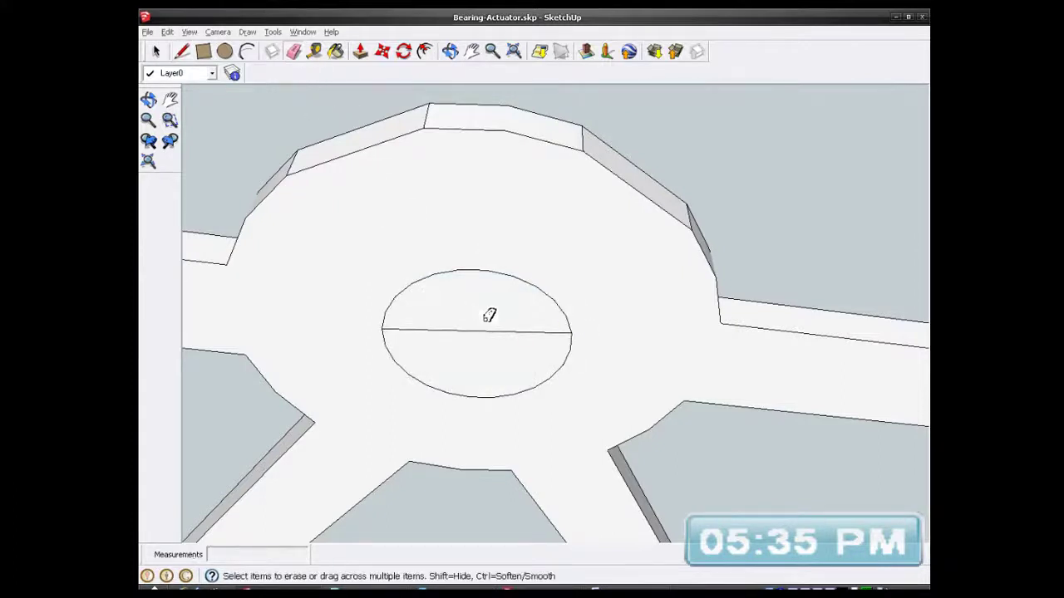
# - Try to pick up the centre of the bore's bottom face as the rotation origin
pyautogui.click(405, 53)
pyautogui.moveTo(499, 355); pyautogui.dragTo(453, 252, button='middle')
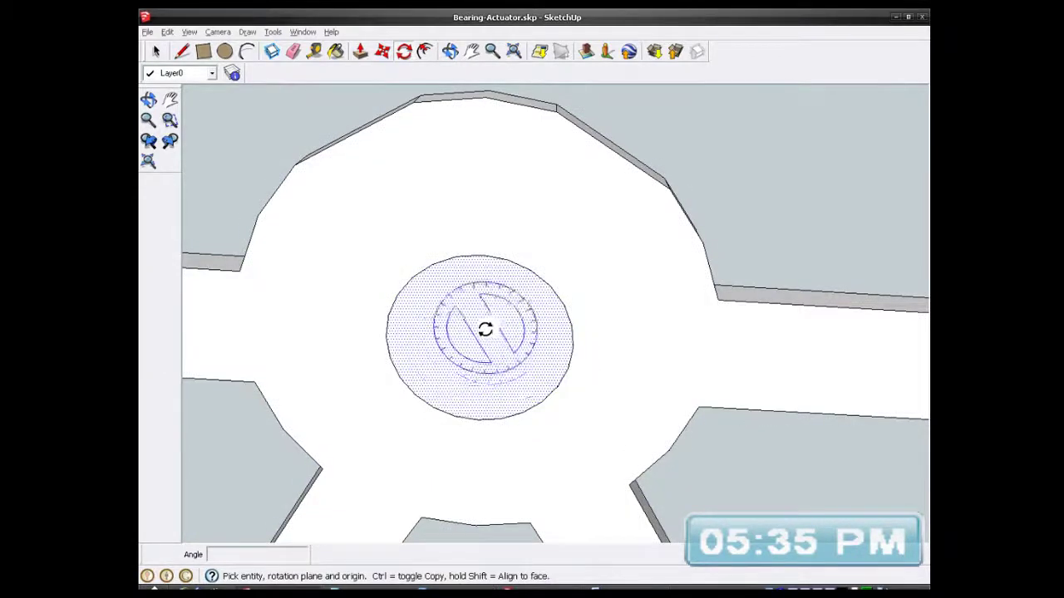
pyautogui.scroll(-4, 498, 321)
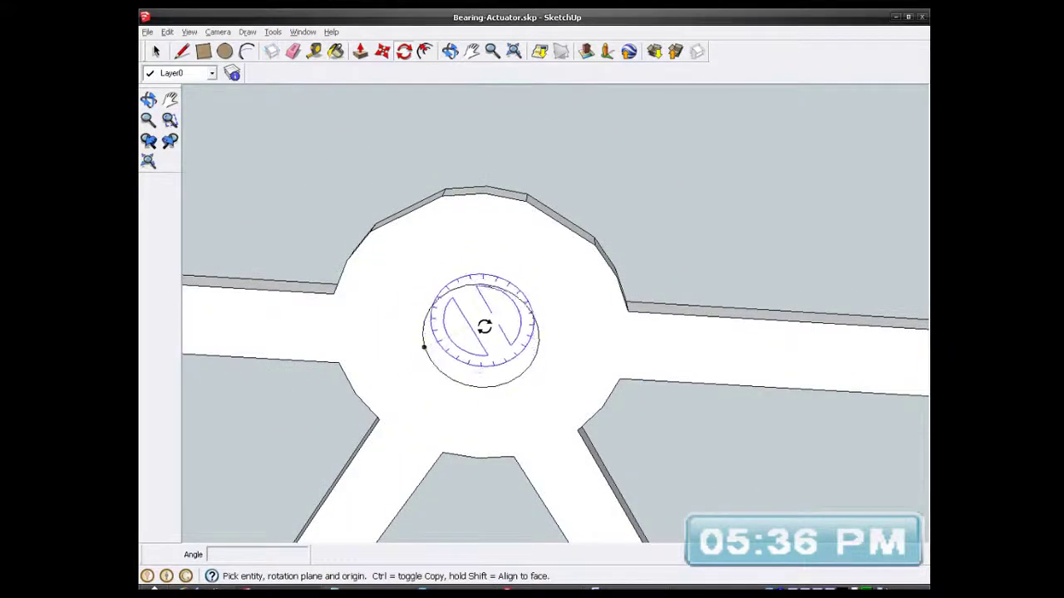
pyautogui.scroll(2, 486, 332)
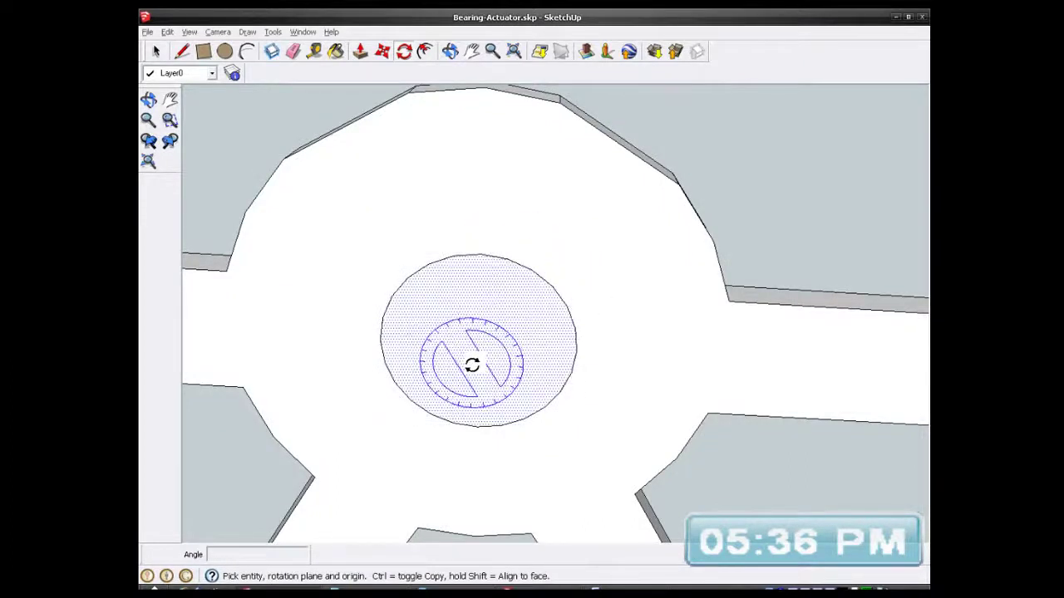
pyautogui.moveTo(476, 335); pyautogui.dragTo(487, 273, button='middle')
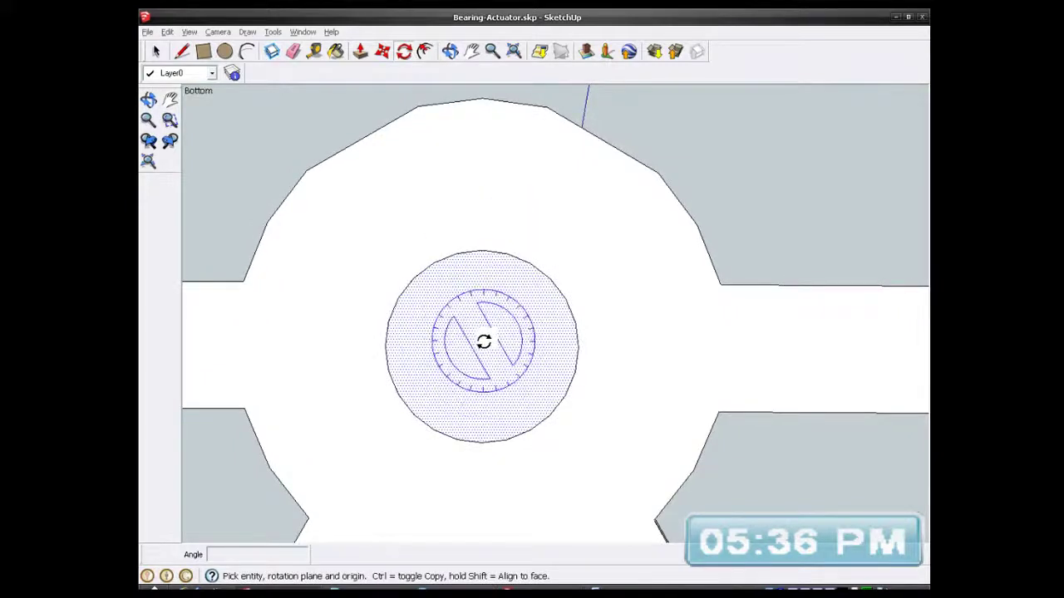
pyautogui.click(156, 52)
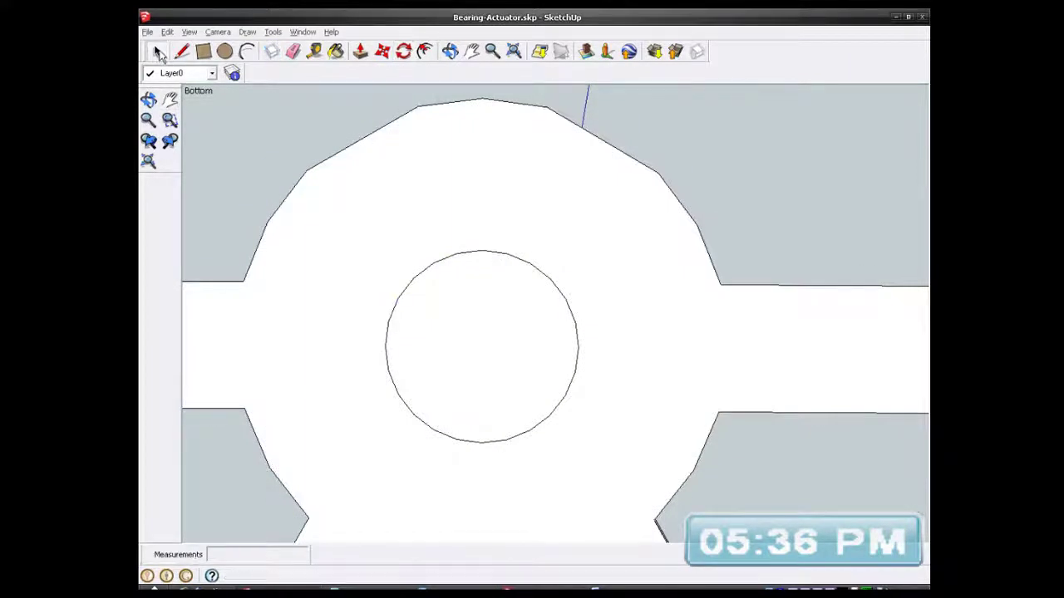
pyautogui.click(483, 321)
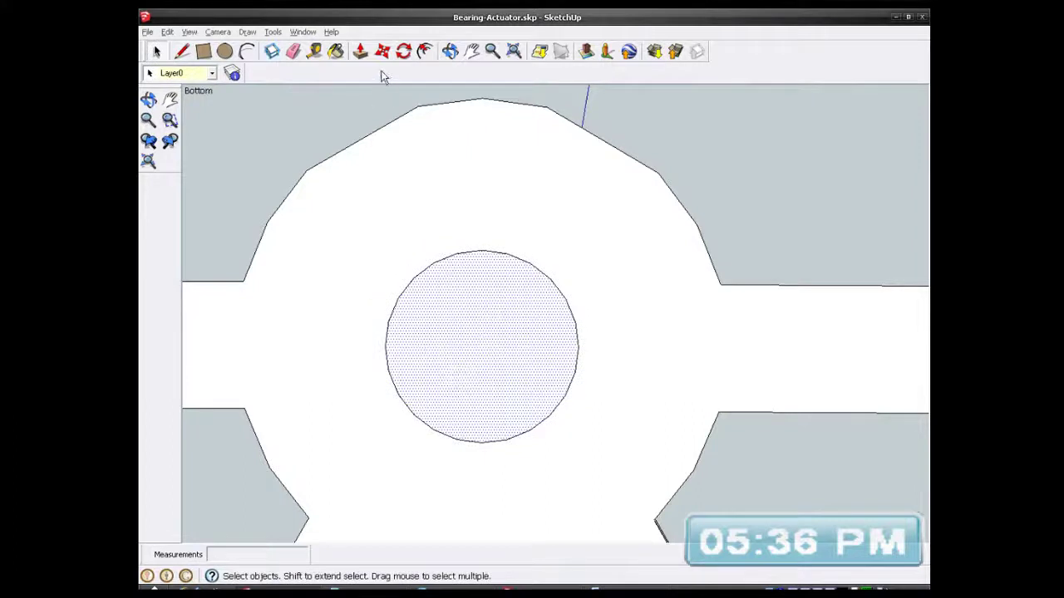
pyautogui.click(404, 52)
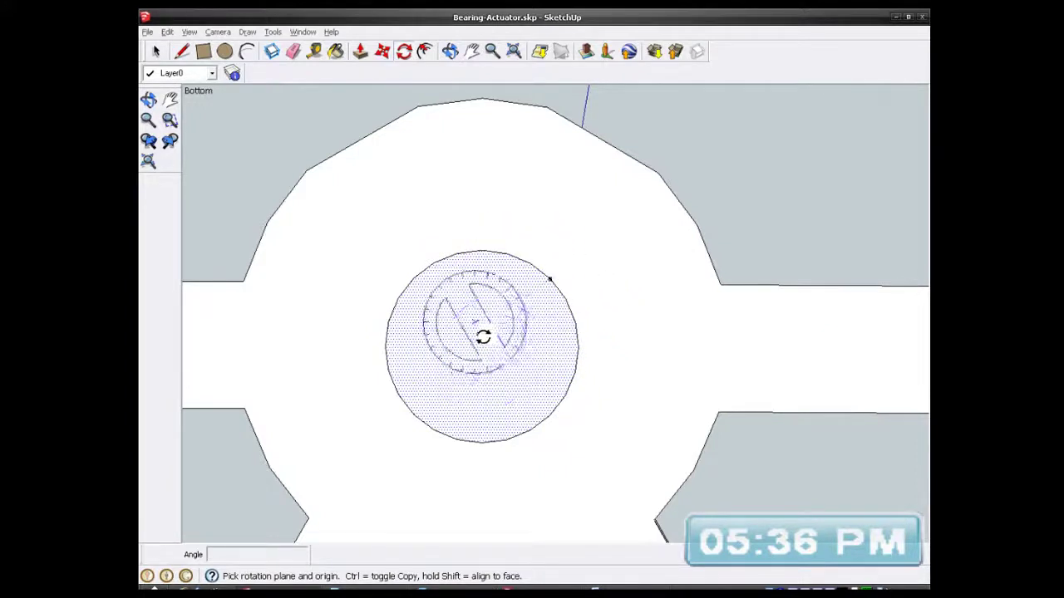
pyautogui.moveTo(480, 347); pyautogui.dragTo(503, 316, button='middle')
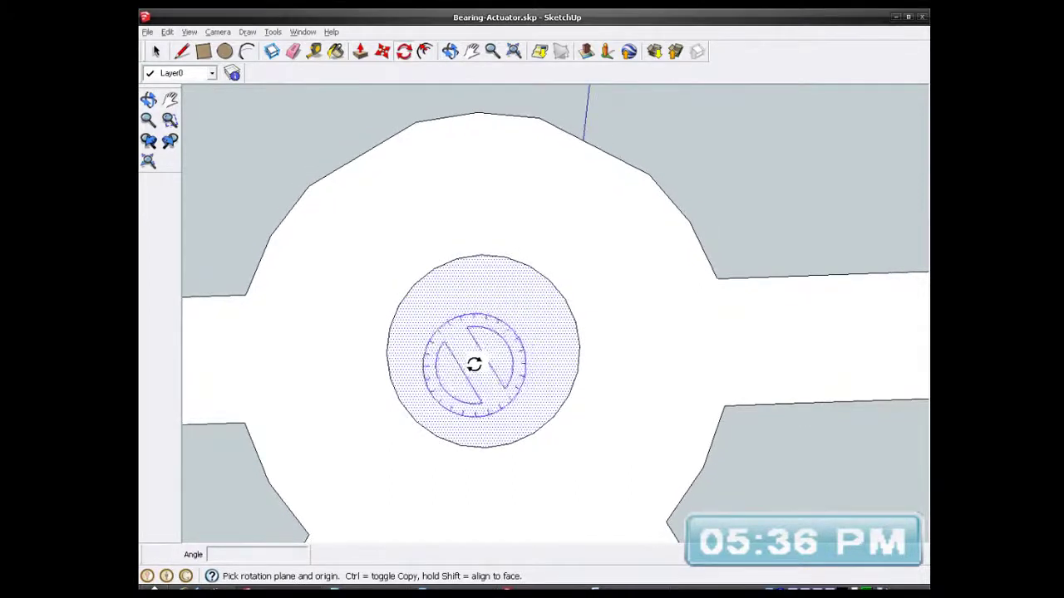
pyautogui.scroll(-2, 463, 352)
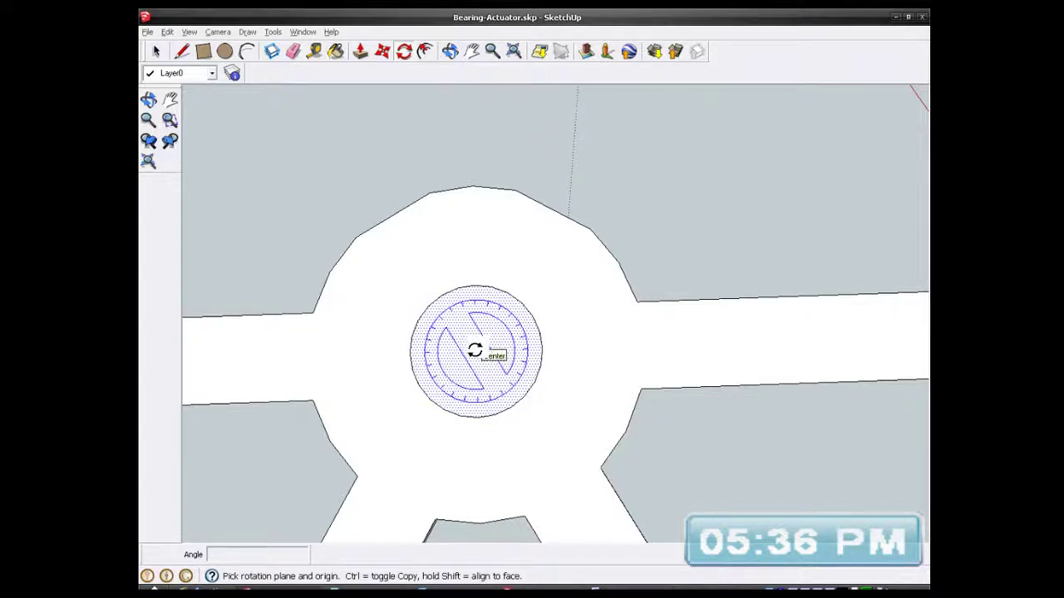
# - Select the complete rib on the arm from above, including both sloped ends
pyautogui.click(156, 51)
pyautogui.scroll(-3, 473, 311)
pyautogui.moveTo(510, 302); pyautogui.dragTo(573, 537, button='middle')
pyautogui.scroll(2, 669, 407)
pyautogui.scroll(3, 663, 415)
pyautogui.scroll(2, 661, 421)
pyautogui.scroll(-3, 533, 279)
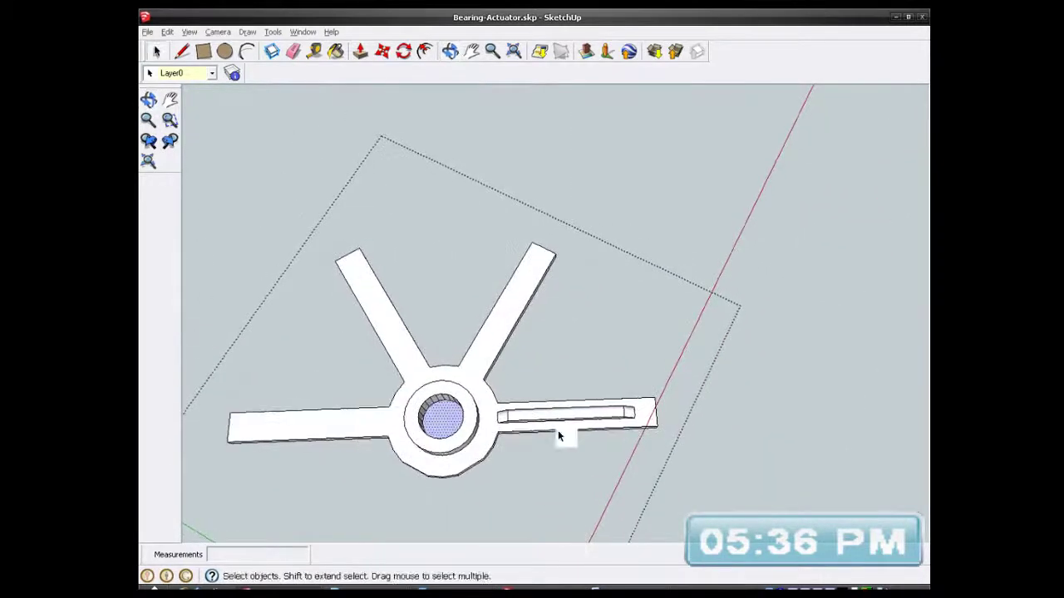
pyautogui.scroll(4, 559, 430)
pyautogui.moveTo(557, 409); pyautogui.dragTo(546, 461, button='middle')
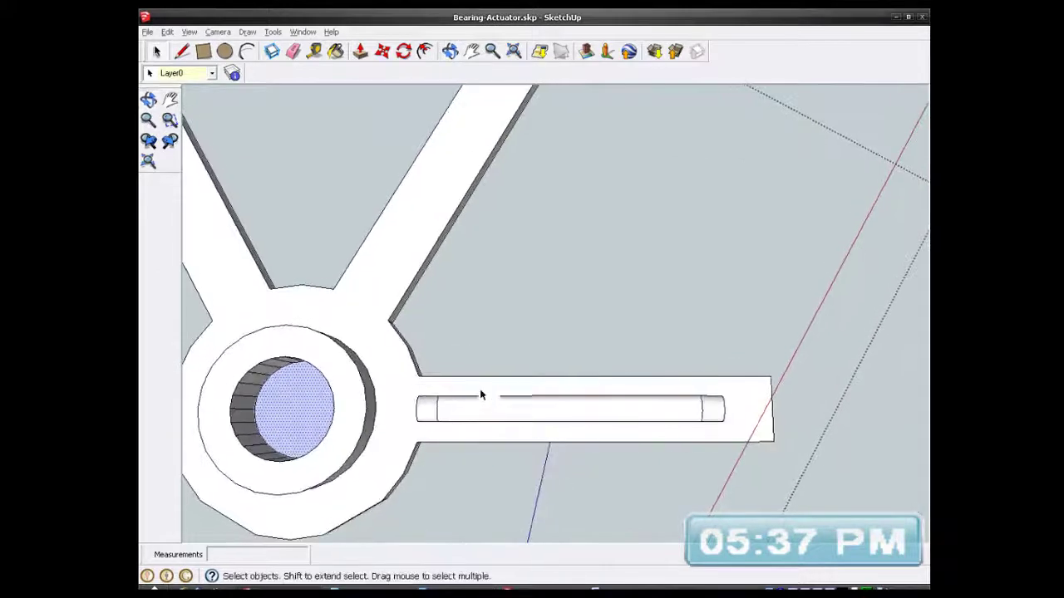
pyautogui.moveTo(584, 440); pyautogui.dragTo(731, 433)
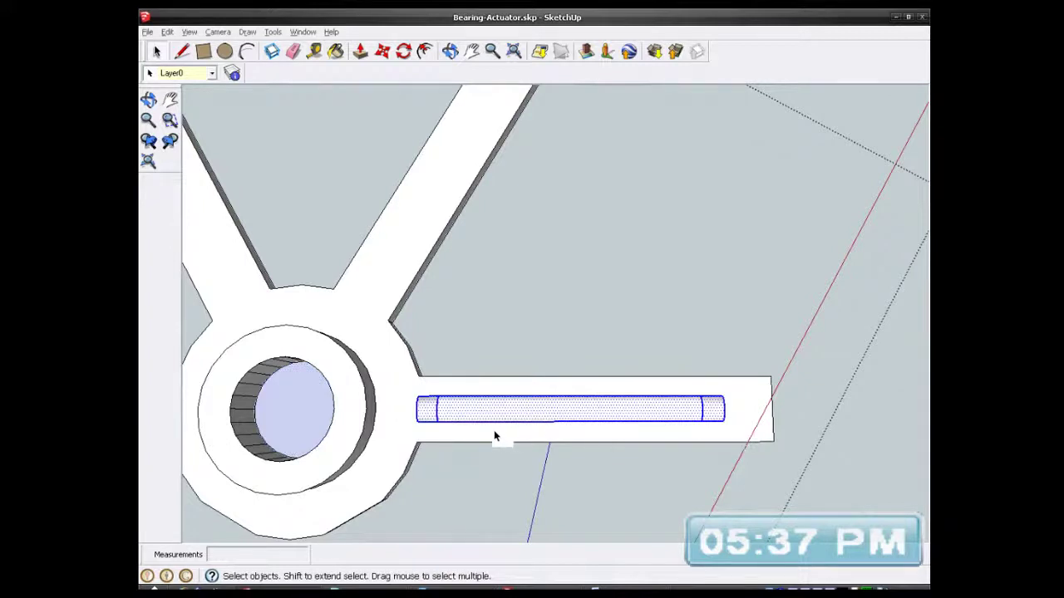
pyautogui.moveTo(633, 432); pyautogui.dragTo(650, 425, button='middle')
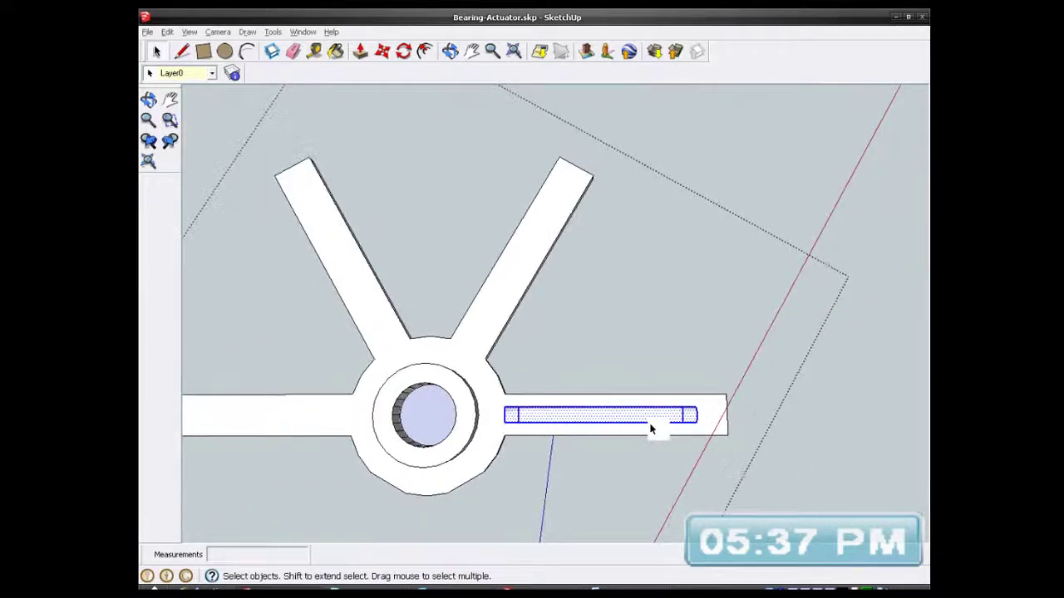
# - Rotate a copy of the rib 60 degrees about the bore's centre onto the adjacent arm, using the arm-end midpoints as references
pyautogui.click(402, 55)
pyautogui.scroll(4, 416, 439)
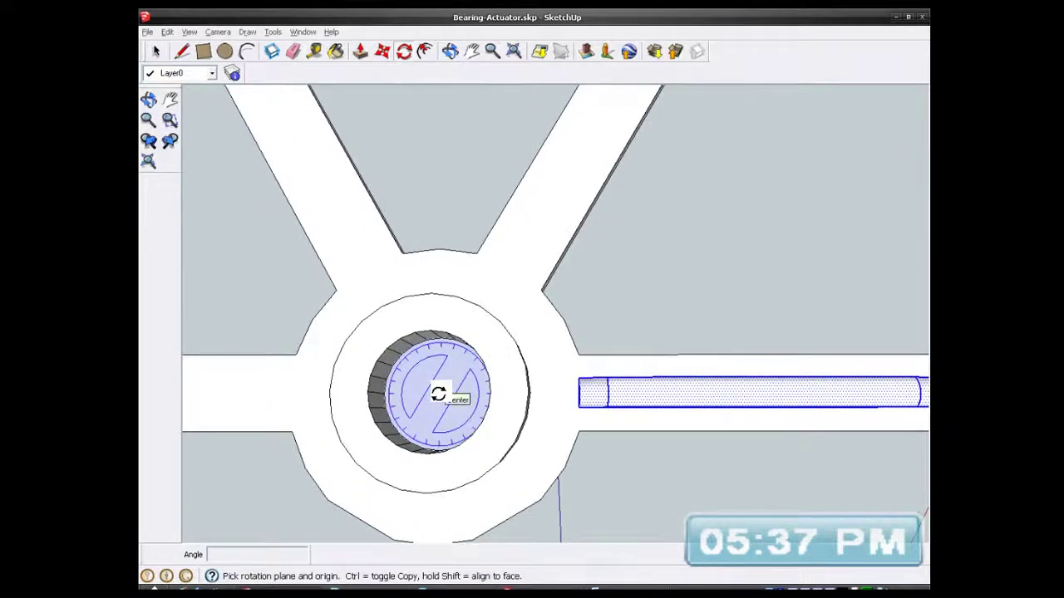
pyautogui.scroll(-3, 438, 393)
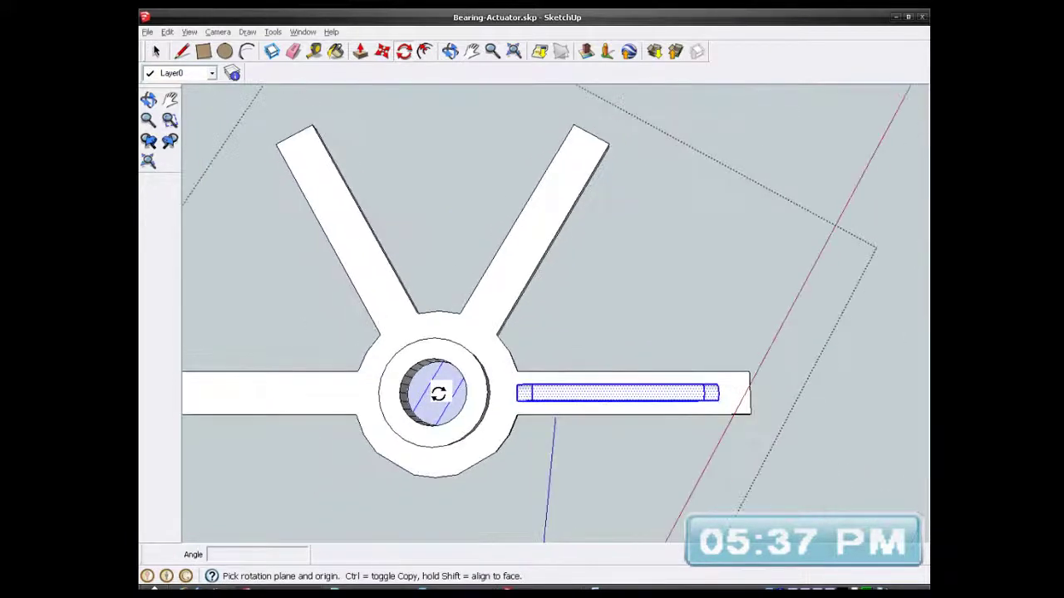
pyautogui.click(438, 392)
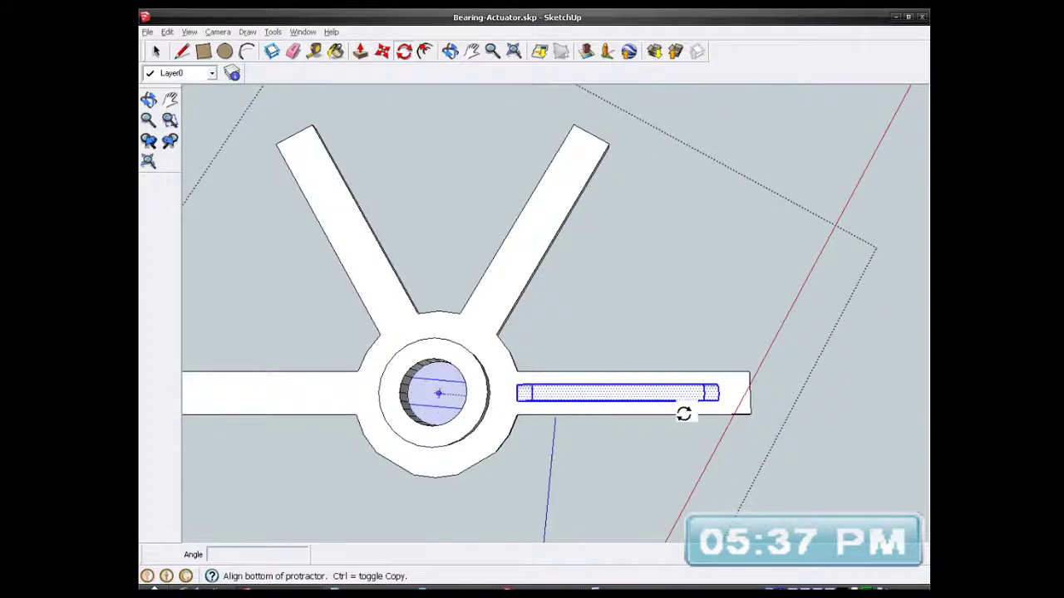
pyautogui.scroll(2, 729, 391)
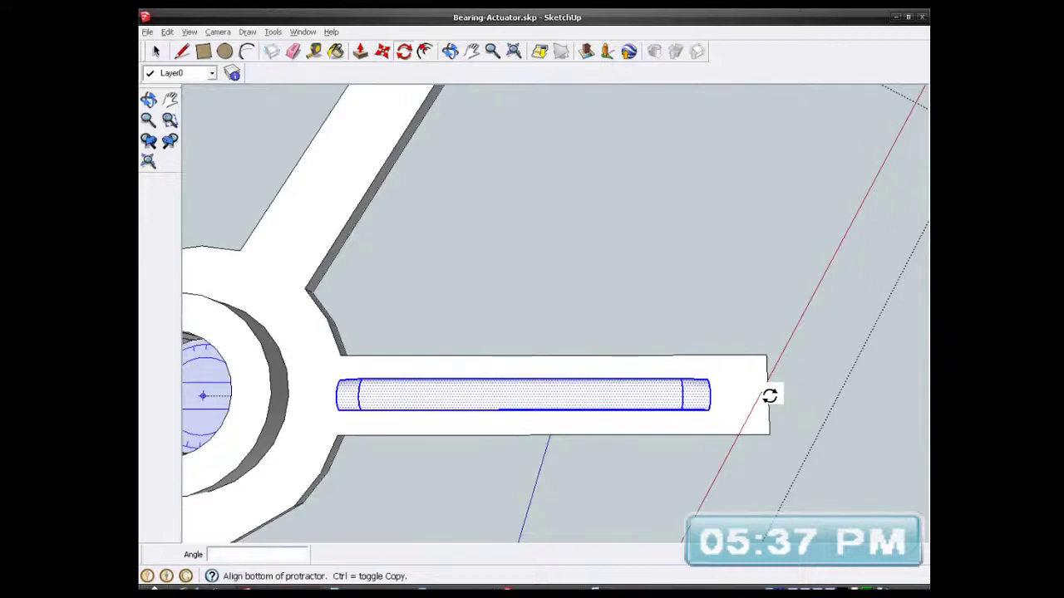
pyautogui.click(770, 396)
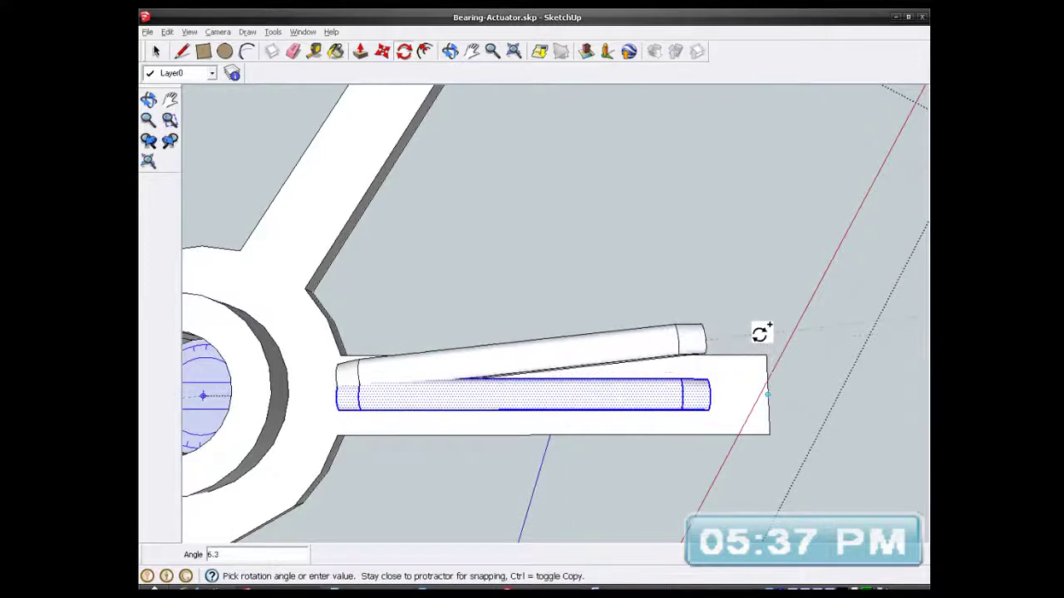
pyautogui.scroll(-2, 760, 334)
pyautogui.scroll(-2, 734, 369)
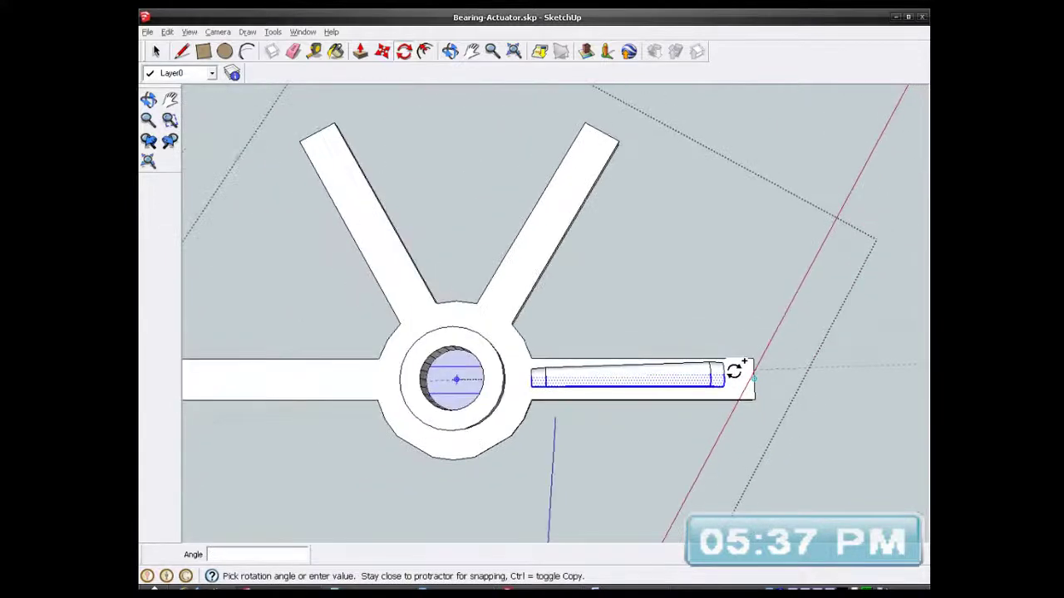
pyautogui.click(606, 126)
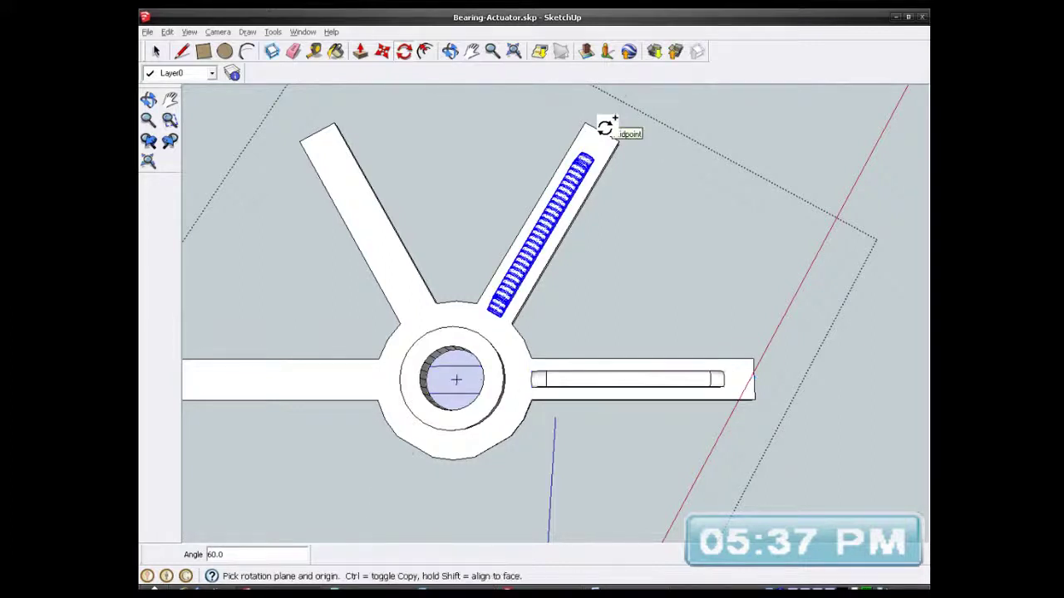
# - Rotate a copy of the second arm's rib 60 degrees about the bore's centre onto the third arm
pyautogui.click(601, 131)
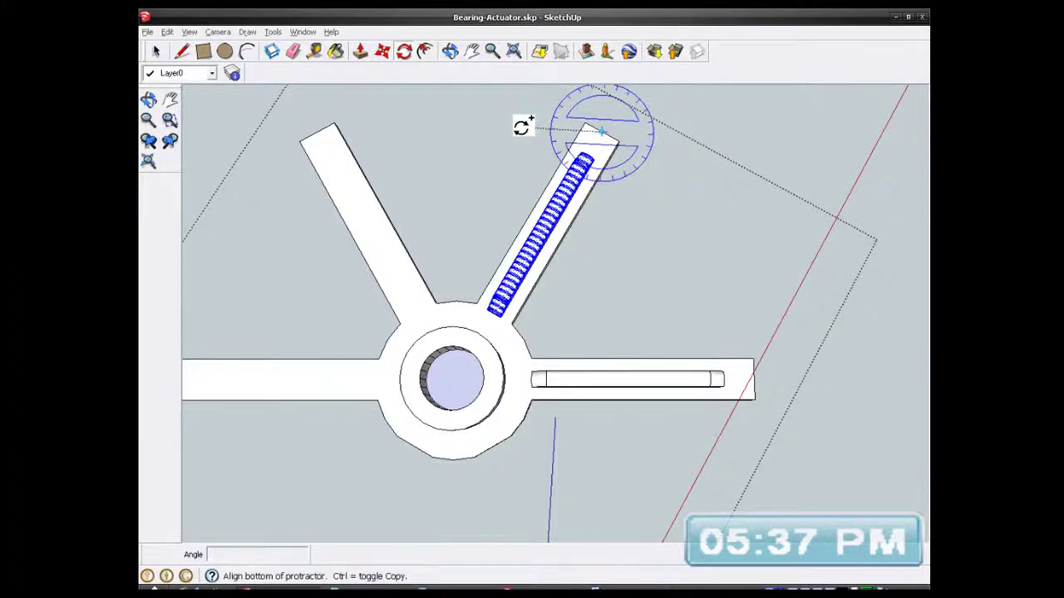
pyautogui.press('Escape')
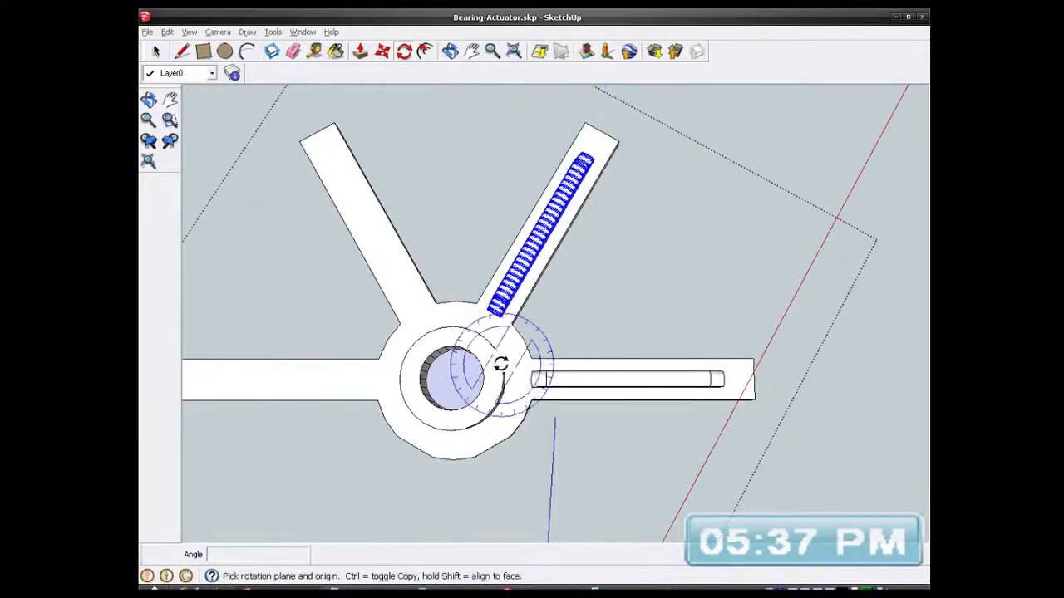
pyautogui.click(456, 379)
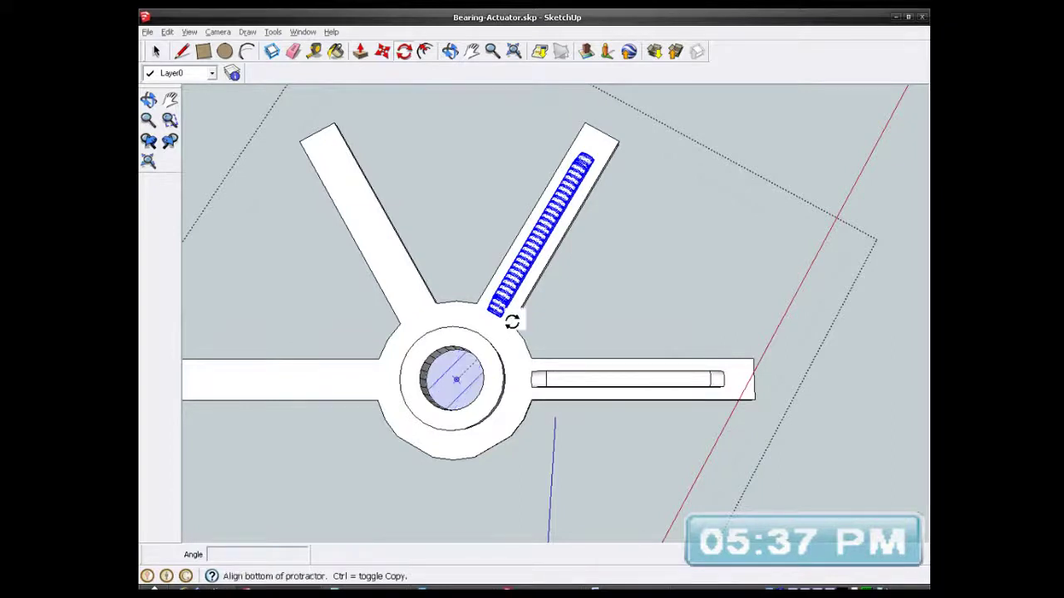
pyautogui.click(602, 128)
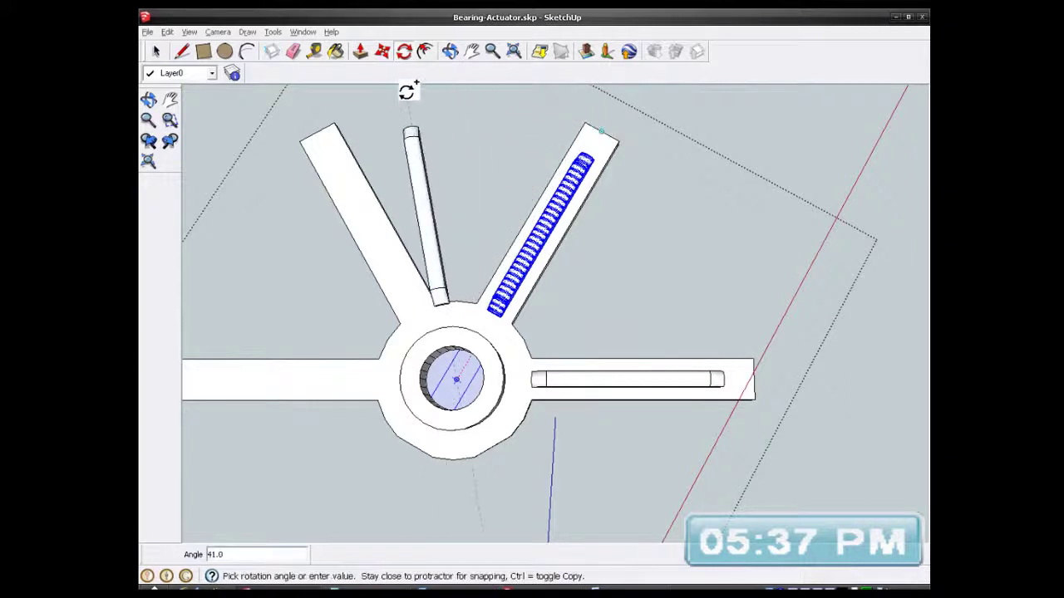
pyautogui.click(318, 133)
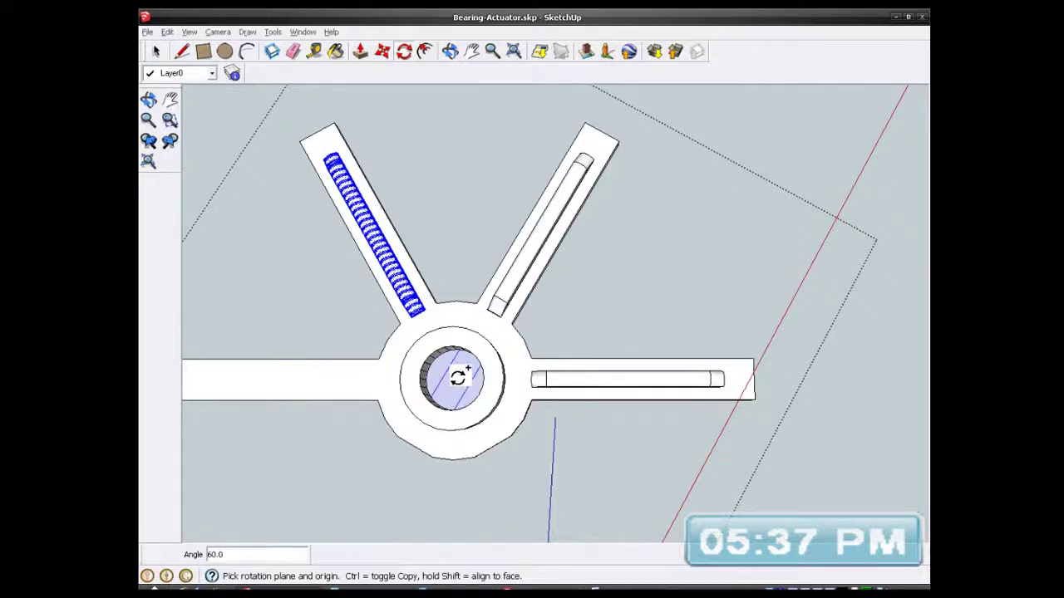
# - Rotate a copy of the third arm's rib 60 degrees about the bore's centre onto the last bare arm
pyautogui.scroll(-3, 456, 376)
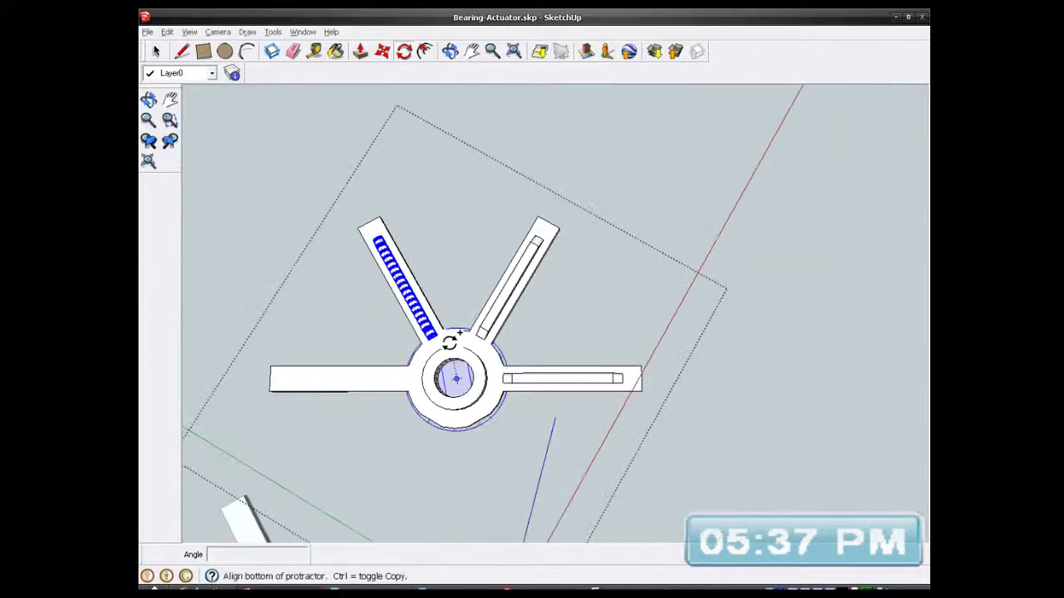
pyautogui.click(366, 219)
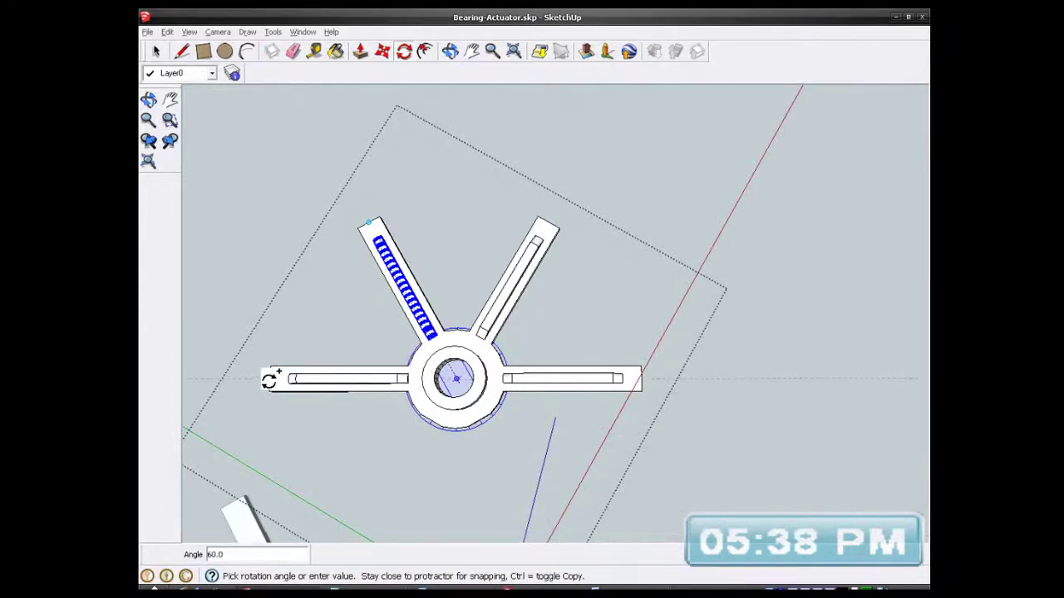
pyautogui.scroll(3, 269, 380)
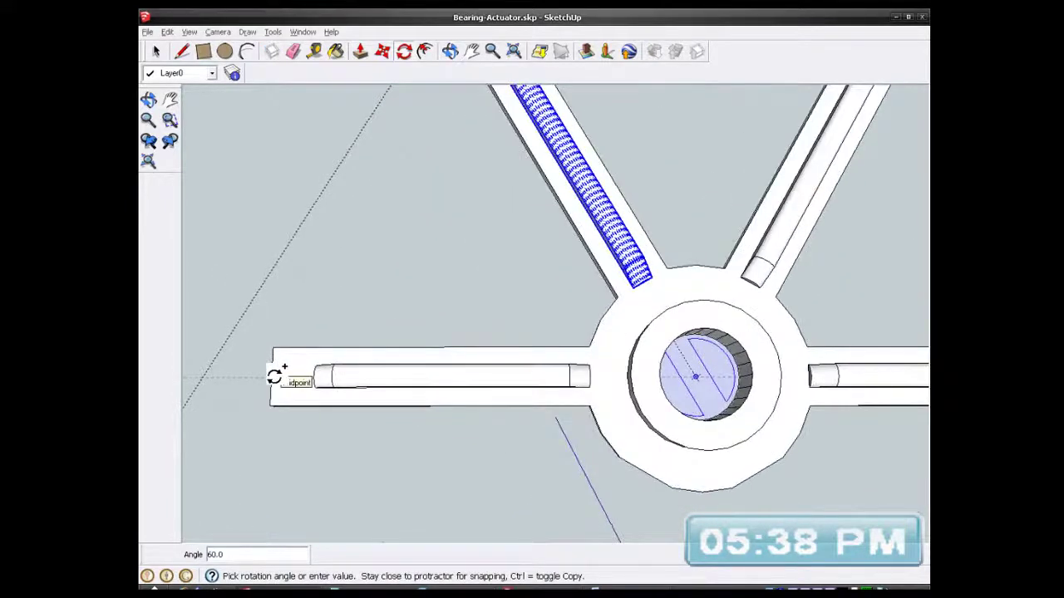
pyautogui.click(275, 378)
# - Clear the selection and examine the ribs on all four arms and the hub's bore from several angles
pyautogui.scroll(-5, 275, 379)
pyautogui.press('o')
pyautogui.moveTo(568, 425); pyautogui.dragTo(549, 242)
pyautogui.press('q')
pyautogui.click(157, 51)
pyautogui.moveTo(524, 415); pyautogui.dragTo(549, 415, button='middle')
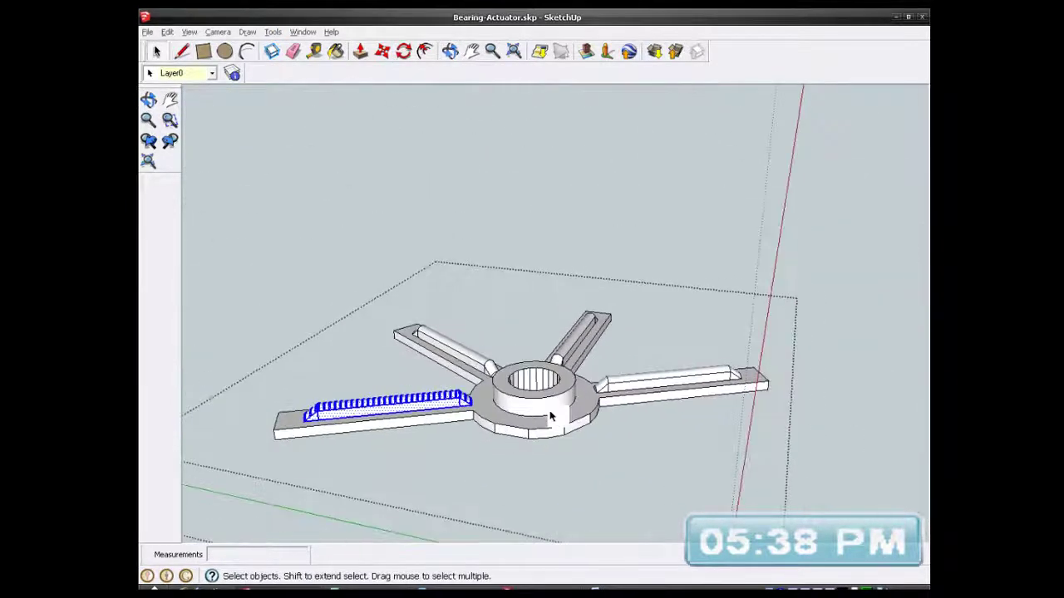
pyautogui.click(556, 243)
pyautogui.scroll(2, 397, 439)
pyautogui.moveTo(394, 418)
pyautogui.mouseDown(button='middle')
pyautogui.moveTo(603, 413)
pyautogui.moveTo(686, 308)
pyautogui.moveTo(596, 343)
pyautogui.moveTo(607, 404)
pyautogui.moveTo(696, 367)
pyautogui.moveTo(535, 396)
pyautogui.moveTo(510, 349)
pyautogui.moveTo(582, 357)
pyautogui.moveTo(662, 402)
pyautogui.mouseUp(button='middle')
pyautogui.scroll(5, 679, 381)
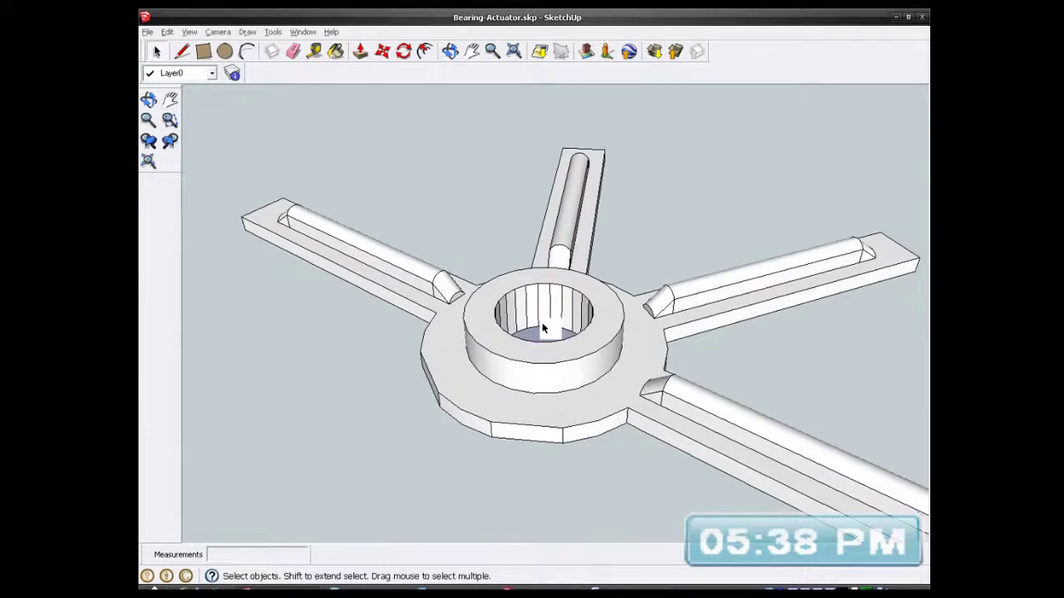
# - Open the ribbed four-arm component for editing
pyautogui.scroll(-4, 544, 333)
pyautogui.click(555, 359)
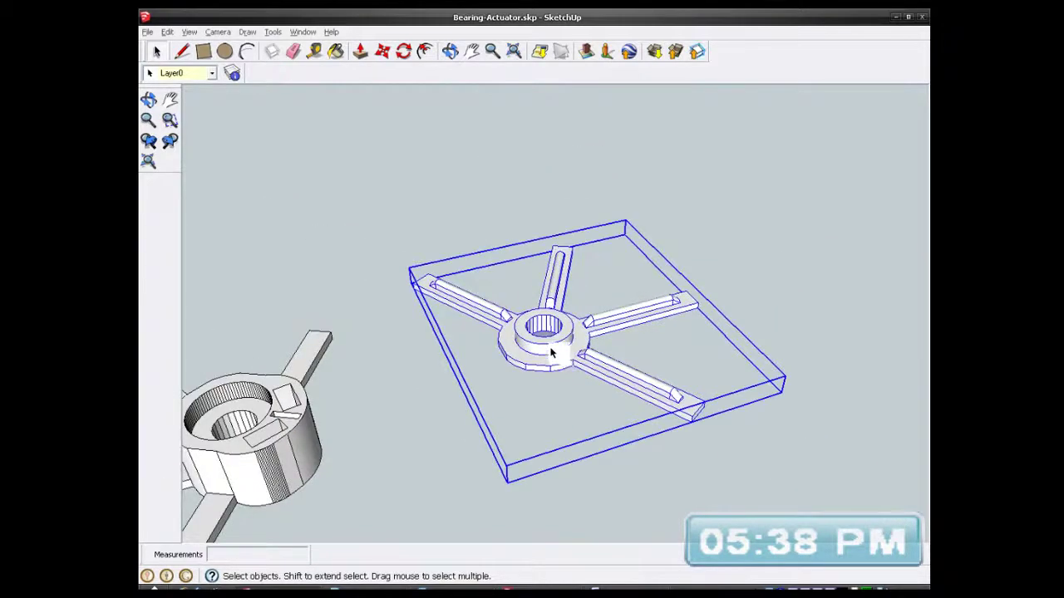
pyautogui.scroll(3, 549, 347)
pyautogui.rightClick(547, 340)
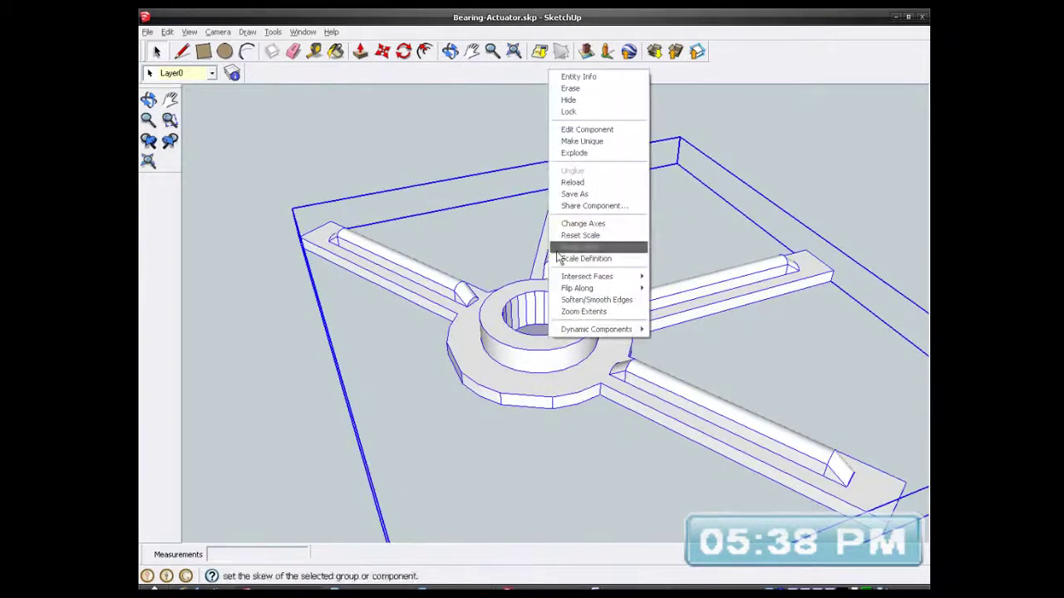
pyautogui.click(562, 130)
pyautogui.scroll(3, 541, 336)
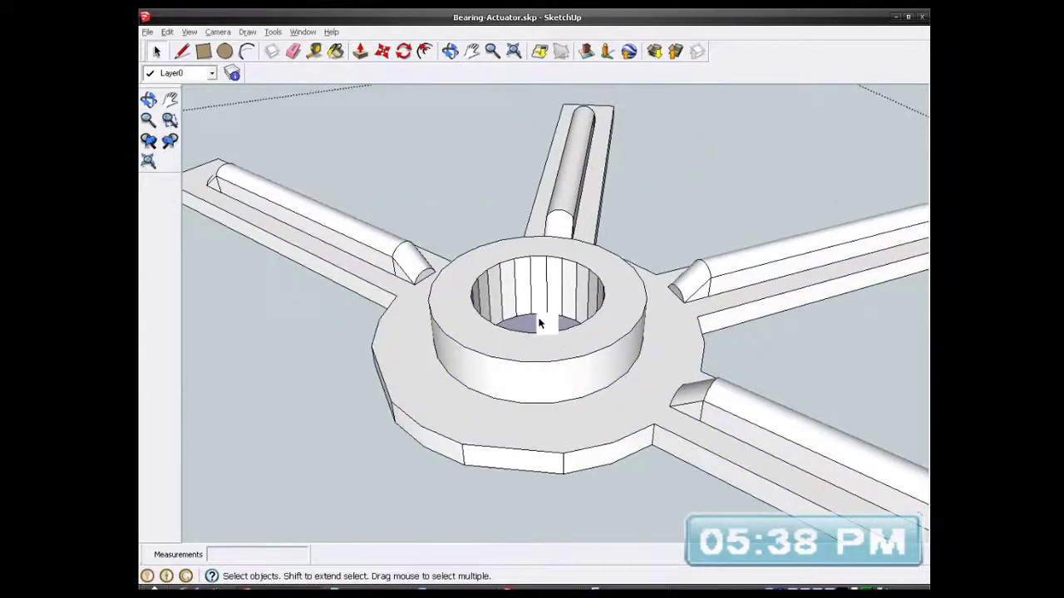
# - Erase the face closing off the bottom of the hub's bore
pyautogui.rightClick(539, 323)
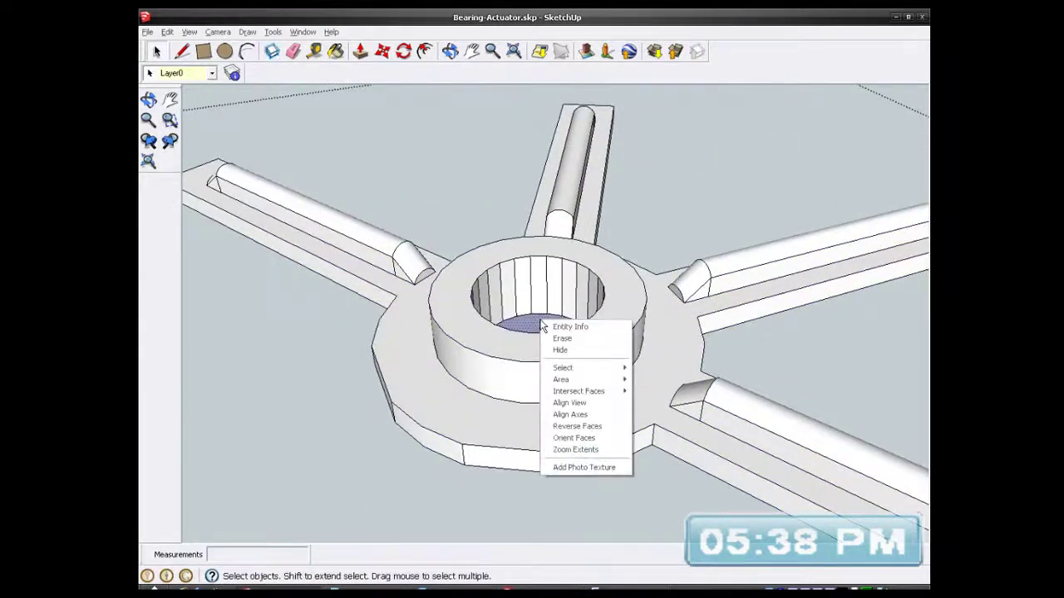
pyautogui.click(504, 407)
pyautogui.rightClick(506, 407)
pyautogui.click(541, 351)
pyautogui.moveTo(541, 351); pyautogui.dragTo(560, 275, button='middle')
pyautogui.click(557, 275)
pyautogui.rightClick(557, 276)
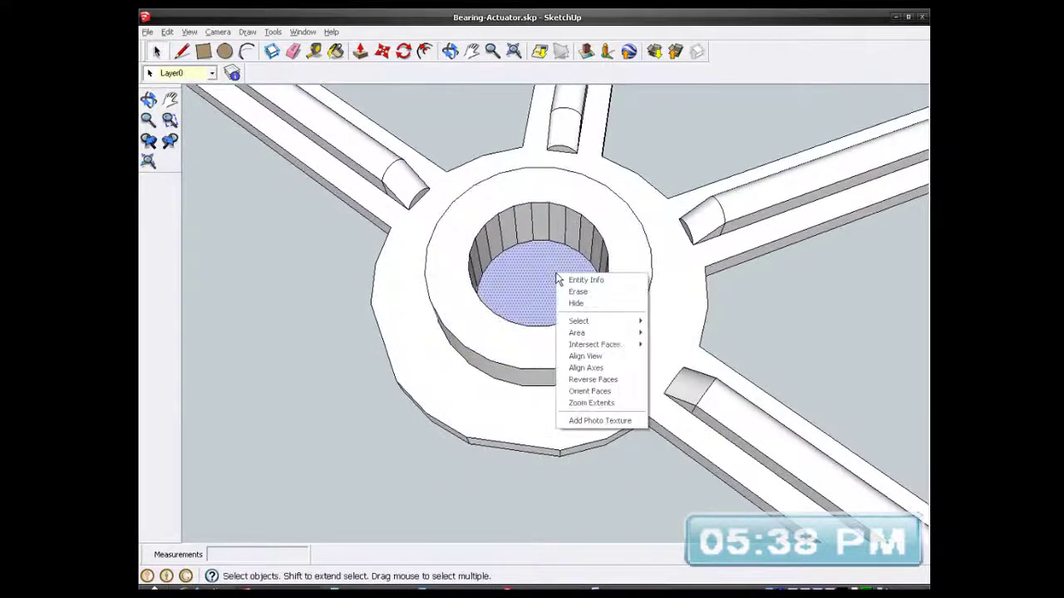
pyautogui.click(578, 292)
# - Check the opened bore from several angles and close the ribbed component's editing context
pyautogui.moveTo(580, 378); pyautogui.dragTo(658, 148, button='middle')
pyautogui.moveTo(512, 405); pyautogui.dragTo(532, 348, button='middle')
pyautogui.scroll(-3, 533, 345)
pyautogui.scroll(5, 532, 348)
pyautogui.scroll(-3, 533, 349)
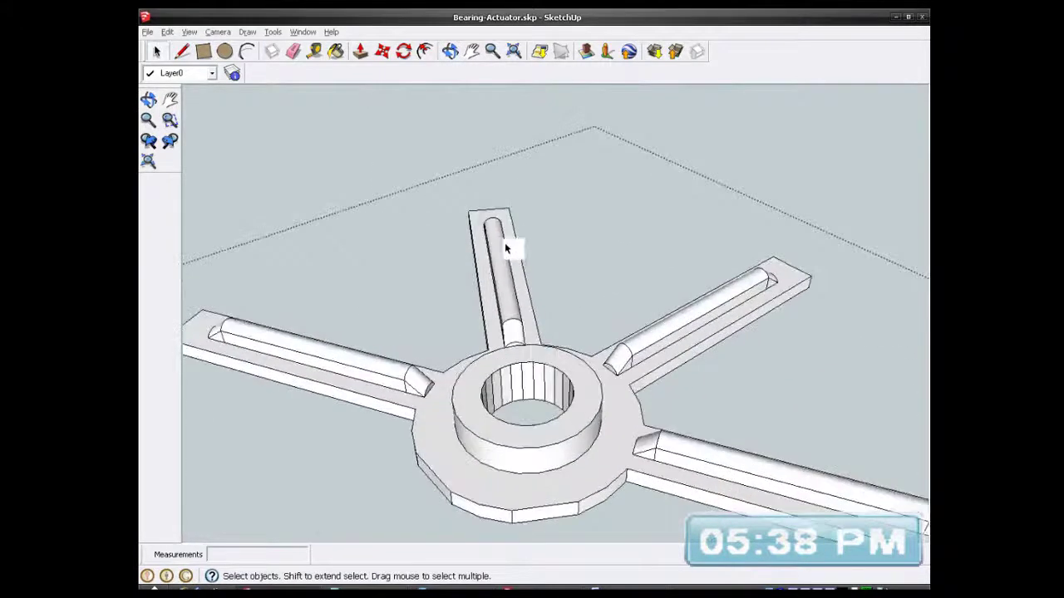
pyautogui.scroll(-3, 513, 302)
pyautogui.scroll(-8, 511, 312)
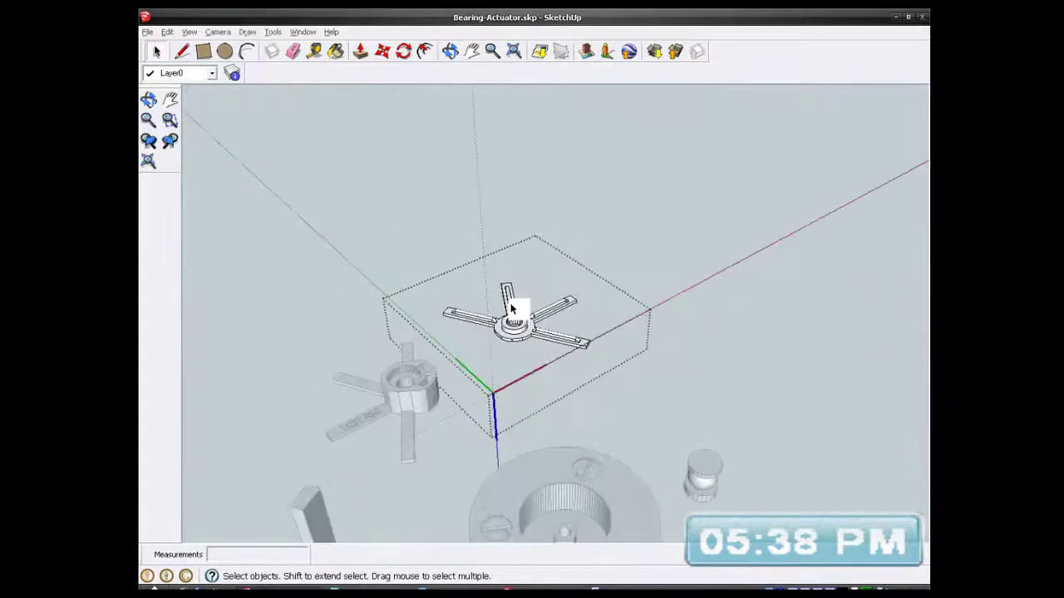
pyautogui.click(677, 392)
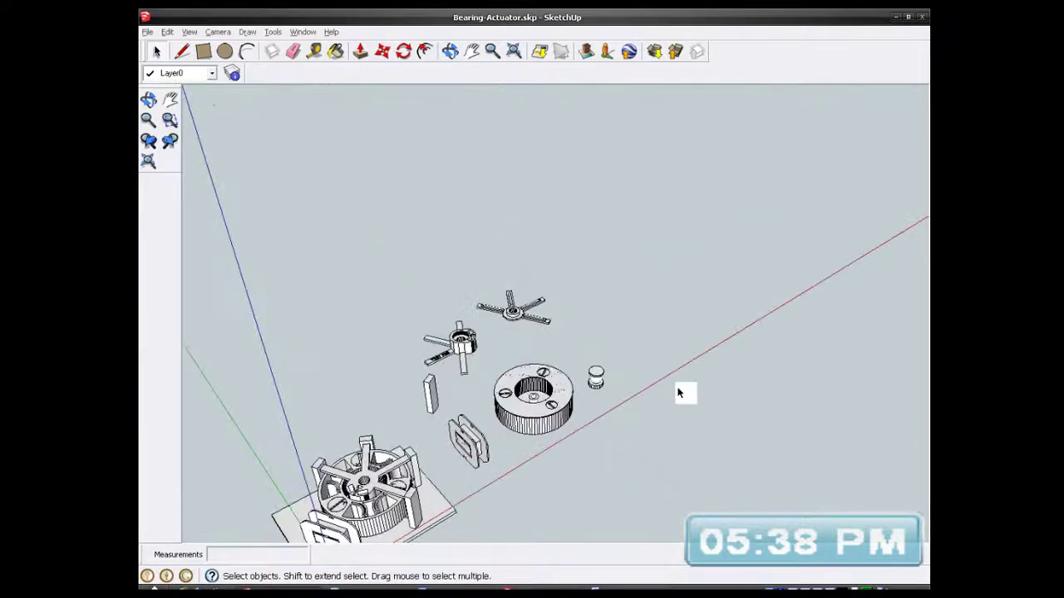
# - Examine the hub ring and rib ends of the ribbed part in the assembly from low angles above the baseplate
pyautogui.scroll(5, 371, 522)
pyautogui.moveTo(371, 512); pyautogui.dragTo(418, 311, button='middle')
pyautogui.scroll(2, 348, 400)
pyautogui.scroll(3, 348, 400)
pyautogui.scroll(4, 491, 359)
pyautogui.moveTo(494, 358); pyautogui.dragTo(667, 321, button='middle')
pyautogui.scroll(4, 612, 352)
pyautogui.moveTo(601, 394); pyautogui.dragTo(549, 316, button='middle')
pyautogui.scroll(-10, 508, 354)
pyautogui.scroll(6, 410, 349)
pyautogui.scroll(2, 483, 337)
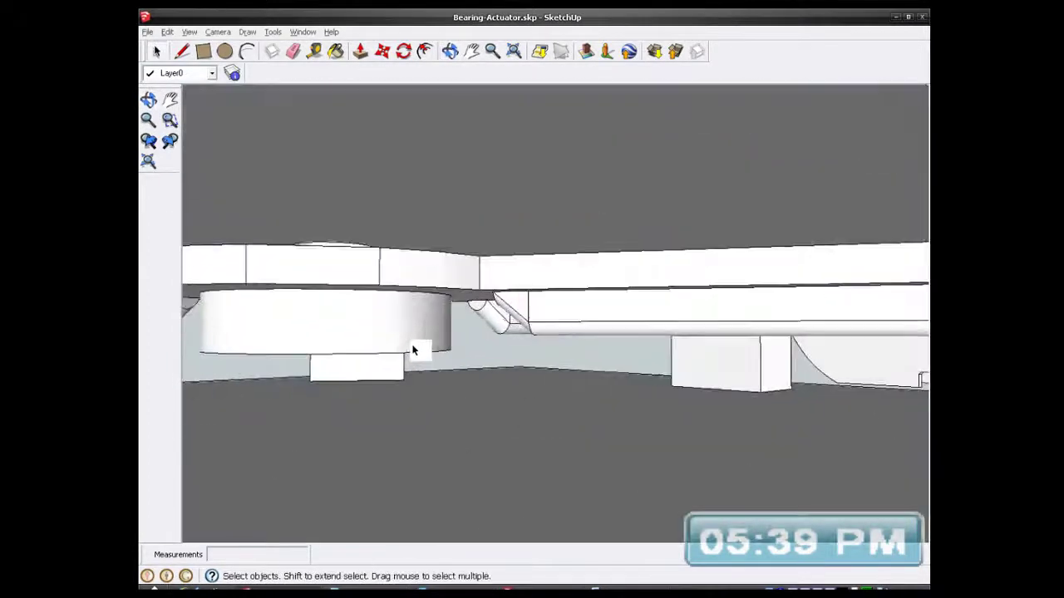
pyautogui.moveTo(422, 357); pyautogui.dragTo(439, 404, button='middle')
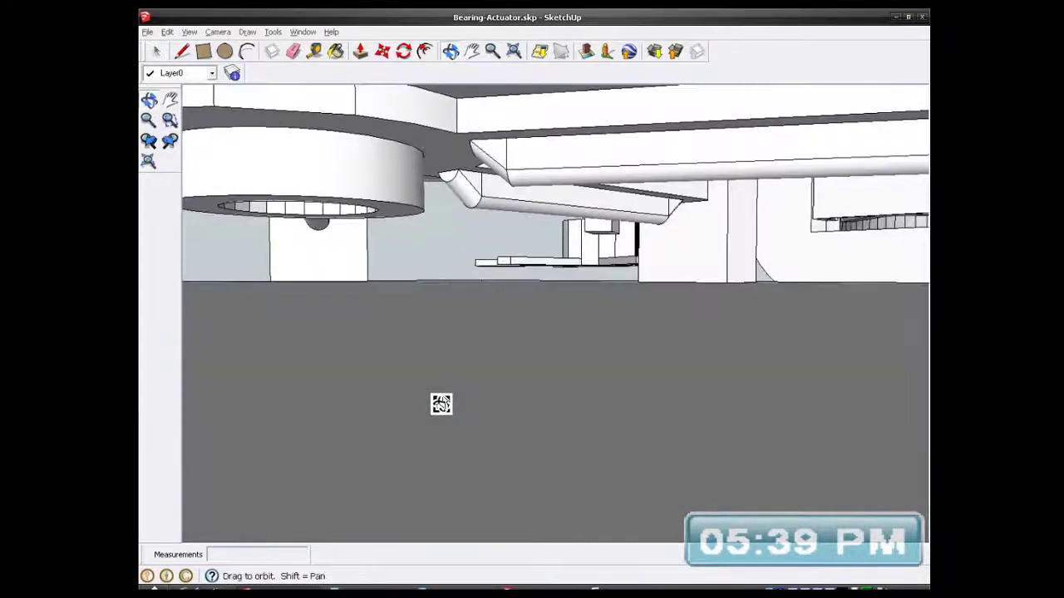
pyautogui.scroll(1, 419, 128)
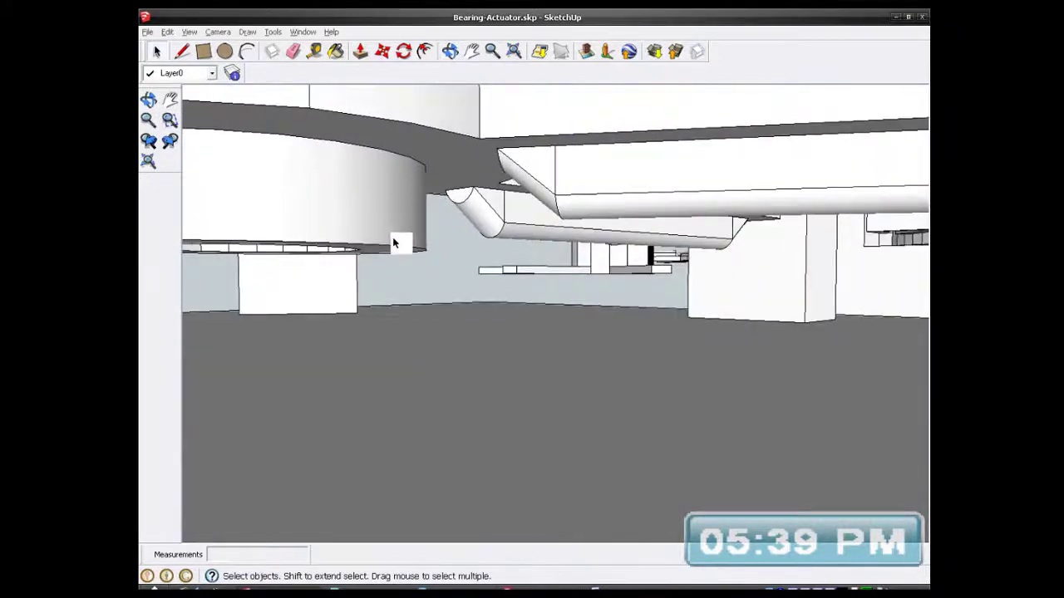
pyautogui.moveTo(415, 254); pyautogui.dragTo(388, 278, button='middle')
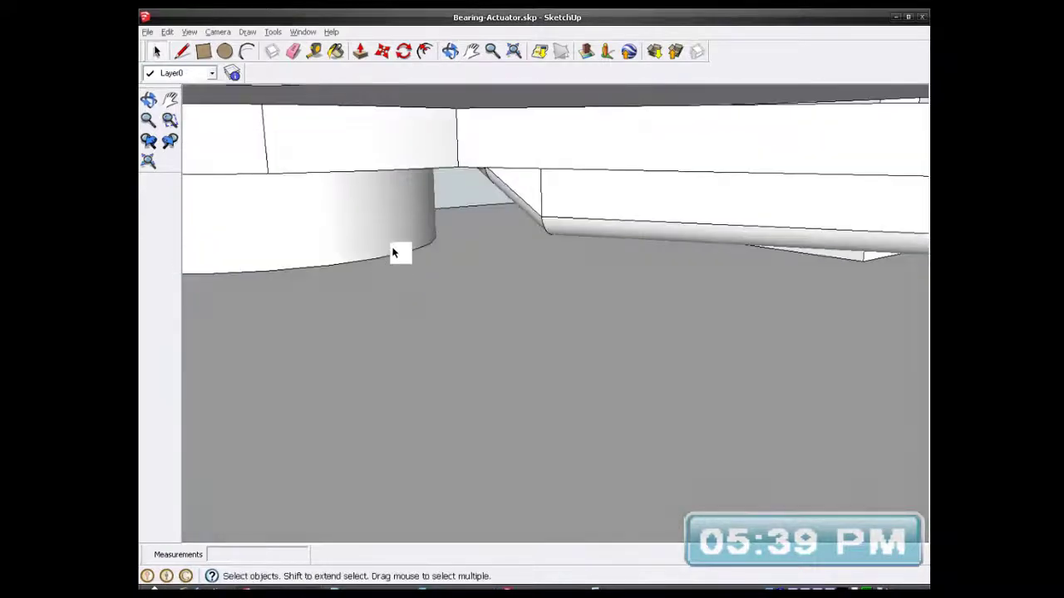
pyautogui.scroll(-5, 394, 245)
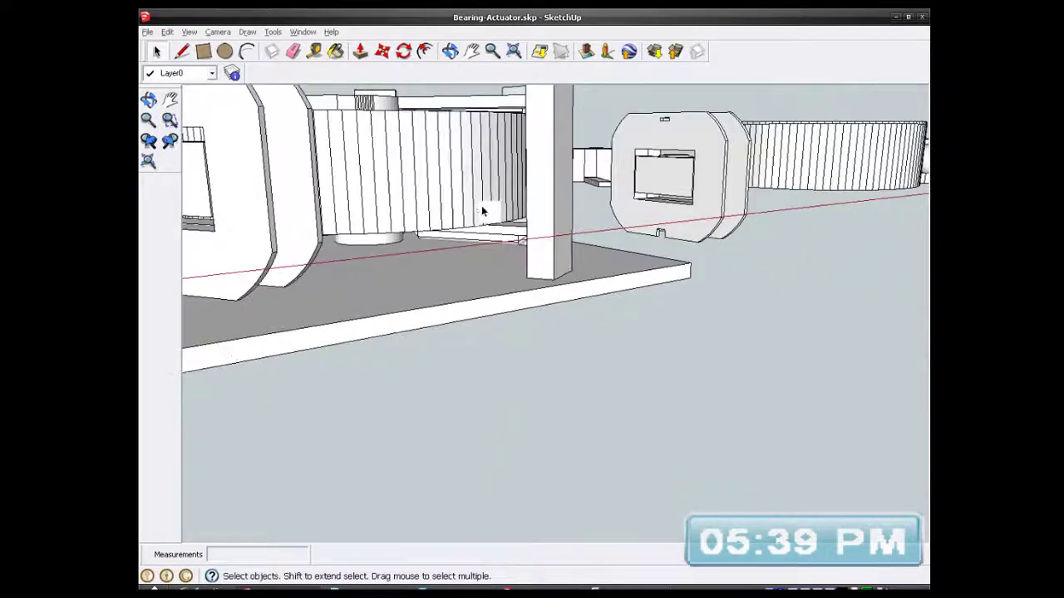
# - Examine the upper arm spider and hub of the assembled model from above
pyautogui.moveTo(481, 213); pyautogui.dragTo(499, 273, button='middle')
pyautogui.scroll(-4, 487, 290)
pyautogui.scroll(6, 428, 228)
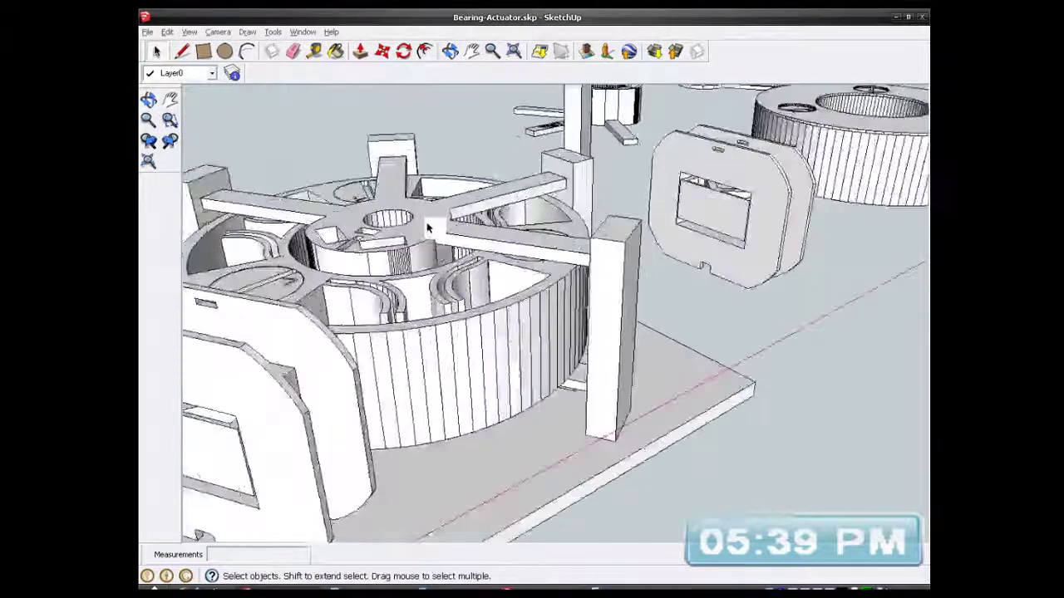
pyautogui.scroll(2, 428, 228)
pyautogui.scroll(-3, 430, 226)
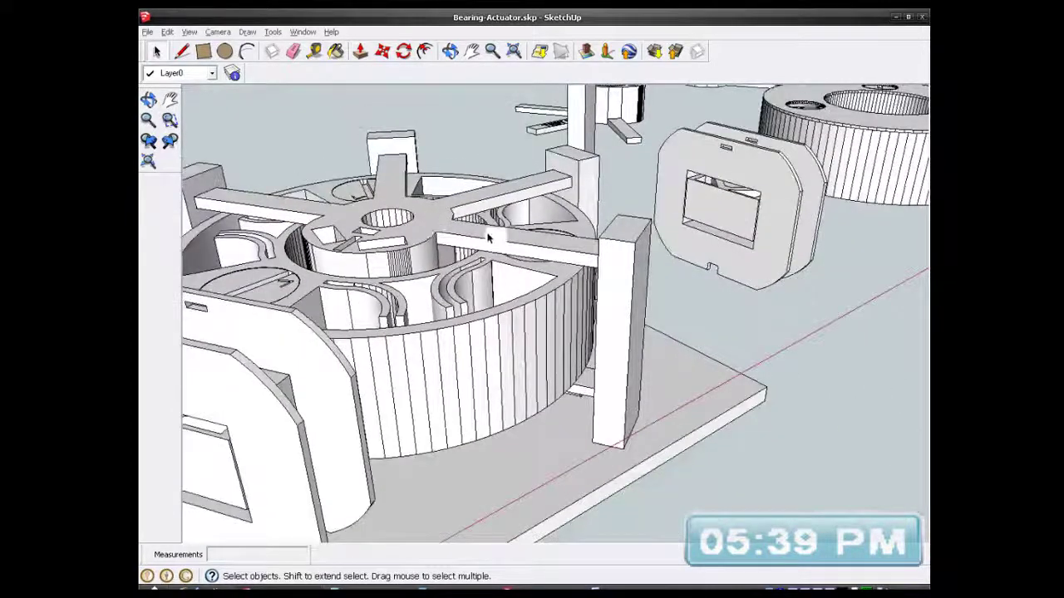
pyautogui.moveTo(485, 233); pyautogui.dragTo(440, 332, button='middle')
pyautogui.scroll(-6, 444, 326)
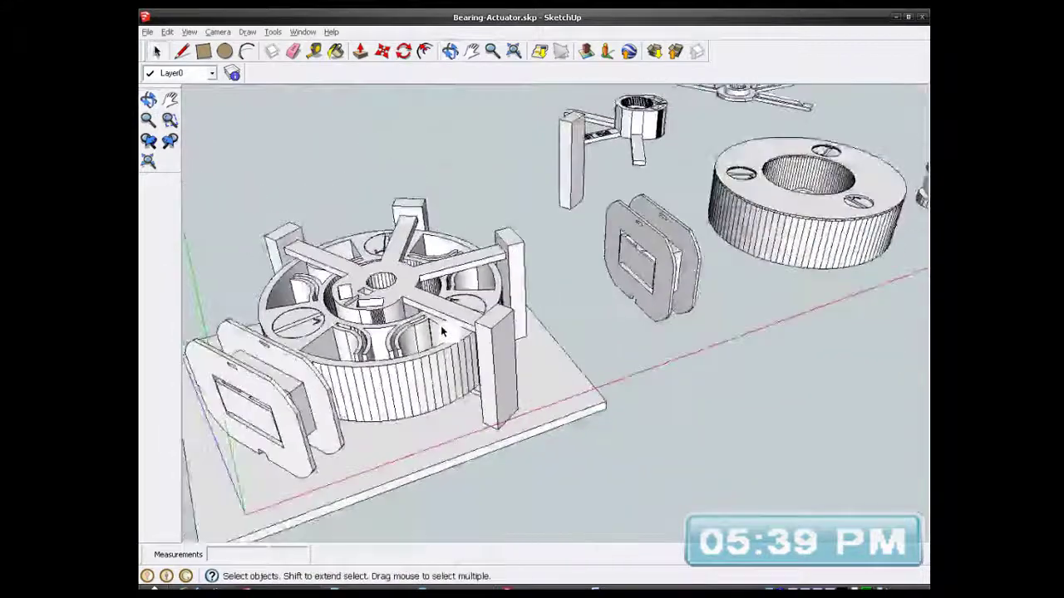
# - Compare the TEST RIG hub part with the ribbed part from above and below
pyautogui.scroll(5, 570, 226)
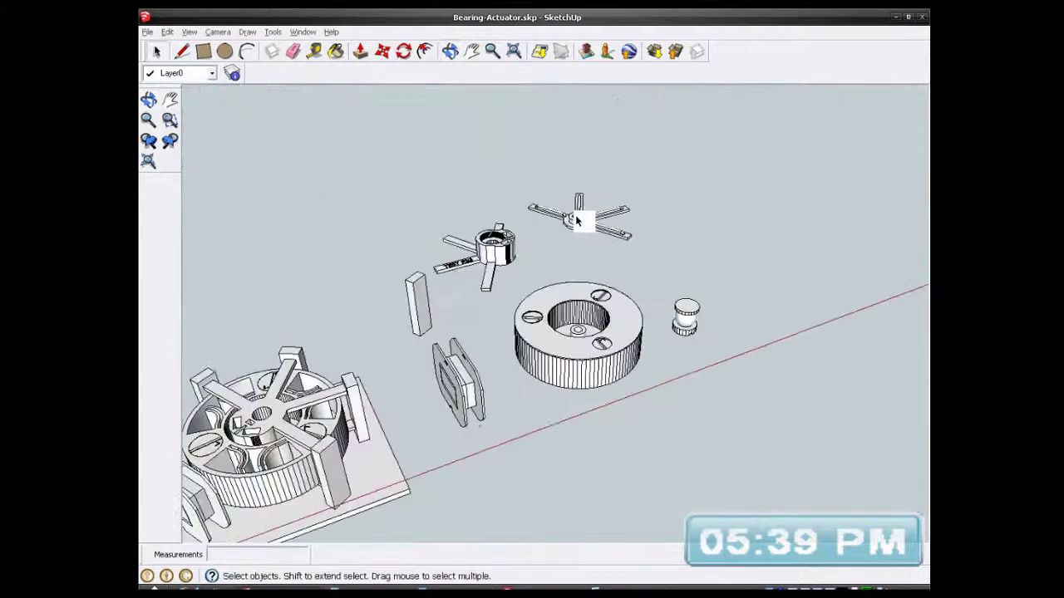
pyautogui.scroll(5, 406, 304)
pyautogui.moveTo(446, 304); pyautogui.dragTo(445, 182, button='middle')
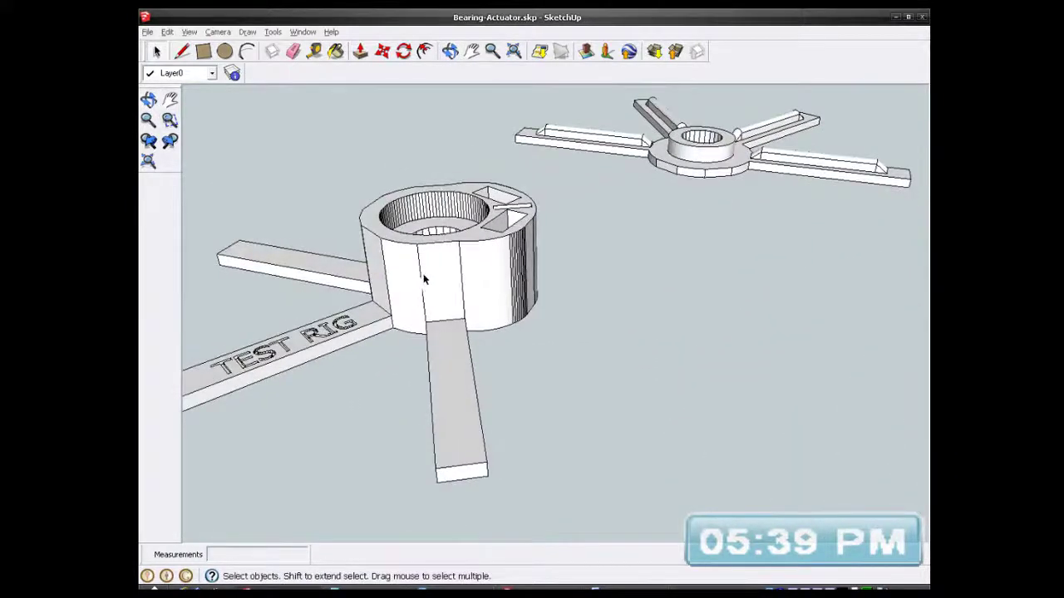
pyautogui.moveTo(414, 328); pyautogui.dragTo(499, 71, button='middle')
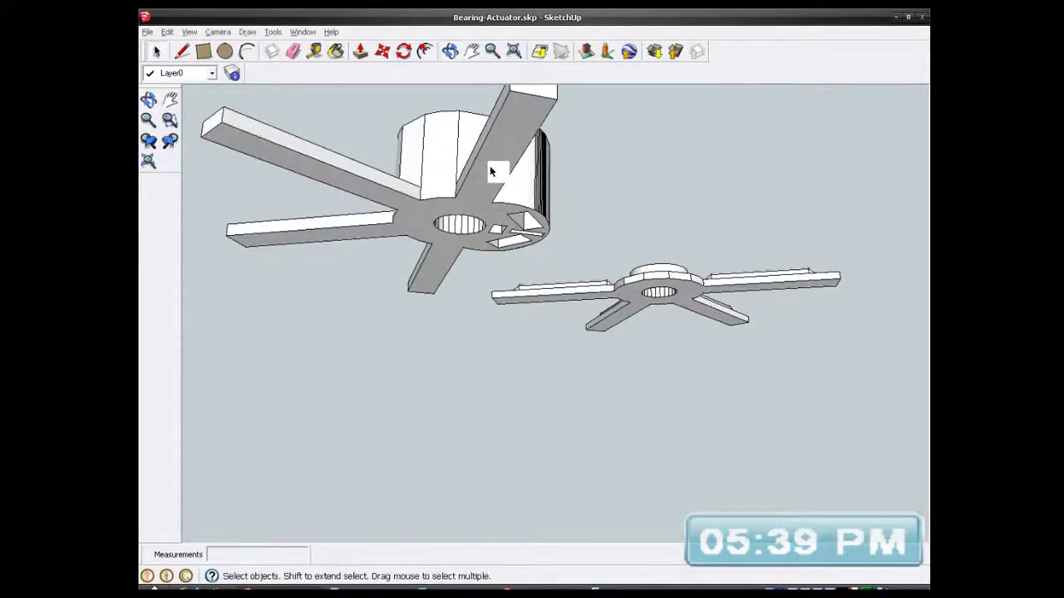
pyautogui.moveTo(486, 190); pyautogui.dragTo(439, 431, button='middle')
pyautogui.scroll(-5, 426, 308)
pyautogui.scroll(-3, 542, 489)
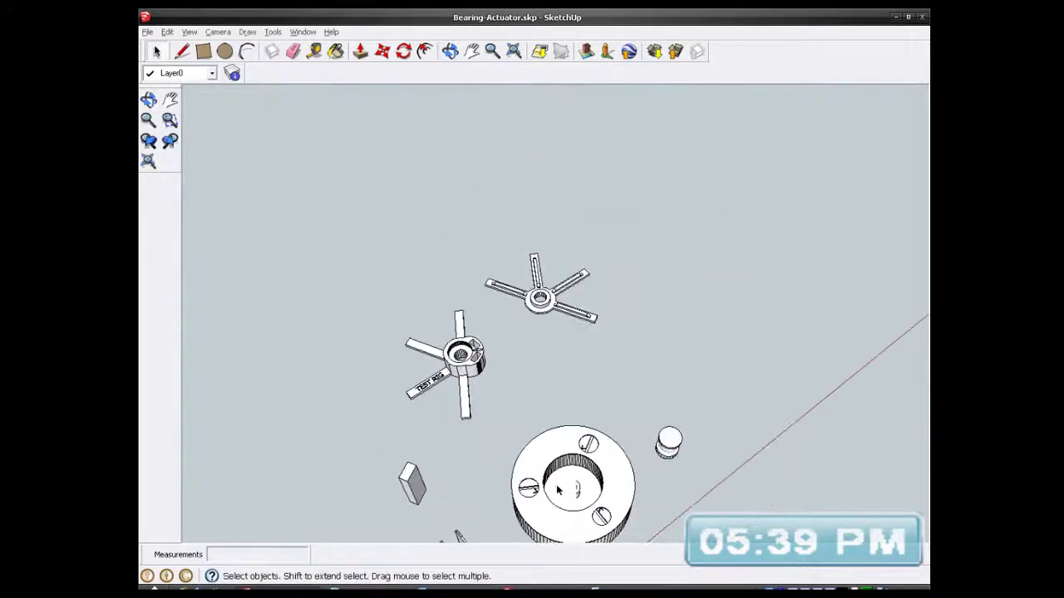
# - Inspect the rib on one arm of the separate ribbed part and reopen that component for editing
pyautogui.scroll(8, 572, 305)
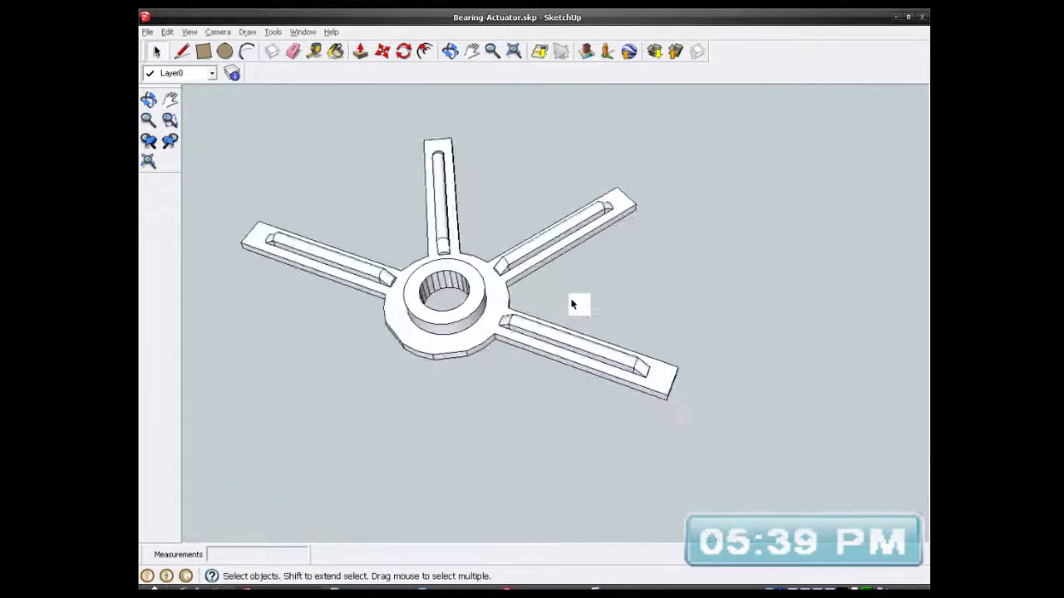
pyautogui.moveTo(572, 306); pyautogui.dragTo(634, 374, button='middle')
pyautogui.scroll(6, 587, 353)
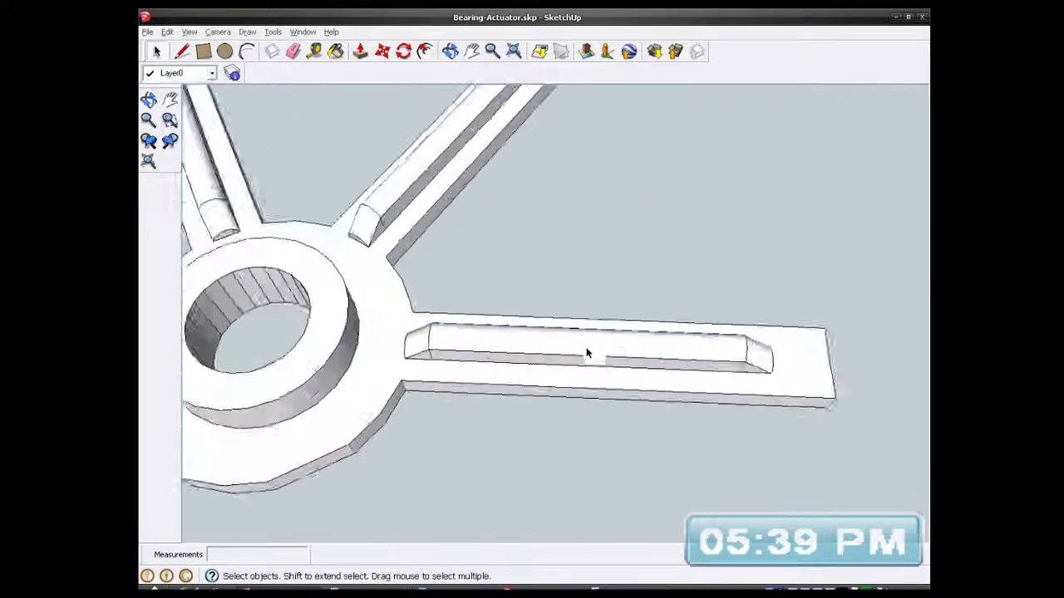
pyautogui.scroll(-5, 586, 353)
pyautogui.scroll(5, 510, 357)
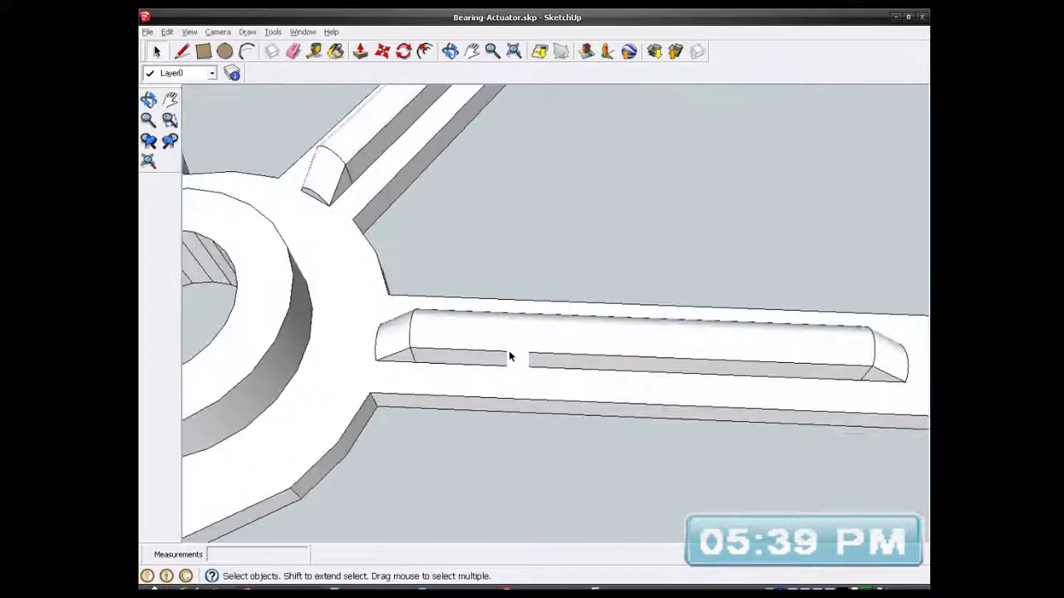
pyautogui.scroll(-3, 541, 364)
pyautogui.scroll(3, 542, 357)
pyautogui.moveTo(542, 346)
pyautogui.mouseDown(button='middle')
pyautogui.moveTo(553, 444)
pyautogui.moveTo(570, 363)
pyautogui.mouseUp(button='middle')
pyautogui.scroll(1, 570, 364)
pyautogui.click(568, 374)
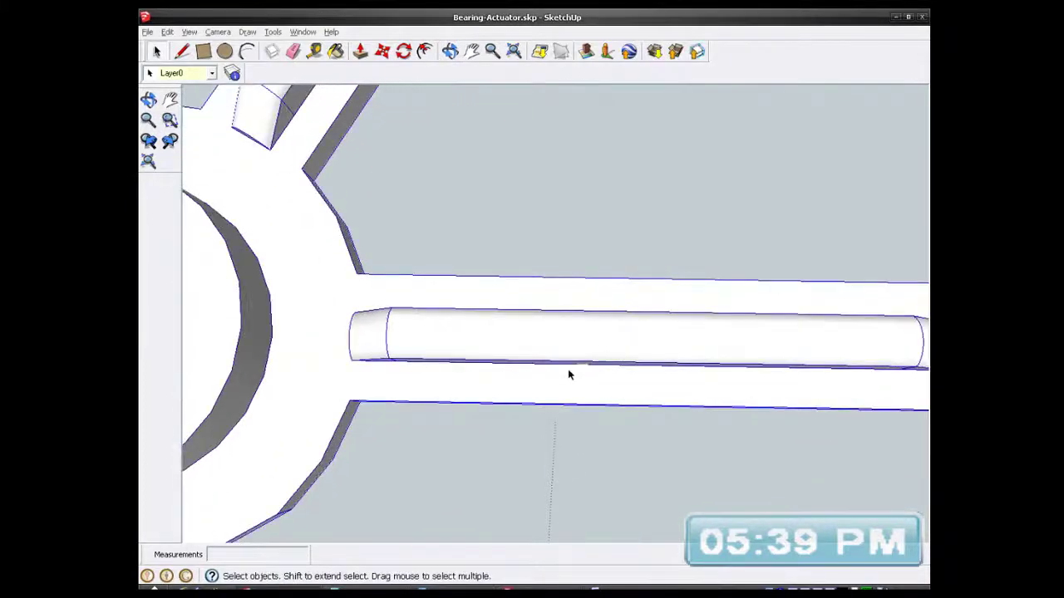
pyautogui.rightClick(568, 372)
pyautogui.click(615, 162)
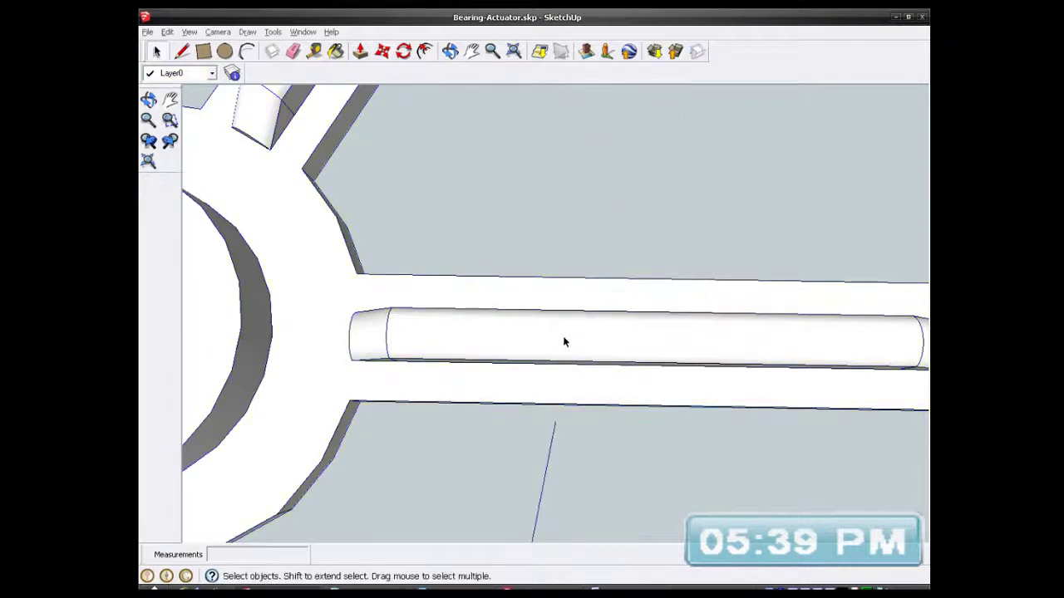
# - Select the whole rib on that arm, including both sloped ends, and copy it to the clipboard
pyautogui.scroll(-3, 562, 330)
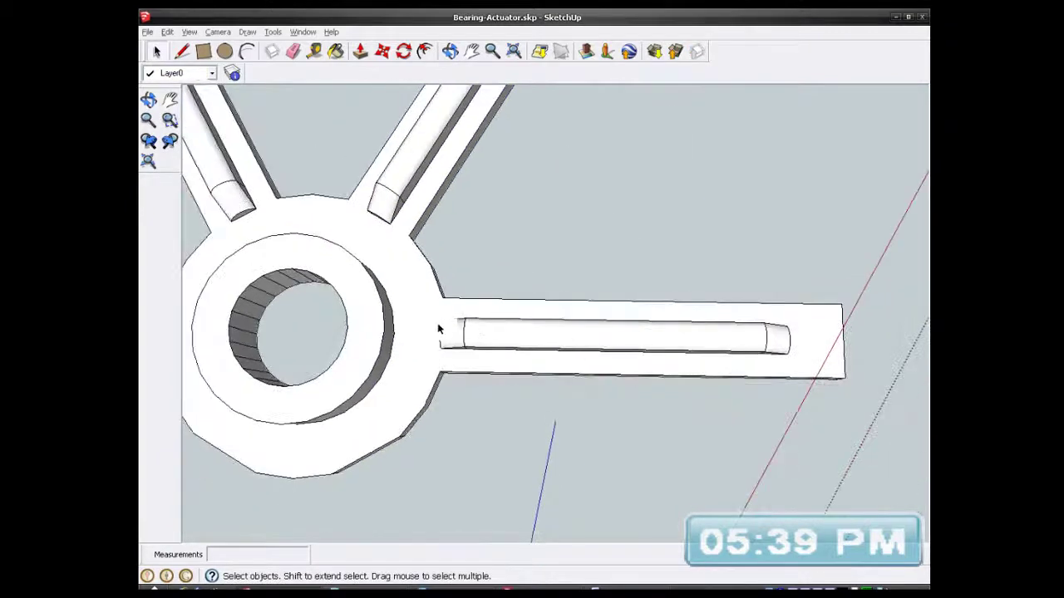
pyautogui.scroll(2, 499, 324)
pyautogui.moveTo(501, 321); pyautogui.dragTo(538, 363, button='middle')
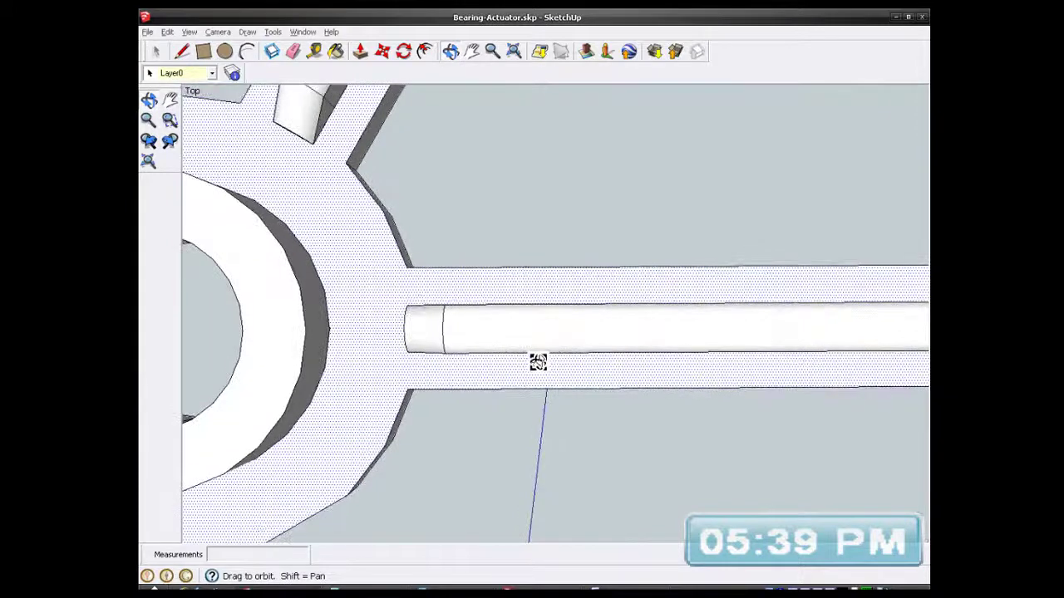
pyautogui.scroll(-3, 503, 345)
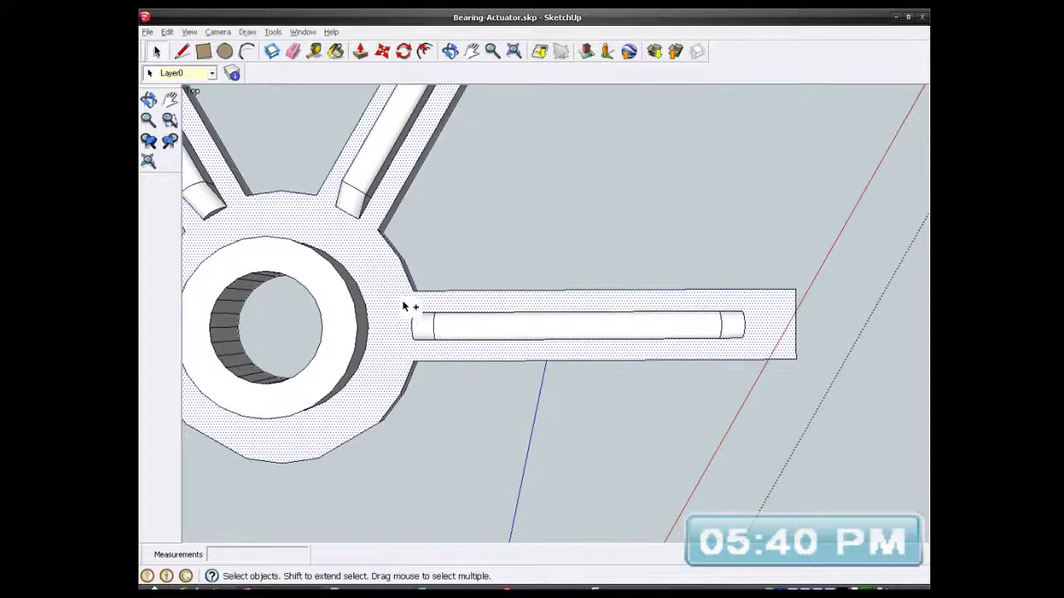
pyautogui.keyDown('ctrl'); pyautogui.keyDown('shift'); pyautogui.click(403, 303); pyautogui.keyUp('shift'); pyautogui.keyUp('ctrl')
pyautogui.moveTo(403, 304); pyautogui.dragTo(416, 325)
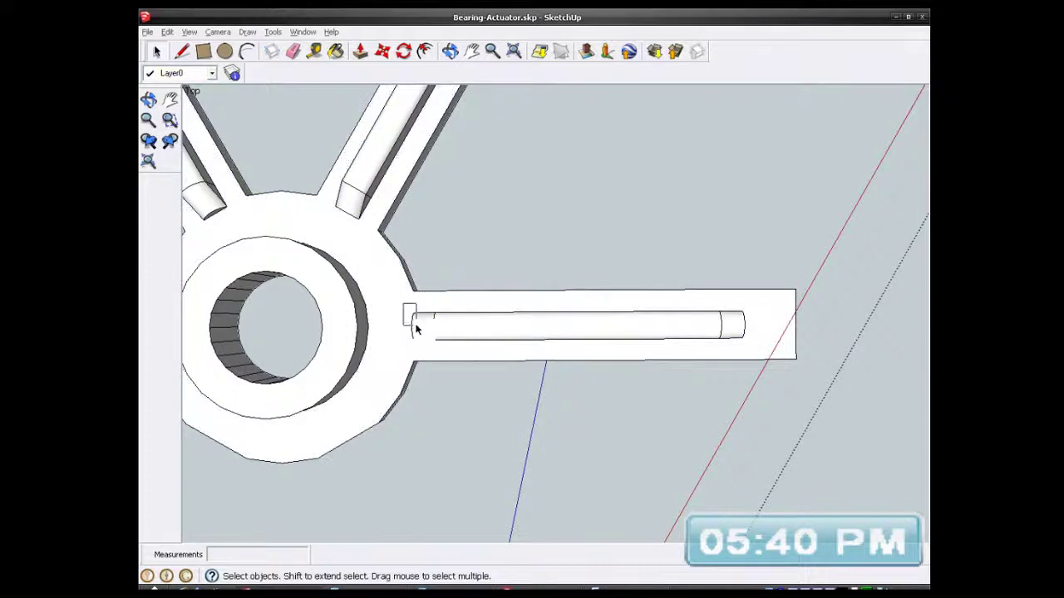
pyautogui.moveTo(579, 358); pyautogui.dragTo(754, 350)
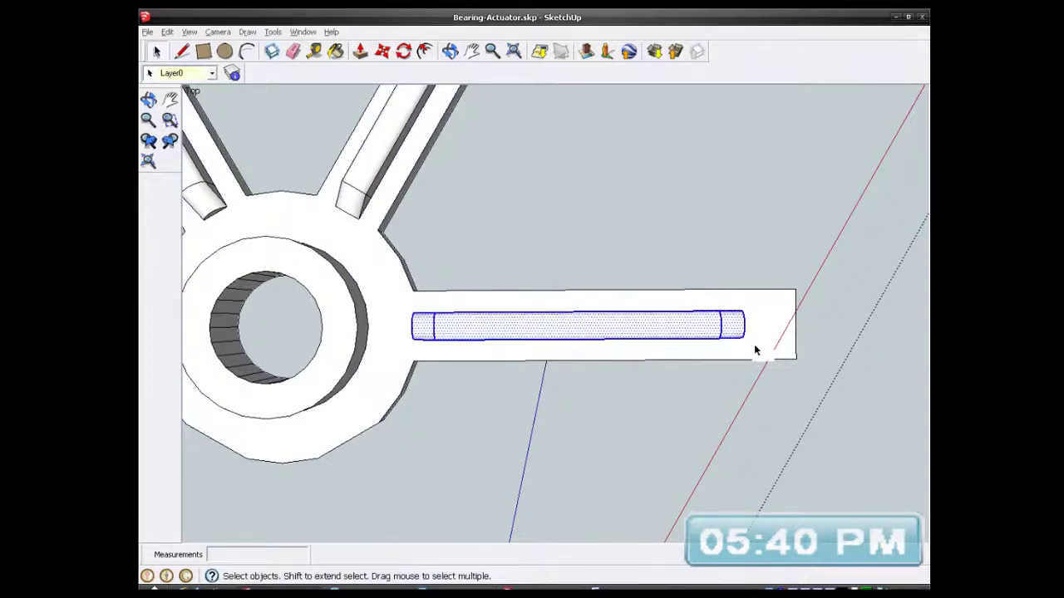
pyautogui.click(168, 32)
pyautogui.click(180, 88)
# - Clear the rib selection and close the ribbed component's editing context
pyautogui.click(663, 203)
pyautogui.moveTo(493, 380); pyautogui.dragTo(458, 285, button='middle')
pyautogui.scroll(-5, 531, 280)
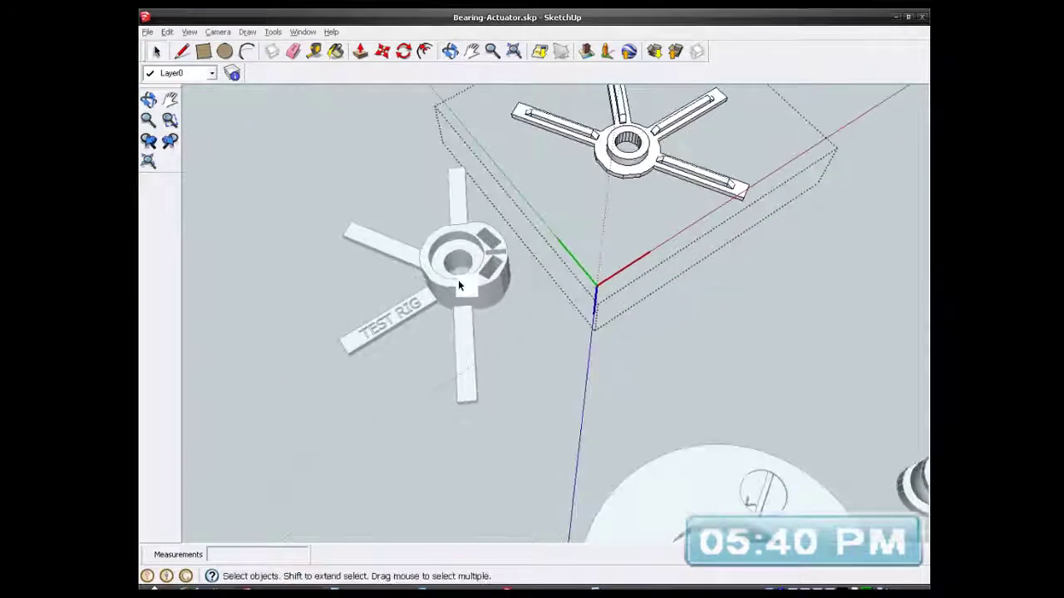
pyautogui.click(242, 318)
# - Select the TEST RIG hub component and open it for editing
pyautogui.scroll(3, 507, 274)
pyautogui.click(439, 335)
pyautogui.scroll(2, 439, 334)
pyautogui.moveTo(468, 329); pyautogui.dragTo(436, 287, button='middle')
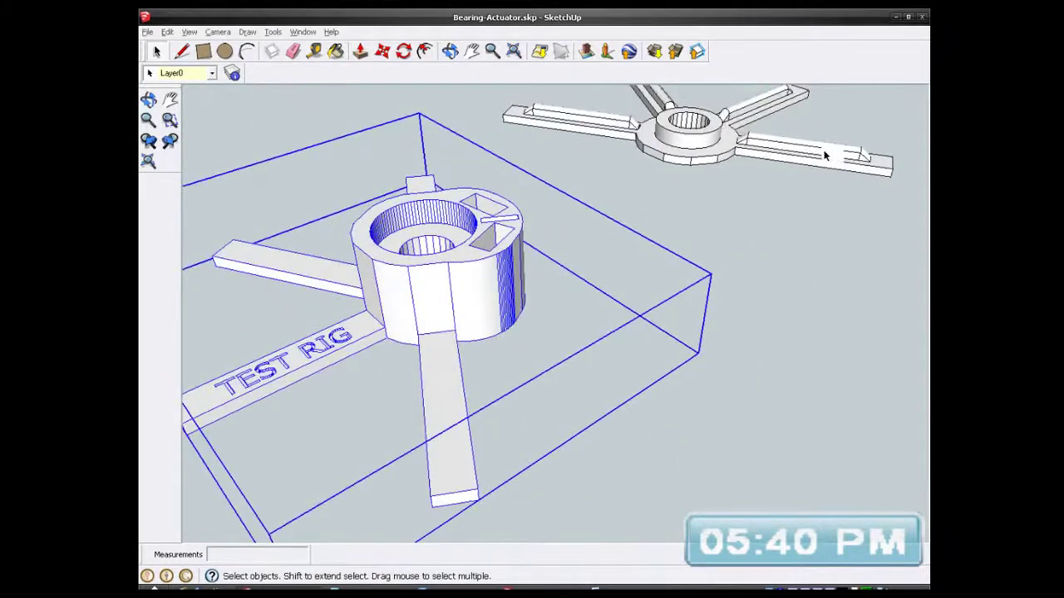
pyautogui.scroll(2, 470, 311)
pyautogui.moveTo(451, 299); pyautogui.dragTo(365, 324, button='middle')
pyautogui.scroll(-3, 484, 262)
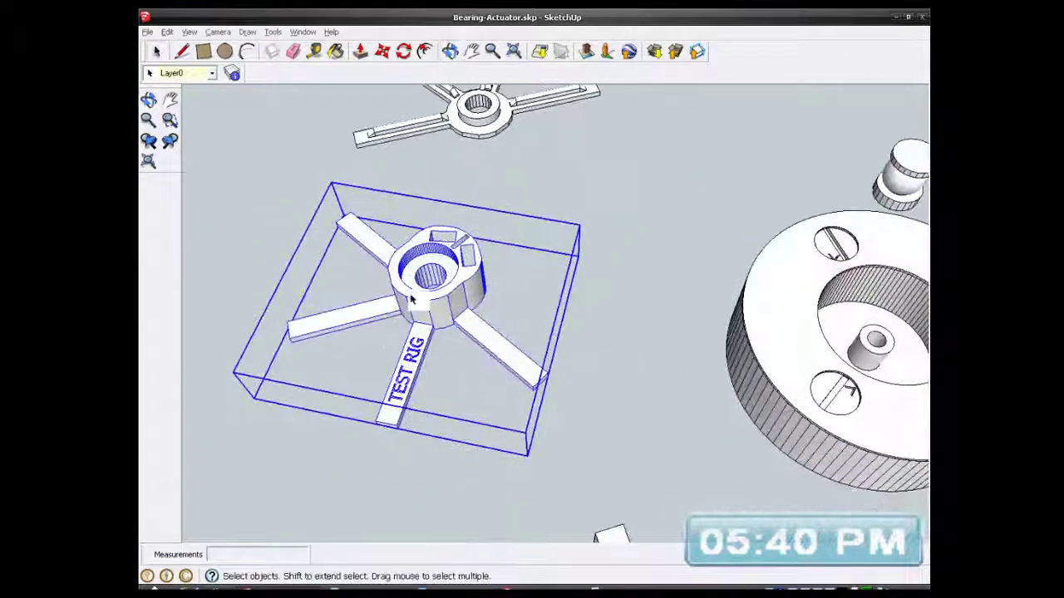
pyautogui.scroll(2, 423, 274)
pyautogui.scroll(-2, 444, 259)
pyautogui.moveTo(443, 265)
pyautogui.mouseDown(button='middle')
pyautogui.moveTo(527, 247)
pyautogui.moveTo(444, 293)
pyautogui.mouseUp(button='middle')
pyautogui.rightClick(445, 292)
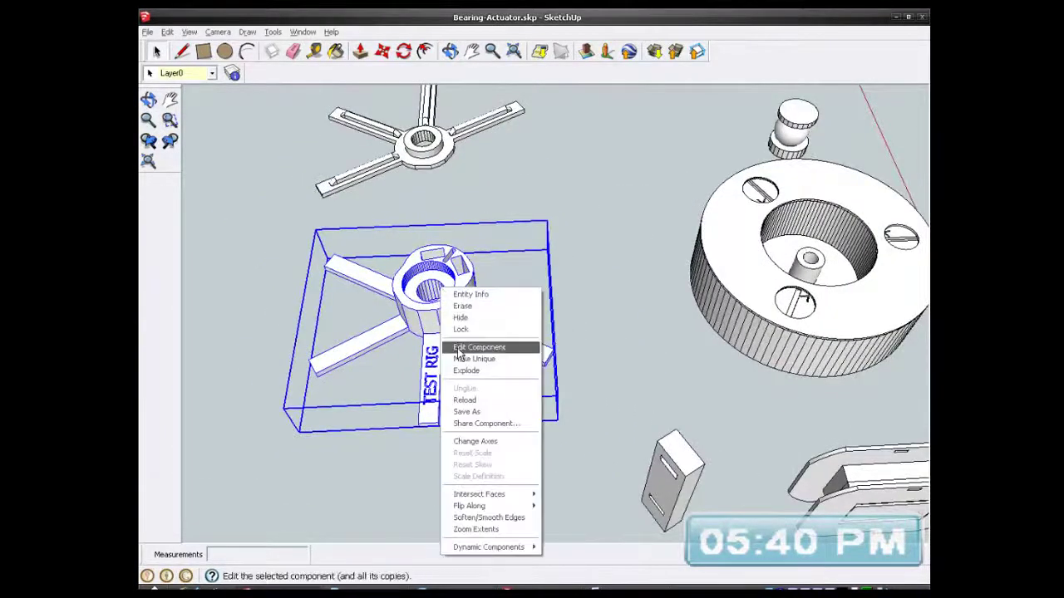
pyautogui.click(459, 348)
pyautogui.scroll(3, 463, 277)
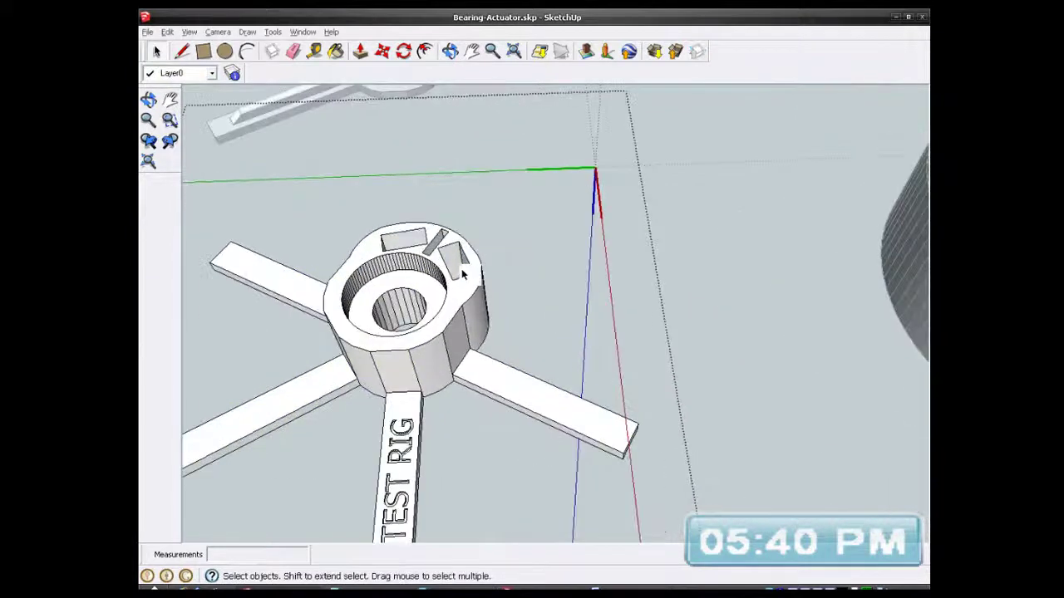
# - Close the TEST RIG hub's editing context and paste the copied rib in the open space beyond the TEST RIG arm
pyautogui.scroll(-4, 440, 279)
pyautogui.scroll(1, 432, 279)
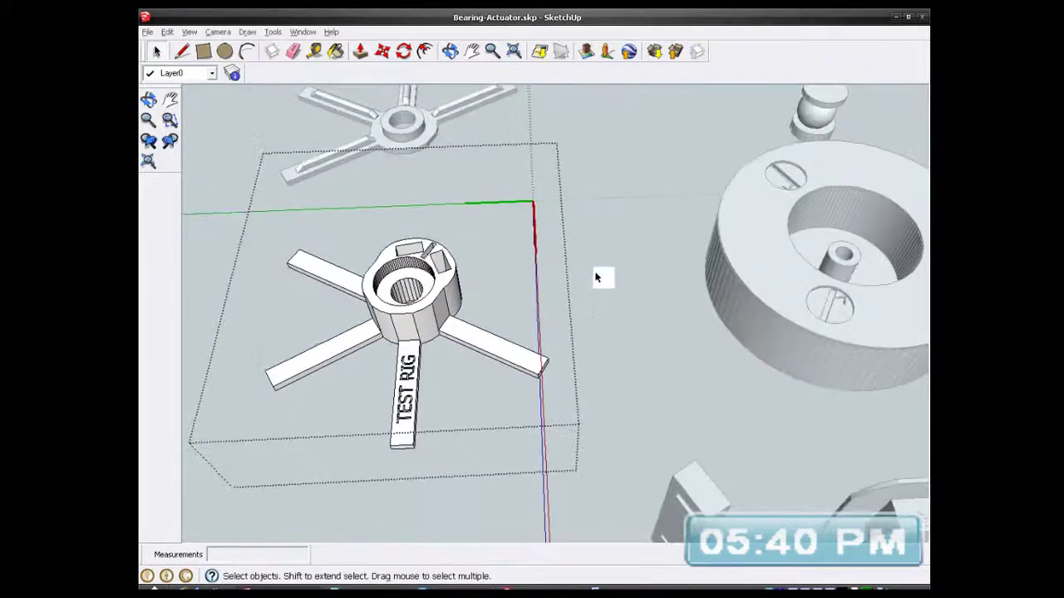
pyautogui.click(598, 274)
pyautogui.click(445, 302)
pyautogui.scroll(-2, 424, 297)
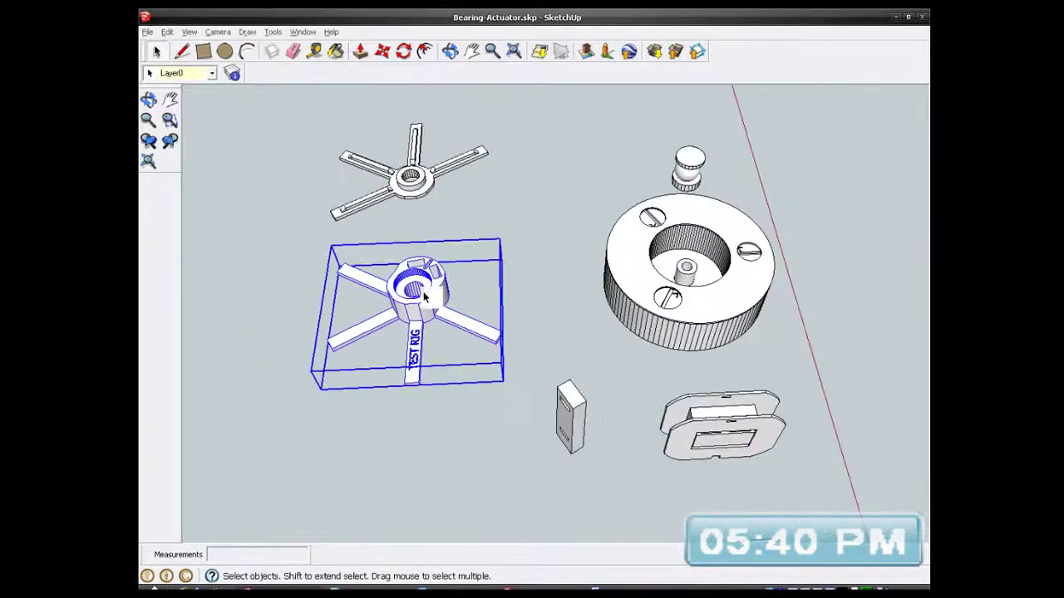
pyautogui.click(168, 31)
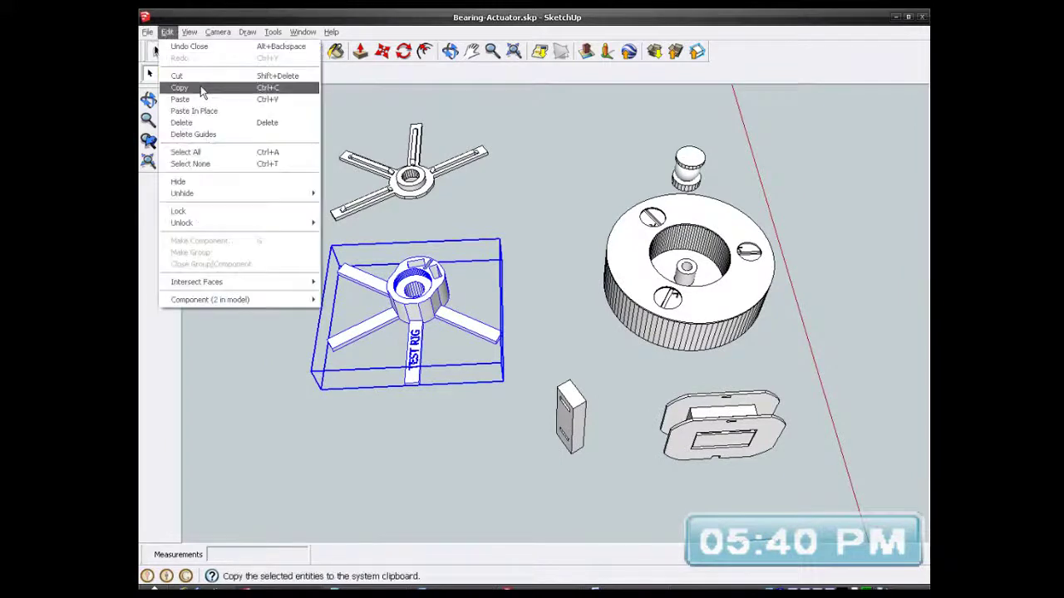
pyautogui.click(205, 101)
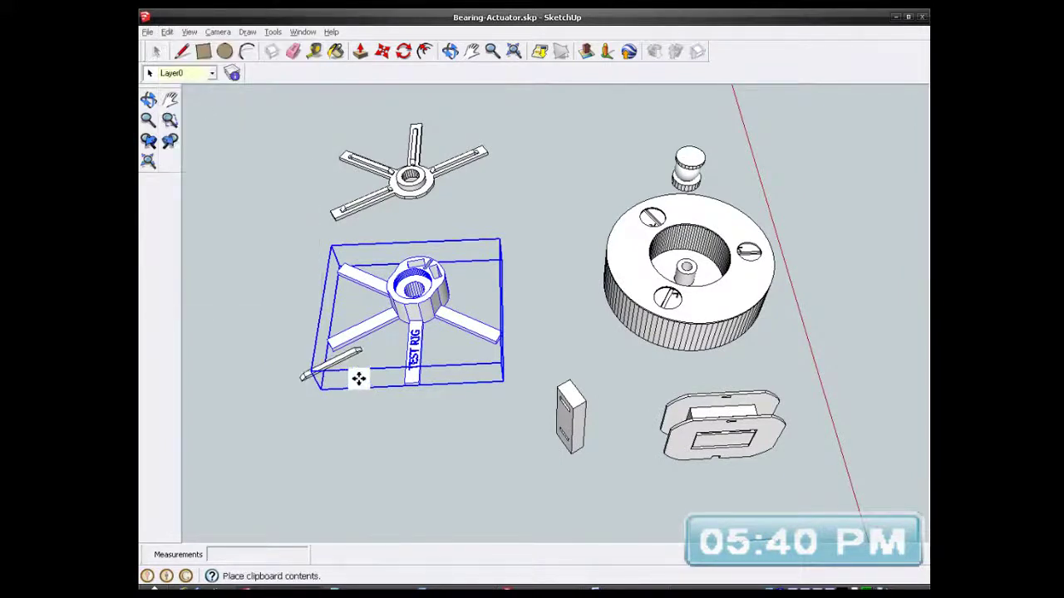
pyautogui.click(438, 428)
# - Rotate the pasted rib about a point on the TEST RIG arm until it lies roughly crosswise to that arm
pyautogui.scroll(10, 413, 420)
pyautogui.scroll(3, 405, 414)
pyautogui.scroll(-4, 466, 330)
pyautogui.moveTo(463, 335); pyautogui.dragTo(436, 393, button='middle')
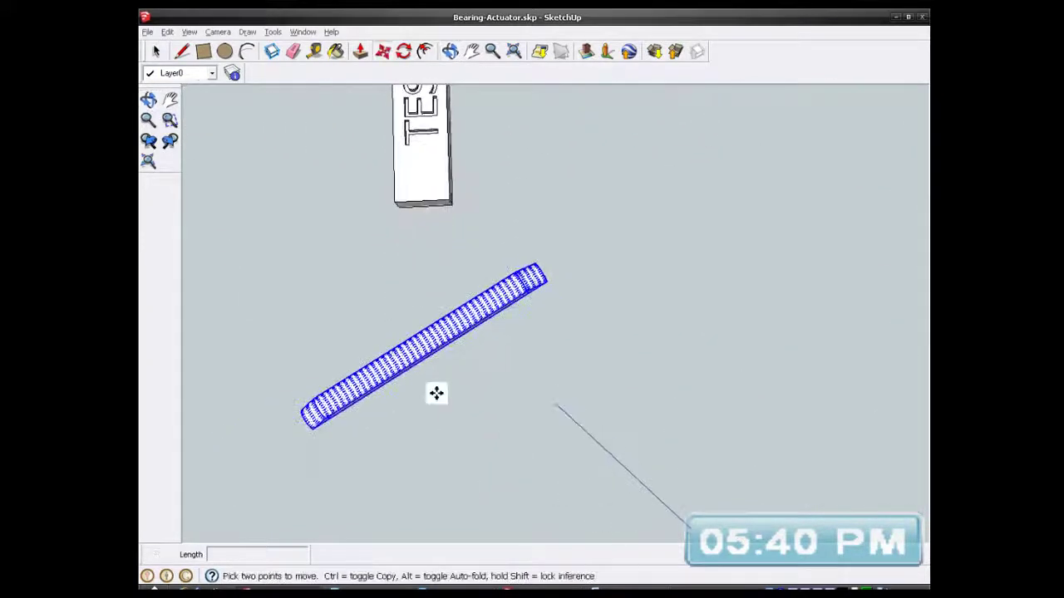
pyautogui.click(404, 51)
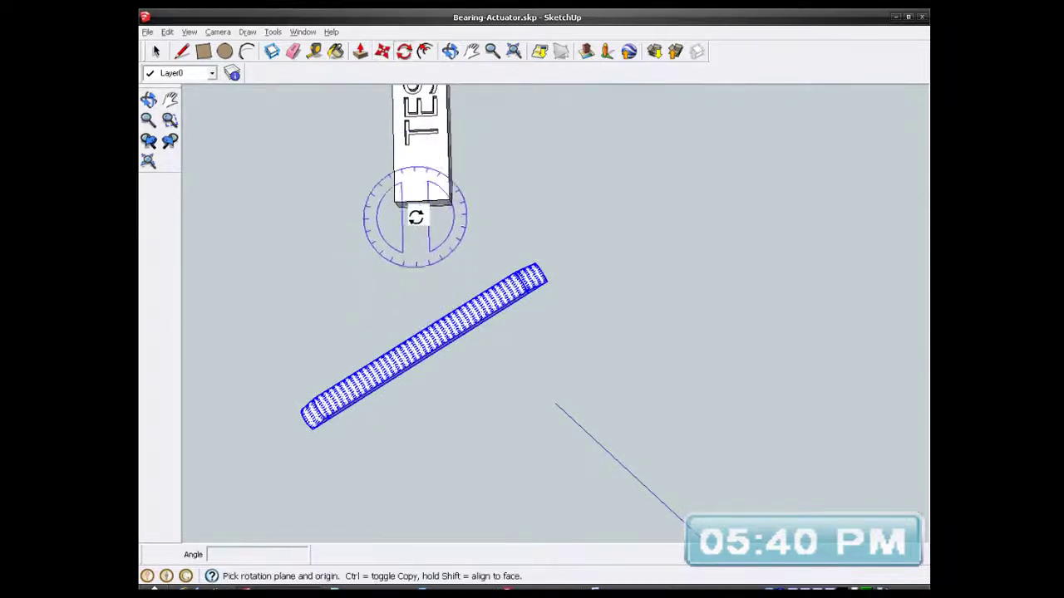
pyautogui.click(420, 178)
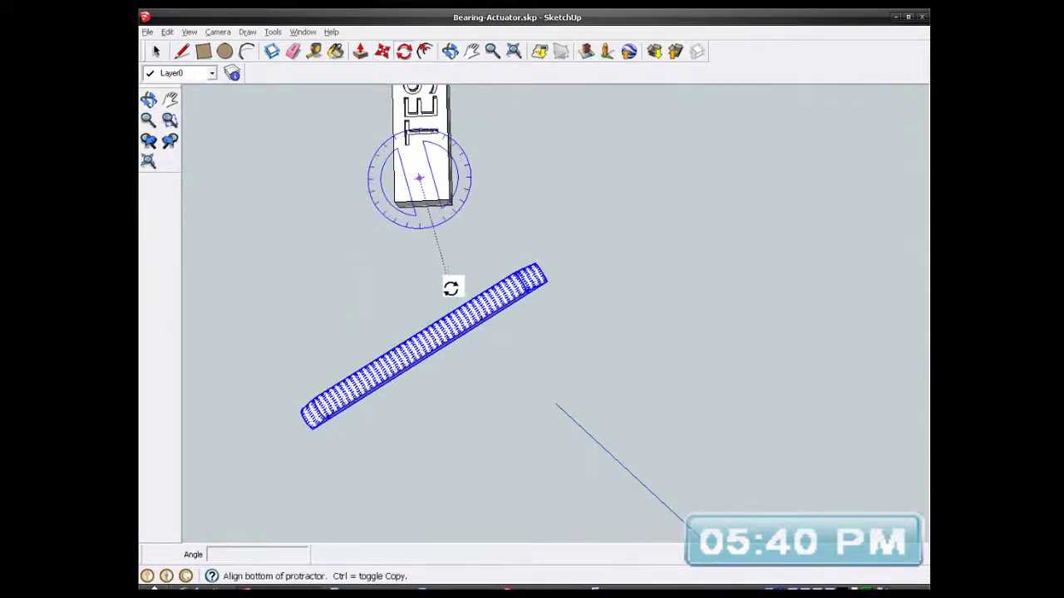
pyautogui.click(505, 321)
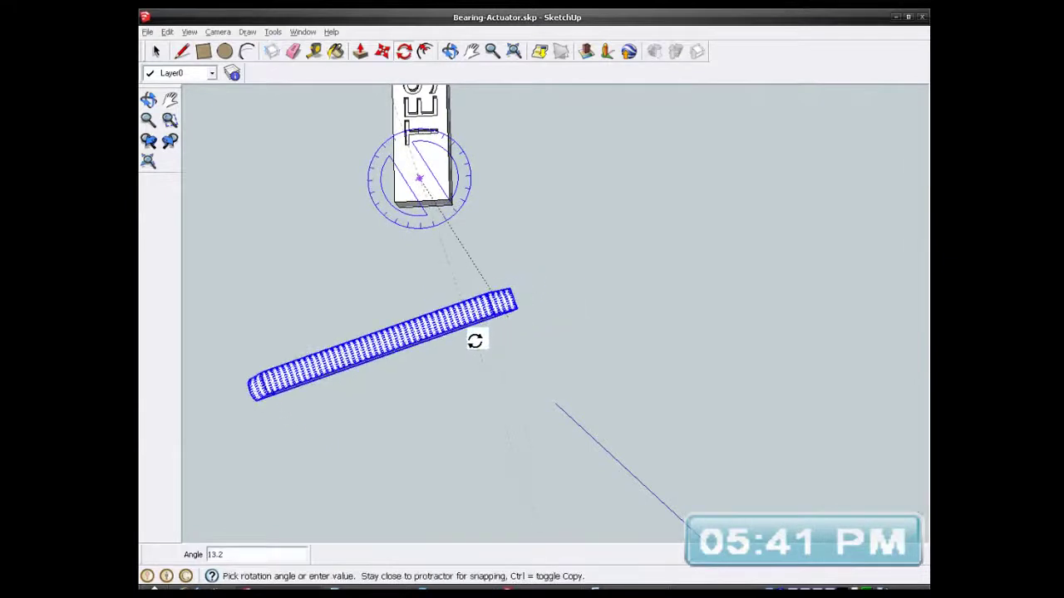
pyautogui.click(422, 344)
# - Move the rib about 14.9 mm towards the end of the TEST RIG arm and turn all its connected geometry into a group
pyautogui.click(383, 53)
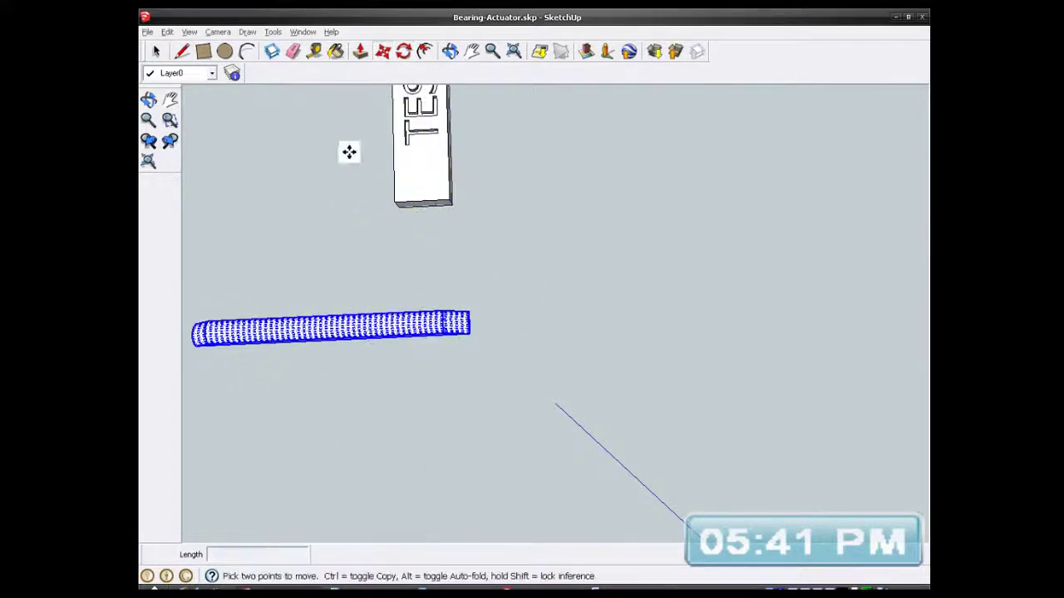
pyautogui.click(289, 329)
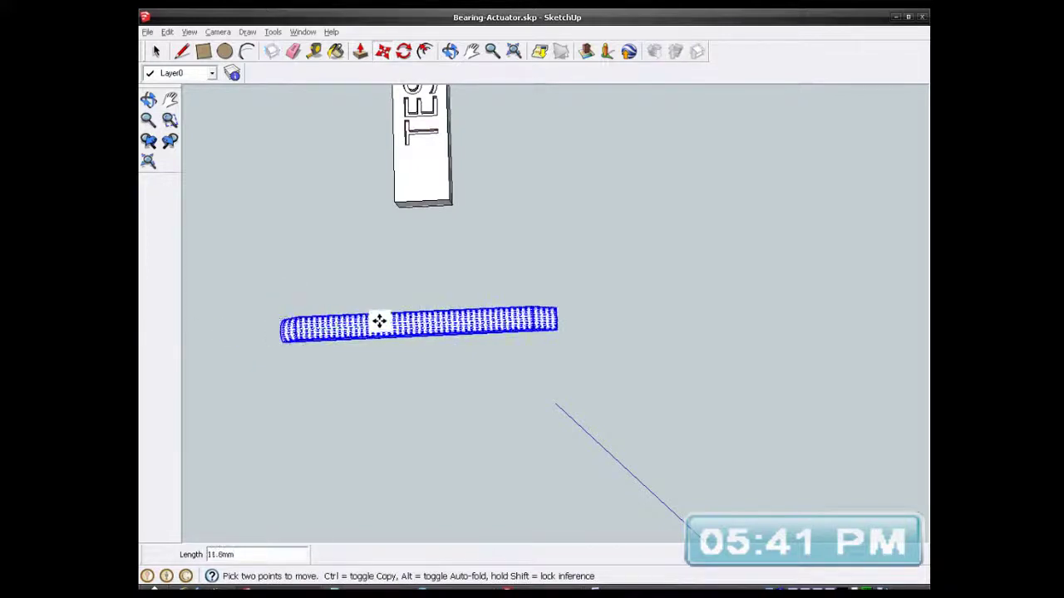
pyautogui.rightClick(396, 286)
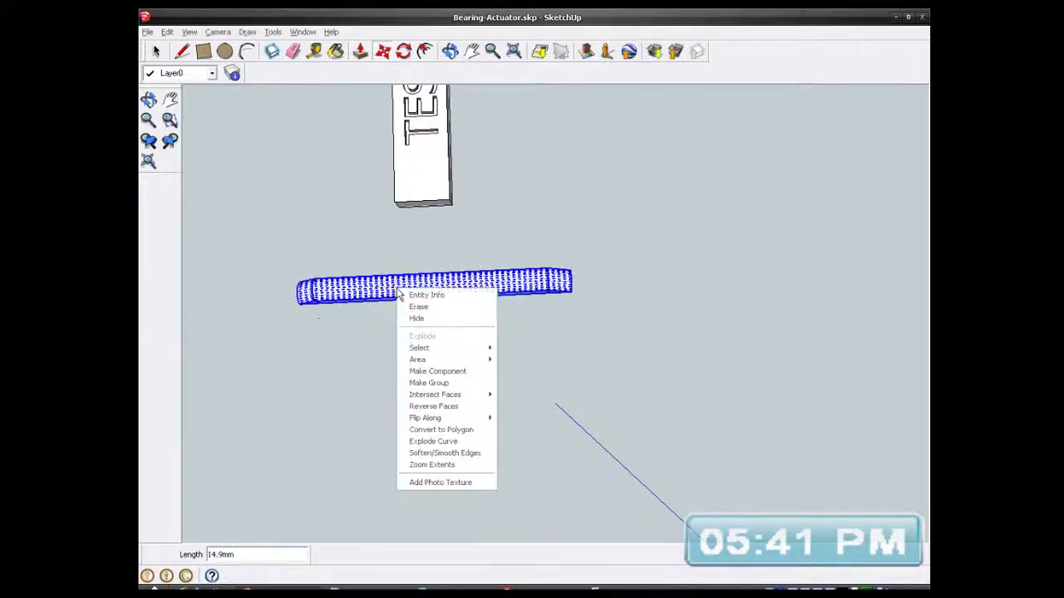
pyautogui.moveTo(488, 349)
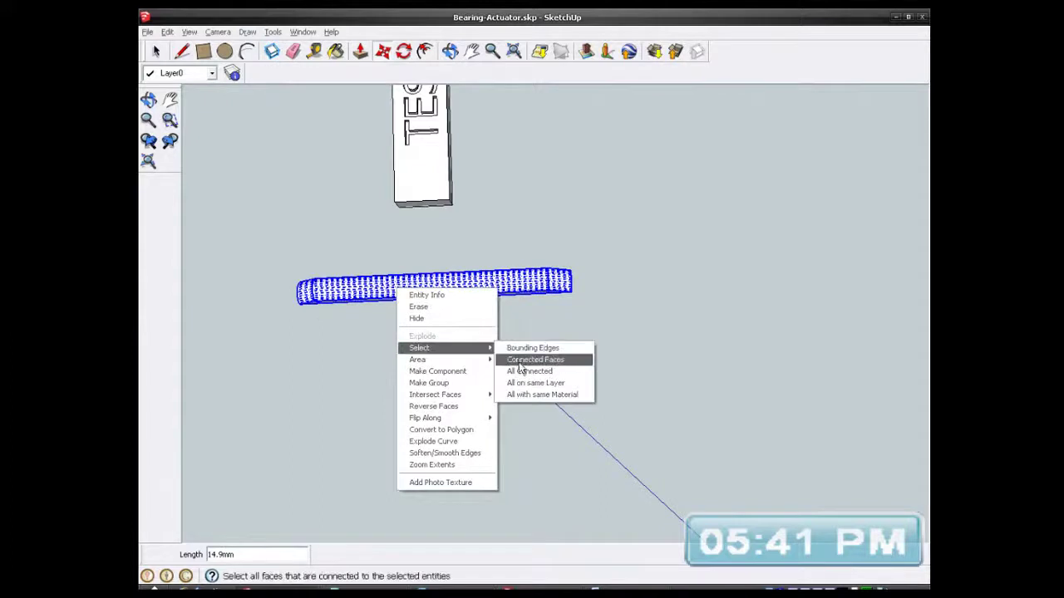
pyautogui.click(525, 373)
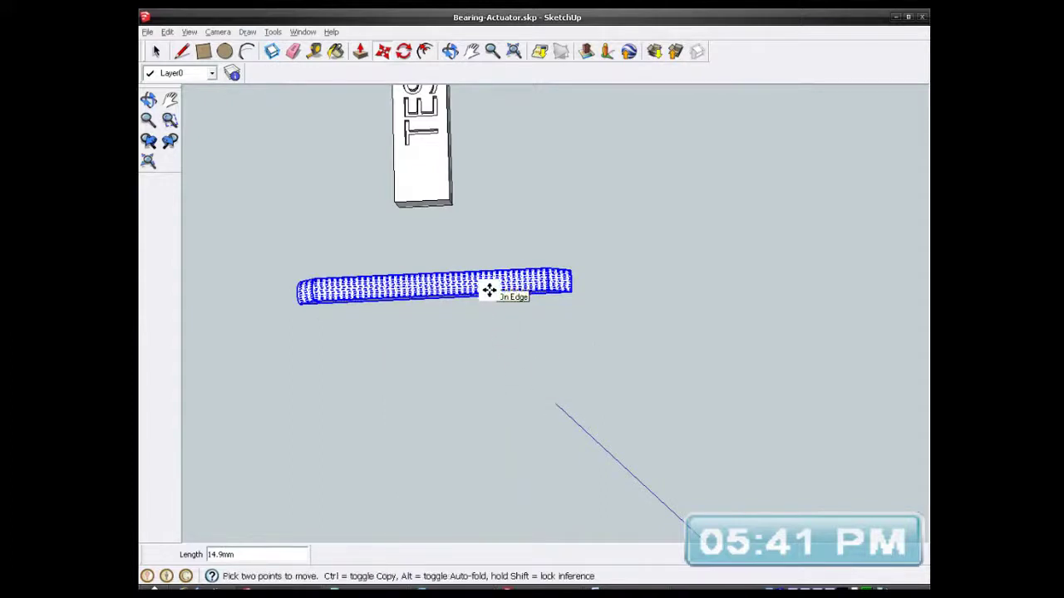
pyautogui.rightClick(489, 290)
pyautogui.click(508, 385)
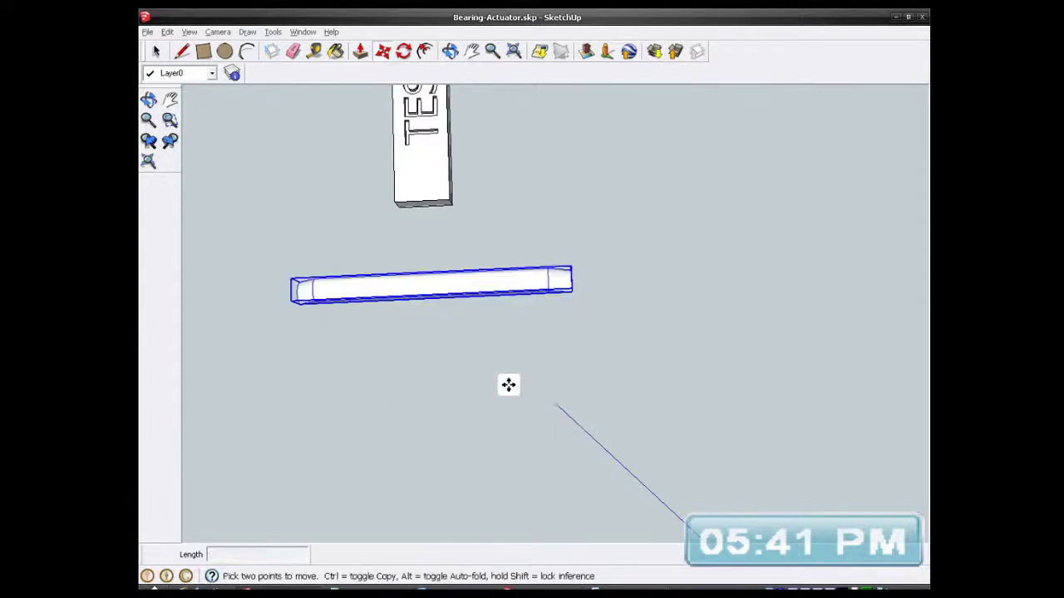
# - Open the rib group for editing and close its open underside with a lengthwise line about 36.9 mm long between the two end edges
pyautogui.scroll(2, 420, 299)
pyautogui.rightClick(419, 284)
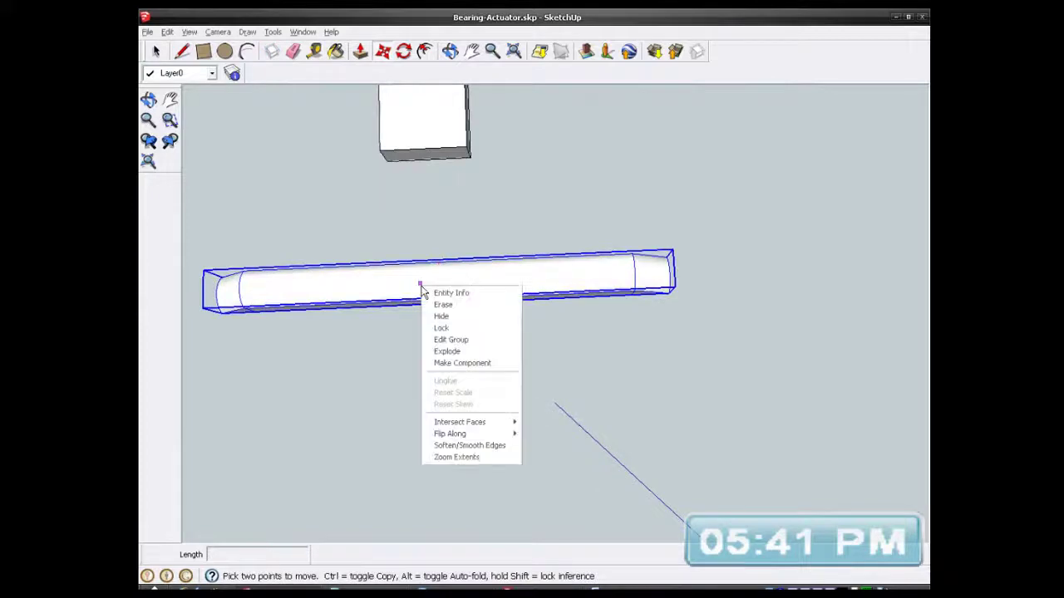
pyautogui.click(455, 343)
pyautogui.moveTo(468, 301); pyautogui.dragTo(463, 256, button='middle')
pyautogui.scroll(3, 435, 277)
pyautogui.scroll(-3, 627, 280)
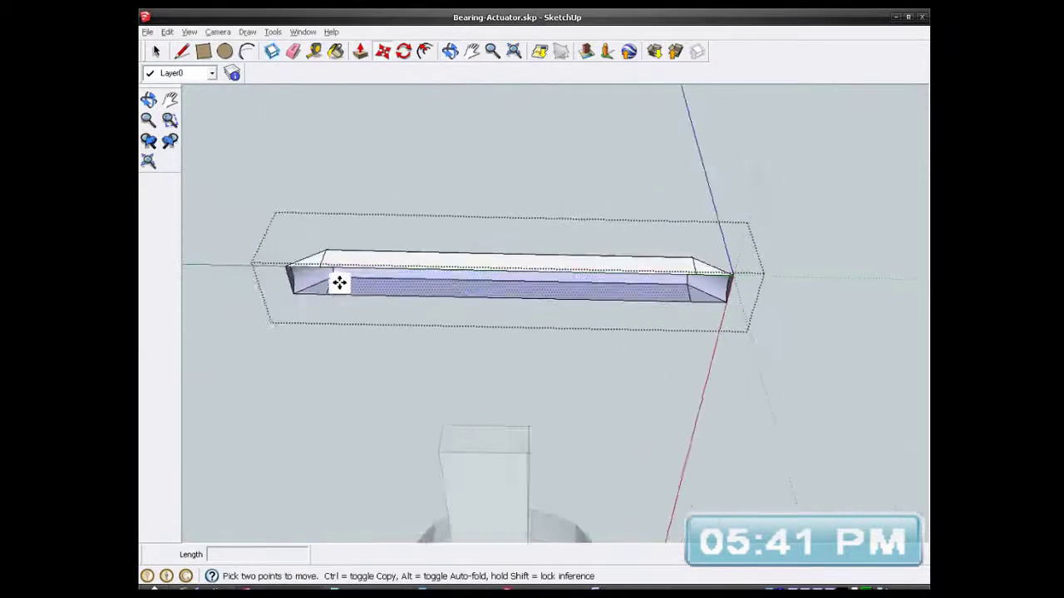
pyautogui.scroll(2, 340, 262)
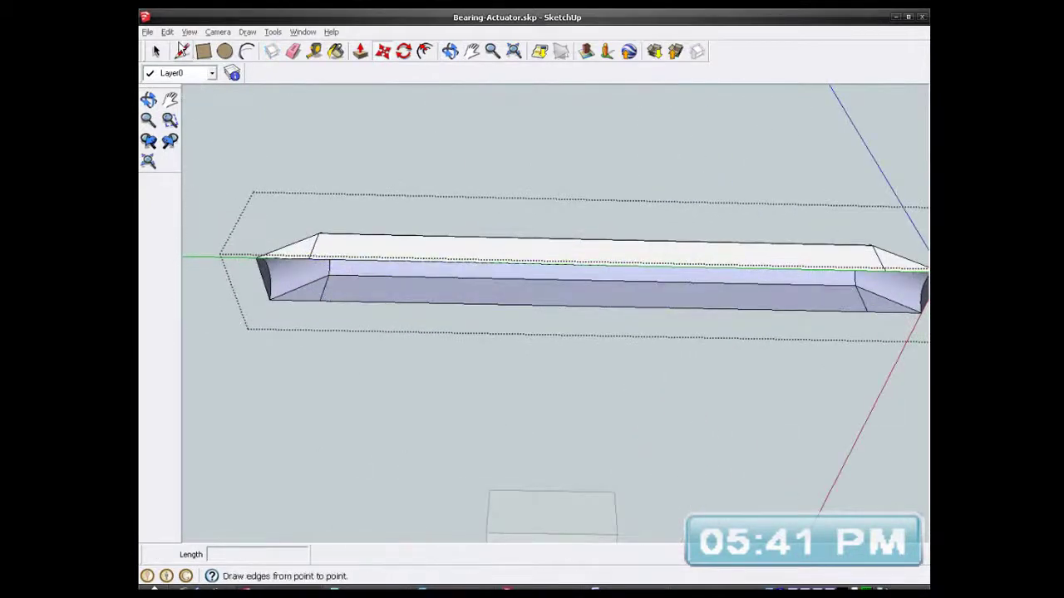
pyautogui.scroll(2, 309, 237)
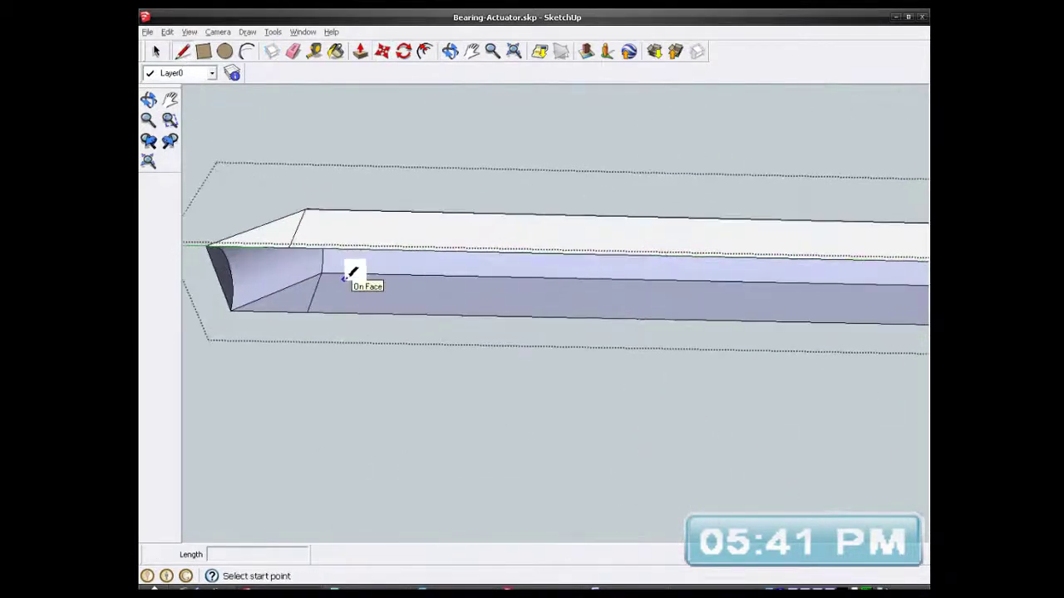
pyautogui.click(223, 278)
pyautogui.scroll(-3, 224, 270)
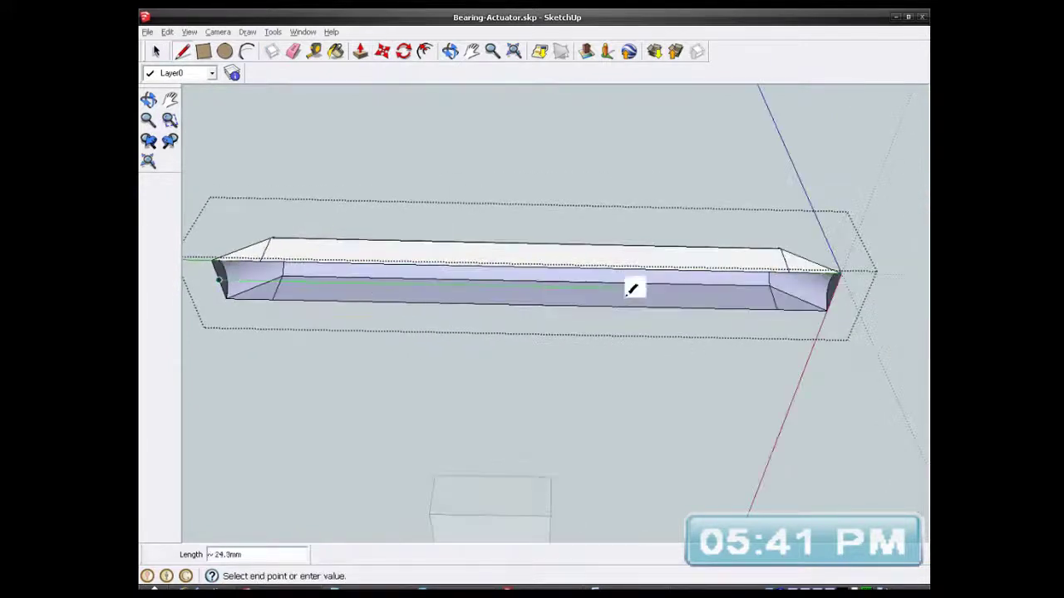
pyautogui.click(835, 292)
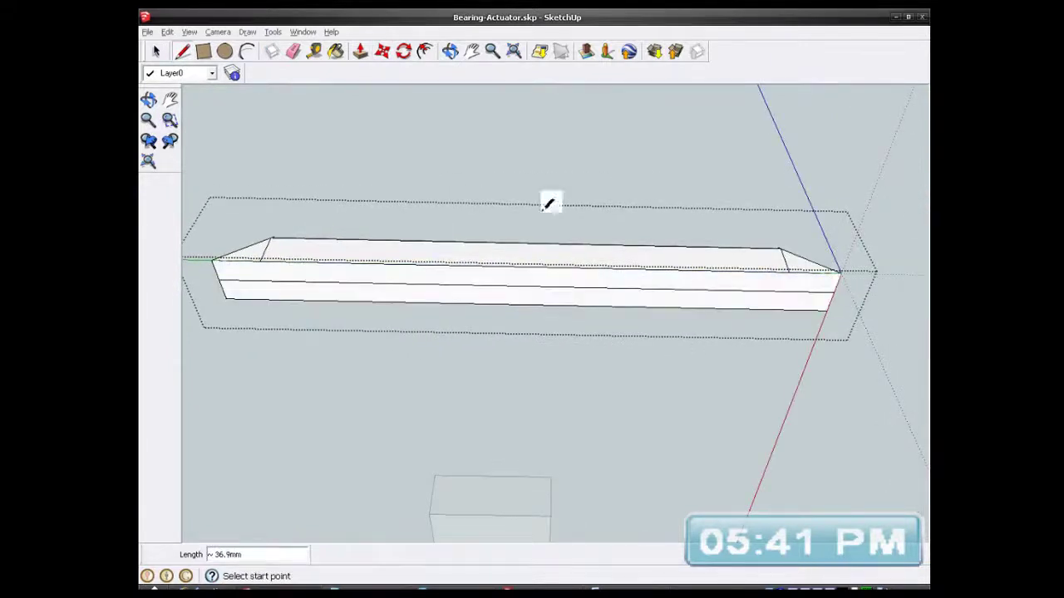
# - Erase the lengthwise dividing line from the rib's underside so that it forms one face
pyautogui.click(293, 52)
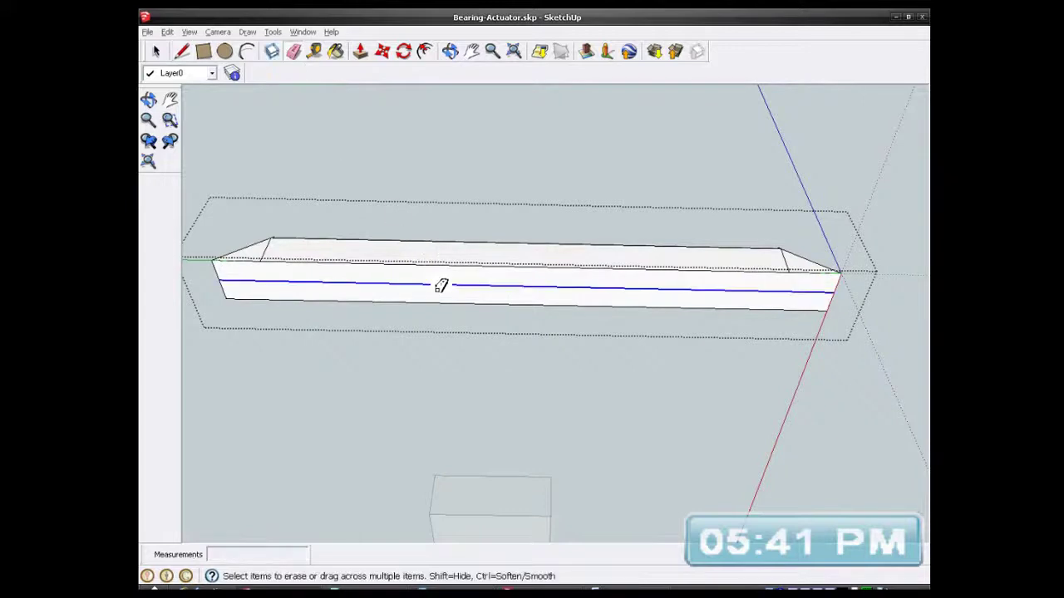
pyautogui.scroll(-1, 474, 270)
pyautogui.scroll(3, 475, 268)
pyautogui.scroll(-4, 478, 266)
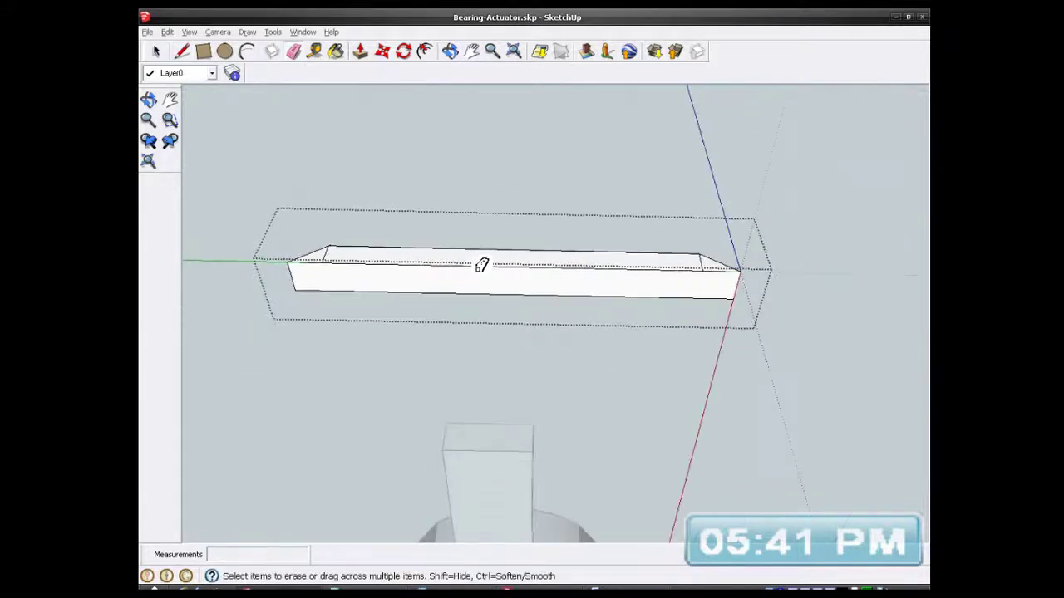
# - Check the closed rib from its upper side, close the group's editing context and select the rib group
pyautogui.moveTo(509, 265); pyautogui.dragTo(477, 513, button='middle')
pyautogui.moveTo(549, 266)
pyautogui.mouseDown(button='middle')
pyautogui.moveTo(560, 240)
pyautogui.moveTo(549, 405)
pyautogui.moveTo(539, 204)
pyautogui.mouseUp(button='middle')
pyautogui.scroll(-2, 539, 205)
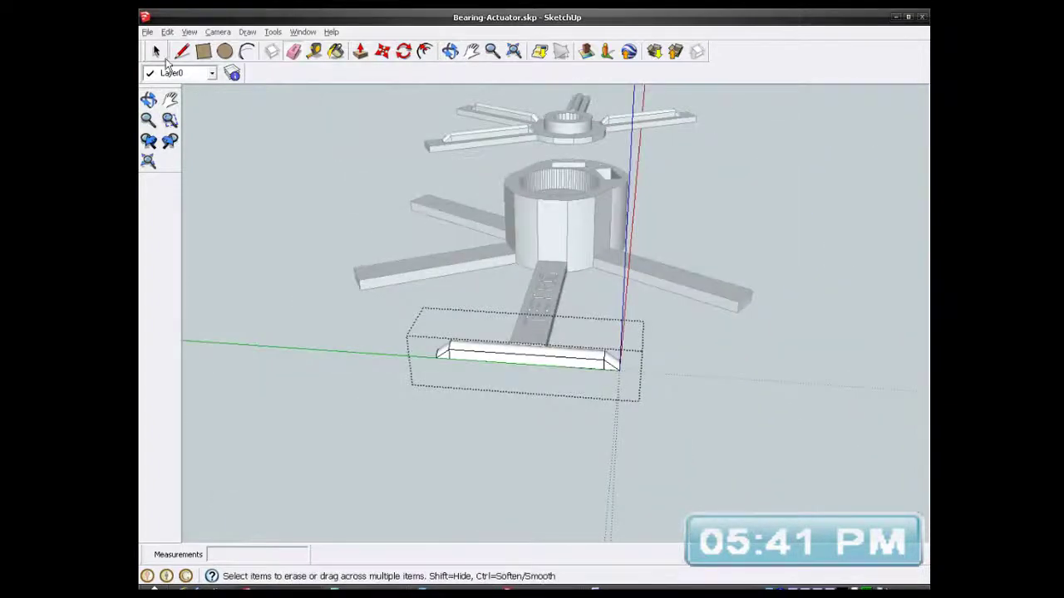
pyautogui.moveTo(533, 362); pyautogui.dragTo(560, 441, button='middle')
pyautogui.scroll(6, 541, 430)
pyautogui.click(546, 424)
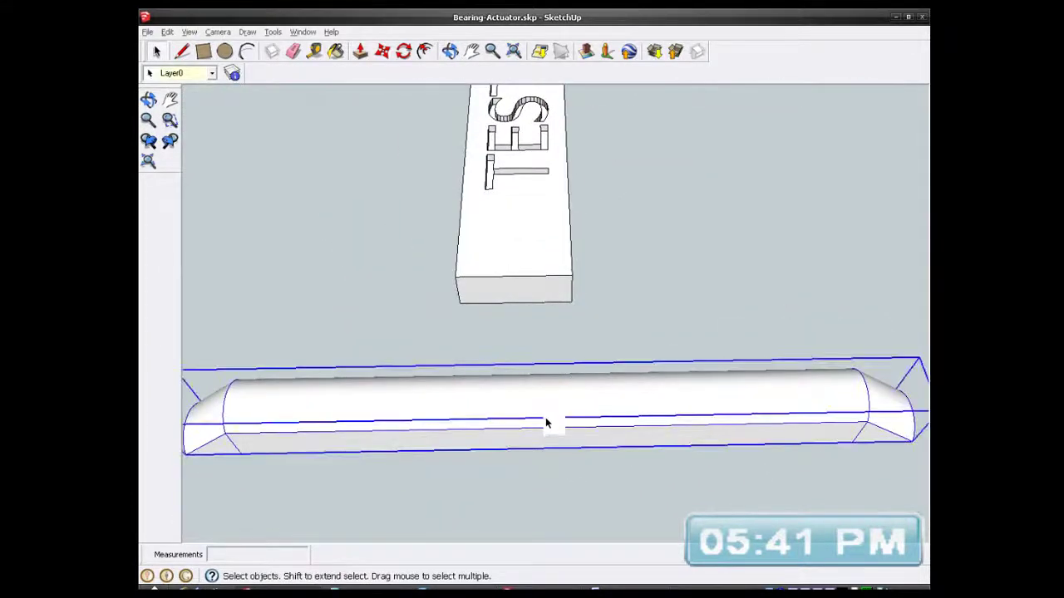
# - Start an STL export of only the selected rib, using millimetres and the ASCII format
pyautogui.click(148, 32)
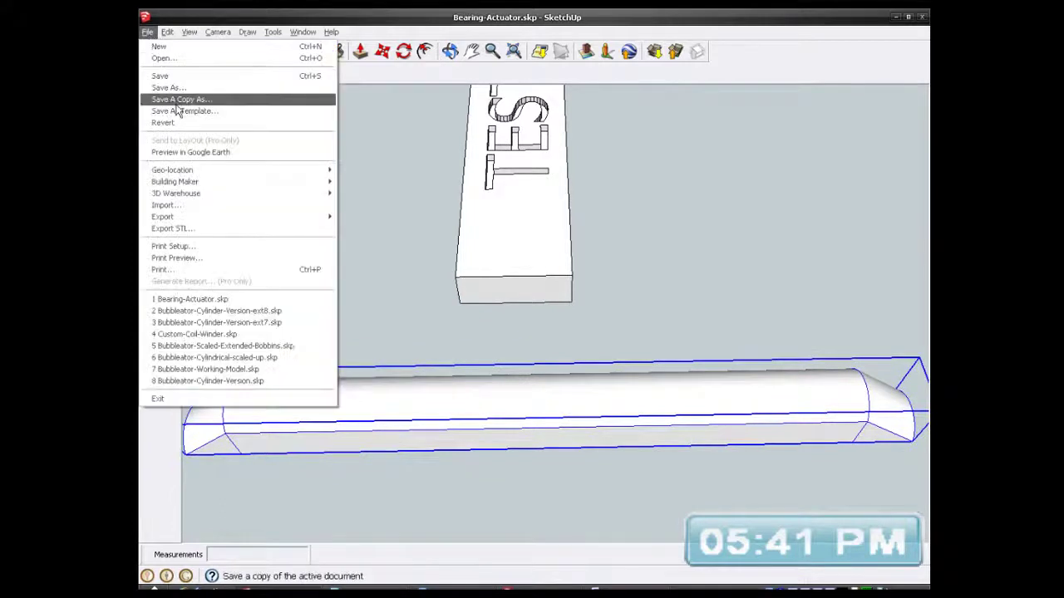
pyautogui.click(208, 231)
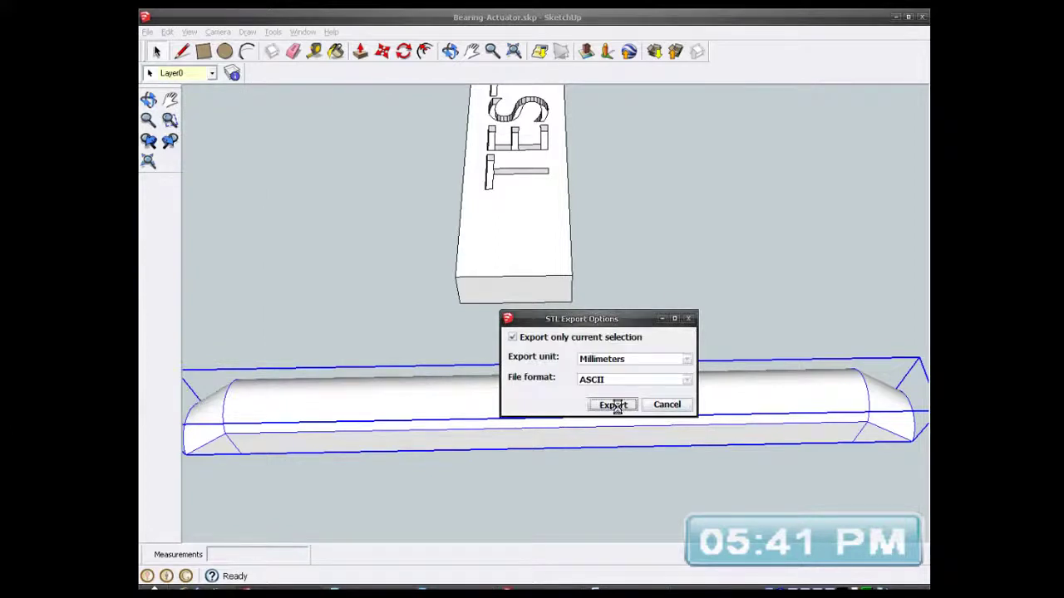
pyautogui.click(615, 405)
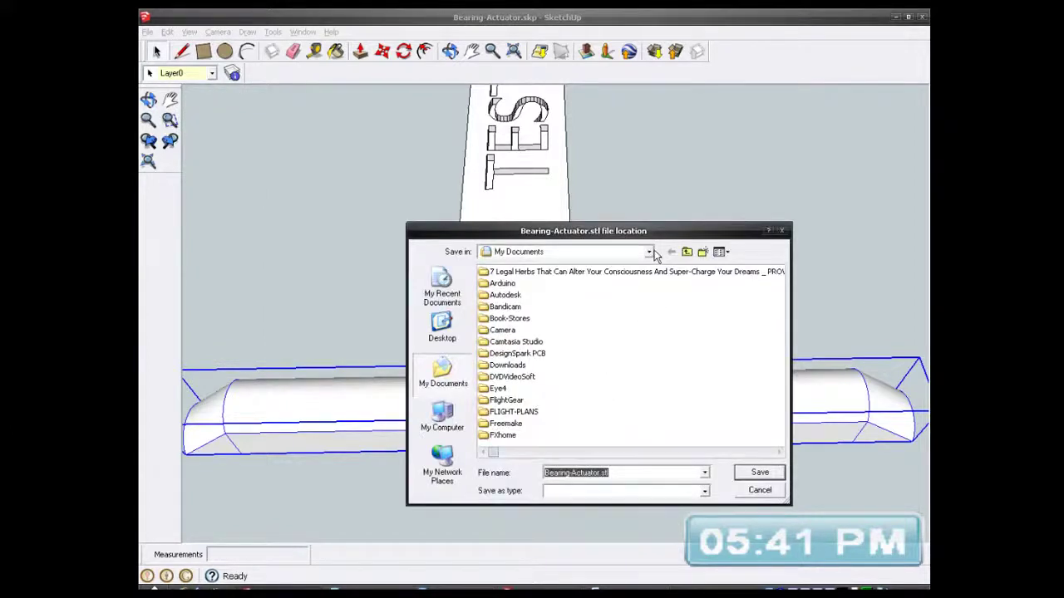
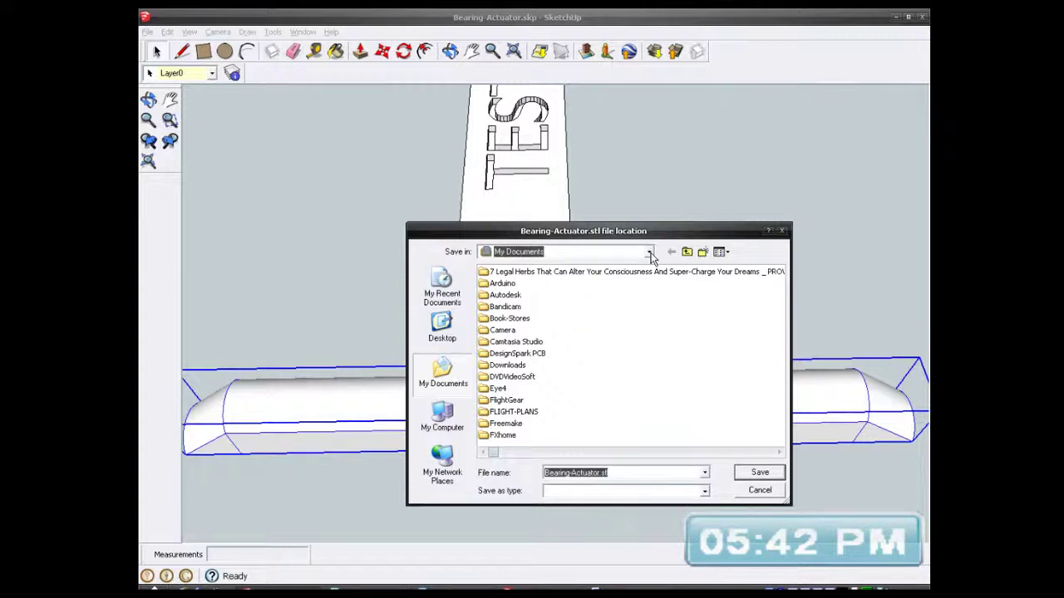
# - Set the STL save location to the Alien-Models folder within Archives on the DOCUMENTS (E:) drive
pyautogui.click(649, 254)
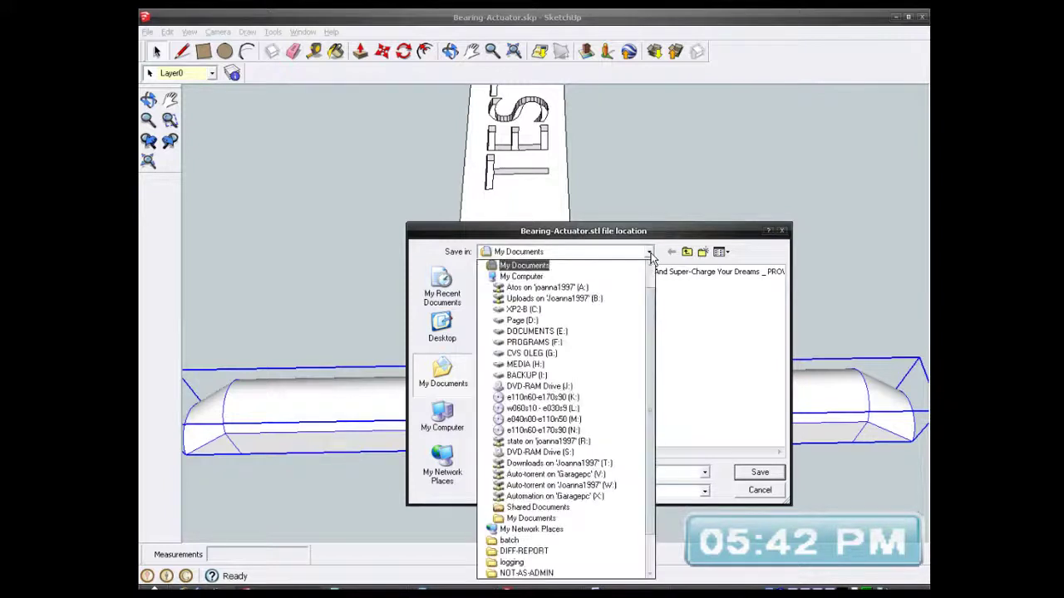
pyautogui.click(556, 332)
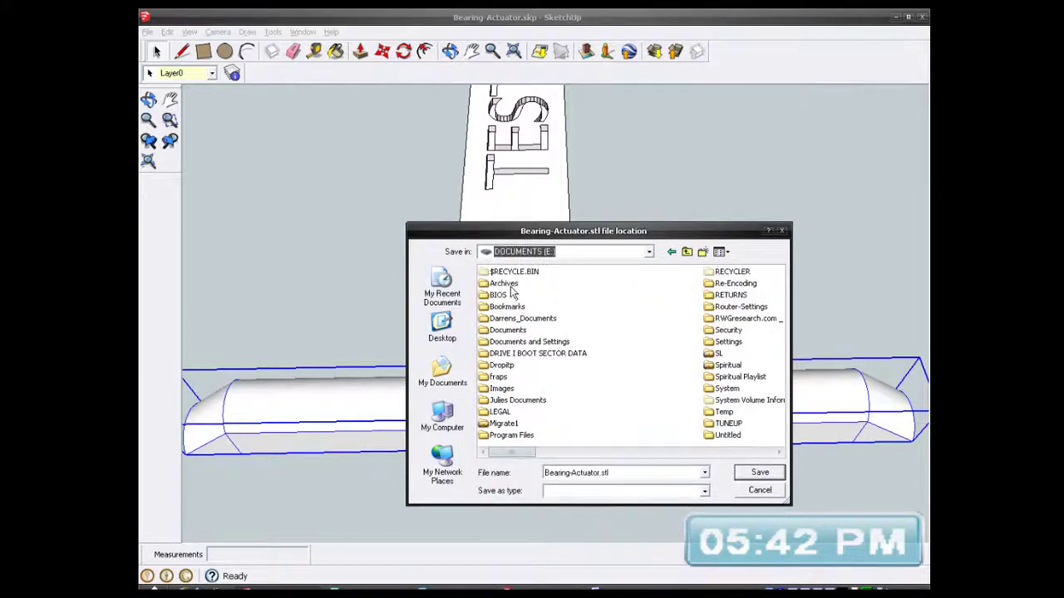
pyautogui.doubleClick(509, 284)
pyautogui.doubleClick(515, 283)
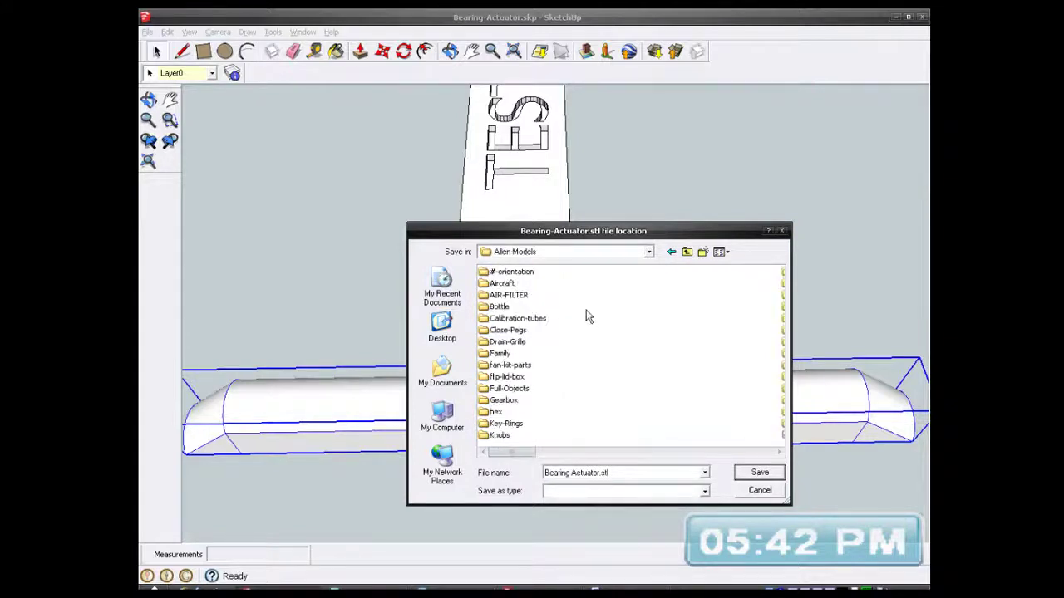
pyautogui.rightClick(588, 316)
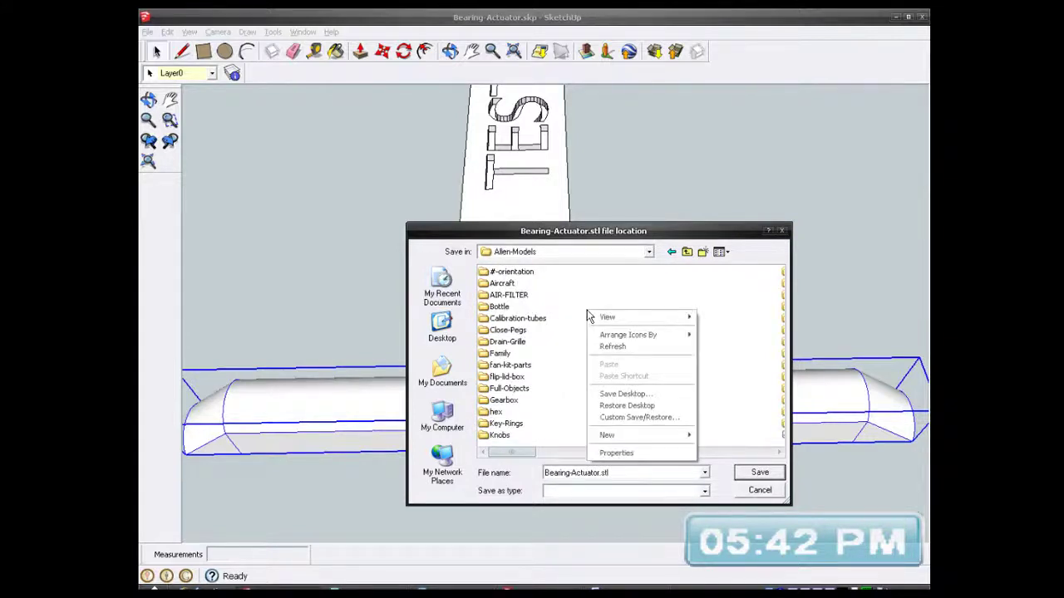
pyautogui.click(584, 306)
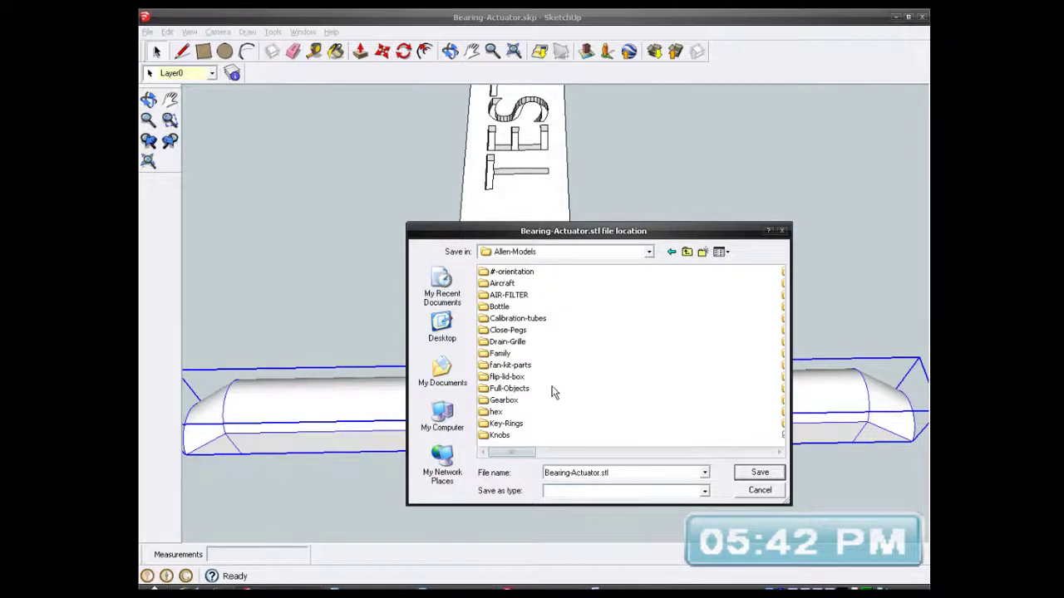
# - Go into the Full-Objects folder, arrange its contents by modification date and open the Bearing-Actuator folder as the save location
pyautogui.doubleClick(517, 390)
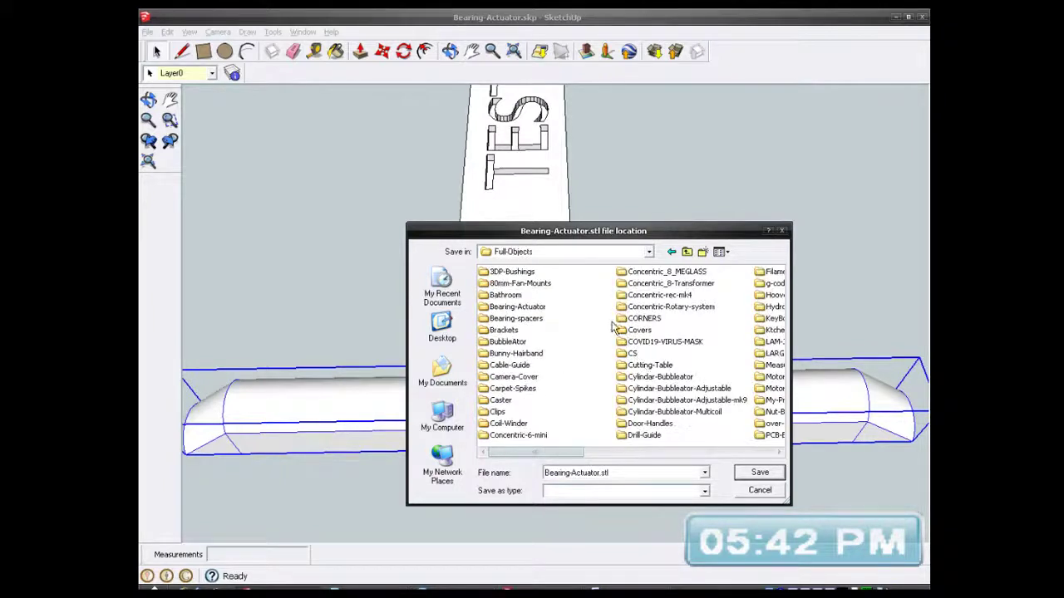
pyautogui.rightClick(582, 331)
pyautogui.moveTo(657, 356)
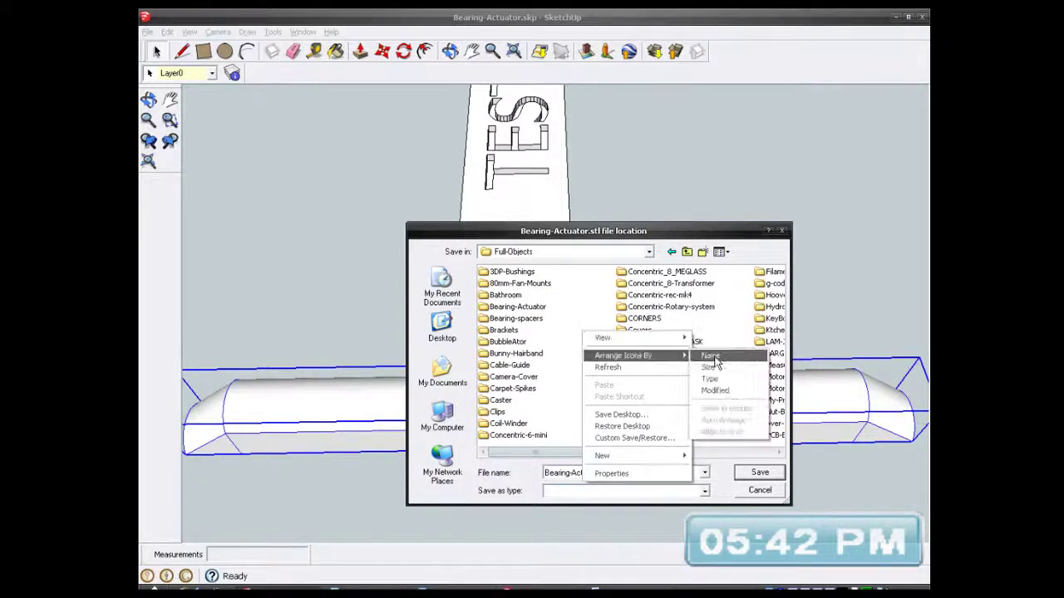
pyautogui.click(721, 390)
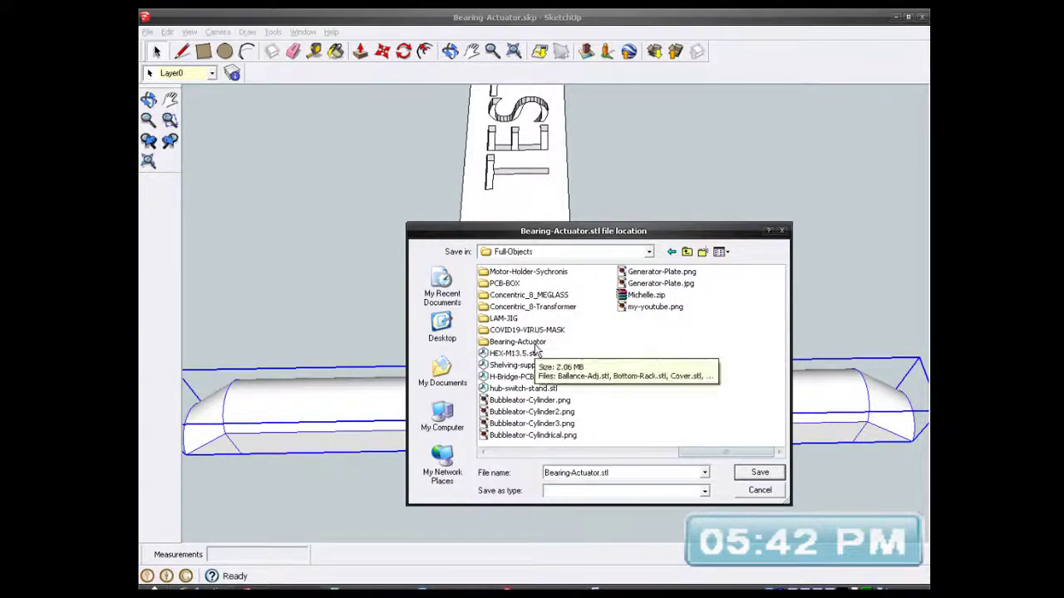
pyautogui.click(534, 344)
pyautogui.doubleClick(535, 344)
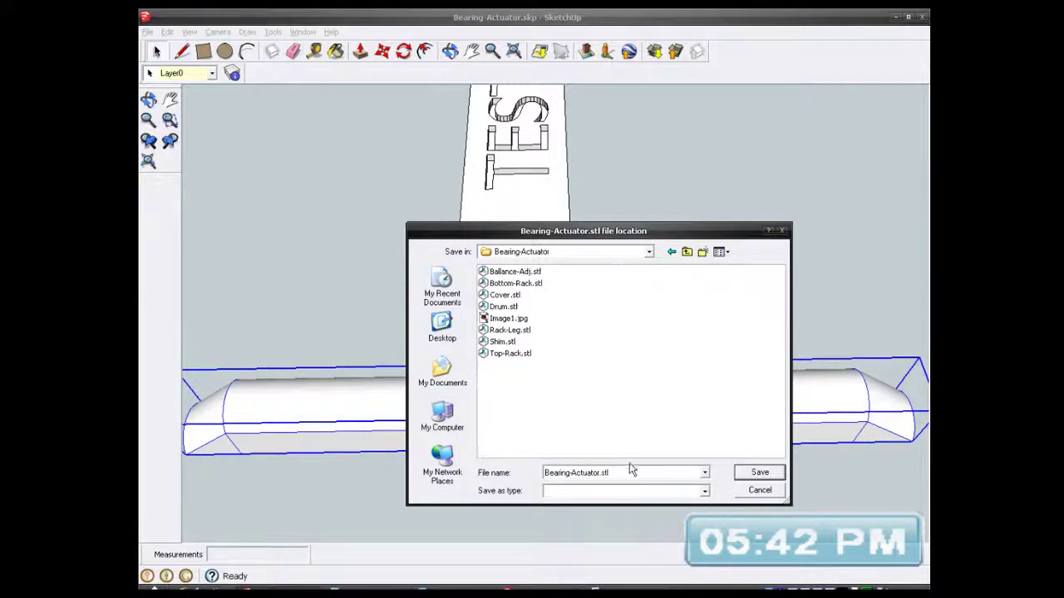
# - Name the rib's STL file 4XStrut.stl and save it in the Bearing-Actuator folder
pyautogui.click(598, 473)
pyautogui.click(598, 473)
pyautogui.moveTo(598, 473); pyautogui.dragTo(544, 473)
pyautogui.click(600, 473)
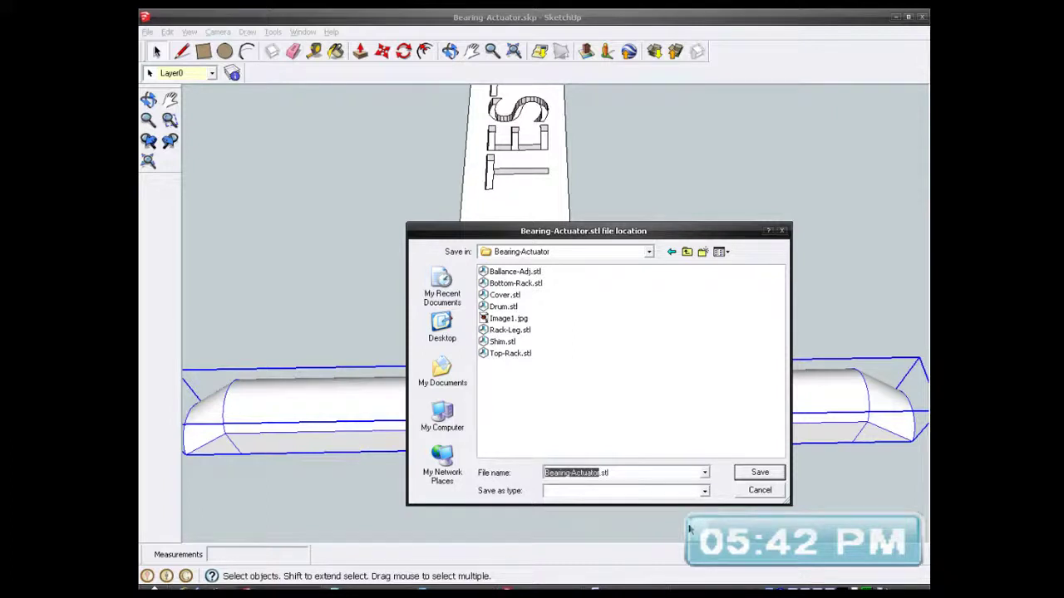
pyautogui.write('S')
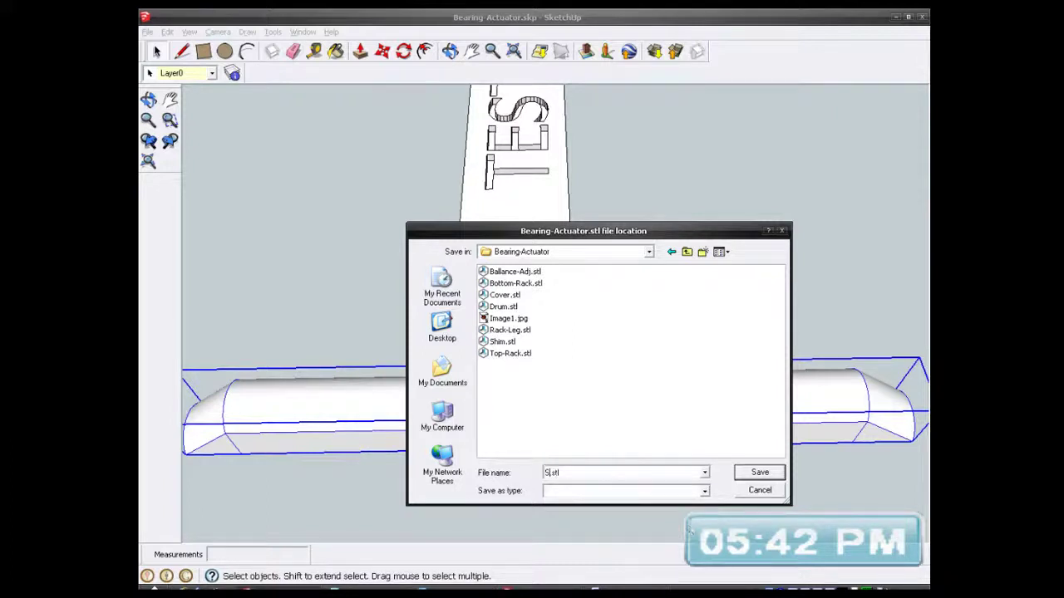
pyautogui.write('tru')
pyautogui.write('4')
pyautogui.write('-')
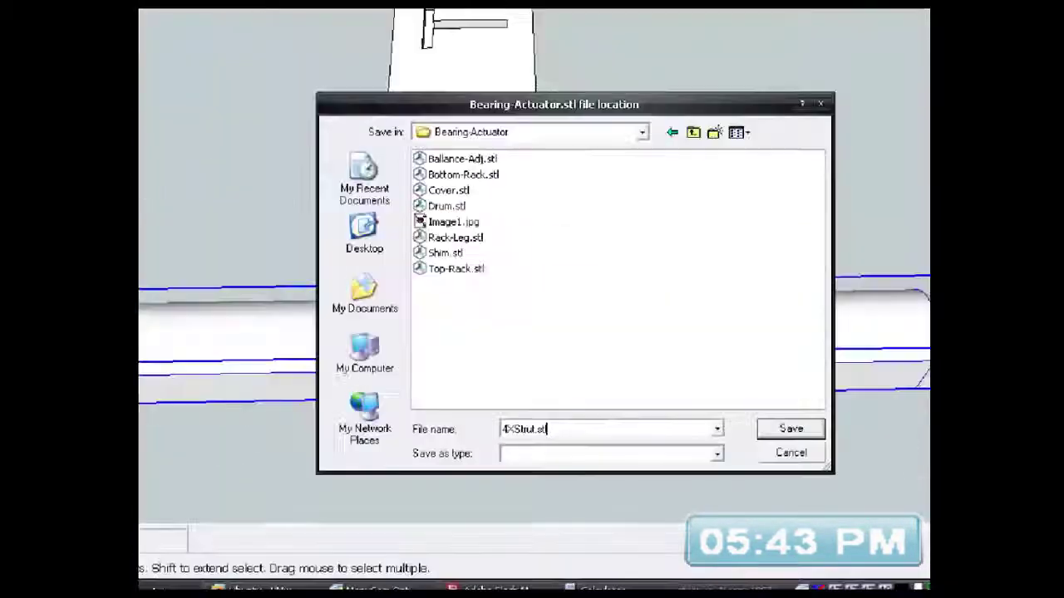
pyautogui.doubleClick(569, 471)
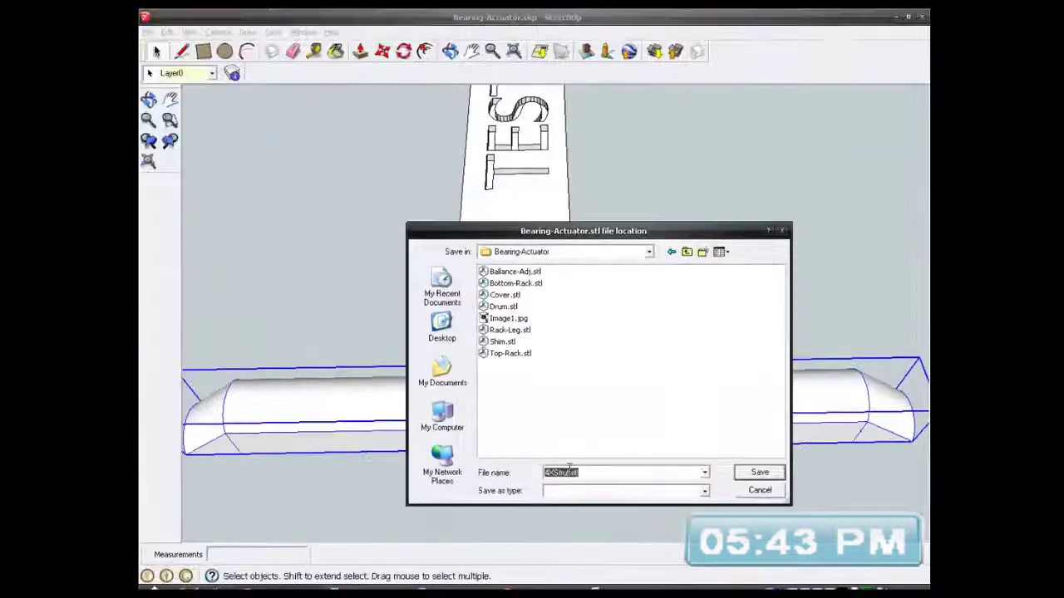
pyautogui.click(760, 473)
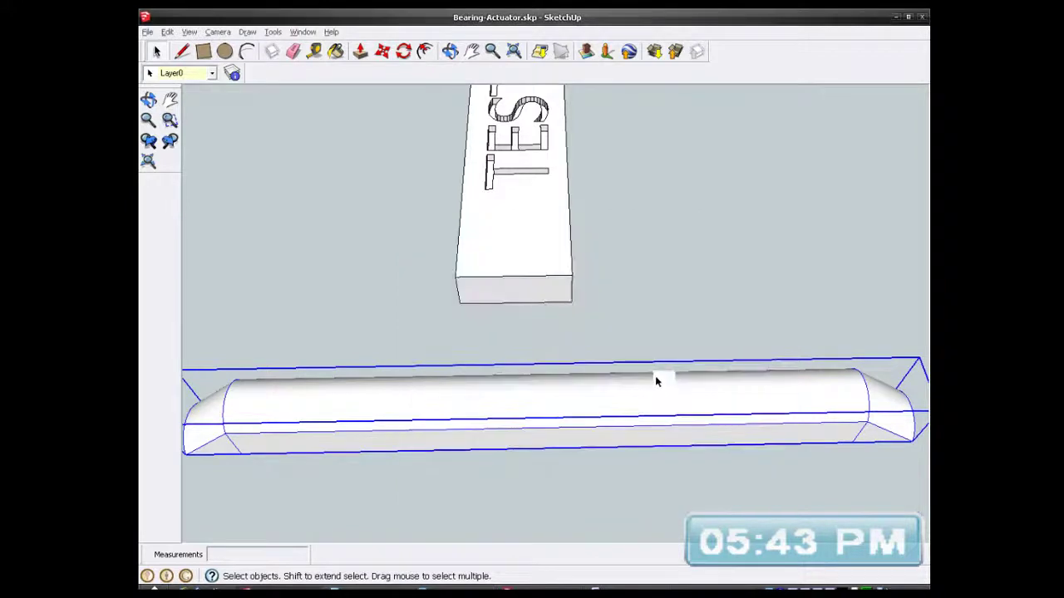
# - Examine the TEST RIG rack and the neighbouring slotted rack from above and from their undersides
pyautogui.scroll(-6, 570, 395)
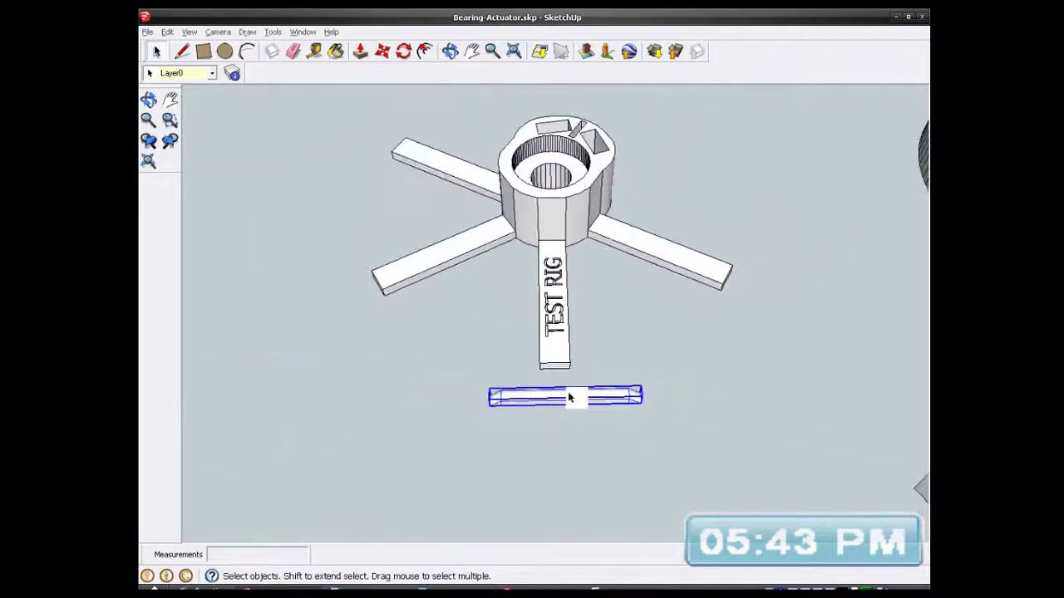
pyautogui.moveTo(568, 397); pyautogui.dragTo(588, 319, button='middle')
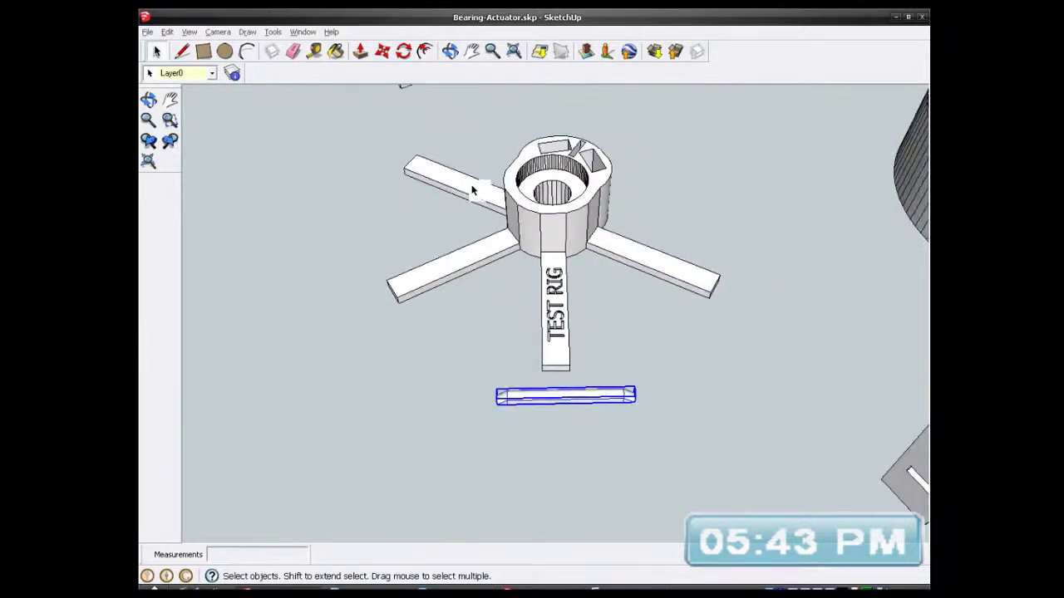
pyautogui.scroll(-6, 524, 196)
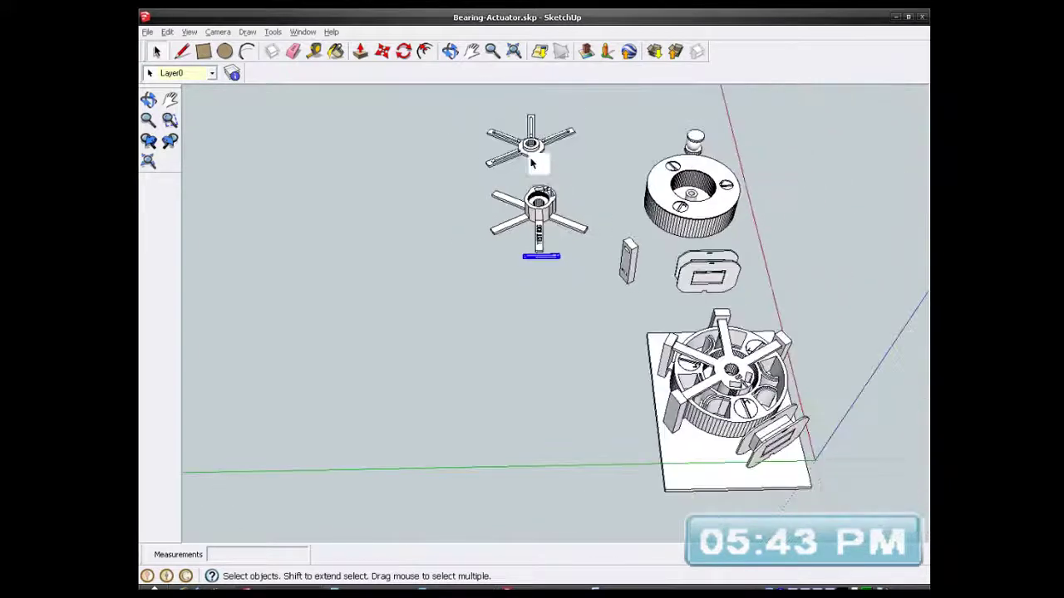
pyautogui.scroll(6, 540, 226)
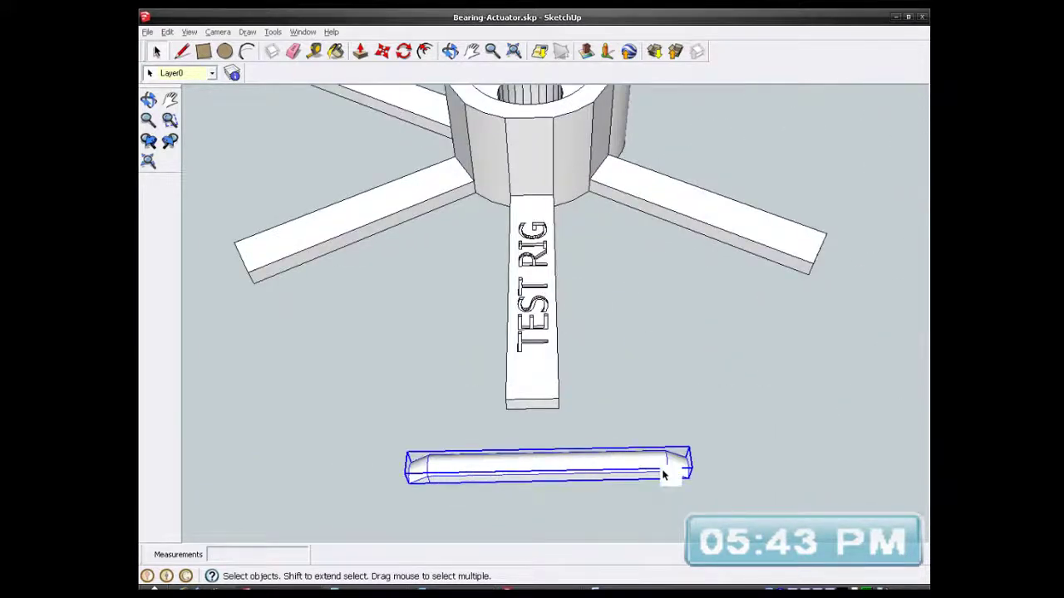
pyautogui.moveTo(391, 442); pyautogui.dragTo(587, 290, button='middle')
pyautogui.scroll(-2, 502, 275)
pyautogui.moveTo(502, 275)
pyautogui.mouseDown(button='middle')
pyautogui.moveTo(516, 290)
pyautogui.moveTo(449, 287)
pyautogui.moveTo(451, 304)
pyautogui.moveTo(489, 142)
pyautogui.moveTo(499, 256)
pyautogui.mouseUp(button='middle')
pyautogui.scroll(5, 449, 286)
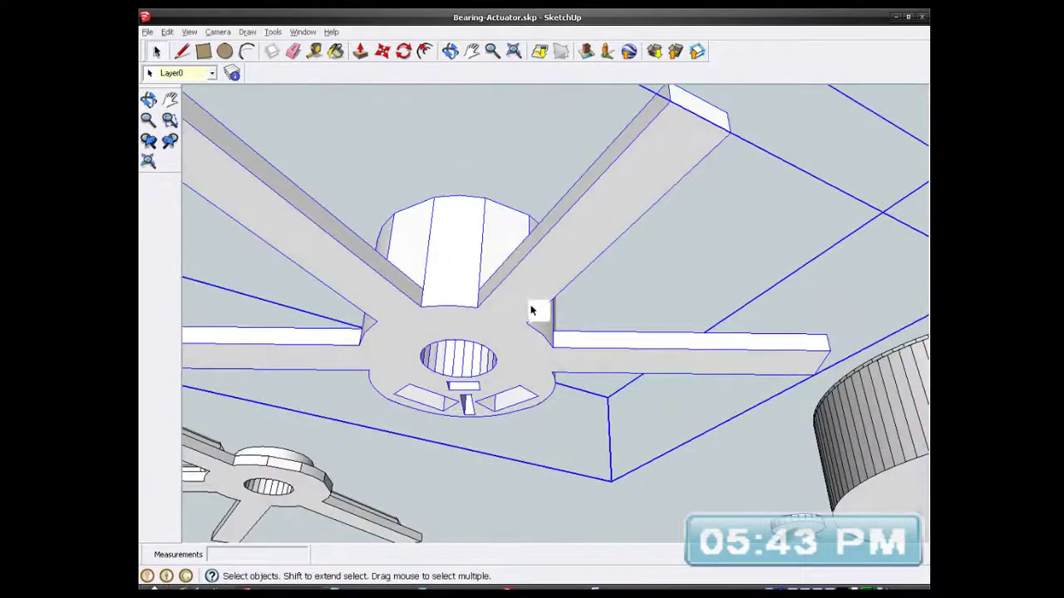
pyautogui.scroll(-2, 619, 190)
pyautogui.moveTo(620, 190); pyautogui.dragTo(502, 239, button='middle')
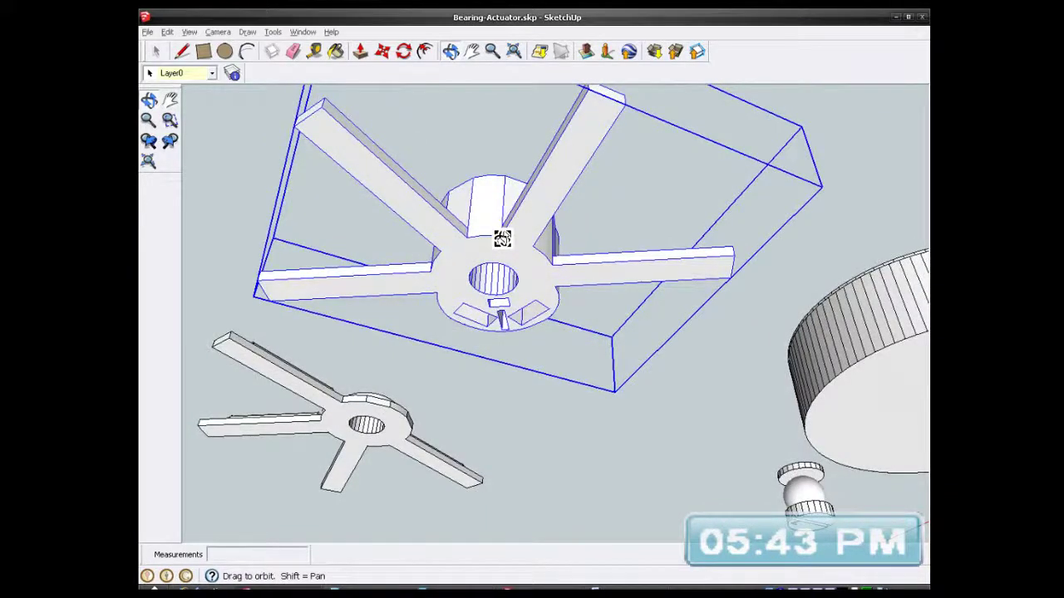
pyautogui.moveTo(502, 238); pyautogui.dragTo(480, 472, button='middle')
pyautogui.scroll(-3, 438, 323)
pyautogui.moveTo(452, 347); pyautogui.dragTo(466, 418, button='middle')
pyautogui.click(485, 176)
pyautogui.scroll(2, 462, 377)
pyautogui.scroll(1, 462, 376)
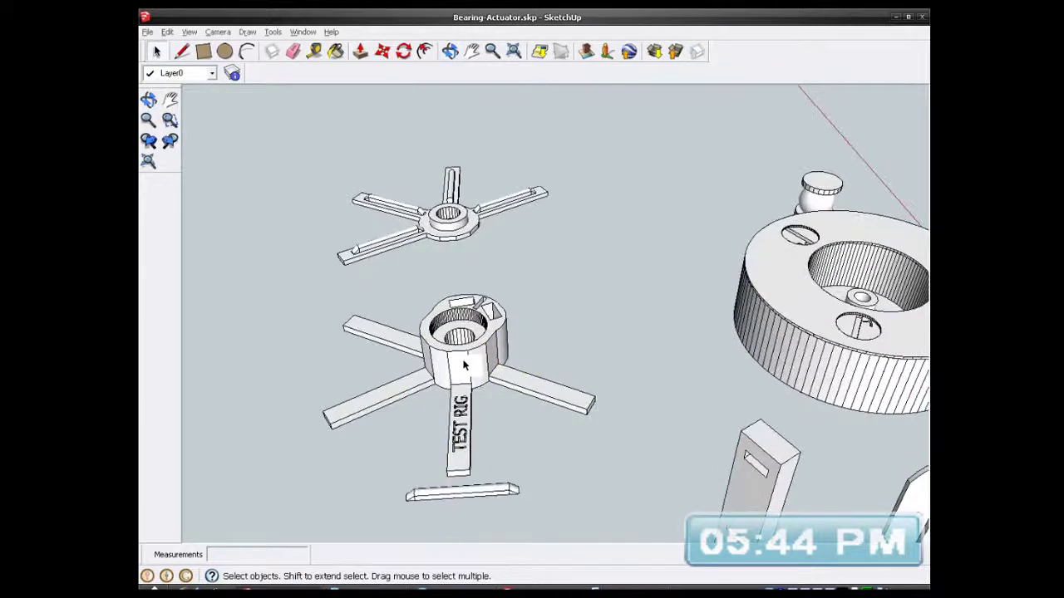
# - Export only the TEST RIG rack as an ASCII STL in millimetres, replacing the existing Top-Rack.stl
pyautogui.click(464, 364)
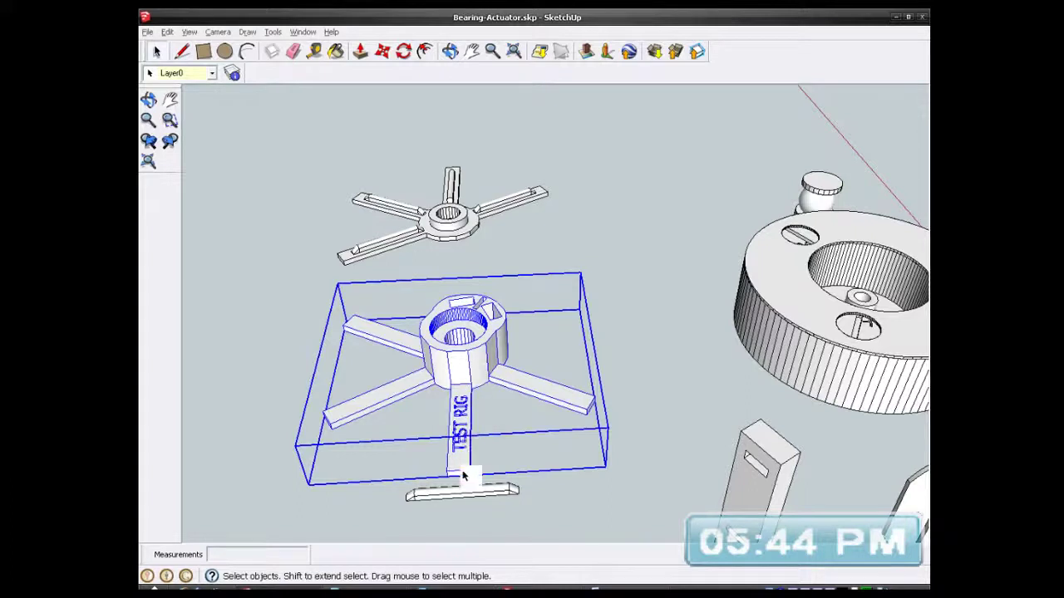
pyautogui.scroll(1, 467, 472)
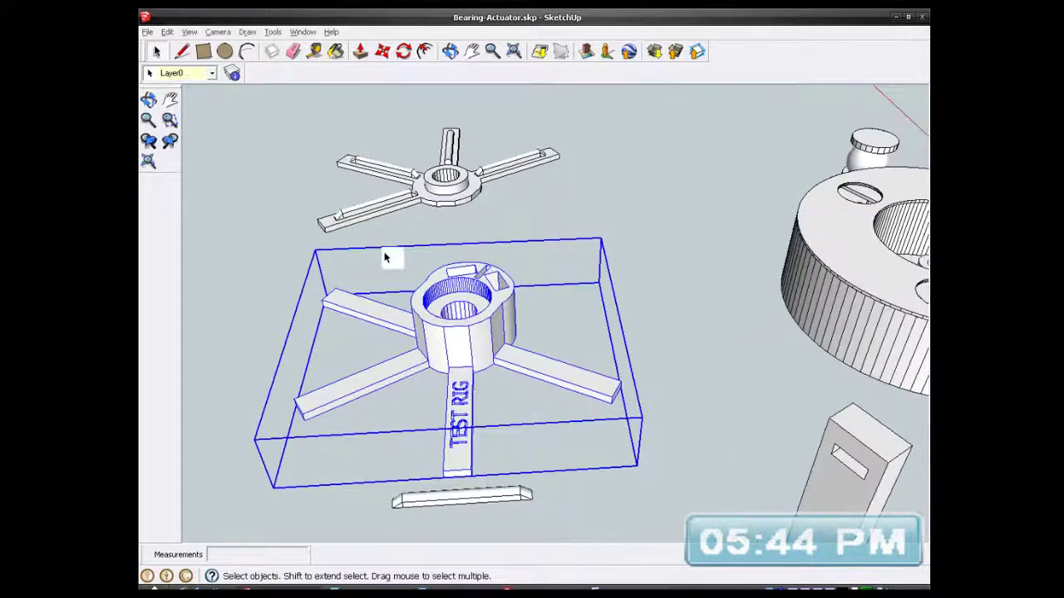
pyautogui.click(148, 33)
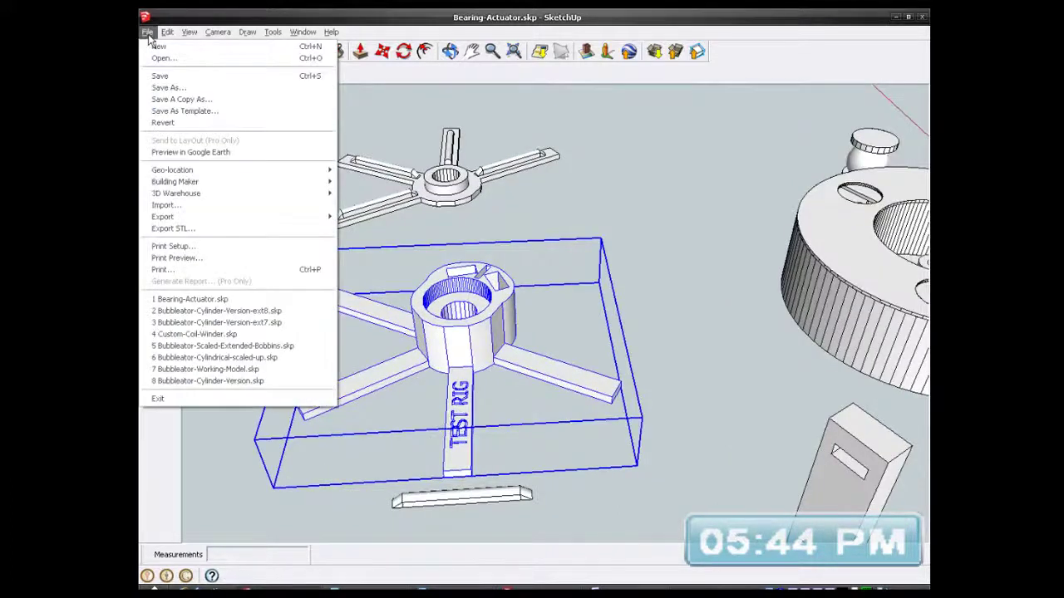
pyautogui.click(228, 230)
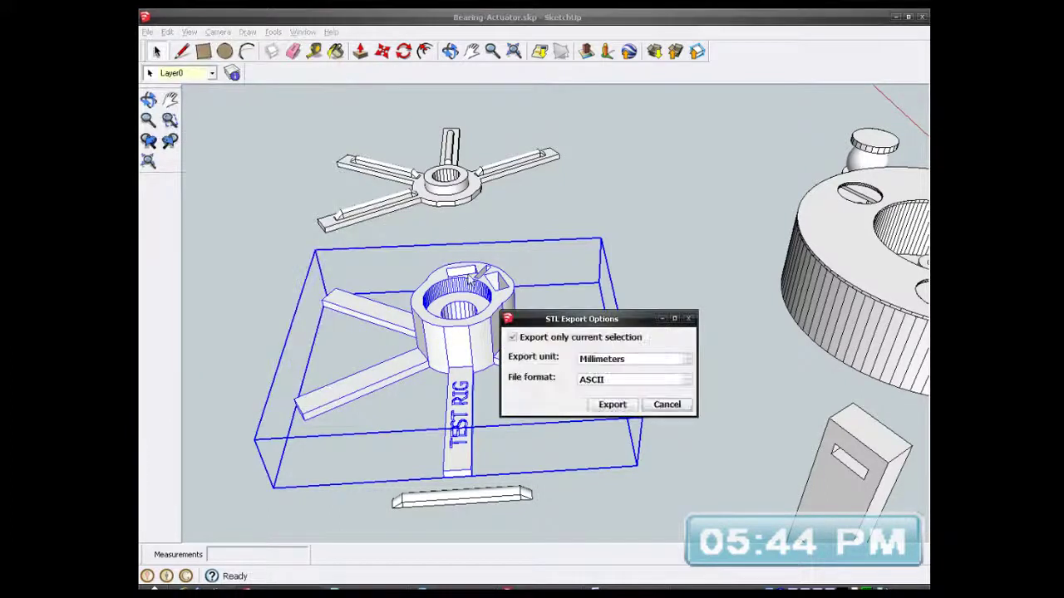
pyautogui.click(613, 406)
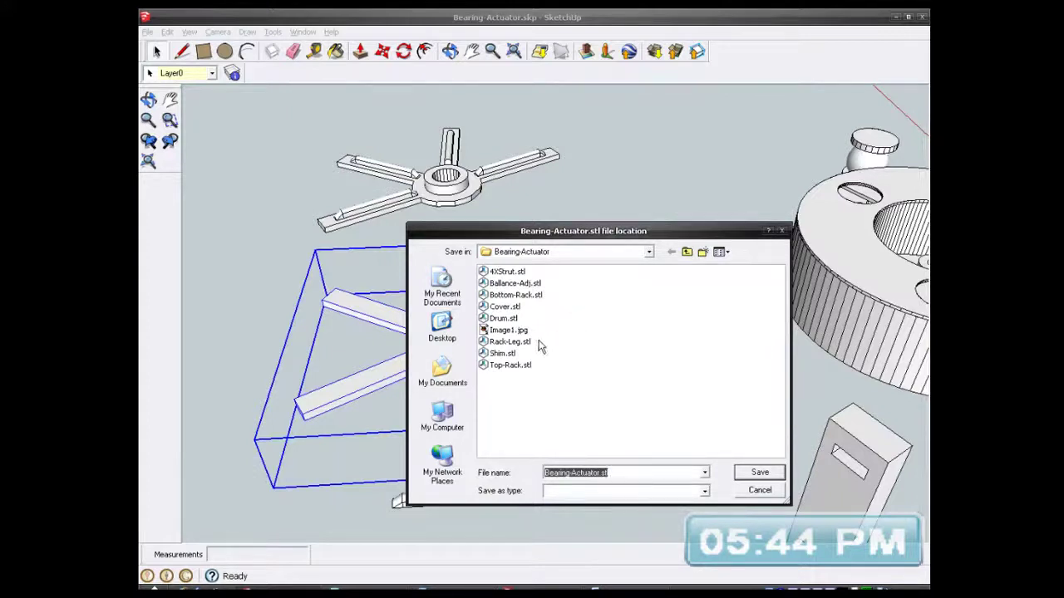
pyautogui.click(517, 369)
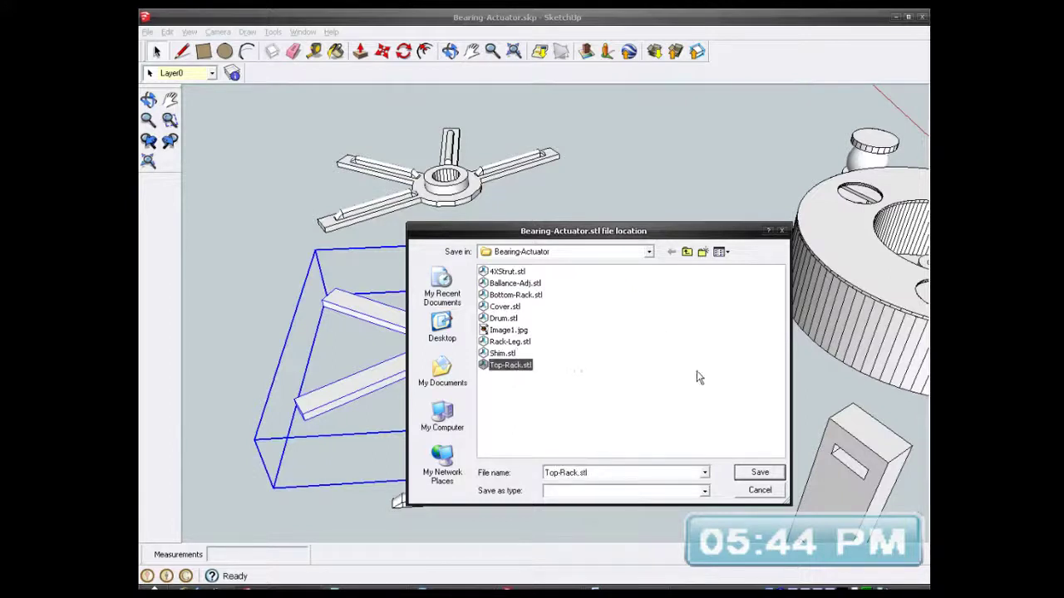
pyautogui.click(760, 472)
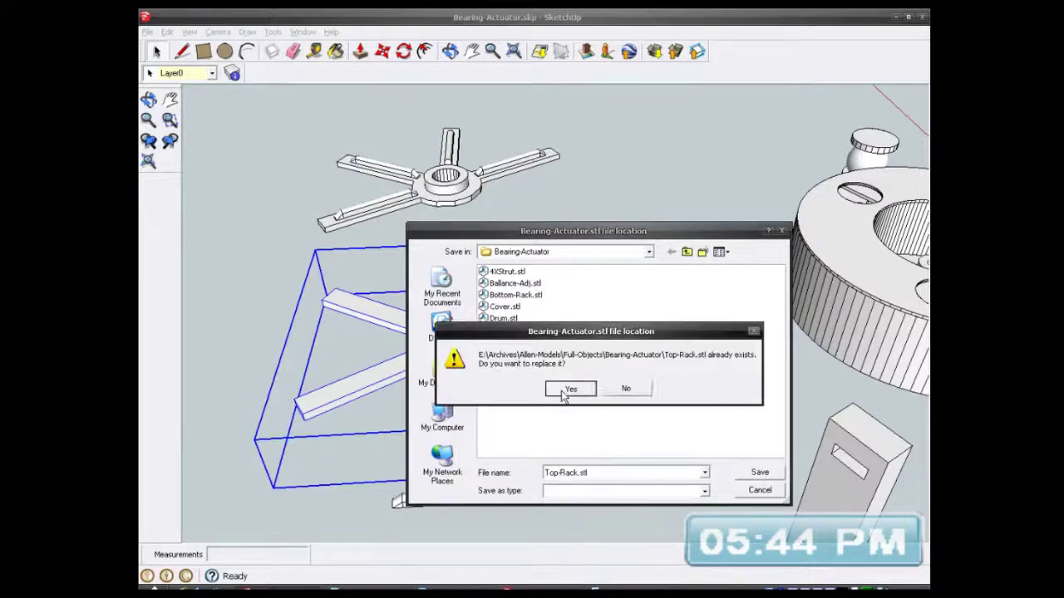
pyautogui.click(570, 388)
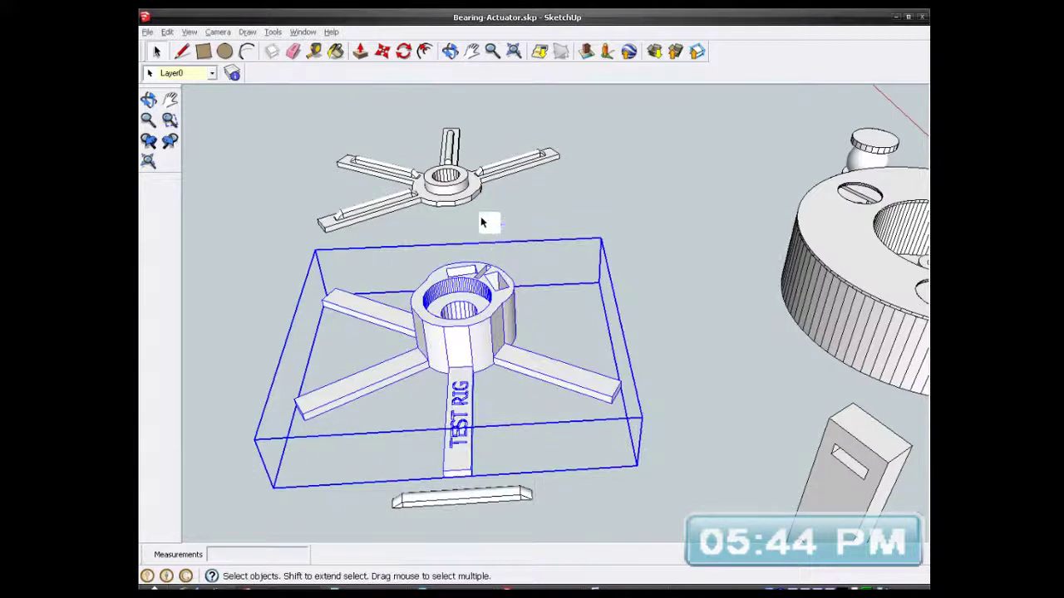
# - Export only the slotted rack with the ribbed arms as an ASCII STL in millimetres, replacing the existing Bottom-Rack.stl
pyautogui.click(322, 218)
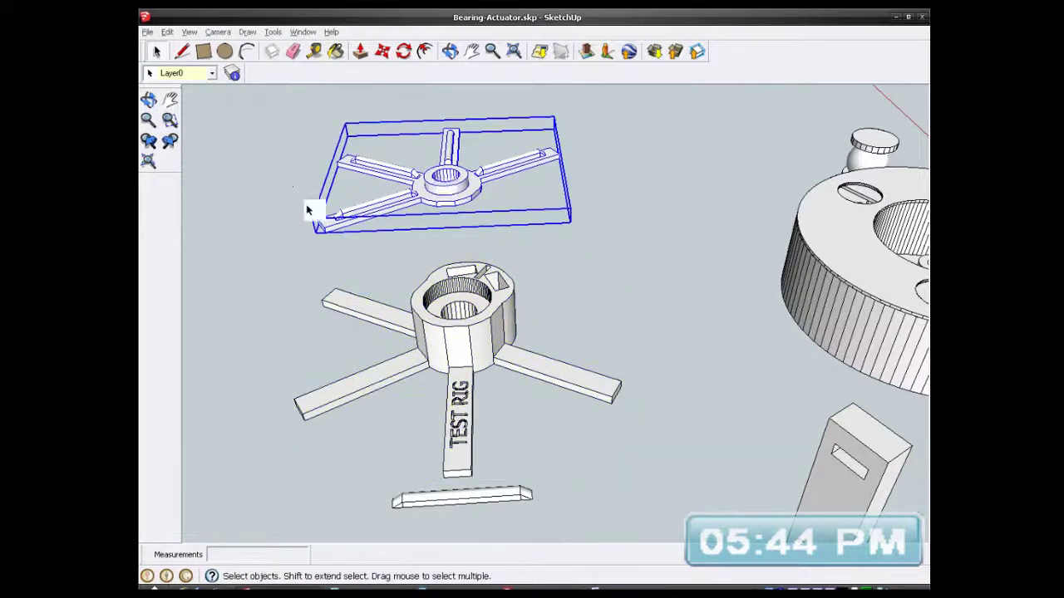
pyautogui.click(147, 33)
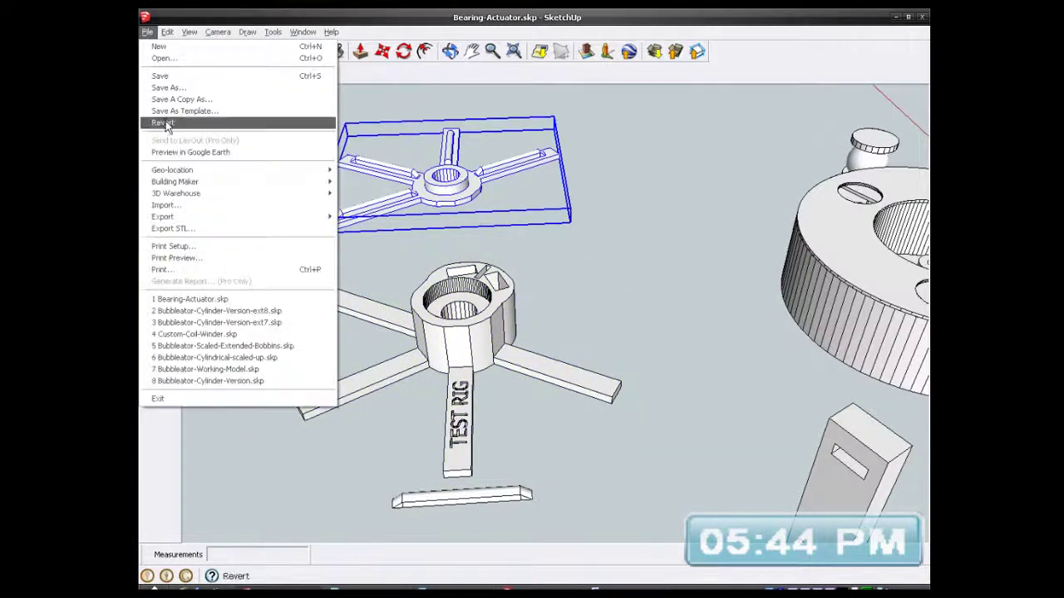
pyautogui.click(195, 227)
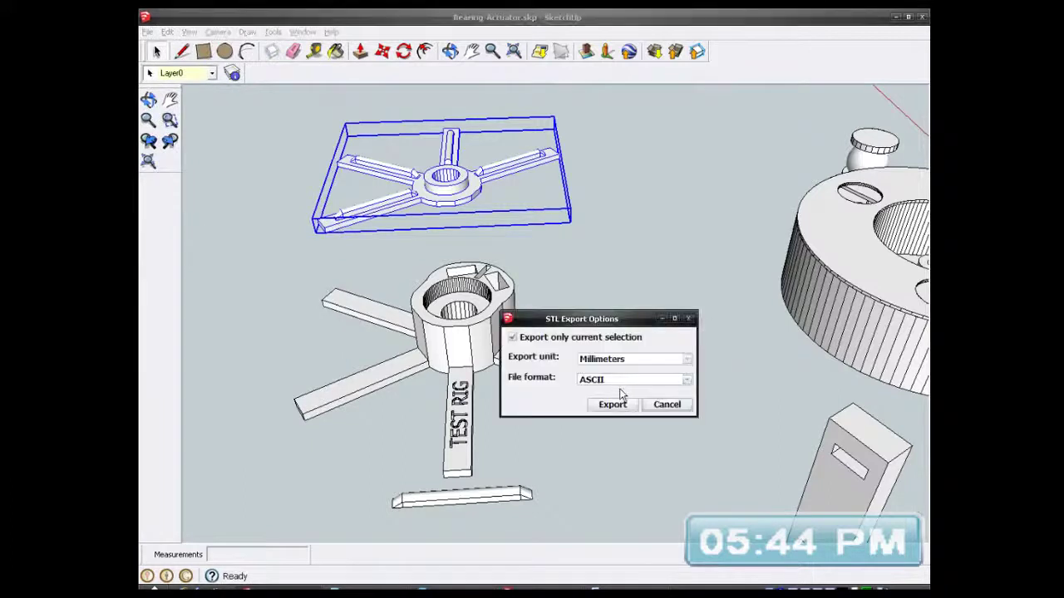
pyautogui.click(613, 405)
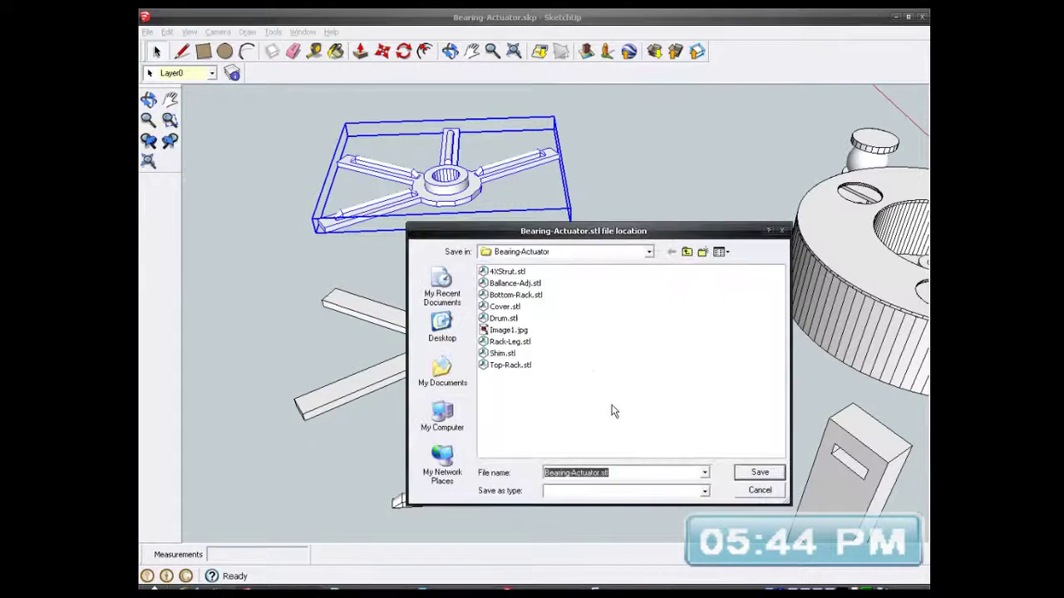
pyautogui.click(515, 295)
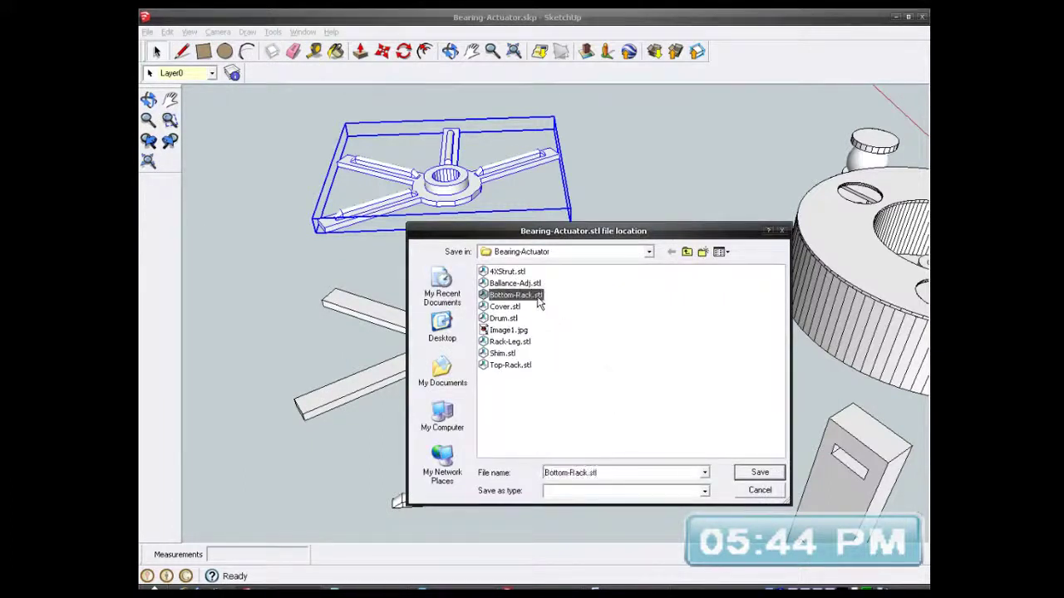
pyautogui.click(759, 471)
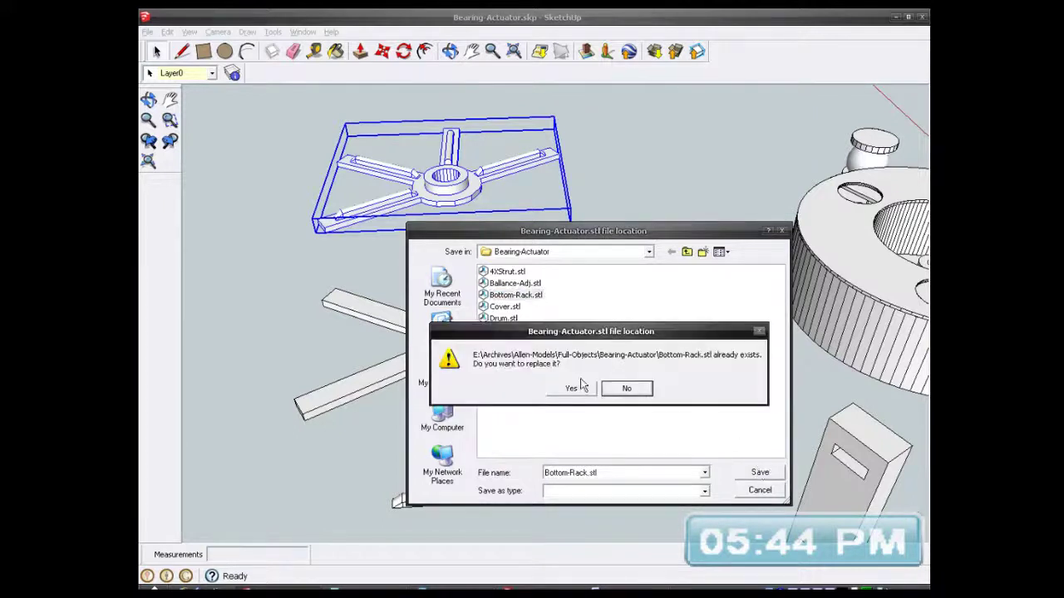
pyautogui.click(574, 390)
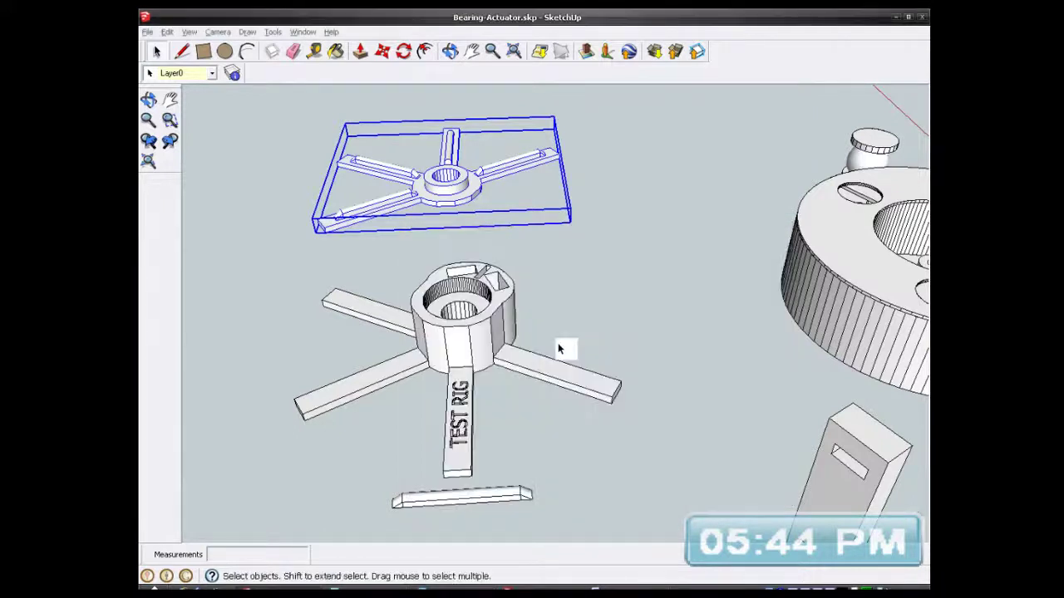
# - Open the recent document 4XStrut.stl in netfabb Studio Basic and inspect the strut mesh from another angle
pyautogui.scroll(-2, 486, 192)
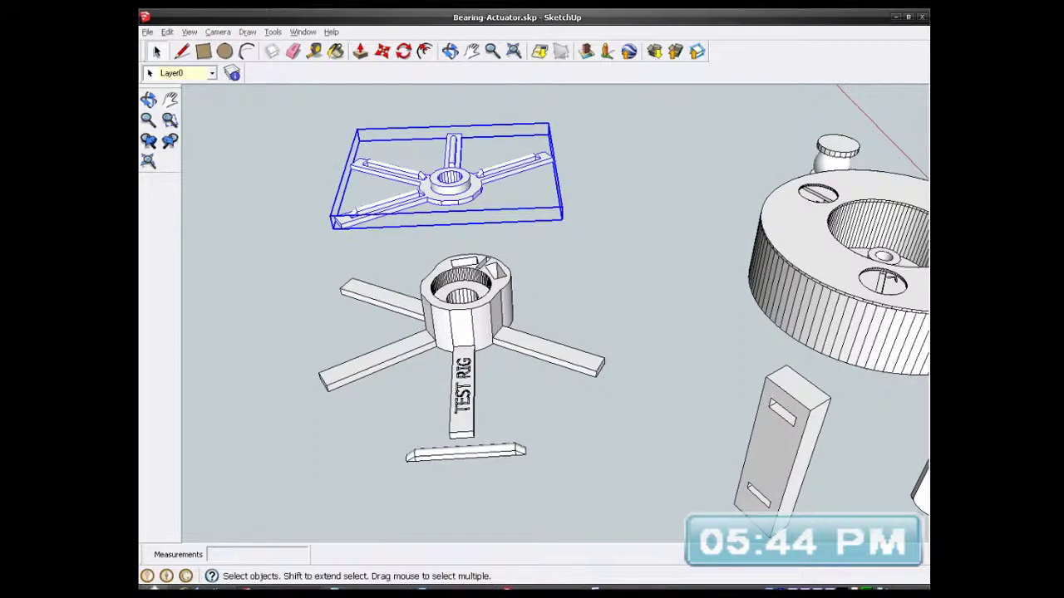
pyautogui.click(153, 590)
pyautogui.moveTo(229, 495)
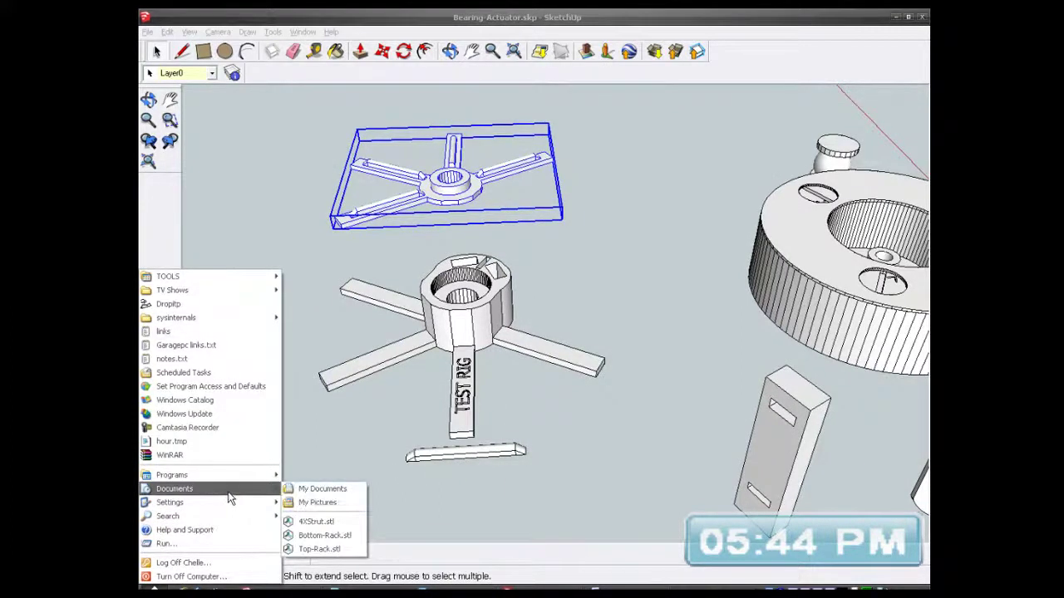
pyautogui.click(316, 521)
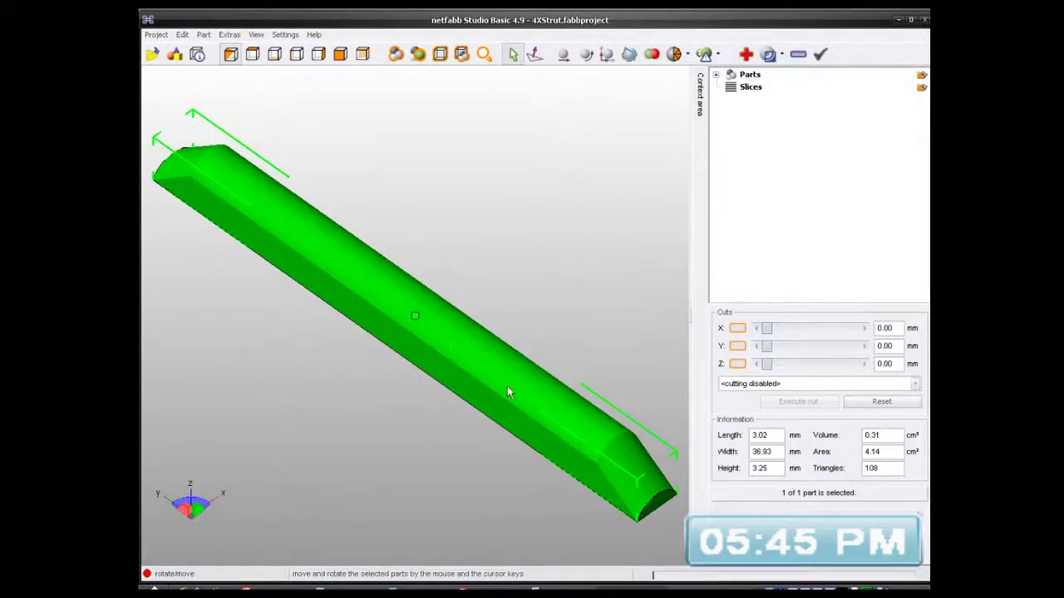
pyautogui.moveTo(527, 399); pyautogui.dragTo(599, 288, button='right')
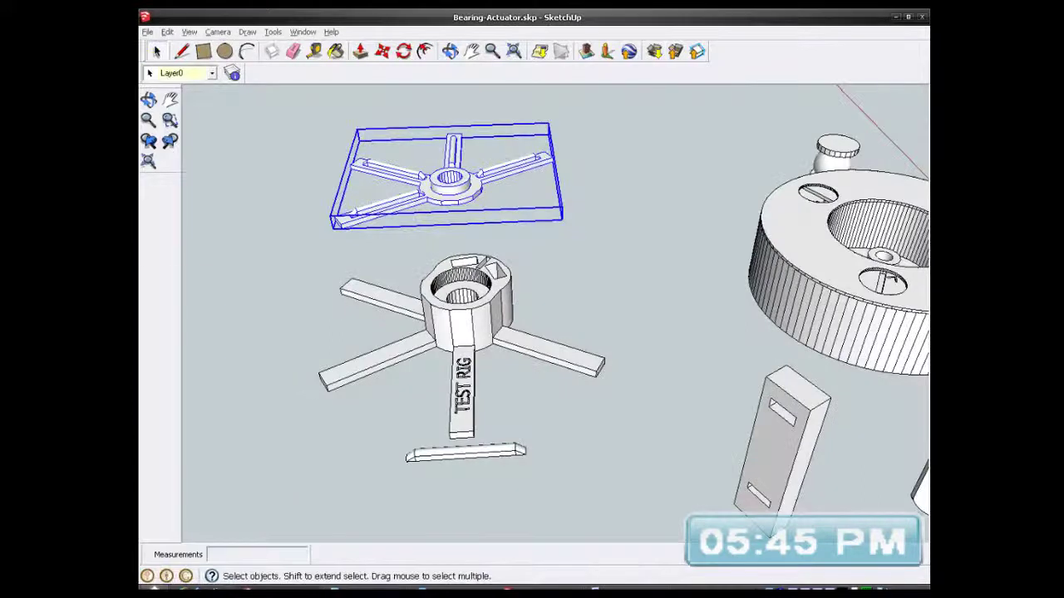
# - Open the recent document Top-Rack.stl in netfabb Studio Basic, inspect the TEST RIG rack mesh from above, and close netfabb
pyautogui.click(156, 589)
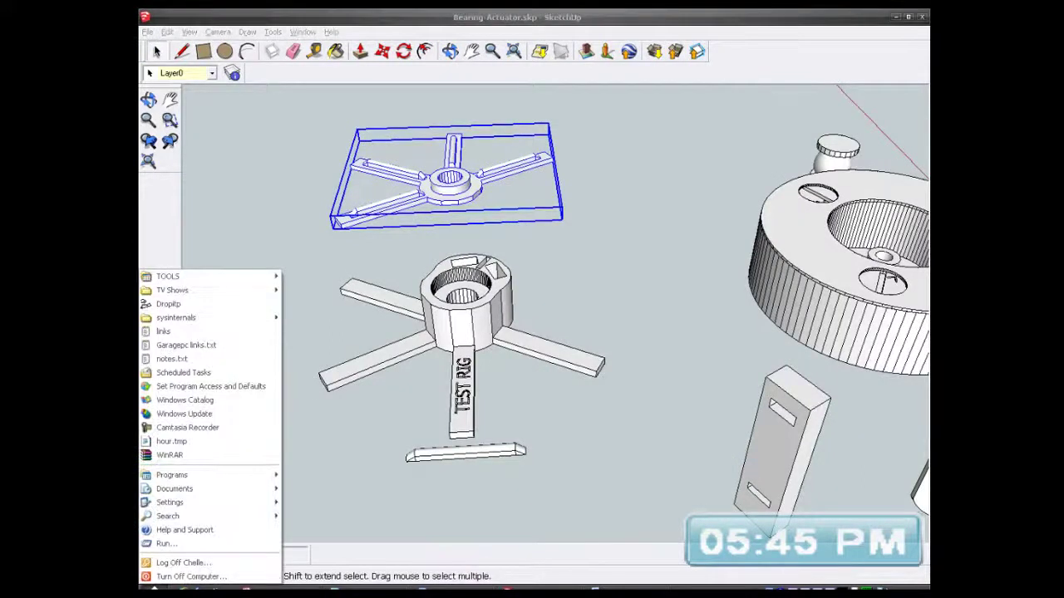
pyautogui.moveTo(216, 489)
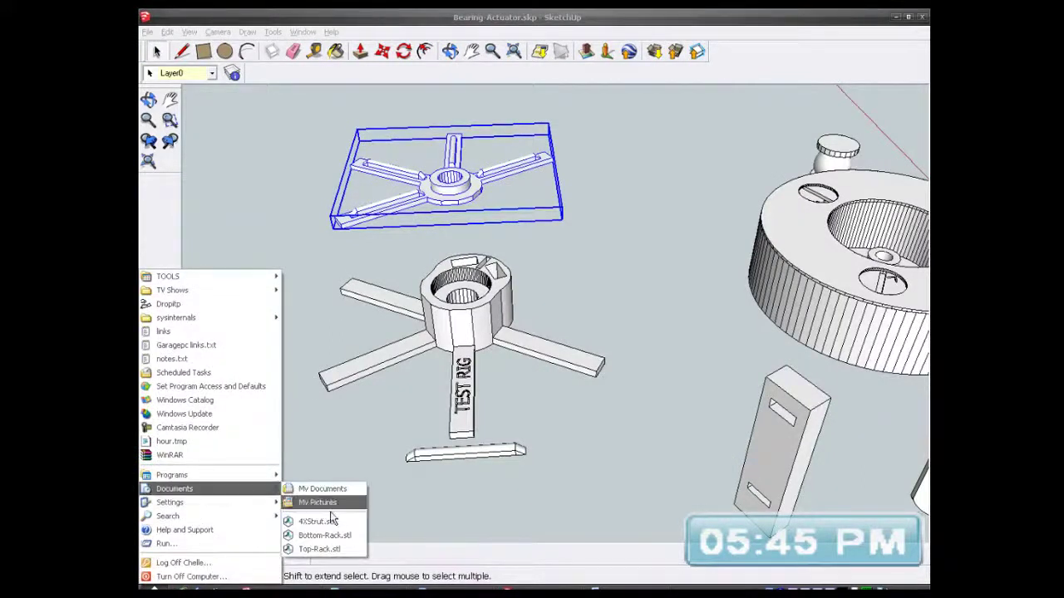
pyautogui.click(331, 549)
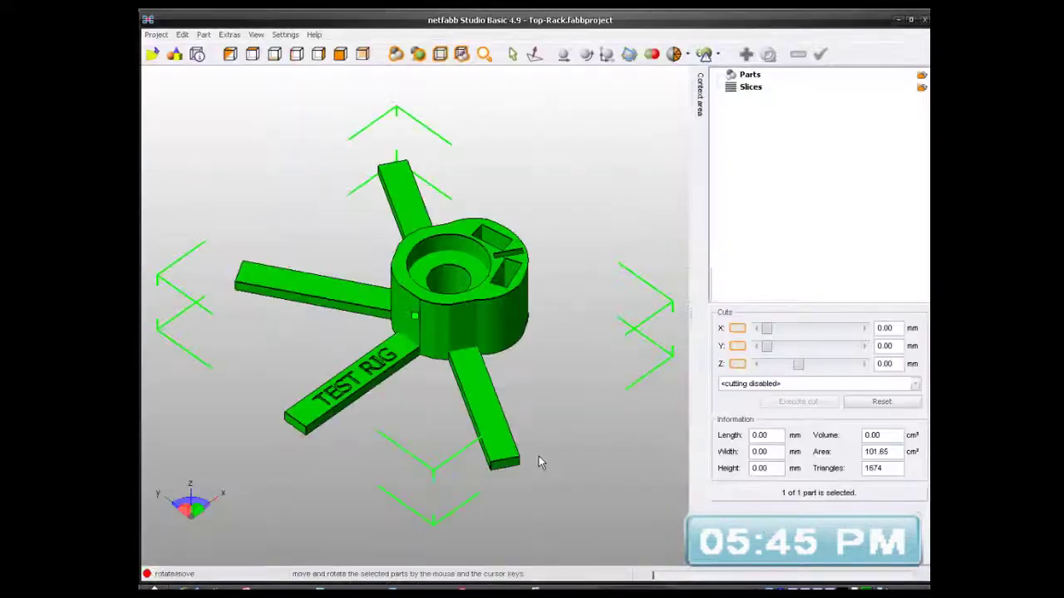
pyautogui.moveTo(459, 335); pyautogui.dragTo(441, 376, button='right')
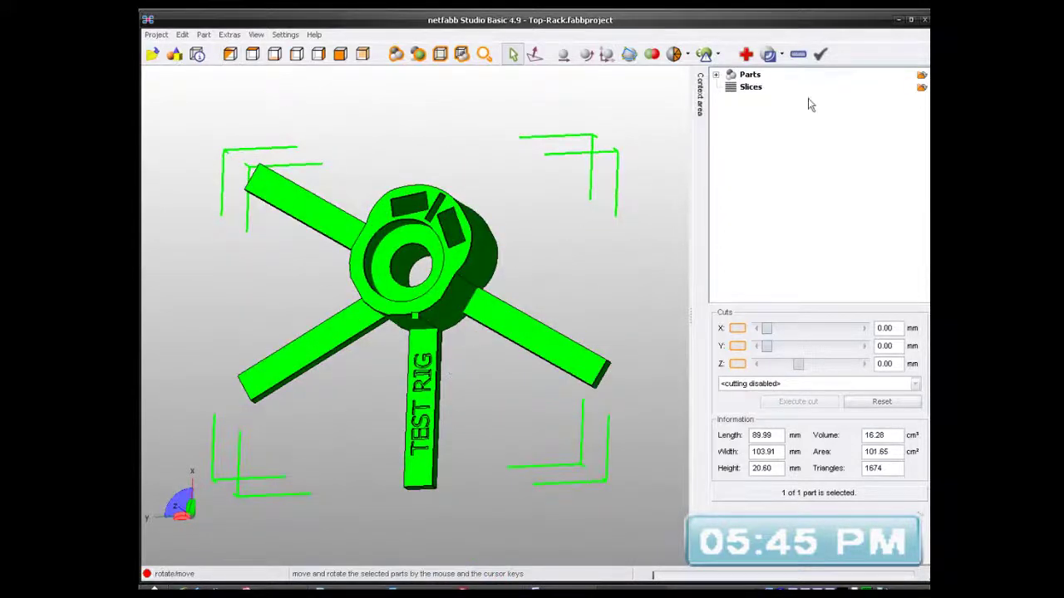
pyautogui.click(923, 20)
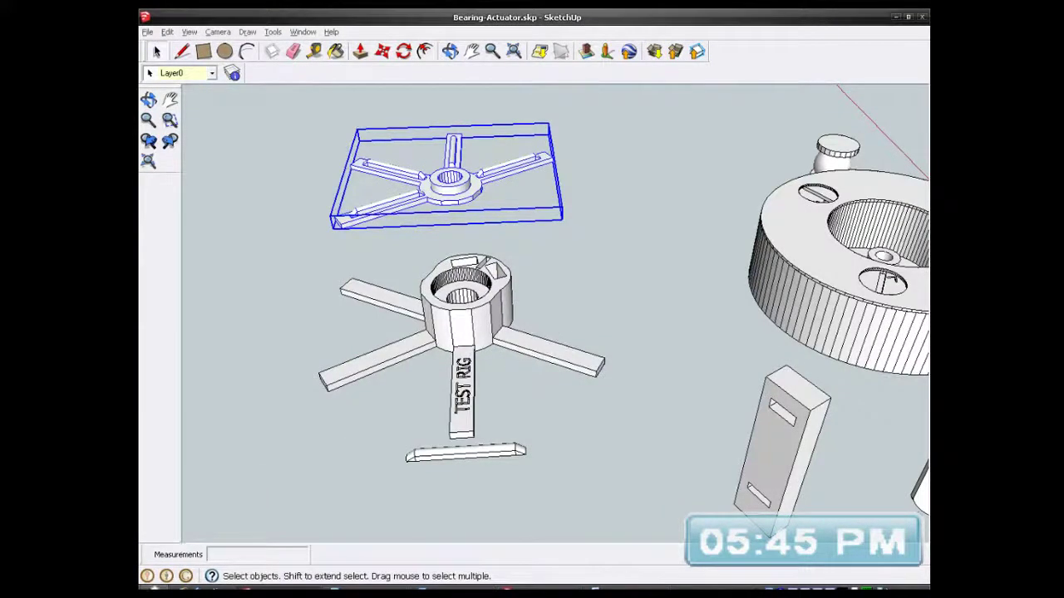
# - Open the recent document Bottom-Rack.stl in netfabb Studio Basic and inspect the mesh's hub and ribbed arms up close from several angles
pyautogui.click(154, 590)
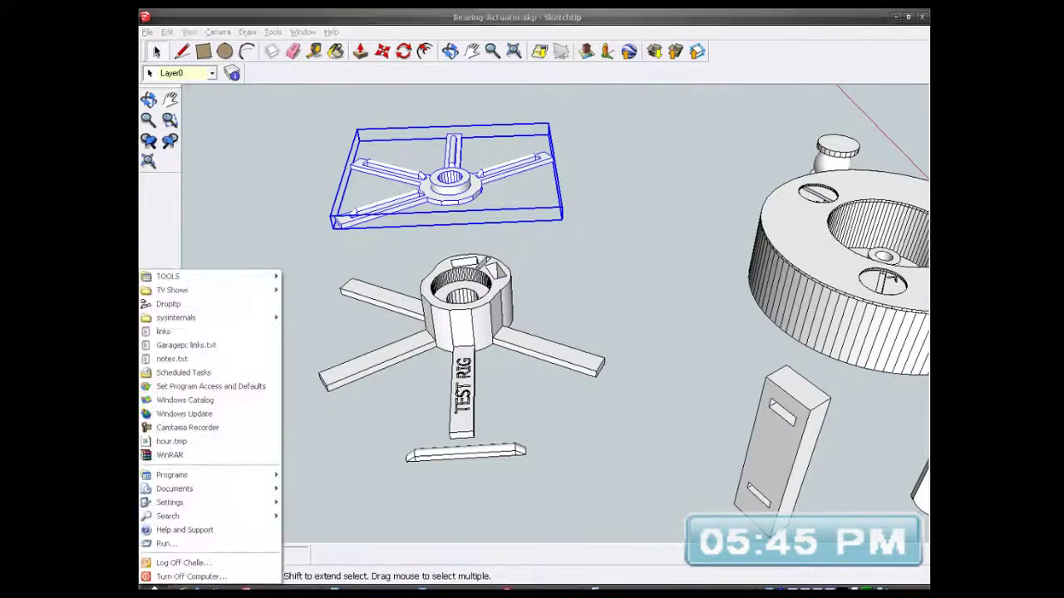
pyautogui.moveTo(266, 497)
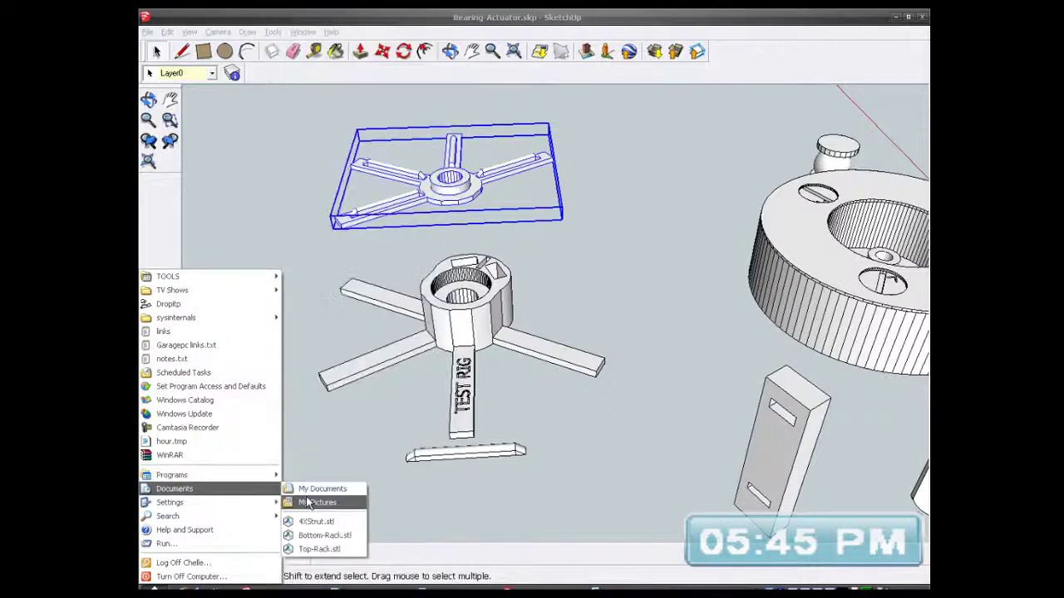
pyautogui.click(334, 536)
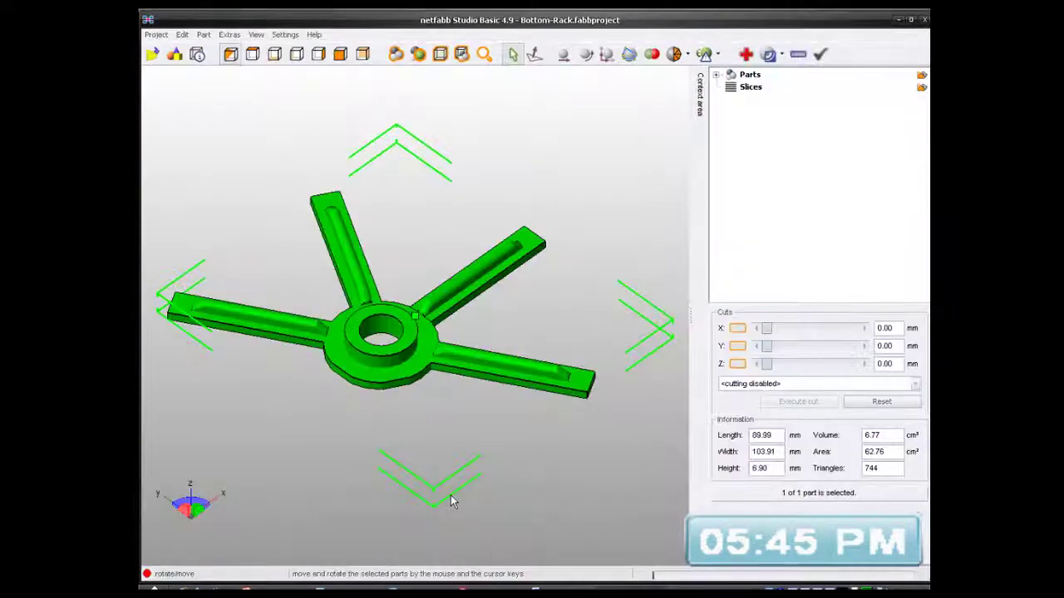
pyautogui.scroll(3, 343, 340)
pyautogui.scroll(-5, 341, 332)
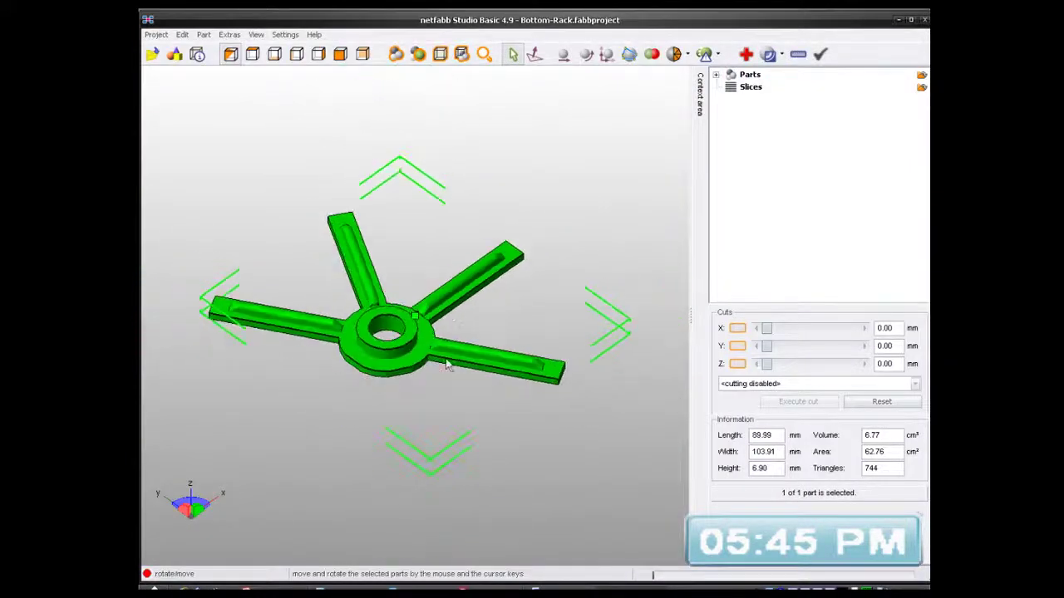
pyautogui.scroll(4, 250, 319)
pyautogui.scroll(5, 259, 316)
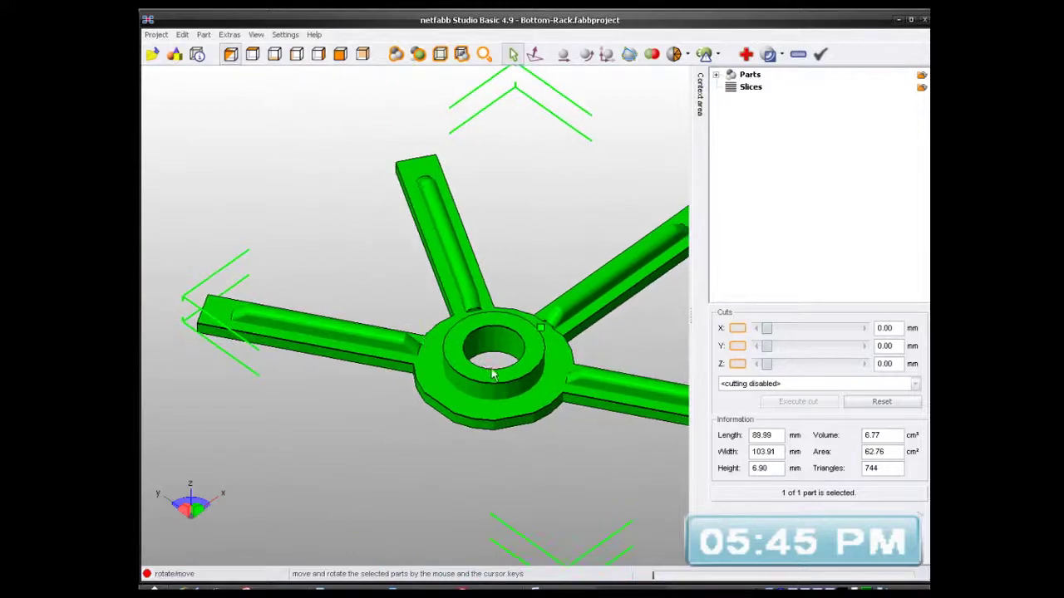
pyautogui.moveTo(480, 412); pyautogui.dragTo(409, 378)
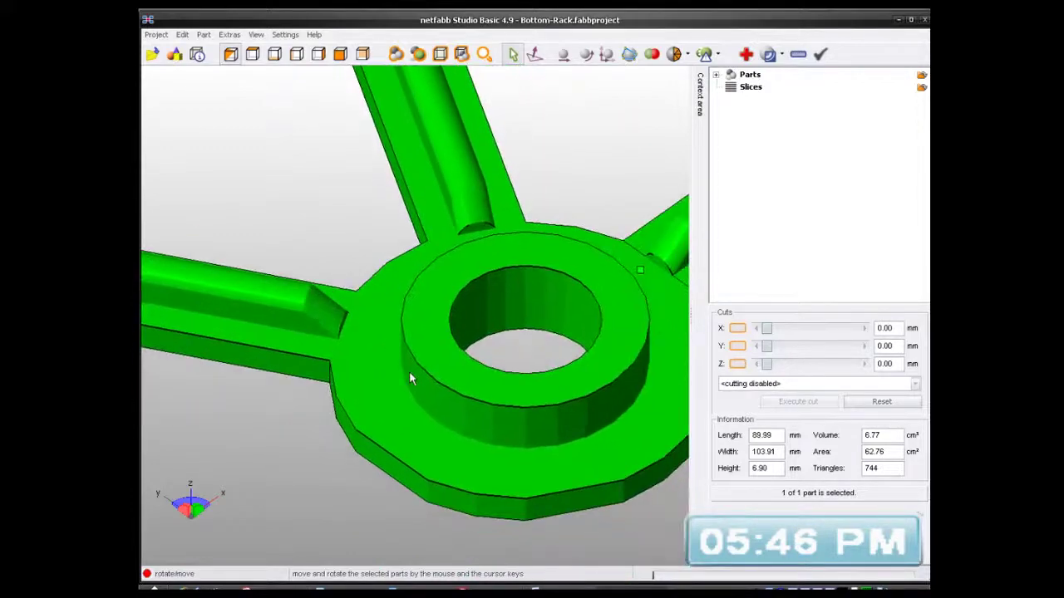
pyautogui.moveTo(580, 430); pyautogui.dragTo(543, 427, button='right')
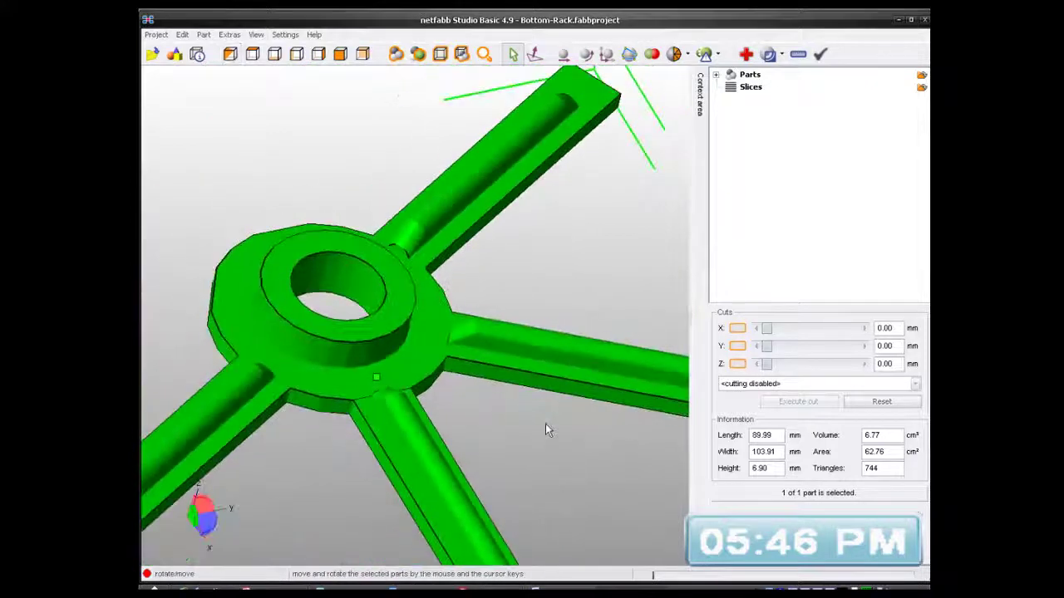
# - Start a new empty netfabb project, discarding the changes to Bottom-Rack, and close netfabb
pyautogui.click(156, 34)
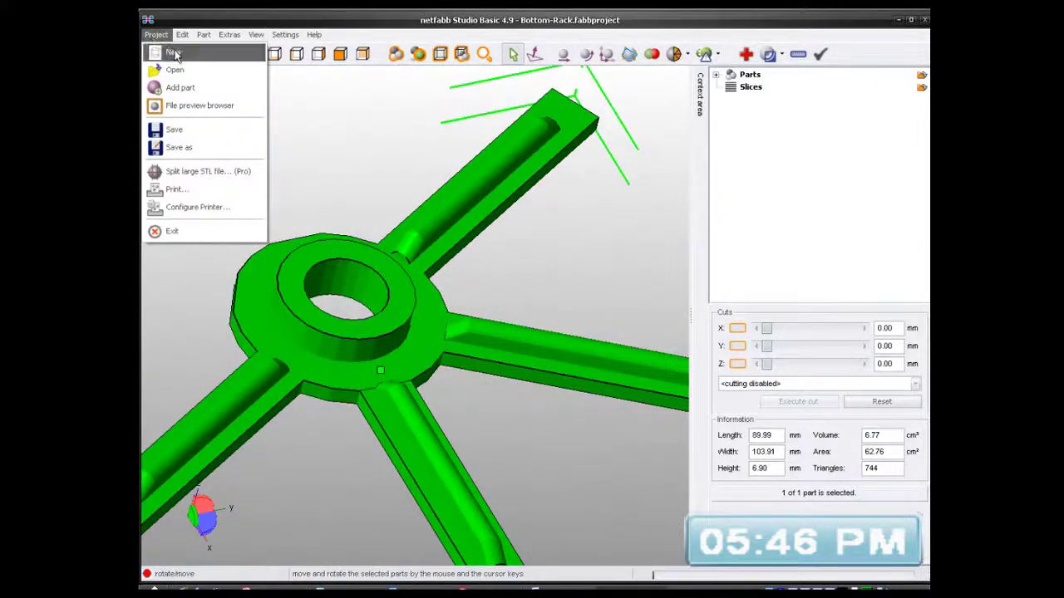
pyautogui.click(173, 52)
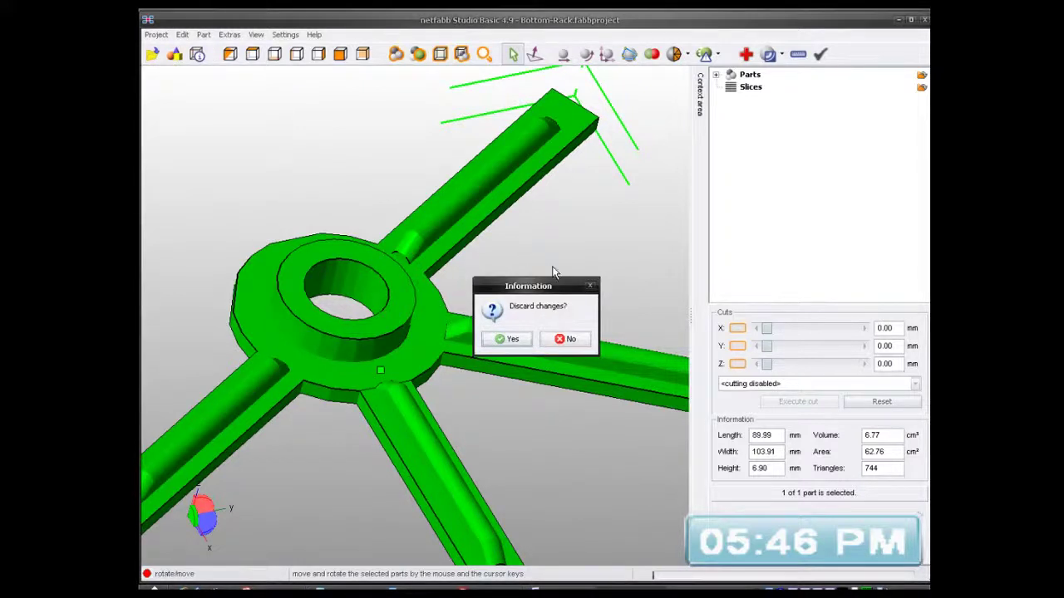
pyautogui.click(508, 340)
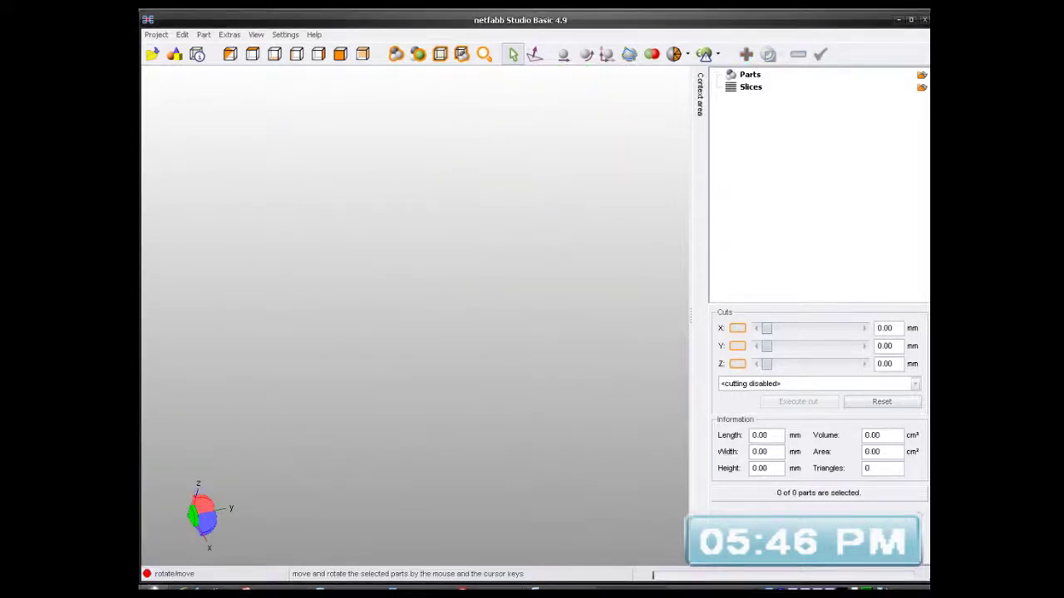
pyautogui.click(924, 20)
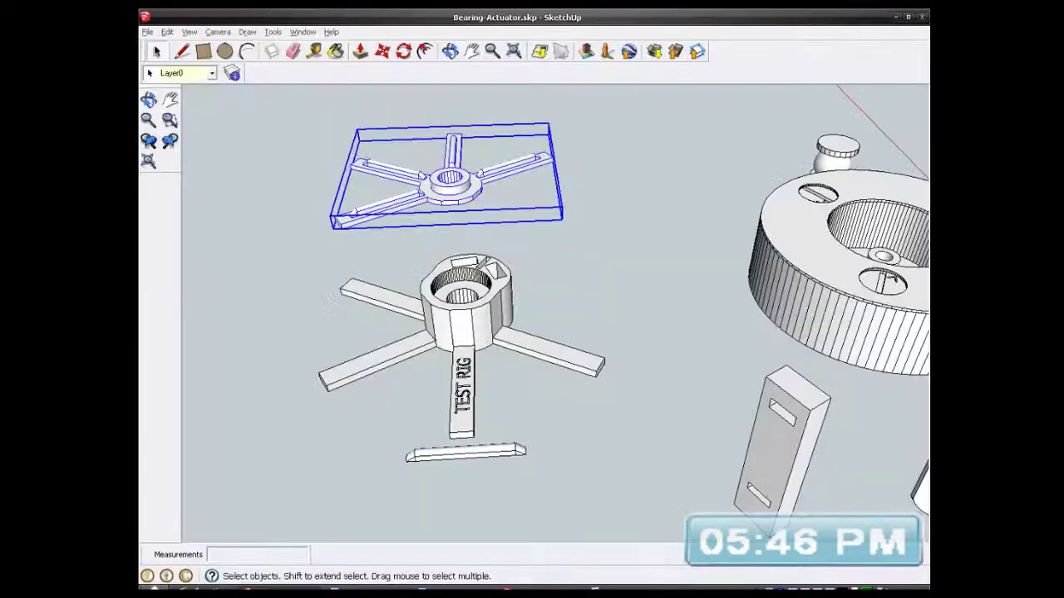
# - Clear the selection of the slotted rack in the SketchUp model
pyautogui.click(155, 590)
pyautogui.moveTo(199, 489)
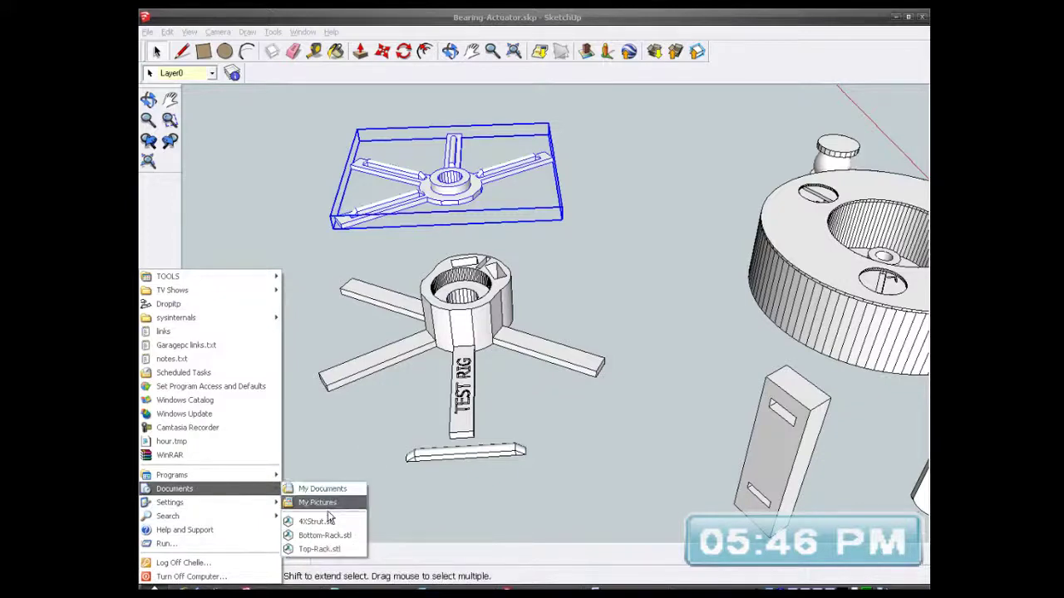
pyautogui.click(551, 300)
pyautogui.click(586, 314)
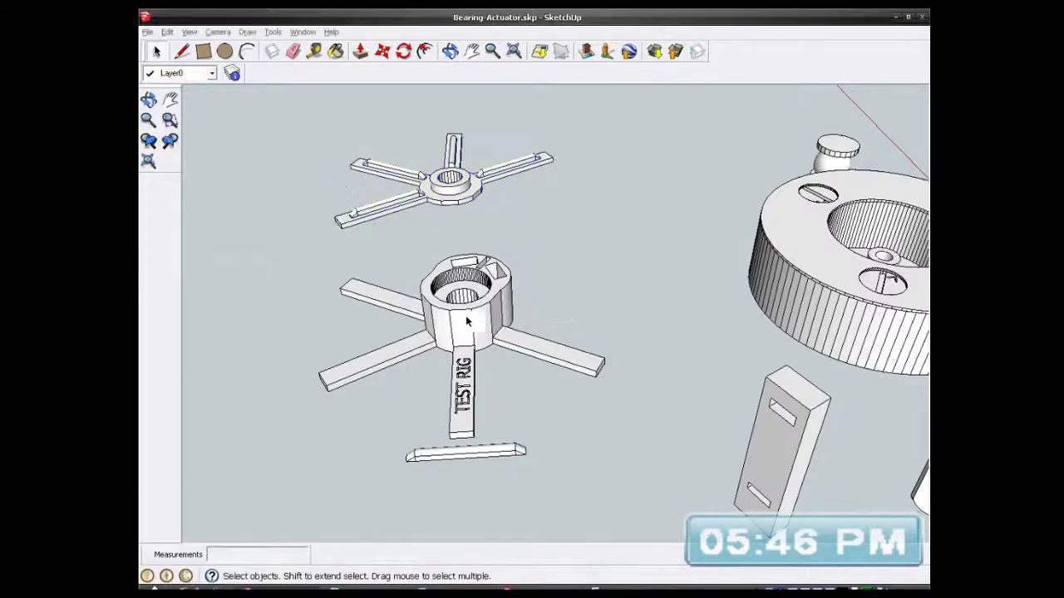
pyautogui.scroll(3, 473, 327)
pyautogui.moveTo(499, 359); pyautogui.dragTo(489, 341, button='middle')
pyautogui.scroll(-6, 487, 337)
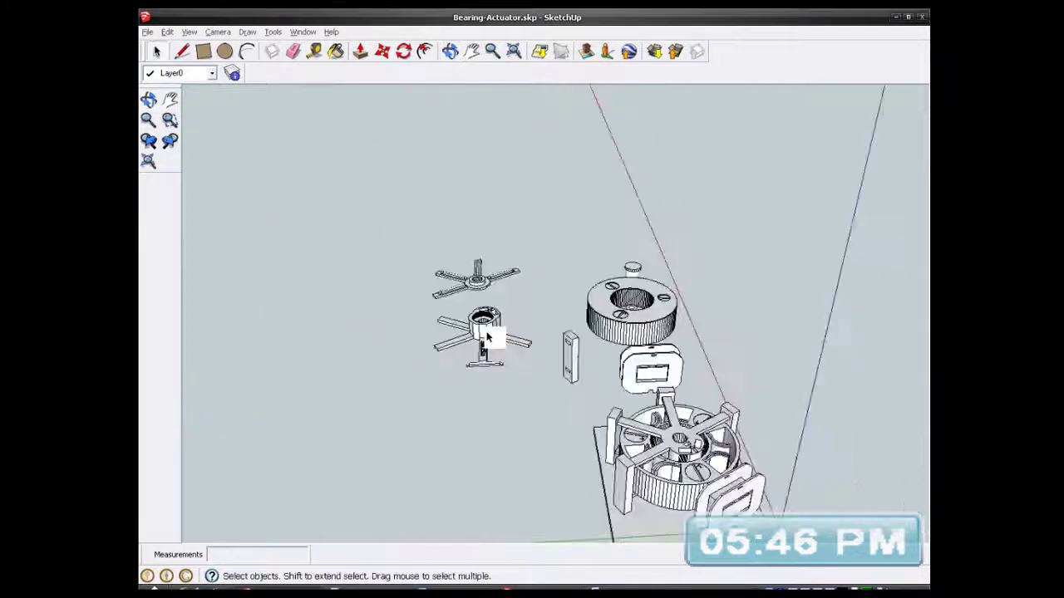
pyautogui.scroll(-3, 487, 336)
pyautogui.scroll(4, 589, 435)
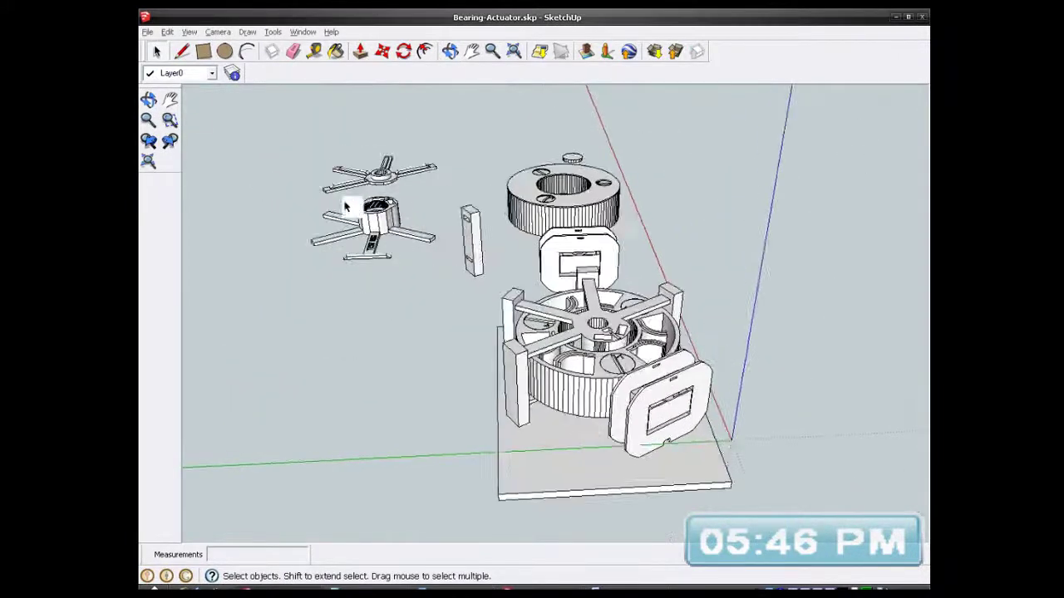
pyautogui.click(189, 32)
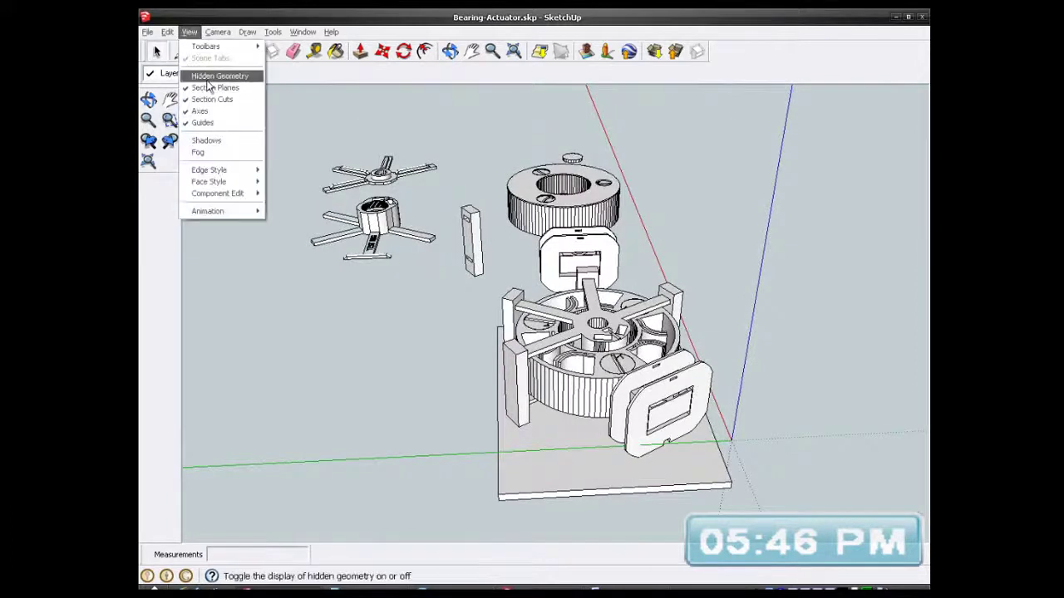
pyautogui.click(504, 255)
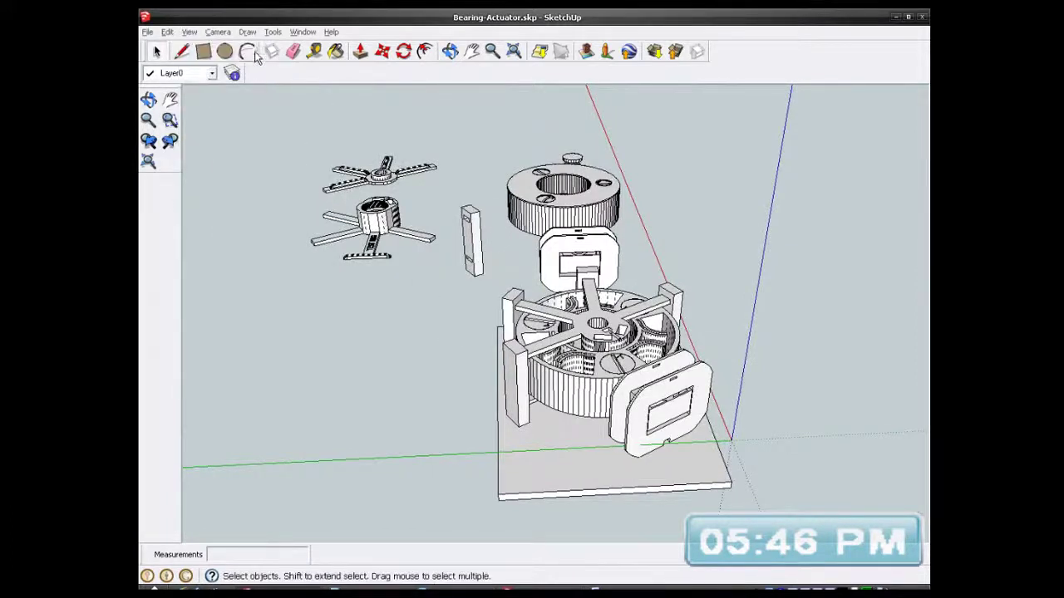
pyautogui.click(190, 32)
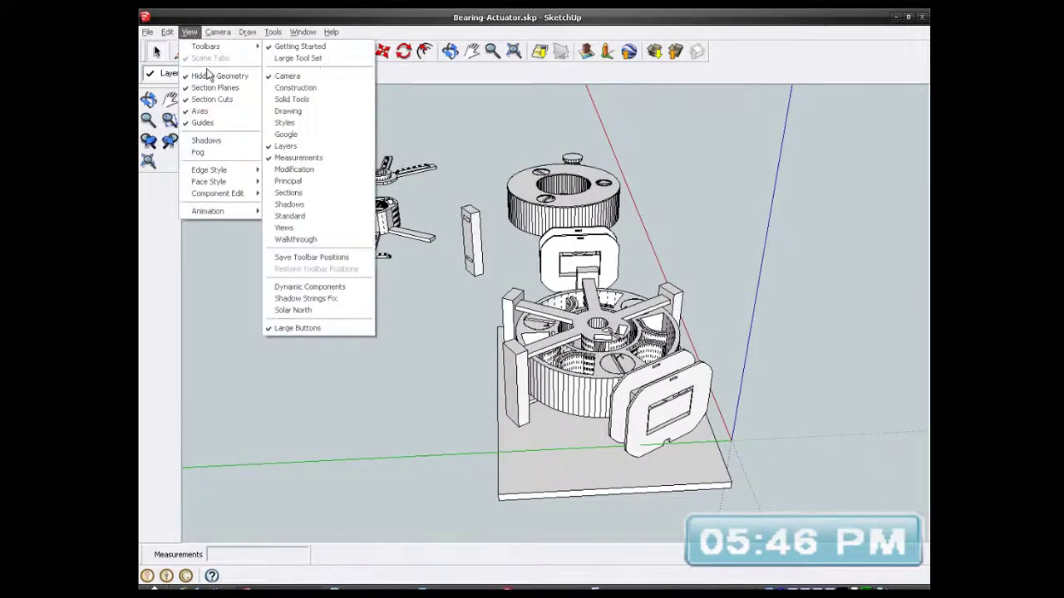
pyautogui.click(209, 75)
# - Change the model's face style to Shaded With Textures
pyautogui.click(190, 31)
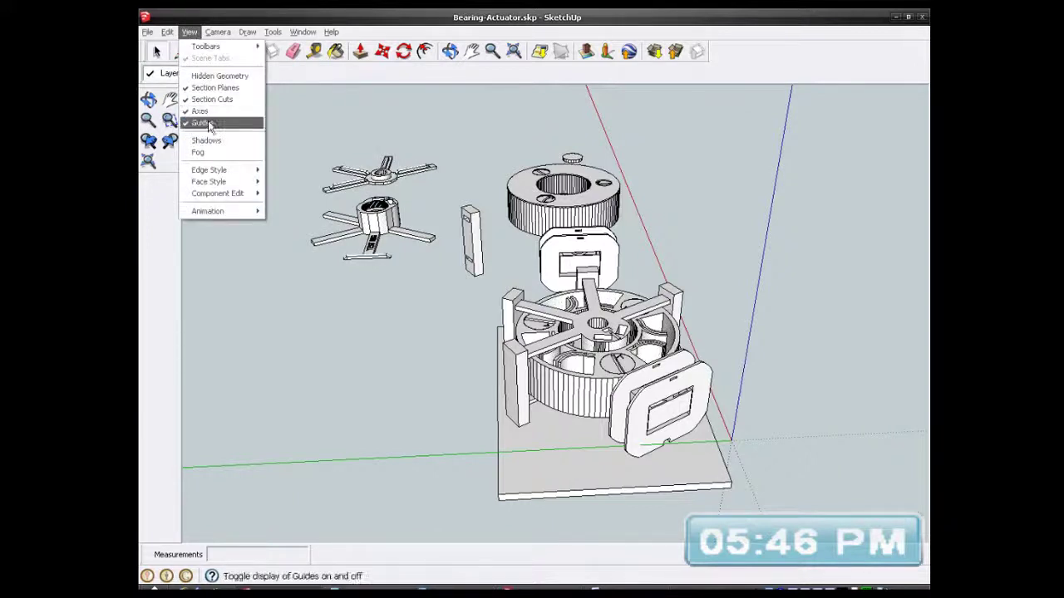
pyautogui.moveTo(241, 188)
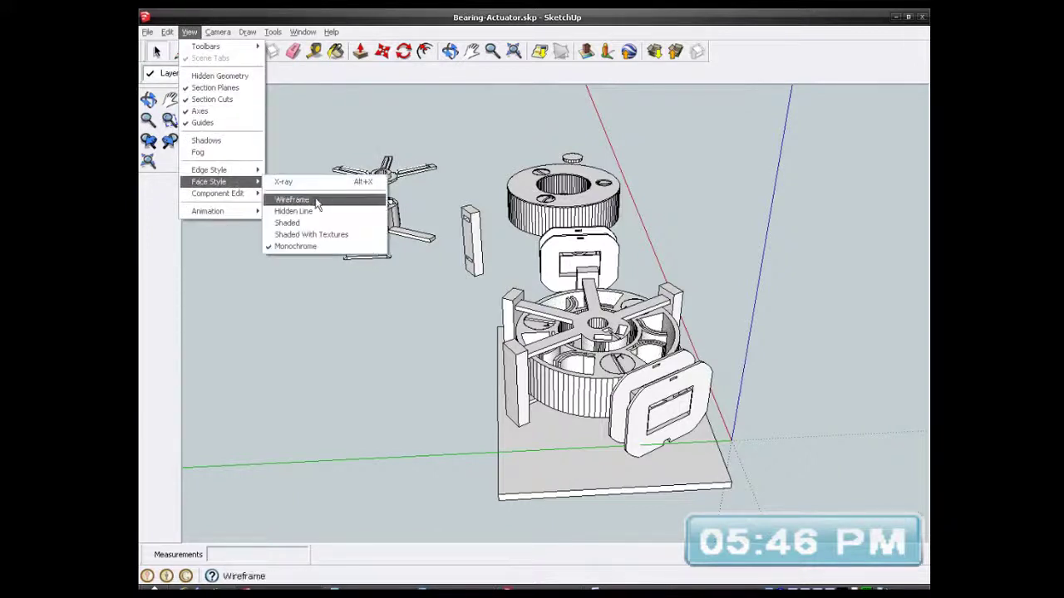
pyautogui.click(299, 235)
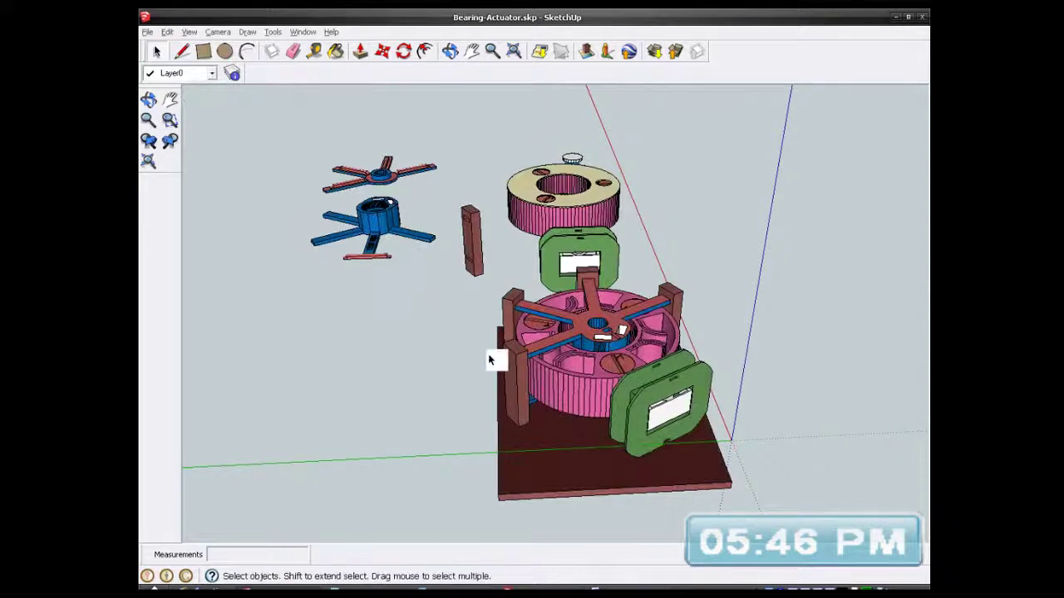
# - Examine the coloured TEST RIG rack, the slotted rack and the loose rib piece up close and from above
pyautogui.scroll(-2, 617, 425)
pyautogui.scroll(6, 461, 317)
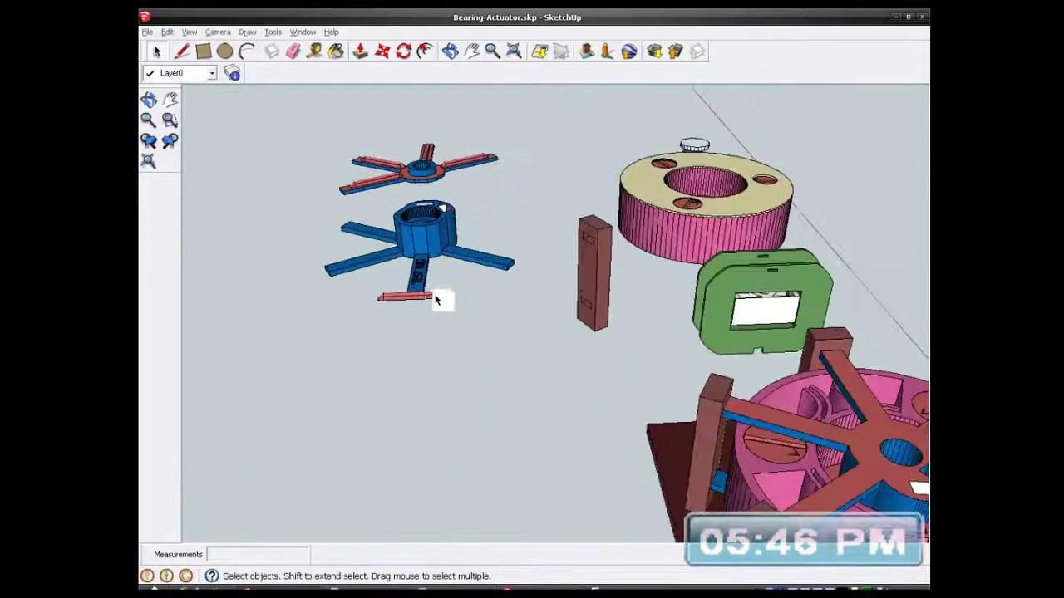
pyautogui.moveTo(430, 293); pyautogui.dragTo(388, 377, button='middle')
pyautogui.scroll(-5, 387, 377)
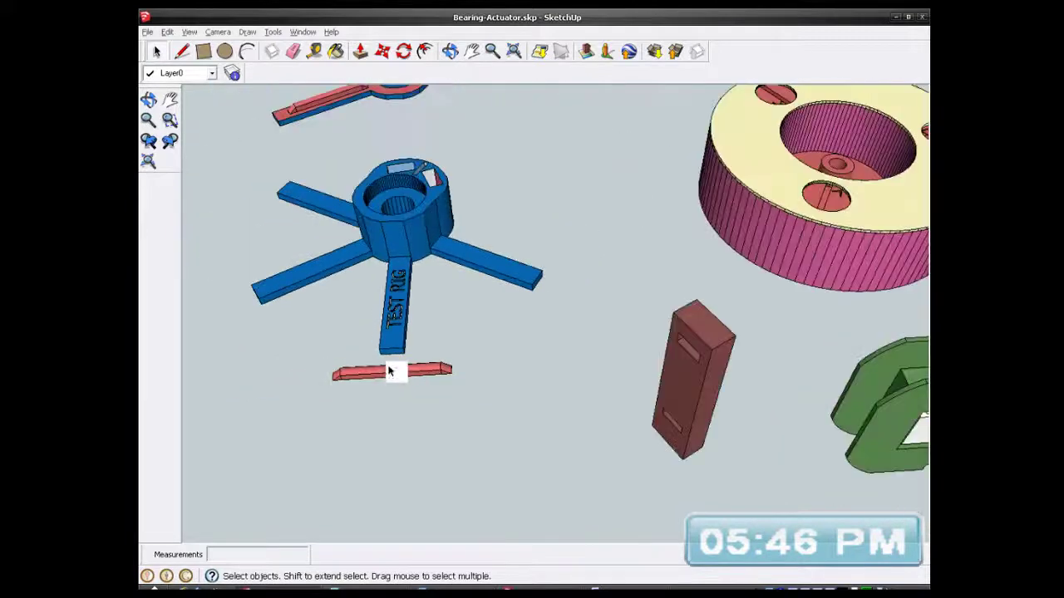
pyautogui.scroll(3, 413, 126)
pyautogui.scroll(-2, 414, 127)
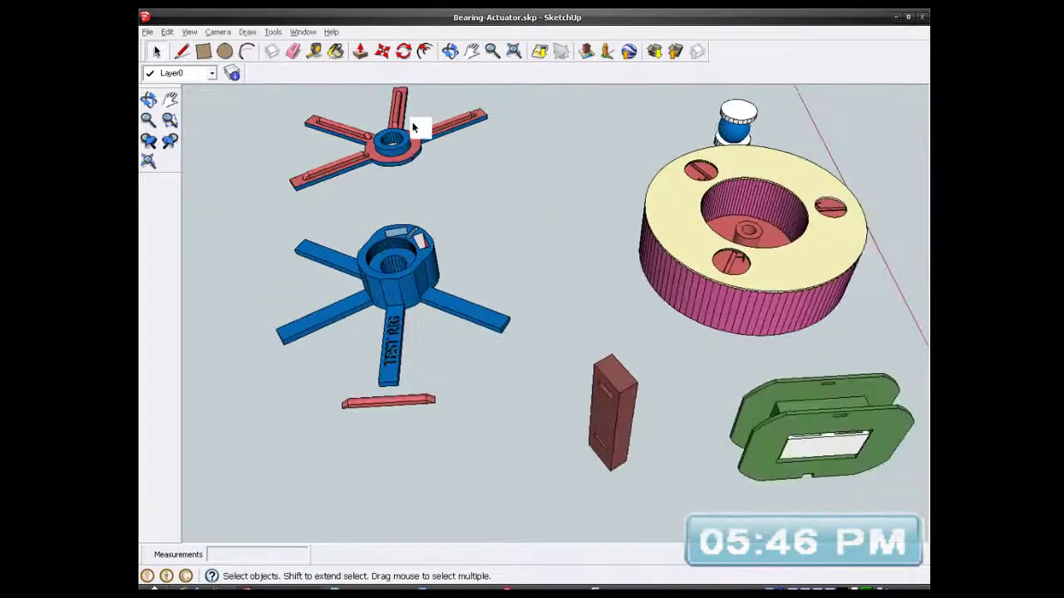
pyautogui.moveTo(399, 404); pyautogui.dragTo(366, 272, button='middle')
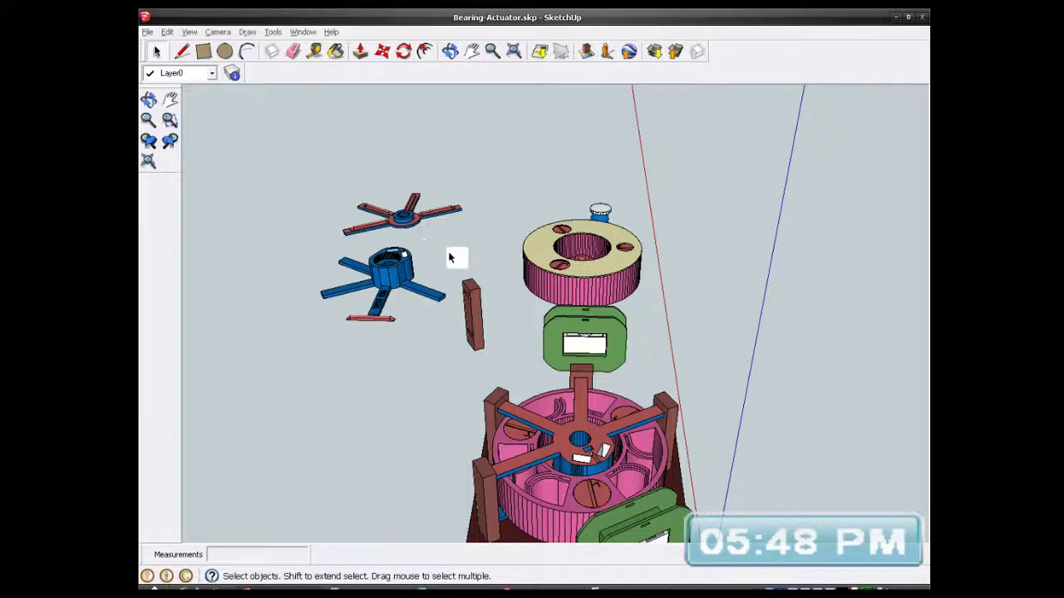
# - Examine the assembled actuator, especially the gap between the pink rotor, the bottom rack and the base plate
pyautogui.scroll(-3, 408, 230)
pyautogui.scroll(3, 525, 400)
pyautogui.moveTo(478, 308); pyautogui.dragTo(552, 355, button='middle')
pyautogui.scroll(4, 477, 424)
pyautogui.scroll(-4, 418, 264)
pyautogui.scroll(10, 641, 237)
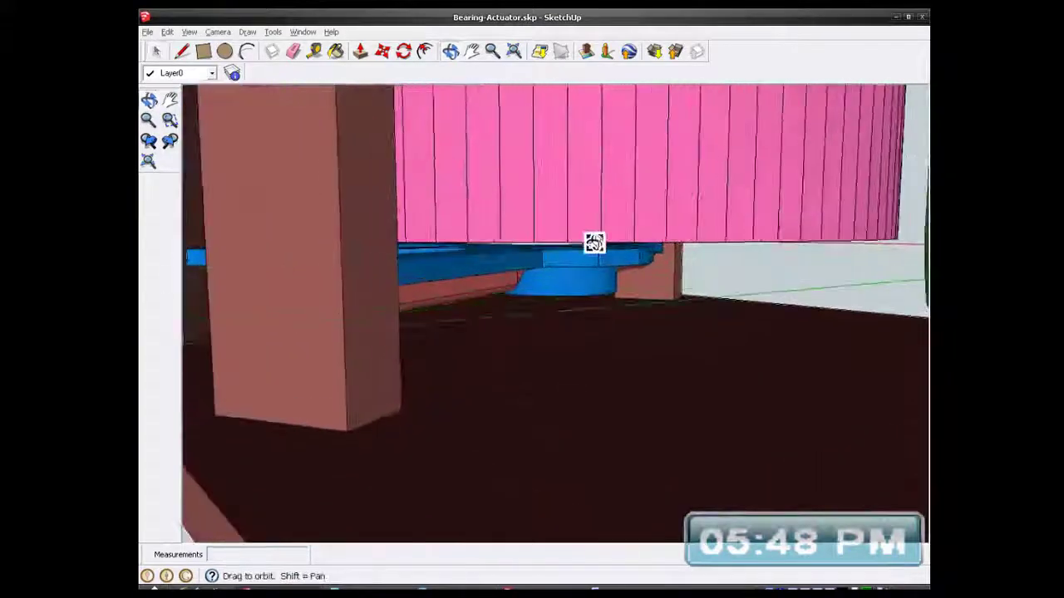
pyautogui.moveTo(594, 242)
pyautogui.mouseDown(button='middle')
pyautogui.moveTo(553, 195)
pyautogui.moveTo(504, 211)
pyautogui.moveTo(632, 222)
pyautogui.moveTo(505, 238)
pyautogui.moveTo(636, 275)
pyautogui.moveTo(650, 240)
pyautogui.mouseUp(button='middle')
pyautogui.scroll(-8, 631, 222)
pyautogui.scroll(5, 649, 240)
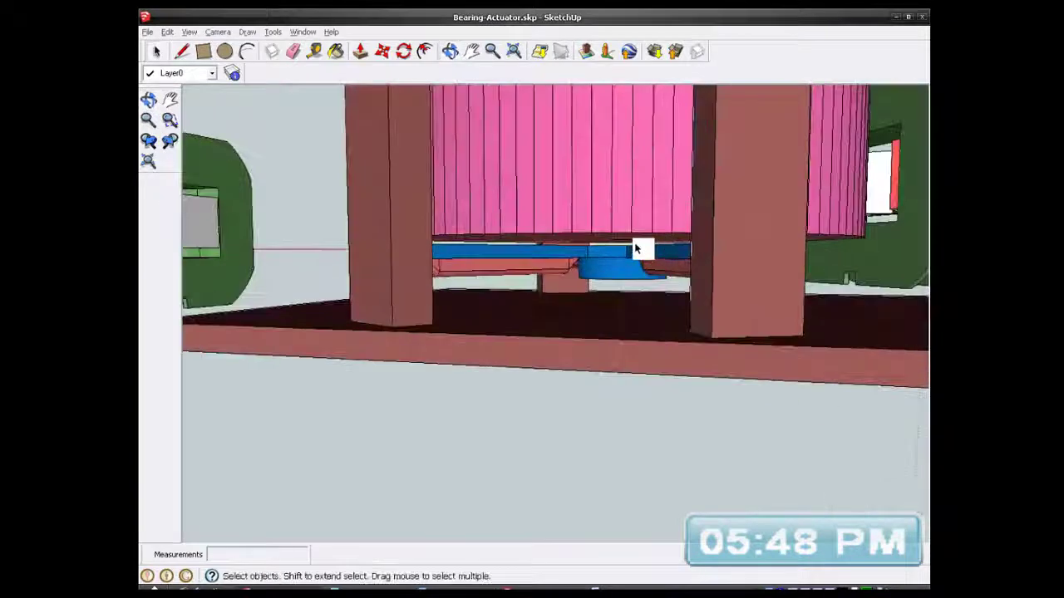
pyautogui.moveTo(615, 277); pyautogui.dragTo(574, 300, button='middle')
pyautogui.scroll(5, 658, 265)
pyautogui.scroll(-8, 629, 264)
pyautogui.scroll(-3, 579, 258)
pyautogui.scroll(2, 715, 246)
pyautogui.moveTo(719, 241)
pyautogui.mouseDown(button='middle')
pyautogui.moveTo(660, 230)
pyautogui.moveTo(681, 325)
pyautogui.mouseUp(button='middle')
pyautogui.scroll(-2, 609, 237)
pyautogui.moveTo(609, 237)
pyautogui.mouseDown(button='middle')
pyautogui.moveTo(648, 304)
pyautogui.moveTo(674, 318)
pyautogui.mouseUp(button='middle')
pyautogui.scroll(-3, 373, 171)
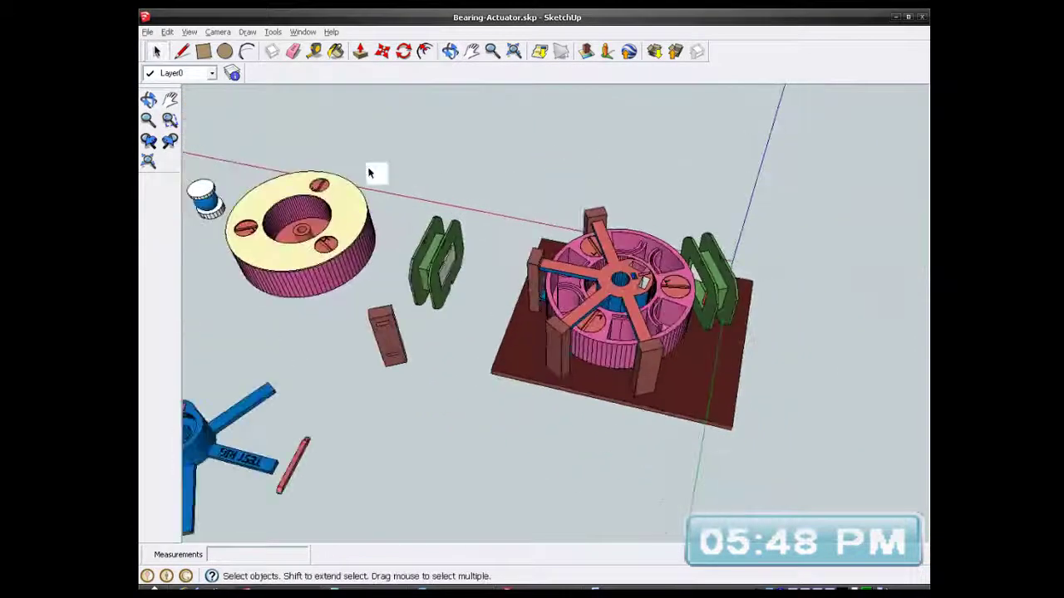
# - Save the Bearing-Actuator.skp model and switch to the YouTube Studio live streaming page in Chromium
pyautogui.click(147, 31)
pyautogui.click(169, 78)
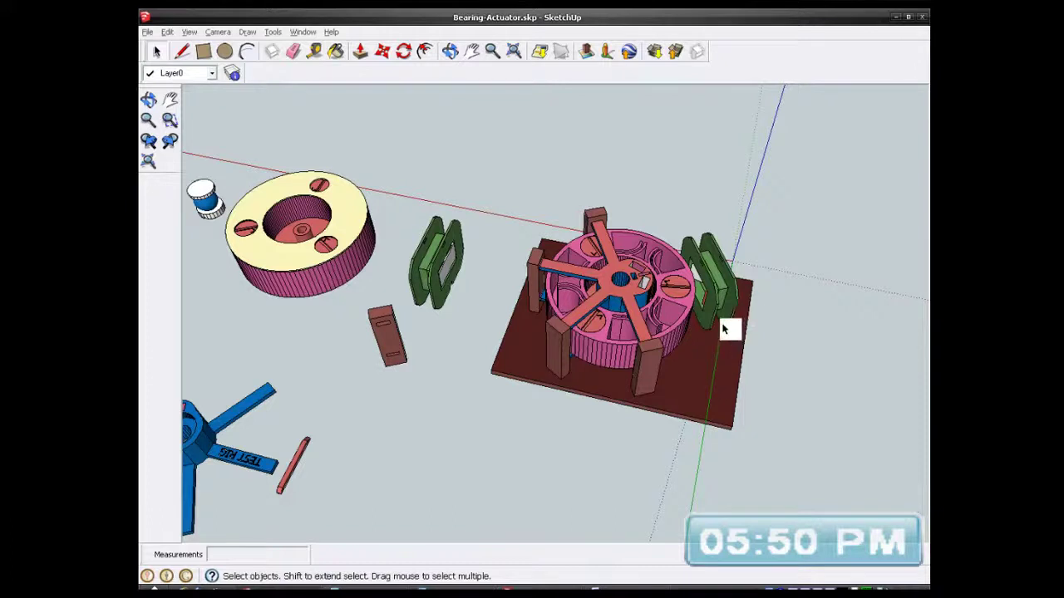
pyautogui.click(371, 589)
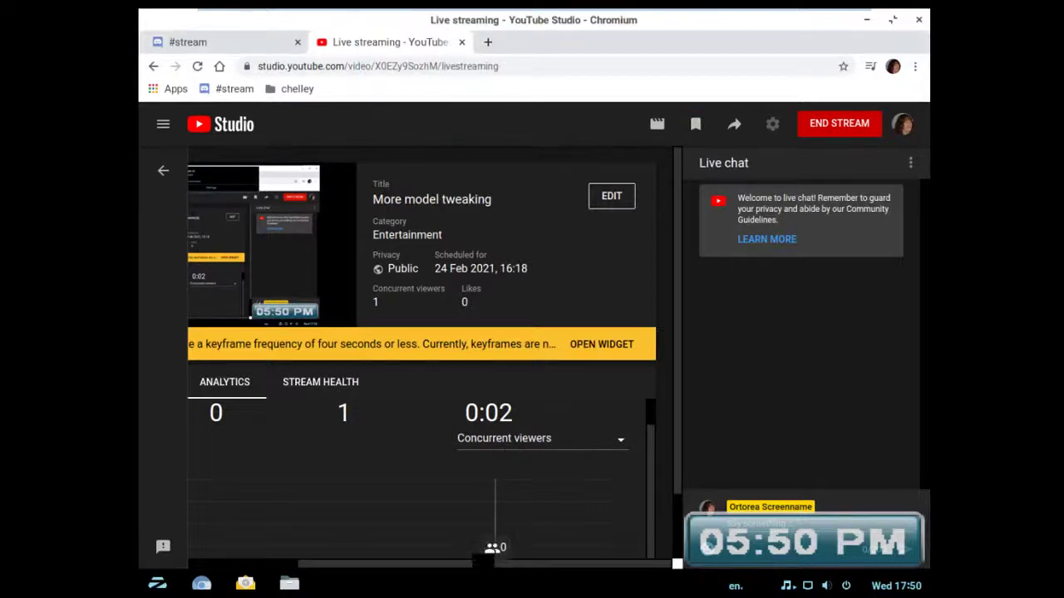
# - Check the live stream preview in YouTube Studio and switch back to the Bearing-Actuator model in SketchUp
pyautogui.hscroll(-4, 429, 366)
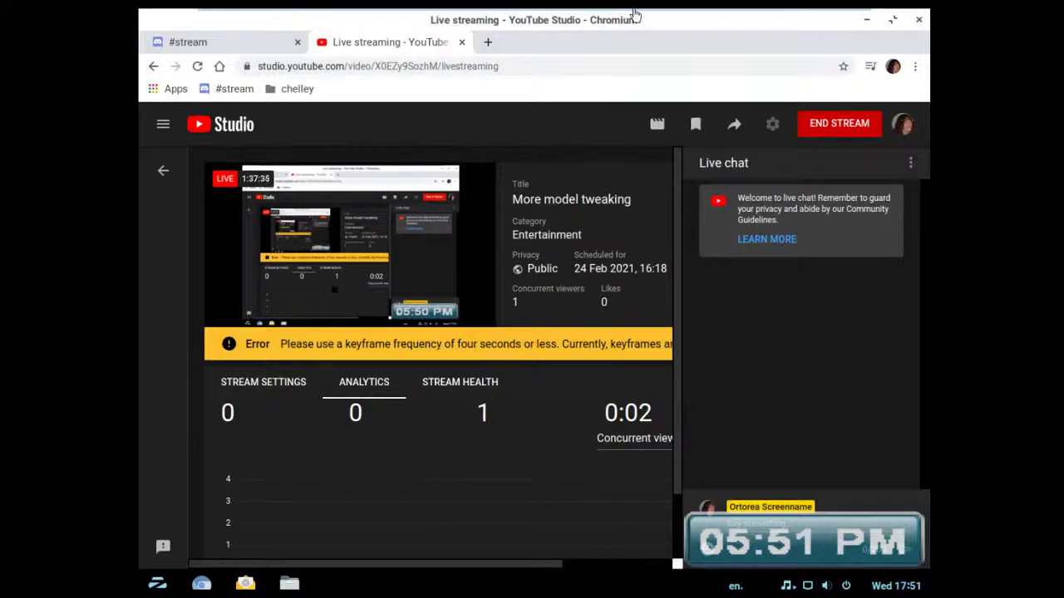
pyautogui.moveTo(656, 17)
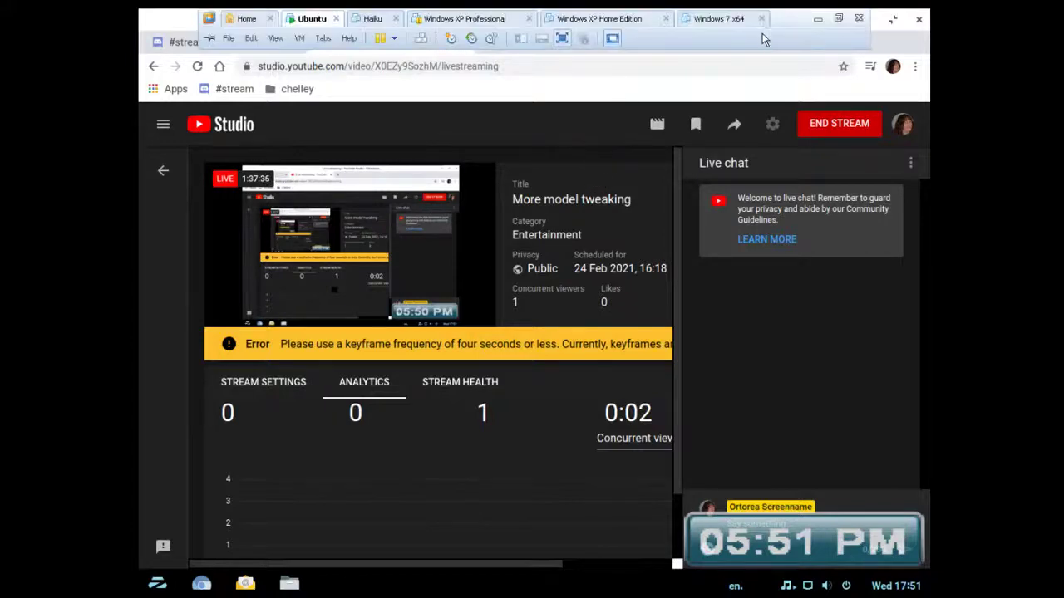
pyautogui.click(820, 19)
# - Export only the slotted brown rack leg as an ASCII STL in millimetres, overwriting Rack-Leg.stl in the Bearing-Actuator folder
pyautogui.moveTo(584, 337)
pyautogui.mouseDown(button='middle')
pyautogui.moveTo(648, 373)
pyautogui.moveTo(670, 347)
pyautogui.mouseUp(button='middle')
pyautogui.moveTo(389, 320)
pyautogui.mouseDown(button='middle')
pyautogui.moveTo(397, 195)
pyautogui.moveTo(462, 345)
pyautogui.mouseUp(button='middle')
pyautogui.scroll(5, 463, 347)
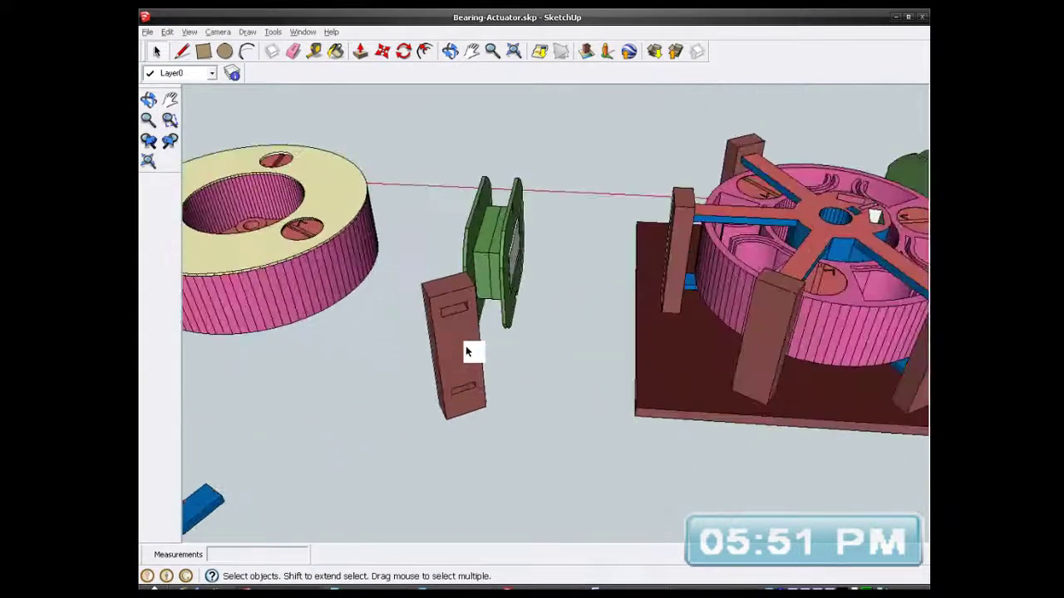
pyautogui.scroll(4, 465, 348)
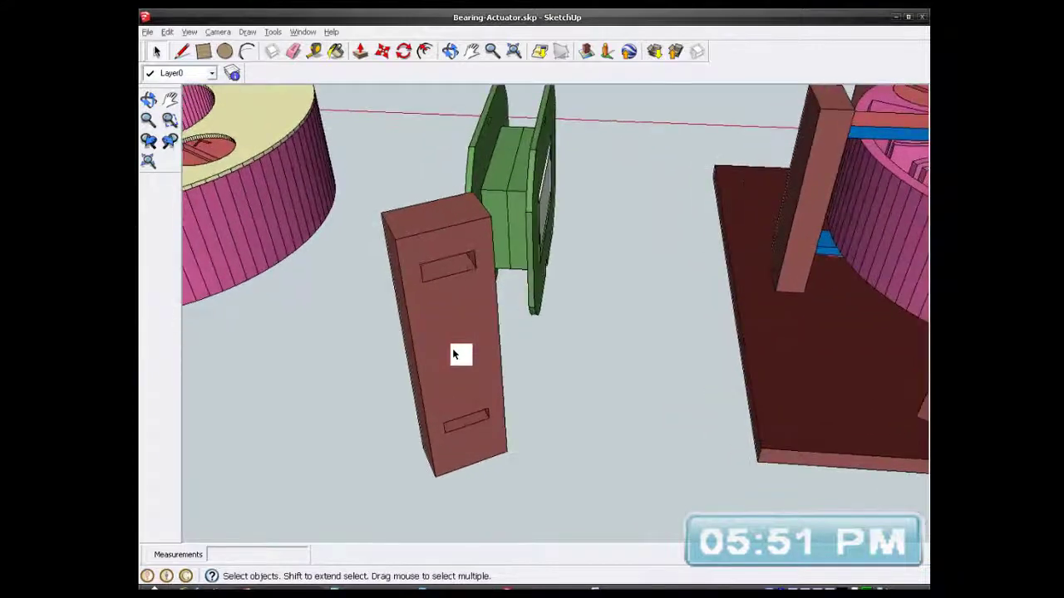
pyautogui.click(454, 348)
pyautogui.scroll(-1, 454, 347)
pyautogui.rightClick(454, 348)
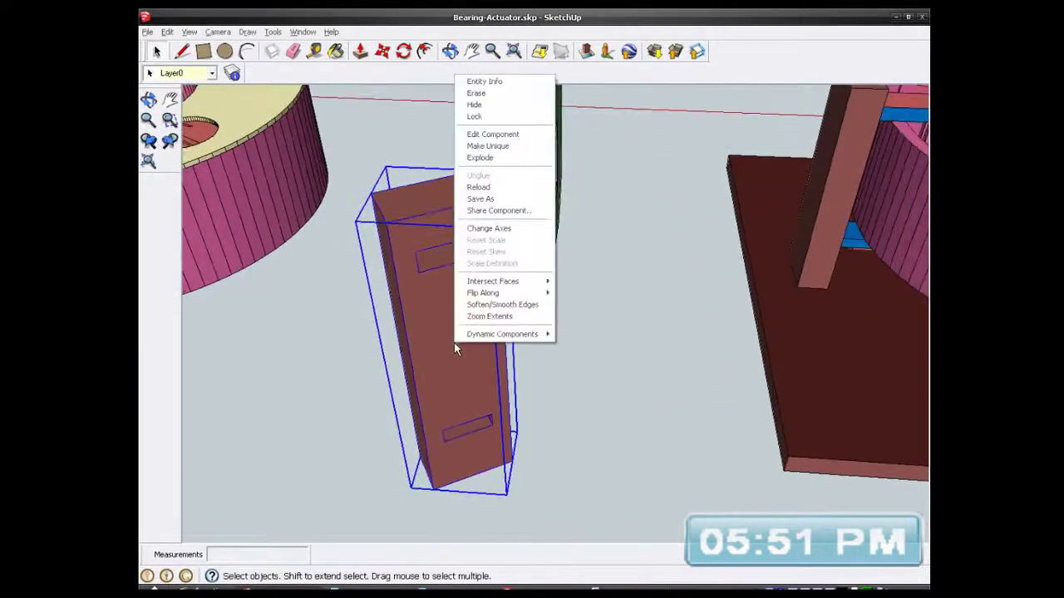
pyautogui.click(440, 330)
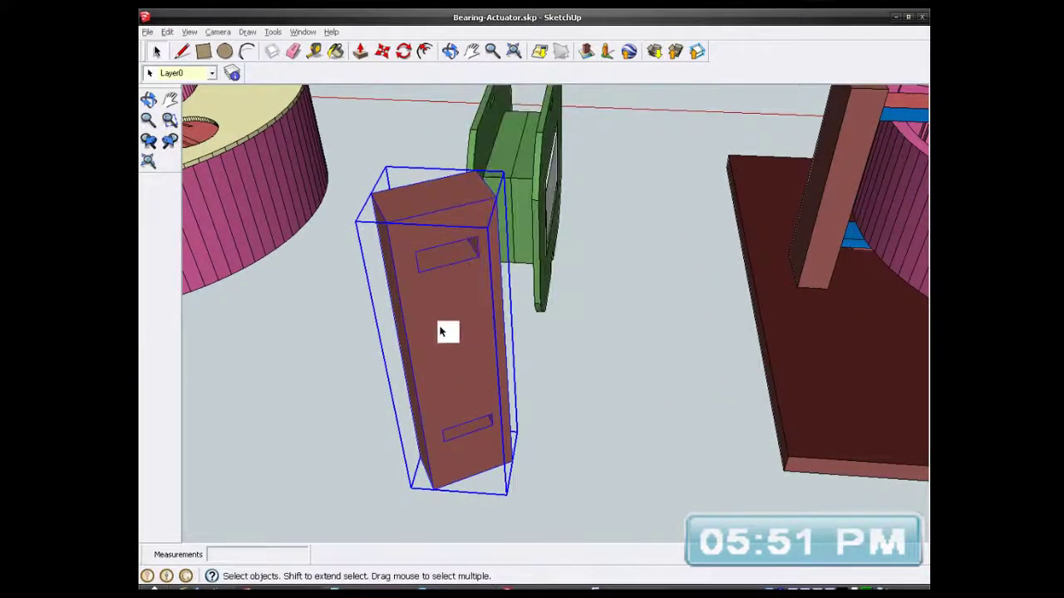
pyautogui.click(150, 34)
pyautogui.click(173, 228)
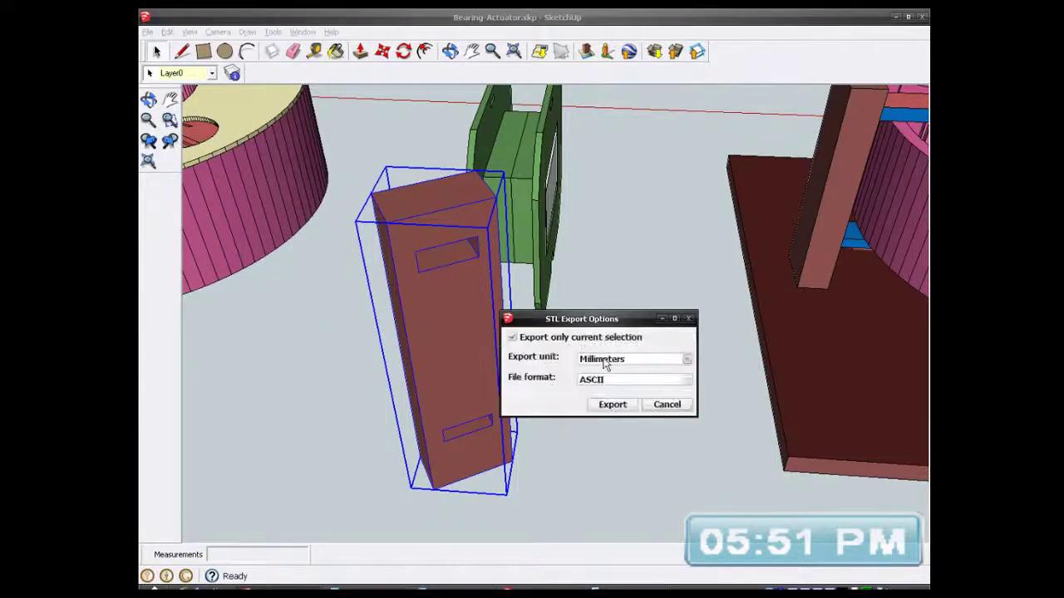
pyautogui.click(615, 404)
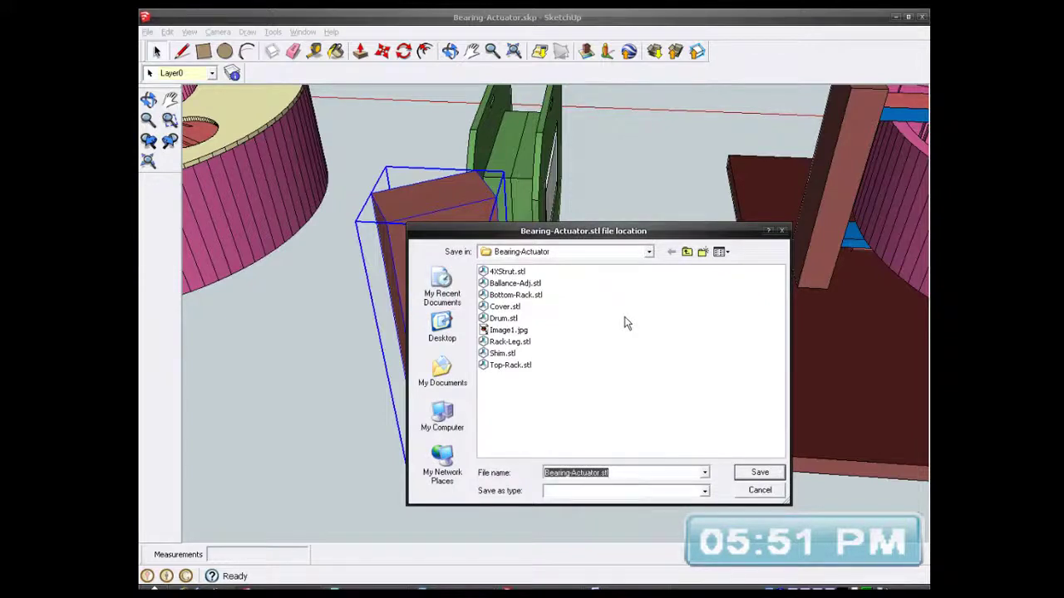
pyautogui.click(511, 342)
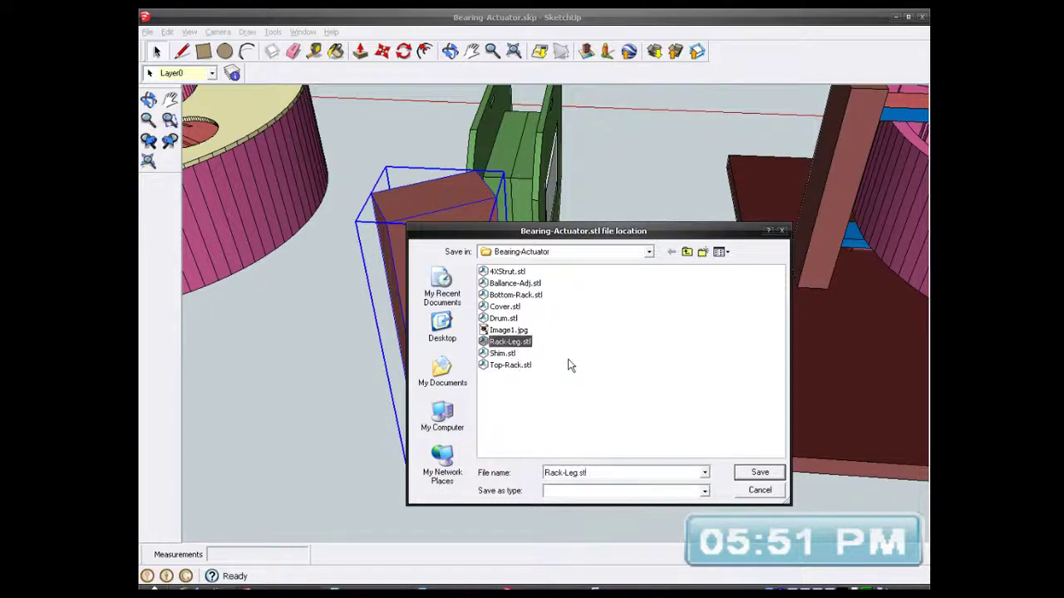
pyautogui.click(748, 471)
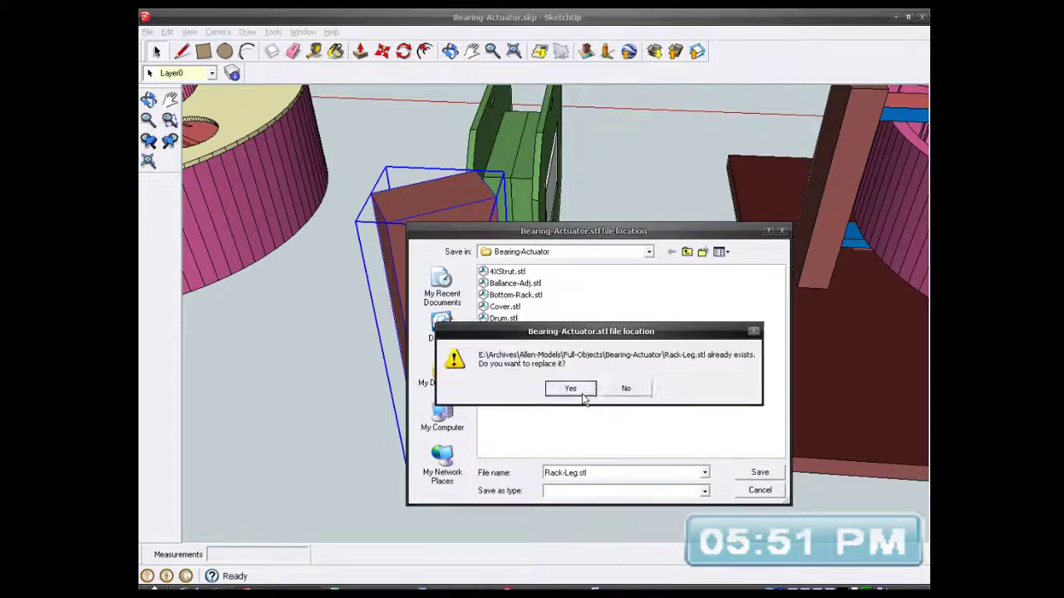
pyautogui.click(582, 391)
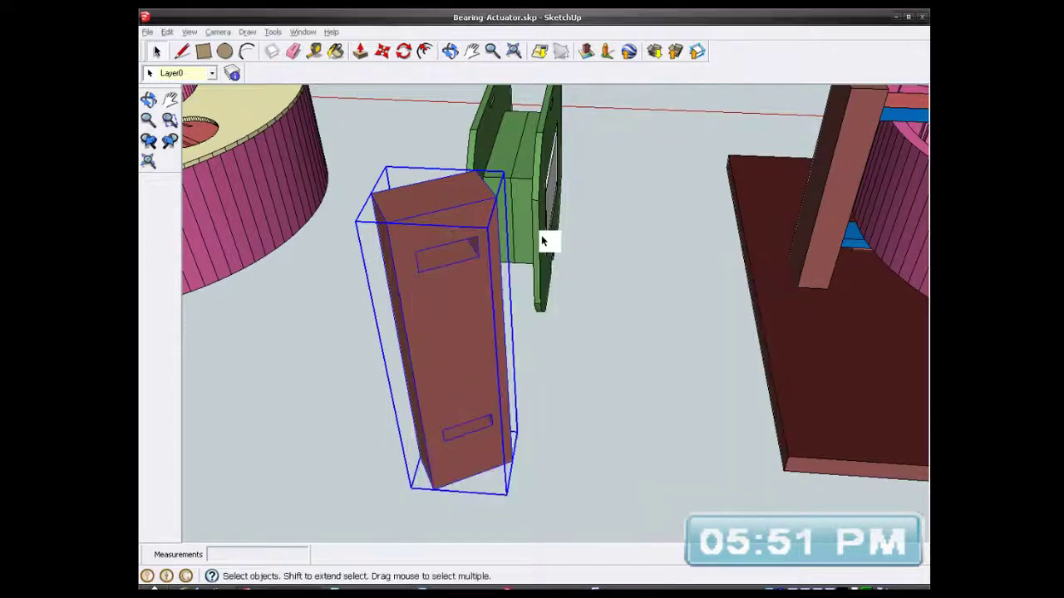
# - Open the group of the blue ball between two white discs for editing and explode its nested group
pyautogui.scroll(-3, 526, 205)
pyautogui.scroll(-4, 523, 202)
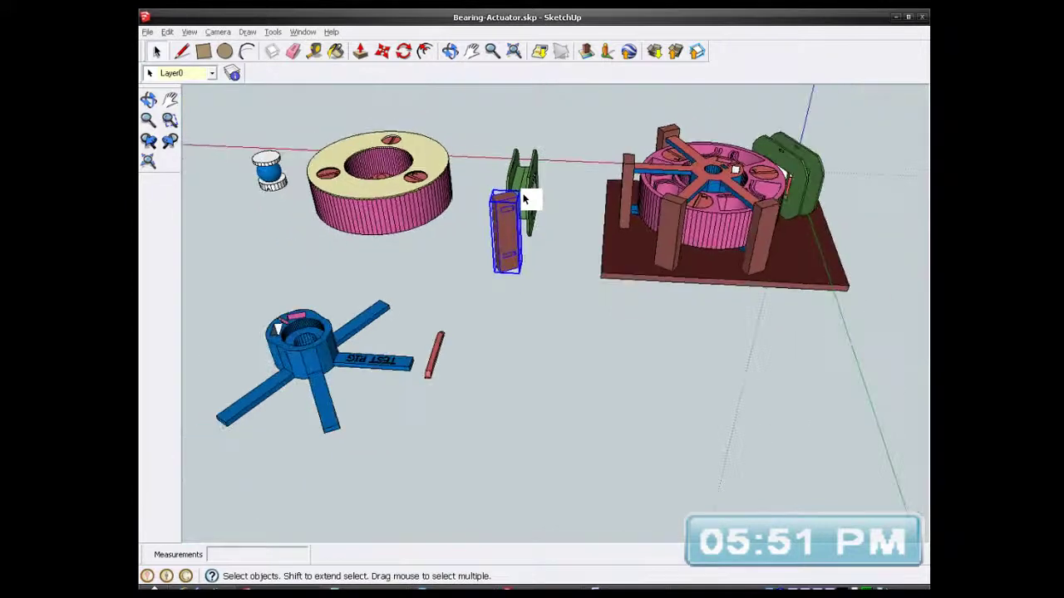
pyautogui.moveTo(538, 246); pyautogui.dragTo(561, 223, button='middle')
pyautogui.scroll(-3, 513, 289)
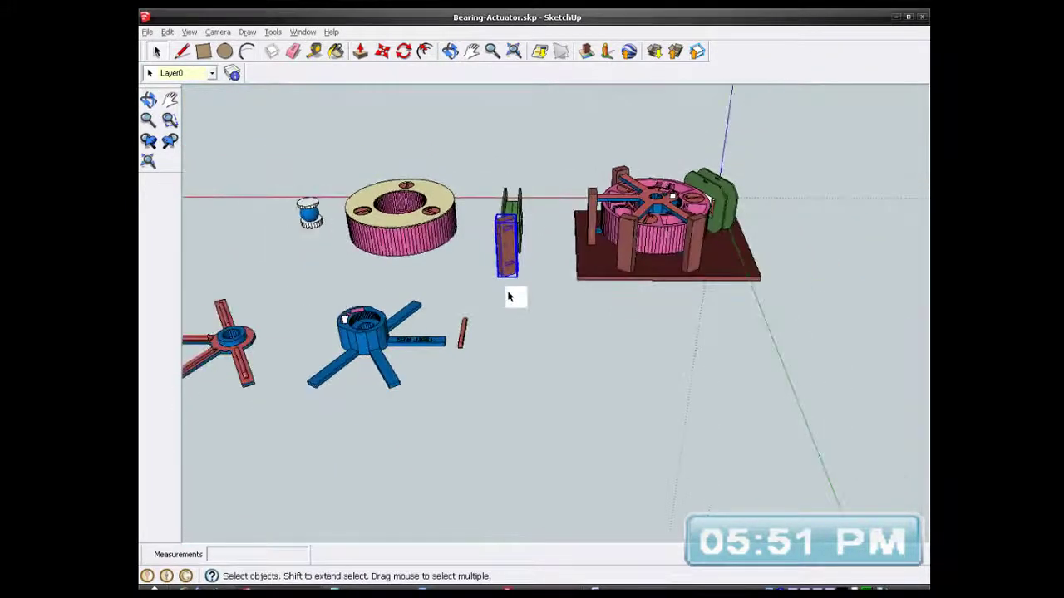
pyautogui.moveTo(513, 289); pyautogui.dragTo(506, 335, button='middle')
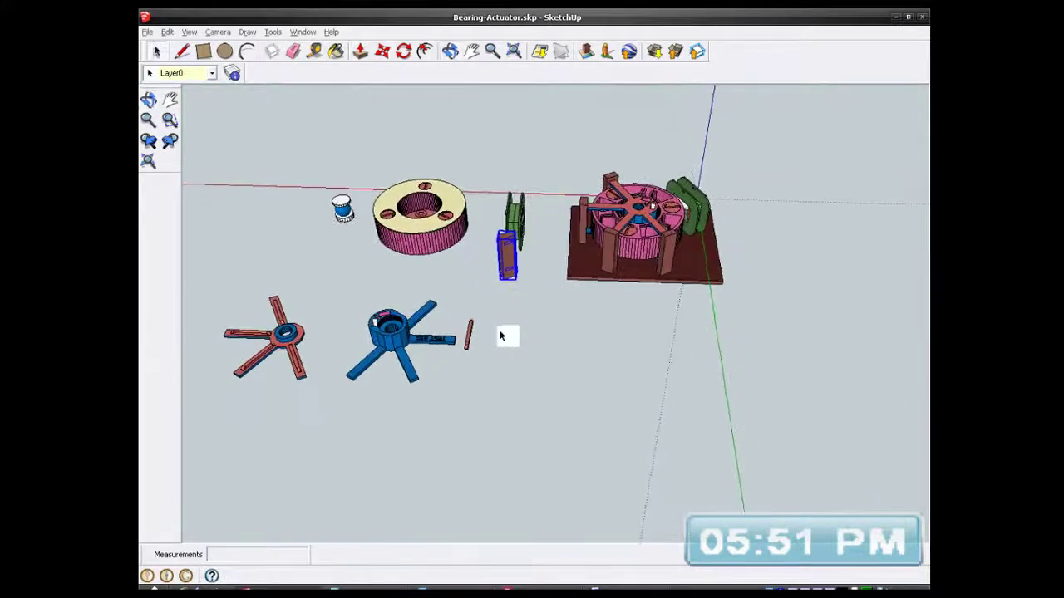
pyautogui.scroll(10, 342, 213)
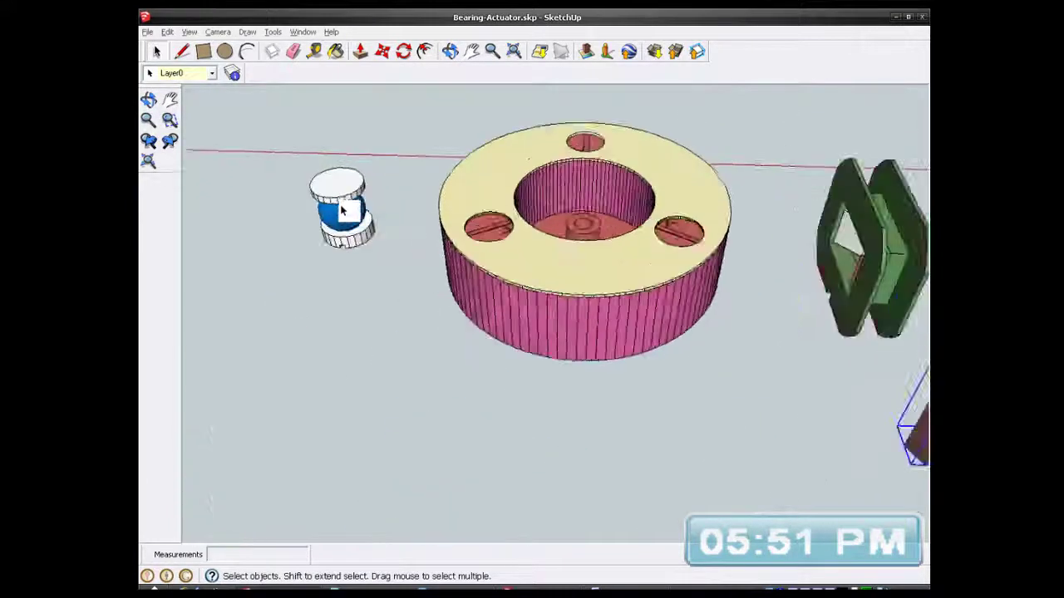
pyautogui.moveTo(379, 291); pyautogui.dragTo(458, 254, button='middle')
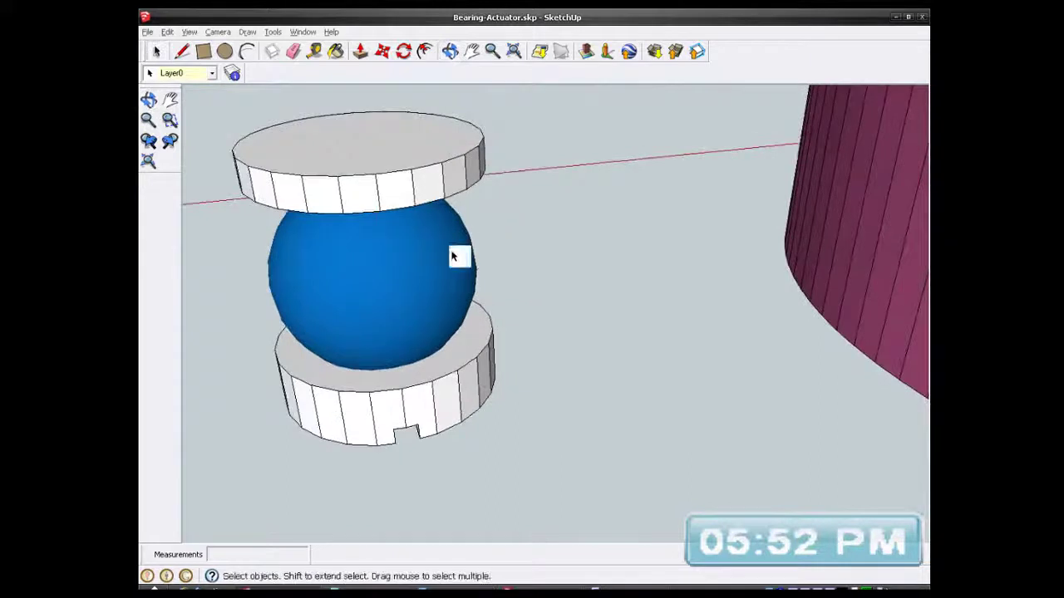
pyautogui.click(379, 174)
pyautogui.rightClick(376, 187)
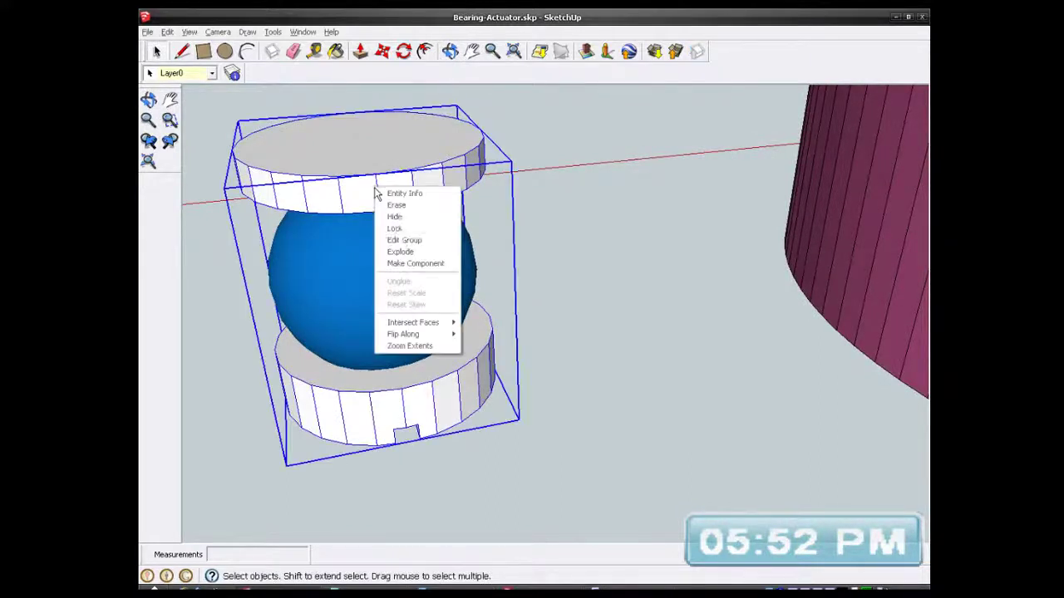
pyautogui.click(410, 239)
pyautogui.click(394, 263)
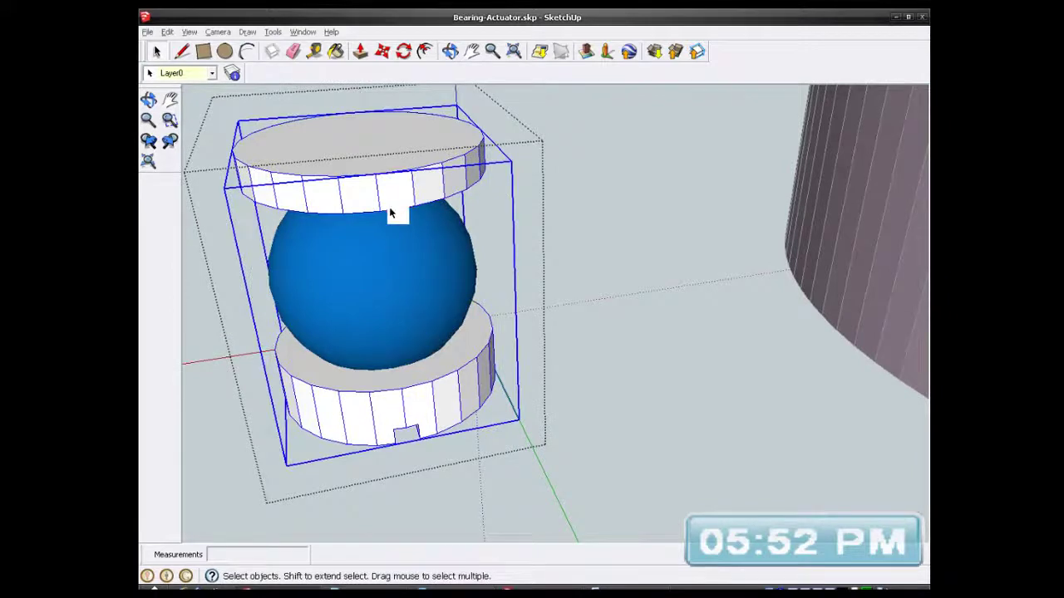
pyautogui.rightClick(398, 197)
pyautogui.click(422, 260)
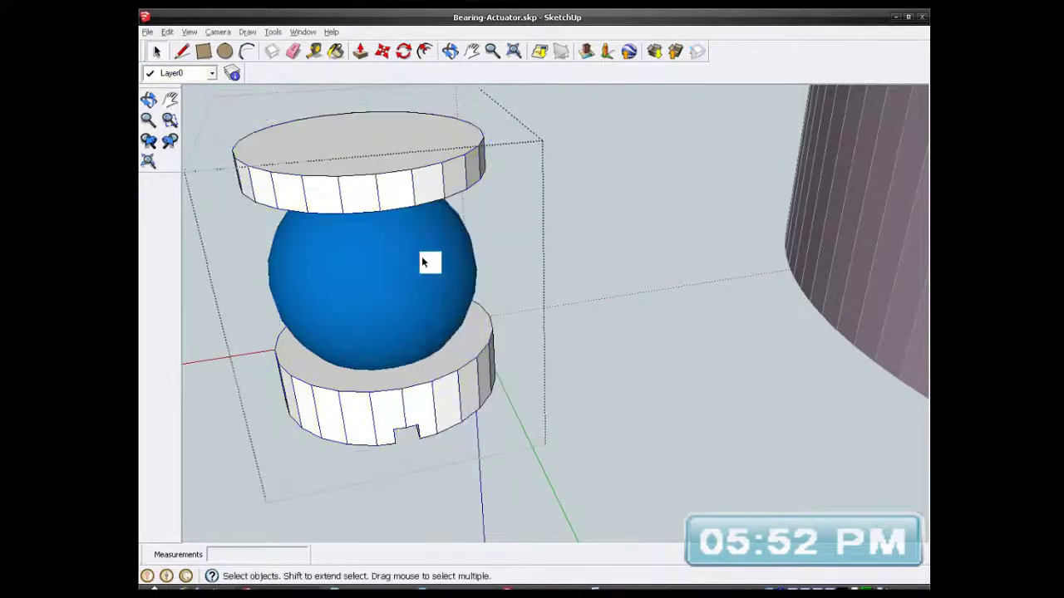
# - Select the blue ball, the notched lower disc and the upper disc individually to inspect them as separate parts
pyautogui.click(407, 187)
pyautogui.moveTo(413, 218)
pyautogui.mouseDown(button='middle')
pyautogui.moveTo(420, 241)
pyautogui.moveTo(394, 294)
pyautogui.moveTo(429, 228)
pyautogui.mouseUp(button='middle')
pyautogui.click(394, 252)
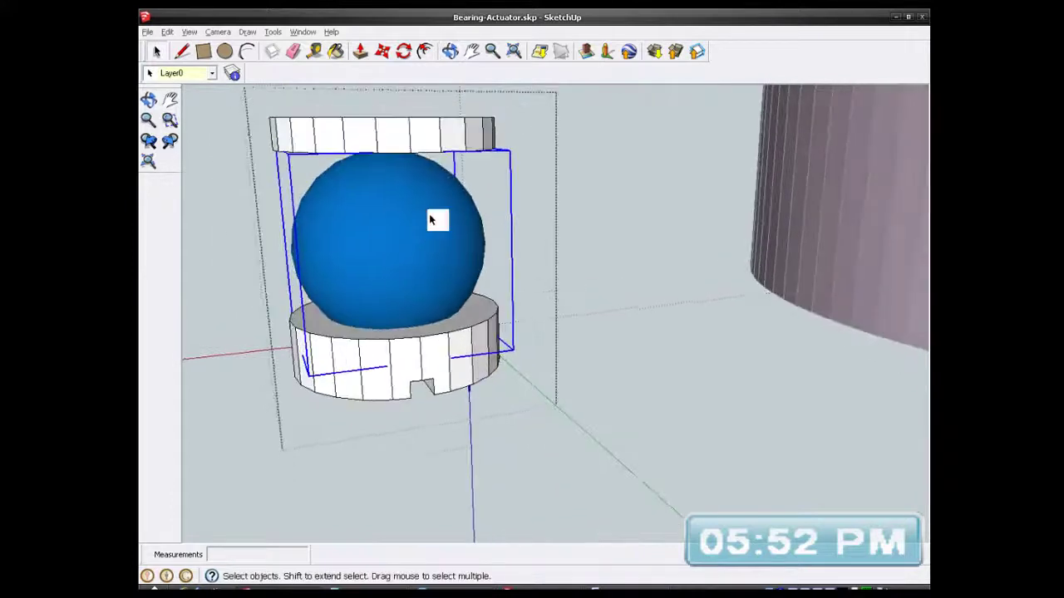
pyautogui.scroll(2, 369, 263)
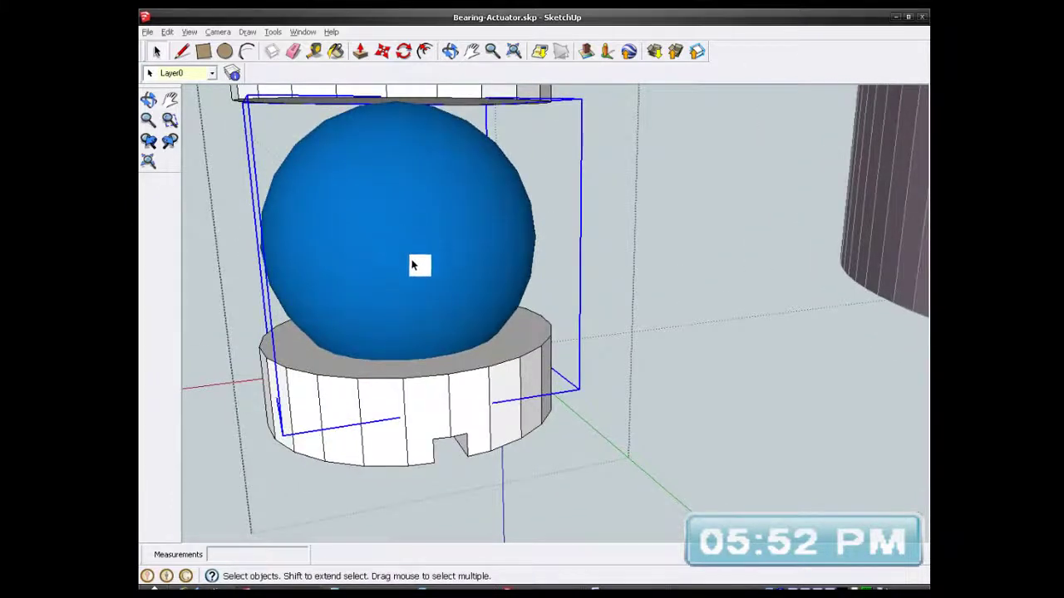
pyautogui.click(494, 440)
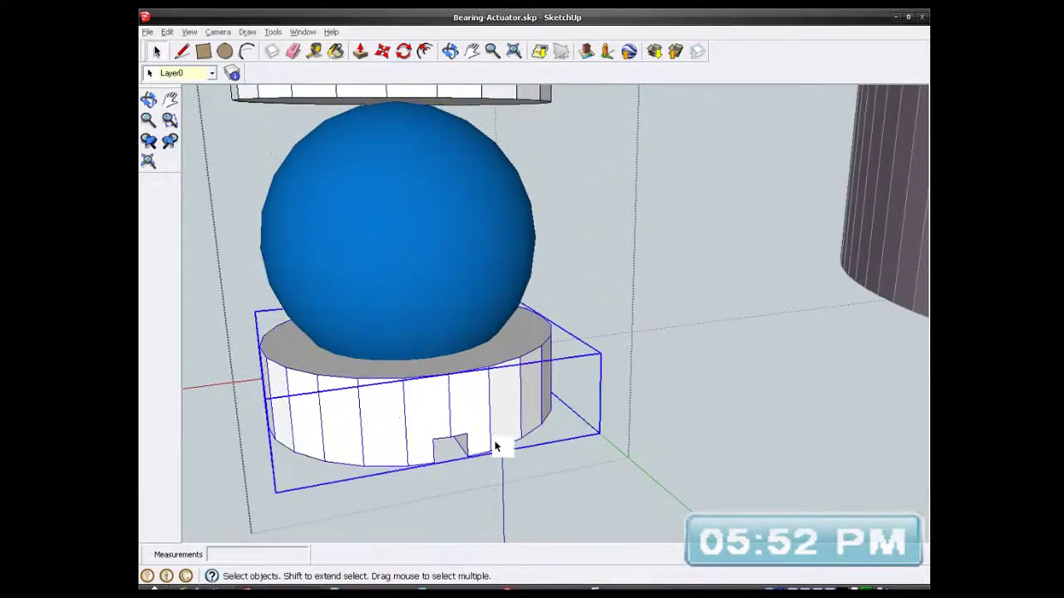
pyautogui.moveTo(396, 396); pyautogui.dragTo(706, 369, button='middle')
pyautogui.scroll(-2, 495, 422)
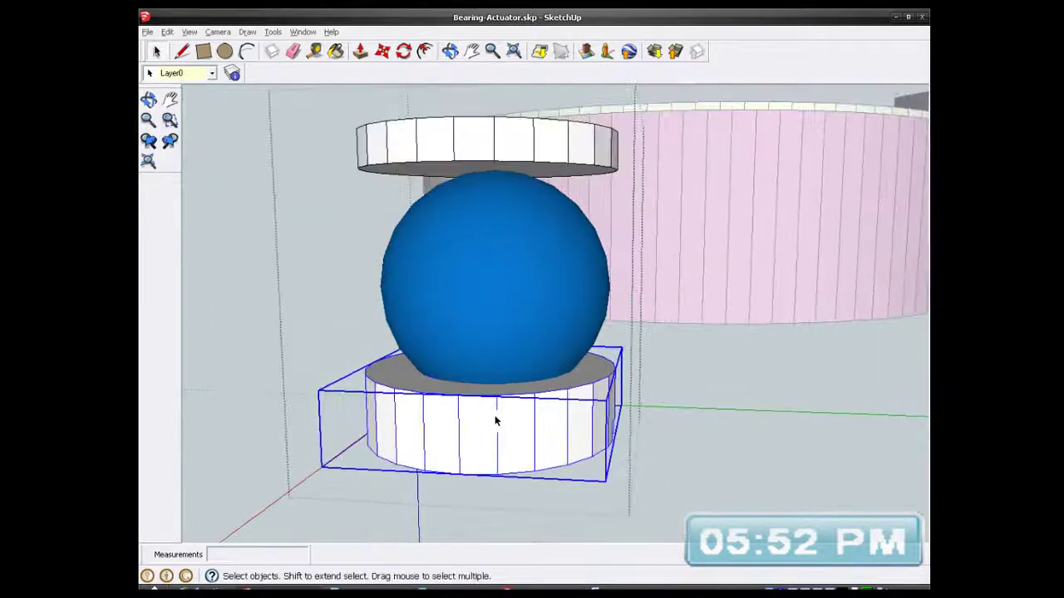
pyautogui.click(511, 147)
pyautogui.moveTo(510, 143); pyautogui.dragTo(494, 329, button='middle')
pyautogui.scroll(-5, 498, 366)
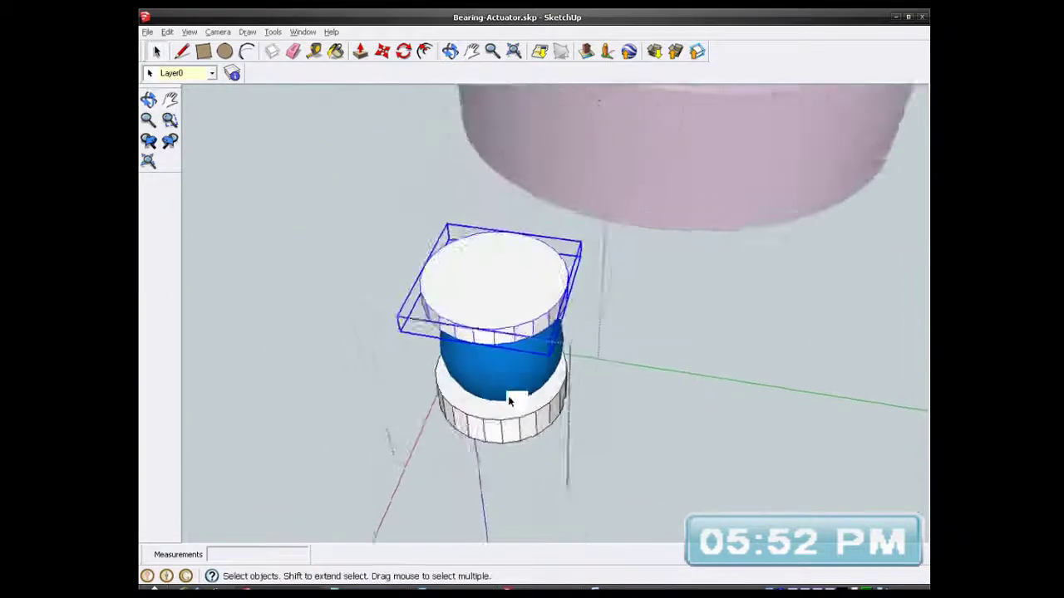
# - Examine the upper disc from above and its contact with the top of the blue ball from the side
pyautogui.scroll(2, 651, 237)
pyautogui.scroll(-4, 654, 233)
pyautogui.scroll(3, 510, 376)
pyautogui.scroll(2, 515, 370)
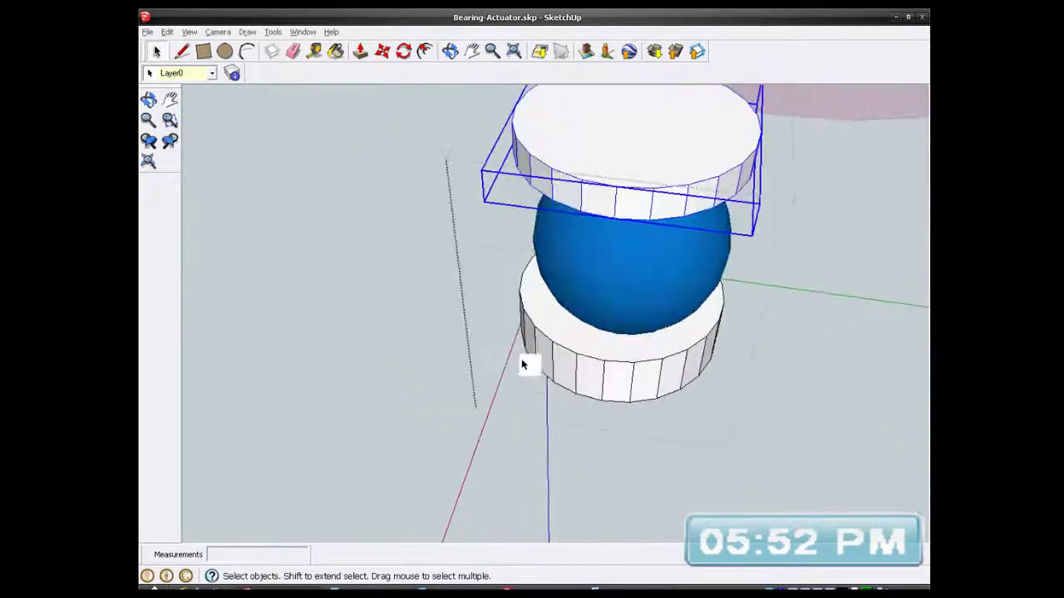
pyautogui.scroll(-3, 636, 304)
pyautogui.scroll(2, 652, 250)
pyautogui.scroll(3, 652, 245)
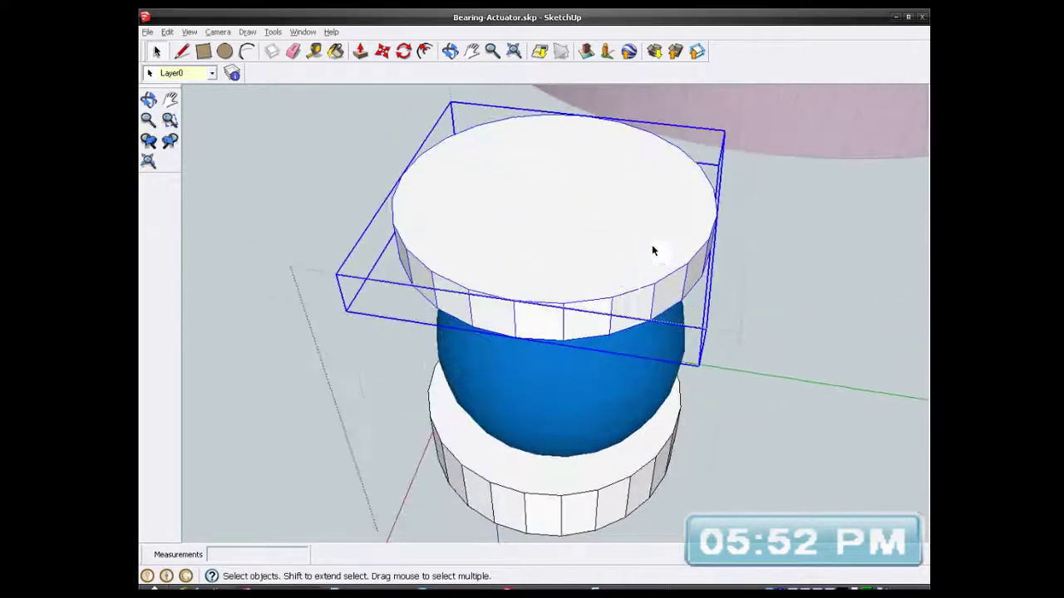
pyautogui.moveTo(601, 335); pyautogui.dragTo(552, 216, button='middle')
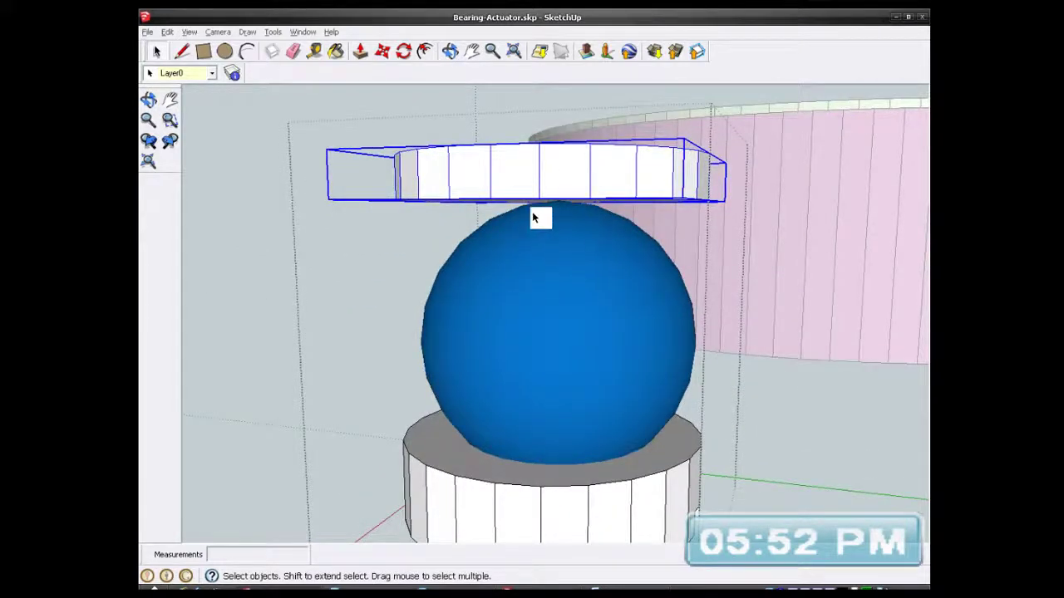
pyautogui.scroll(2, 587, 223)
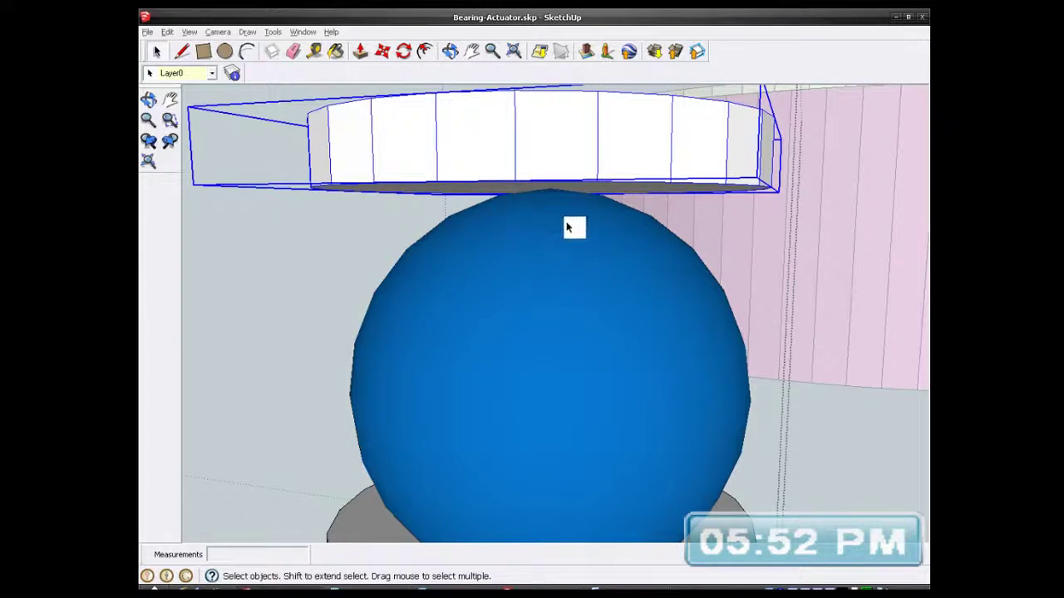
pyautogui.scroll(-6, 548, 212)
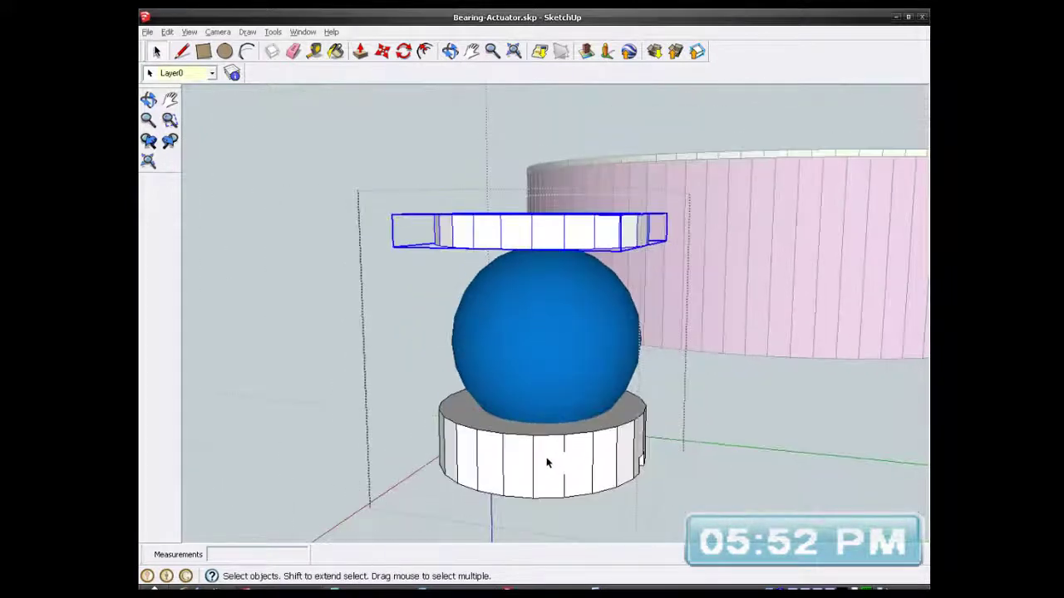
# - Examine how the blue ball sits between the discs, selecting the lower disc, upper disc and ball in turn
pyautogui.click(528, 453)
pyautogui.scroll(2, 531, 440)
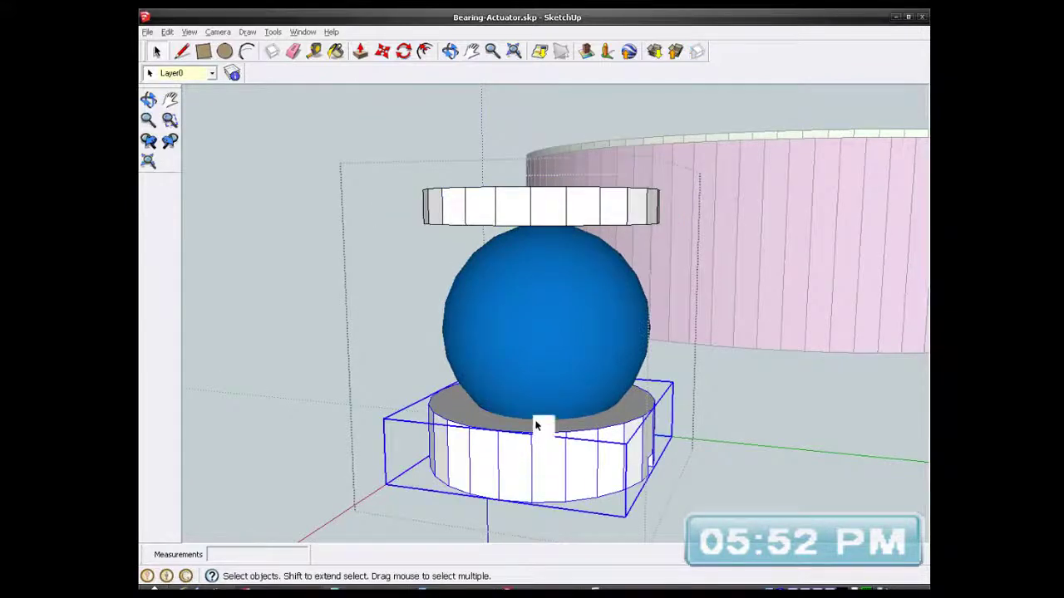
pyautogui.scroll(-2, 567, 340)
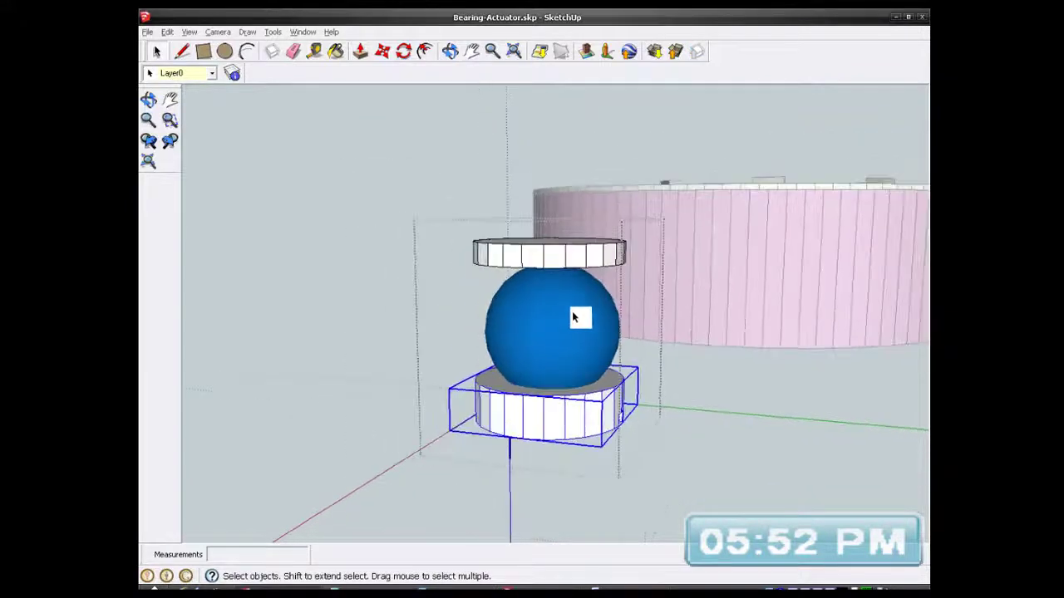
pyautogui.moveTo(575, 325); pyautogui.dragTo(568, 406, button='middle')
pyautogui.scroll(2, 568, 311)
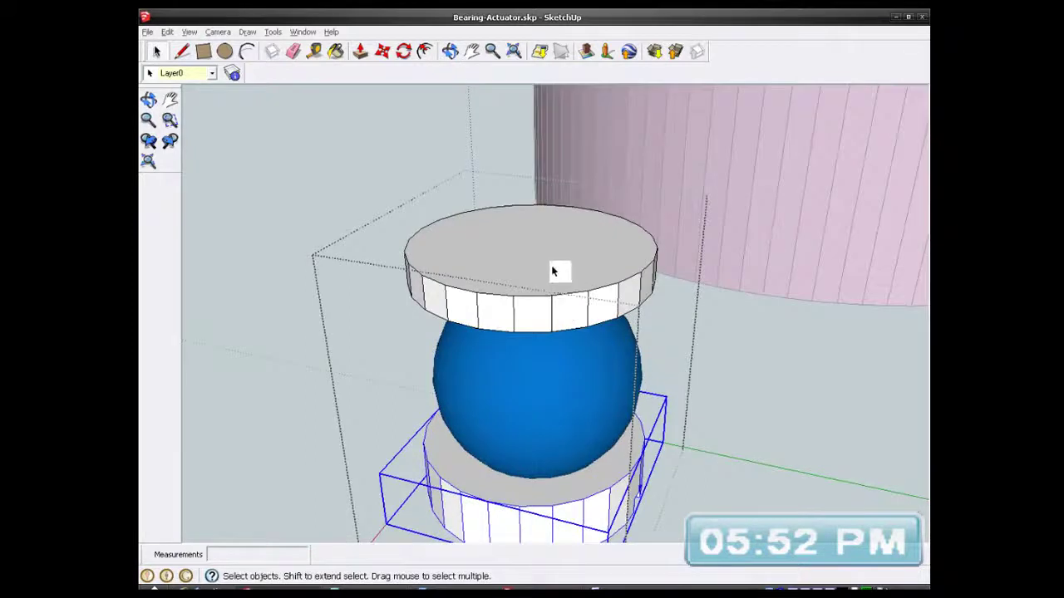
pyautogui.click(491, 250)
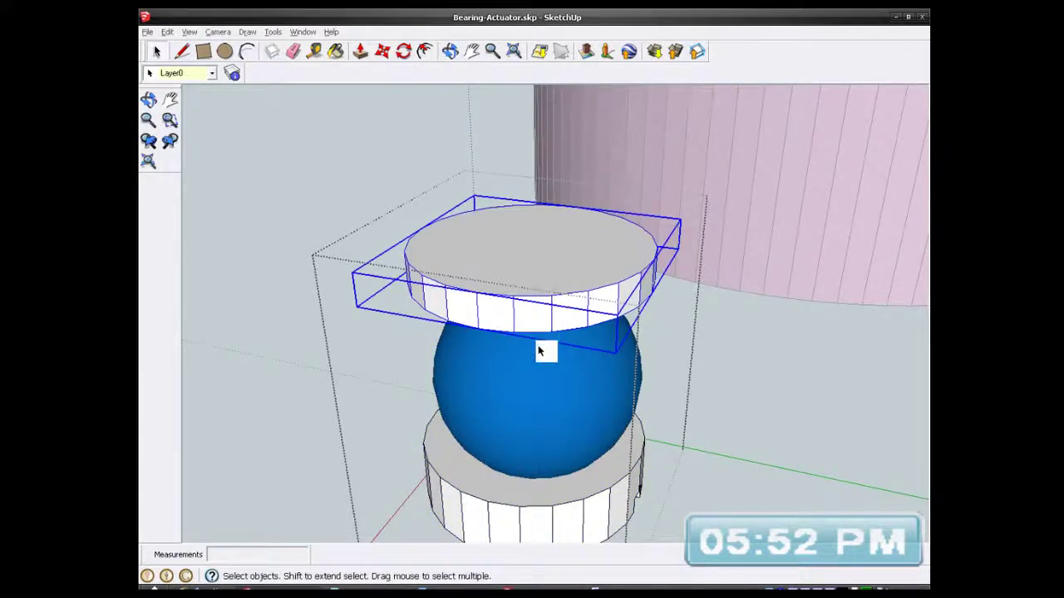
pyautogui.scroll(1, 534, 400)
pyautogui.click(536, 396)
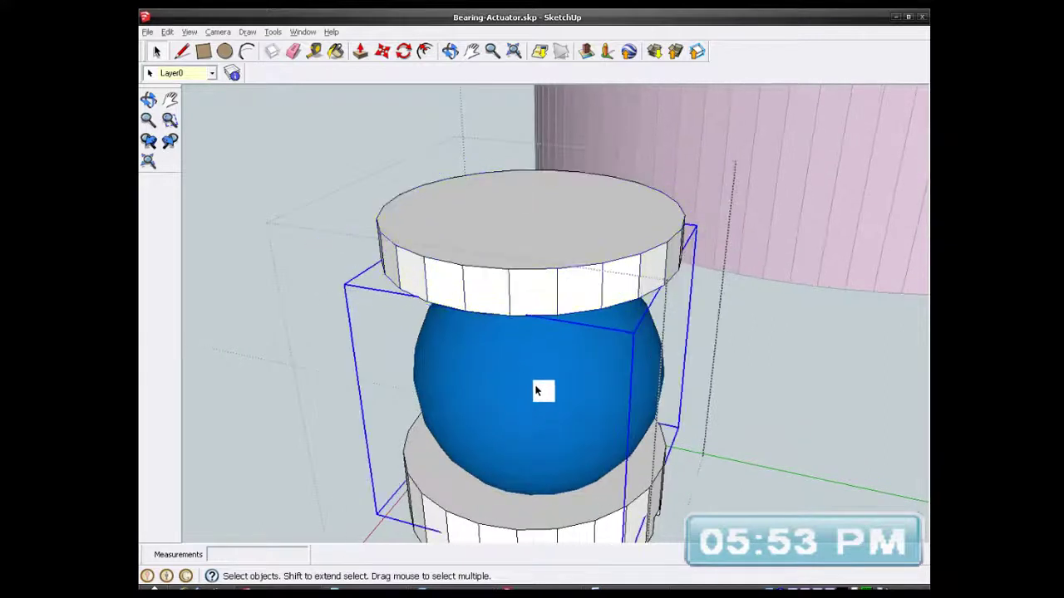
pyautogui.scroll(-3, 534, 356)
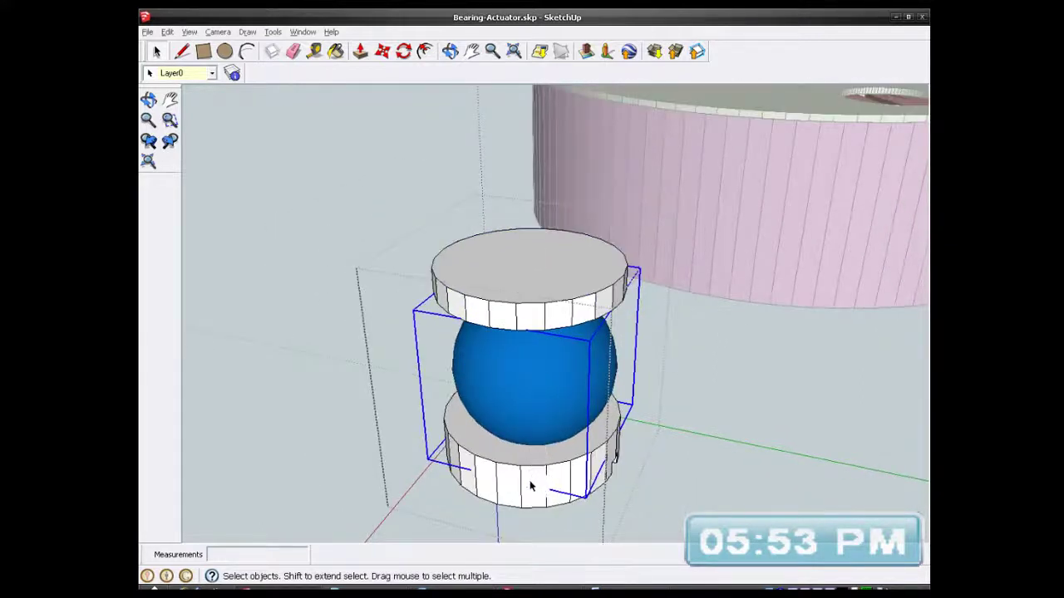
# - Compare the lower and upper discs around the blue ball, selecting each disc individually at different distances
pyautogui.click(527, 495)
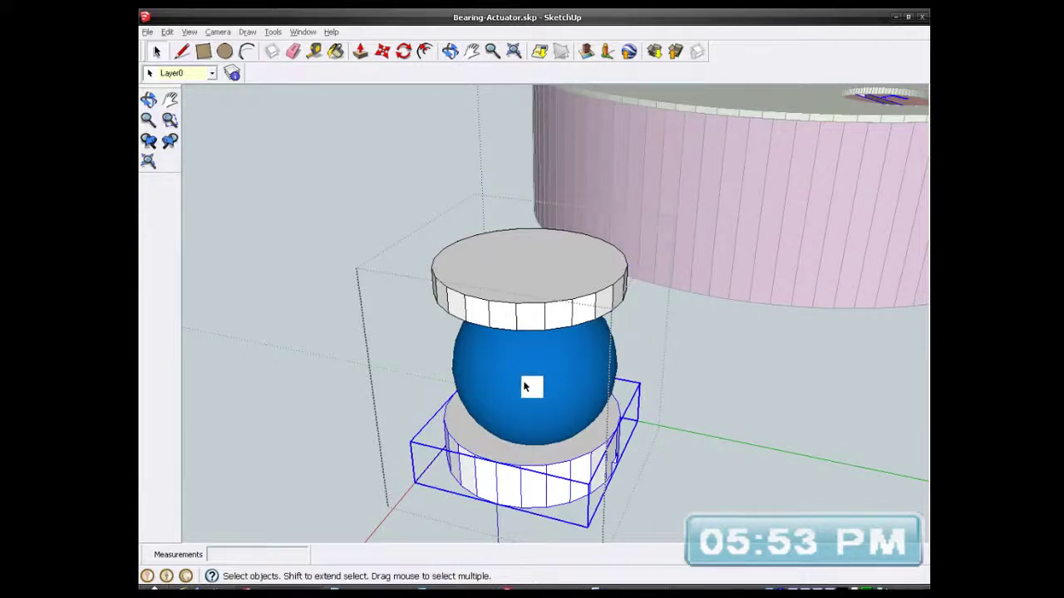
pyautogui.click(546, 291)
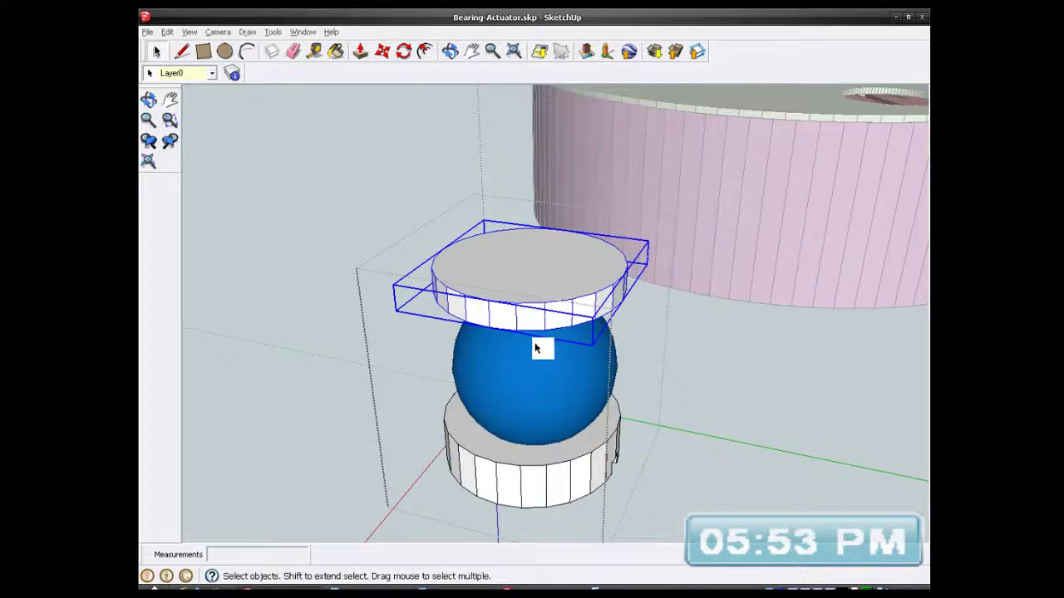
pyautogui.scroll(3, 536, 463)
pyautogui.click(537, 458)
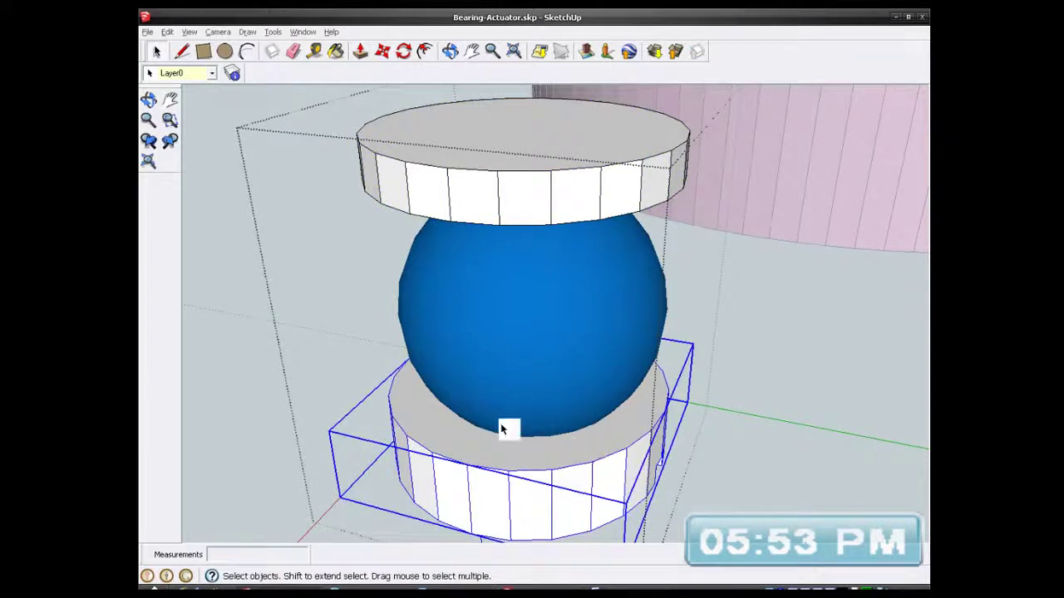
pyautogui.click(551, 189)
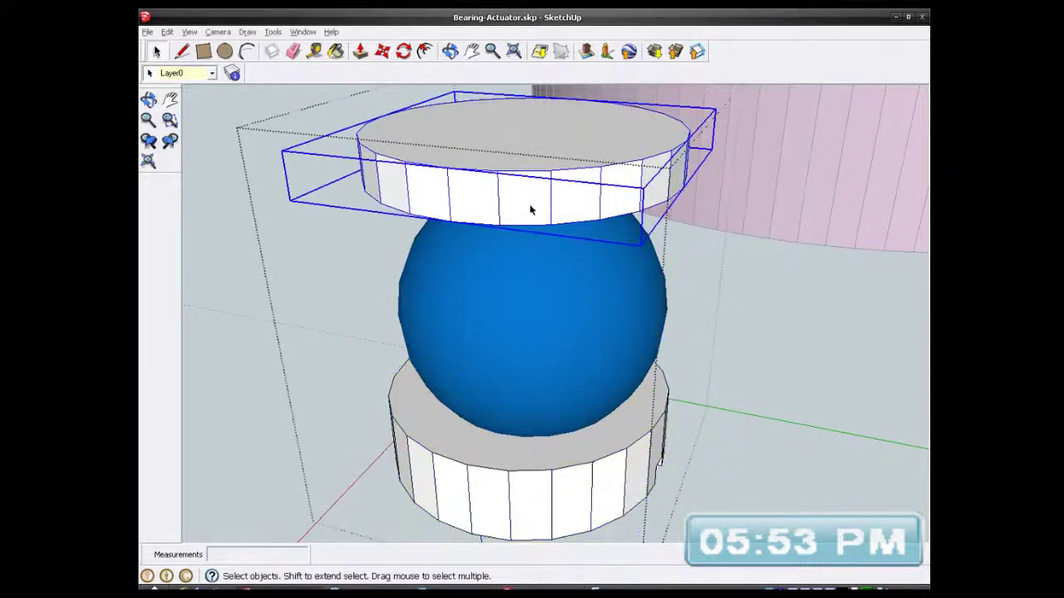
pyautogui.scroll(-1, 530, 202)
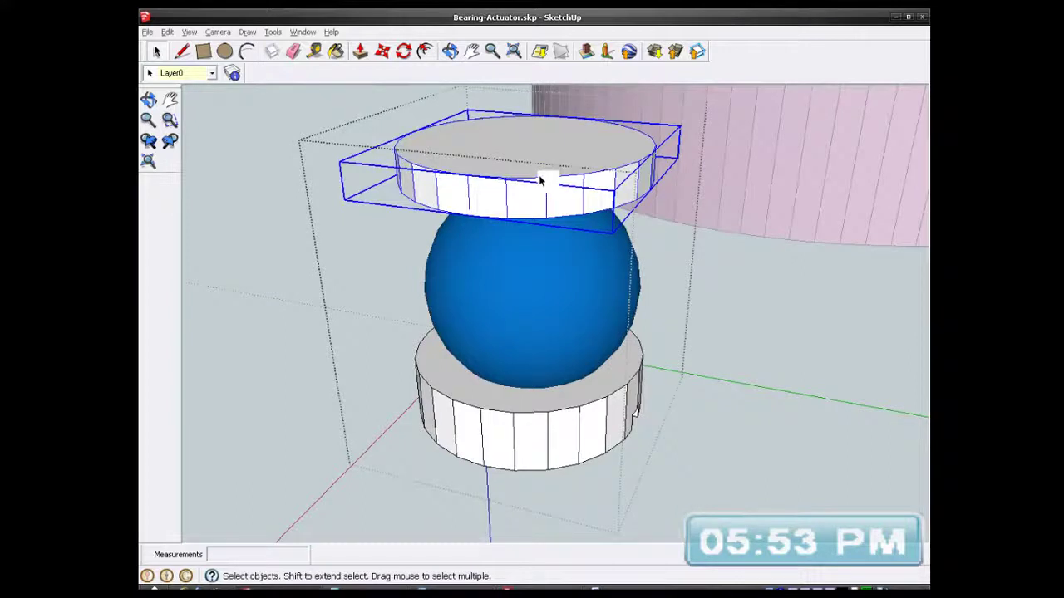
pyautogui.scroll(-2, 537, 231)
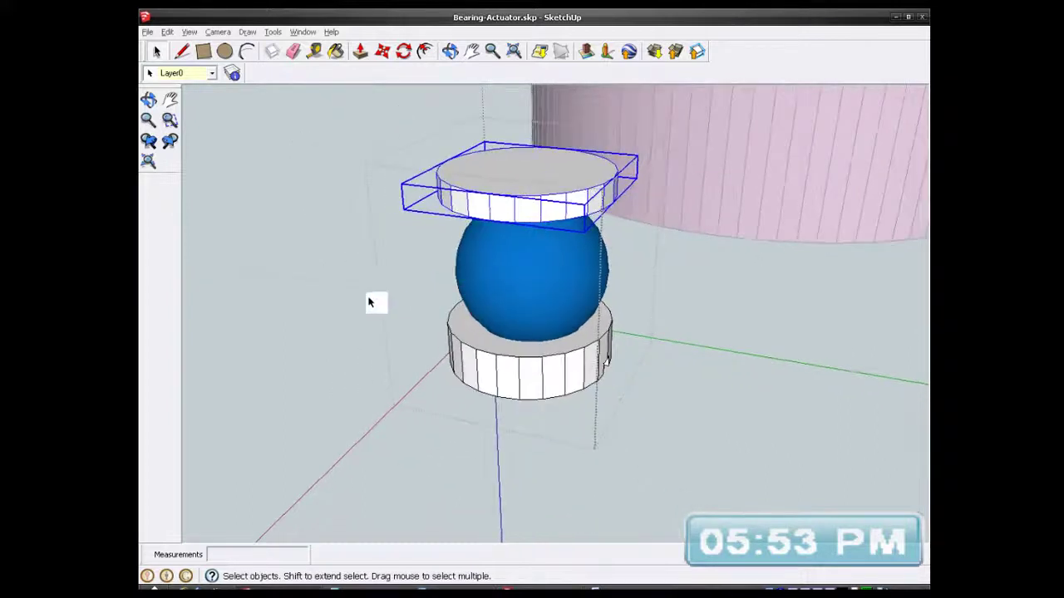
# - Close the open group and select the whole ball-and-disc assembly
pyautogui.click(326, 316)
pyautogui.click(532, 279)
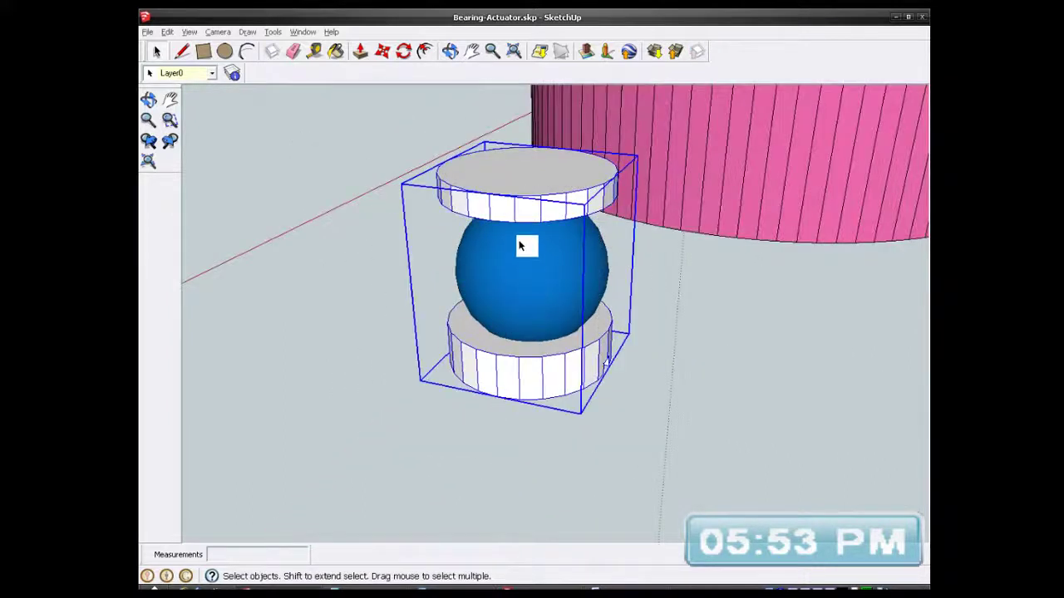
pyautogui.scroll(-2, 503, 329)
pyautogui.moveTo(506, 333); pyautogui.dragTo(512, 410, button='middle')
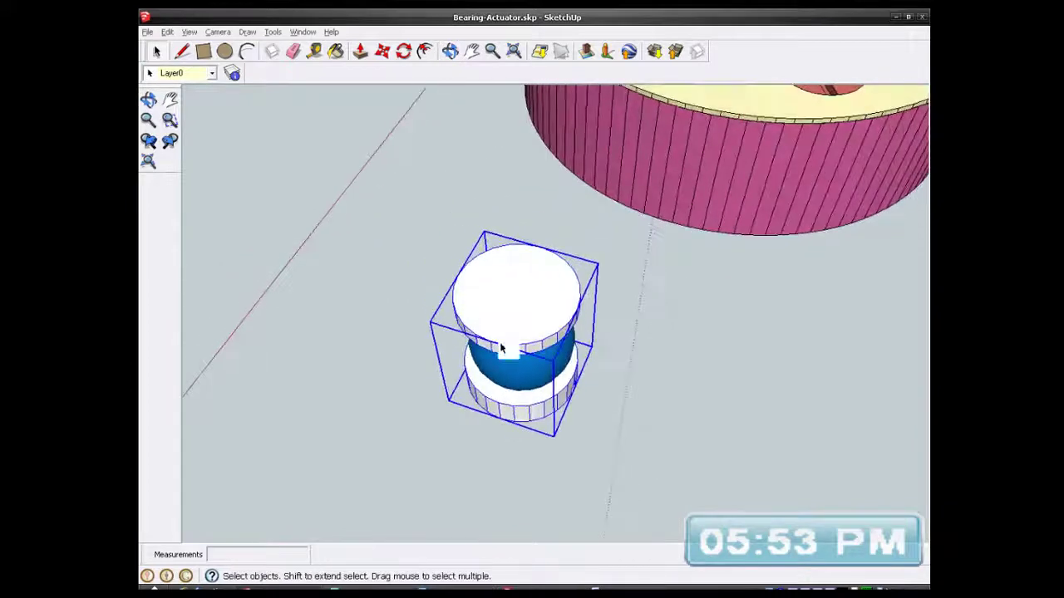
# - Try to rotate the ball-and-disc assembly horizontally about the centre of its upper disc
pyautogui.click(403, 51)
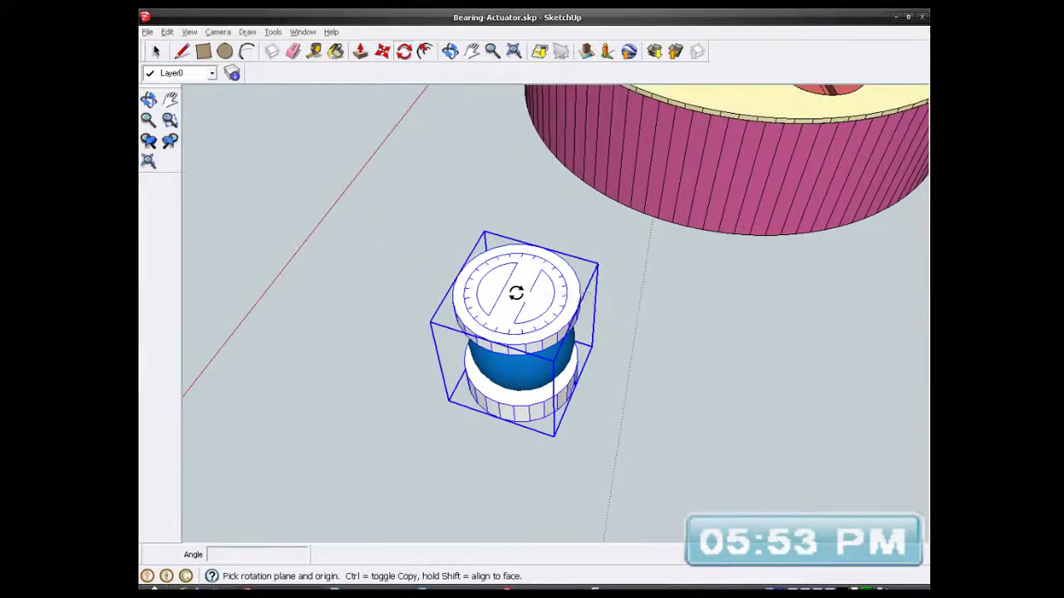
pyautogui.click(515, 292)
pyautogui.click(378, 204)
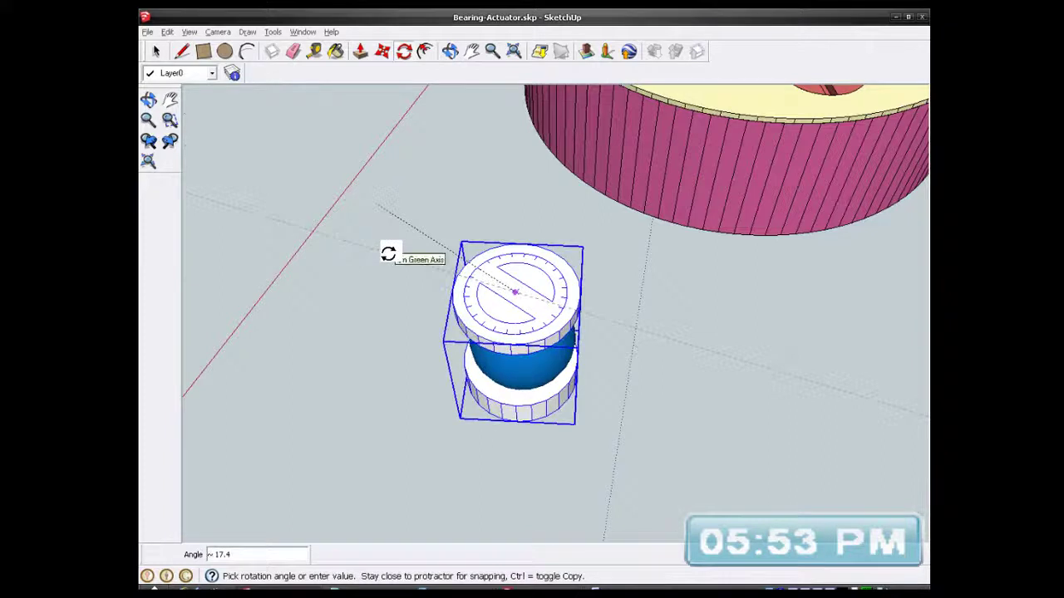
pyautogui.click(388, 256)
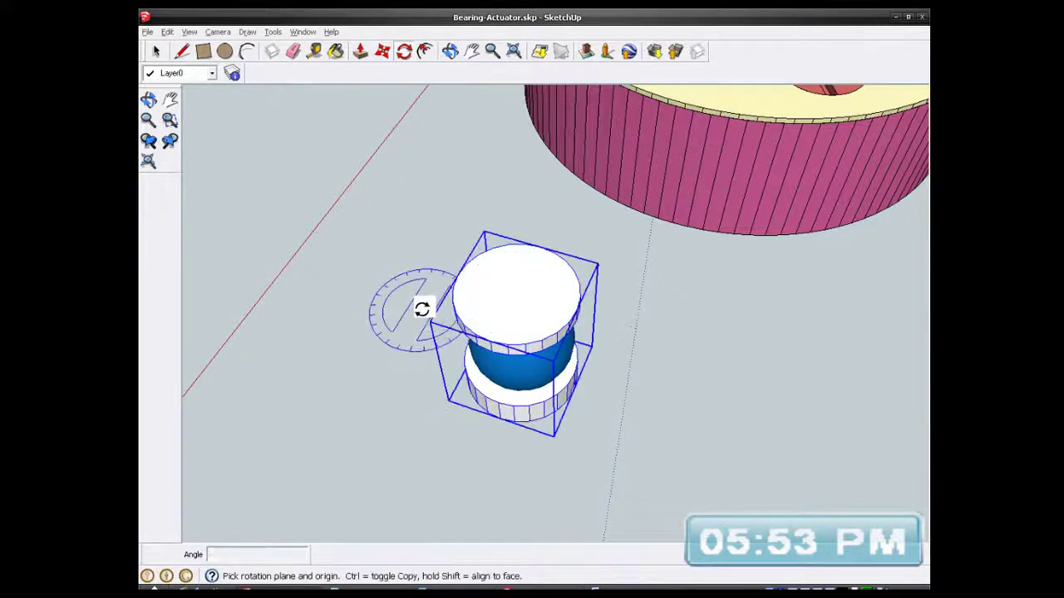
pyautogui.click(157, 52)
# - Examine the ball's contact with both discs from the side, from slightly below and from above
pyautogui.scroll(2, 465, 297)
pyautogui.moveTo(465, 297); pyautogui.dragTo(513, 216, button='middle')
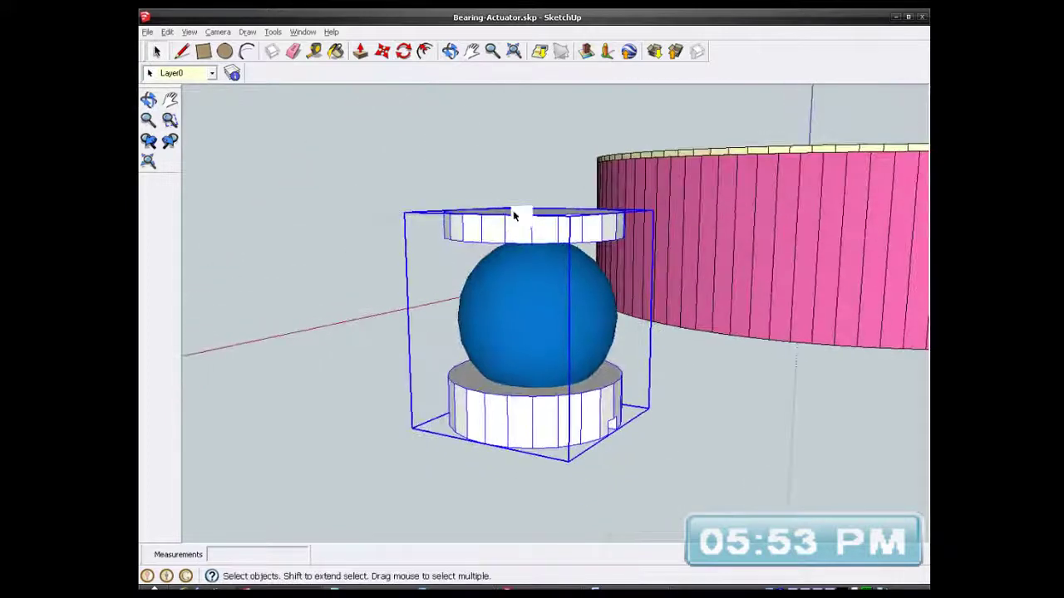
pyautogui.scroll(2, 552, 275)
pyautogui.moveTo(551, 275); pyautogui.dragTo(689, 274, button='middle')
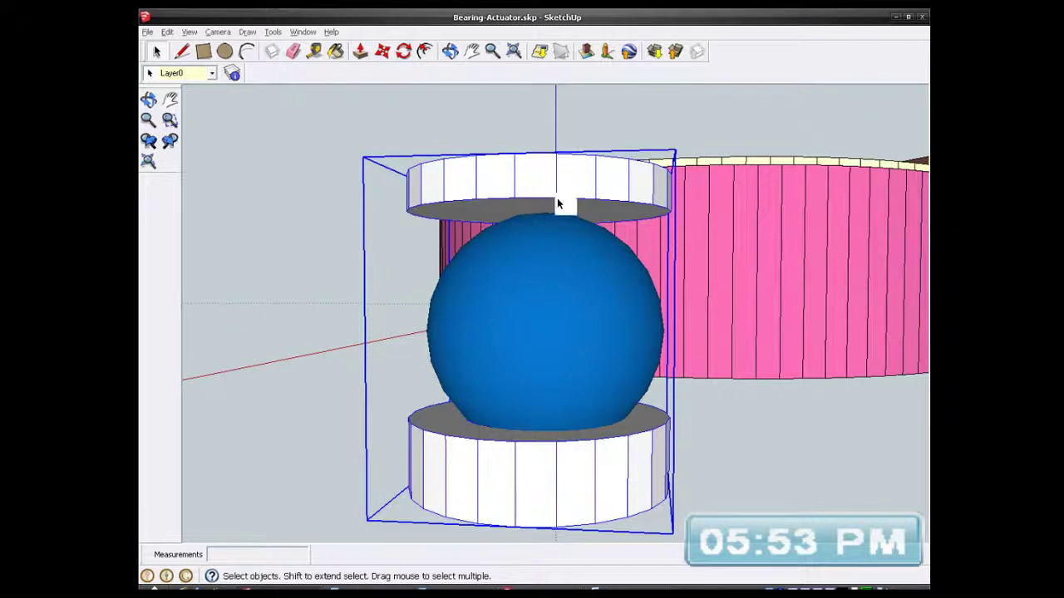
pyautogui.scroll(-3, 555, 193)
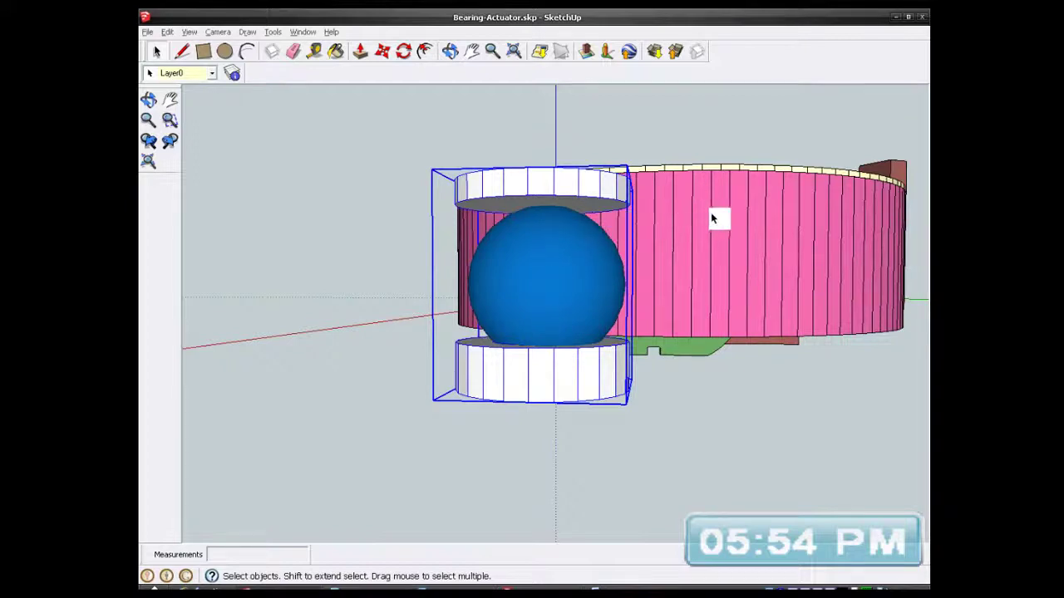
pyautogui.moveTo(737, 221); pyautogui.dragTo(529, 301, button='middle')
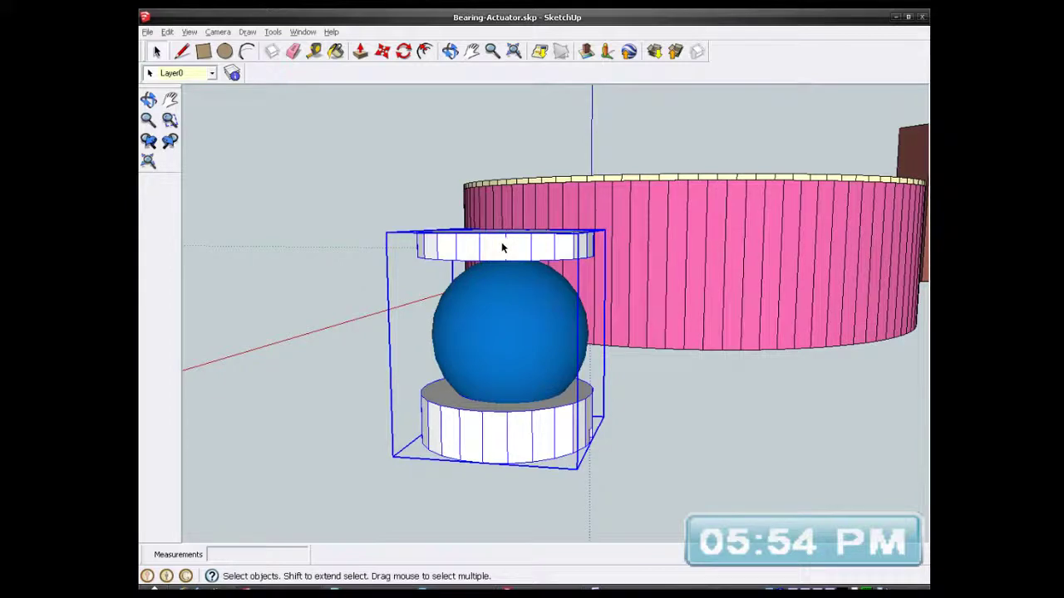
pyautogui.scroll(-5, 503, 243)
pyautogui.moveTo(501, 292); pyautogui.dragTo(489, 402, button='middle')
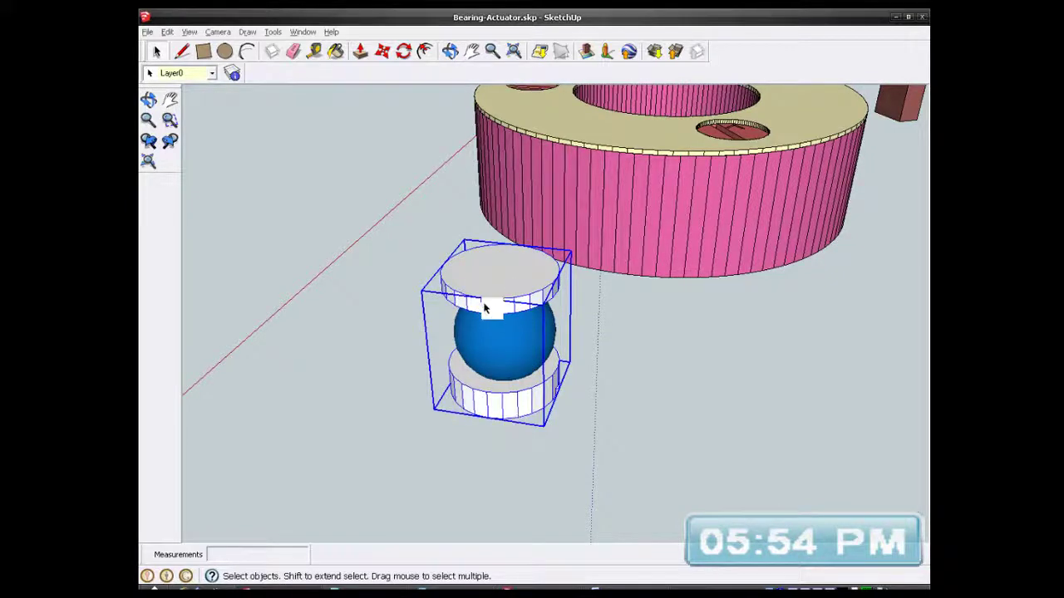
# - Compare the ball-and-disc assembly with the pink ring housing and its three round openings from above
pyautogui.moveTo(497, 421); pyautogui.dragTo(468, 433, button='middle')
pyautogui.scroll(-3, 521, 234)
pyautogui.scroll(-2, 560, 368)
pyautogui.scroll(5, 482, 416)
pyautogui.scroll(3, 591, 383)
pyautogui.scroll(-5, 608, 311)
pyautogui.scroll(5, 607, 378)
pyautogui.scroll(2, 577, 266)
pyautogui.scroll(-4, 577, 297)
pyautogui.moveTo(584, 325); pyautogui.dragTo(570, 407, button='middle')
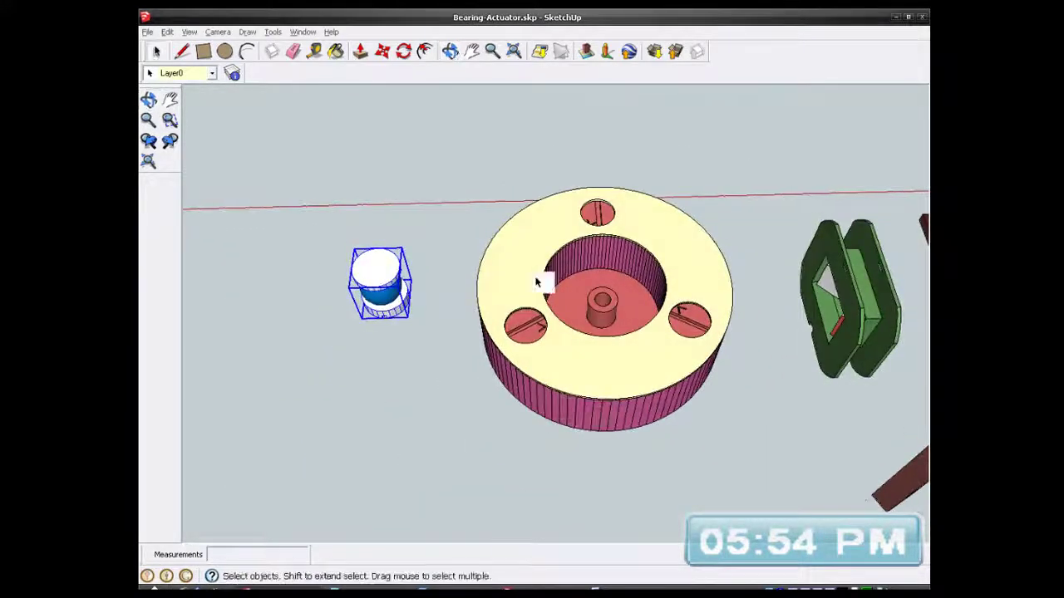
# - Clear the selection, save the Bearing-Actuator.skp model and bring all the actuator parts into view
pyautogui.click(438, 115)
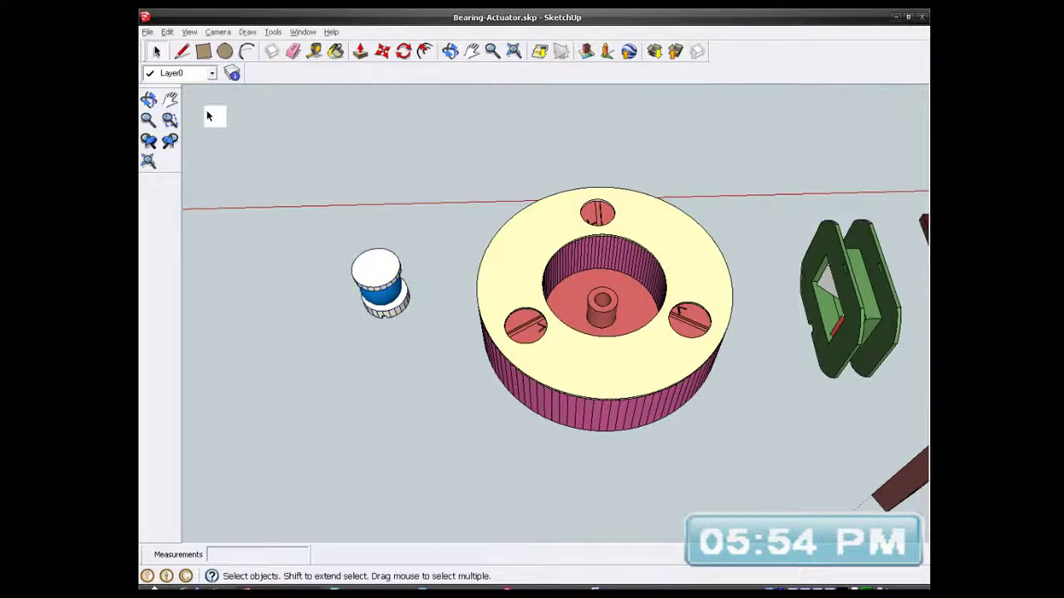
pyautogui.click(147, 32)
pyautogui.click(175, 79)
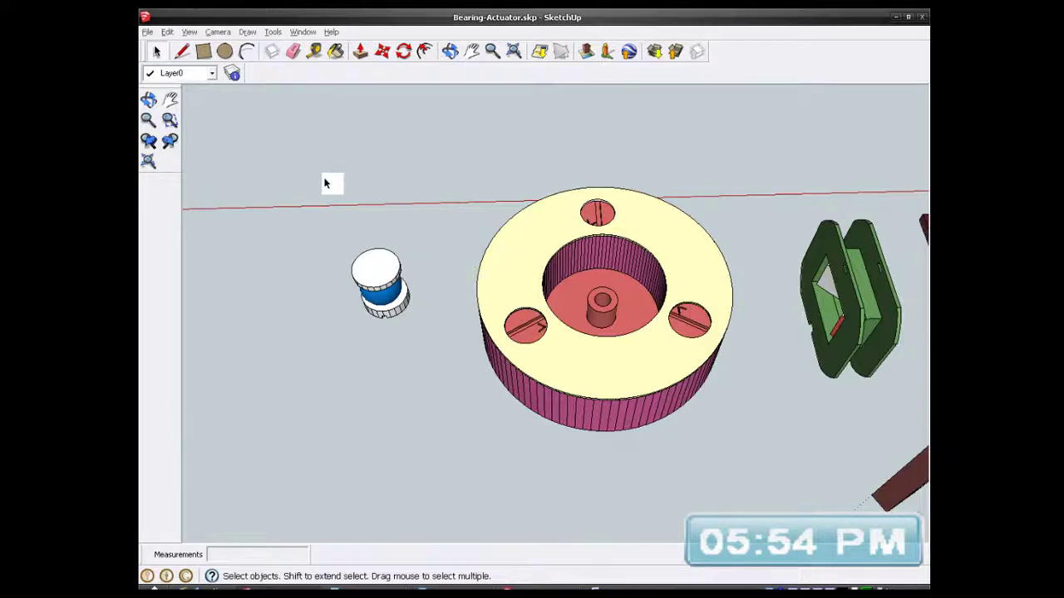
pyautogui.scroll(-4, 378, 287)
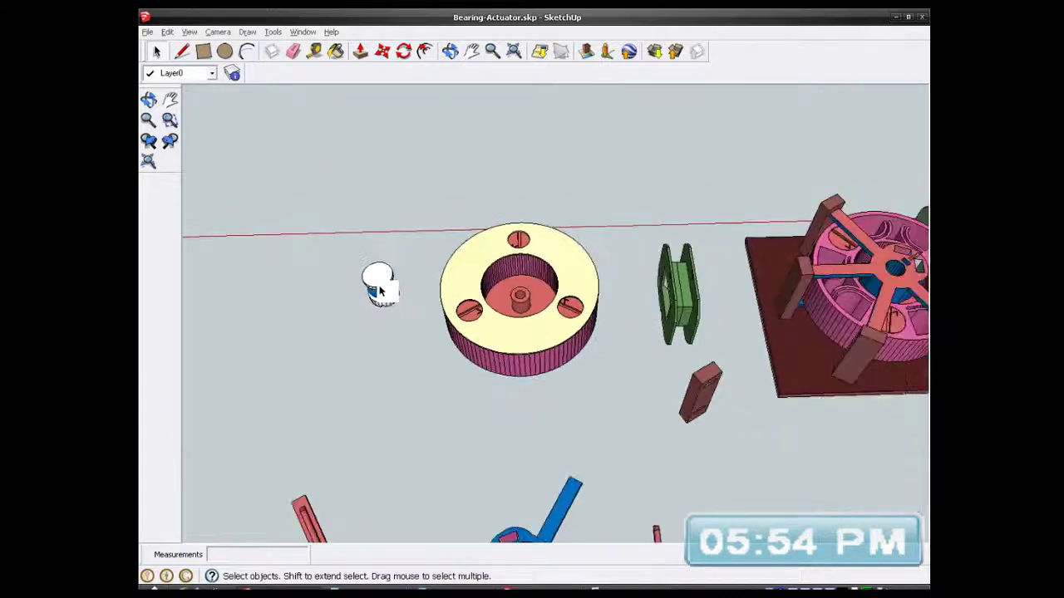
pyautogui.moveTo(497, 308); pyautogui.dragTo(498, 223, button='middle')
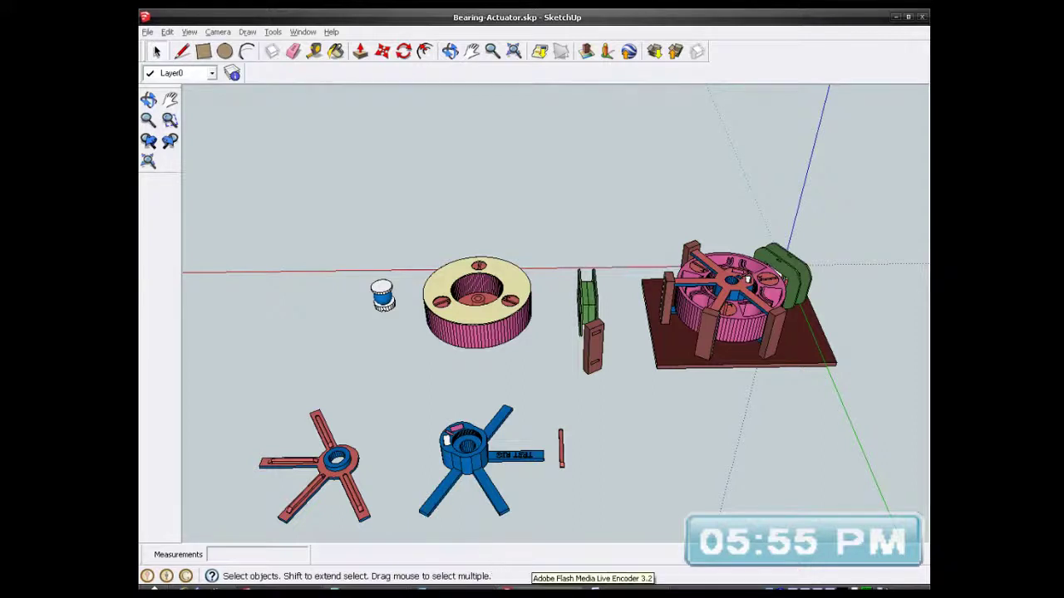
# - Switch to Adobe Flash Media Live Encoder and check the ManyCam desktop capture window
pyautogui.click(586, 592)
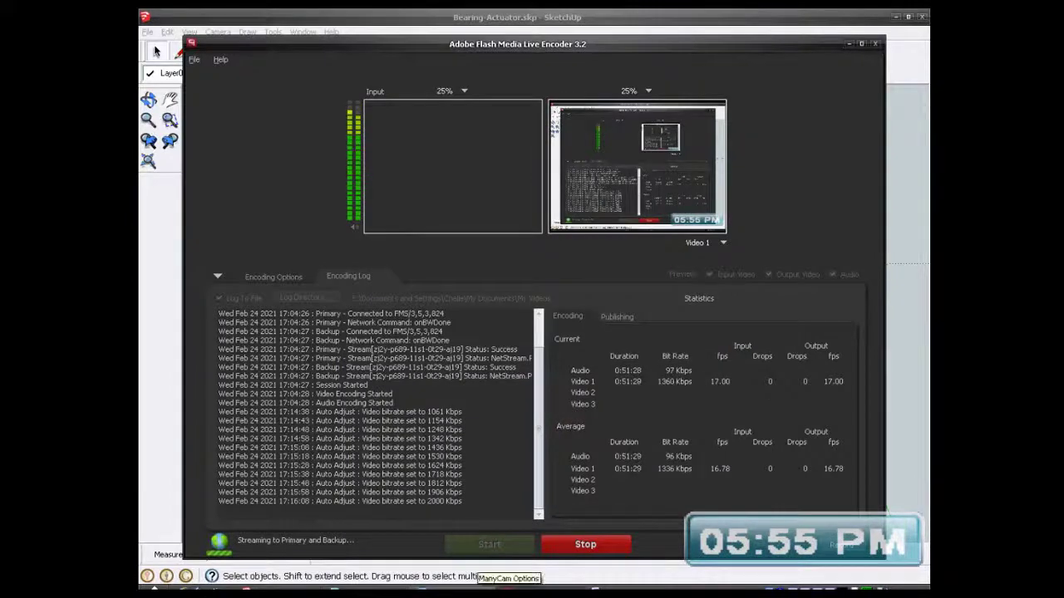
pyautogui.click(505, 592)
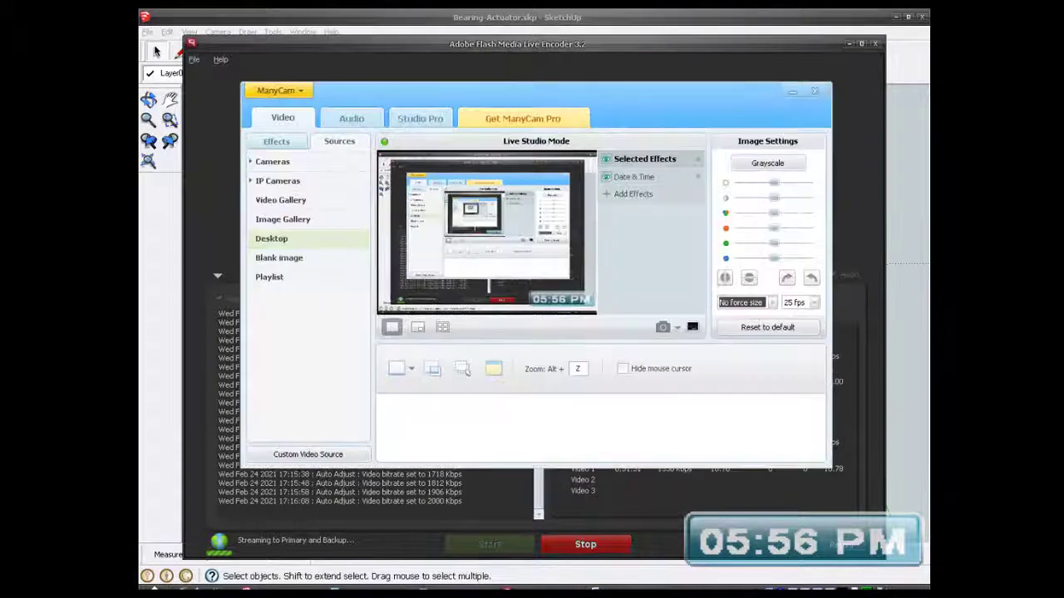
pyautogui.click(506, 591)
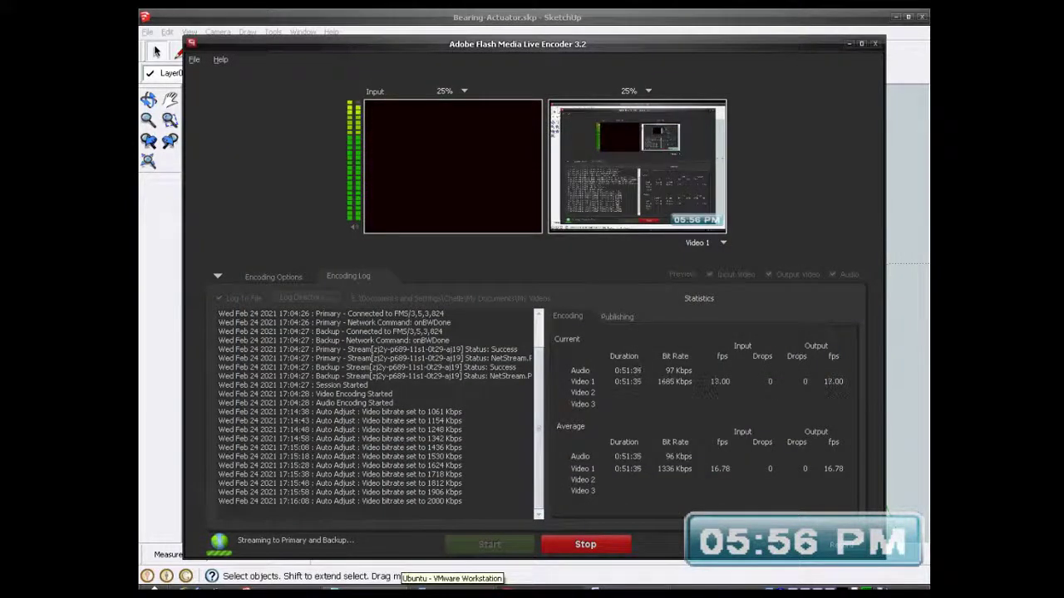
# - Switch to YouTube Studio in Chromium and end the "More model tweaking" live stream
pyautogui.hotkey('alt', 'Tab')
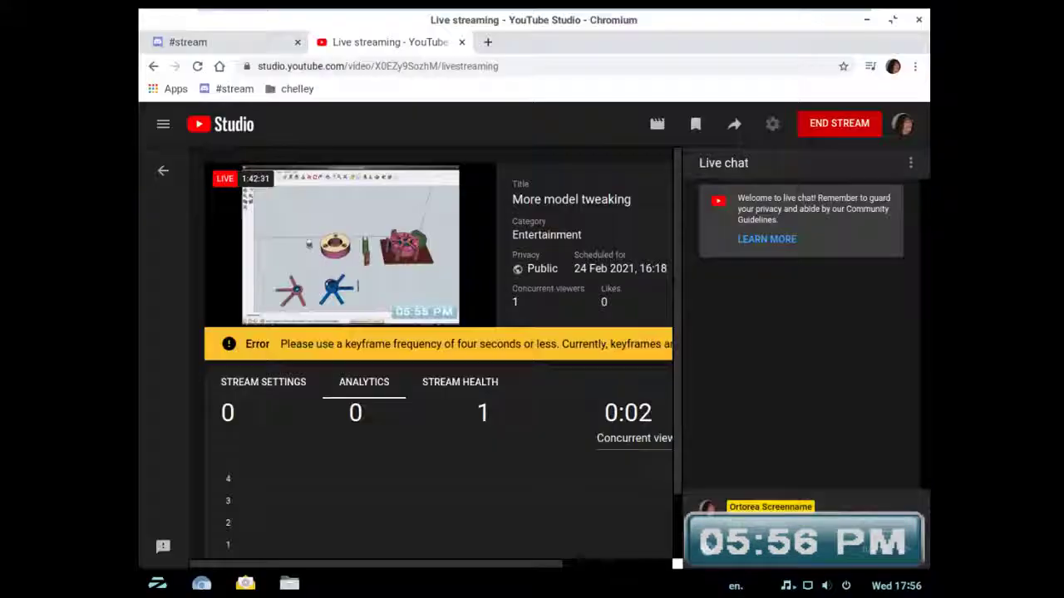
pyautogui.click(836, 131)
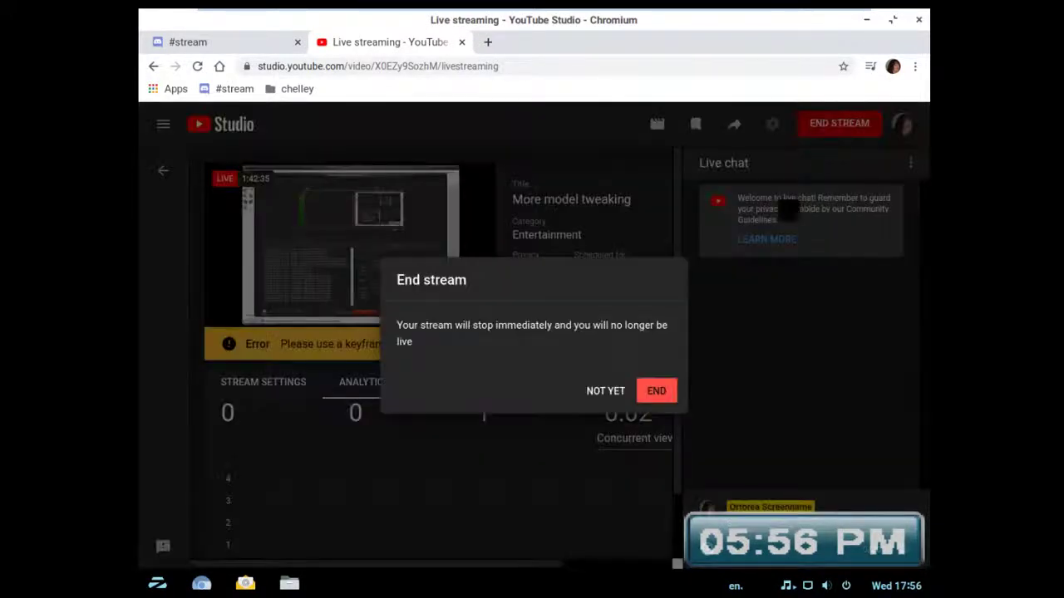
pyautogui.click(659, 392)
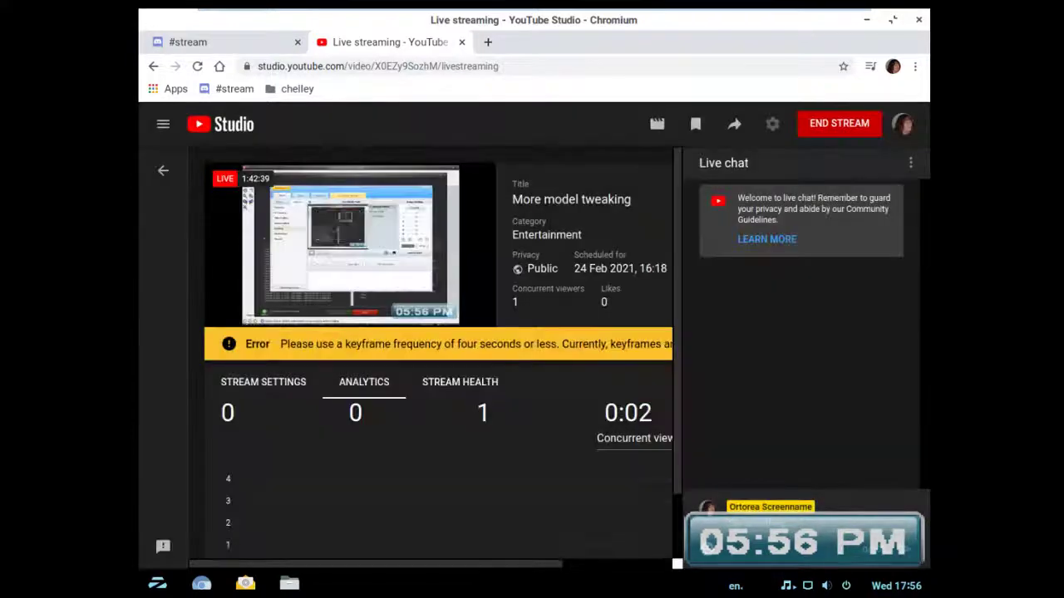